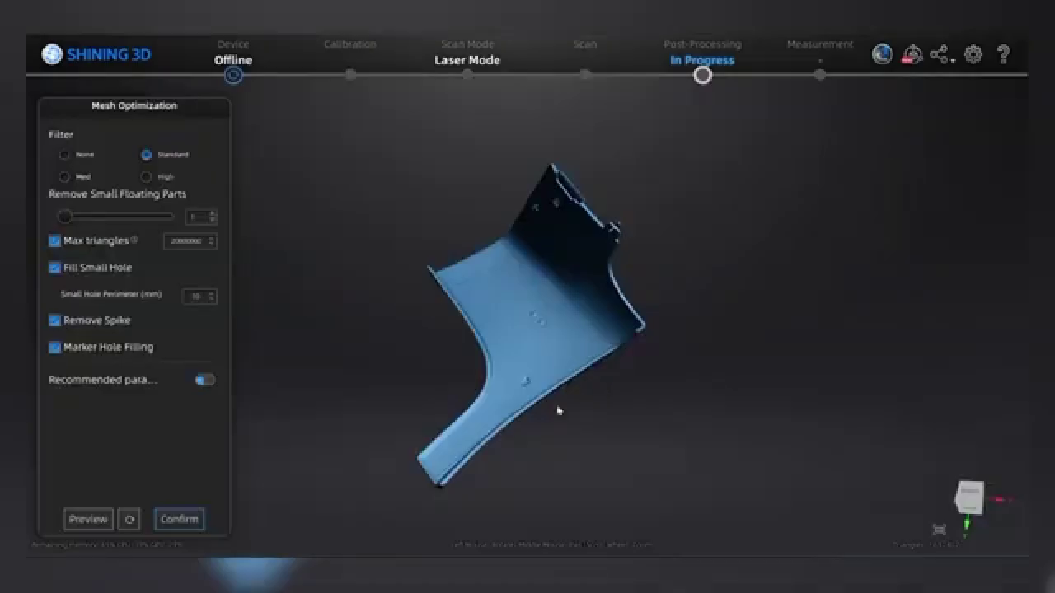
- Apply the mesh optimization with the Standard filter and export the optimized mesh to EXModel for design
{"action": "left_click", "coordinate": [179, 519]}
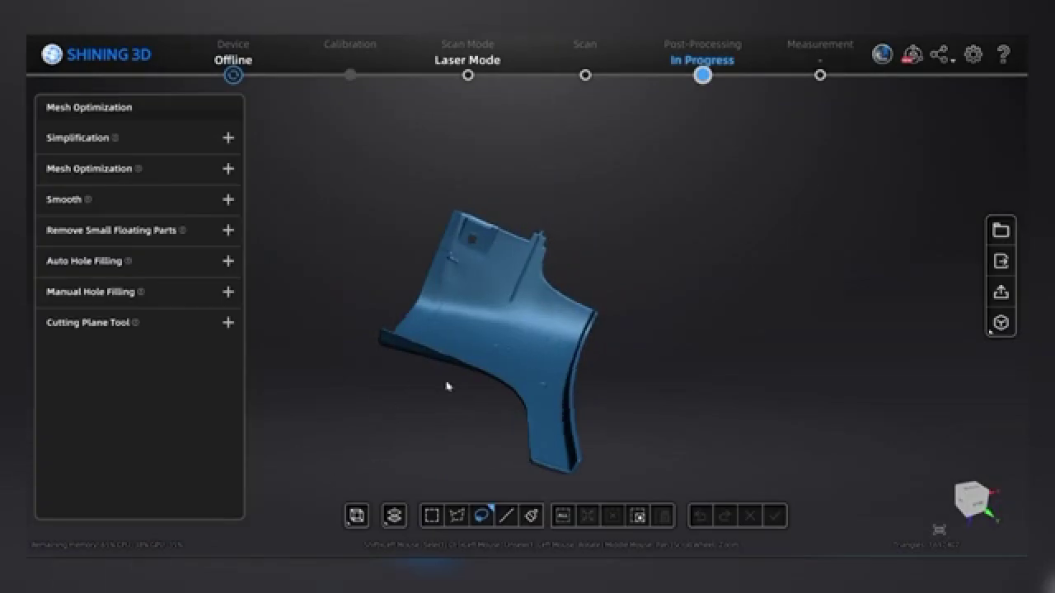
{"action": "left_click_drag", "start_coordinate": [494, 328], "coordinate": [396, 302]}
{"action": "left_click_drag", "start_coordinate": [700, 370], "coordinate": [489, 325]}
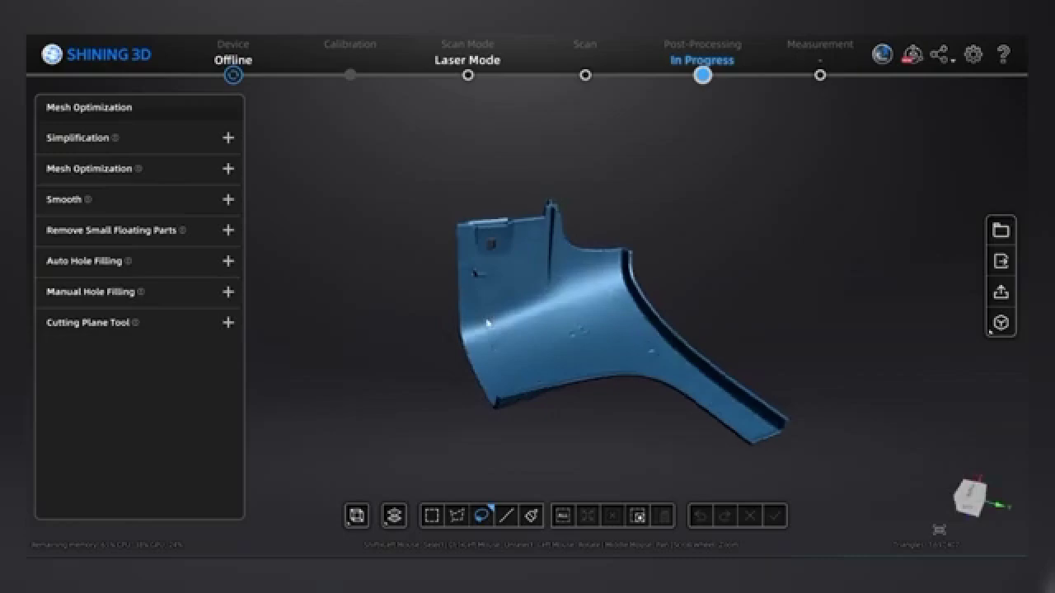
{"action": "left_click", "coordinate": [1001, 262]}
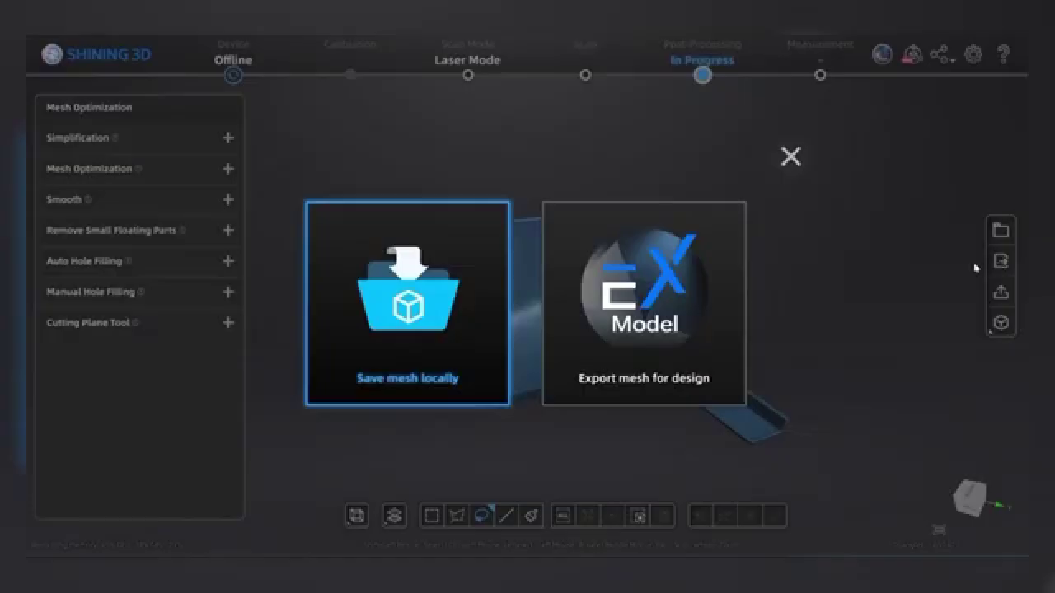
{"action": "left_click", "coordinate": [691, 330]}
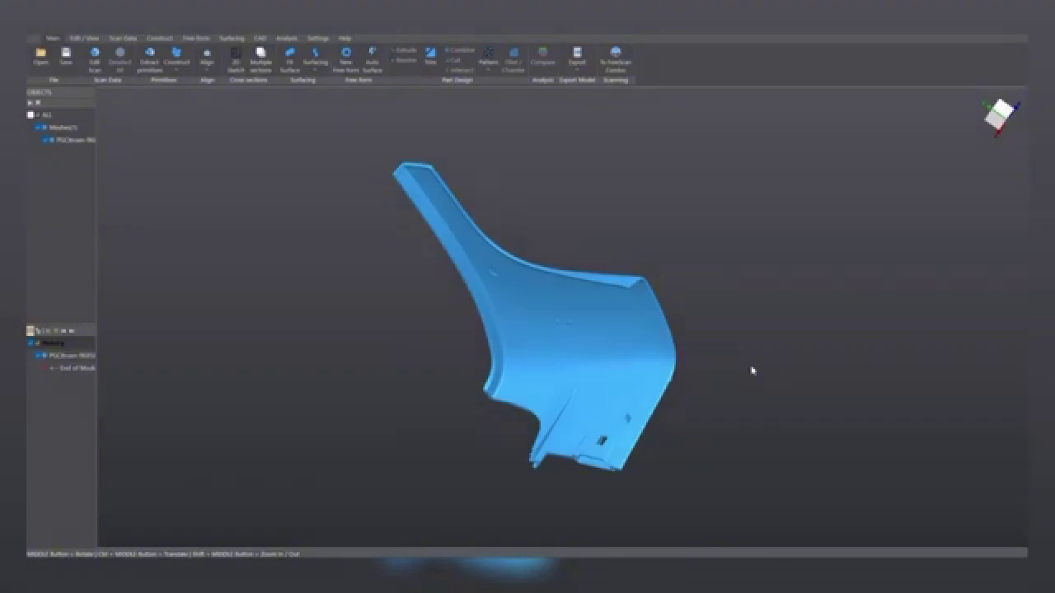
- Examine the imported panel mesh from all sides, including the clips, the square hole and the flange edges
{"action": "middle_click_drag", "start_coordinate": [494, 338], "coordinate": [619, 347]}
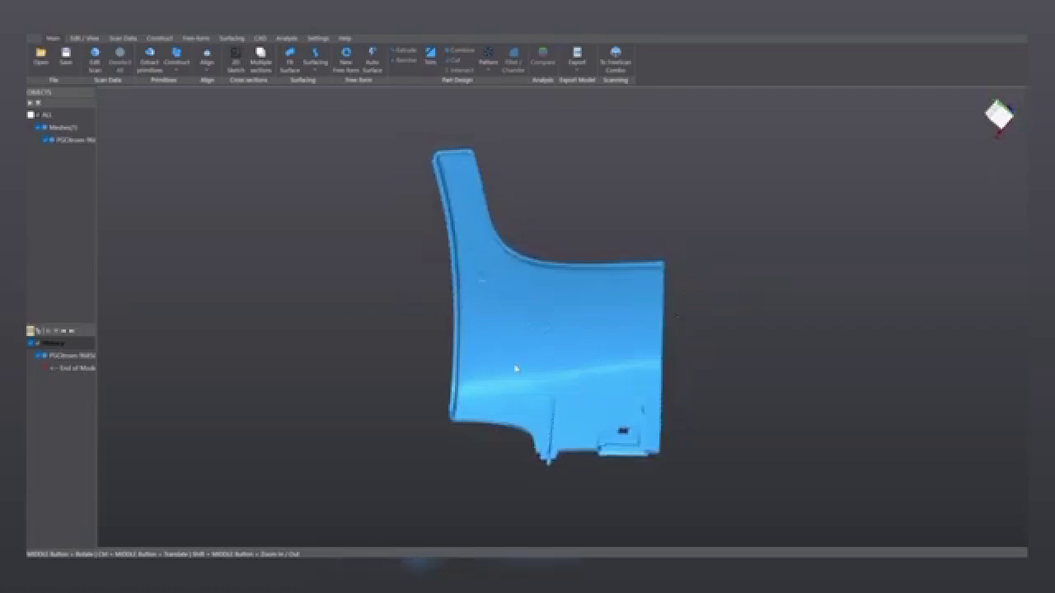
{"action": "middle_click_drag", "start_coordinate": [707, 427], "coordinate": [559, 314]}
{"action": "middle_click_drag", "start_coordinate": [632, 345], "coordinate": [512, 308]}
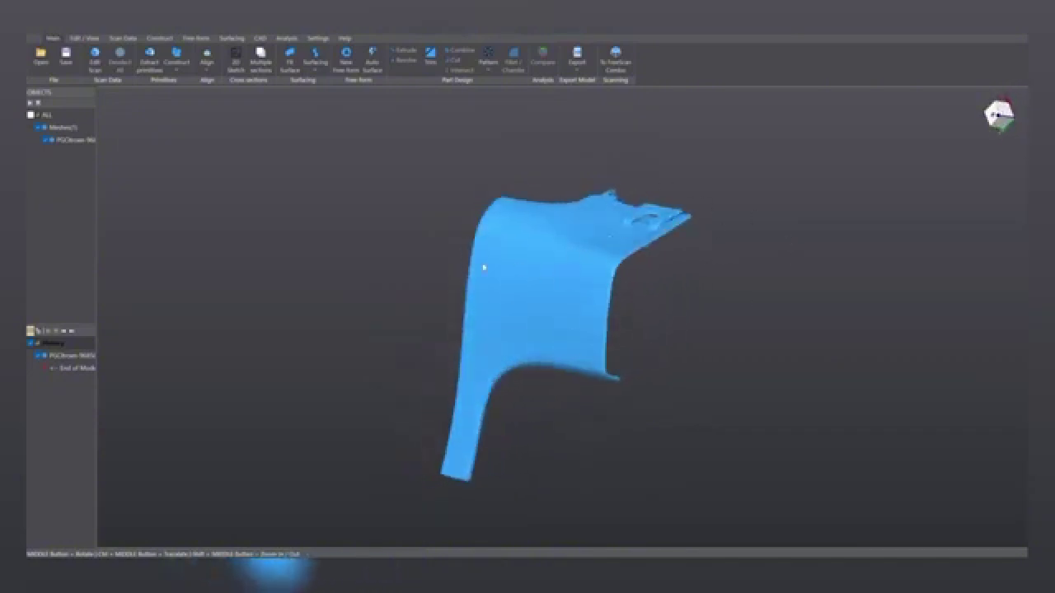
{"action": "middle_click_drag", "start_coordinate": [484, 267], "coordinate": [418, 341]}
{"action": "scroll", "coordinate": [612, 198], "scroll_direction": "up", "scroll_amount": 4}
{"action": "middle_click_drag", "start_coordinate": [476, 181], "coordinate": [646, 252]}
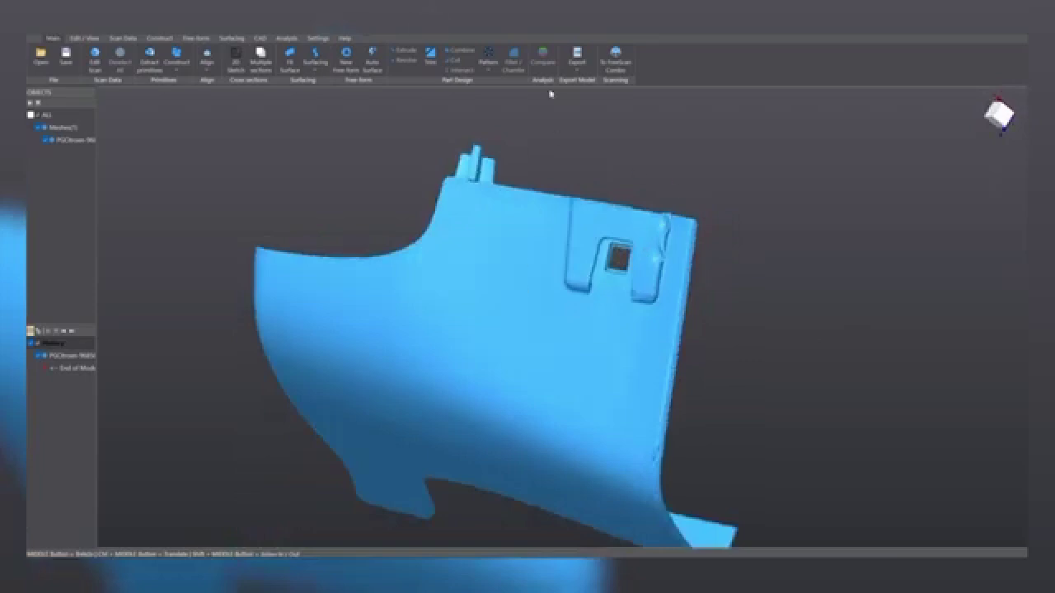
{"action": "middle_click_drag", "start_coordinate": [707, 368], "coordinate": [617, 346]}
{"action": "scroll", "coordinate": [684, 214], "scroll_direction": "down", "scroll_amount": 4}
{"action": "middle_click_drag", "start_coordinate": [684, 214], "coordinate": [276, 322]}
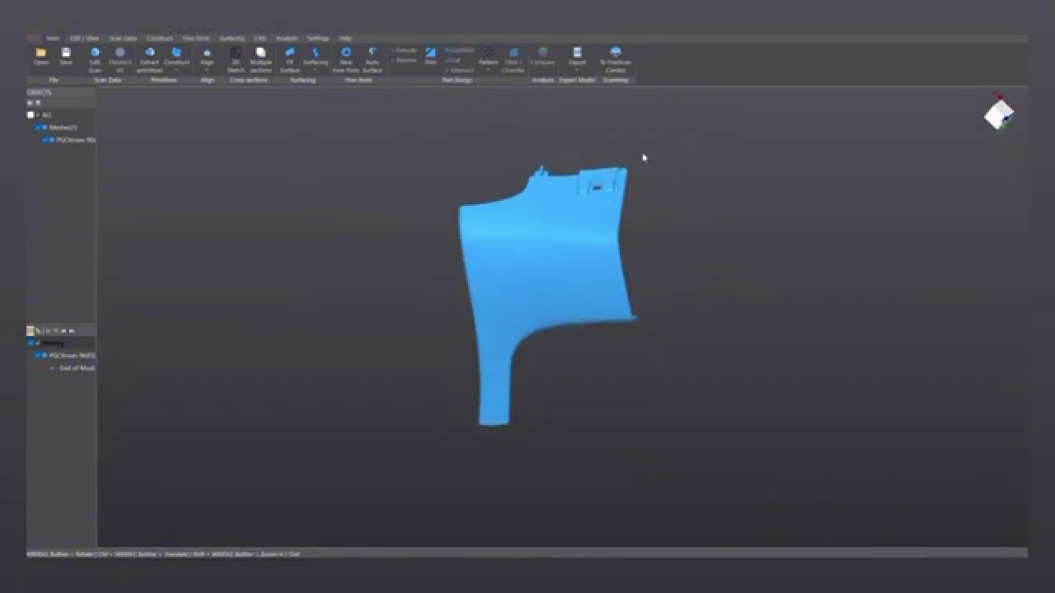
{"action": "middle_click_drag", "start_coordinate": [577, 325], "coordinate": [464, 223]}
{"action": "scroll", "coordinate": [552, 247], "scroll_direction": "up", "scroll_amount": 3}
{"action": "middle_click_drag", "start_coordinate": [393, 212], "coordinate": [422, 284]}
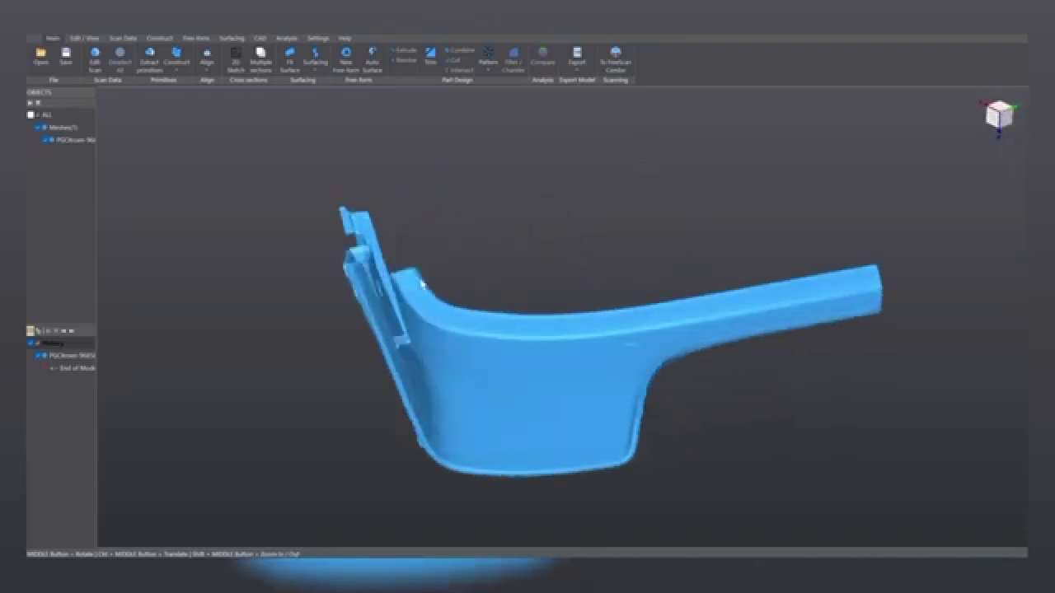
{"action": "middle_click_drag", "start_coordinate": [528, 358], "coordinate": [449, 305]}
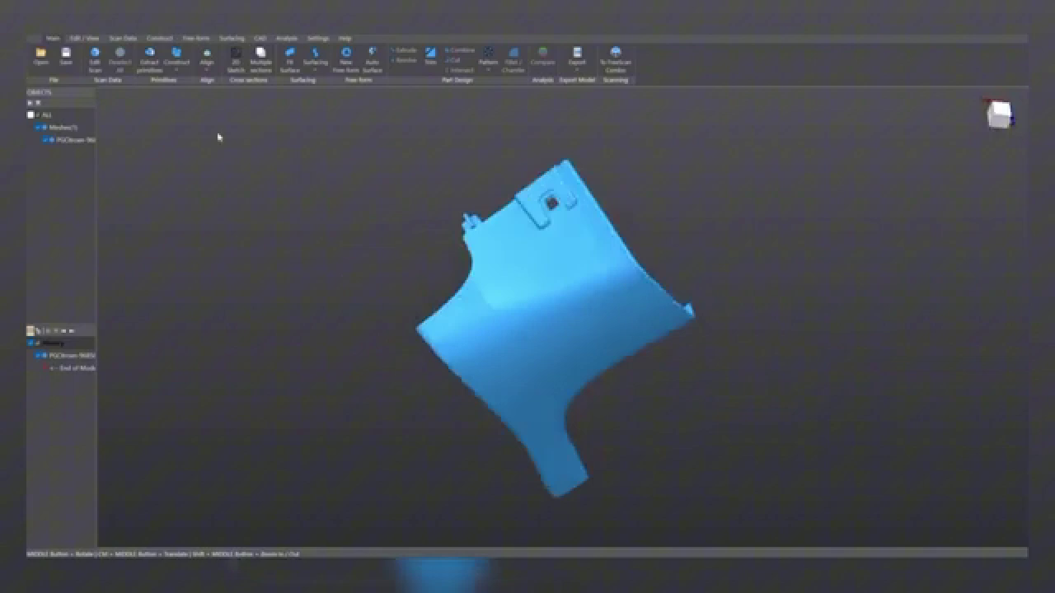
- Save the project as a QUICKSURFACE file in the mesh folder under the suggested file name
{"action": "left_click", "coordinate": [66, 58]}
{"action": "key", "text": "Right"}
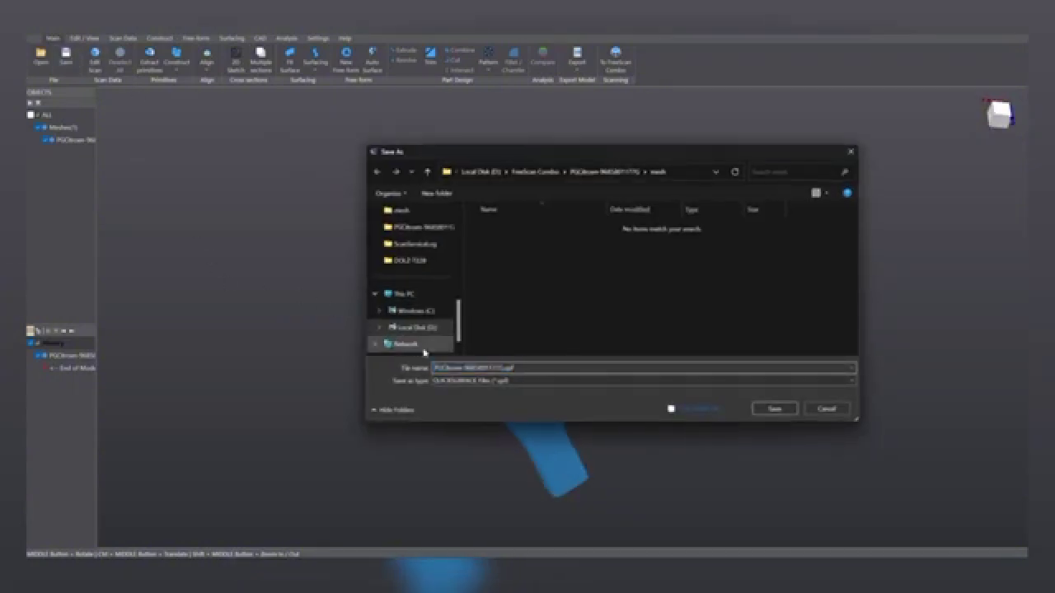
{"action": "key", "text": "Return"}
- Check how the panel scan is oriented relative to the coordinate system using the standard views
{"action": "mouse_move", "coordinate": [981, 139]}
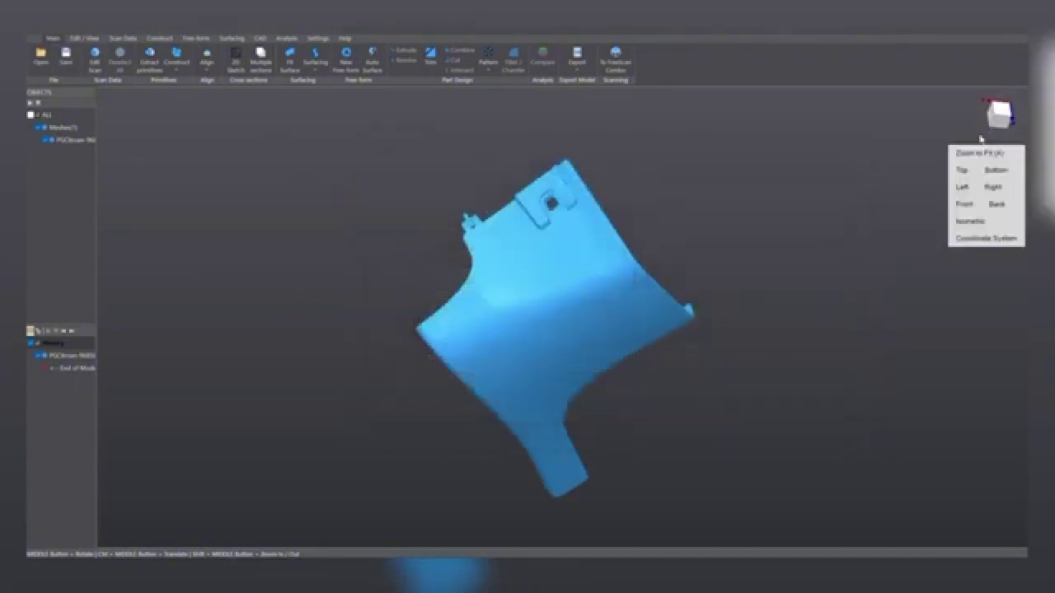
{"action": "left_click", "coordinate": [1002, 124]}
{"action": "left_click", "coordinate": [998, 119]}
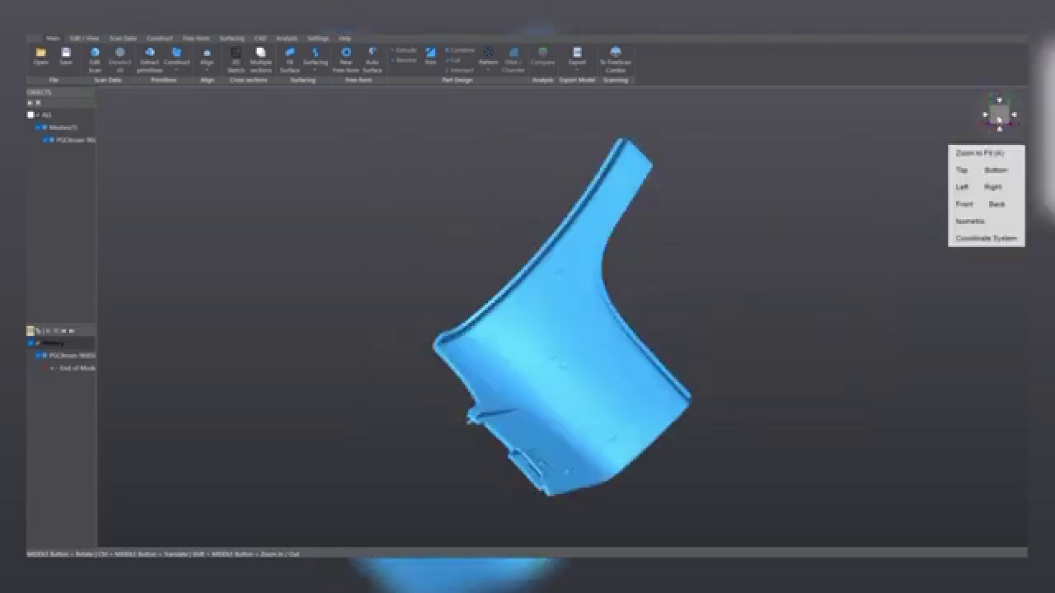
{"action": "left_click", "coordinate": [1004, 117]}
{"action": "left_click", "coordinate": [1013, 116]}
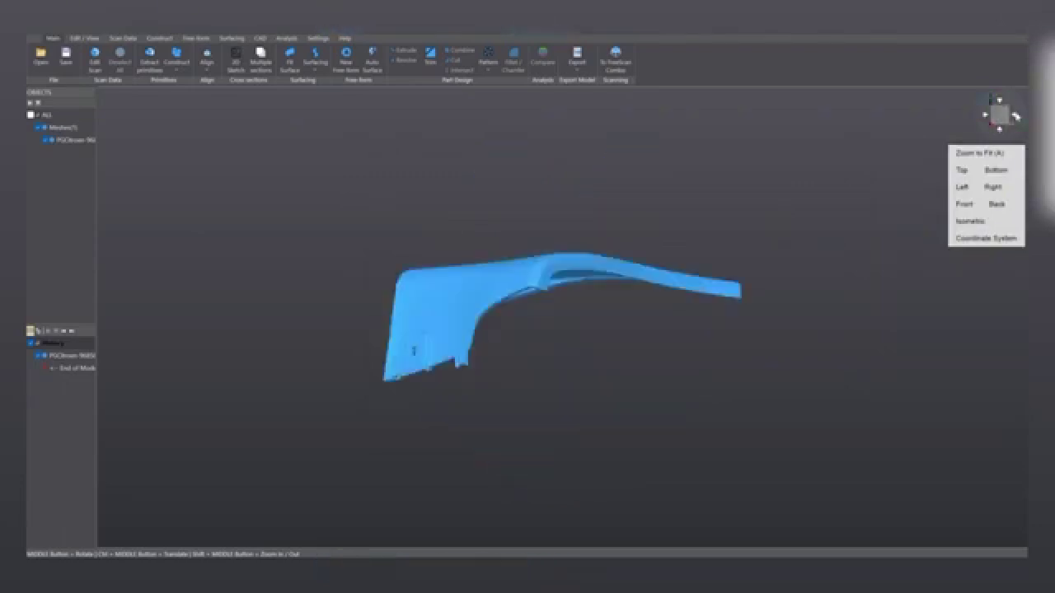
{"action": "left_click", "coordinate": [1013, 115]}
{"action": "middle_click_drag", "start_coordinate": [413, 201], "coordinate": [411, 272]}
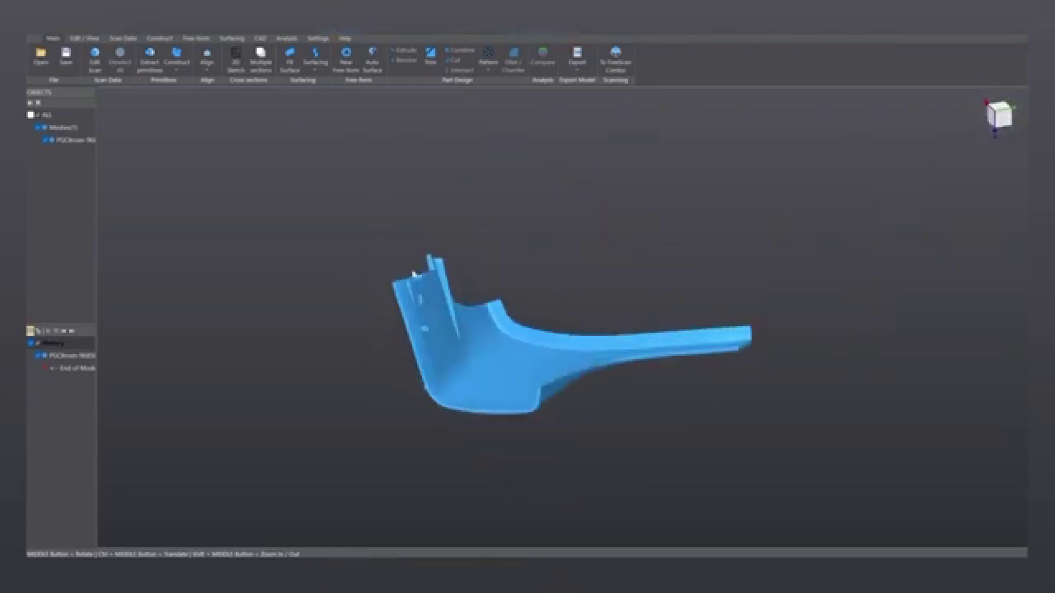
- Start extracting a primitive with brush selection and mark spots along the panel's side rim, from its short upturned end around the corner
{"action": "left_click", "coordinate": [151, 66]}
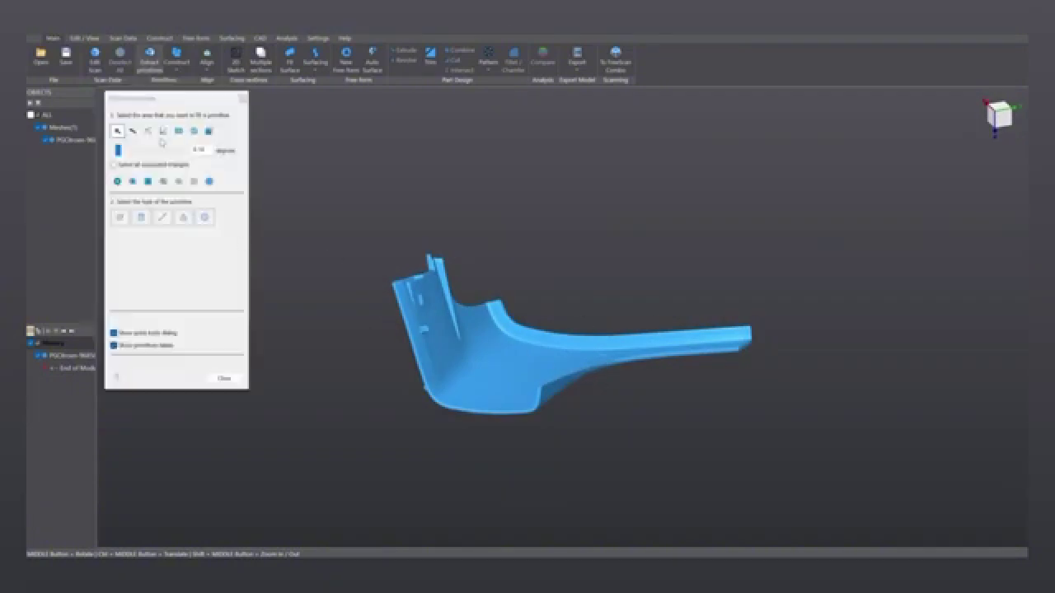
{"action": "left_click", "coordinate": [132, 131]}
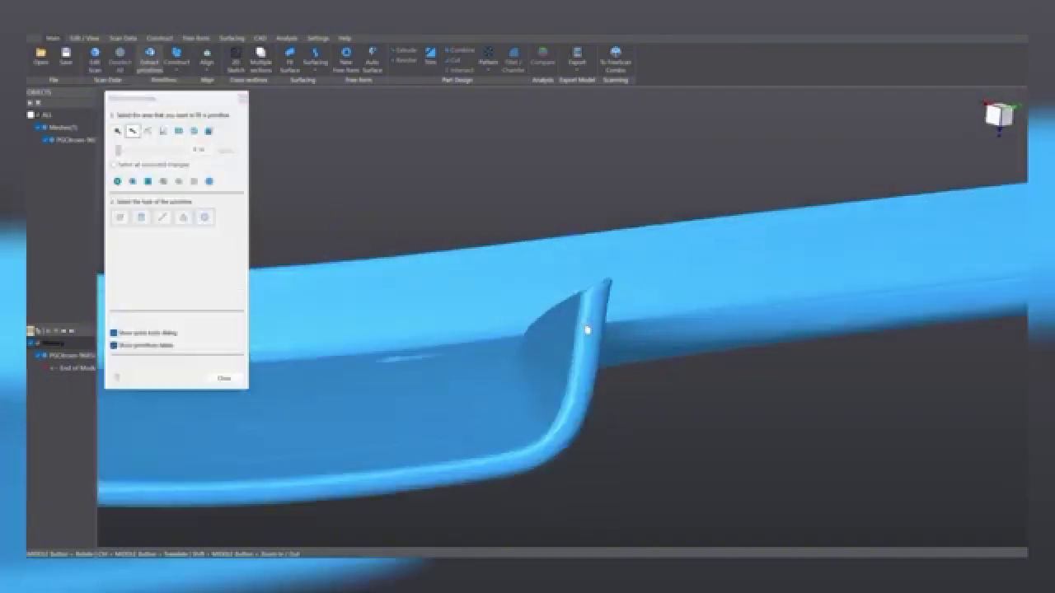
{"action": "left_click", "coordinate": [589, 316]}
{"action": "middle_click_drag", "start_coordinate": [548, 426], "coordinate": [614, 367], "text": "ctrl"}
{"action": "left_click", "coordinate": [636, 365]}
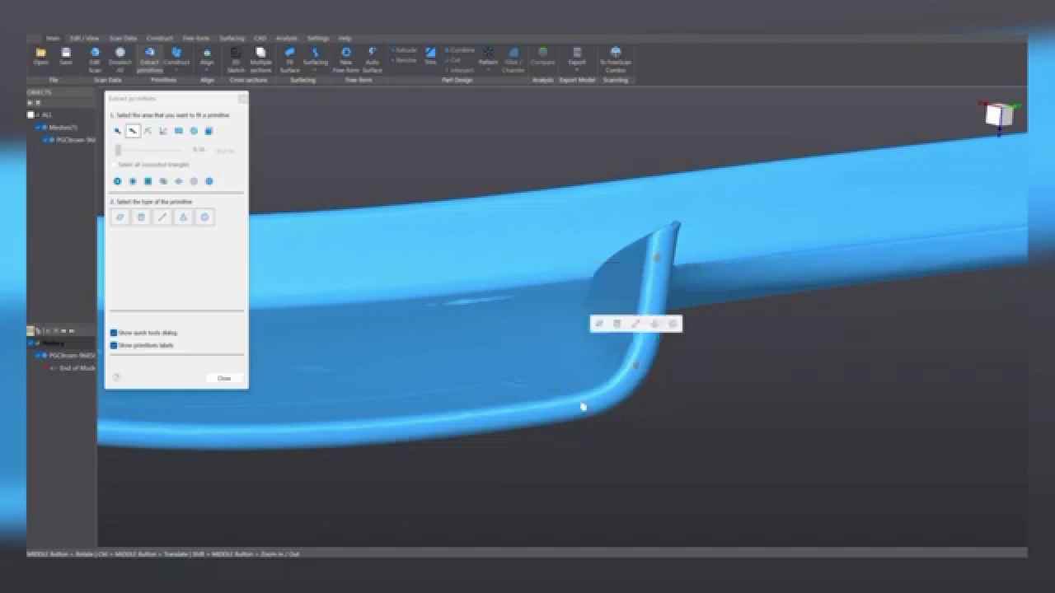
{"action": "left_click", "coordinate": [555, 414]}
{"action": "middle_click_drag", "start_coordinate": [496, 424], "coordinate": [666, 412], "text": "ctrl"}
{"action": "left_click", "coordinate": [665, 410]}
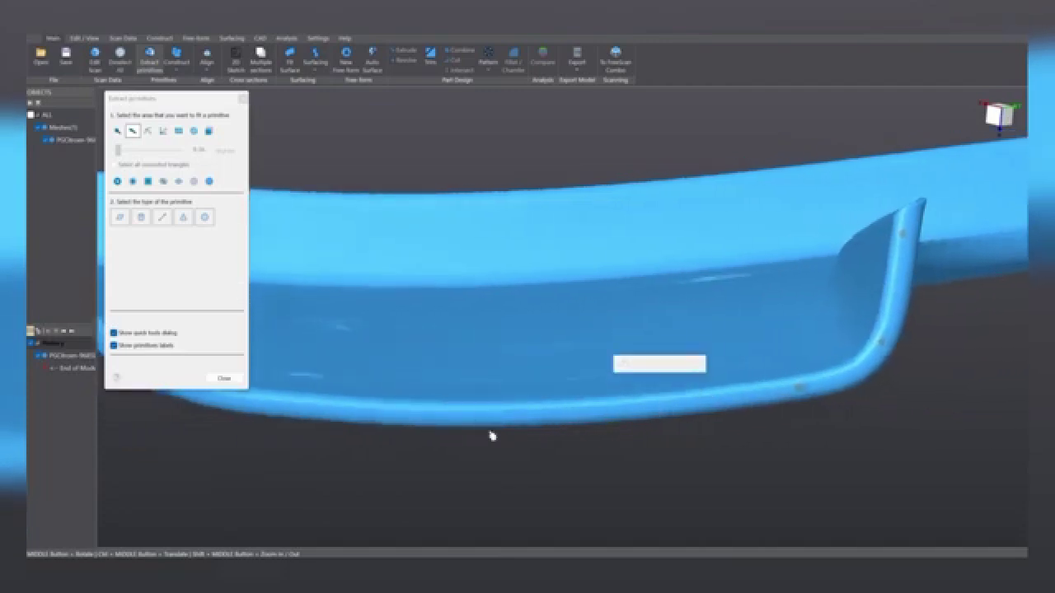
- Mark further spots along the rest of the side rim, around the bend and onto its straight slanted section
{"action": "middle_click_drag", "start_coordinate": [491, 435], "coordinate": [666, 457], "text": "ctrl"}
{"action": "left_click", "coordinate": [662, 438]}
{"action": "middle_click_drag", "start_coordinate": [544, 440], "coordinate": [694, 487]}
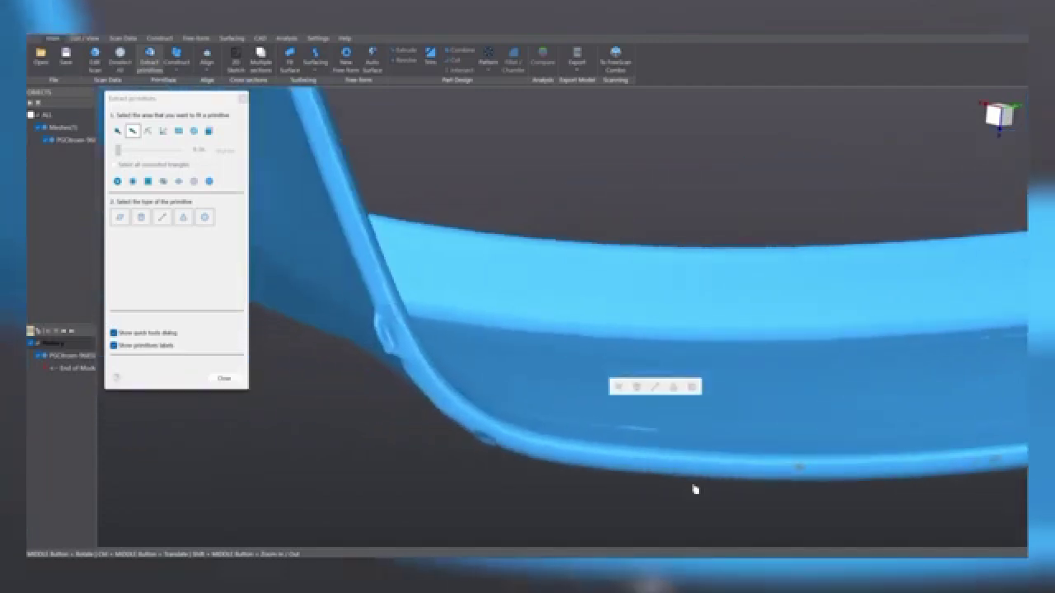
{"action": "left_click", "coordinate": [635, 471]}
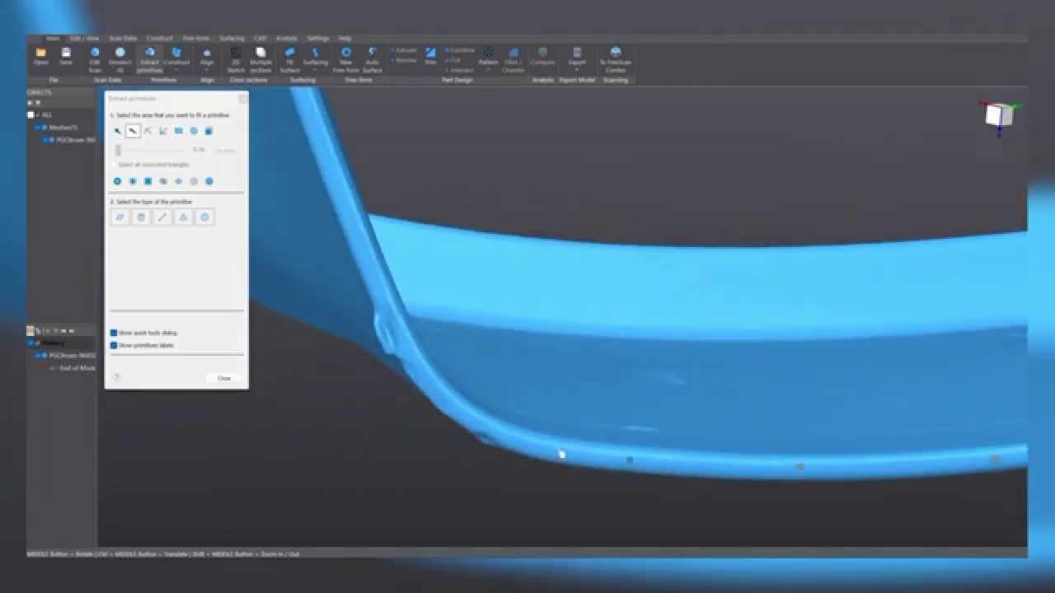
{"action": "left_click", "coordinate": [460, 418]}
{"action": "middle_click_drag", "start_coordinate": [460, 418], "coordinate": [437, 333]}
{"action": "left_click", "coordinate": [420, 307]}
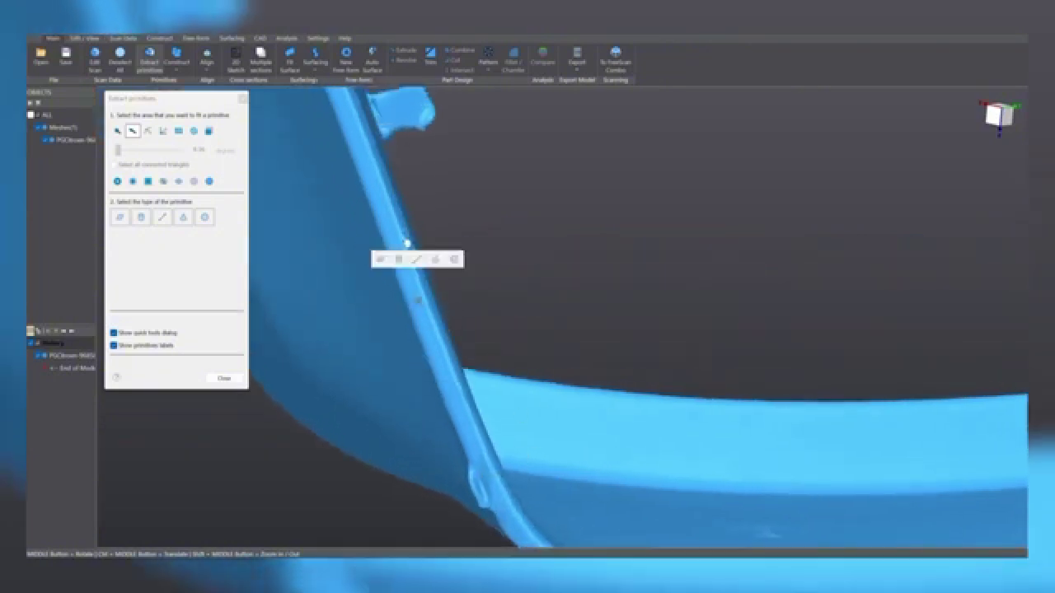
- Mark the last rim spots up to the clip end, fit an unconstrained plane to the selection and create it
{"action": "middle_click_drag", "start_coordinate": [520, 454], "coordinate": [465, 316]}
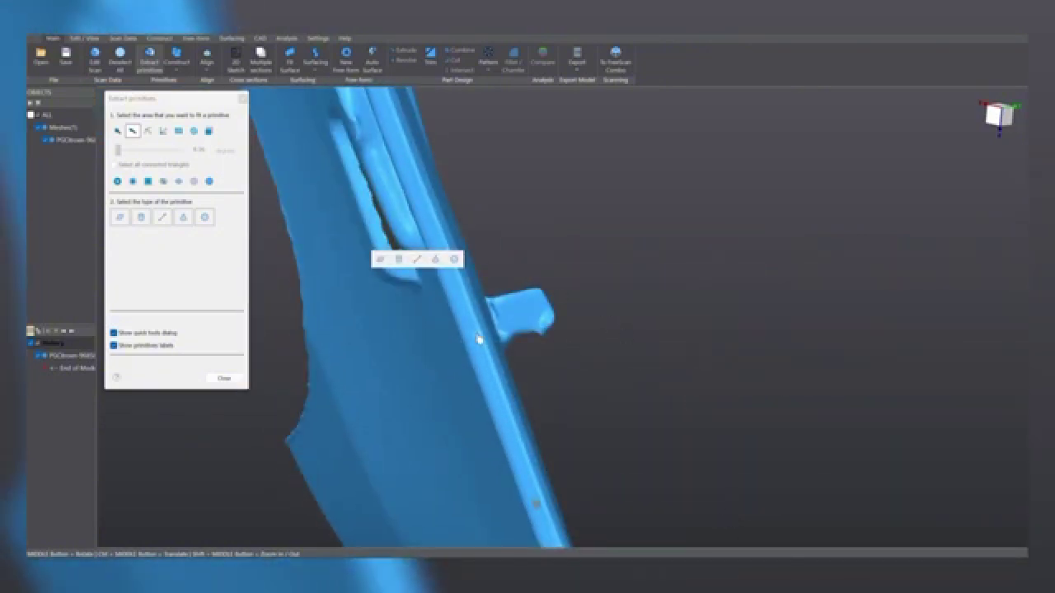
{"action": "left_click", "coordinate": [479, 338]}
{"action": "middle_click_drag", "start_coordinate": [561, 195], "coordinate": [528, 339]}
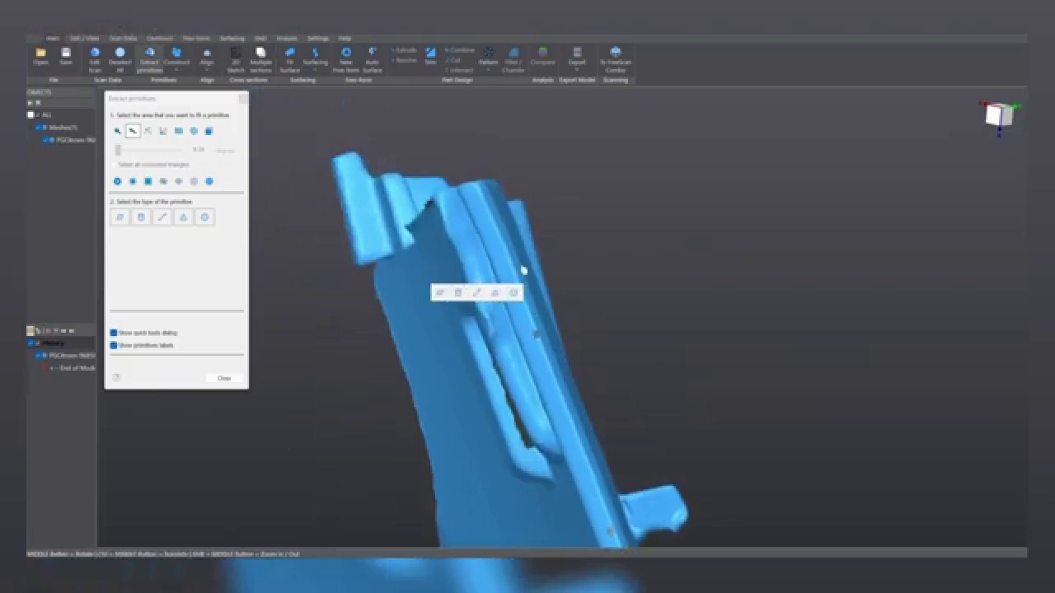
{"action": "left_click", "coordinate": [491, 216]}
{"action": "left_click", "coordinate": [453, 171]}
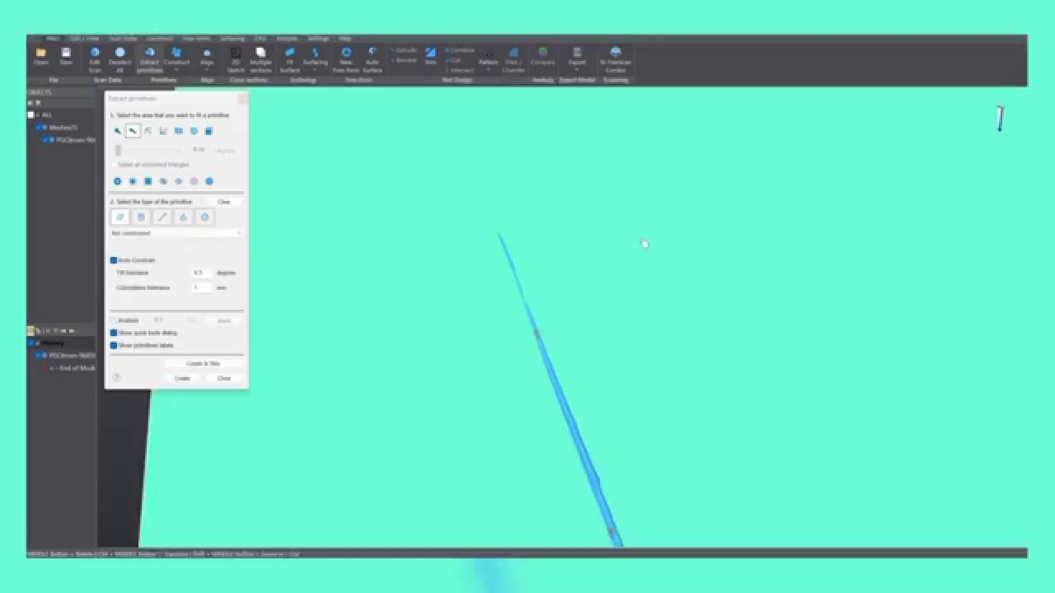
{"action": "scroll", "coordinate": [684, 244], "scroll_direction": "down", "scroll_amount": 3}
{"action": "middle_click_drag", "start_coordinate": [595, 292], "coordinate": [451, 372]}
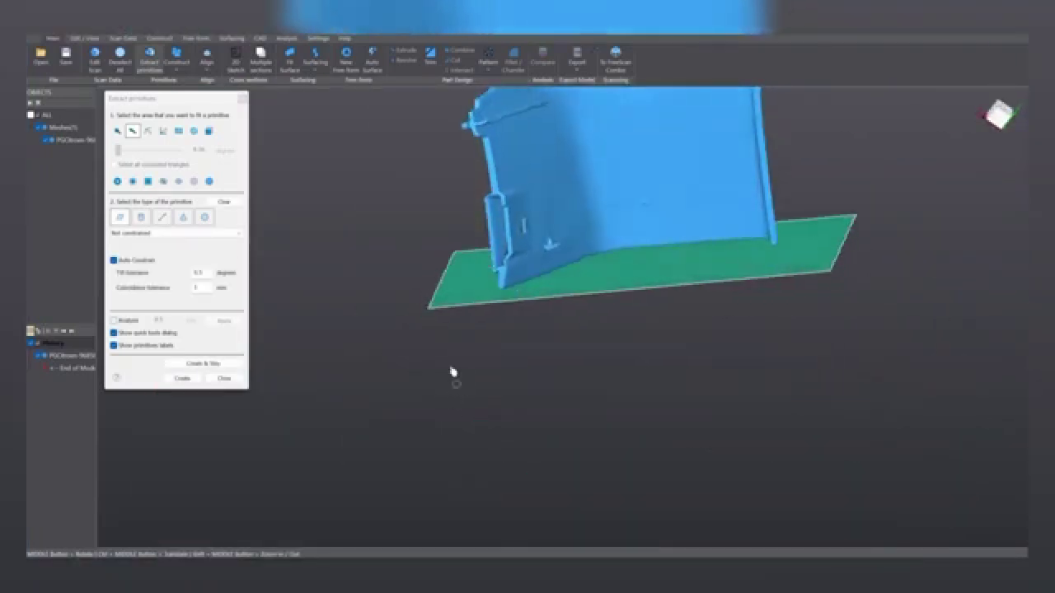
{"action": "left_click", "coordinate": [184, 376]}
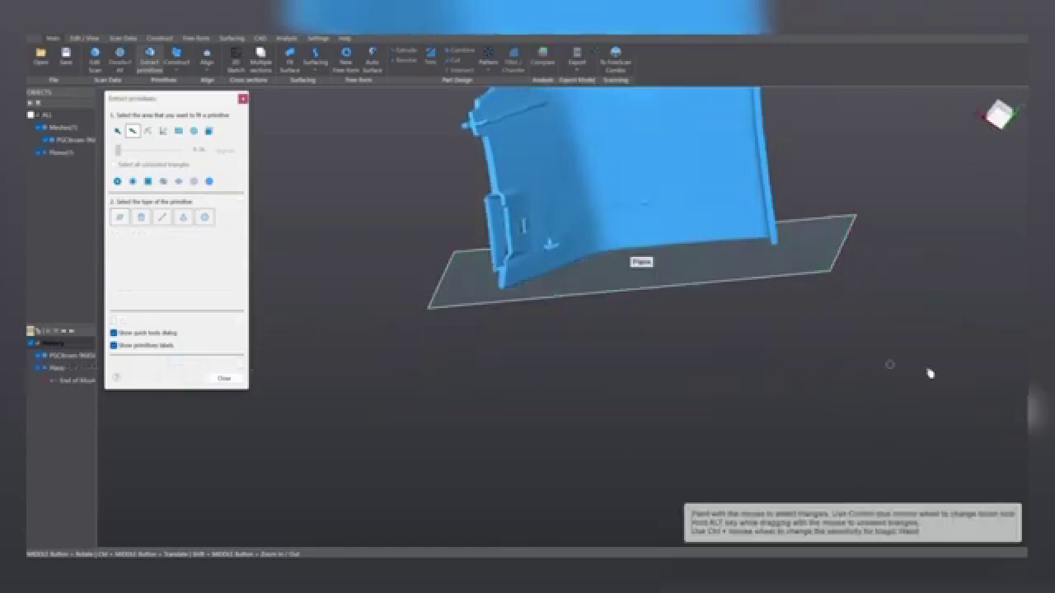
- Brush-select spots along the narrow edge between the protruding clip and the slotted bracket for a second plane
{"action": "middle_click_drag", "start_coordinate": [712, 360], "coordinate": [709, 330]}
{"action": "scroll", "coordinate": [598, 207], "scroll_direction": "up", "scroll_amount": 5}
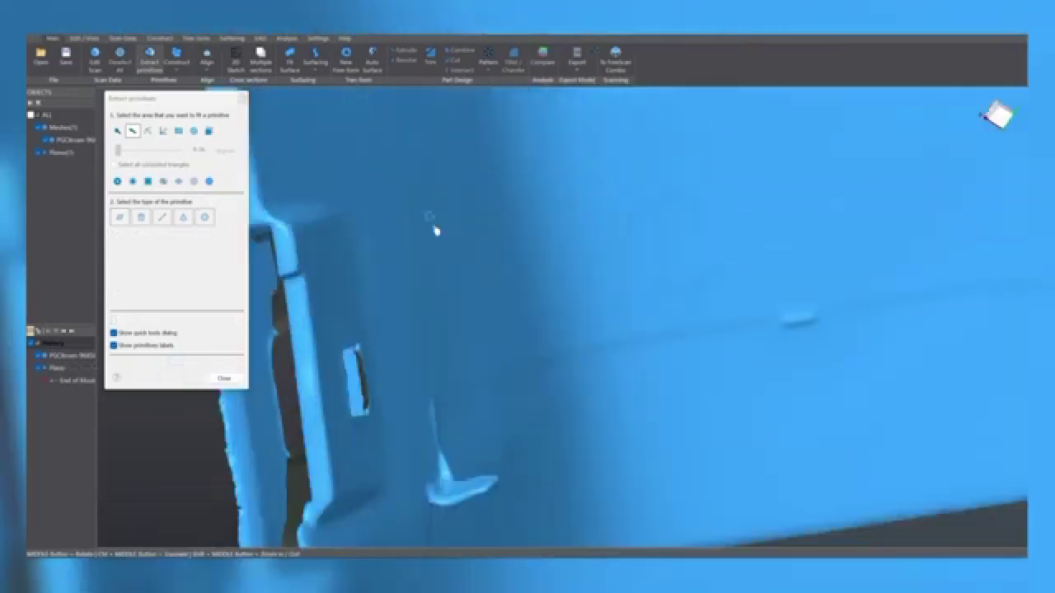
{"action": "middle_click_drag", "start_coordinate": [436, 231], "coordinate": [624, 224]}
{"action": "middle_click_drag", "start_coordinate": [561, 205], "coordinate": [623, 370], "text": "ctrl"}
{"action": "left_click", "coordinate": [502, 189]}
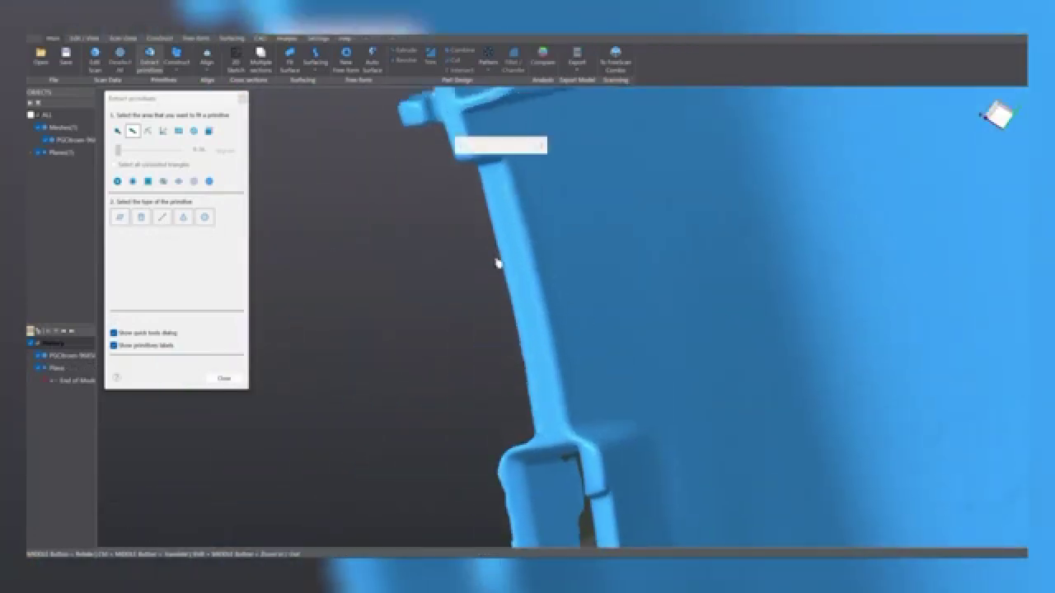
{"action": "left_click", "coordinate": [516, 273]}
{"action": "left_click", "coordinate": [535, 347]}
{"action": "left_click", "coordinate": [544, 402]}
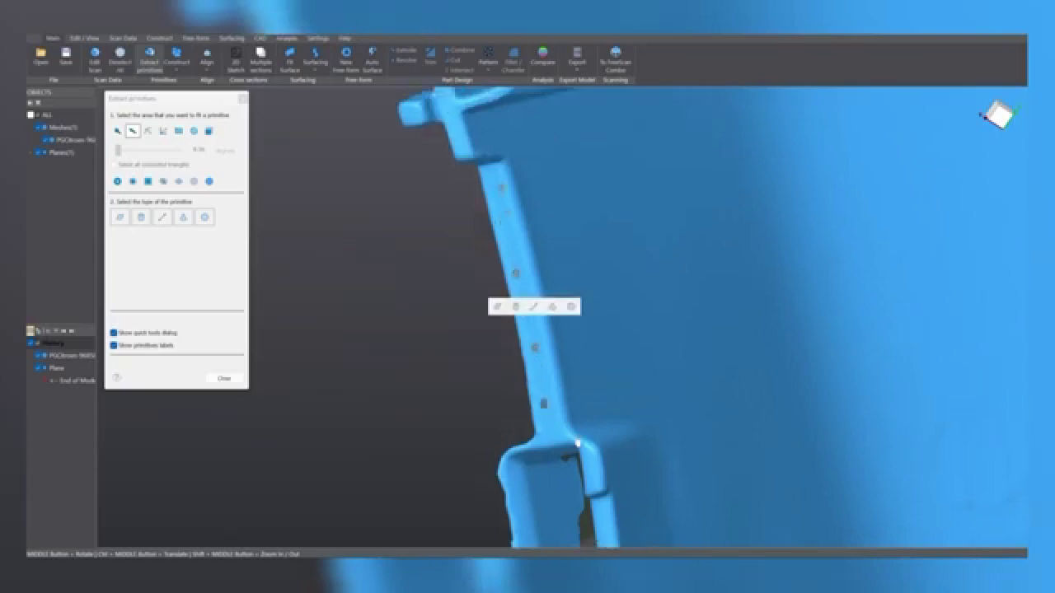
{"action": "left_click", "coordinate": [596, 470]}
- Add spots on the edge beyond the slotted bracket, fit an unconstrained plane to the selection and create it
{"action": "middle_click_drag", "start_coordinate": [684, 487], "coordinate": [640, 409]}
{"action": "left_click", "coordinate": [670, 368]}
{"action": "left_click", "coordinate": [662, 396]}
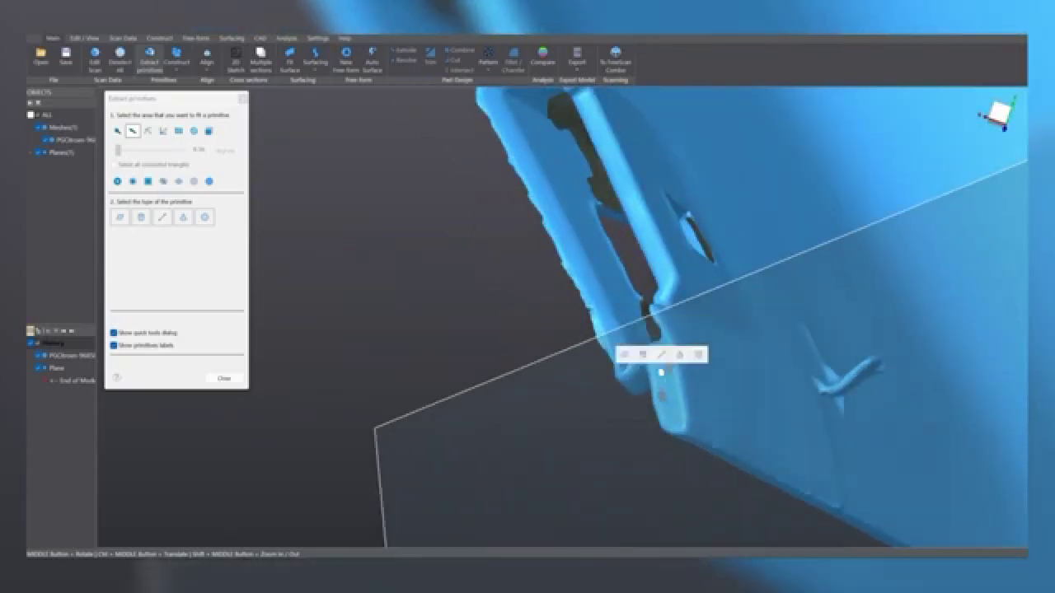
{"action": "left_click", "coordinate": [625, 355]}
{"action": "middle_click_drag", "start_coordinate": [626, 355], "coordinate": [422, 261]}
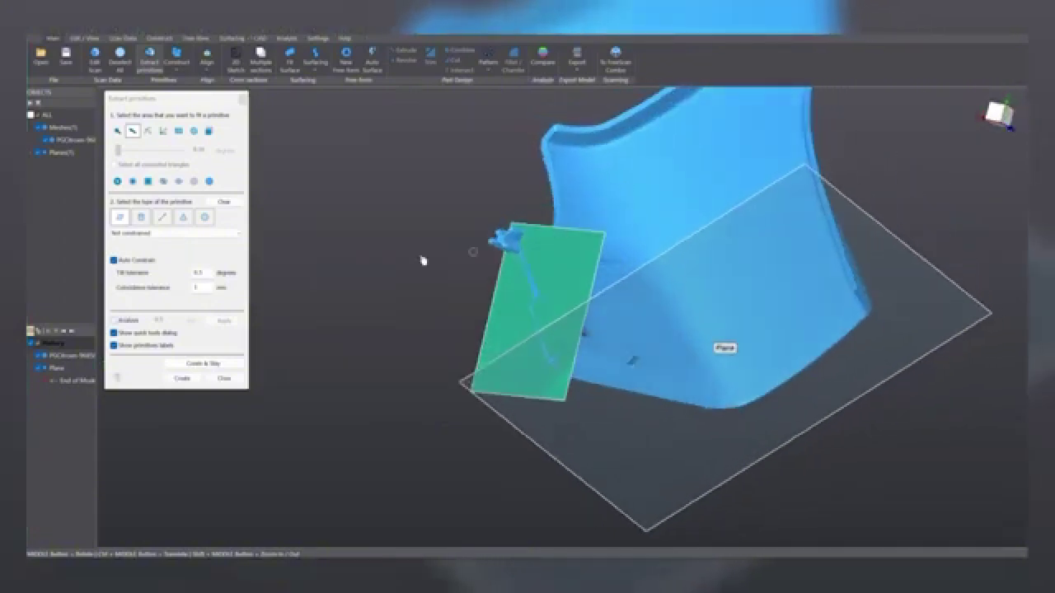
{"action": "left_click", "coordinate": [189, 366]}
- Select the flat face around the square hole's bracket, fit an unconstrained plane to it and create it
{"action": "middle_click_drag", "start_coordinate": [565, 292], "coordinate": [704, 194]}
{"action": "scroll", "coordinate": [655, 282], "scroll_direction": "up", "scroll_amount": 5}
{"action": "middle_click_drag", "start_coordinate": [652, 384], "coordinate": [641, 271], "text": "ctrl"}
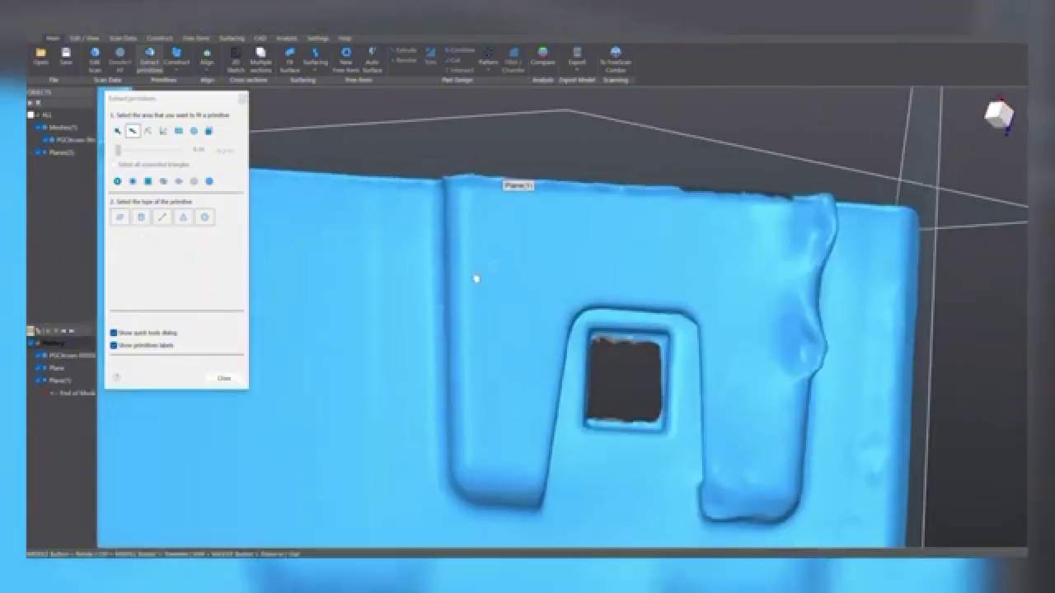
{"action": "left_click", "coordinate": [117, 131]}
{"action": "left_click", "coordinate": [514, 265]}
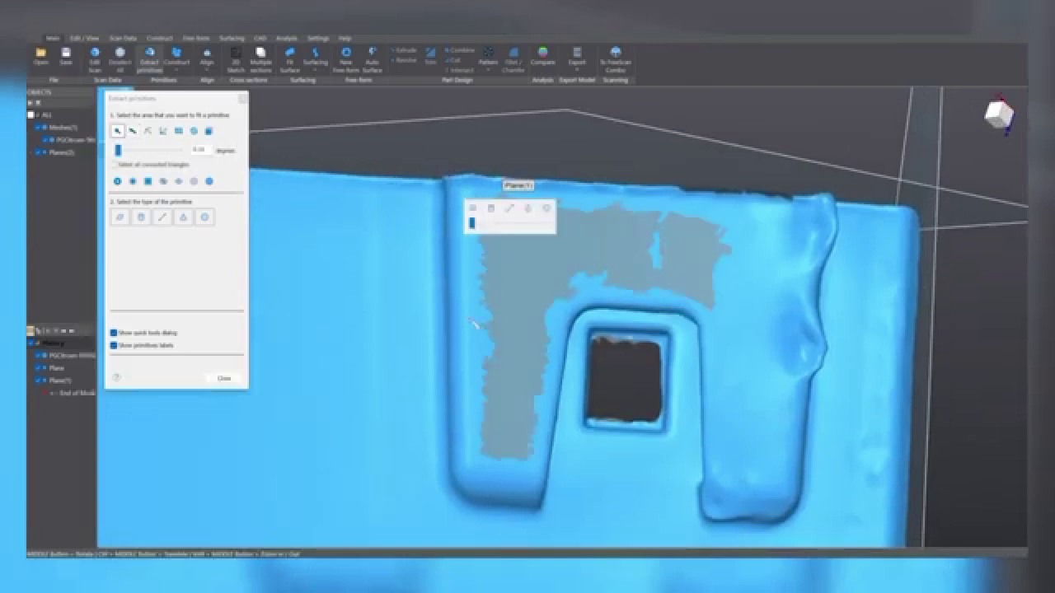
{"action": "left_click", "coordinate": [472, 209]}
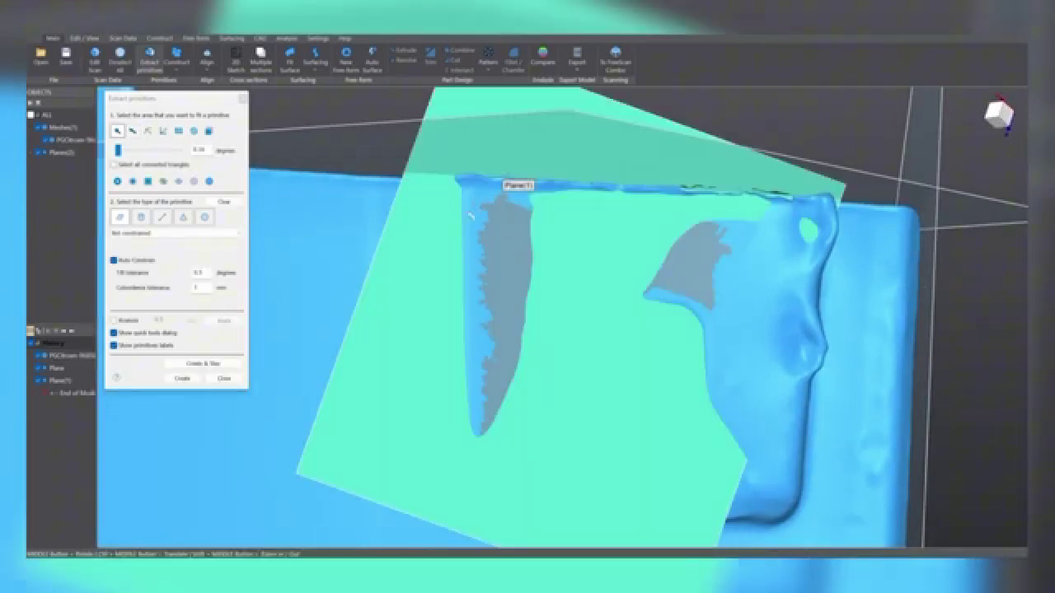
{"action": "left_click", "coordinate": [171, 381]}
- Set up Align by Coordinate System with Plane as primary, Plane(1) as secondary and Plane(2) as tertiary feature
{"action": "scroll", "coordinate": [759, 181], "scroll_direction": "down", "scroll_amount": 8}
{"action": "middle_click_drag", "start_coordinate": [767, 177], "coordinate": [762, 333]}
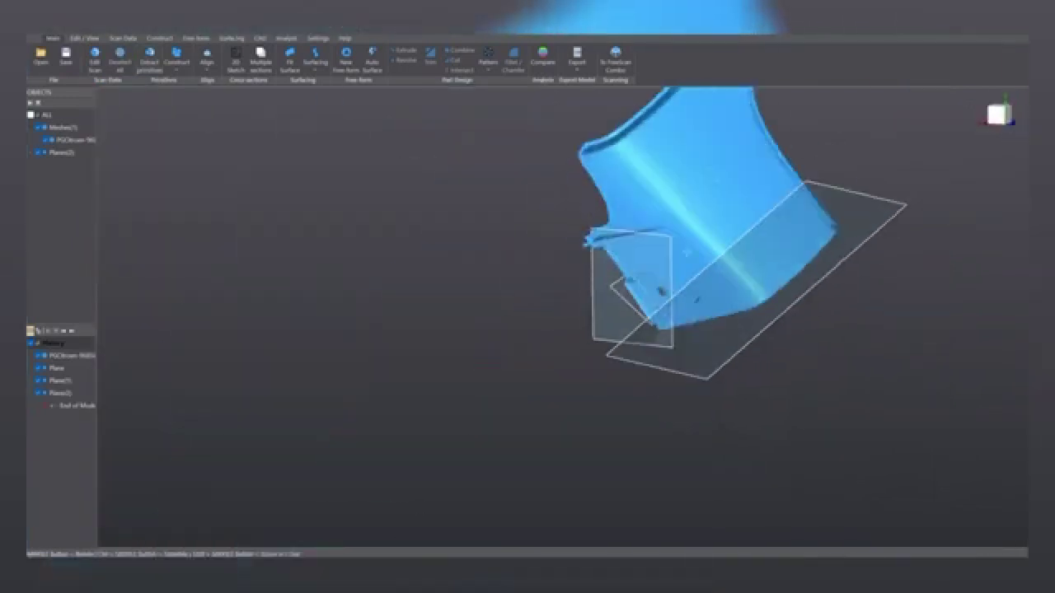
{"action": "middle_click_drag", "start_coordinate": [812, 261], "coordinate": [694, 368]}
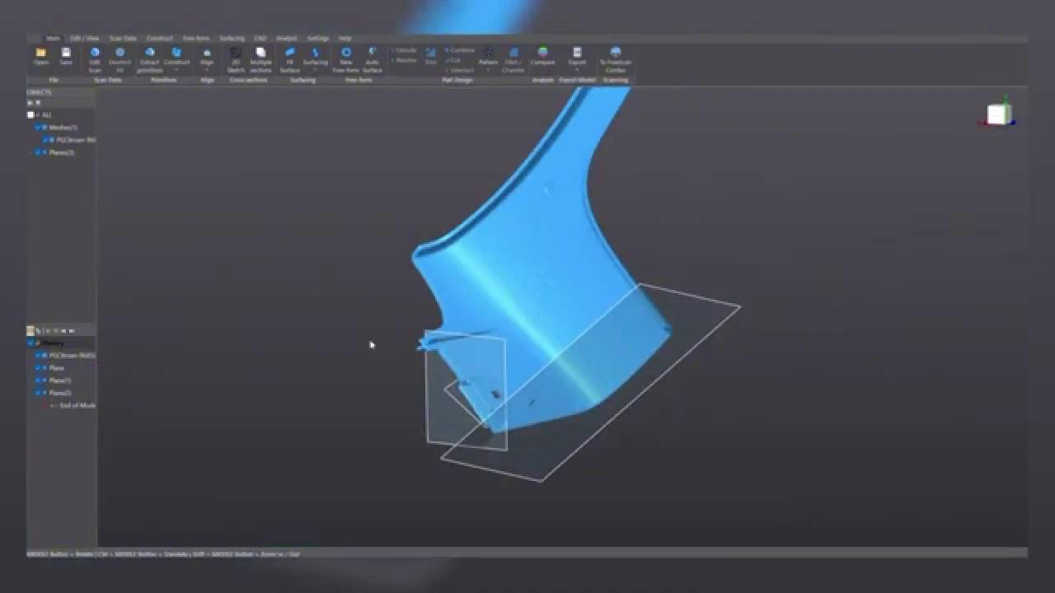
{"action": "left_click", "coordinate": [208, 66]}
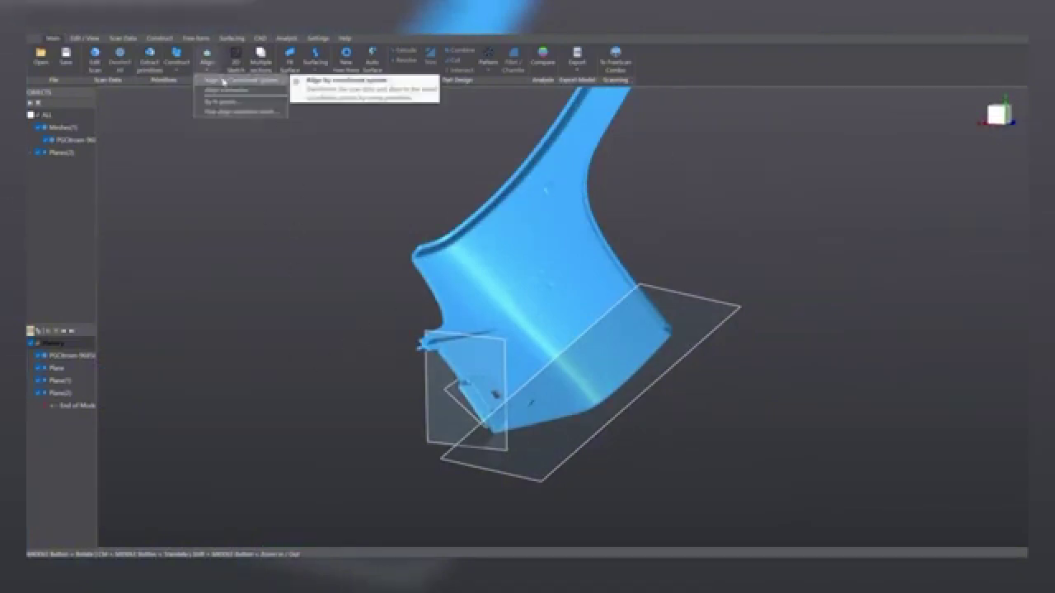
{"action": "left_click", "coordinate": [226, 83]}
{"action": "left_click", "coordinate": [189, 130]}
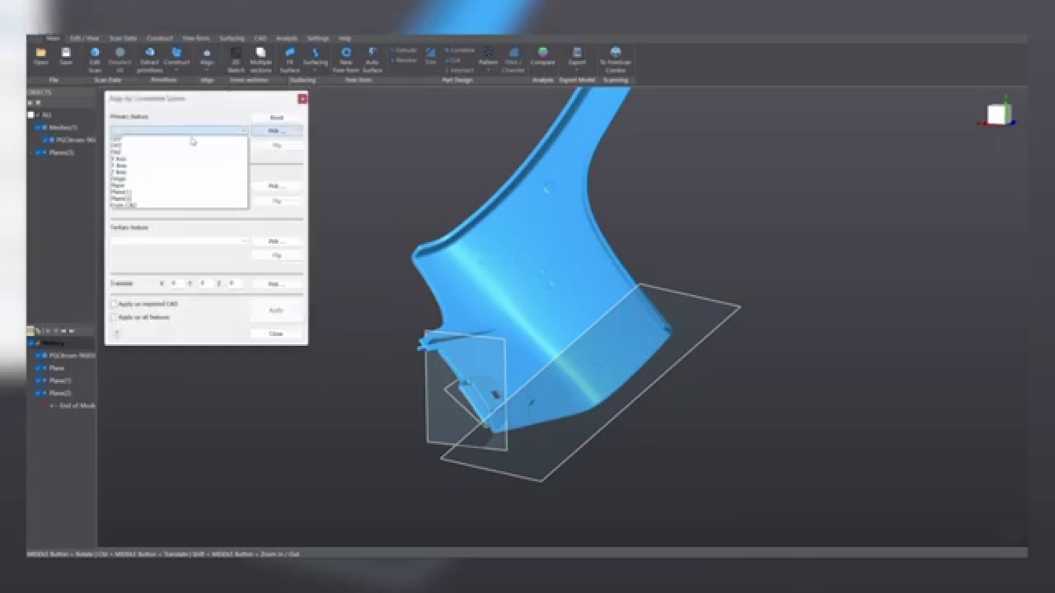
{"action": "left_click", "coordinate": [132, 187]}
{"action": "left_click", "coordinate": [133, 187]}
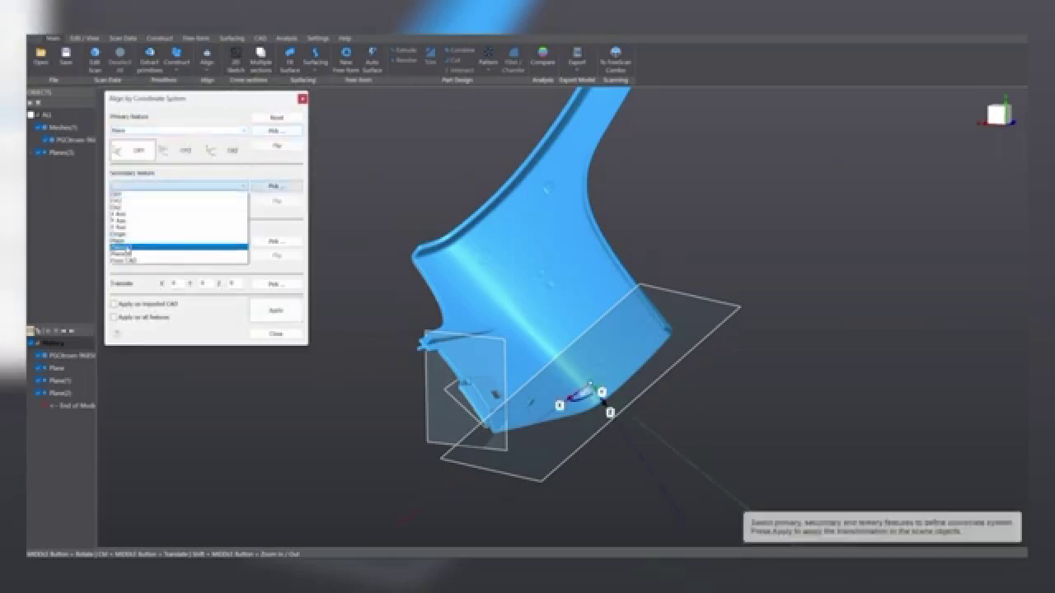
{"action": "left_click", "coordinate": [131, 250]}
{"action": "left_click", "coordinate": [132, 241]}
{"action": "left_click", "coordinate": [132, 315]}
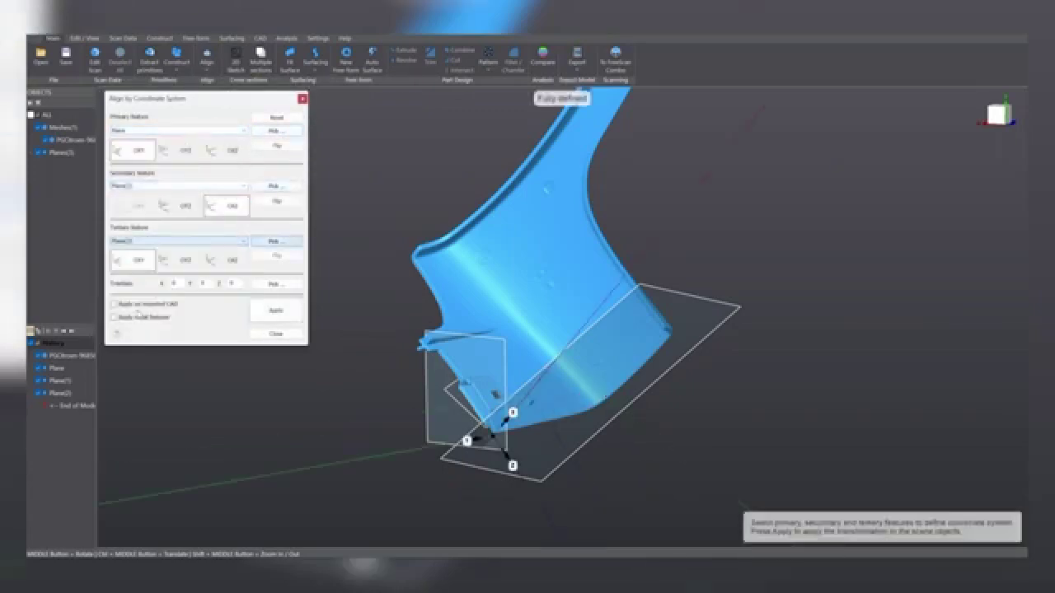
- Assign the primary feature to OYZ and flip it, and flip the secondary feature on OXY
{"action": "left_click", "coordinate": [178, 152]}
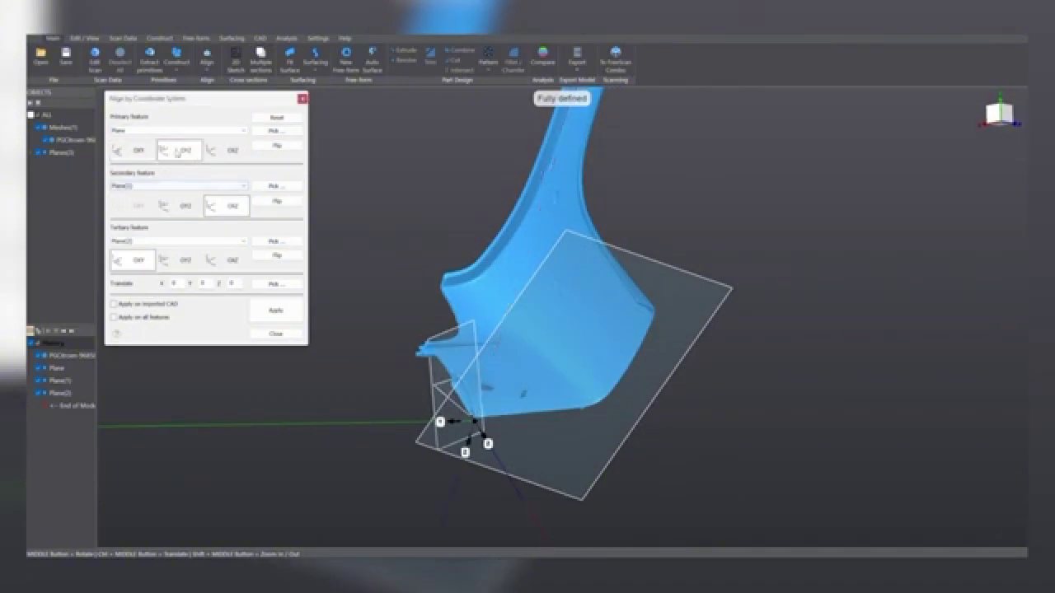
{"action": "left_click", "coordinate": [278, 146]}
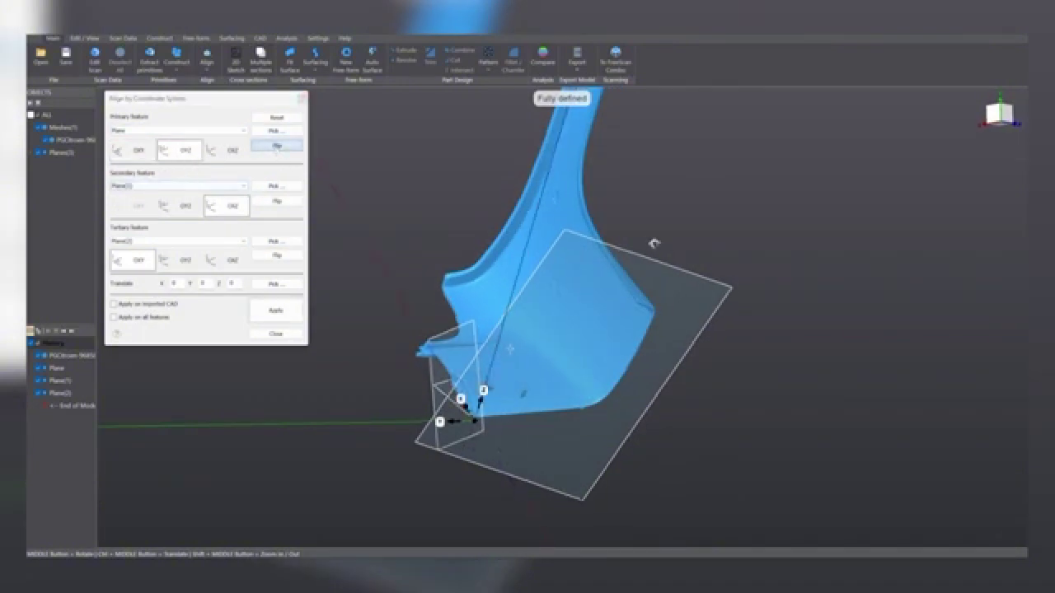
{"action": "left_click", "coordinate": [282, 206]}
{"action": "left_click", "coordinate": [283, 206]}
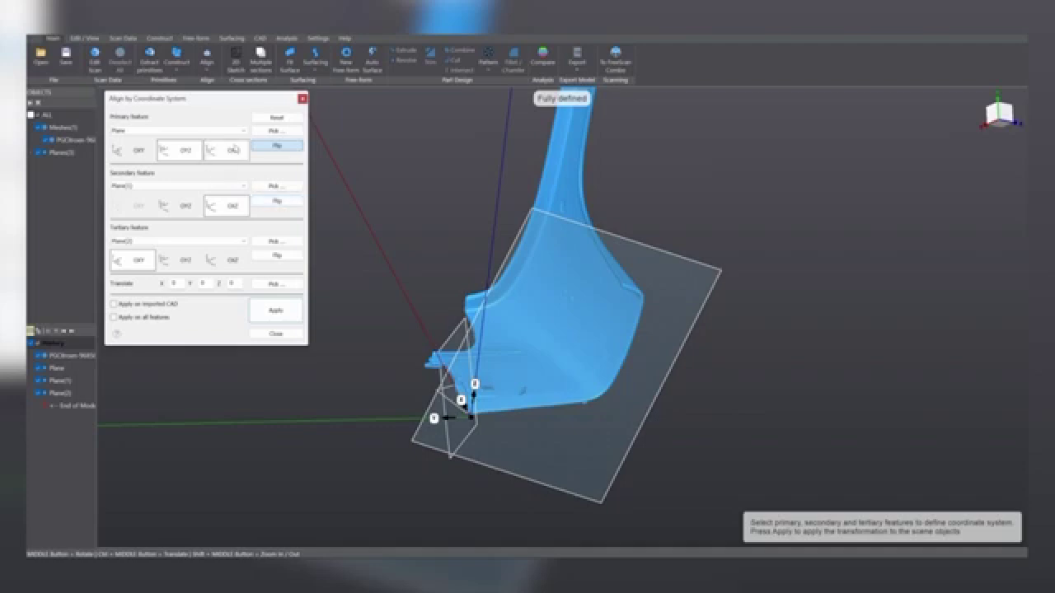
{"action": "left_click", "coordinate": [233, 149]}
{"action": "left_click", "coordinate": [182, 153]}
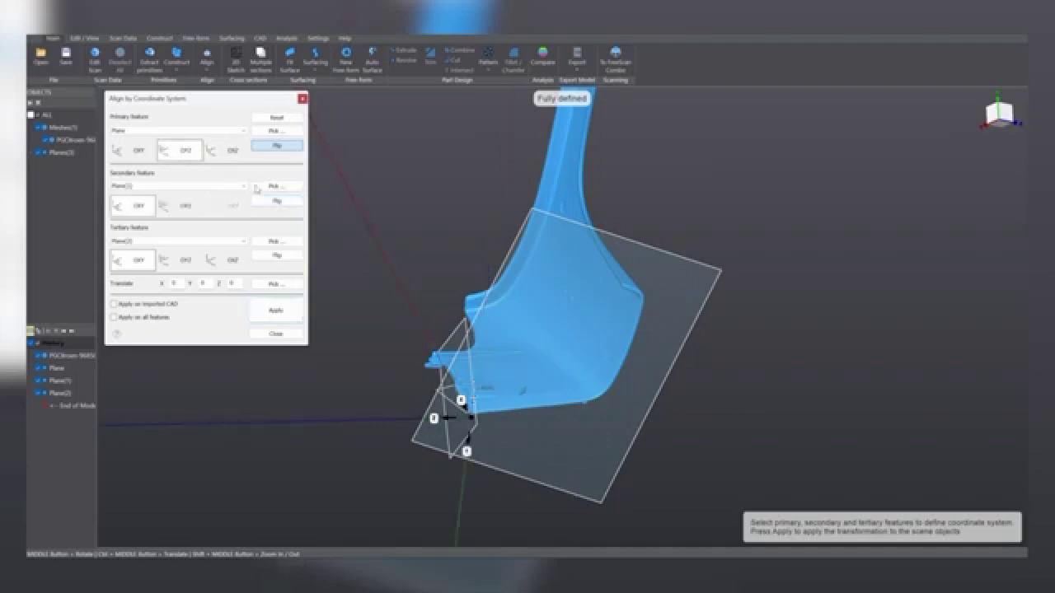
{"action": "left_click", "coordinate": [269, 205]}
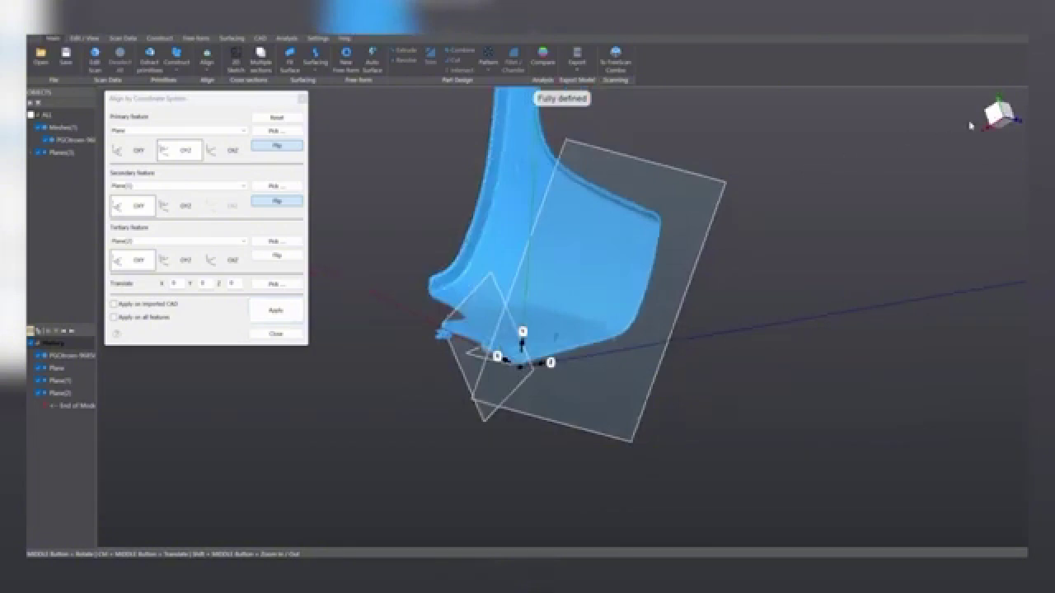
- Apply the coordinate system alignment and inspect the panel's orientation from the standard view directions
{"action": "left_click", "coordinate": [1001, 111]}
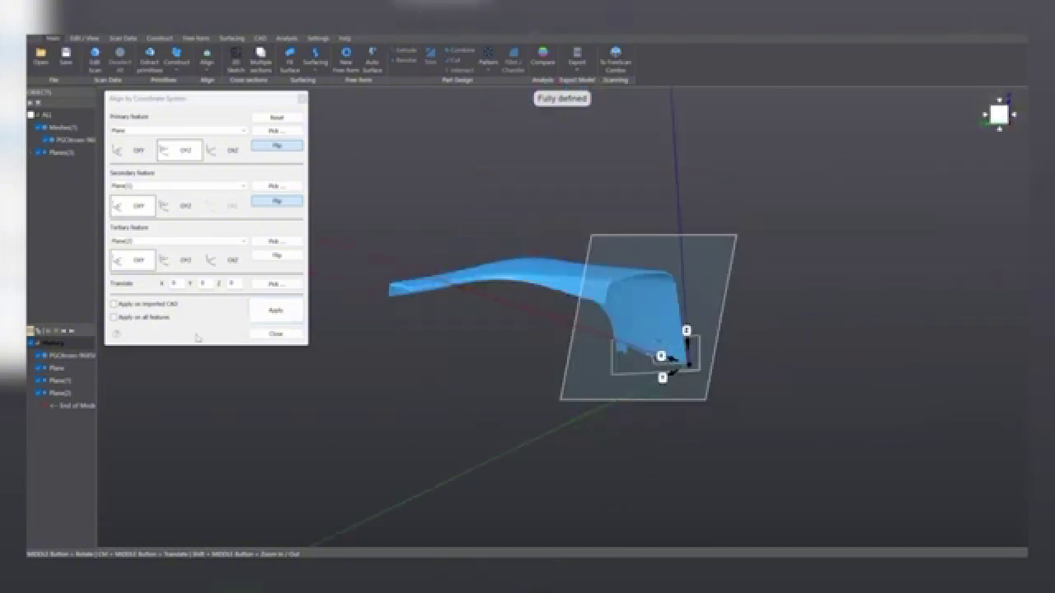
{"action": "left_click", "coordinate": [276, 311]}
{"action": "left_click", "coordinate": [276, 333]}
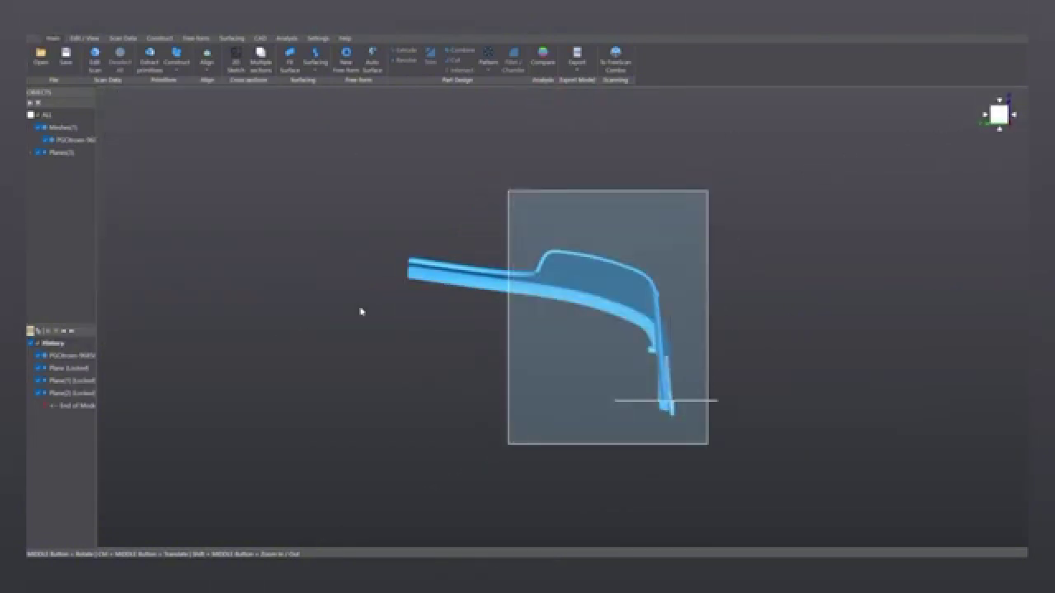
{"action": "left_click", "coordinate": [1000, 130]}
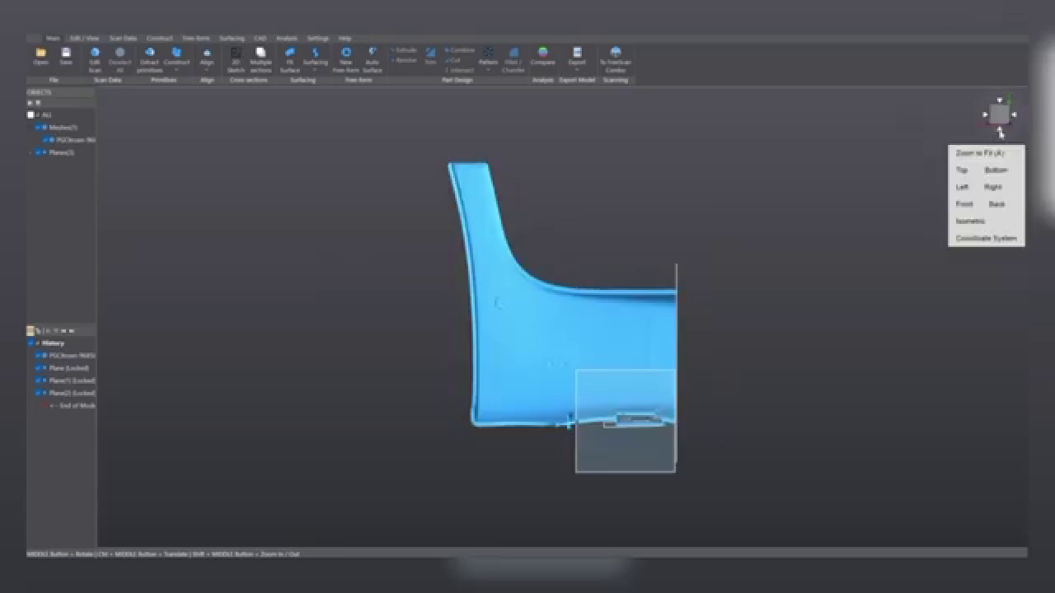
{"action": "left_click", "coordinate": [1000, 130]}
{"action": "left_click", "coordinate": [1000, 130]}
{"action": "left_click", "coordinate": [1000, 130]}
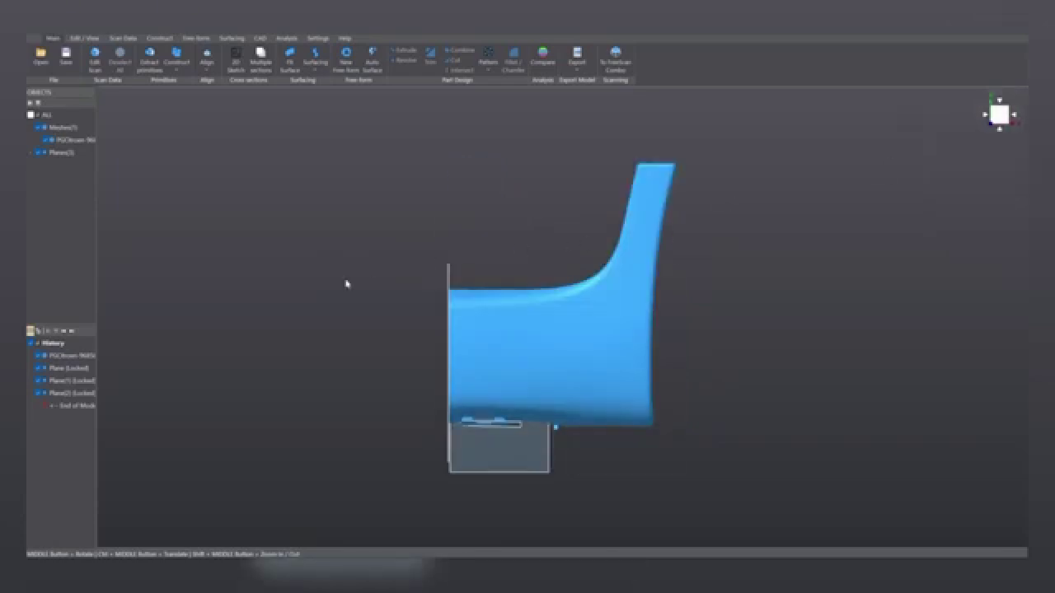
- Delete all three reference planes from the project
{"action": "middle_click_drag", "start_coordinate": [346, 283], "coordinate": [350, 261]}
{"action": "left_click", "coordinate": [33, 152]}
{"action": "left_click", "coordinate": [64, 167]}
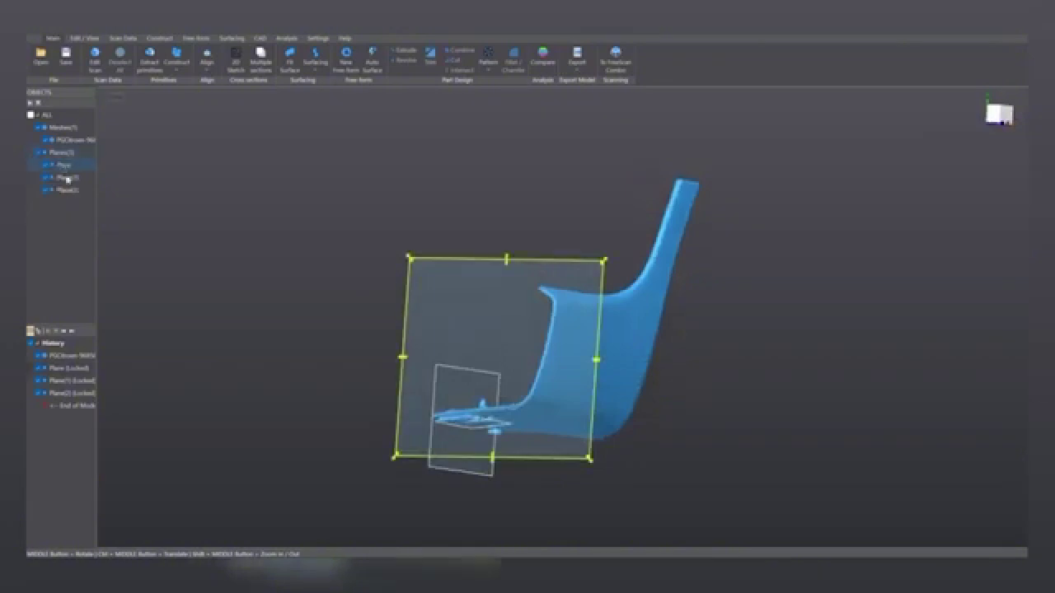
{"action": "left_click", "coordinate": [71, 190], "text": "shift"}
{"action": "right_click", "coordinate": [70, 191]}
{"action": "left_click", "coordinate": [97, 287]}
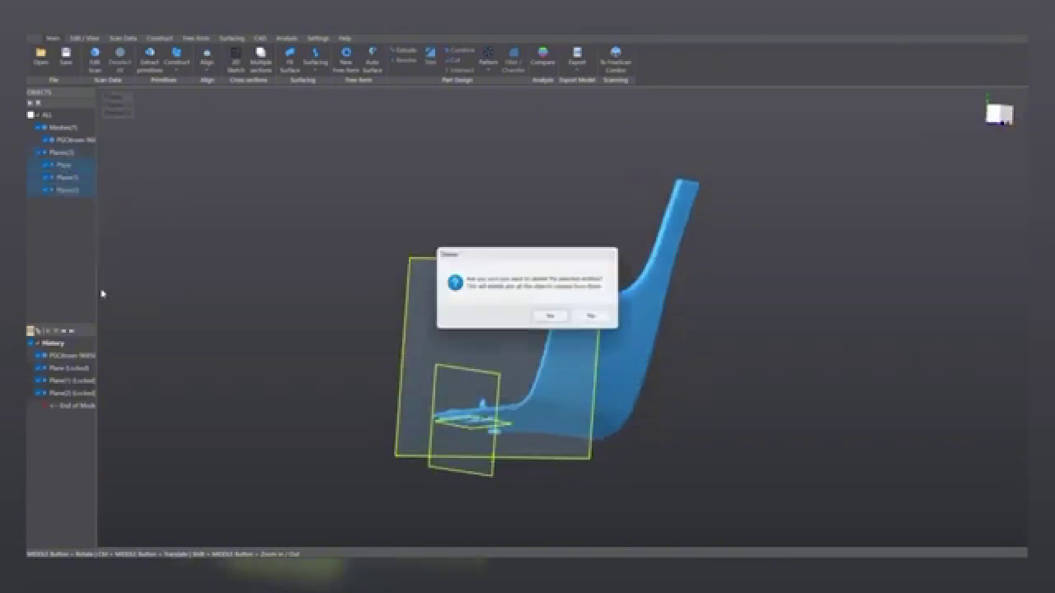
{"action": "left_click", "coordinate": [552, 315]}
- Start a new free-form surface and place a four-corner patch on the panel's broad face beside the narrow arm
{"action": "middle_click_drag", "start_coordinate": [411, 241], "coordinate": [641, 112]}
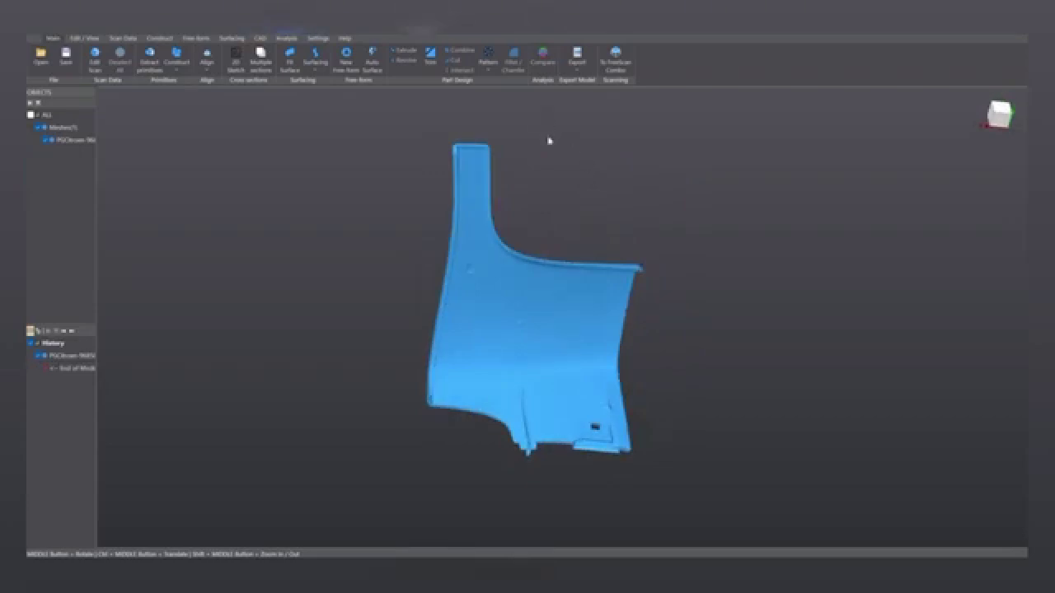
{"action": "middle_click_drag", "start_coordinate": [549, 141], "coordinate": [597, 458]}
{"action": "middle_click_drag", "start_coordinate": [532, 215], "coordinate": [572, 275]}
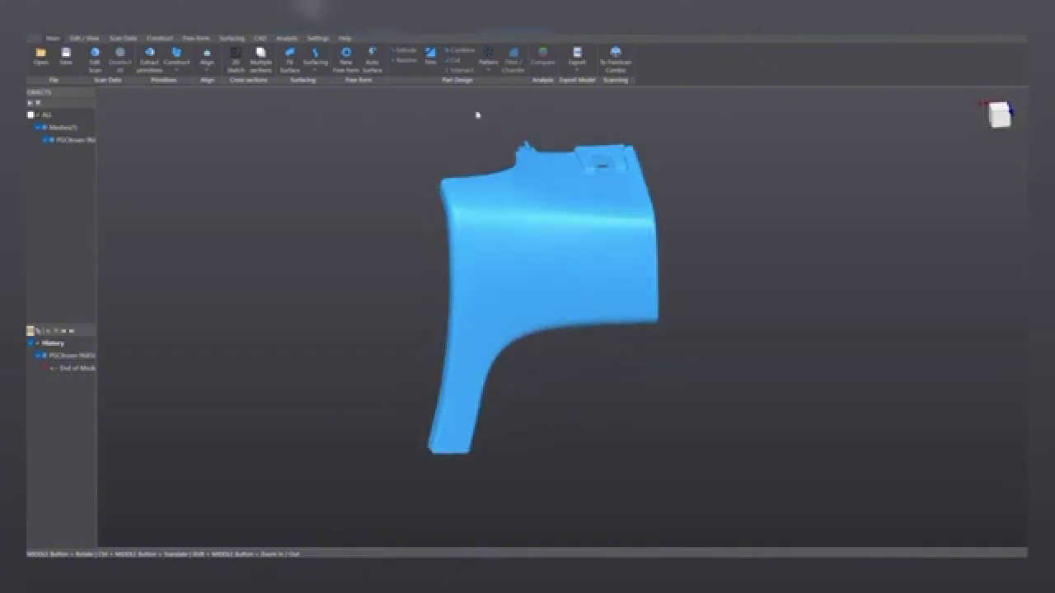
{"action": "left_click", "coordinate": [345, 59]}
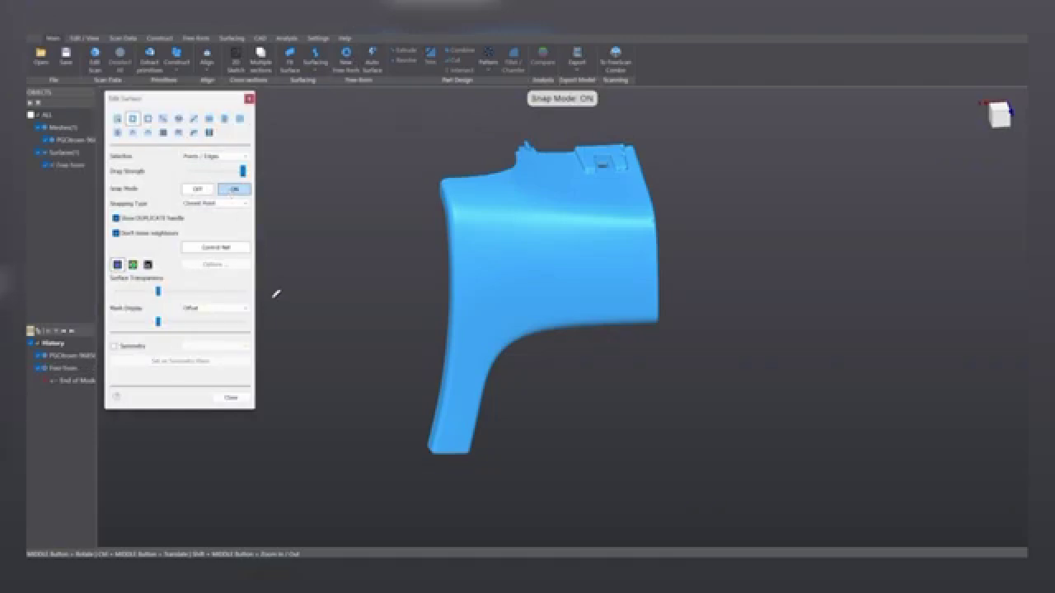
{"action": "scroll", "coordinate": [656, 224], "scroll_direction": "up", "scroll_amount": 5}
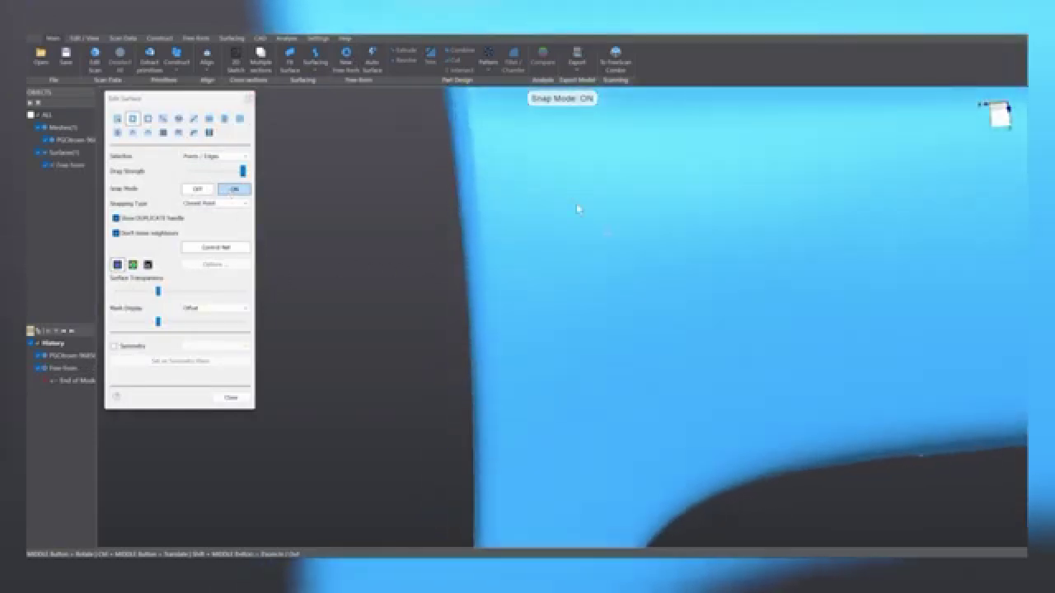
{"action": "left_click", "coordinate": [509, 212]}
{"action": "left_click", "coordinate": [519, 320]}
{"action": "left_click", "coordinate": [660, 304]}
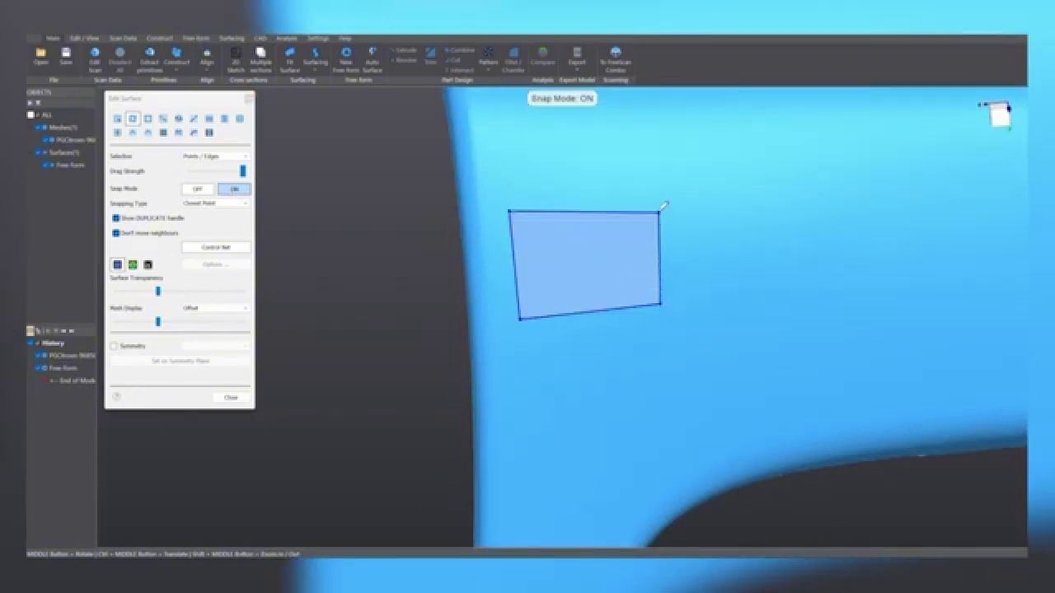
{"action": "left_click", "coordinate": [652, 198]}
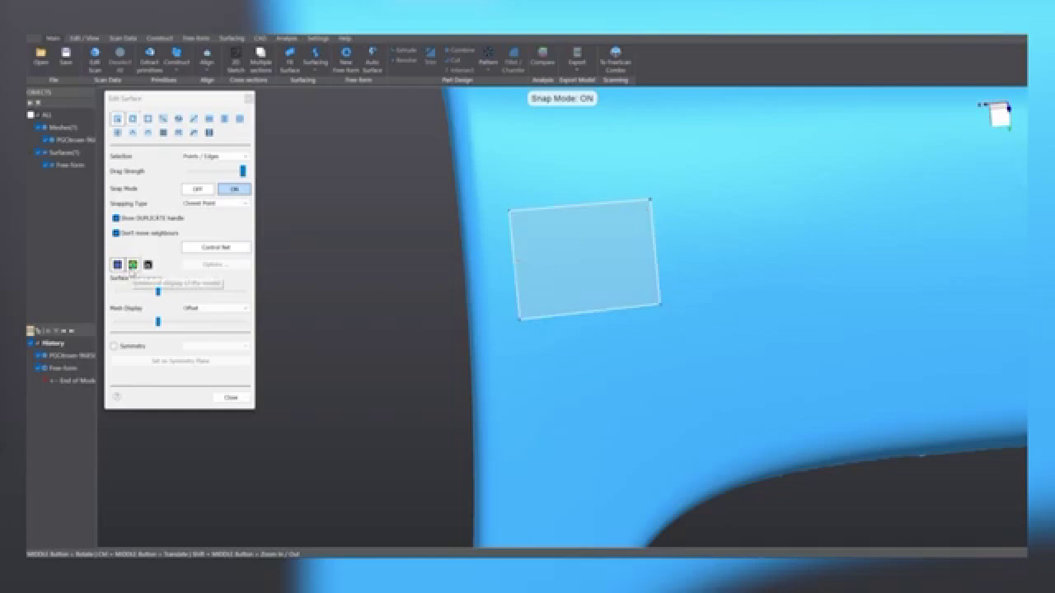
- Show the deviation colour map on the new patch and check its tolerance options without changing them
{"action": "left_click", "coordinate": [132, 265]}
{"action": "left_click", "coordinate": [206, 265]}
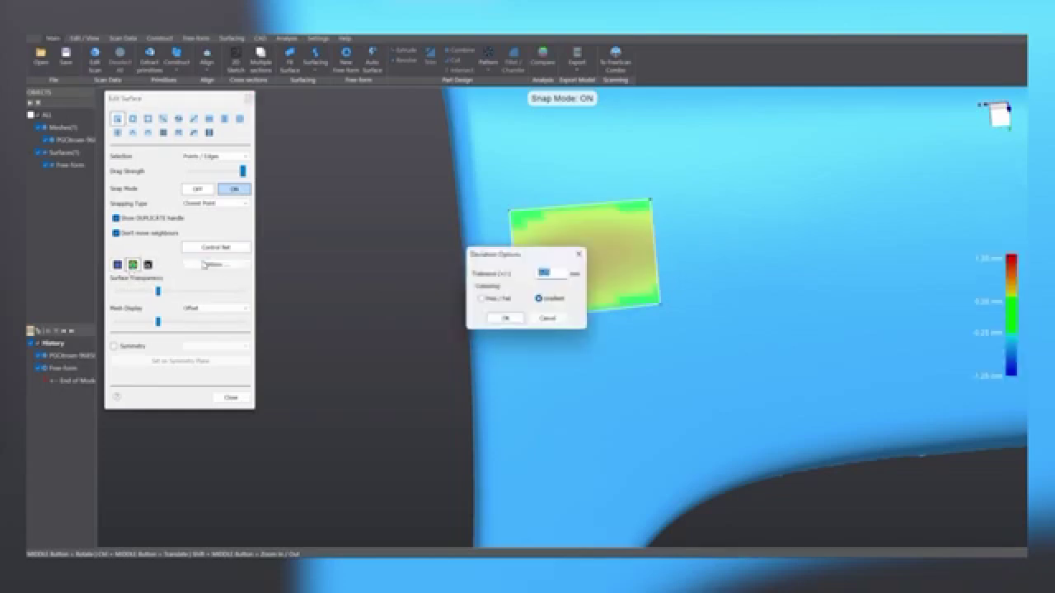
{"action": "left_click", "coordinate": [553, 317]}
- Narrow the patch from both long edges and extend it with two more patches into a strip across the broad face
{"action": "scroll", "coordinate": [556, 314], "scroll_direction": "down", "scroll_amount": 4}
{"action": "middle_click_drag", "start_coordinate": [601, 315], "coordinate": [552, 326]}
{"action": "middle_click_drag", "start_coordinate": [790, 302], "coordinate": [716, 368]}
{"action": "scroll", "coordinate": [621, 272], "scroll_direction": "up", "scroll_amount": 2}
{"action": "middle_click_drag", "start_coordinate": [622, 272], "coordinate": [564, 300]}
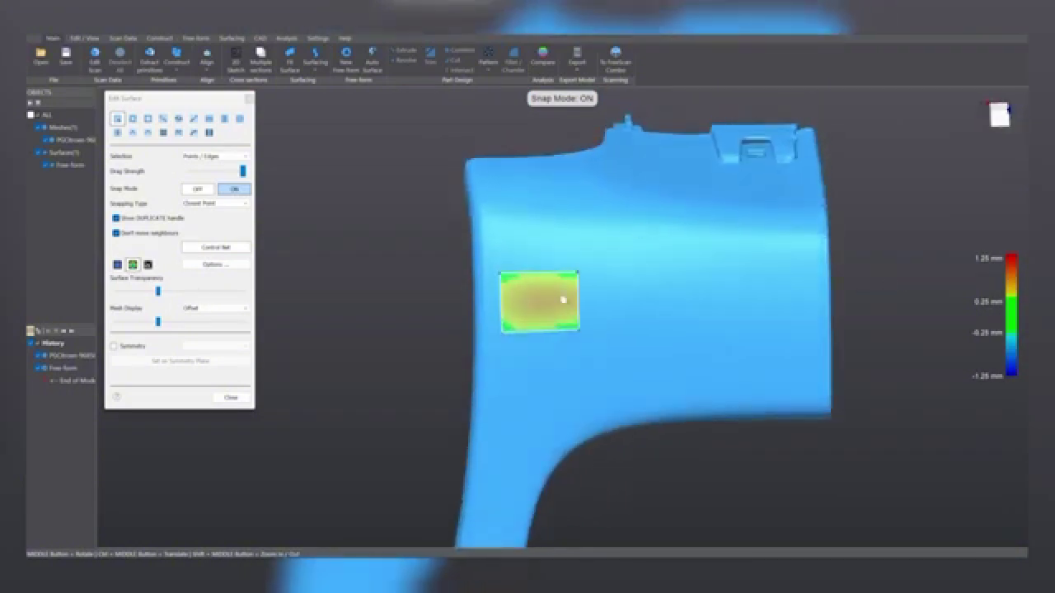
{"action": "left_click_drag", "start_coordinate": [543, 334], "coordinate": [559, 318]}
{"action": "left_click_drag", "start_coordinate": [537, 273], "coordinate": [535, 280]}
{"action": "mouse_move", "coordinate": [572, 282]}
{"action": "left_mouse_down"}
{"action": "mouse_move", "coordinate": [575, 295]}
{"action": "mouse_move", "coordinate": [611, 300]}
{"action": "mouse_move", "coordinate": [816, 301]}
{"action": "left_mouse_up"}
{"action": "middle_click_drag", "start_coordinate": [718, 357], "coordinate": [750, 375]}
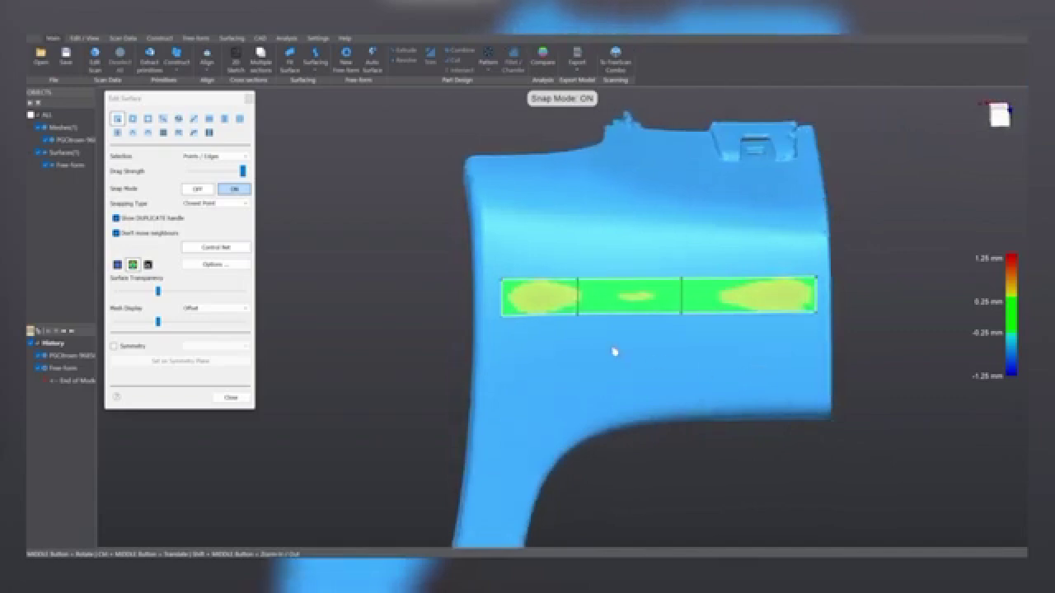
- Duplicate the strip's lower edges downward to add a second row of three patches
{"action": "middle_click_drag", "start_coordinate": [614, 352], "coordinate": [699, 314]}
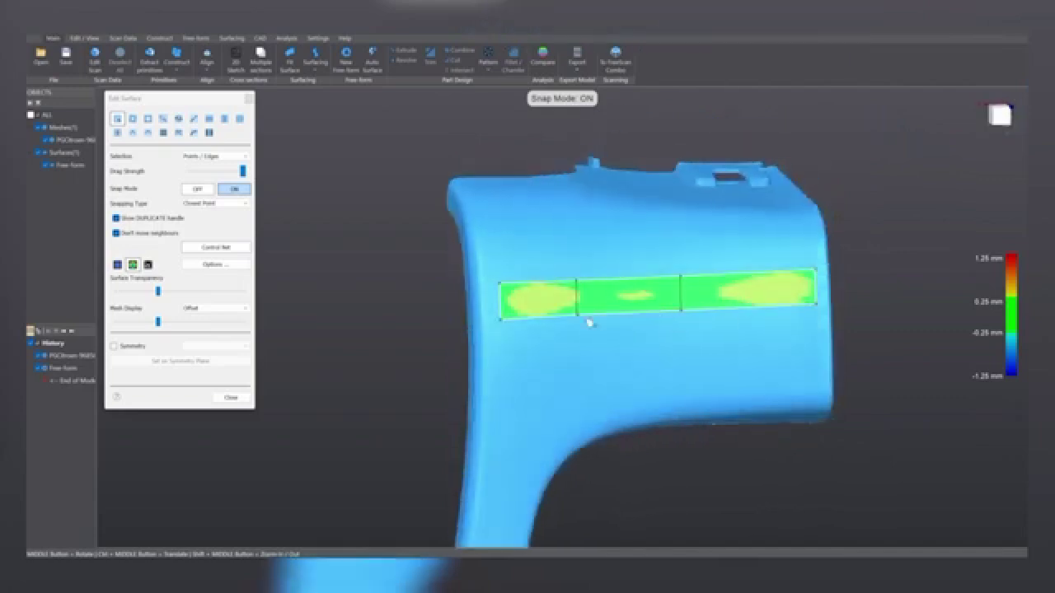
{"action": "left_click", "coordinate": [526, 391]}
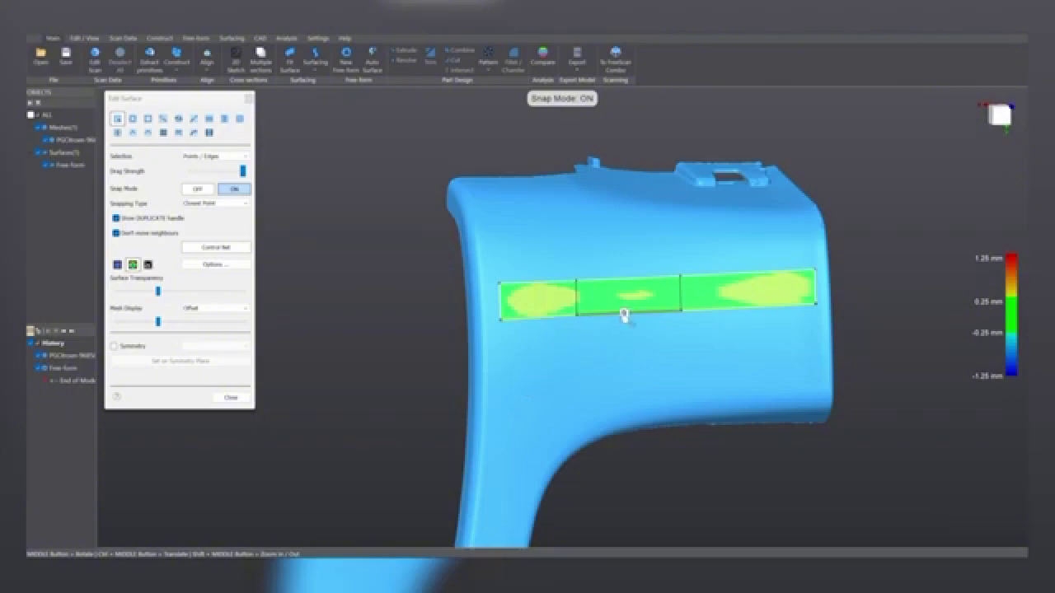
{"action": "left_click_drag", "start_coordinate": [624, 314], "coordinate": [625, 347]}
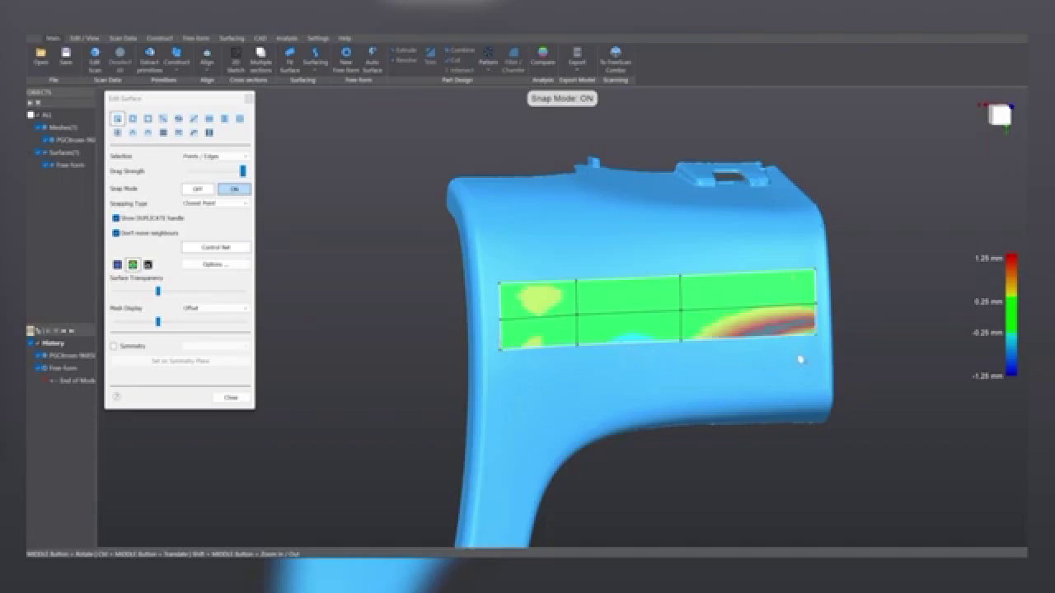
- Pull the second row's outer lower corner inward from the panel's side edge onto the broad face
{"action": "middle_click_drag", "start_coordinate": [800, 359], "coordinate": [568, 378]}
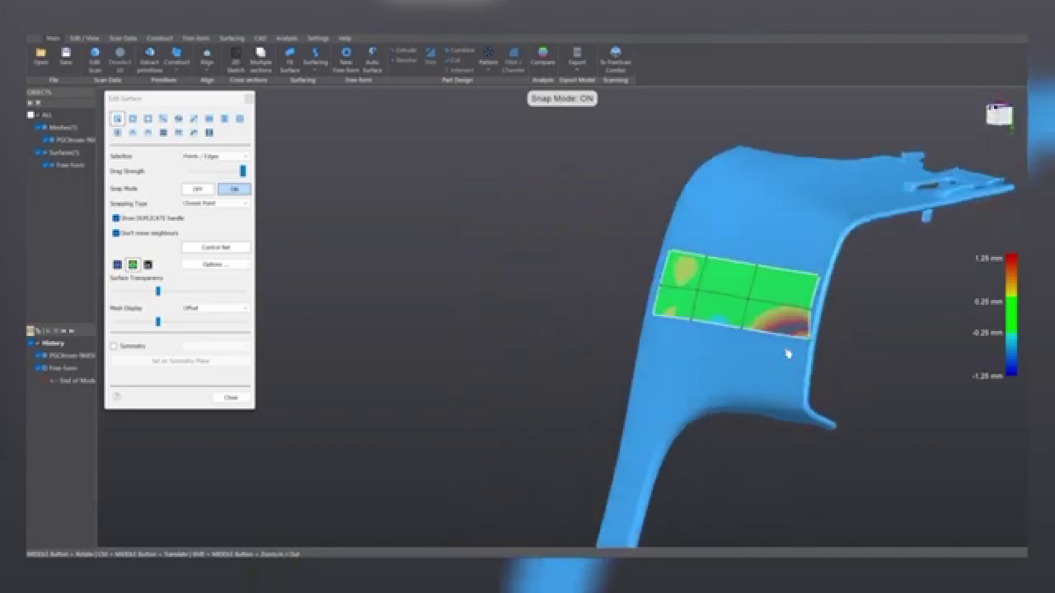
{"action": "scroll", "coordinate": [787, 354], "scroll_direction": "up", "scroll_amount": 5}
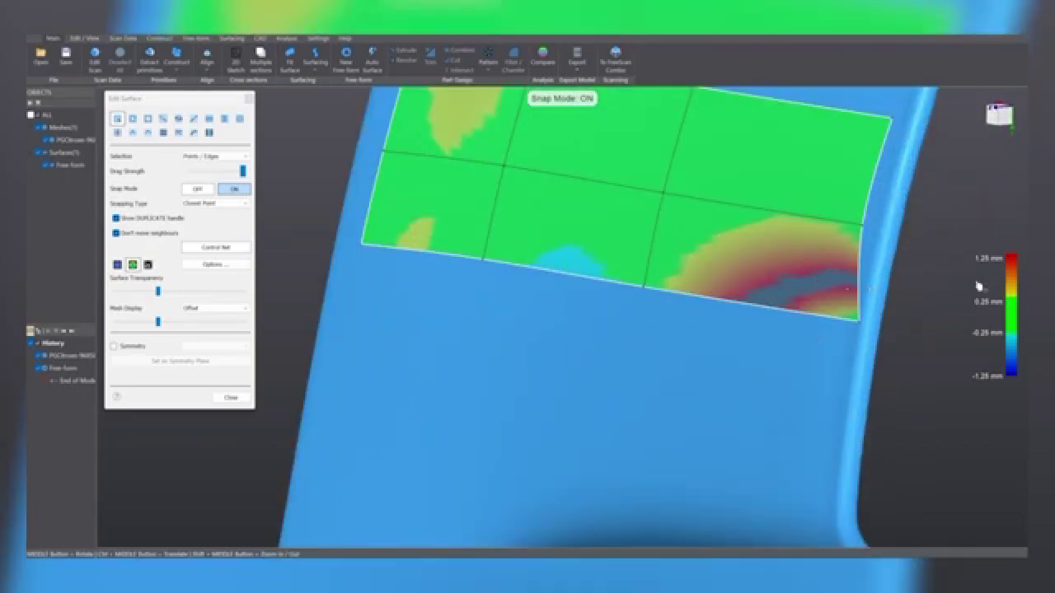
{"action": "middle_click_drag", "start_coordinate": [872, 350], "coordinate": [854, 387]}
{"action": "left_click_drag", "start_coordinate": [855, 384], "coordinate": [839, 374]}
{"action": "middle_click_drag", "start_coordinate": [820, 416], "coordinate": [761, 385]}
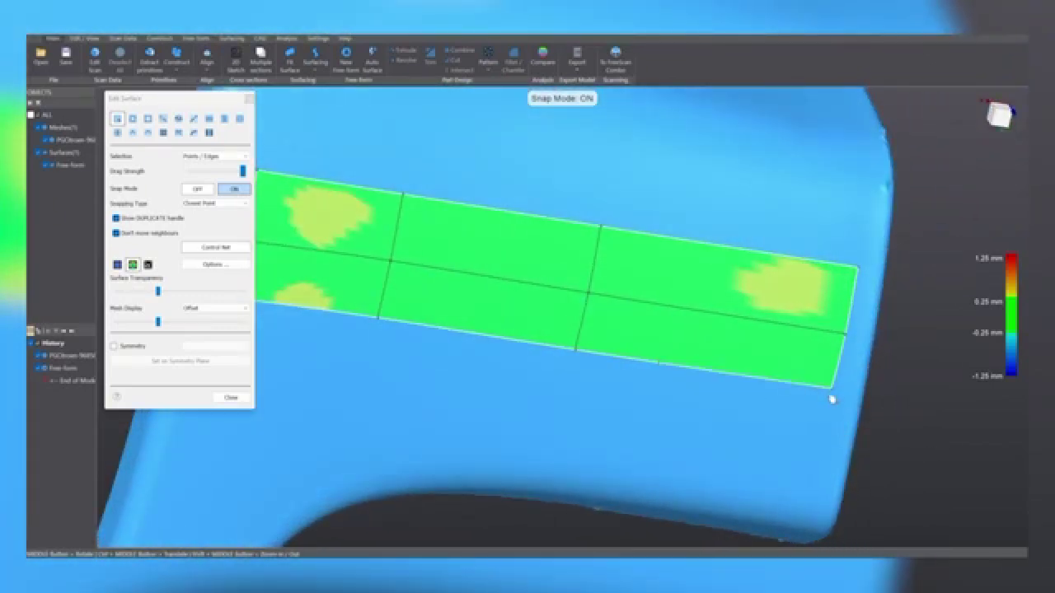
- Duplicate the surface's lower edges downward to add a third row of three patches, then narrow that row from its lower edge
{"action": "middle_click_drag", "start_coordinate": [836, 393], "coordinate": [664, 336]}
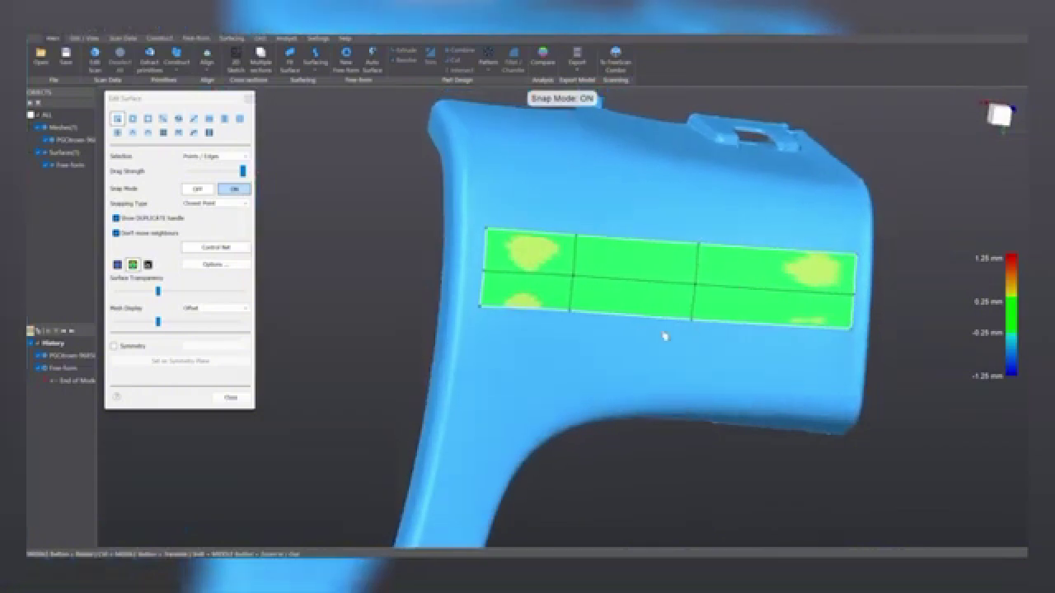
{"action": "left_click_drag", "start_coordinate": [625, 313], "coordinate": [625, 363]}
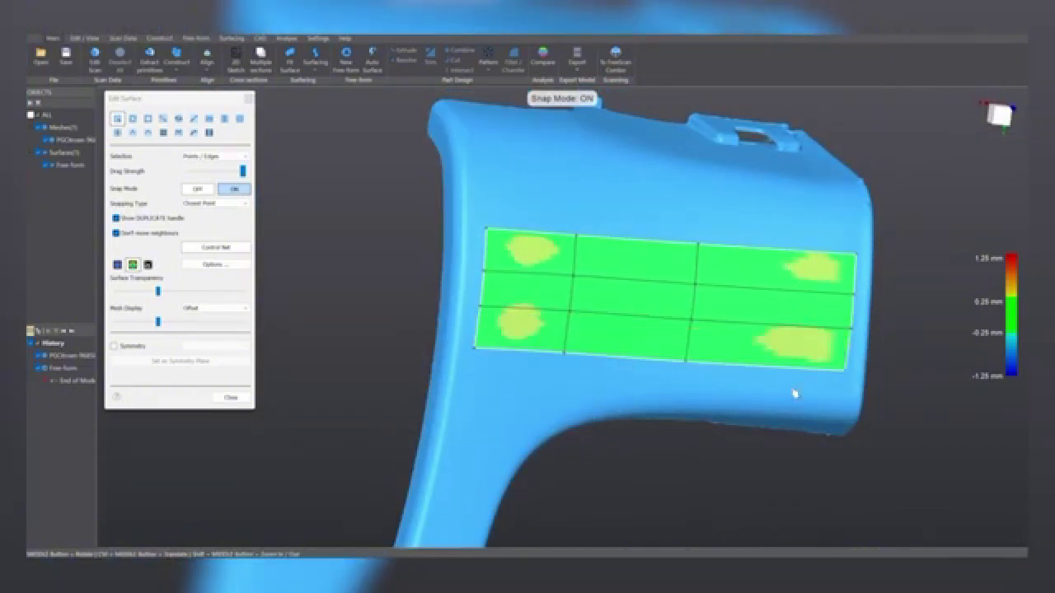
{"action": "middle_click_drag", "start_coordinate": [799, 396], "coordinate": [743, 368]}
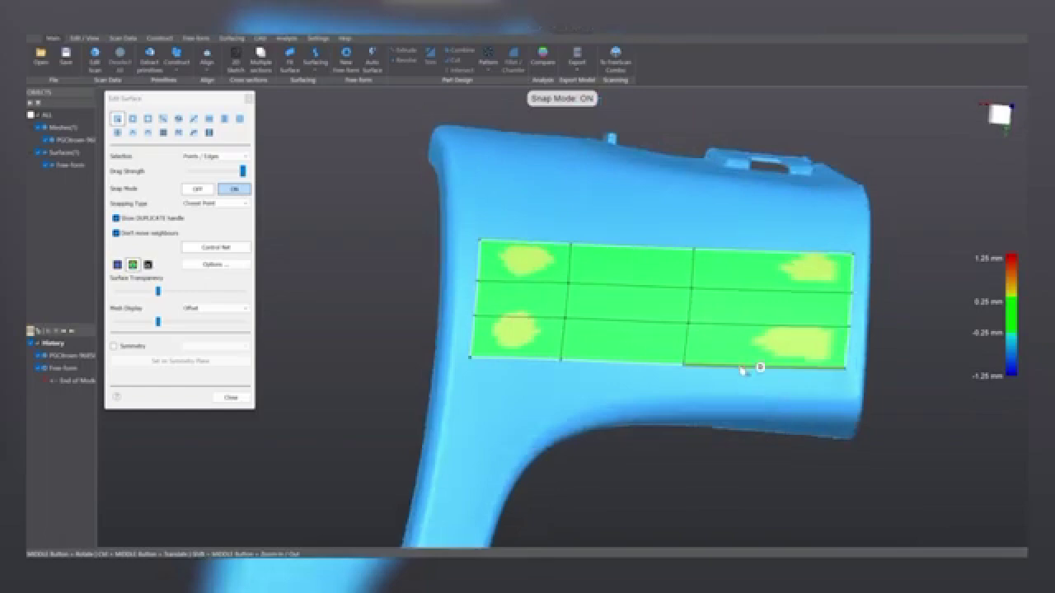
{"action": "left_click", "coordinate": [742, 367]}
{"action": "left_click_drag", "start_coordinate": [748, 370], "coordinate": [748, 355]}
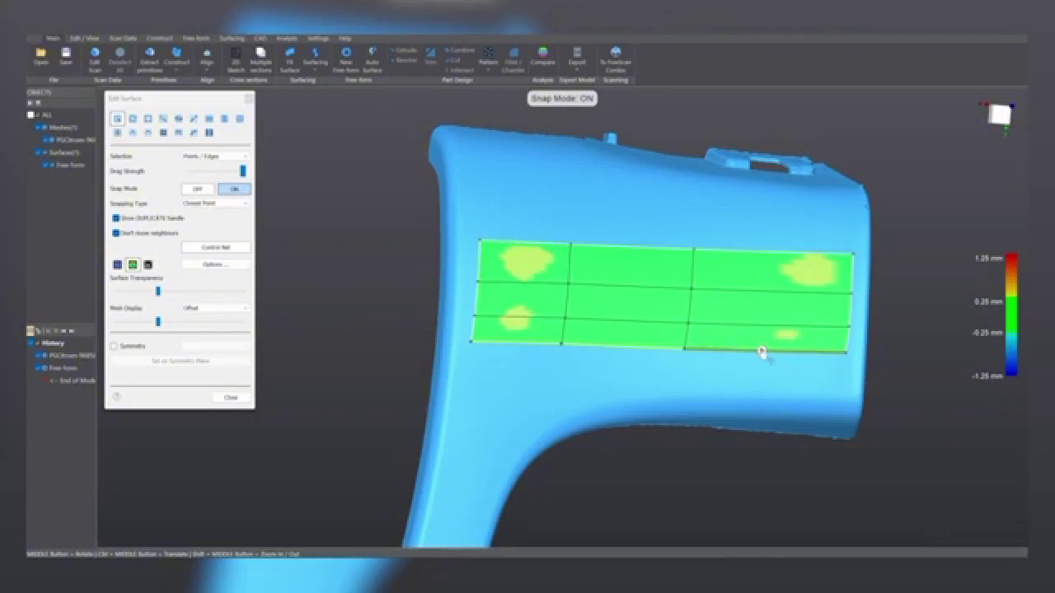
- Duplicate the third row's lower edges downward to add a fourth row of three patches above the panel's arch
{"action": "left_click", "coordinate": [761, 361]}
{"action": "left_click", "coordinate": [756, 353]}
{"action": "left_click_drag", "start_coordinate": [761, 352], "coordinate": [761, 384]}
- Adjust the fourth row's lower edge points so they snap onto the mesh
{"action": "middle_click_drag", "start_coordinate": [813, 387], "coordinate": [796, 406]}
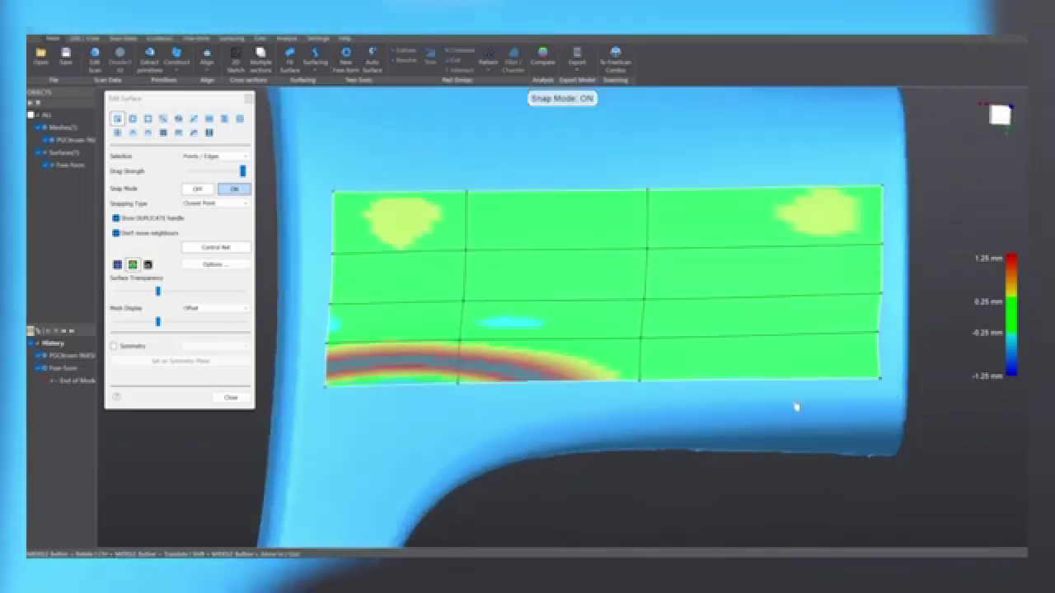
{"action": "middle_click_drag", "start_coordinate": [885, 338], "coordinate": [733, 368]}
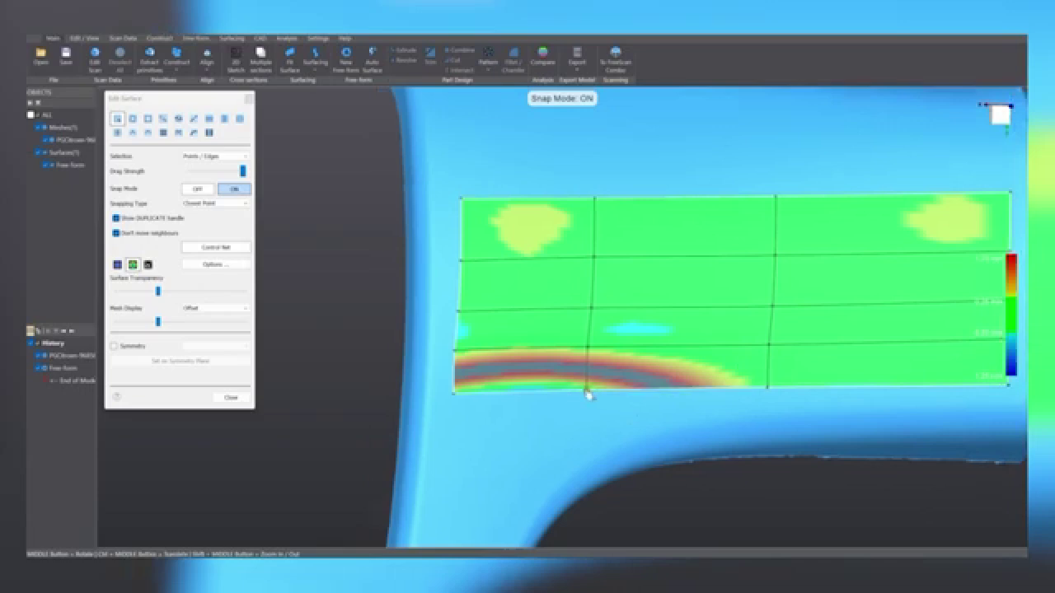
{"action": "left_click_drag", "start_coordinate": [589, 396], "coordinate": [588, 398]}
{"action": "left_click_drag", "start_coordinate": [768, 389], "coordinate": [772, 392]}
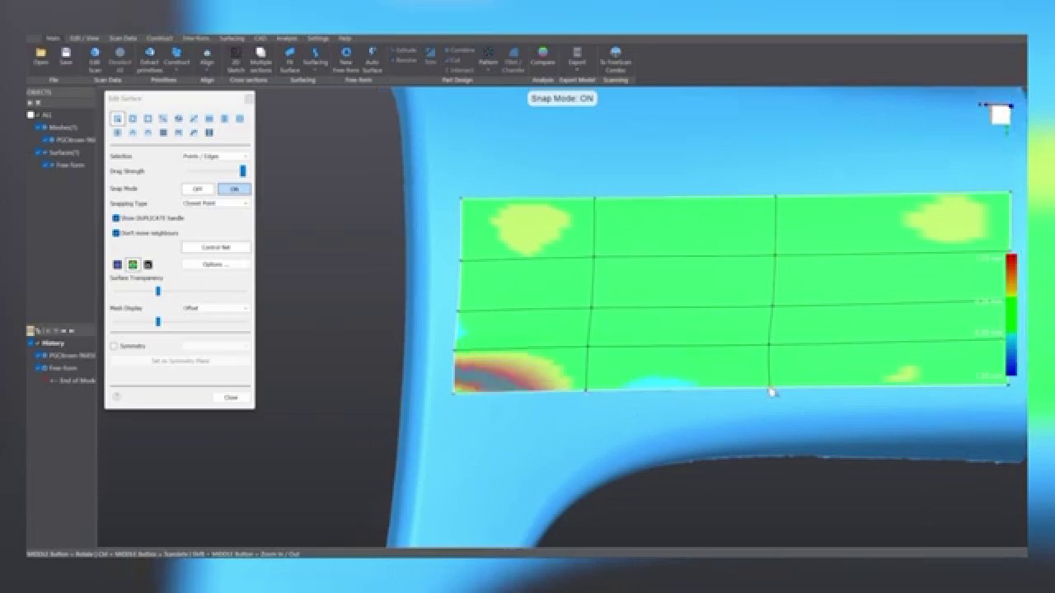
{"action": "left_click_drag", "start_coordinate": [771, 351], "coordinate": [772, 352]}
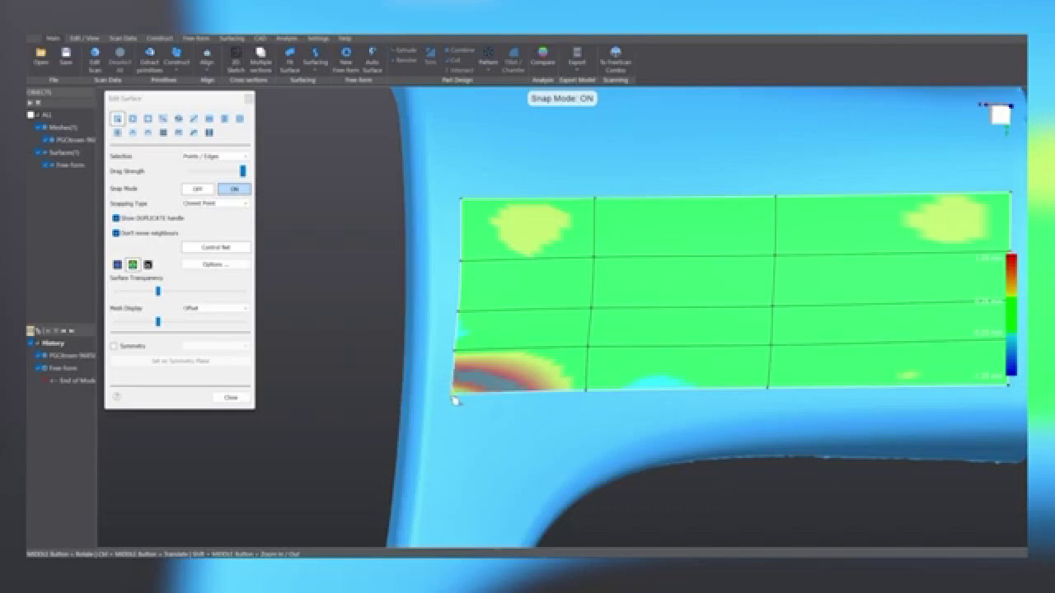
{"action": "left_click_drag", "start_coordinate": [454, 397], "coordinate": [453, 392]}
{"action": "scroll", "coordinate": [514, 397], "scroll_direction": "down", "scroll_amount": 5}
{"action": "middle_click_drag", "start_coordinate": [591, 403], "coordinate": [577, 480]}
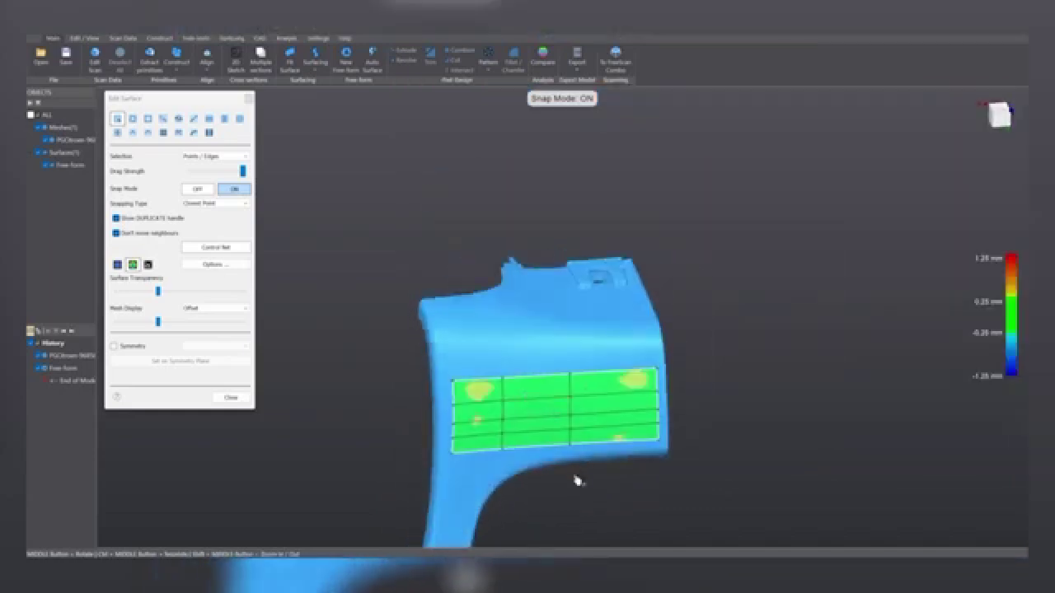
- Duplicate the surface's upper edges upward to add a row of three patches on the side facing the panel's bend
{"action": "scroll", "coordinate": [535, 404], "scroll_direction": "up", "scroll_amount": 5}
{"action": "scroll", "coordinate": [560, 245], "scroll_direction": "down", "scroll_amount": 5}
{"action": "middle_click_drag", "start_coordinate": [565, 297], "coordinate": [566, 306]}
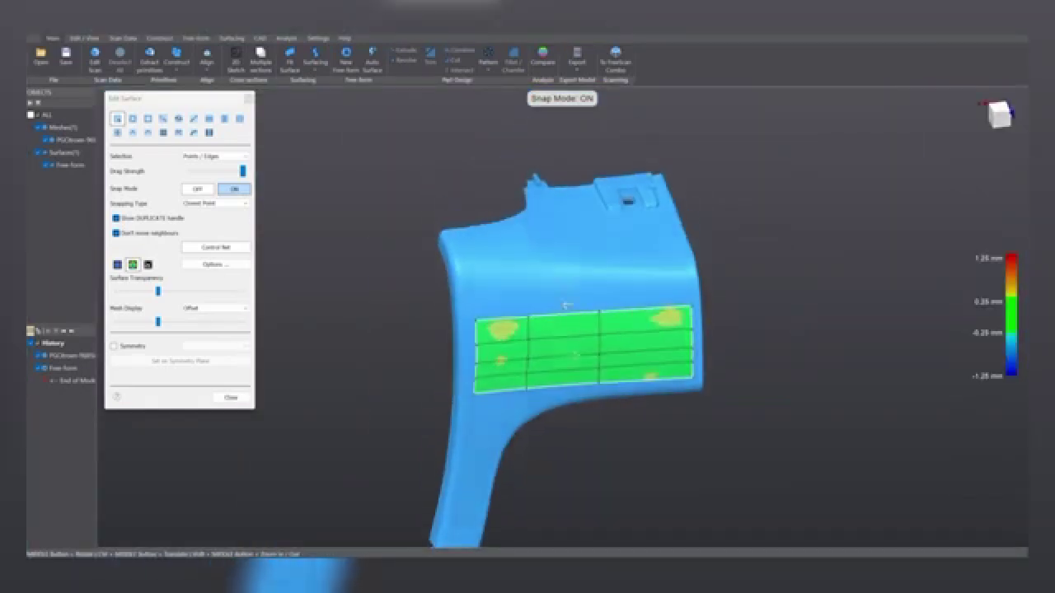
{"action": "scroll", "coordinate": [567, 305], "scroll_direction": "up", "scroll_amount": 4}
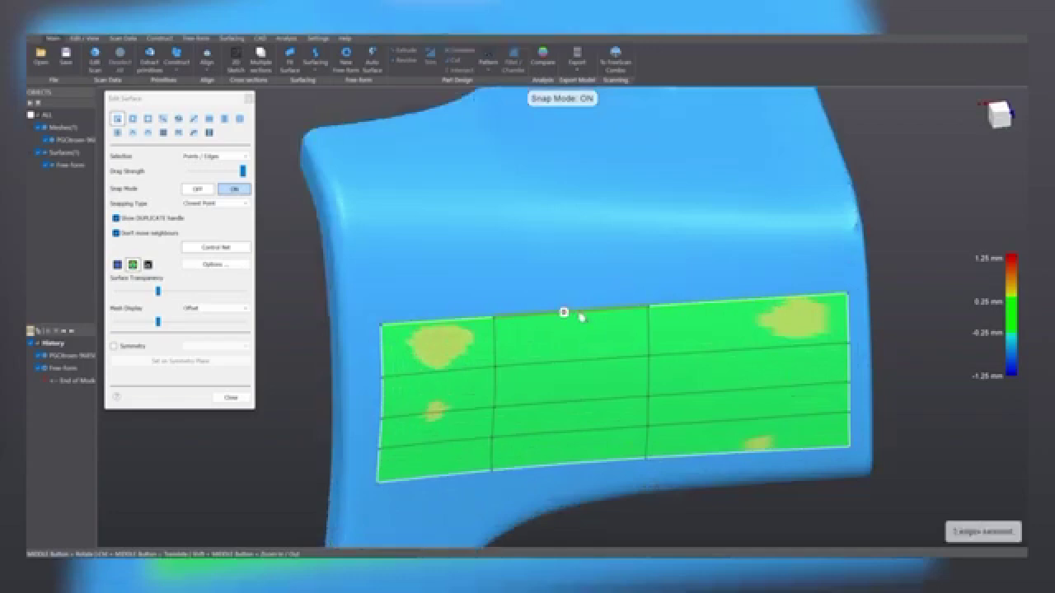
{"action": "left_click", "coordinate": [568, 311]}
{"action": "left_click_drag", "start_coordinate": [568, 310], "coordinate": [566, 292]}
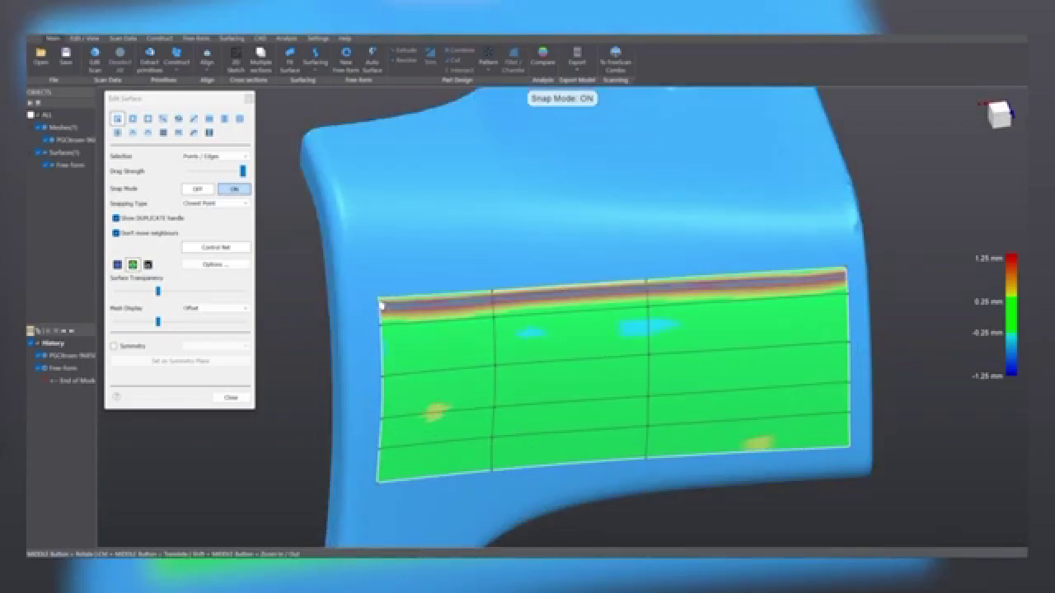
- Snap the four upper points of the new top row onto the mesh
{"action": "left_click", "coordinate": [382, 304]}
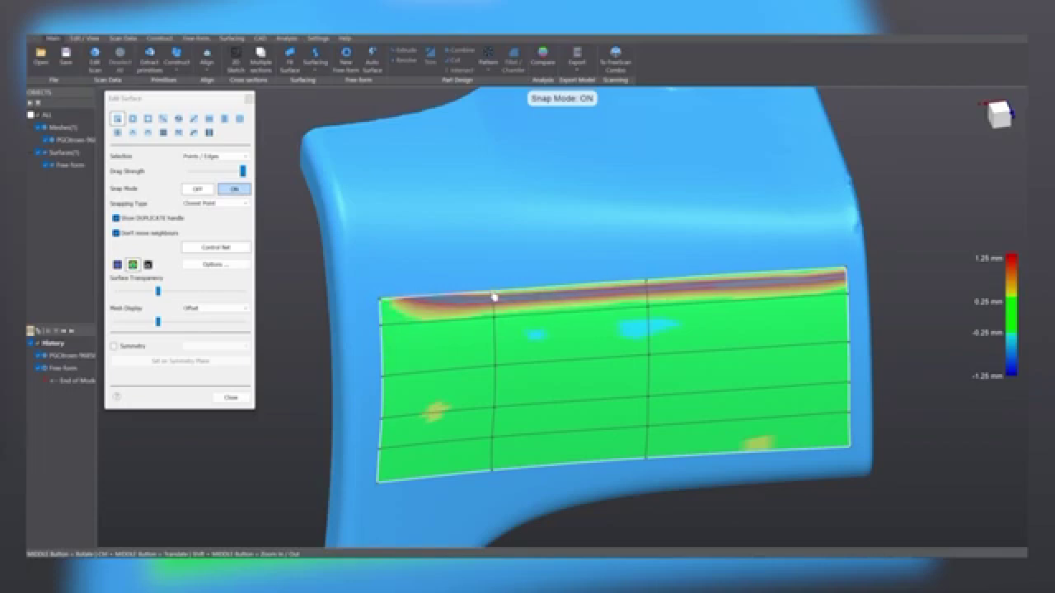
{"action": "left_click", "coordinate": [494, 296]}
{"action": "left_click", "coordinate": [650, 284]}
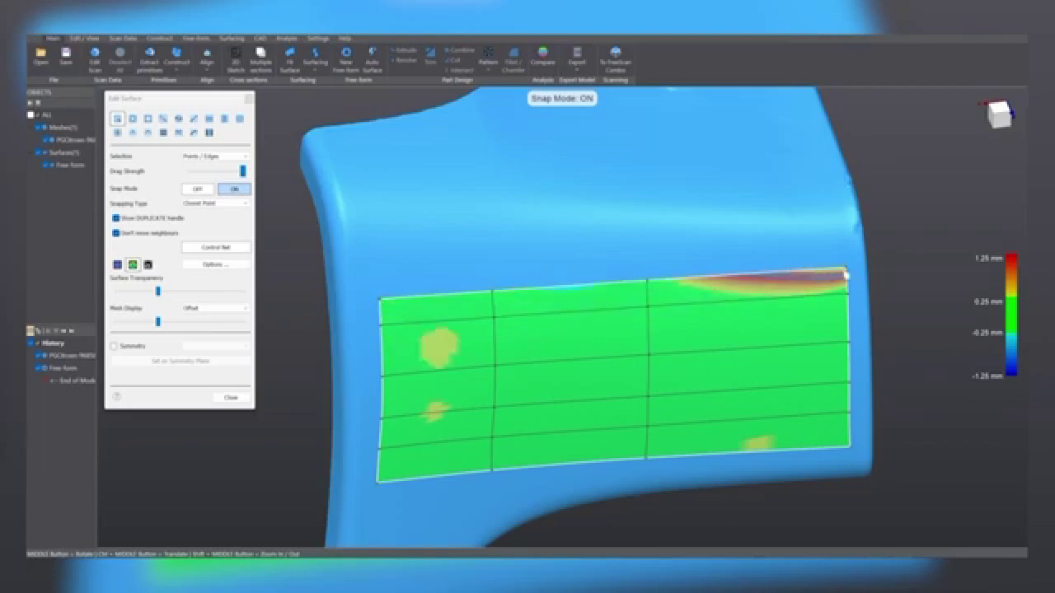
{"action": "left_click", "coordinate": [846, 271]}
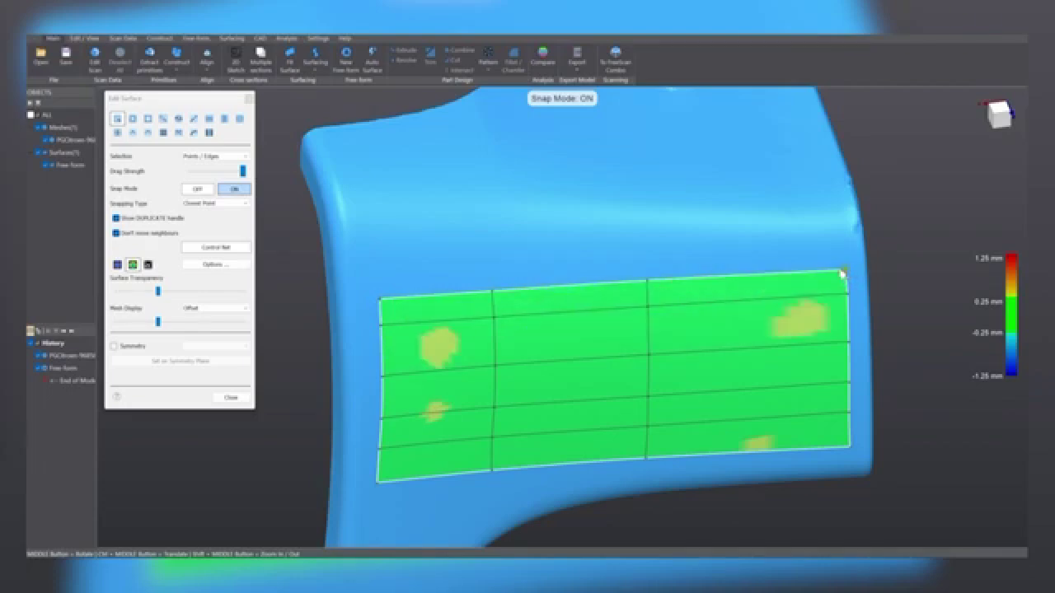
- Add a second row of patches upward from the top edges and snap its two outer upper corners onto the mesh
{"action": "left_click", "coordinate": [742, 275]}
{"action": "left_click_drag", "start_coordinate": [742, 275], "coordinate": [741, 253]}
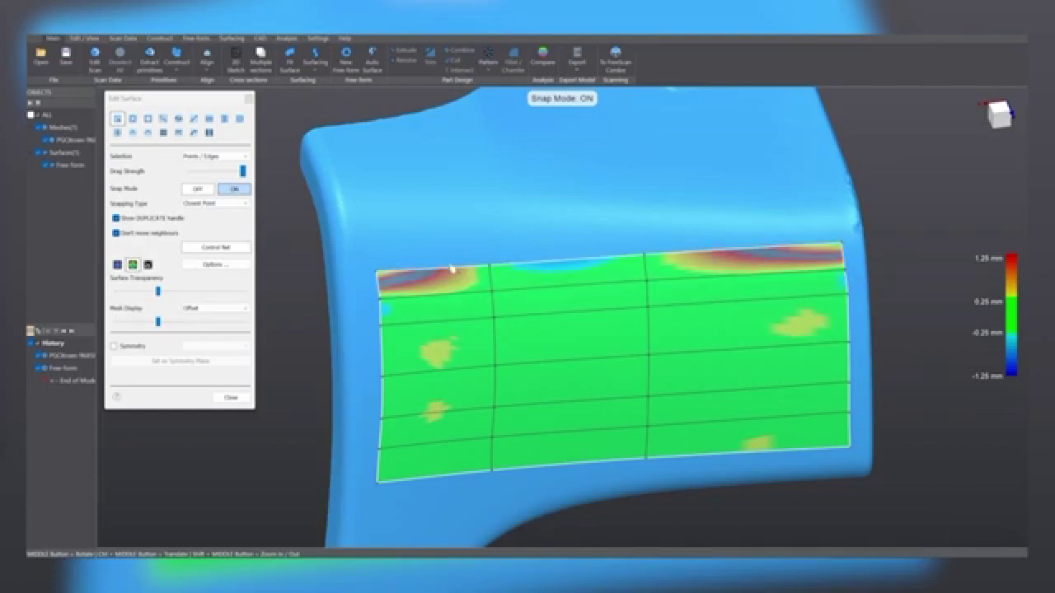
{"action": "left_click", "coordinate": [376, 272]}
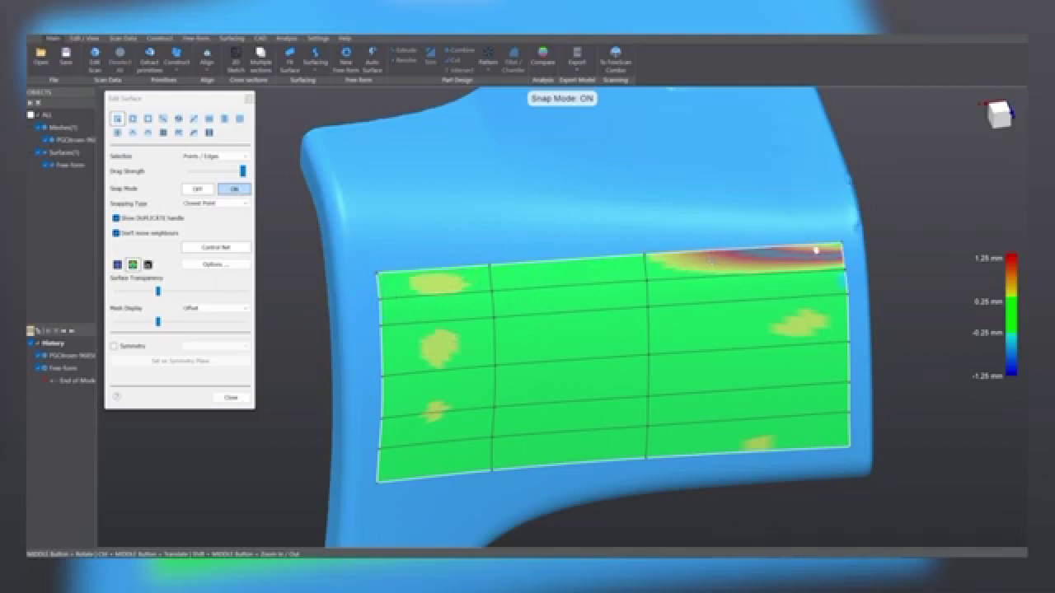
{"action": "left_click", "coordinate": [842, 245]}
{"action": "left_click", "coordinate": [844, 246]}
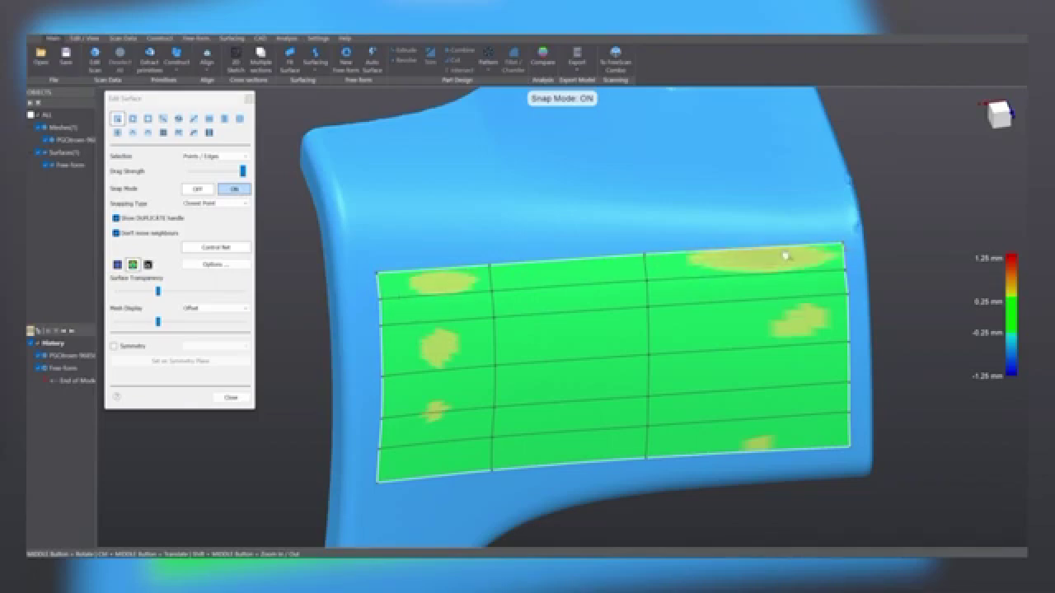
- Duplicate the top edges upward to add a third row of patches towards the bend
{"action": "left_click", "coordinate": [787, 251]}
{"action": "left_click", "coordinate": [744, 253]}
{"action": "double_click", "coordinate": [742, 248]}
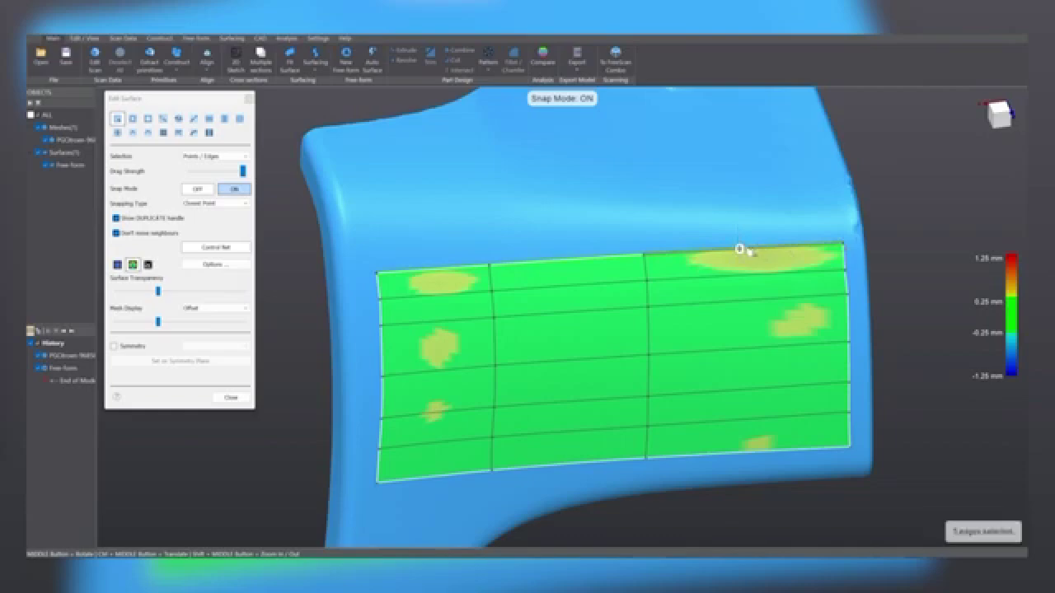
{"action": "left_click_drag", "start_coordinate": [743, 250], "coordinate": [741, 229]}
{"action": "middle_click_drag", "start_coordinate": [764, 255], "coordinate": [690, 300]}
- Extend the top edges upward with a fourth row of patches at the bend and snap its upper points onto the mesh
{"action": "double_click", "coordinate": [689, 298]}
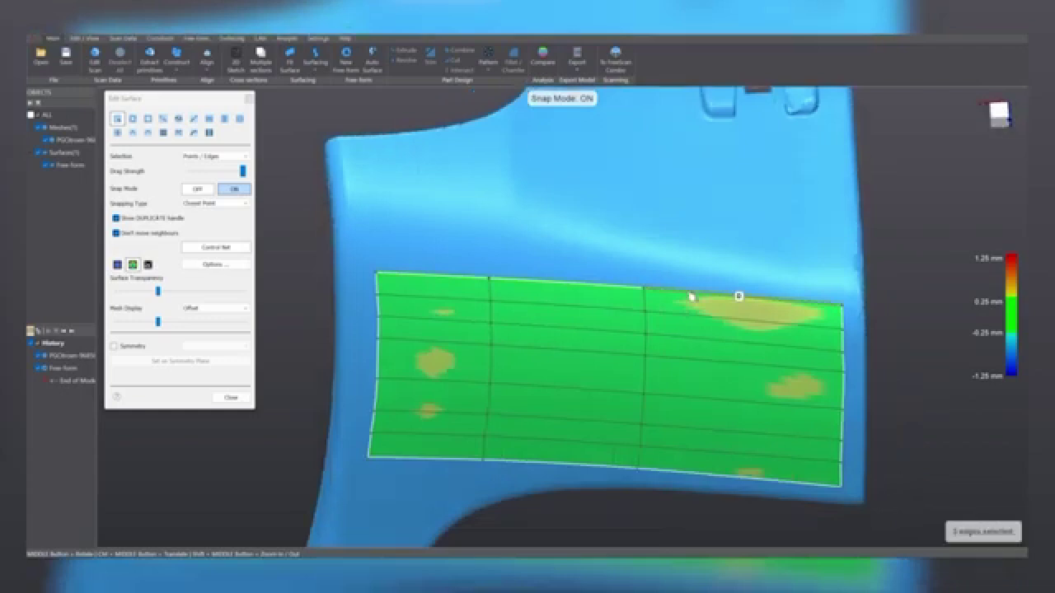
{"action": "left_click_drag", "start_coordinate": [739, 299], "coordinate": [737, 275]}
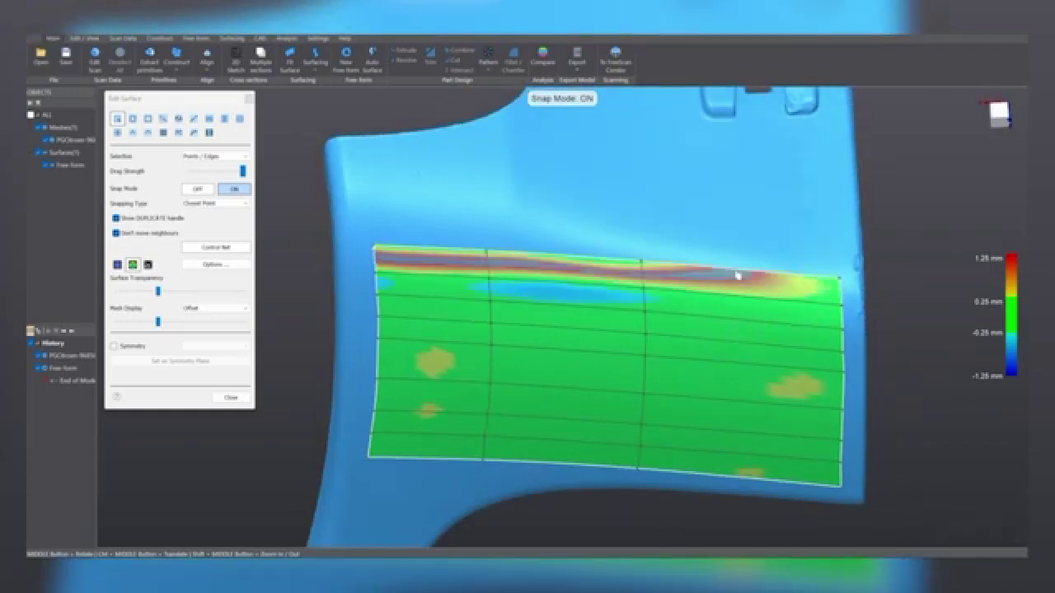
{"action": "left_click", "coordinate": [646, 268]}
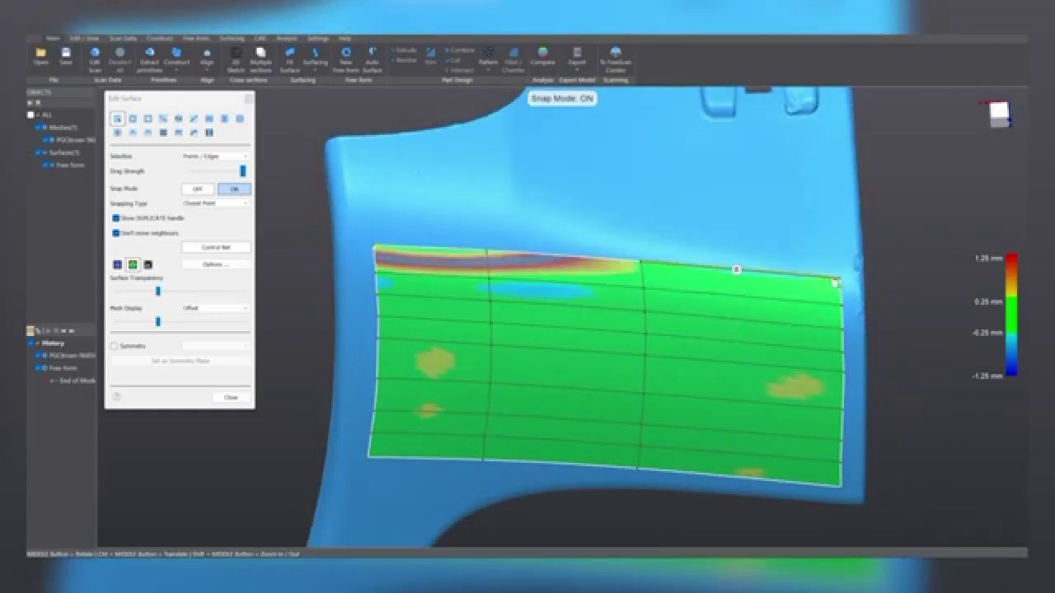
{"action": "left_click", "coordinate": [491, 253]}
{"action": "left_click", "coordinate": [375, 247]}
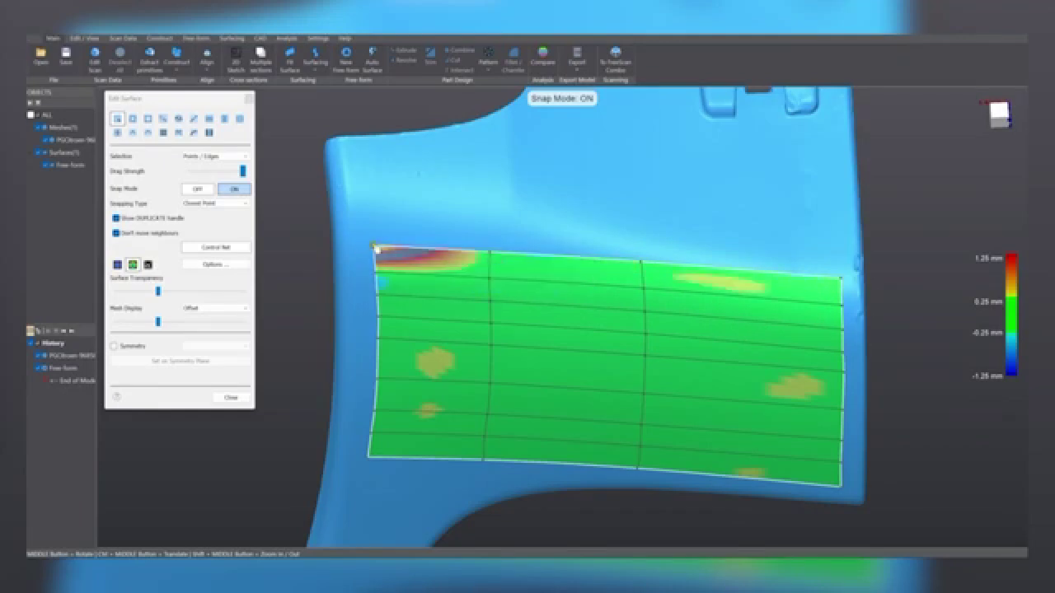
- Add a fifth row of patches upward over the bend and fine-tune its outer corners and one inner upper point
{"action": "left_click", "coordinate": [428, 250]}
{"action": "left_click_drag", "start_coordinate": [430, 250], "coordinate": [430, 223]}
{"action": "middle_click_drag", "start_coordinate": [545, 221], "coordinate": [539, 162]}
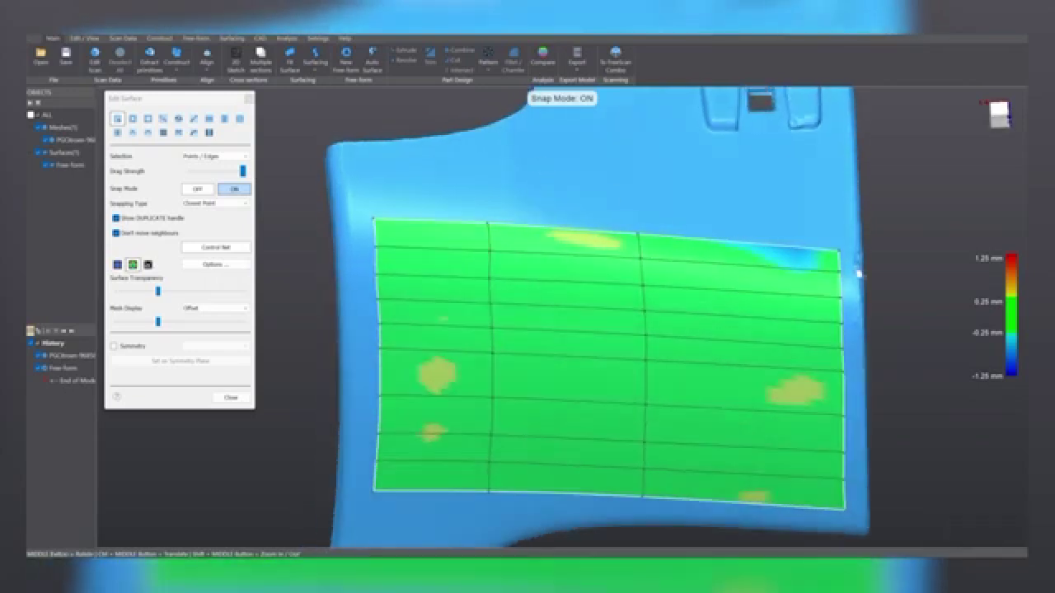
{"action": "left_click_drag", "start_coordinate": [838, 251], "coordinate": [840, 250]}
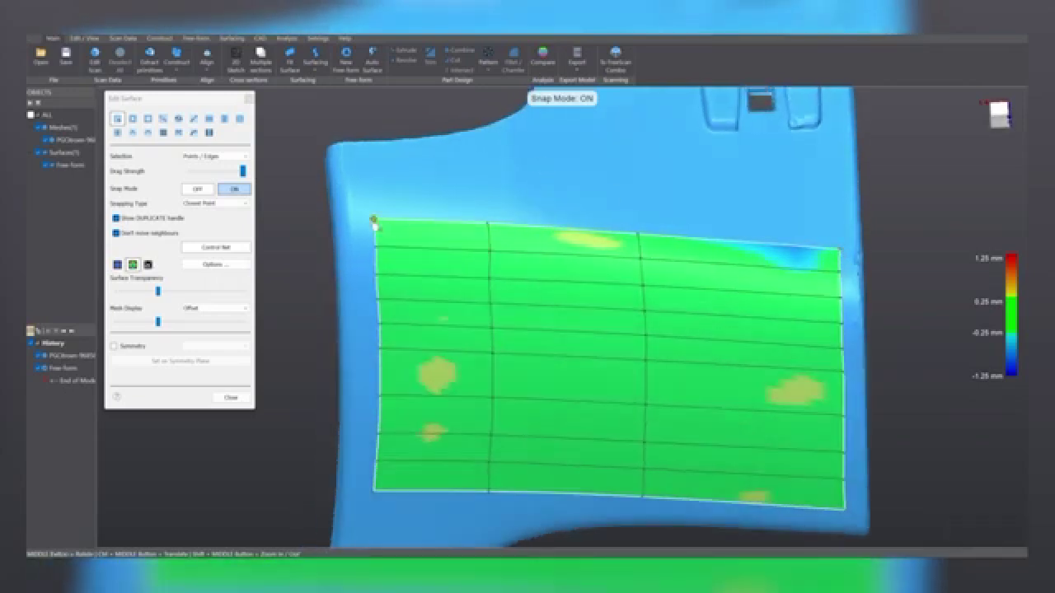
{"action": "left_click_drag", "start_coordinate": [374, 221], "coordinate": [377, 225]}
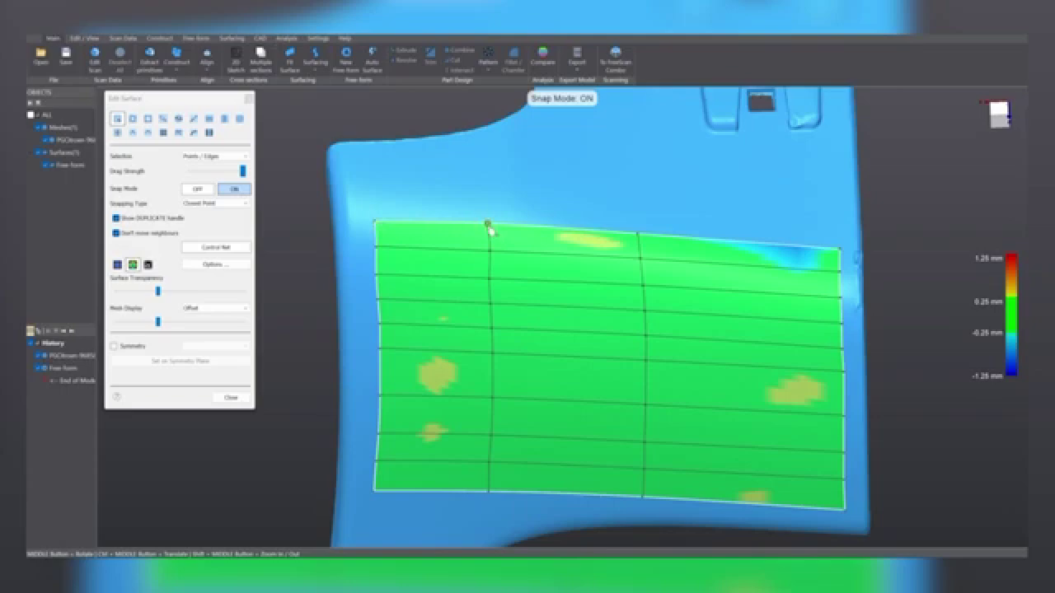
{"action": "left_click_drag", "start_coordinate": [488, 225], "coordinate": [489, 230]}
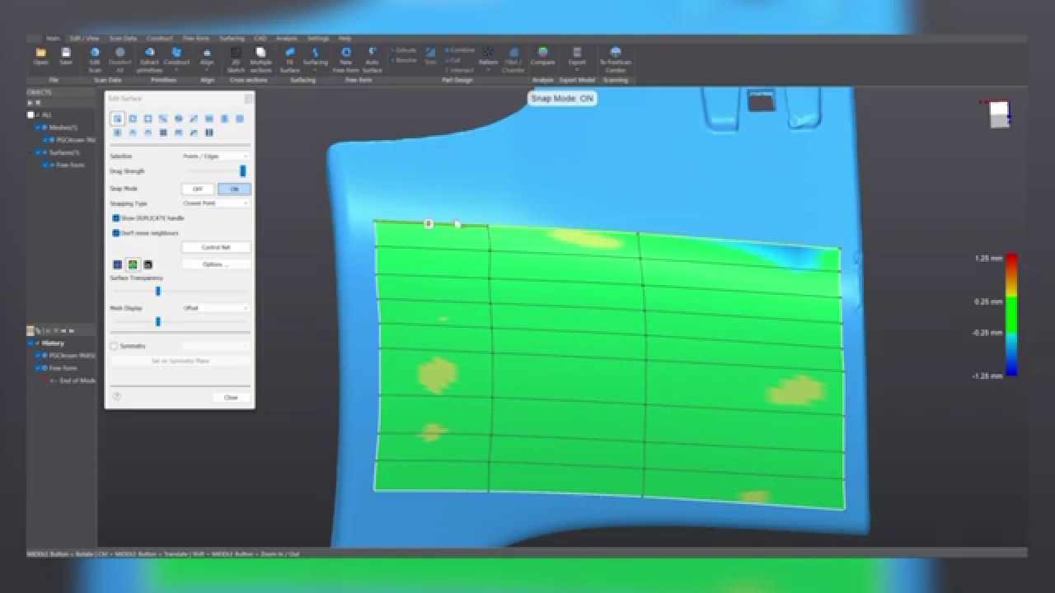
- Duplicate the top edges into a sixth row beyond the bend and move its upper edge slightly further outward
{"action": "middle_click_drag", "start_coordinate": [457, 224], "coordinate": [461, 252]}
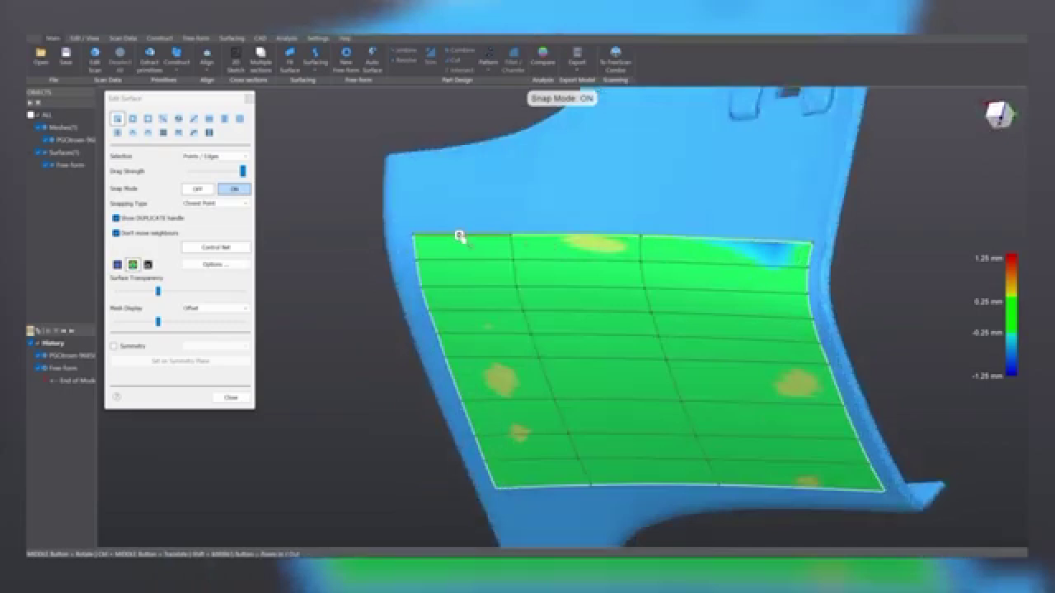
{"action": "left_click_drag", "start_coordinate": [460, 236], "coordinate": [464, 209]}
{"action": "middle_click_drag", "start_coordinate": [562, 299], "coordinate": [616, 274]}
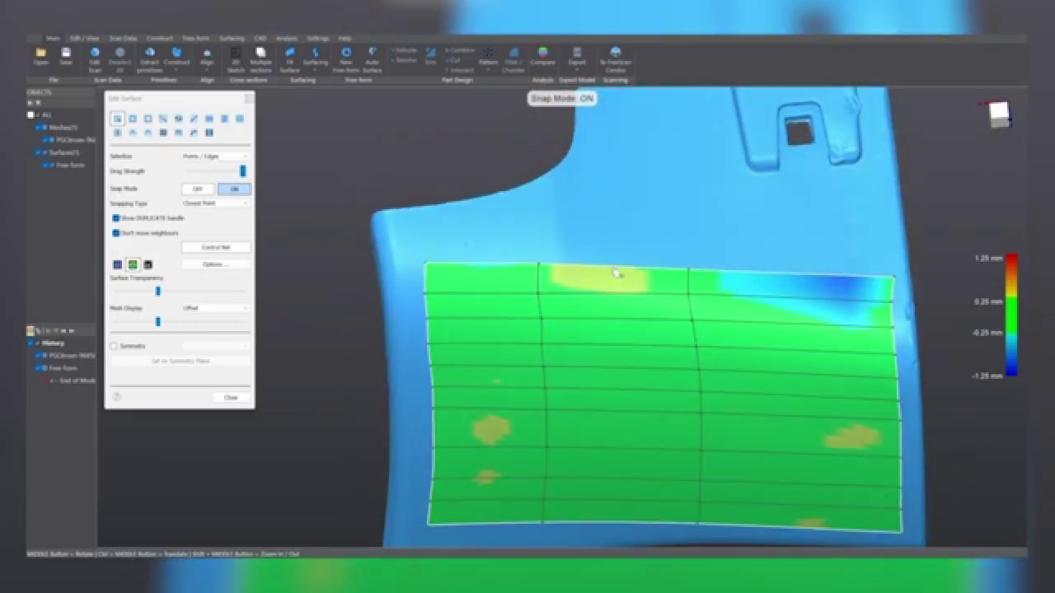
{"action": "left_click_drag", "start_coordinate": [603, 267], "coordinate": [597, 258]}
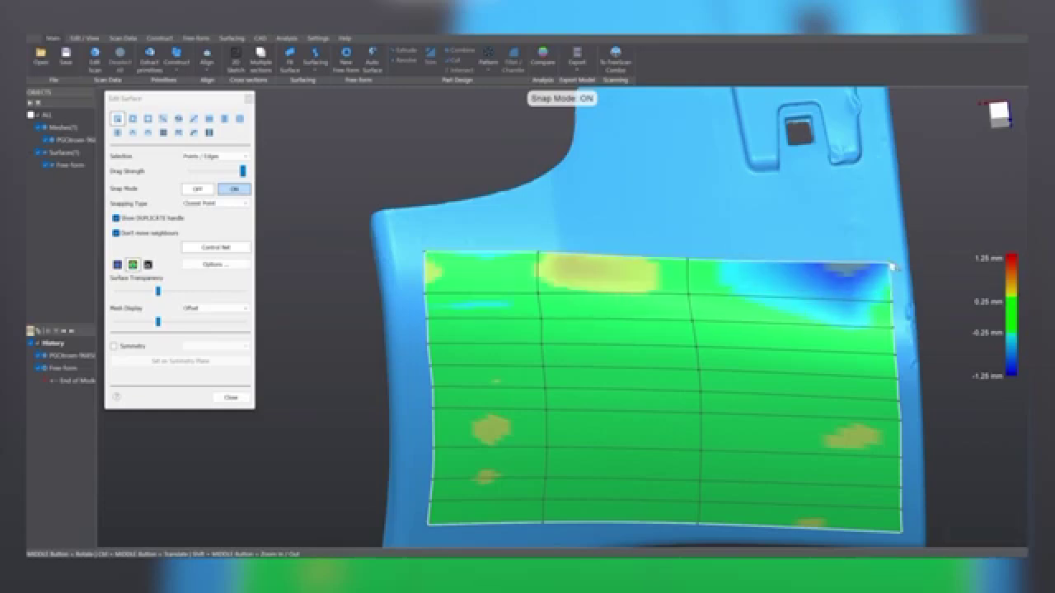
- Duplicate the top edges again to add a seventh row of patches towards the panel's clip recess
{"action": "middle_click_drag", "start_coordinate": [895, 269], "coordinate": [569, 285]}
{"action": "left_click", "coordinate": [566, 281]}
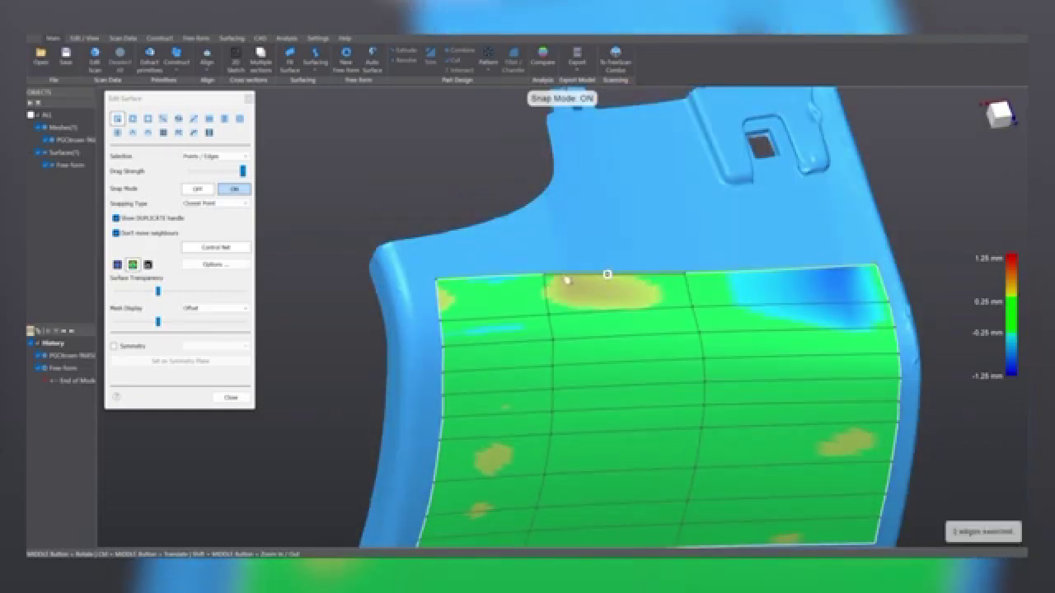
{"action": "left_click", "coordinate": [608, 275]}
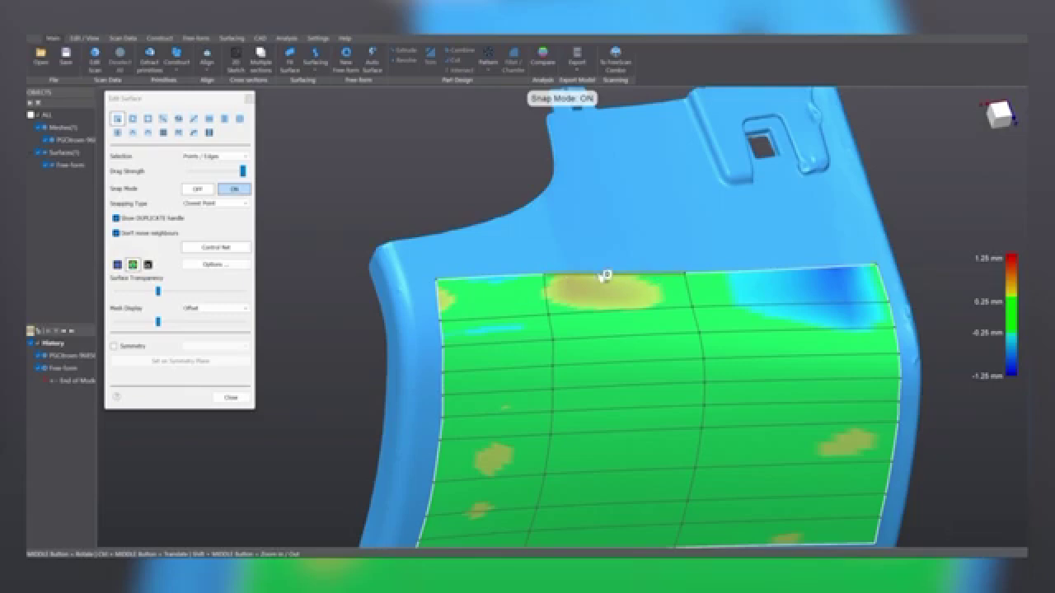
{"action": "left_click_drag", "start_coordinate": [609, 275], "coordinate": [595, 241]}
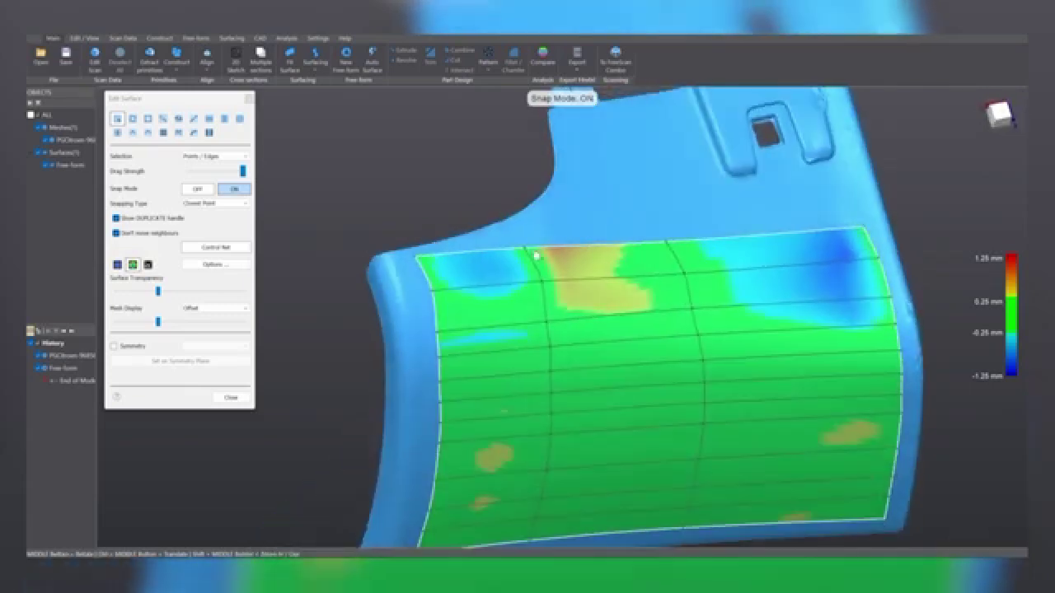
- Move the seventh row's outer corner and neighbouring upper point inward, away from the panel's notched edge
{"action": "middle_click_drag", "start_coordinate": [642, 237], "coordinate": [553, 268]}
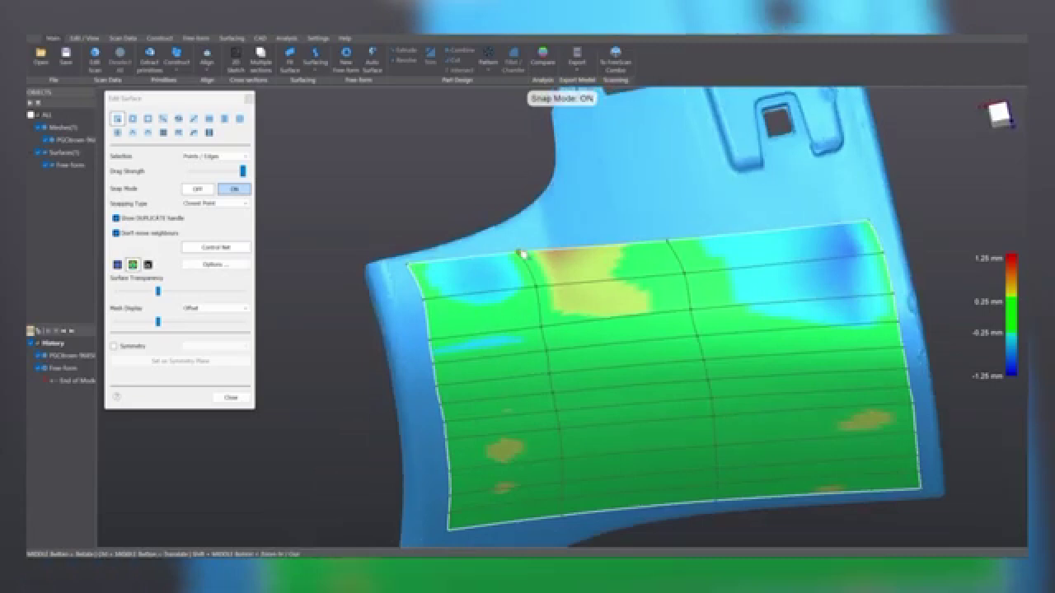
{"action": "left_click_drag", "start_coordinate": [522, 255], "coordinate": [534, 256]}
{"action": "left_click_drag", "start_coordinate": [410, 263], "coordinate": [419, 275]}
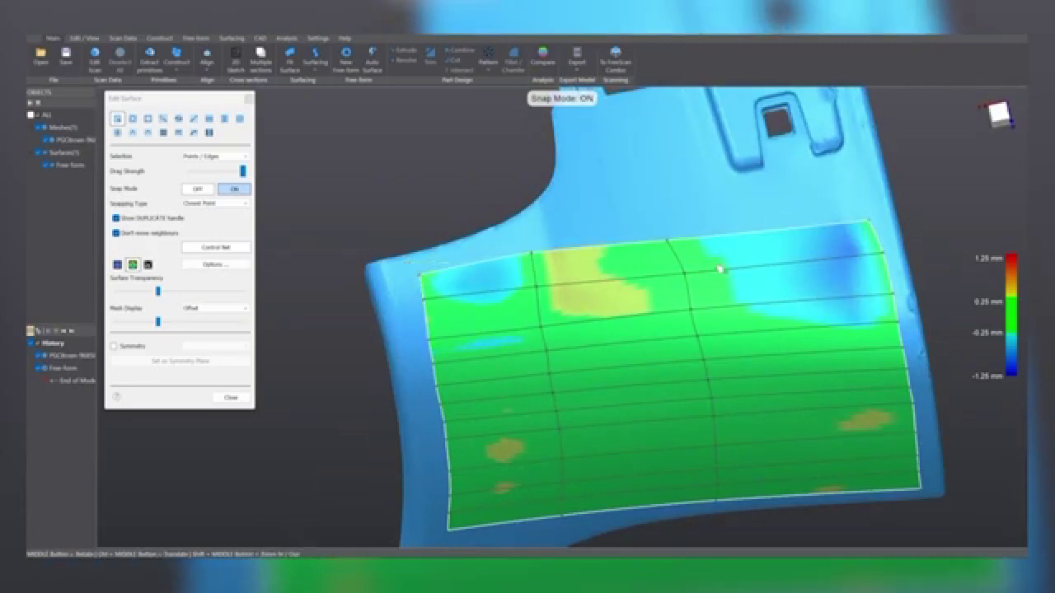
- Shift the inner point of the surface's upper edge slightly outward and insert a new lengthwise edge line through the middle patch column
{"action": "left_click_drag", "start_coordinate": [668, 242], "coordinate": [677, 240]}
{"action": "middle_click_drag", "start_coordinate": [733, 366], "coordinate": [652, 266]}
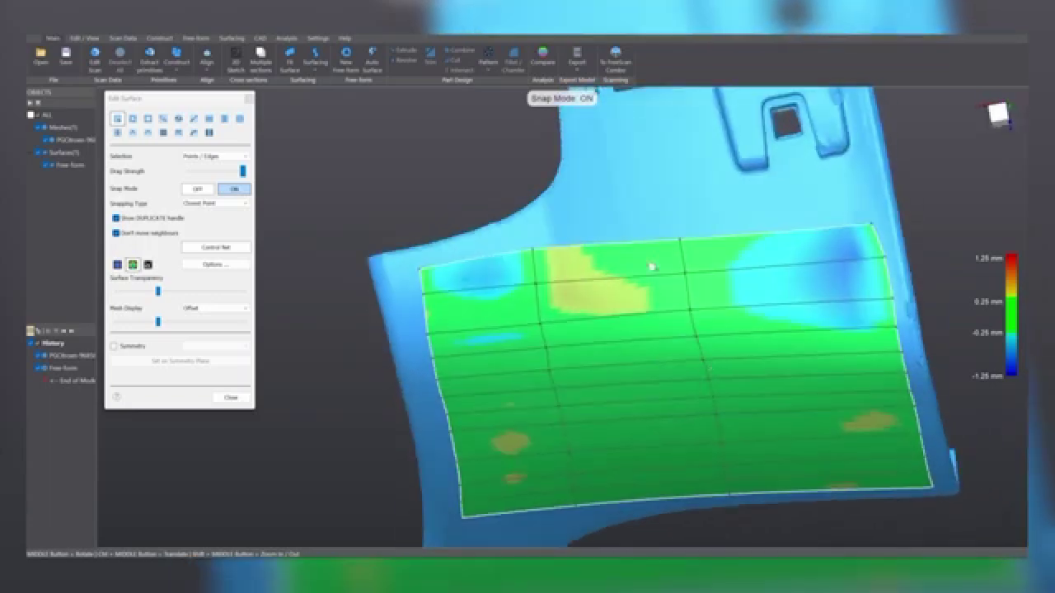
{"action": "middle_click_drag", "start_coordinate": [524, 364], "coordinate": [572, 379]}
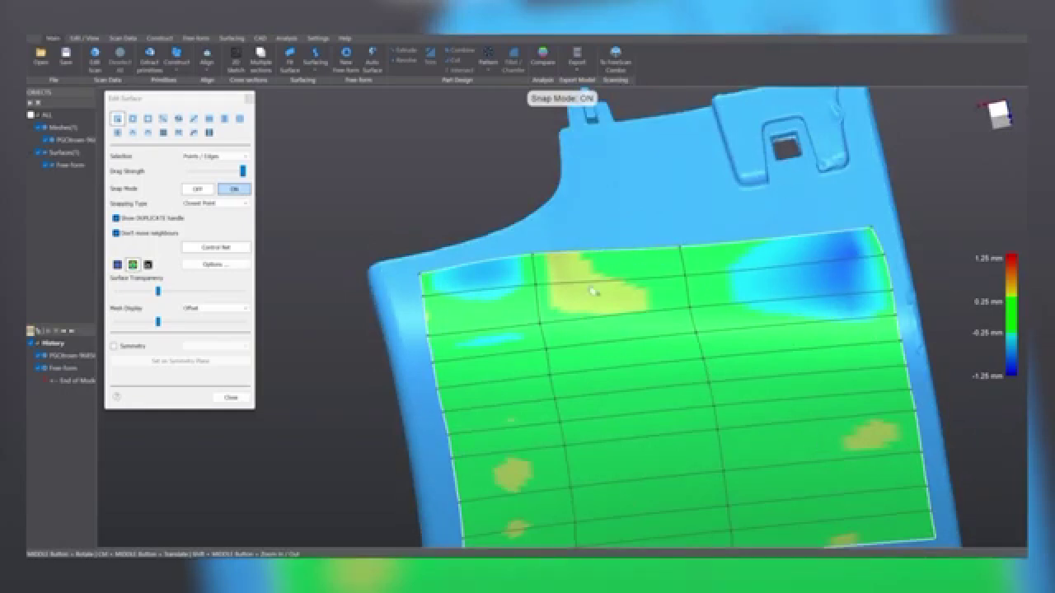
{"action": "left_click", "coordinate": [640, 253]}
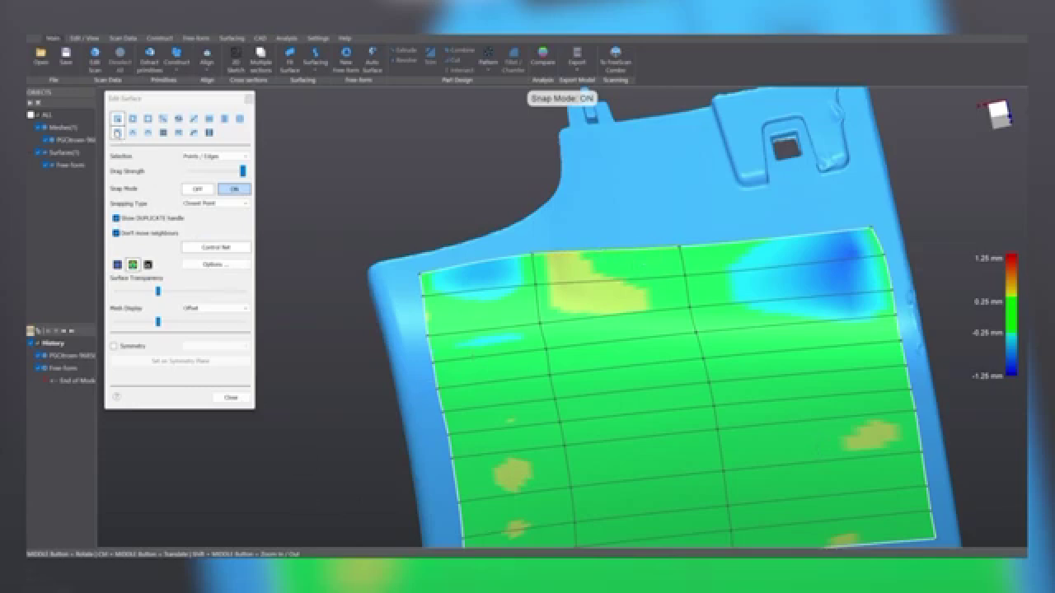
{"action": "left_click", "coordinate": [117, 133]}
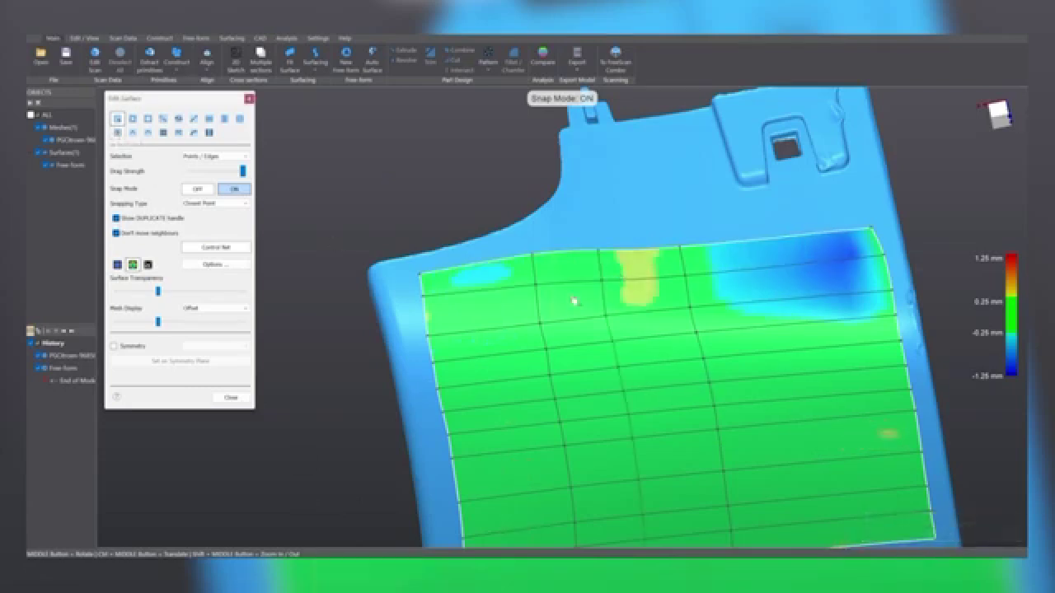
{"action": "middle_click_drag", "start_coordinate": [571, 284], "coordinate": [604, 264]}
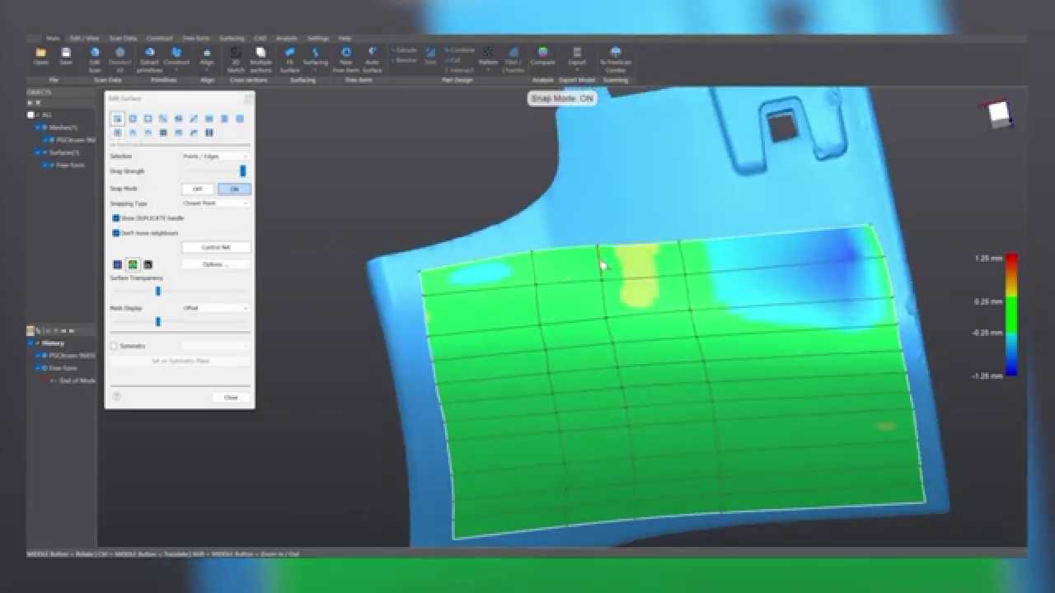
- Move the upper part of the new edge line and of its wider-side neighbour toward the narrow patch column
{"action": "mouse_move", "coordinate": [603, 266]}
{"action": "left_mouse_down"}
{"action": "mouse_move", "coordinate": [573, 268]}
{"action": "mouse_move", "coordinate": [583, 266]}
{"action": "left_mouse_up"}
{"action": "middle_click_drag", "start_coordinate": [657, 258], "coordinate": [690, 261]}
{"action": "left_click_drag", "start_coordinate": [683, 261], "coordinate": [645, 266]}
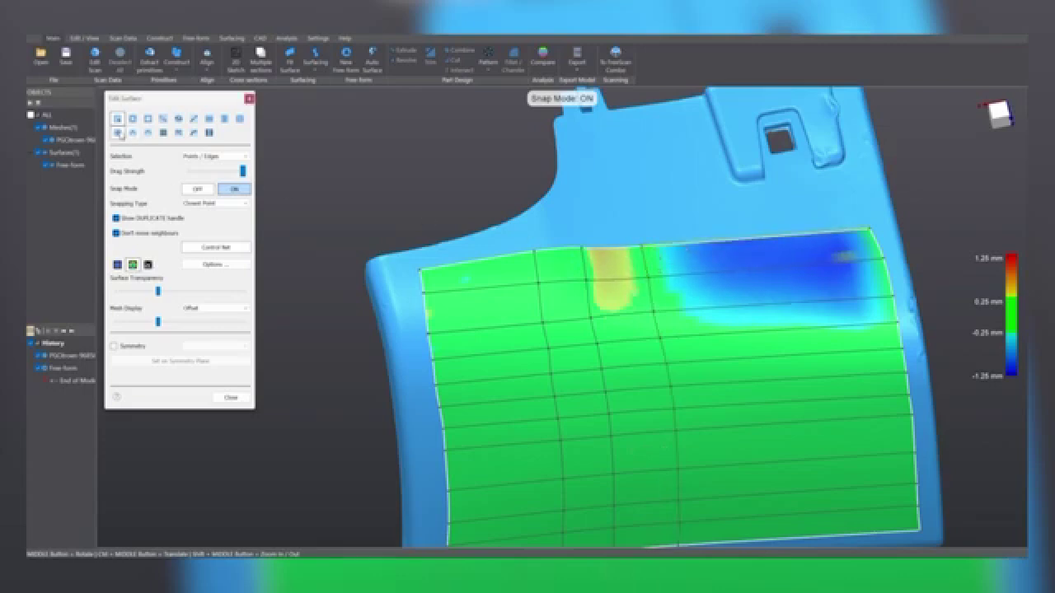
- Insert another lengthwise edge line in the remaining wide patch column, placing it near the panel's outer side
{"action": "left_click", "coordinate": [119, 133]}
{"action": "left_click_drag", "start_coordinate": [746, 261], "coordinate": [828, 254]}
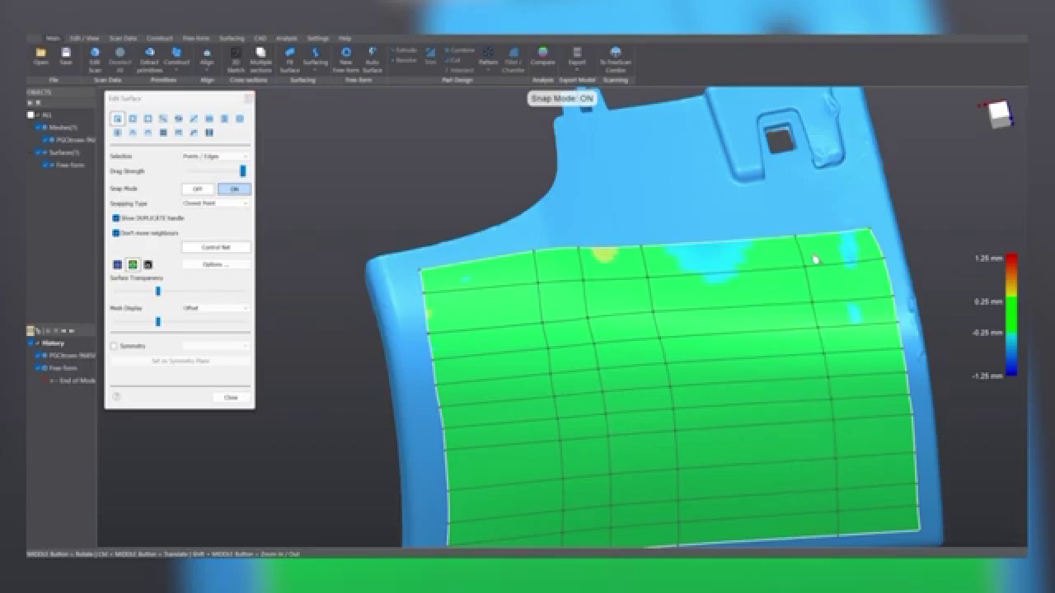
{"action": "middle_click_drag", "start_coordinate": [662, 307], "coordinate": [704, 268]}
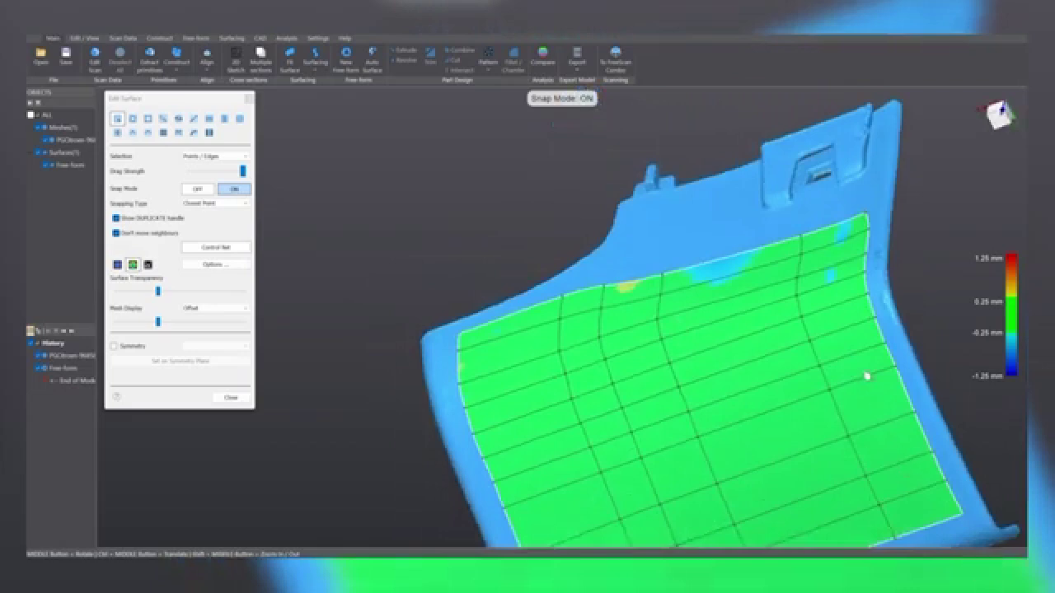
- Extend the surface's upper edge over the clip recess and past the end of the panel
{"action": "scroll", "coordinate": [867, 376], "scroll_direction": "down", "scroll_amount": 5}
{"action": "middle_click_drag", "start_coordinate": [810, 303], "coordinate": [647, 316], "text": "ctrl"}
{"action": "middle_click_drag", "start_coordinate": [706, 275], "coordinate": [635, 217]}
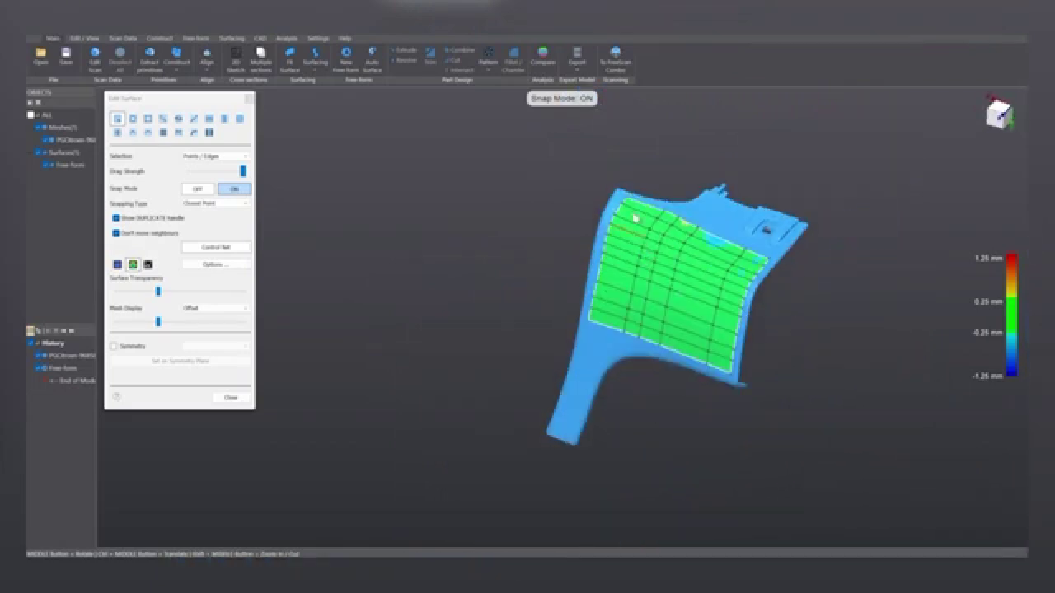
{"action": "scroll", "coordinate": [635, 218], "scroll_direction": "up", "scroll_amount": 5}
{"action": "scroll", "coordinate": [577, 325], "scroll_direction": "down", "scroll_amount": 2}
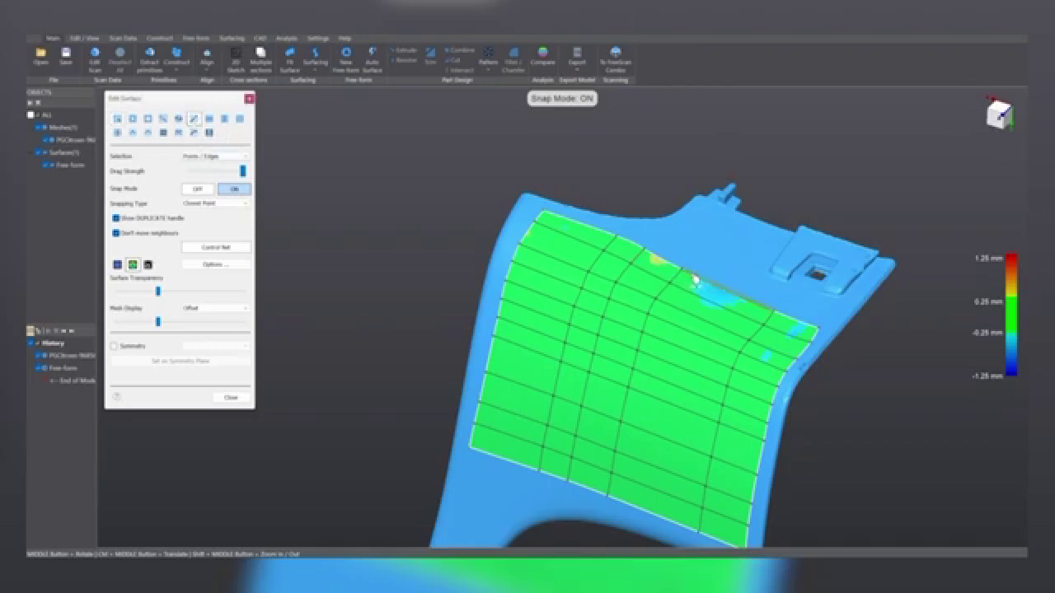
{"action": "left_click_drag", "start_coordinate": [695, 279], "coordinate": [832, 144]}
{"action": "middle_click_drag", "start_coordinate": [902, 299], "coordinate": [746, 306]}
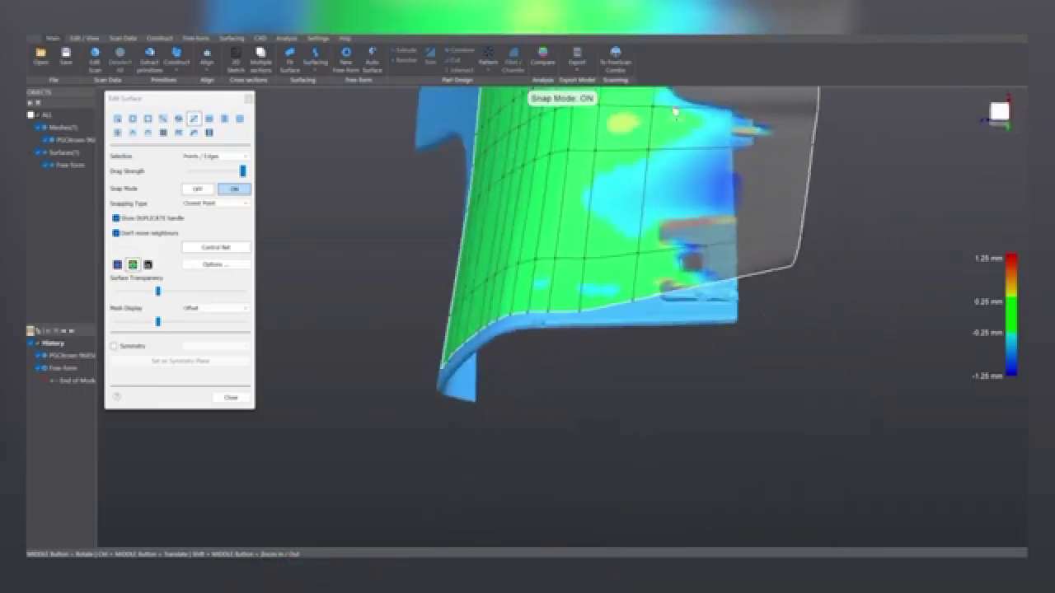
{"action": "middle_click_drag", "start_coordinate": [660, 110], "coordinate": [666, 171]}
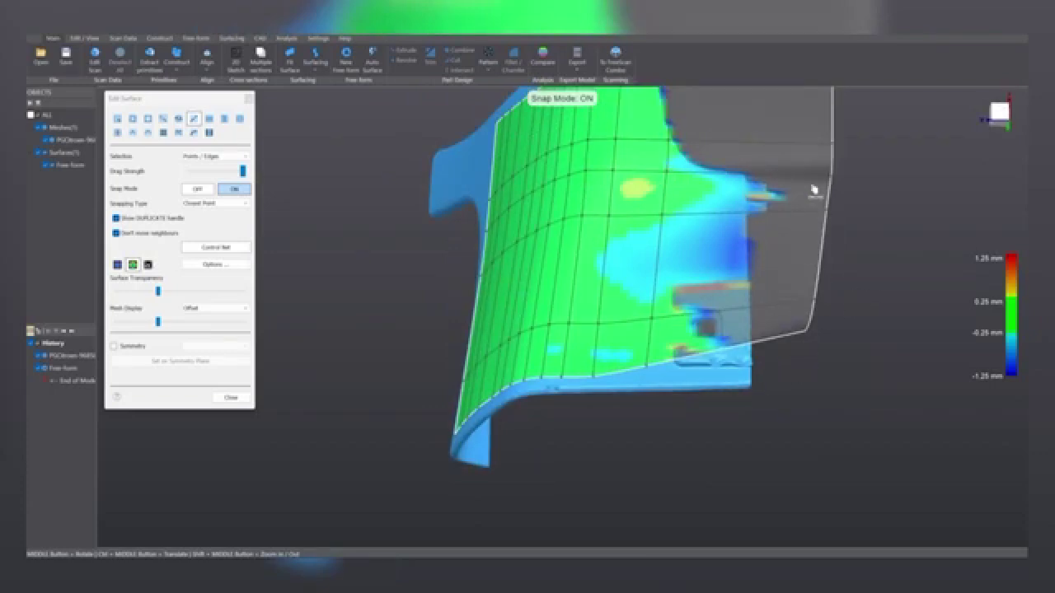
- Return to point editing and re-snap the points on the edge line where the extension begins, including its outer end beside the clip
{"action": "middle_click_drag", "start_coordinate": [544, 228], "coordinate": [675, 296]}
{"action": "scroll", "coordinate": [668, 287], "scroll_direction": "up", "scroll_amount": 3}
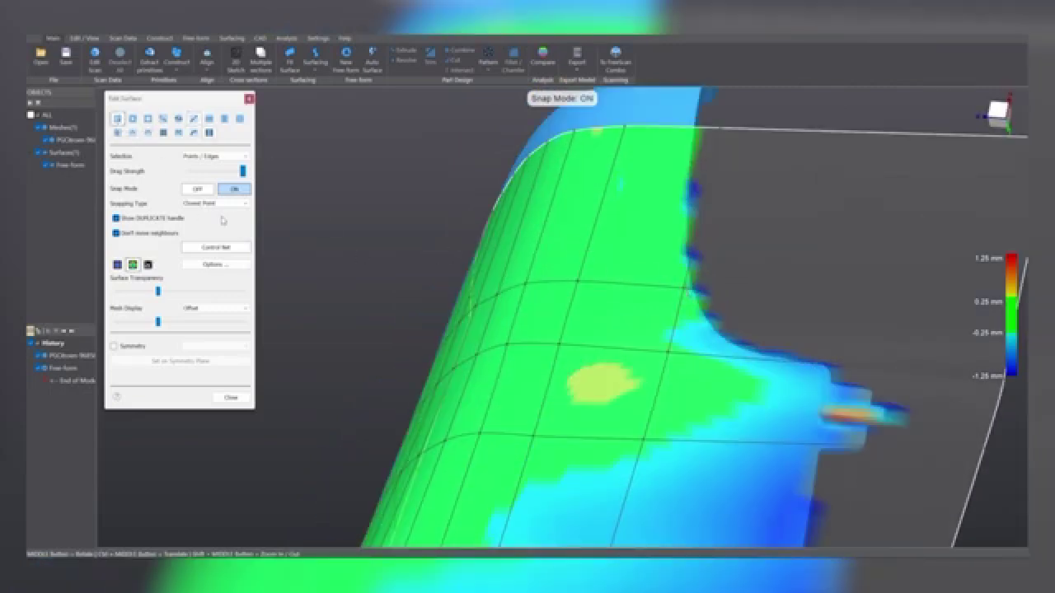
{"action": "left_click_drag", "start_coordinate": [686, 290], "coordinate": [669, 356]}
{"action": "scroll", "coordinate": [681, 365], "scroll_direction": "down", "scroll_amount": 5}
{"action": "middle_click_drag", "start_coordinate": [666, 308], "coordinate": [727, 276]}
{"action": "scroll", "coordinate": [727, 276], "scroll_direction": "down", "scroll_amount": 3}
{"action": "scroll", "coordinate": [727, 277], "scroll_direction": "up", "scroll_amount": 5}
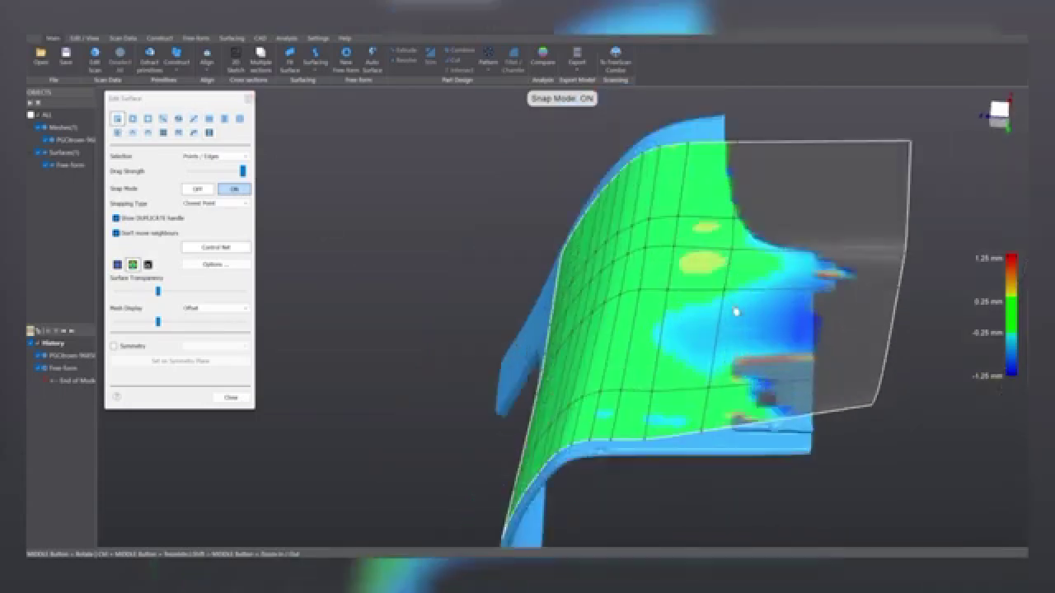
{"action": "middle_click_drag", "start_coordinate": [746, 346], "coordinate": [760, 247], "text": "ctrl"}
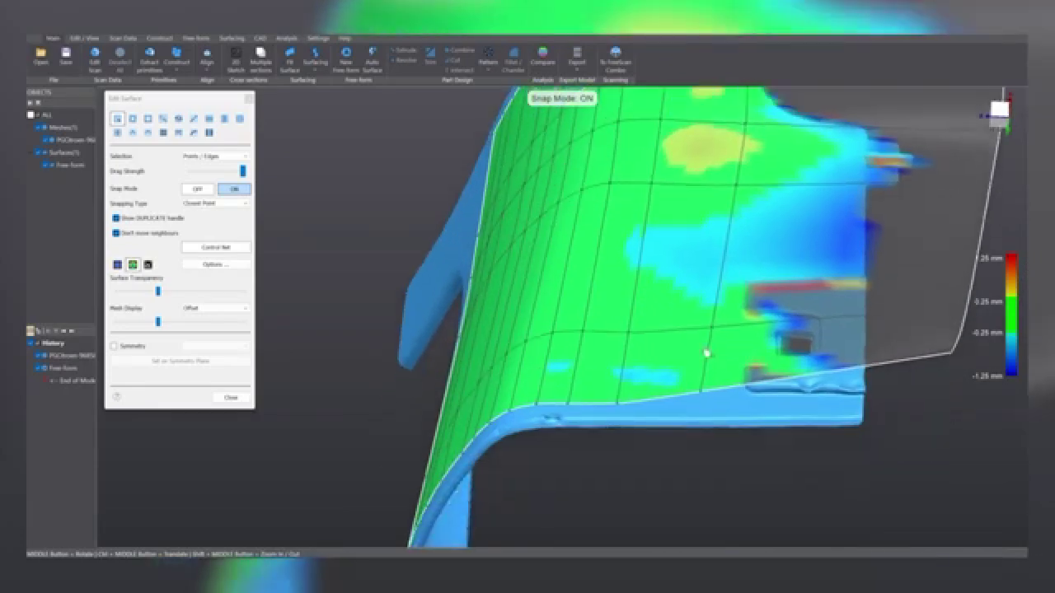
{"action": "left_click_drag", "start_coordinate": [714, 332], "coordinate": [714, 332]}
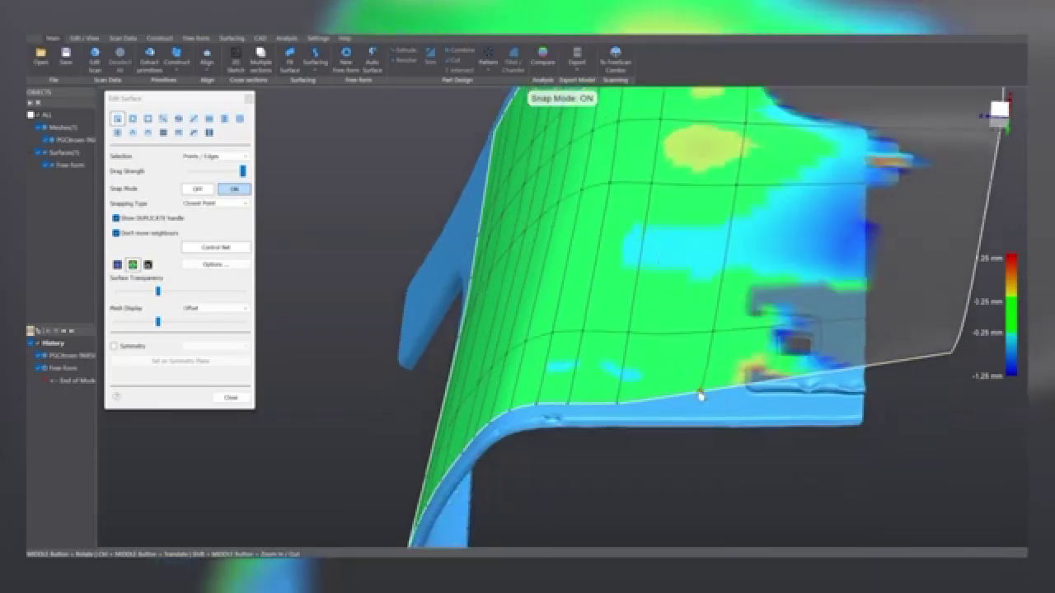
{"action": "left_click_drag", "start_coordinate": [700, 393], "coordinate": [706, 400]}
- Turn snap mode off, select the extension's free corner beside the clip, and set the manipulator to Local
{"action": "middle_click_drag", "start_coordinate": [742, 407], "coordinate": [594, 308]}
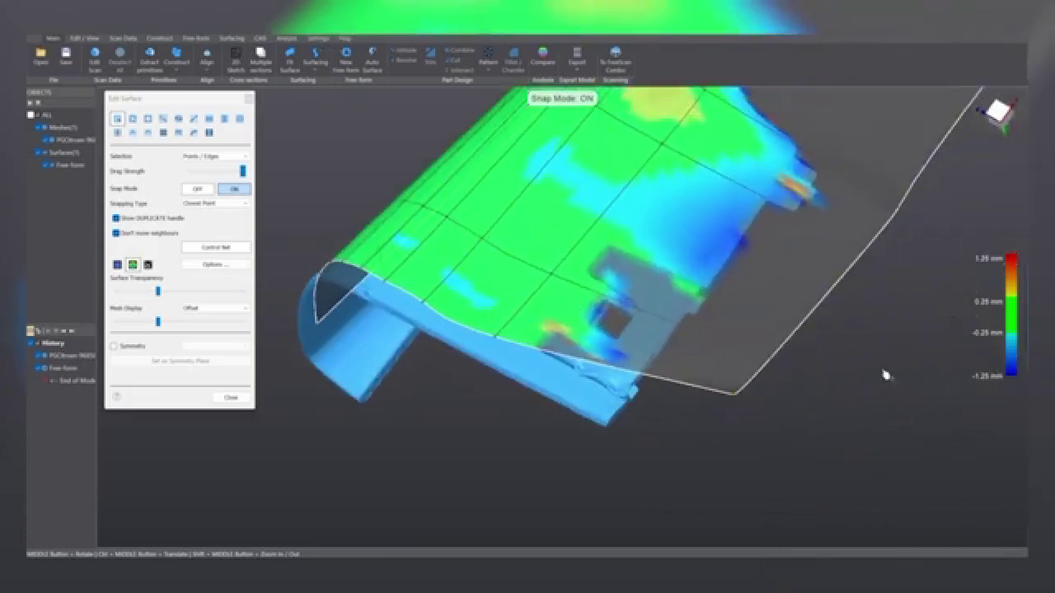
{"action": "middle_click_drag", "start_coordinate": [847, 367], "coordinate": [607, 409]}
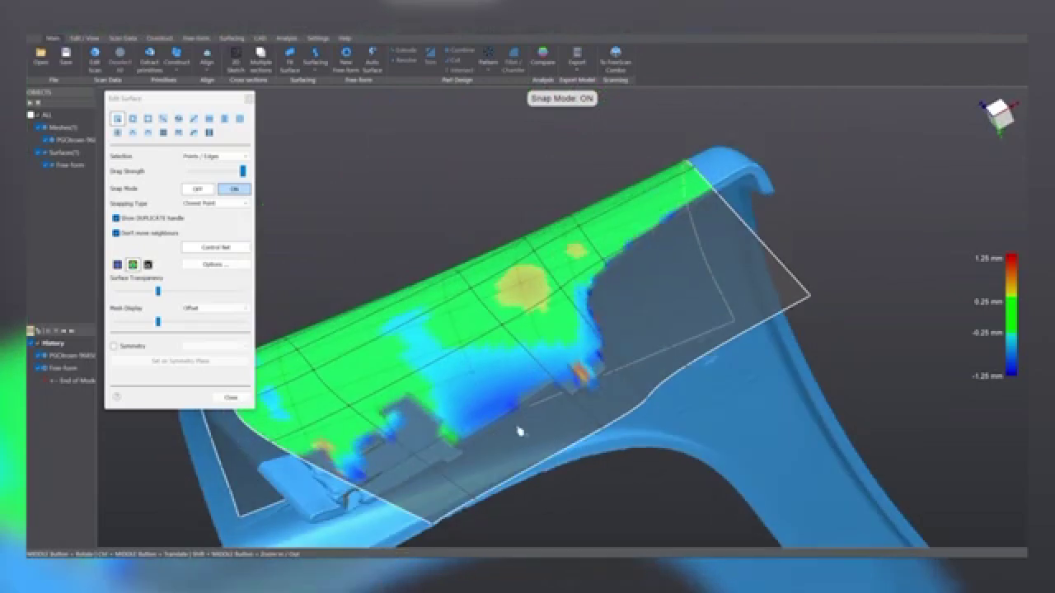
{"action": "middle_click_drag", "start_coordinate": [520, 431], "coordinate": [597, 375], "text": "ctrl"}
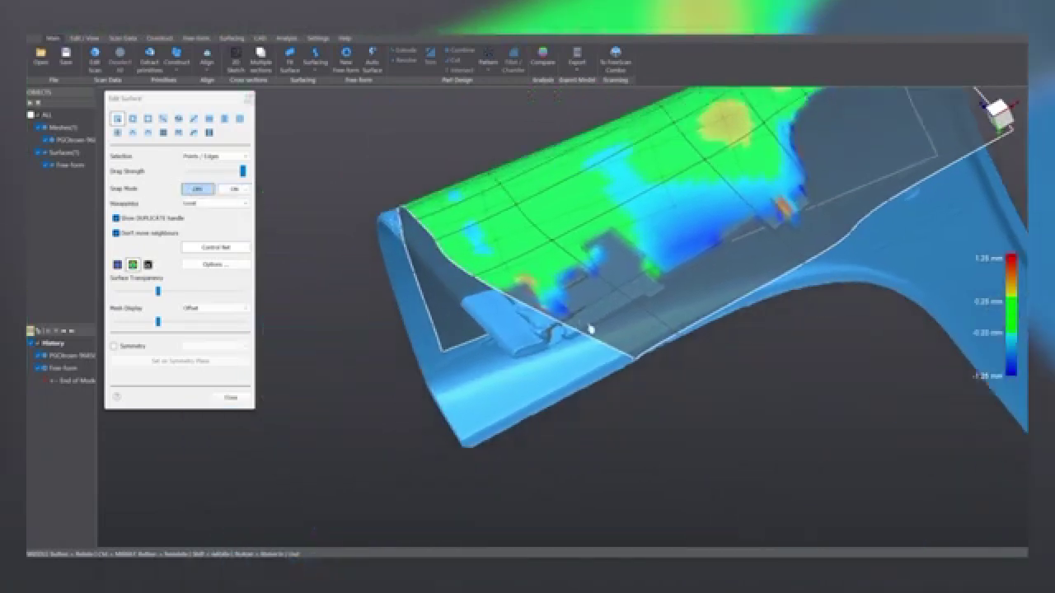
{"action": "left_click", "coordinate": [636, 363]}
{"action": "middle_click_drag", "start_coordinate": [713, 343], "coordinate": [487, 252]}
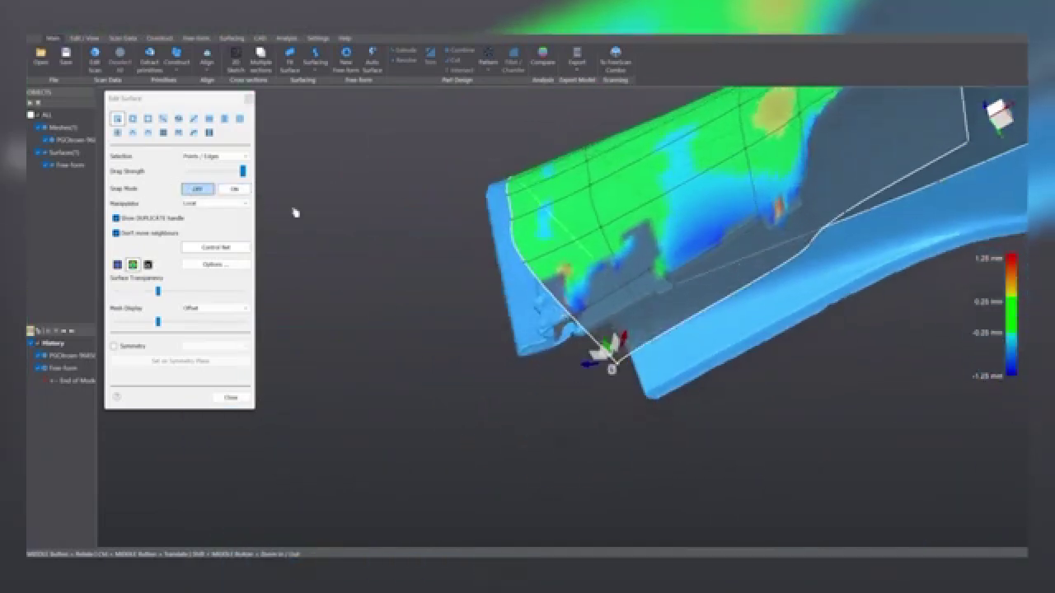
{"action": "left_click", "coordinate": [216, 203]}
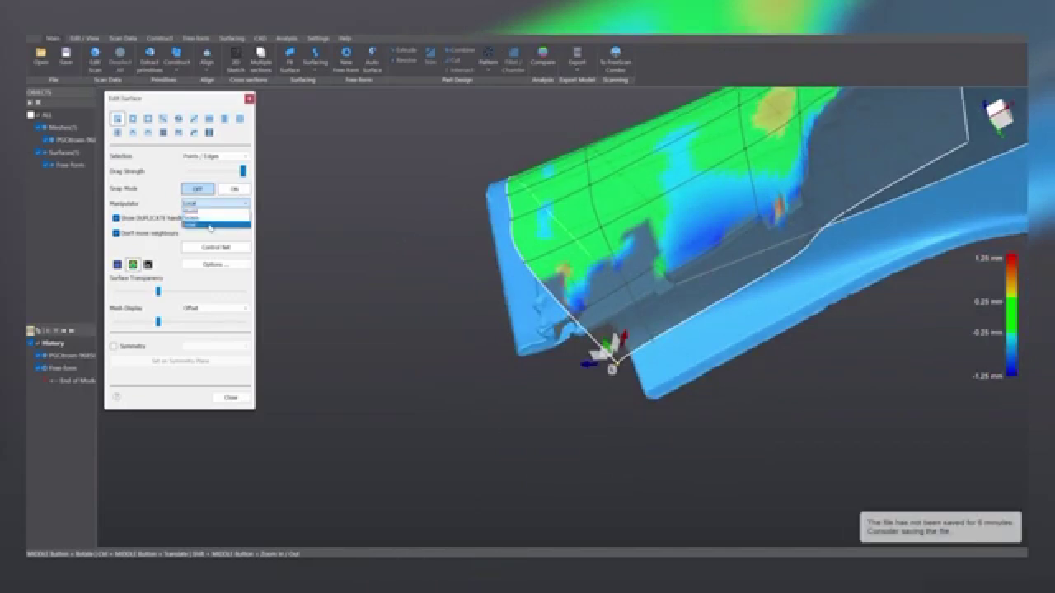
{"action": "left_click", "coordinate": [211, 225]}
- Fine-tune the intermediate points along the extension's free edge with the local manipulator to fit the surface to the scan
{"action": "middle_click_drag", "start_coordinate": [894, 183], "coordinate": [758, 295]}
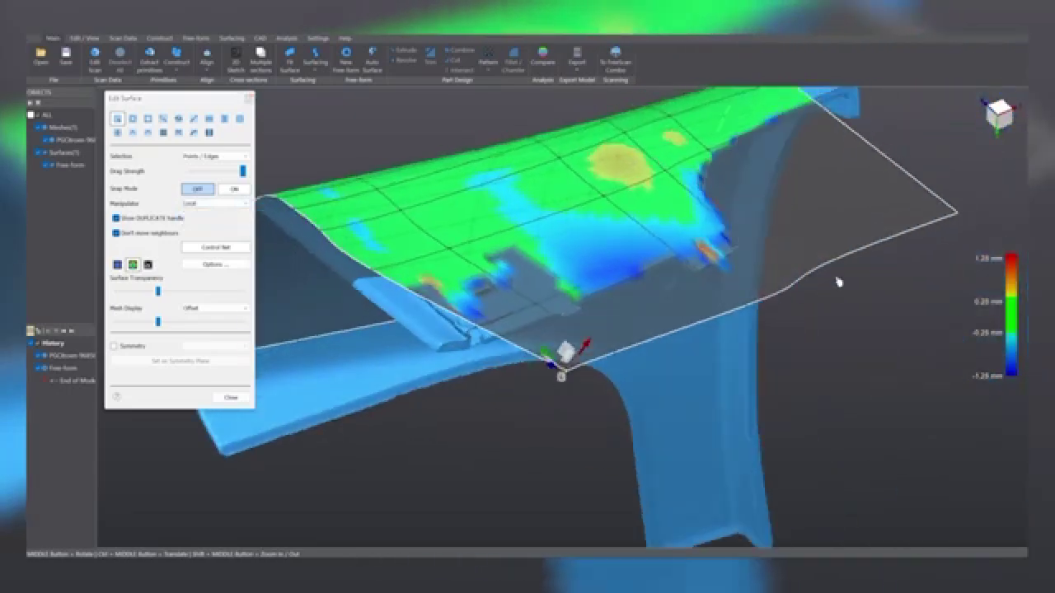
{"action": "middle_click_drag", "start_coordinate": [828, 264], "coordinate": [840, 244]}
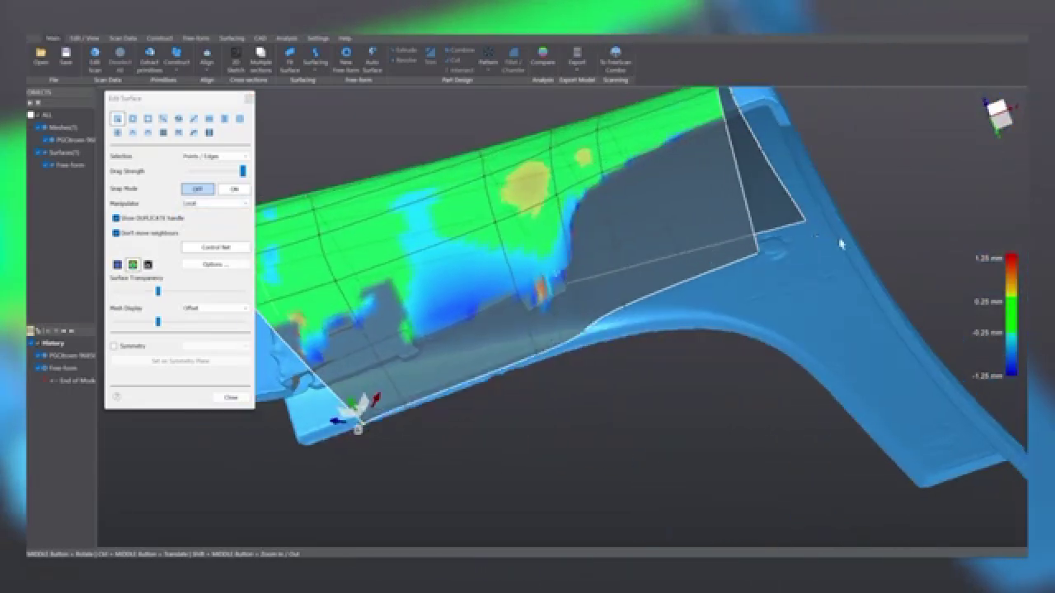
{"action": "left_click", "coordinate": [618, 314]}
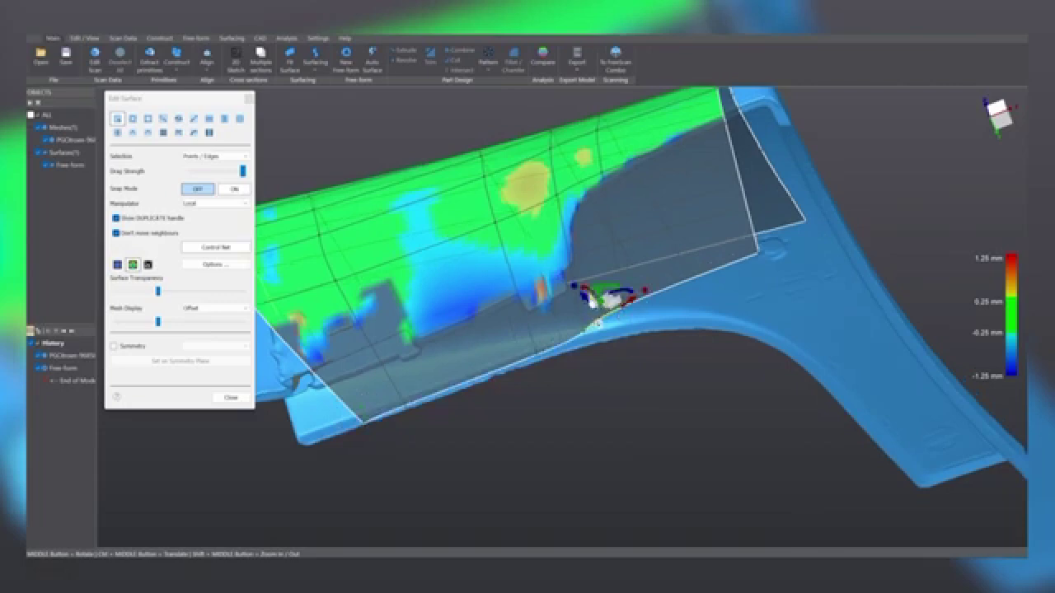
{"action": "left_click_drag", "start_coordinate": [589, 301], "coordinate": [593, 306]}
{"action": "middle_click_drag", "start_coordinate": [592, 305], "coordinate": [578, 299]}
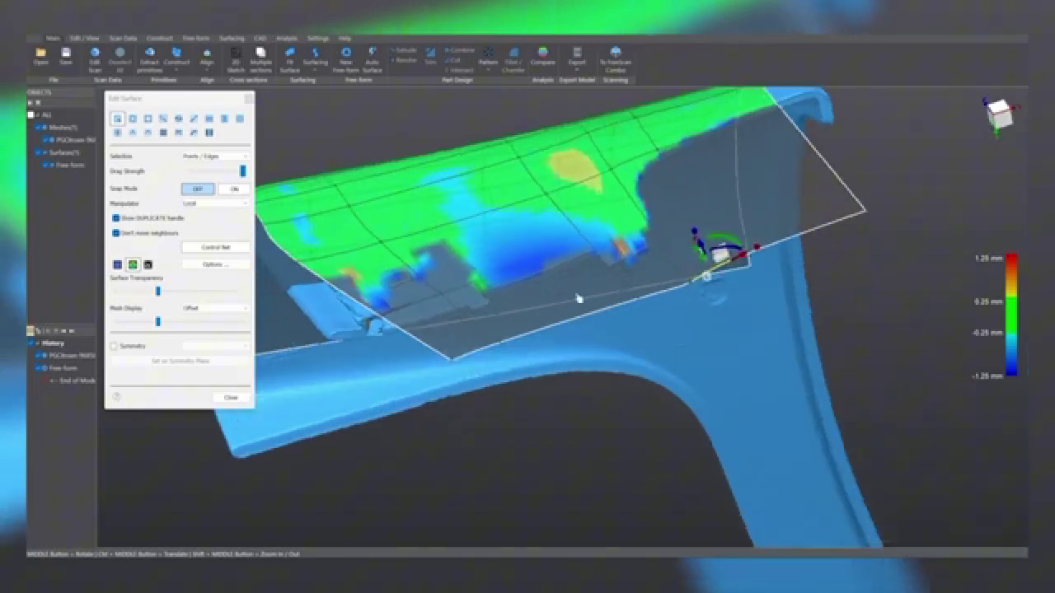
{"action": "left_click", "coordinate": [624, 307]}
{"action": "left_click", "coordinate": [637, 304]}
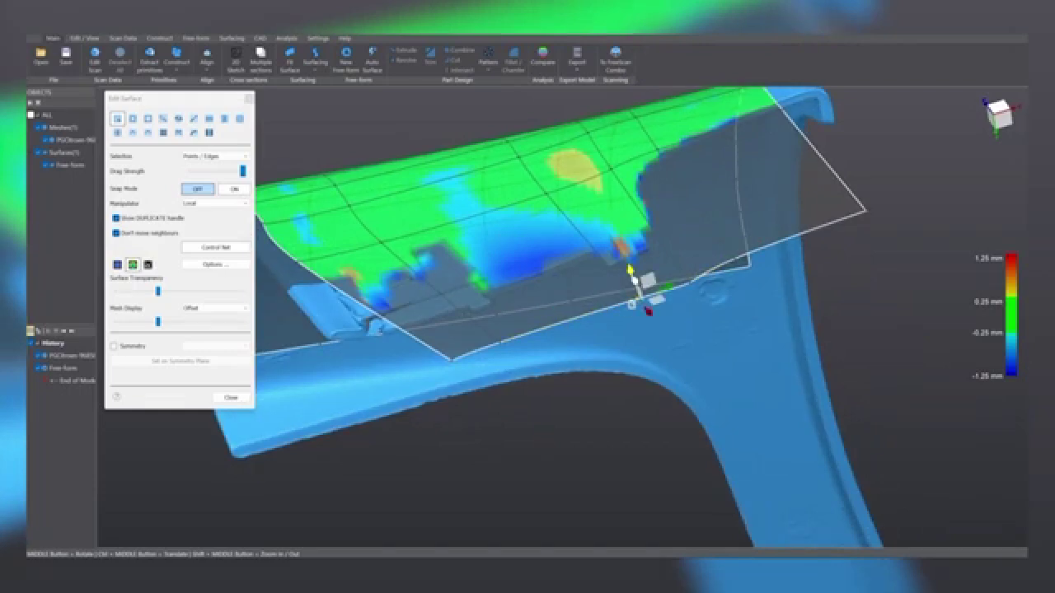
{"action": "left_click_drag", "start_coordinate": [635, 280], "coordinate": [635, 283]}
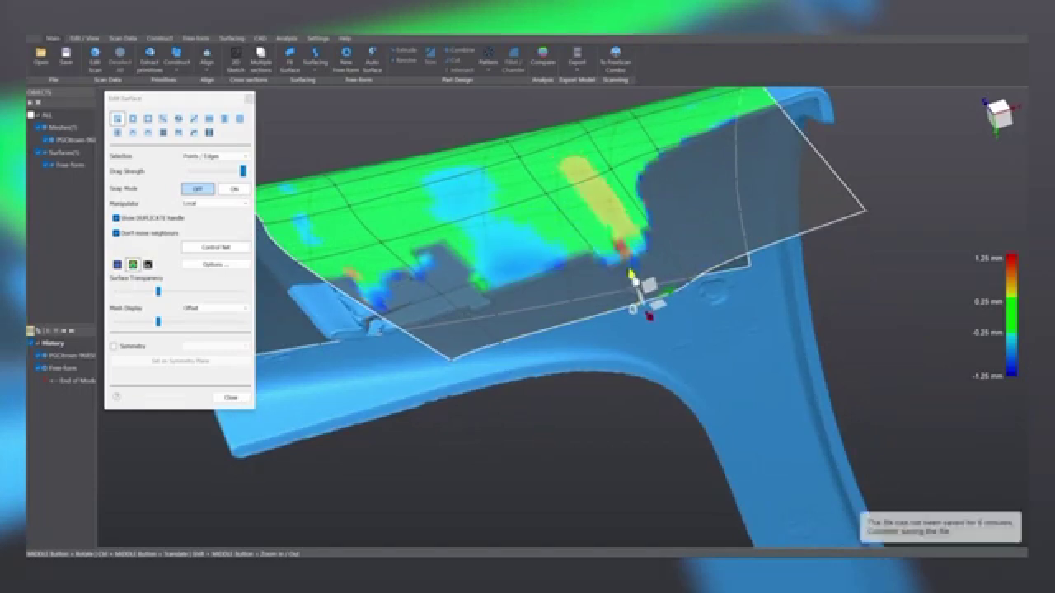
{"action": "left_click", "coordinate": [500, 346]}
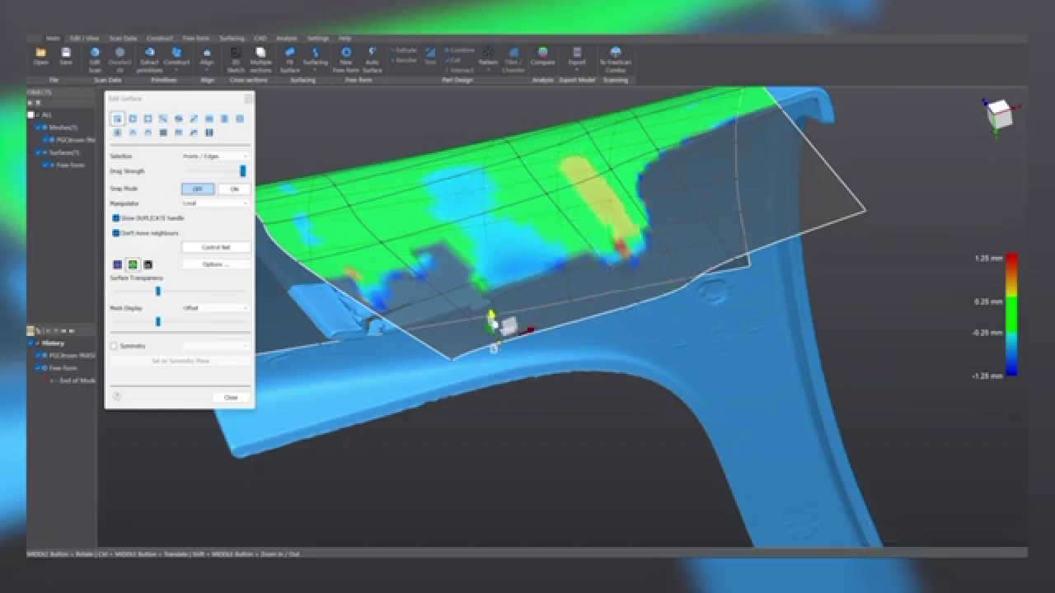
{"action": "left_click_drag", "start_coordinate": [494, 346], "coordinate": [505, 448]}
- Move the extension's clip-side corner outward along the free edge and raise it to follow the panel
{"action": "left_click", "coordinate": [453, 361]}
{"action": "middle_click_drag", "start_coordinate": [506, 448], "coordinate": [614, 244]}
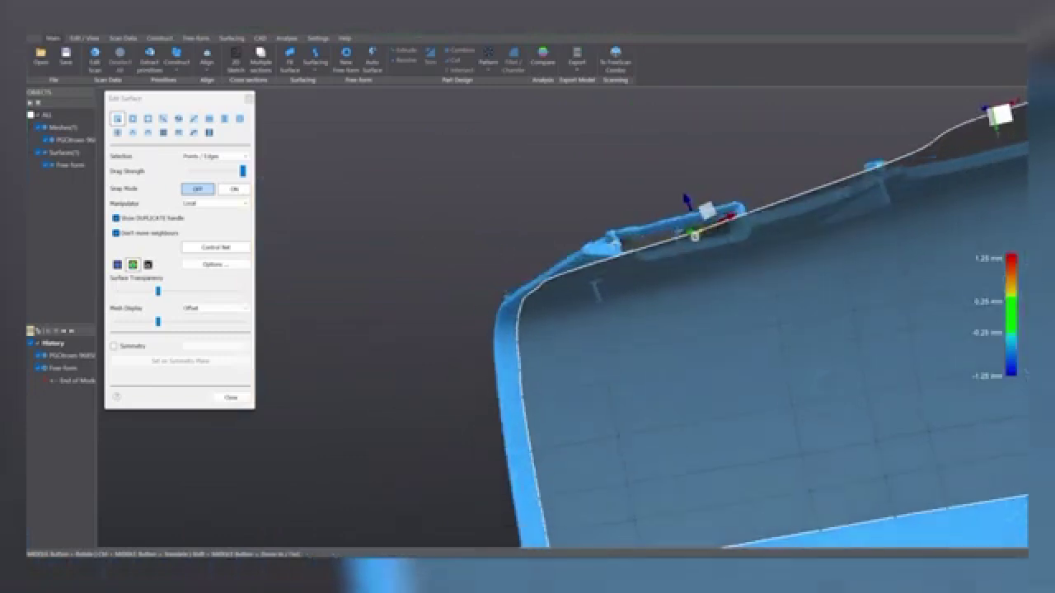
{"action": "middle_click_drag", "start_coordinate": [595, 289], "coordinate": [676, 356]}
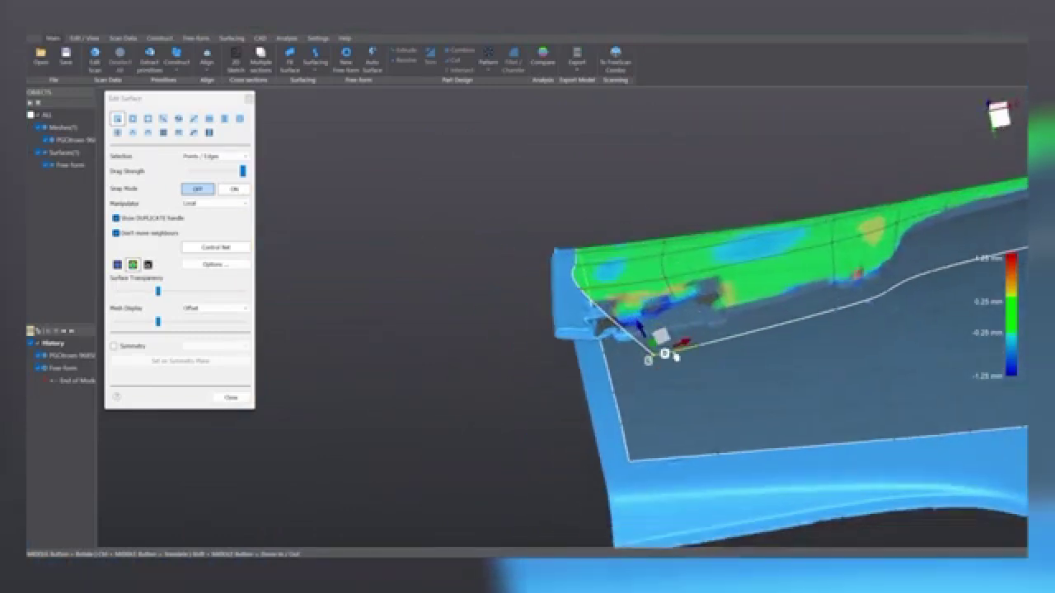
{"action": "left_click_drag", "start_coordinate": [681, 348], "coordinate": [604, 376]}
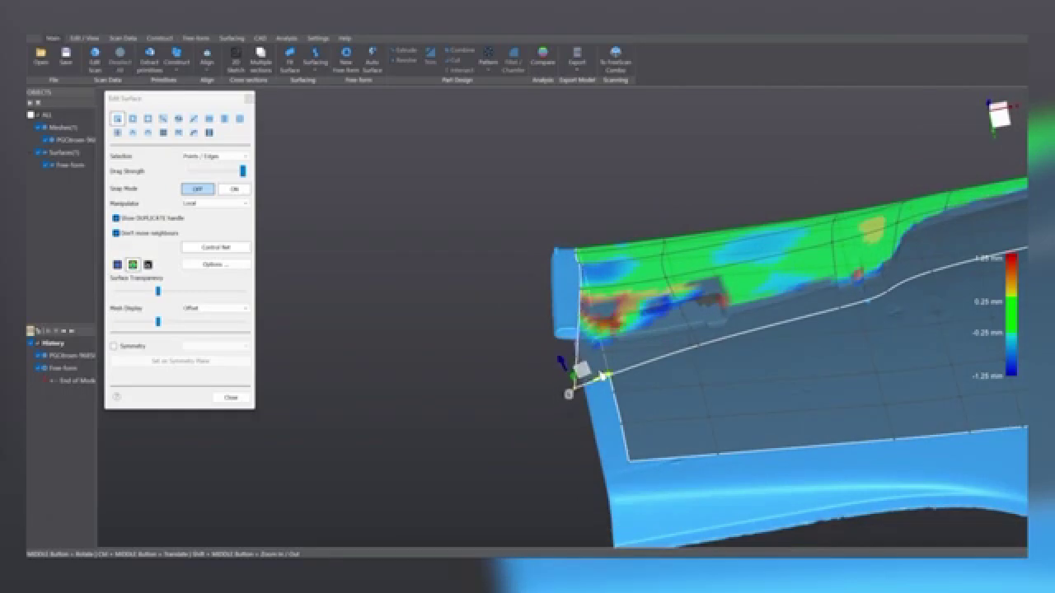
{"action": "middle_click_drag", "start_coordinate": [566, 388], "coordinate": [723, 450]}
{"action": "middle_click_drag", "start_coordinate": [649, 310], "coordinate": [671, 371]}
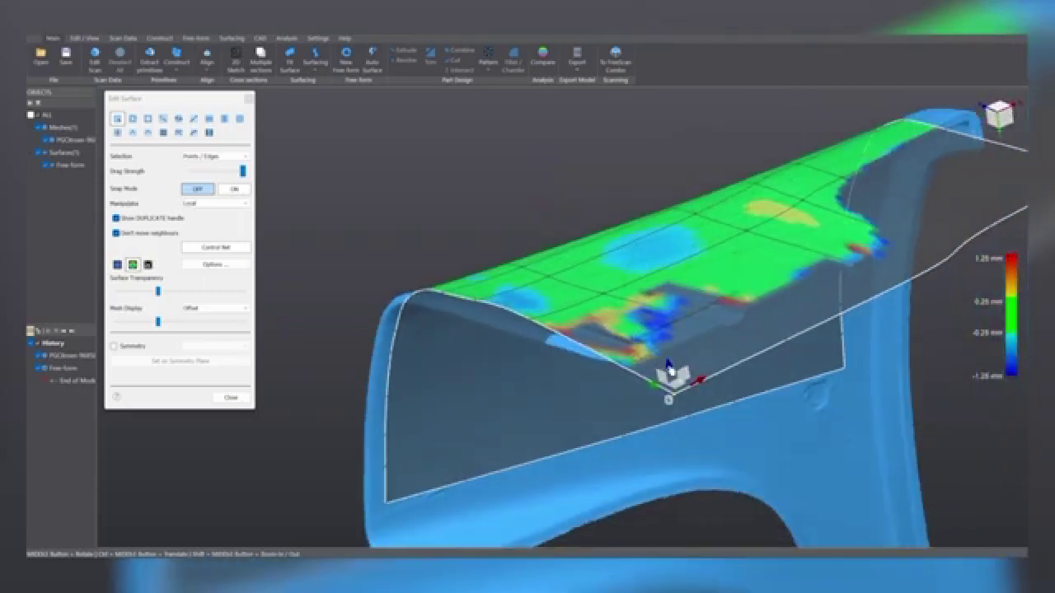
{"action": "left_click_drag", "start_coordinate": [668, 365], "coordinate": [664, 341]}
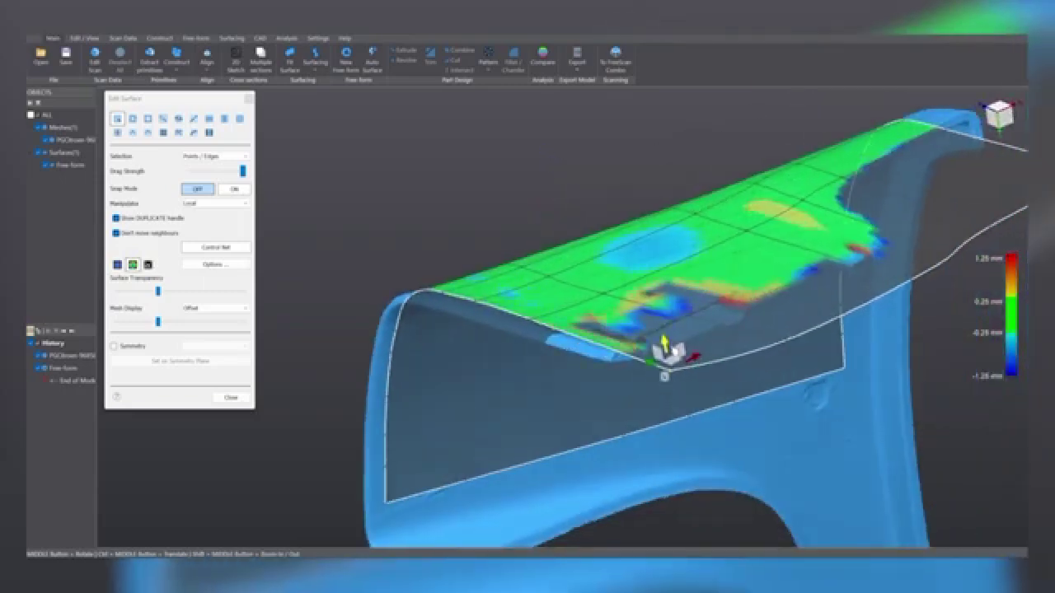
- Fine-tune an intermediate point and the far outer corner of the clip-side extension's free edge with the local manipulator
{"action": "middle_click_drag", "start_coordinate": [674, 352], "coordinate": [679, 455]}
{"action": "left_click", "coordinate": [695, 443]}
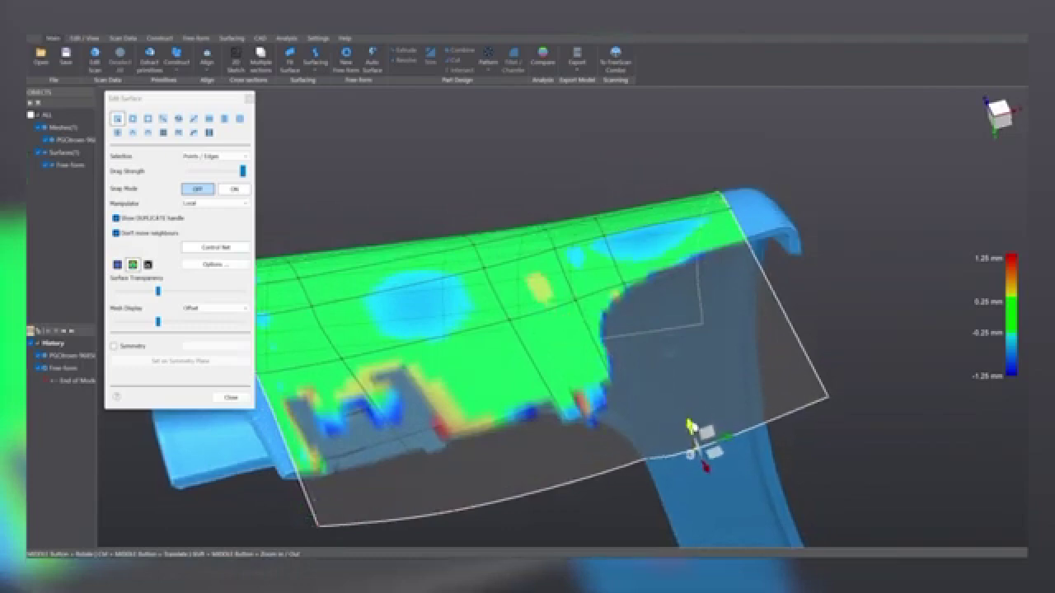
{"action": "left_click", "coordinate": [805, 406]}
{"action": "left_click", "coordinate": [830, 401]}
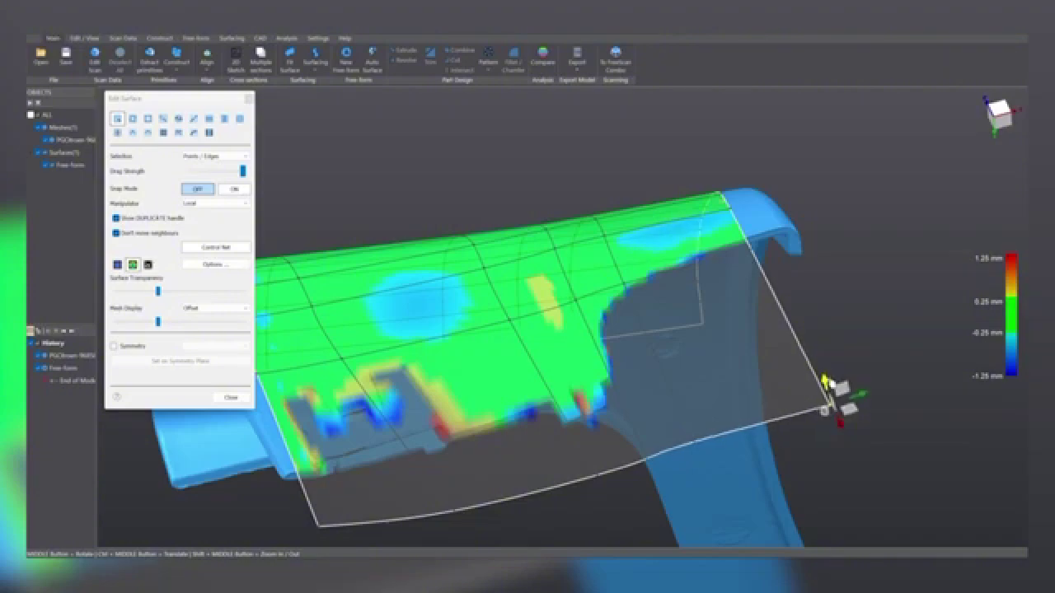
- Try to shift the surface line segments around the blue deviation spot beside the clip recess to improve the fit
{"action": "middle_click_drag", "start_coordinate": [798, 312], "coordinate": [730, 271]}
{"action": "scroll", "coordinate": [731, 271], "scroll_direction": "down", "scroll_amount": 3}
{"action": "middle_click_drag", "start_coordinate": [577, 272], "coordinate": [555, 263]}
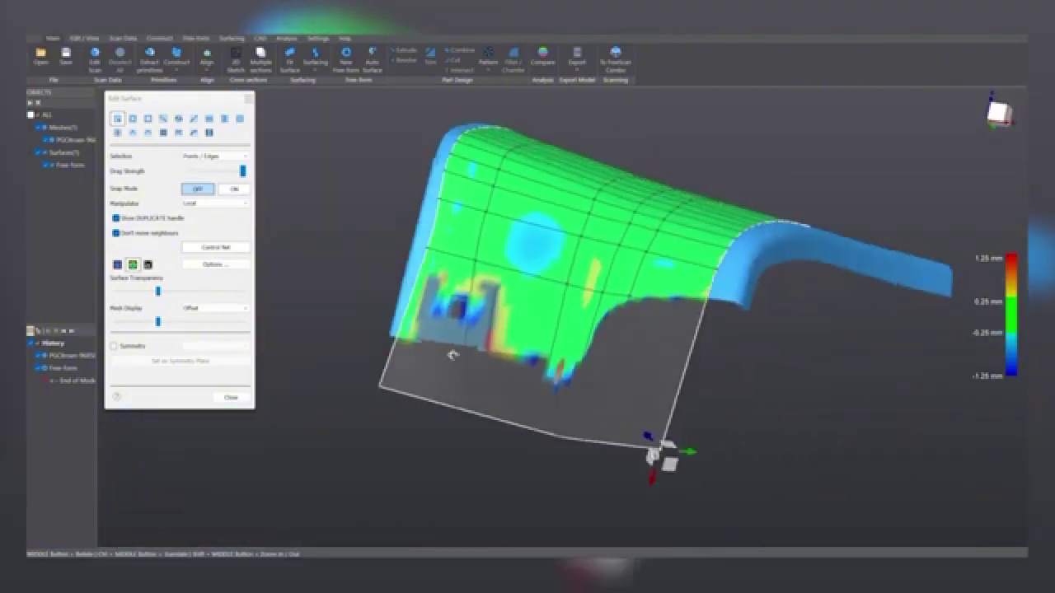
{"action": "middle_click_drag", "start_coordinate": [452, 355], "coordinate": [510, 267]}
{"action": "left_click", "coordinate": [506, 261]}
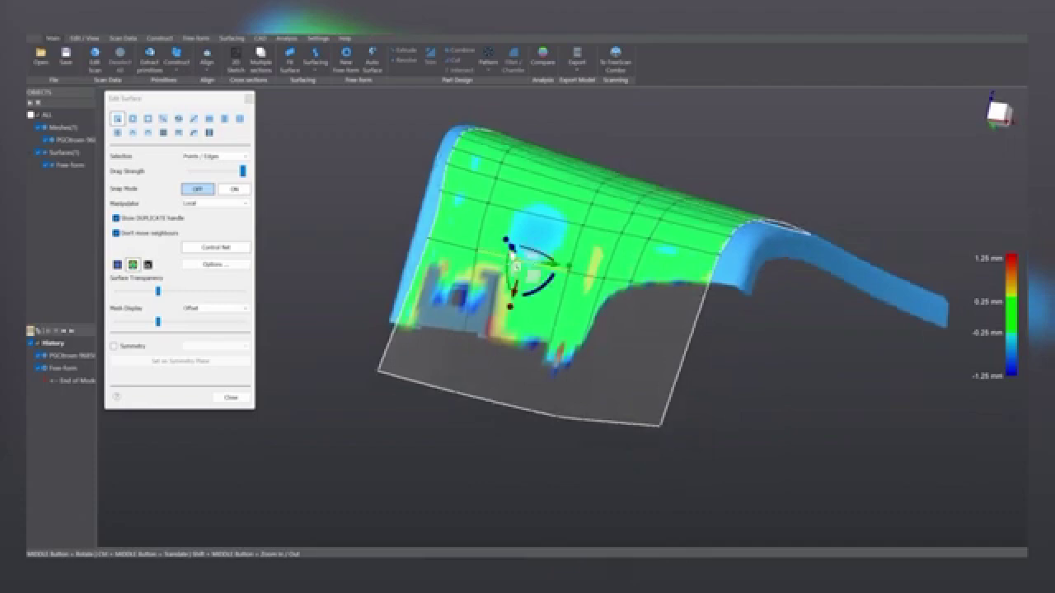
{"action": "left_click", "coordinate": [515, 254]}
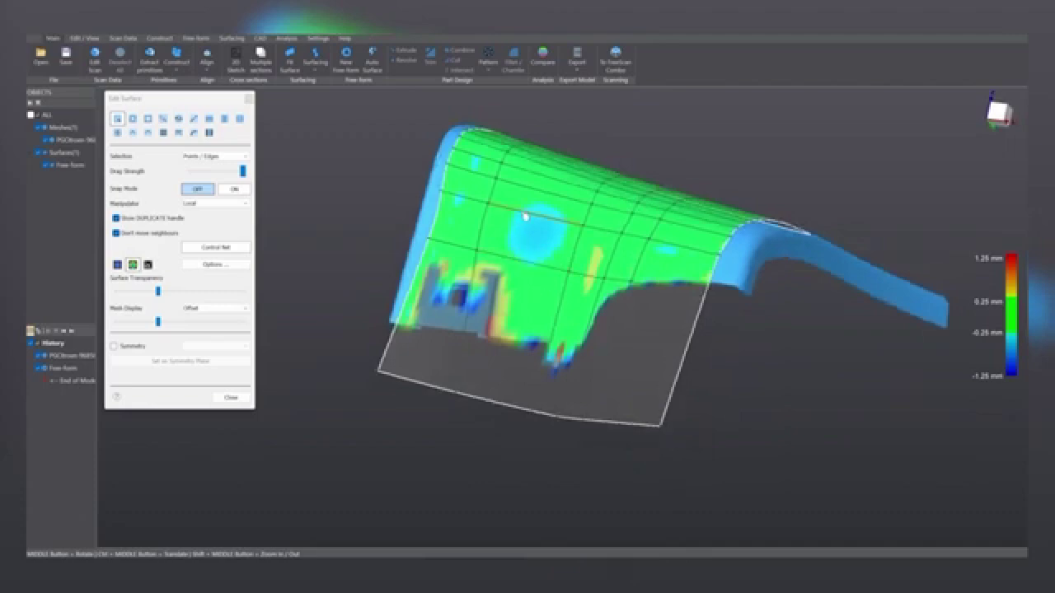
{"action": "left_click", "coordinate": [525, 216]}
{"action": "mouse_move", "coordinate": [529, 203]}
{"action": "left_mouse_down"}
{"action": "mouse_move", "coordinate": [533, 210]}
{"action": "mouse_move", "coordinate": [528, 201]}
{"action": "left_mouse_up"}
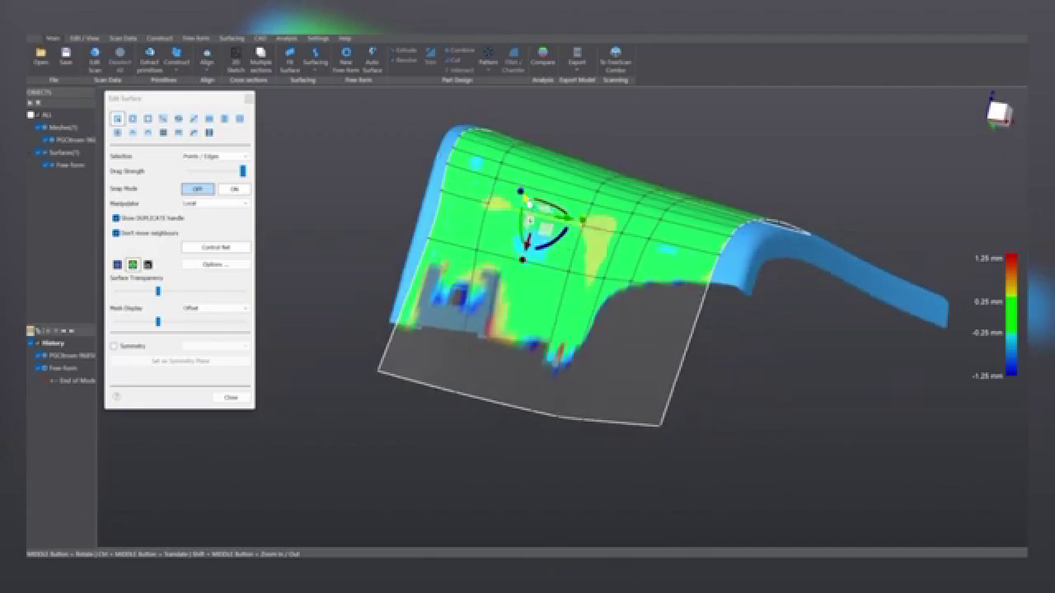
{"action": "left_click_drag", "start_coordinate": [531, 247], "coordinate": [522, 257]}
- Extend the surface's opposite boundary edge down over the panel's narrow leg, past the end of the scan
{"action": "middle_click_drag", "start_coordinate": [719, 361], "coordinate": [678, 360]}
{"action": "middle_click_drag", "start_coordinate": [885, 228], "coordinate": [725, 272], "text": "ctrl"}
{"action": "left_click", "coordinate": [702, 217]}
{"action": "middle_click_drag", "start_coordinate": [459, 200], "coordinate": [505, 102], "text": "ctrl"}
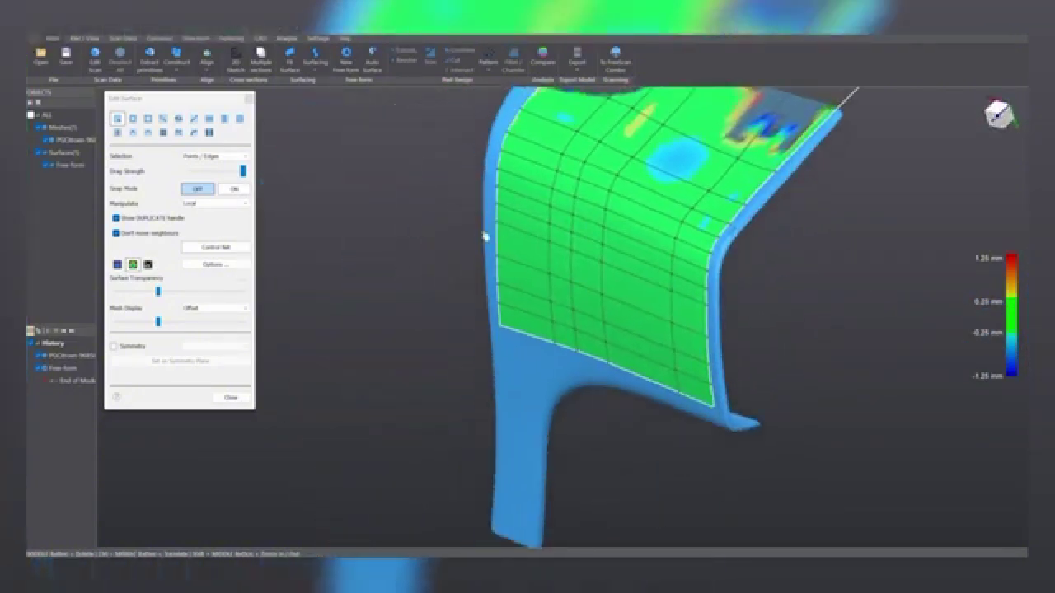
{"action": "middle_click_drag", "start_coordinate": [483, 235], "coordinate": [524, 245]}
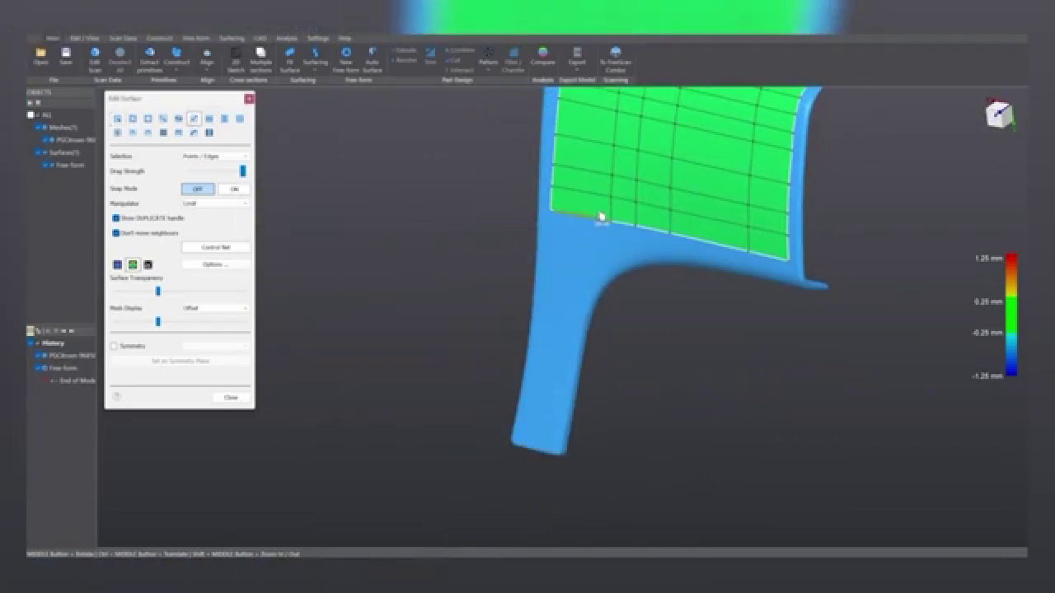
{"action": "left_click_drag", "start_coordinate": [591, 242], "coordinate": [549, 552]}
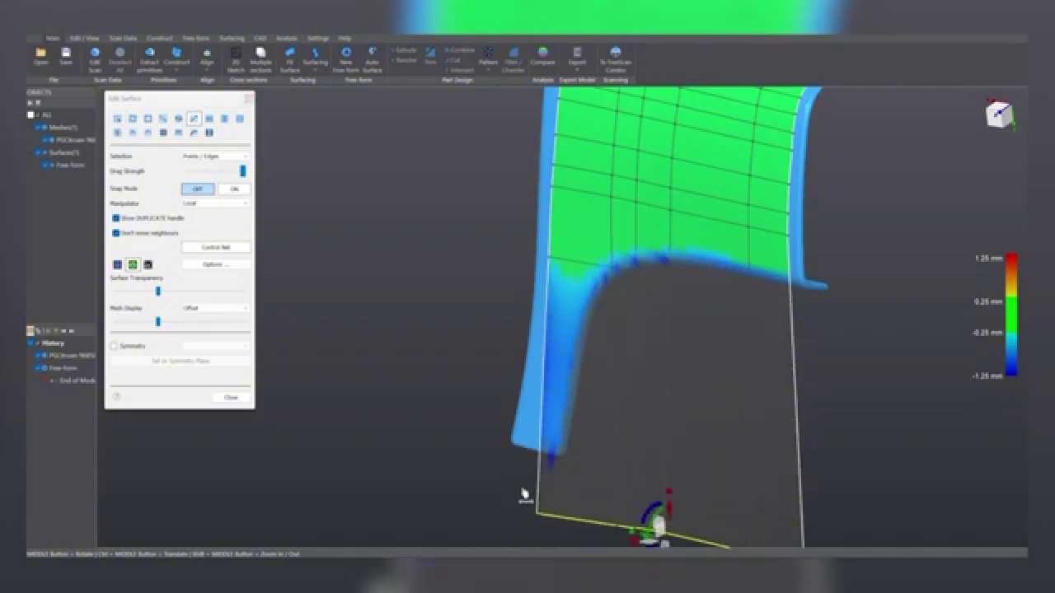
- Split the leg-side extension crosswise at its side edge, then view zebra stripes and restore the deviation colour map
{"action": "middle_click_drag", "start_coordinate": [525, 496], "coordinate": [469, 433], "text": "ctrl"}
{"action": "left_click", "coordinate": [423, 347]}
{"action": "middle_click_drag", "start_coordinate": [599, 333], "coordinate": [742, 269]}
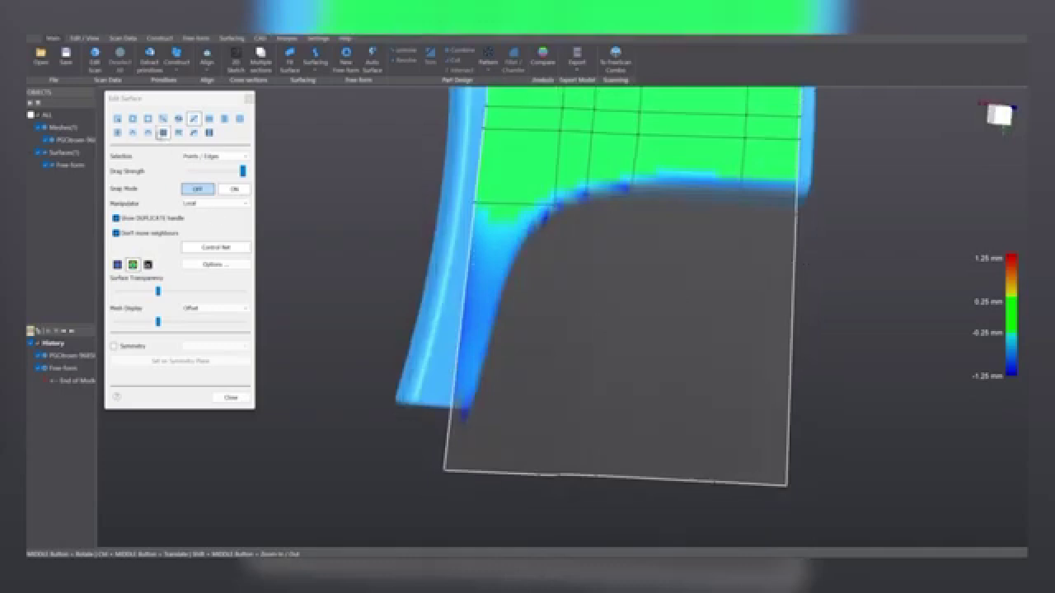
{"action": "left_click", "coordinate": [466, 294]}
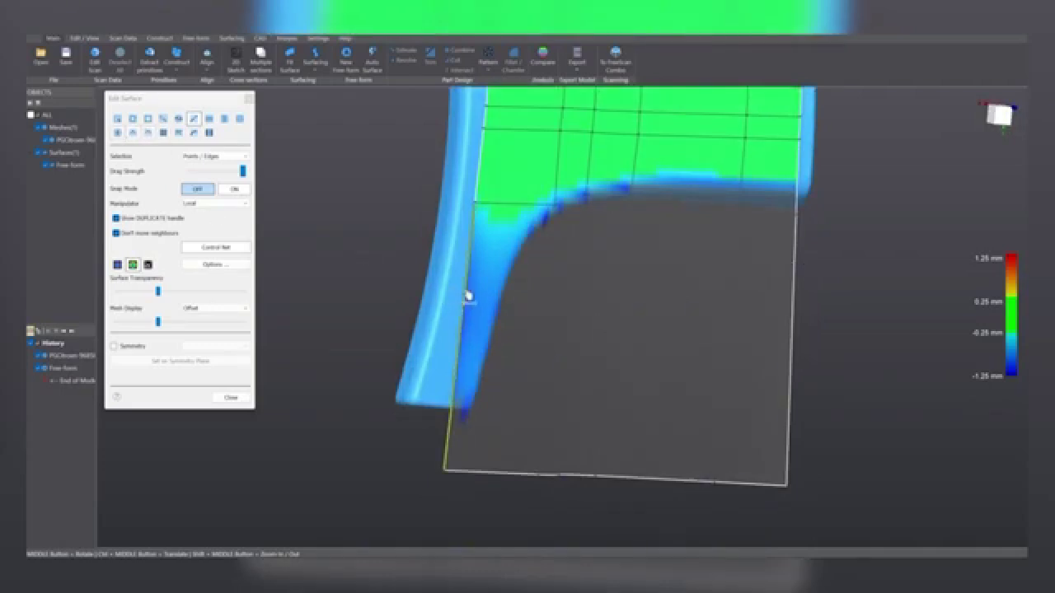
{"action": "left_click", "coordinate": [374, 224]}
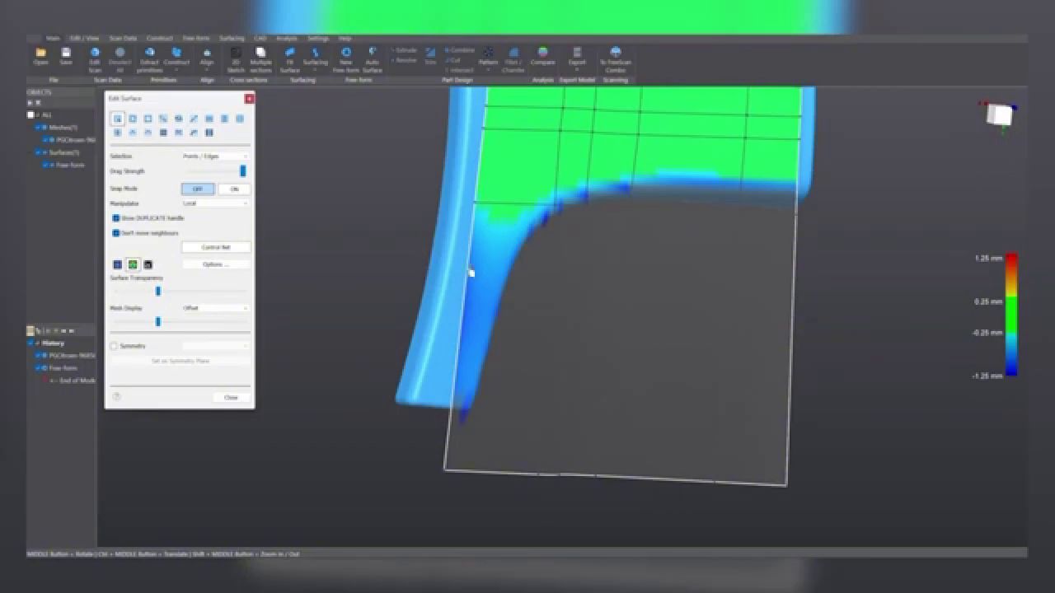
{"action": "left_click", "coordinate": [470, 272]}
{"action": "left_click", "coordinate": [117, 133]}
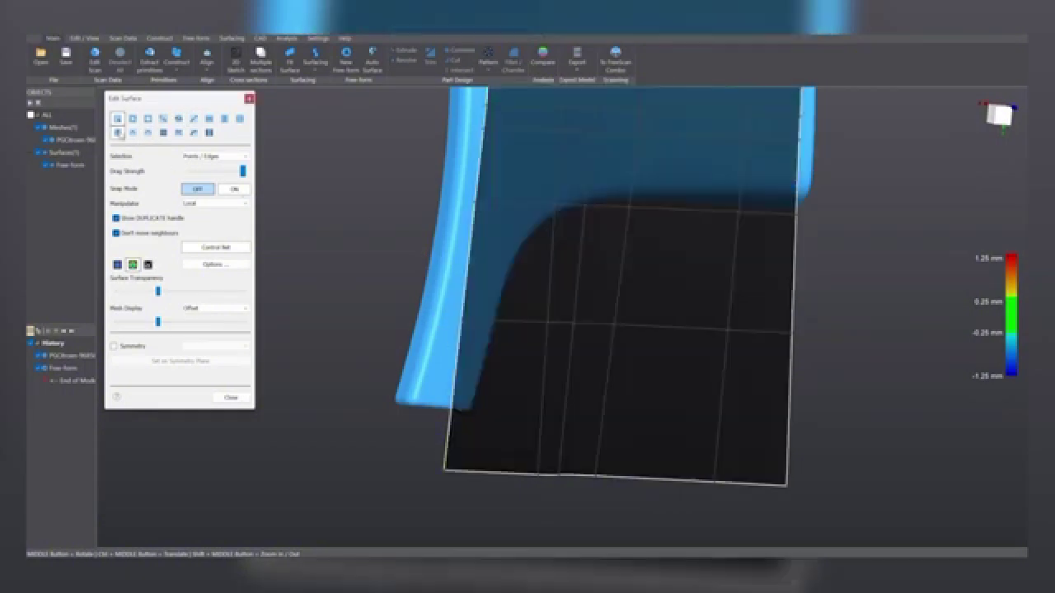
{"action": "left_click", "coordinate": [150, 266]}
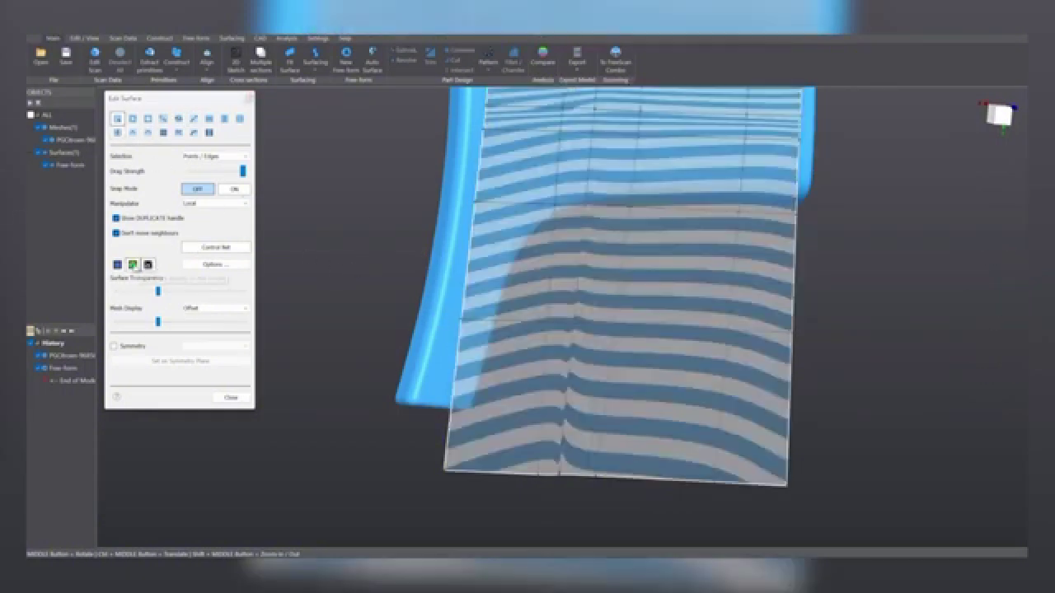
{"action": "left_click", "coordinate": [134, 265]}
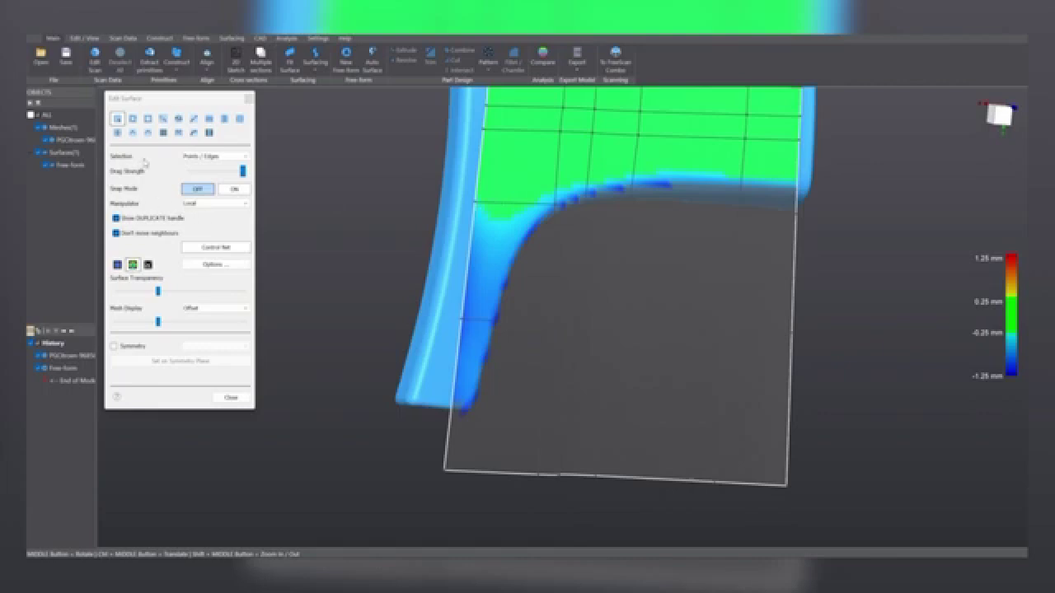
- Turn snap mode on and snap the outer and inner surface points along the leg to the scan's closest points
{"action": "left_click", "coordinate": [240, 192]}
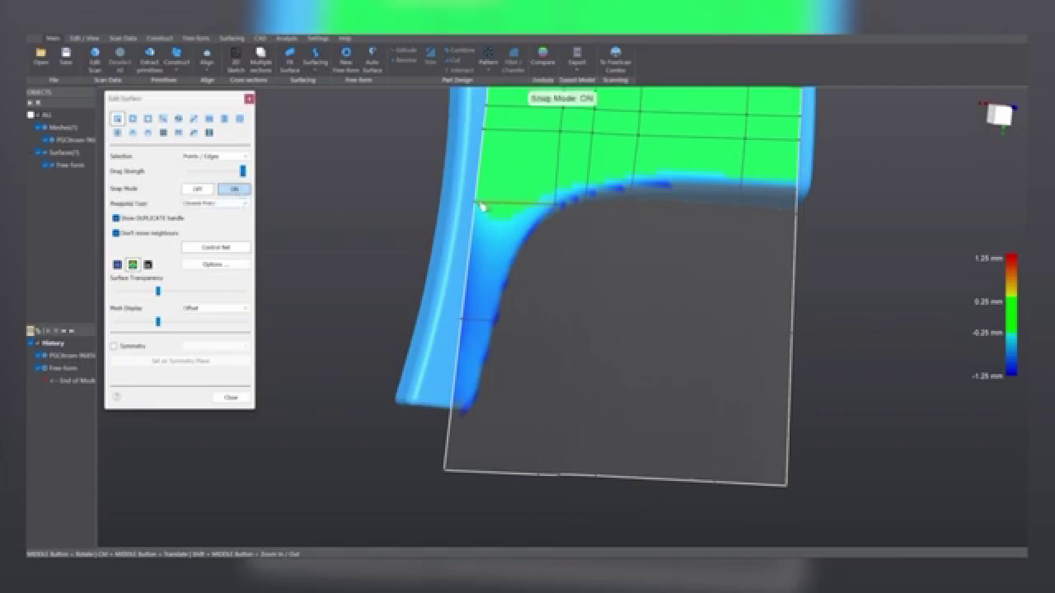
{"action": "left_click_drag", "start_coordinate": [477, 205], "coordinate": [478, 207]}
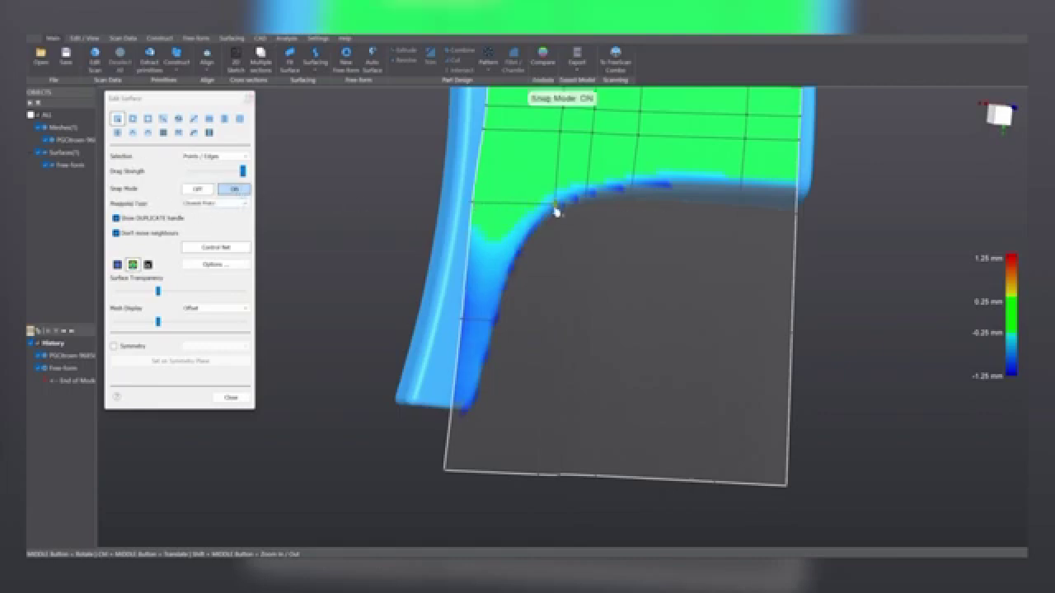
{"action": "left_click_drag", "start_coordinate": [555, 207], "coordinate": [542, 205]}
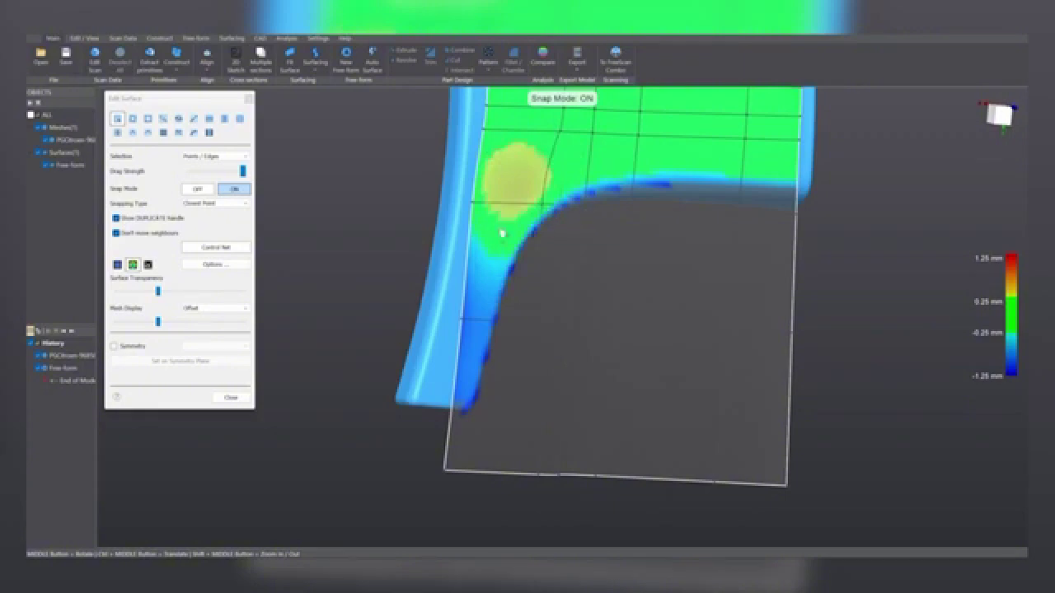
{"action": "left_click_drag", "start_coordinate": [463, 325], "coordinate": [449, 323]}
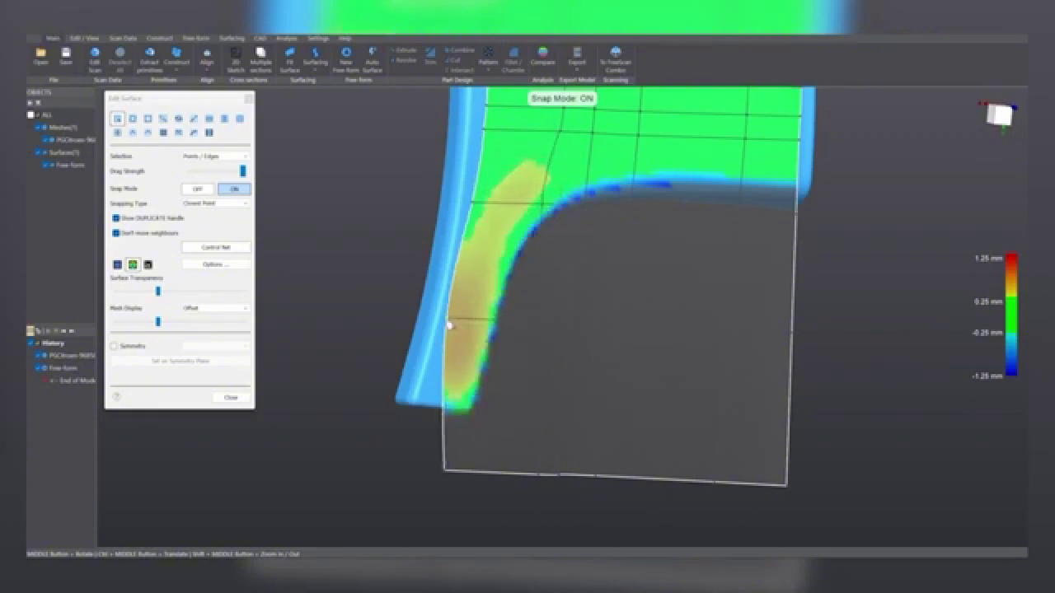
{"action": "left_click_drag", "start_coordinate": [548, 326], "coordinate": [483, 324]}
- Turn snap mode off, select the leg-side extension's entire free edge, and shift it sideways toward the leg
{"action": "middle_click_drag", "start_coordinate": [624, 294], "coordinate": [638, 209]}
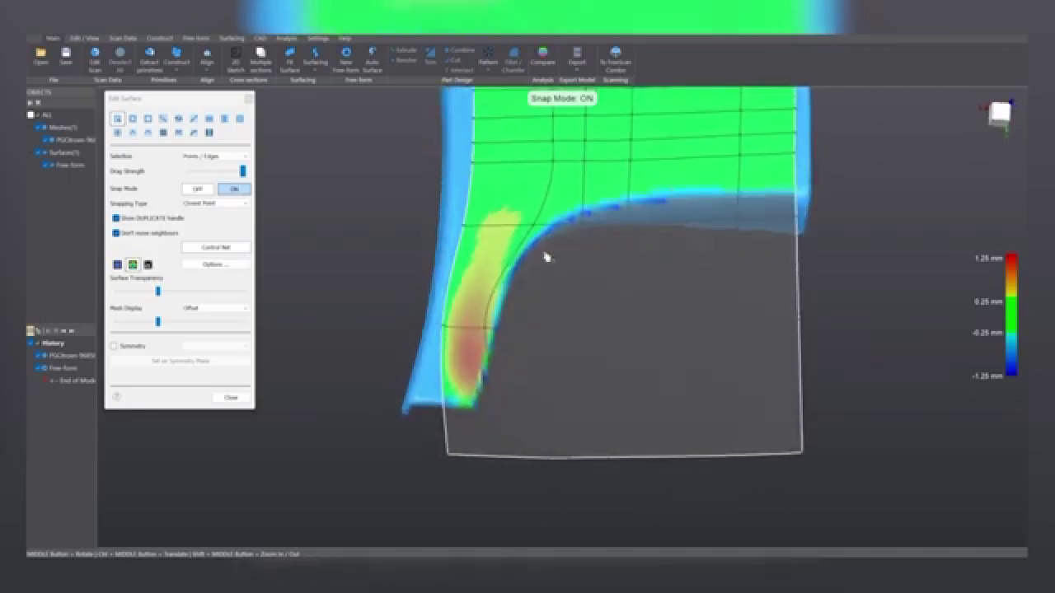
{"action": "middle_click_drag", "start_coordinate": [604, 377], "coordinate": [545, 313]}
{"action": "left_click", "coordinate": [199, 189]}
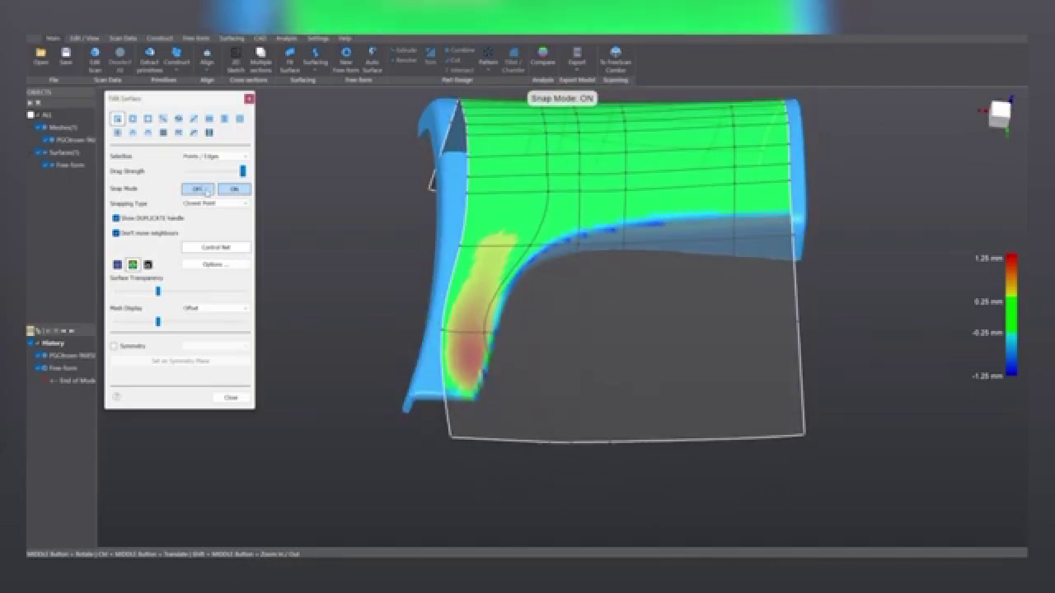
{"action": "left_click", "coordinate": [485, 436]}
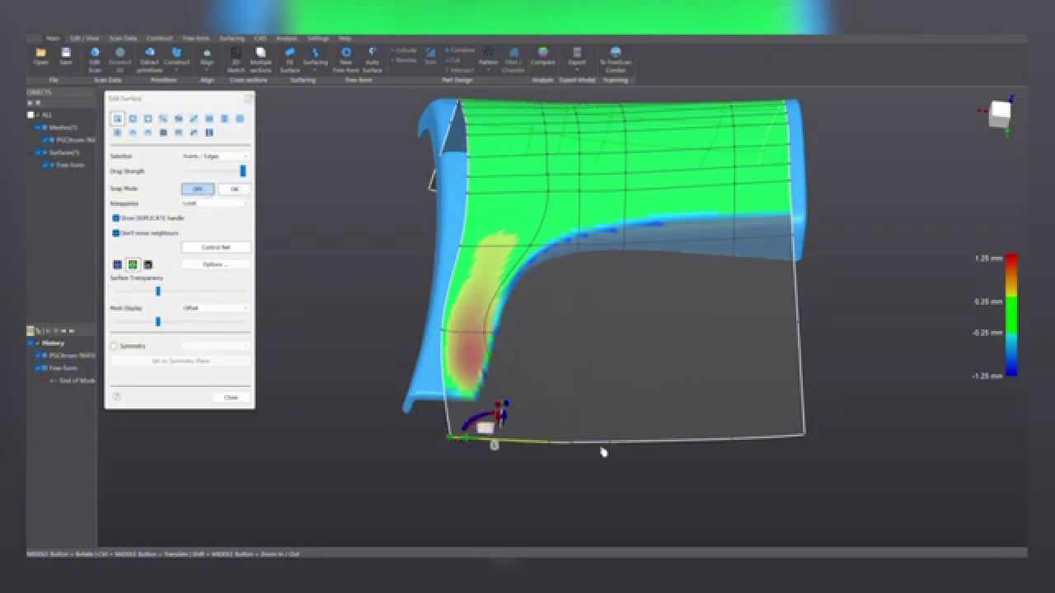
{"action": "double_click", "coordinate": [542, 446]}
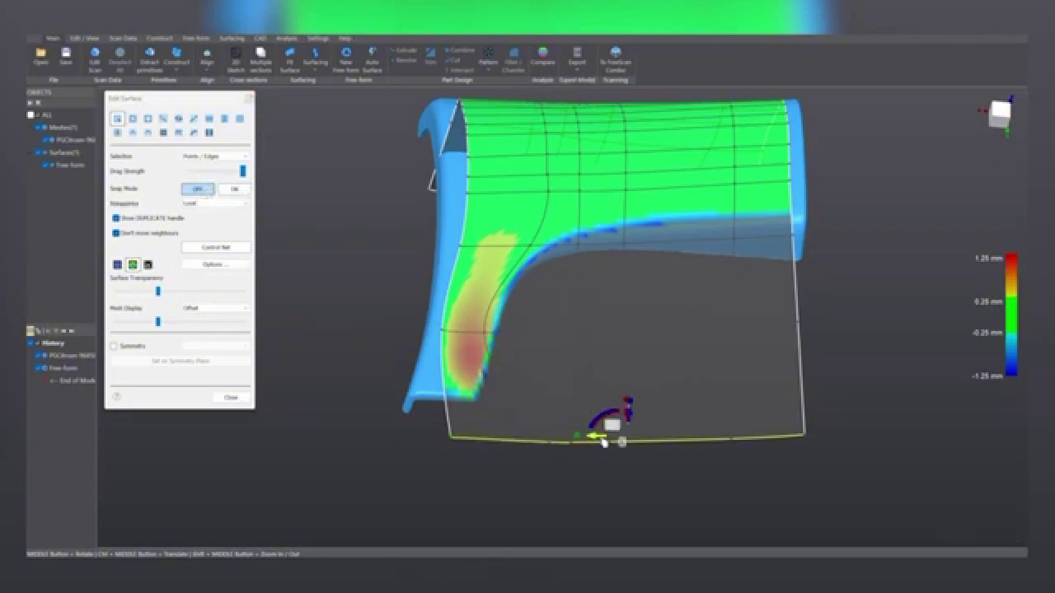
{"action": "left_click_drag", "start_coordinate": [604, 445], "coordinate": [563, 457]}
- Slide the free-edge point nearest the leg toward the corner and review the point where the leg curve begins
{"action": "middle_click_drag", "start_coordinate": [478, 459], "coordinate": [525, 481]}
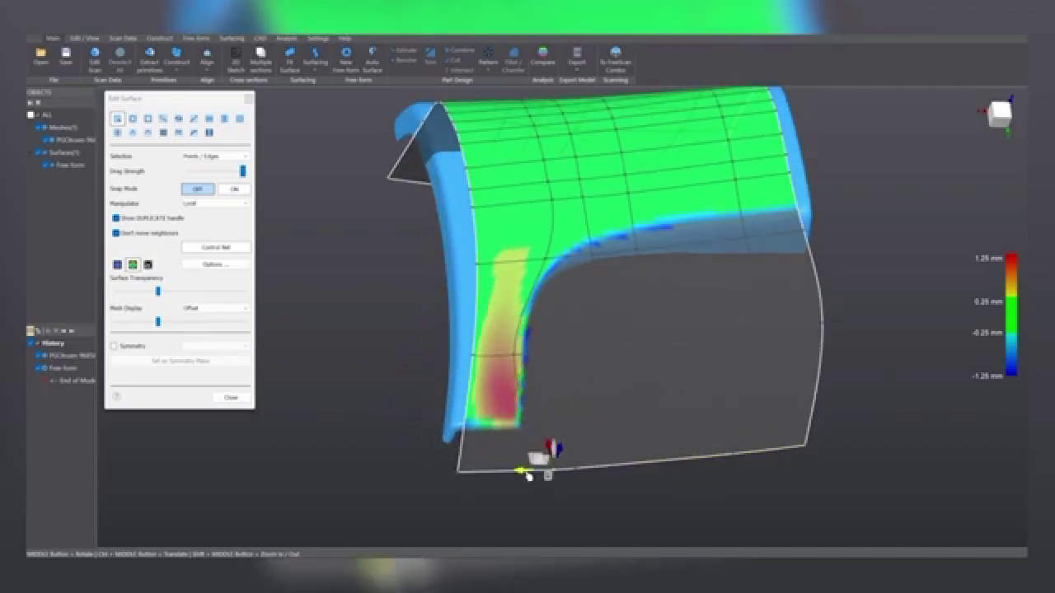
{"action": "left_click_drag", "start_coordinate": [526, 475], "coordinate": [476, 488]}
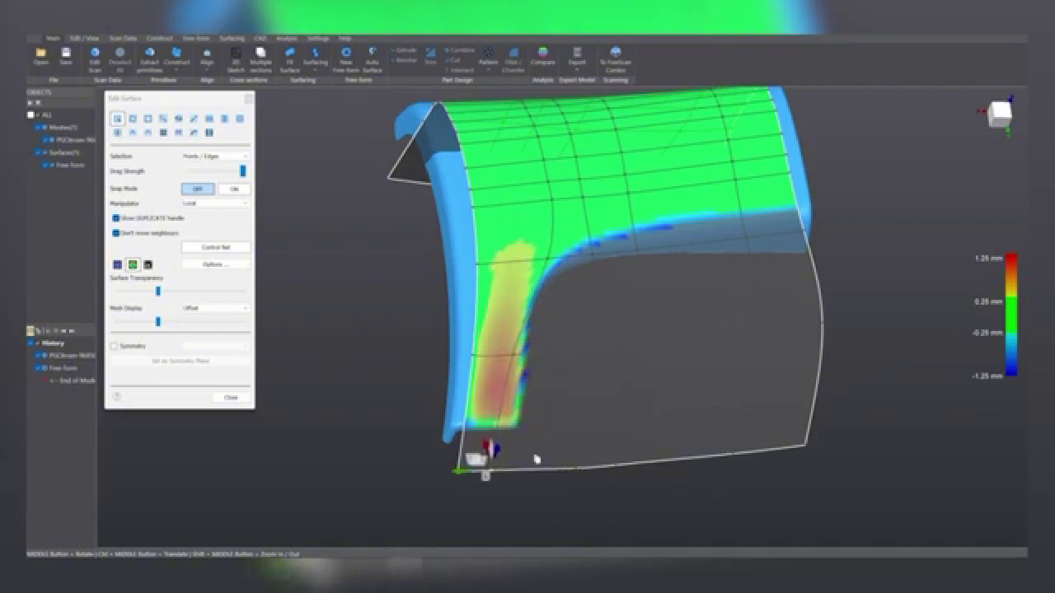
{"action": "middle_click_drag", "start_coordinate": [536, 462], "coordinate": [577, 262]}
{"action": "left_click", "coordinate": [551, 255]}
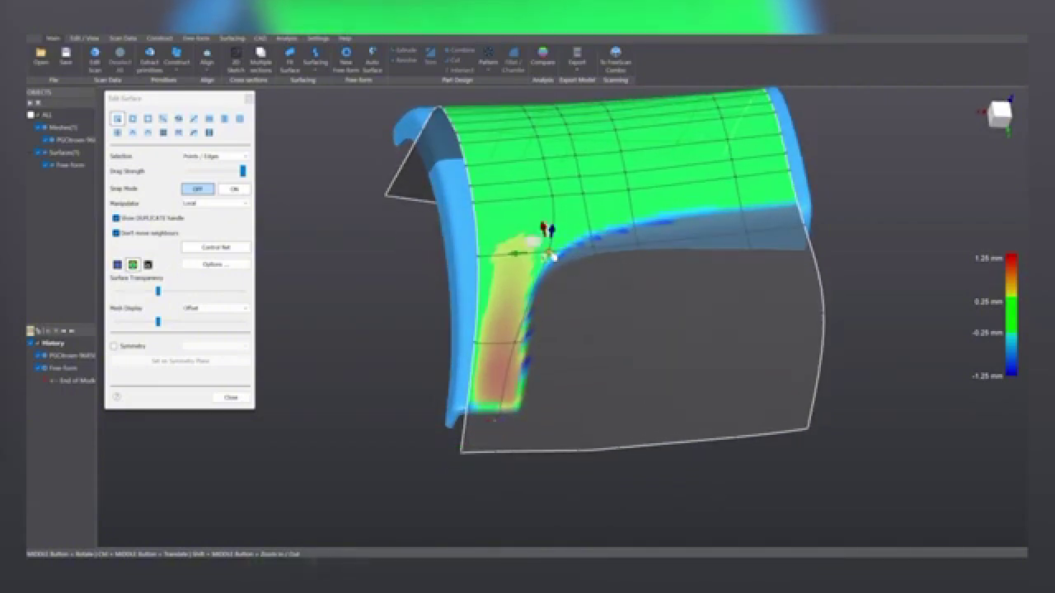
{"action": "left_click", "coordinate": [234, 189]}
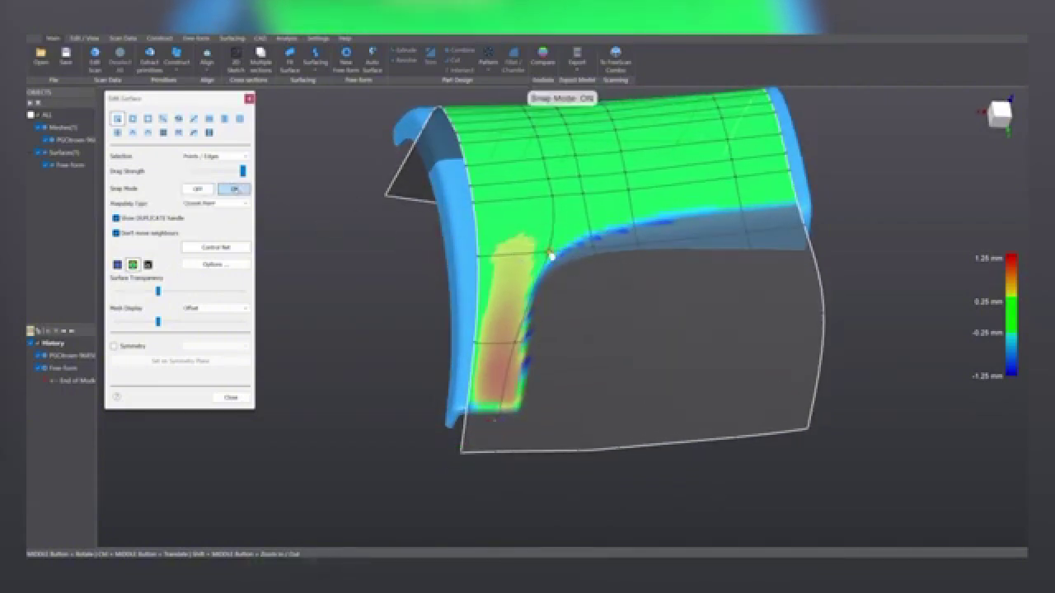
{"action": "middle_click_drag", "start_coordinate": [550, 255], "coordinate": [587, 176]}
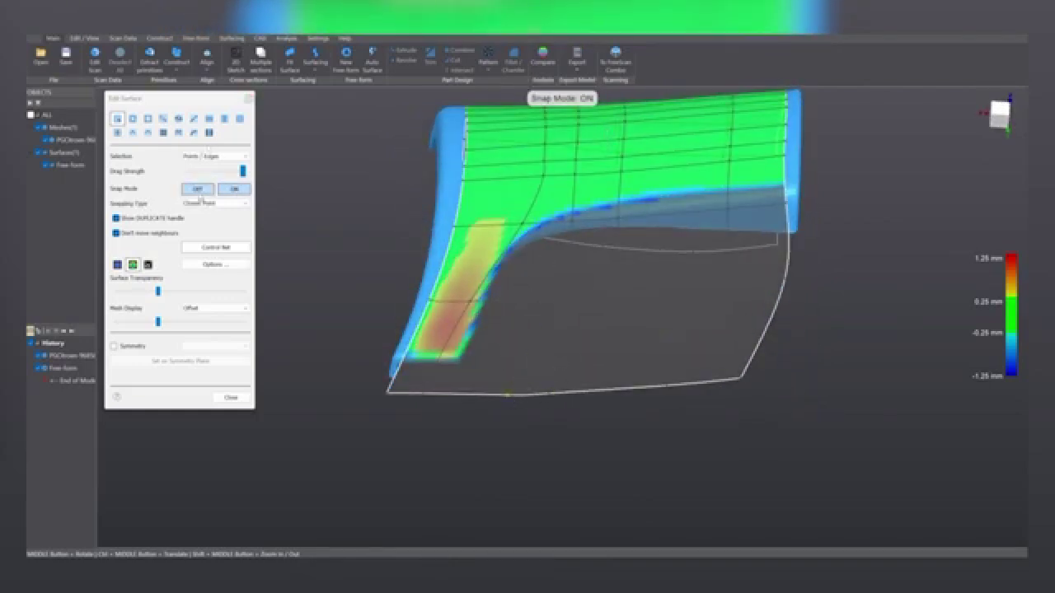
{"action": "left_click", "coordinate": [197, 189]}
{"action": "left_click_drag", "start_coordinate": [478, 399], "coordinate": [462, 398]}
{"action": "middle_click_drag", "start_coordinate": [558, 394], "coordinate": [519, 344]}
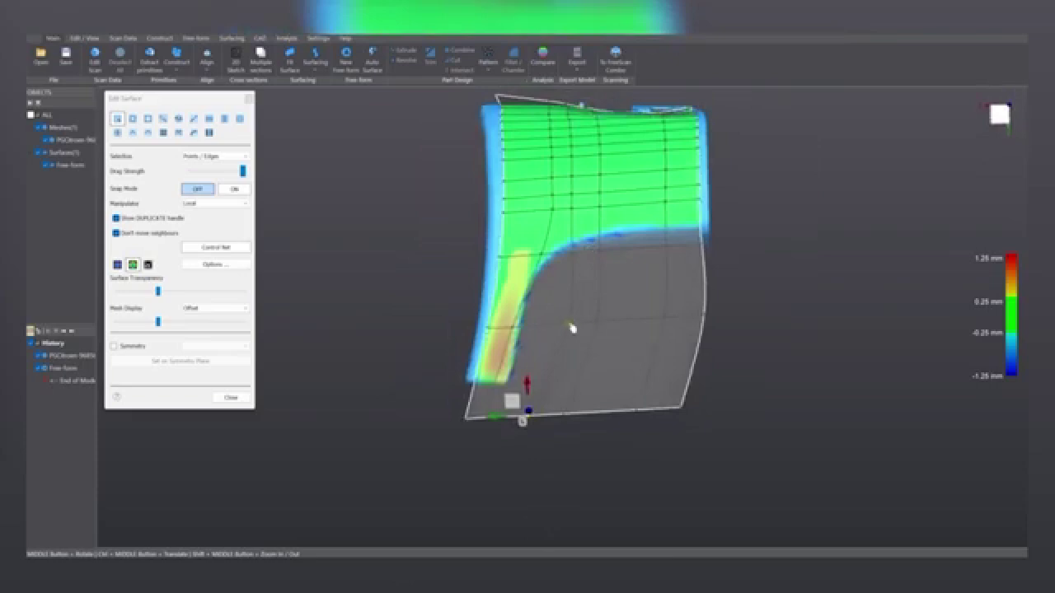
- Move the interior points on the leg-side extension's middle cross-line sideways toward the leg
{"action": "left_click", "coordinate": [571, 327]}
{"action": "mouse_move", "coordinate": [540, 330]}
{"action": "left_mouse_down"}
{"action": "mouse_move", "coordinate": [522, 328]}
{"action": "mouse_move", "coordinate": [558, 327]}
{"action": "left_mouse_up"}
{"action": "left_click", "coordinate": [596, 327]}
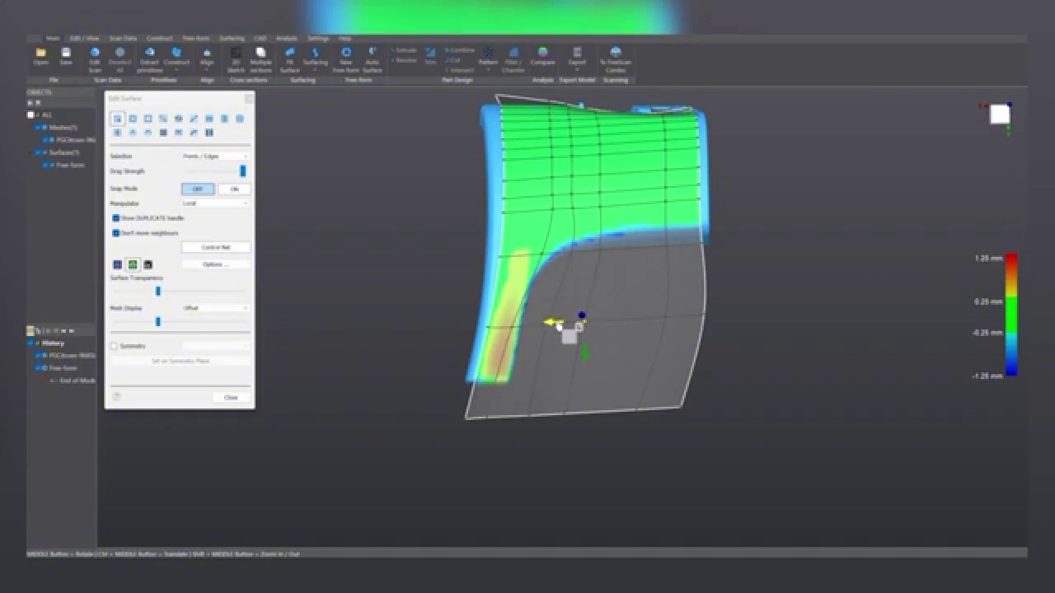
- Adjust the free edge's end segment and neighbouring point below the leg with the local manipulator to fit the scan
{"action": "middle_click_drag", "start_coordinate": [537, 350], "coordinate": [497, 373]}
{"action": "left_click", "coordinate": [483, 359]}
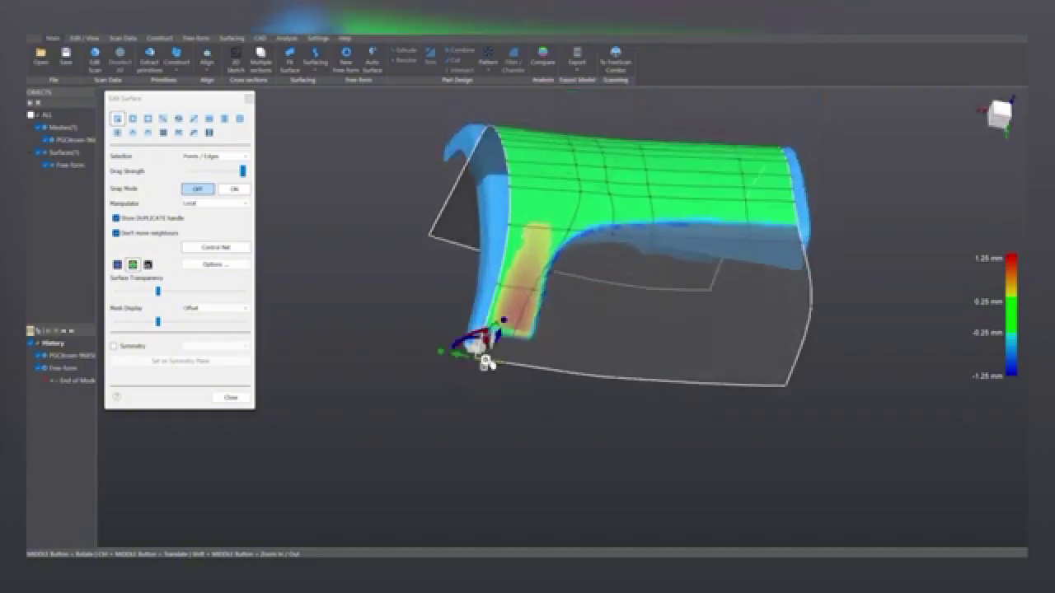
{"action": "left_click_drag", "start_coordinate": [500, 342], "coordinate": [499, 336]}
{"action": "middle_click_drag", "start_coordinate": [585, 305], "coordinate": [550, 258]}
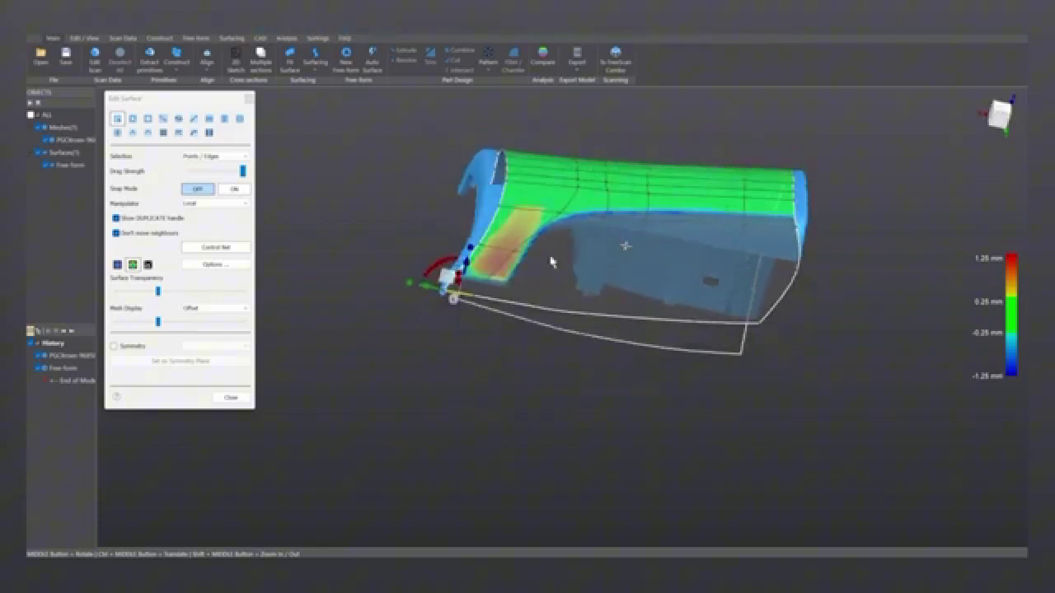
{"action": "left_click", "coordinate": [503, 301]}
{"action": "left_click_drag", "start_coordinate": [510, 279], "coordinate": [512, 276]}
- Select the interior cross-line point beside the leg's inner edge and lower it with the local manipulator
{"action": "scroll", "coordinate": [511, 279], "scroll_direction": "up", "scroll_amount": 5}
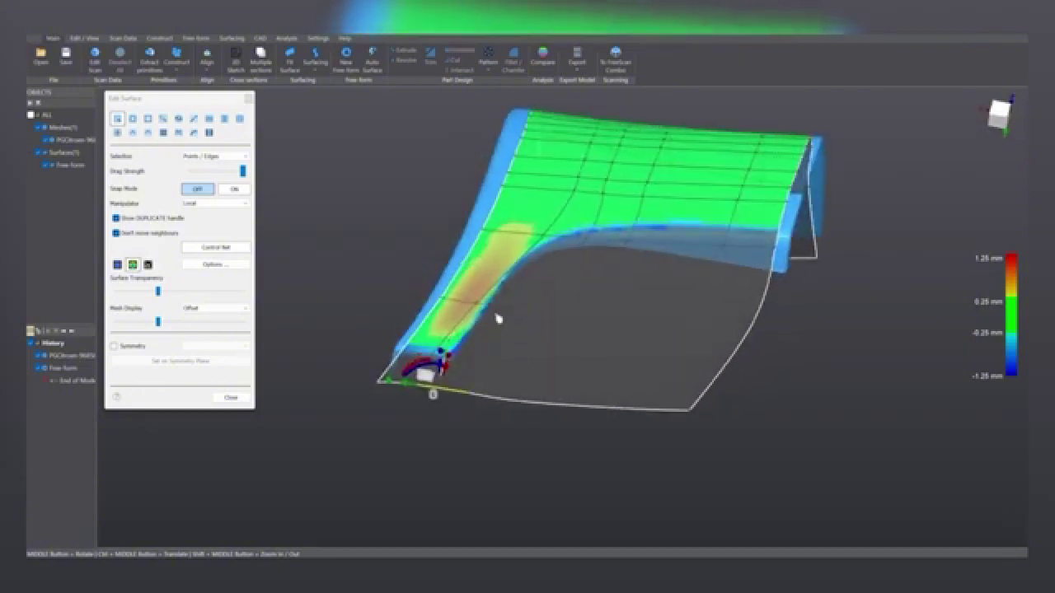
{"action": "left_click", "coordinate": [541, 306]}
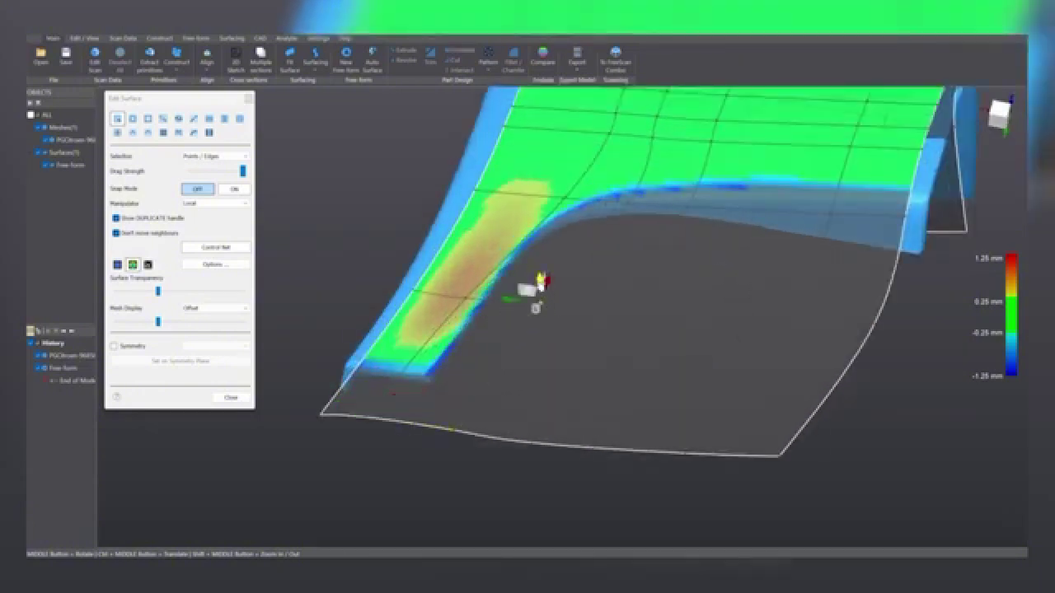
{"action": "left_click_drag", "start_coordinate": [543, 282], "coordinate": [546, 295]}
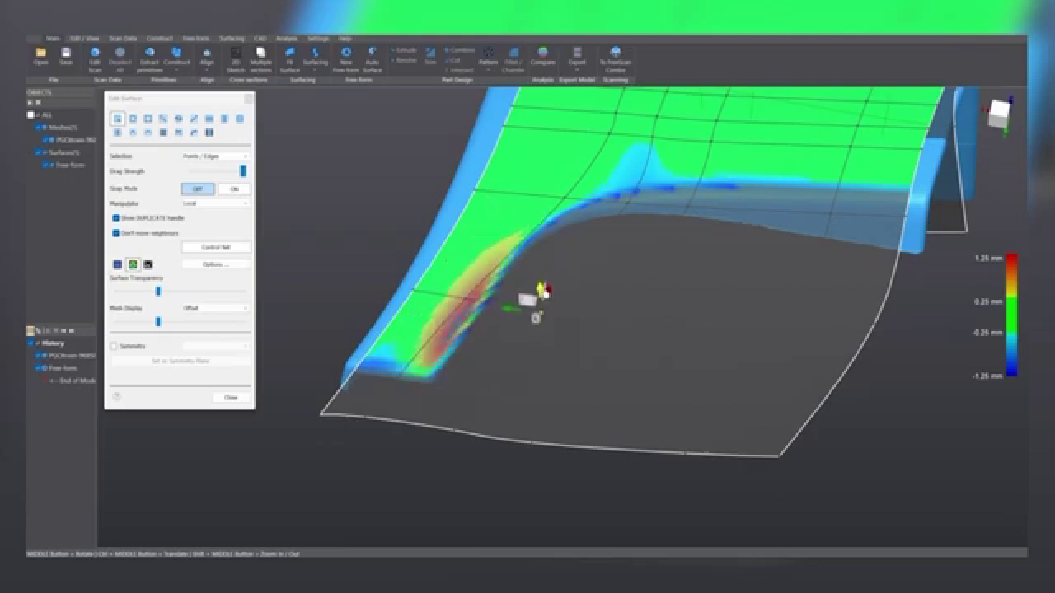
- Adjust the cross-line point on the leg and the leg-side corner point of the free edge with the local manipulator
{"action": "left_click", "coordinate": [465, 302]}
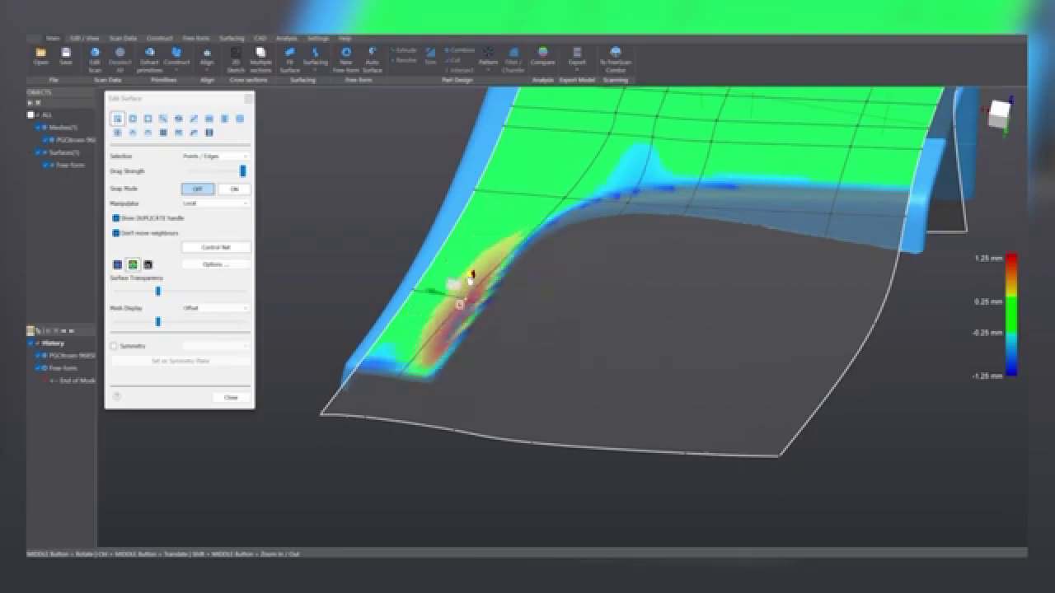
{"action": "left_click_drag", "start_coordinate": [470, 281], "coordinate": [475, 279]}
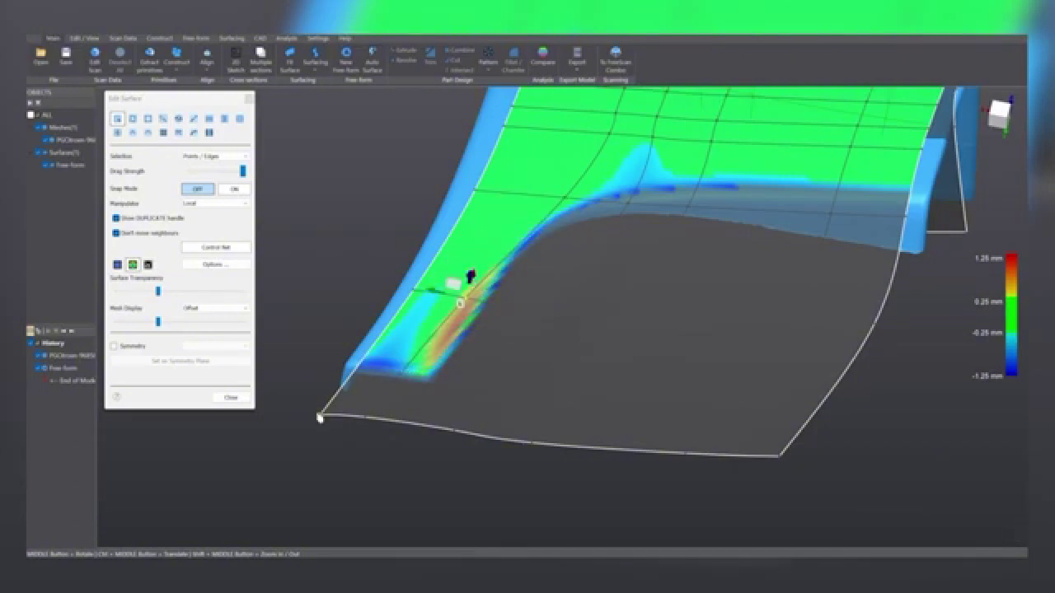
{"action": "left_click", "coordinate": [320, 412]}
{"action": "left_click_drag", "start_coordinate": [320, 394], "coordinate": [322, 401]}
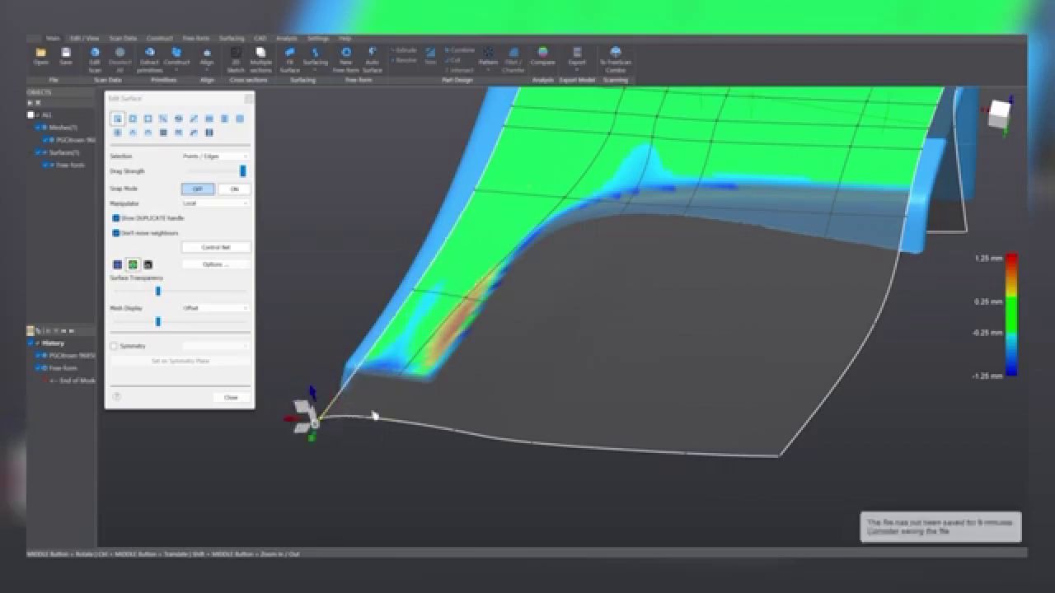
- Lower the free-edge point beside the leg-side corner slightly and raise the following free-edge point to fit the scan
{"action": "left_click", "coordinate": [368, 419]}
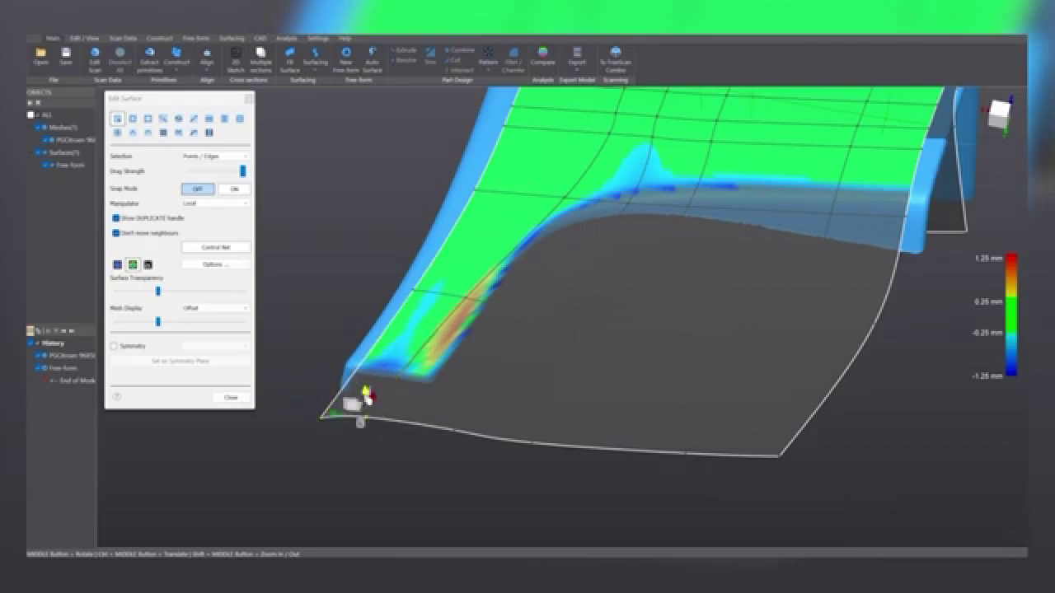
{"action": "left_click_drag", "start_coordinate": [369, 399], "coordinate": [370, 402]}
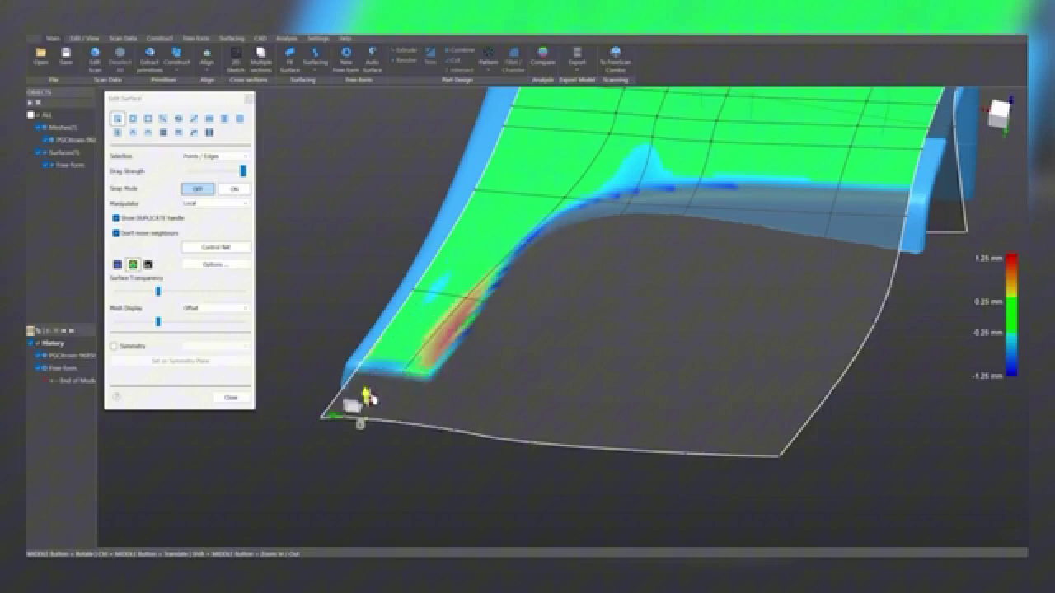
{"action": "left_click", "coordinate": [459, 433]}
{"action": "left_click_drag", "start_coordinate": [458, 411], "coordinate": [459, 403]}
- Raise the interior cross-line point in the opening beside the leg with the local manipulator
{"action": "middle_click_drag", "start_coordinate": [526, 400], "coordinate": [537, 329]}
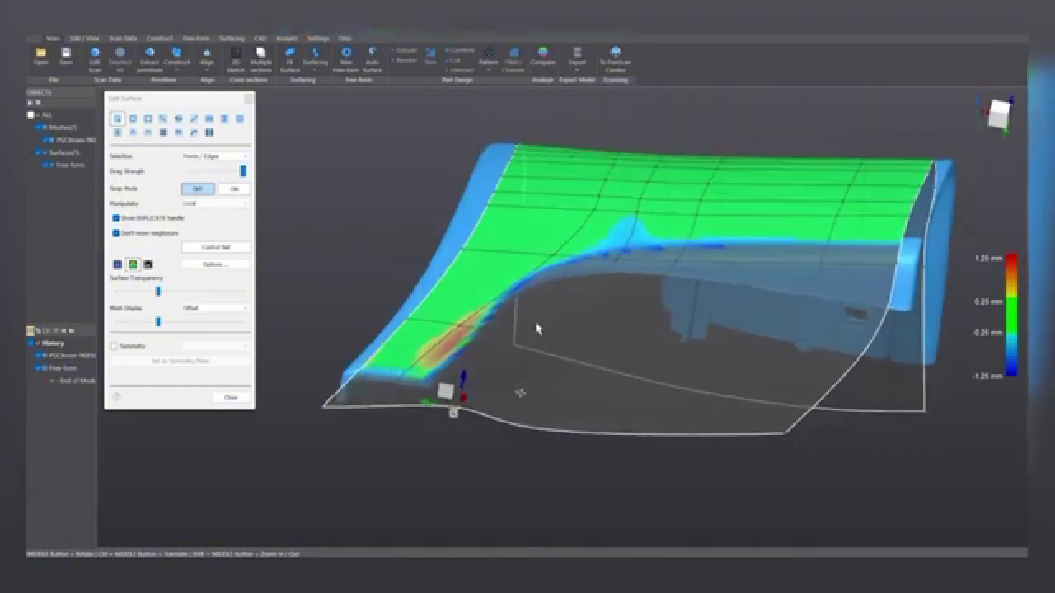
{"action": "left_click", "coordinate": [540, 343]}
{"action": "left_click", "coordinate": [535, 342]}
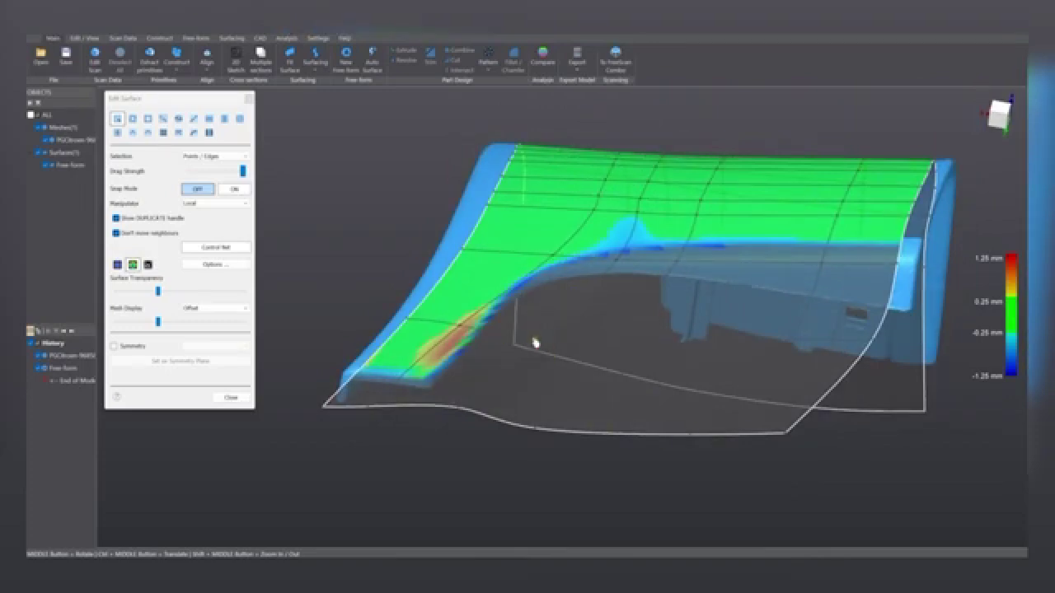
{"action": "left_click_drag", "start_coordinate": [538, 320], "coordinate": [537, 307]}
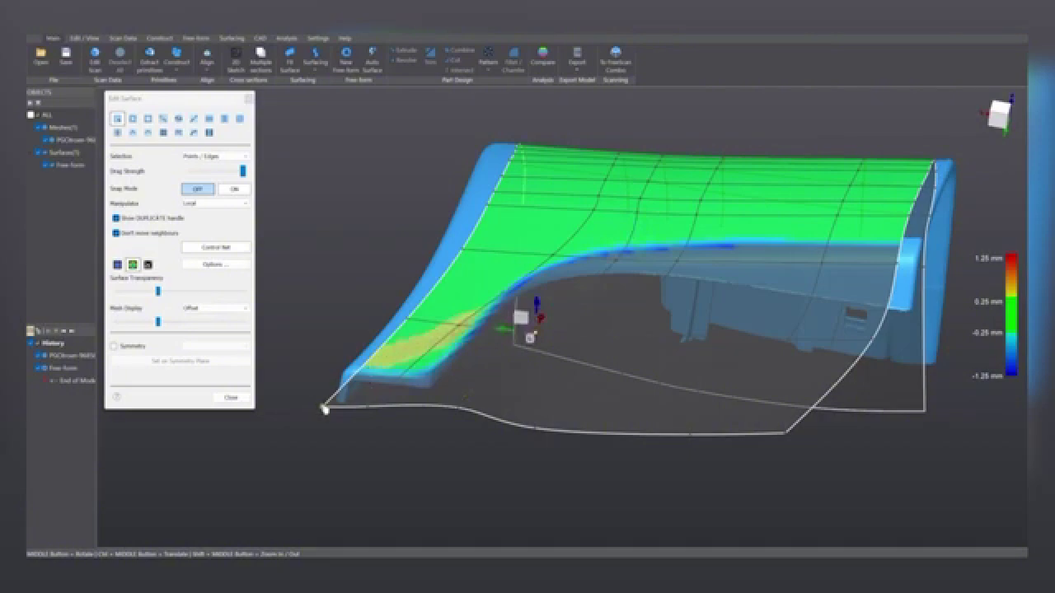
- Fine-tune the leg-side corner point and the cross-line point on the leg to reduce the remaining deviation
{"action": "left_click", "coordinate": [324, 410]}
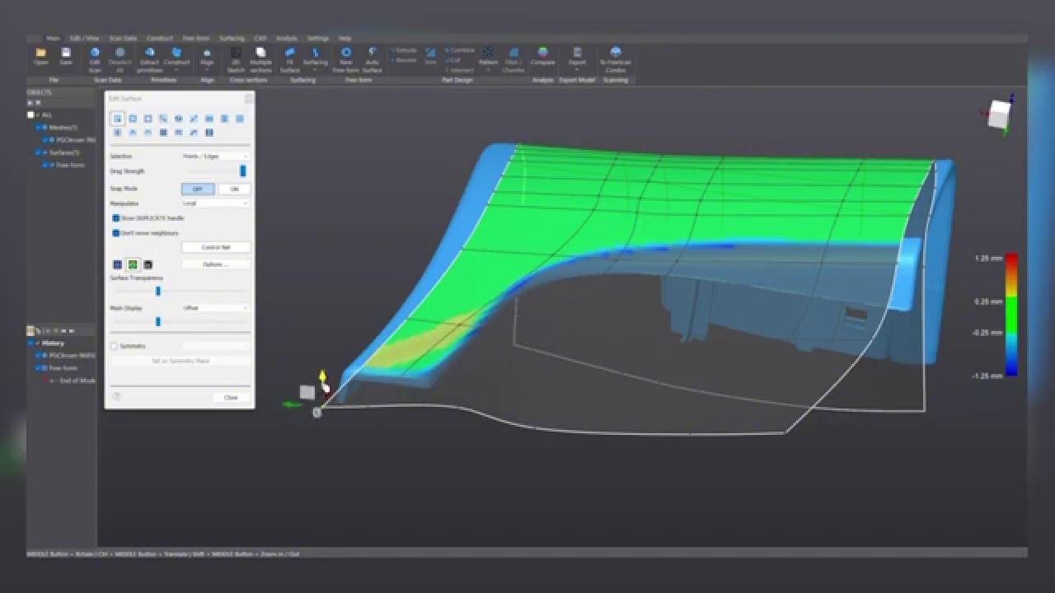
{"action": "left_click_drag", "start_coordinate": [324, 385], "coordinate": [324, 383]}
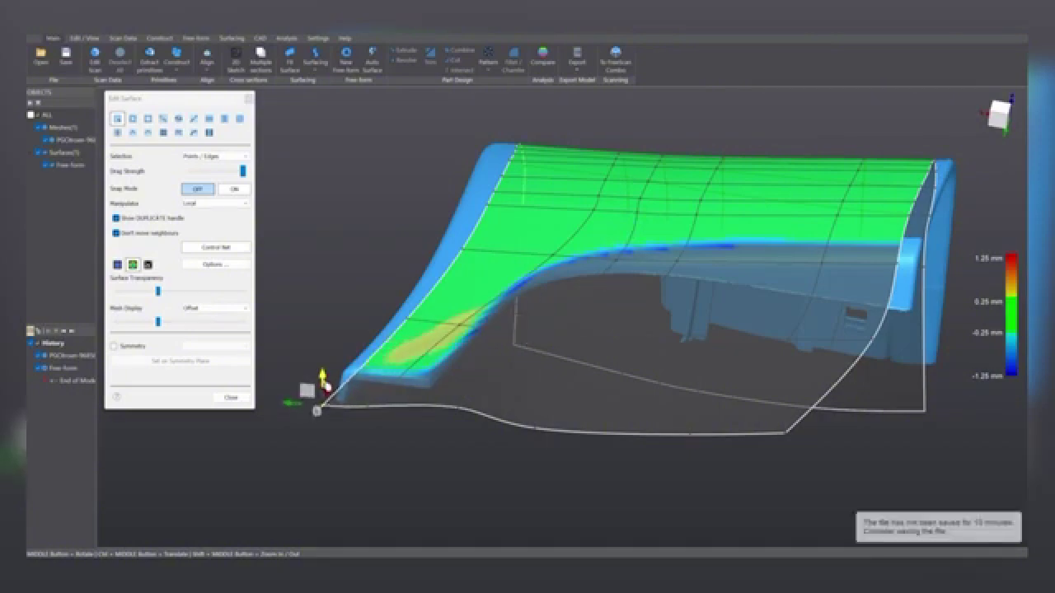
{"action": "left_click", "coordinate": [455, 330]}
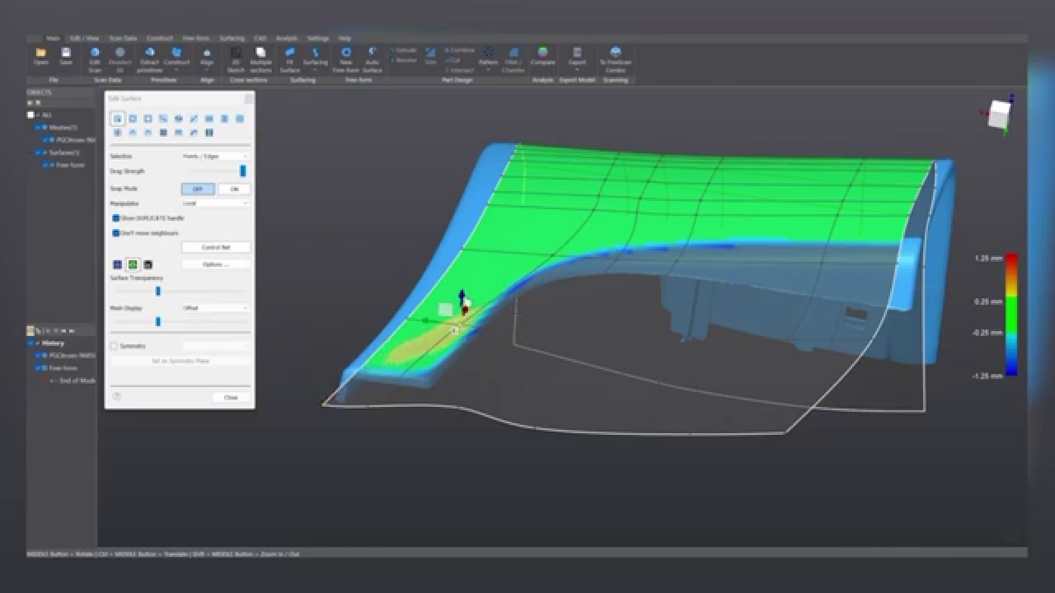
{"action": "left_click_drag", "start_coordinate": [455, 331], "coordinate": [454, 328]}
- Examine the whole surface's fit and smoothness, alternating between the deviation colour map and zebra stripes
{"action": "middle_click_drag", "start_coordinate": [369, 243], "coordinate": [547, 440]}
{"action": "middle_click_drag", "start_coordinate": [617, 423], "coordinate": [666, 395]}
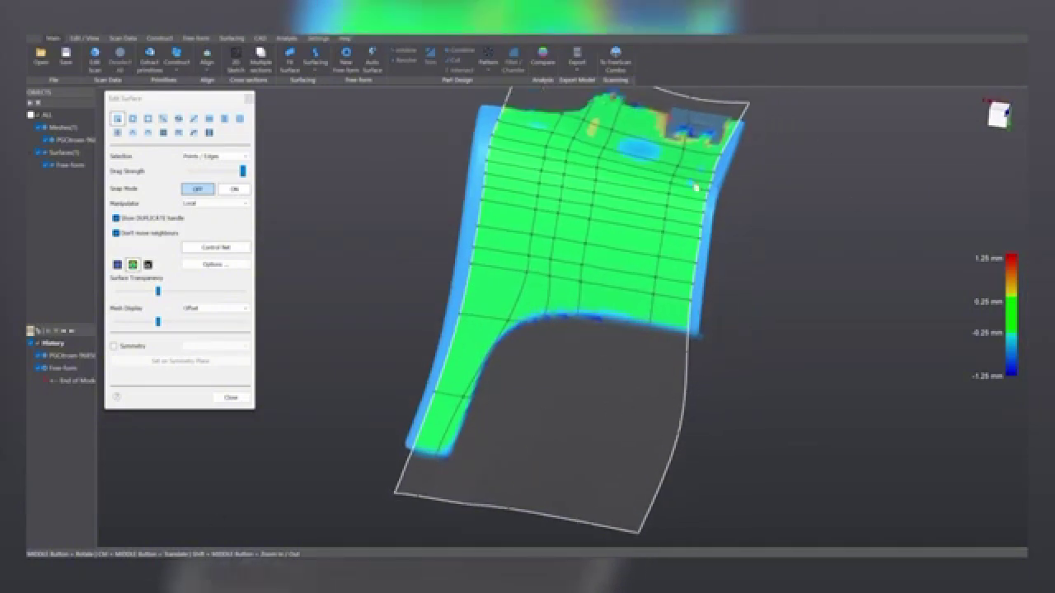
{"action": "scroll", "coordinate": [639, 330], "scroll_direction": "down", "scroll_amount": 3}
{"action": "middle_click_drag", "start_coordinate": [662, 358], "coordinate": [607, 370]}
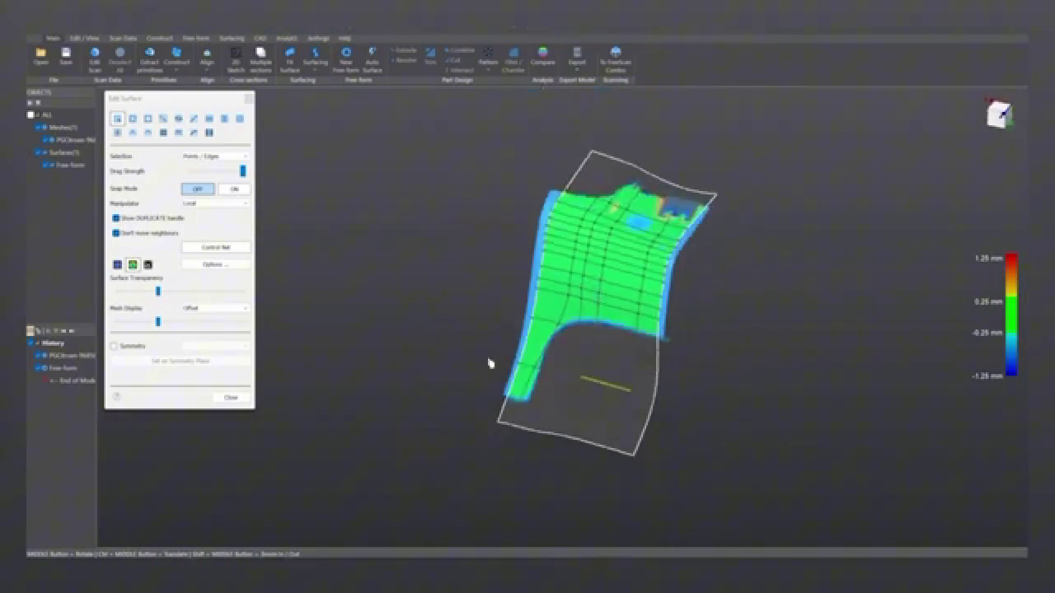
{"action": "left_click", "coordinate": [148, 266]}
{"action": "mouse_move", "coordinate": [734, 300]}
{"action": "middle_mouse_down"}
{"action": "mouse_move", "coordinate": [701, 316]}
{"action": "mouse_move", "coordinate": [664, 360]}
{"action": "mouse_move", "coordinate": [714, 329]}
{"action": "mouse_move", "coordinate": [768, 255]}
{"action": "mouse_move", "coordinate": [767, 266]}
{"action": "middle_mouse_up"}
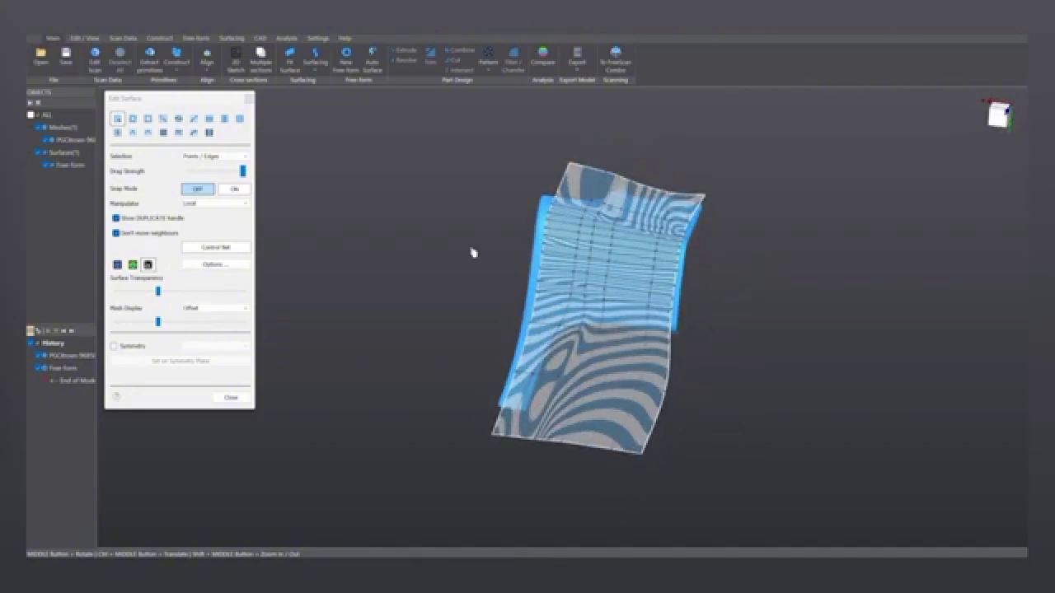
{"action": "left_click", "coordinate": [133, 264]}
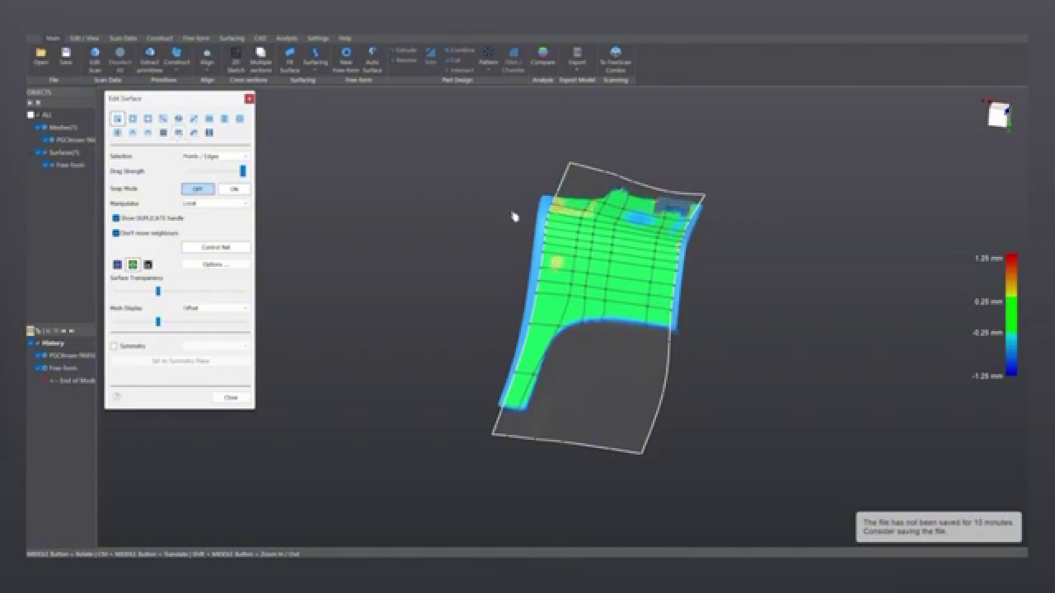
{"action": "middle_click_drag", "start_coordinate": [616, 240], "coordinate": [569, 285]}
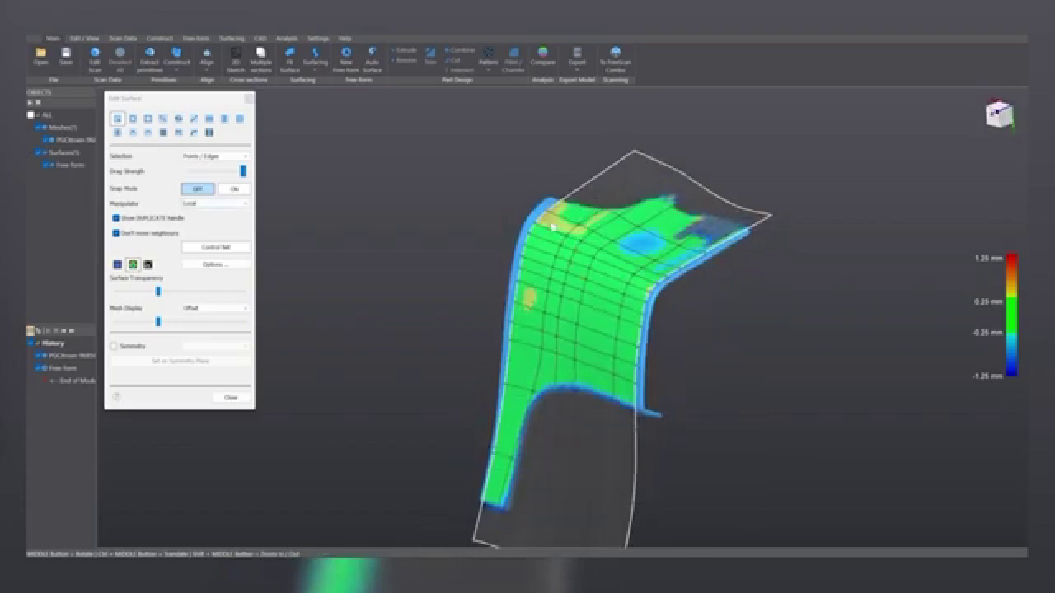
{"action": "left_click", "coordinate": [148, 265]}
{"action": "middle_click_drag", "start_coordinate": [388, 337], "coordinate": [402, 241]}
{"action": "left_click", "coordinate": [134, 265]}
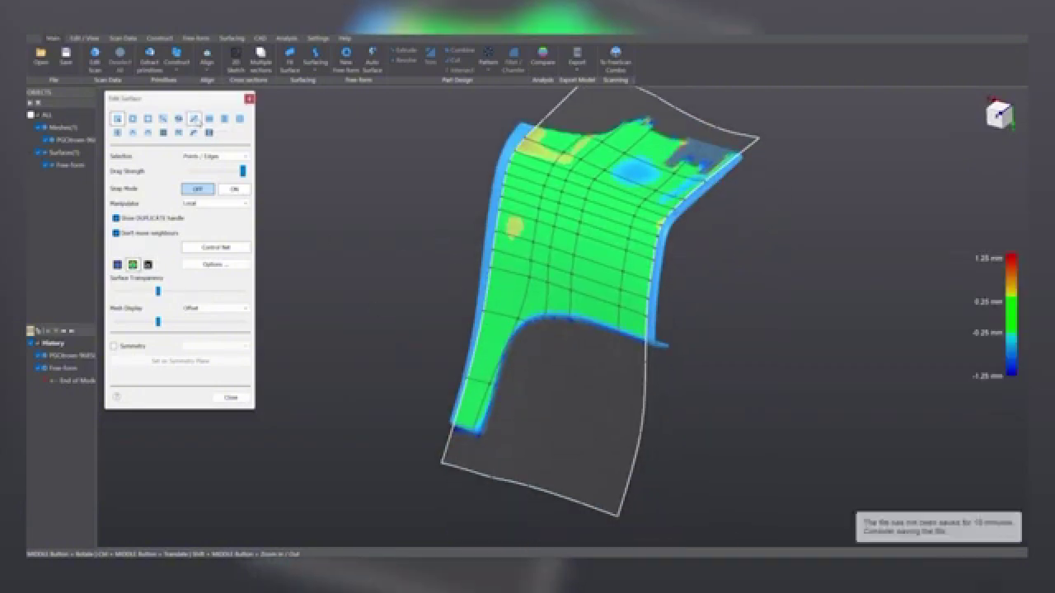
- Extend both long side edges of the surface outward past the scan and finish editing it
{"action": "left_click_drag", "start_coordinate": [650, 384], "coordinate": [671, 401]}
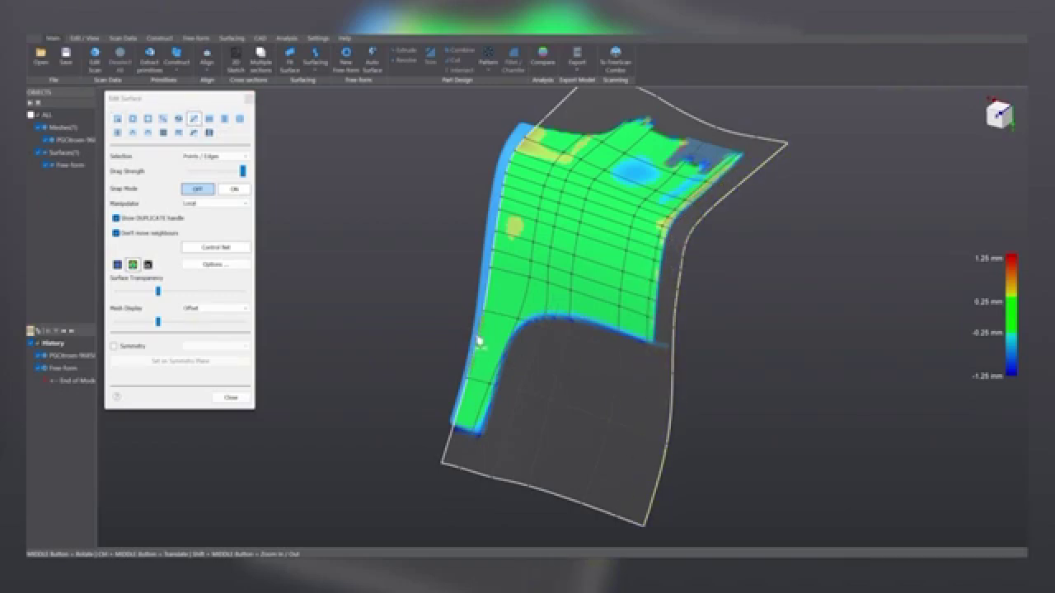
{"action": "left_click_drag", "start_coordinate": [478, 339], "coordinate": [432, 317]}
{"action": "middle_click_drag", "start_coordinate": [577, 383], "coordinate": [777, 402]}
{"action": "left_click", "coordinate": [231, 398]}
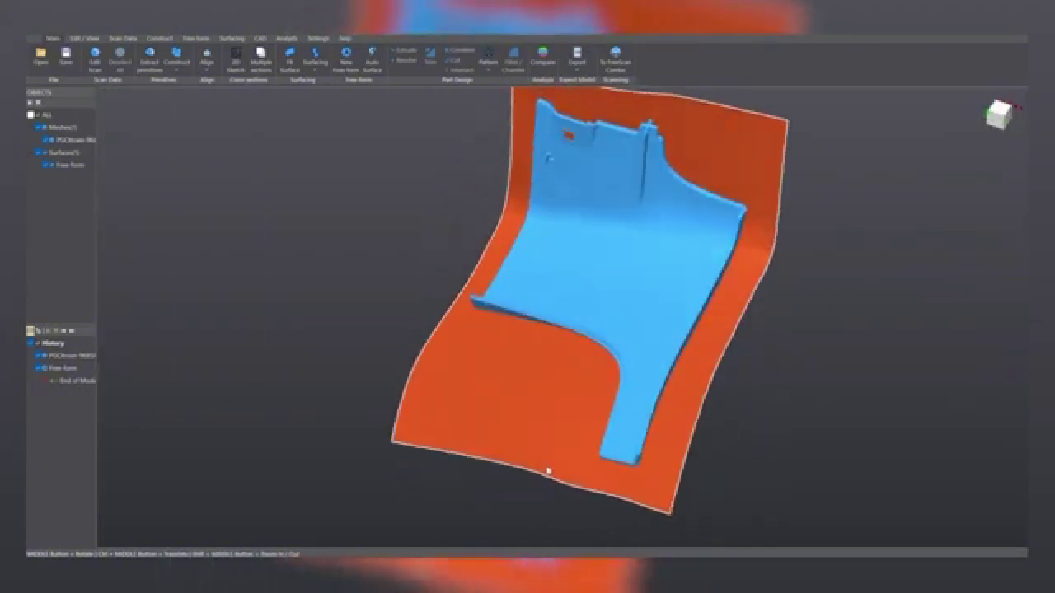
{"action": "middle_click_drag", "start_coordinate": [614, 453], "coordinate": [859, 368]}
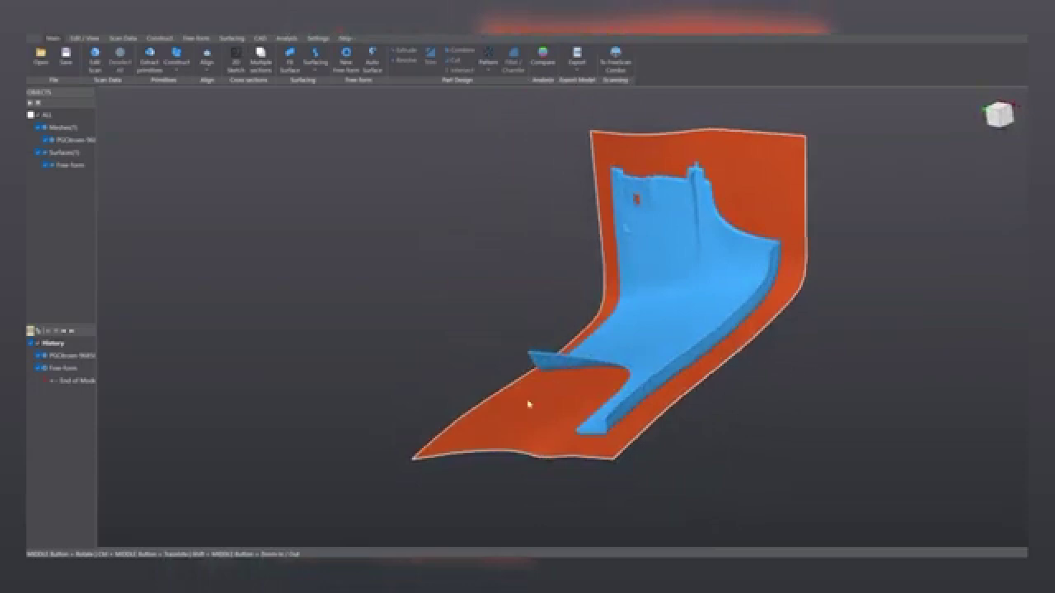
{"action": "middle_click_drag", "start_coordinate": [529, 403], "coordinate": [502, 403]}
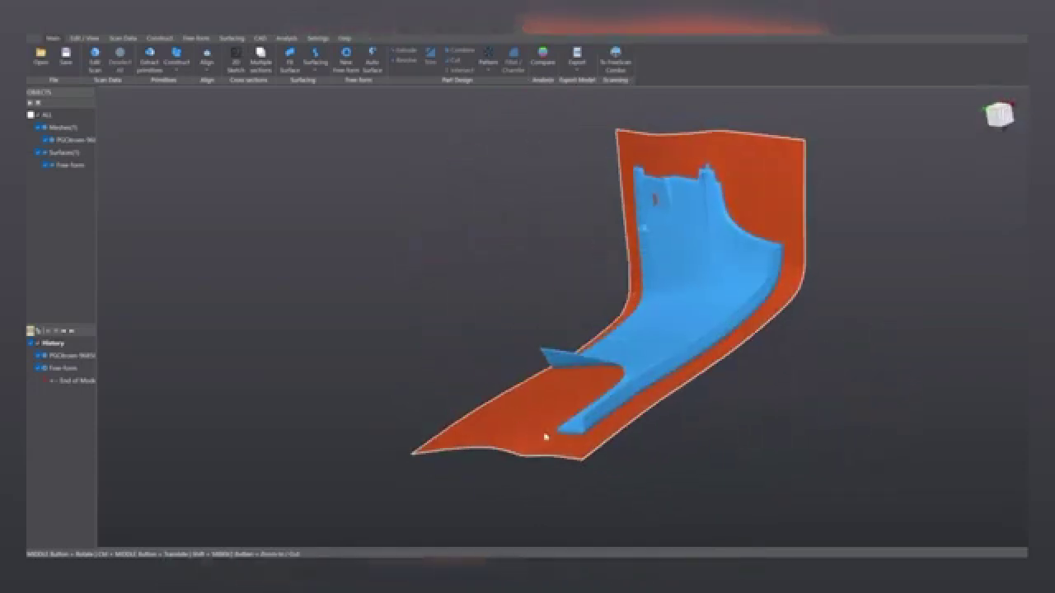
{"action": "middle_click_drag", "start_coordinate": [637, 326], "coordinate": [511, 368]}
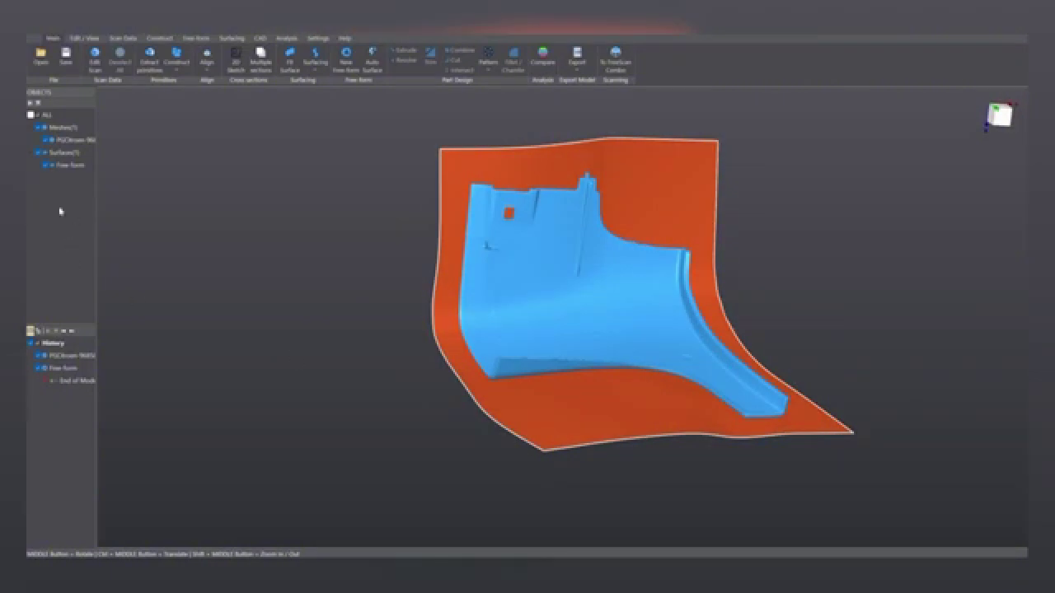
- Hide the finished free-form surface and start a new free-form surface on the leg's side flange with snap mode on
{"action": "left_click", "coordinate": [44, 165]}
{"action": "middle_click_drag", "start_coordinate": [656, 355], "coordinate": [428, 206]}
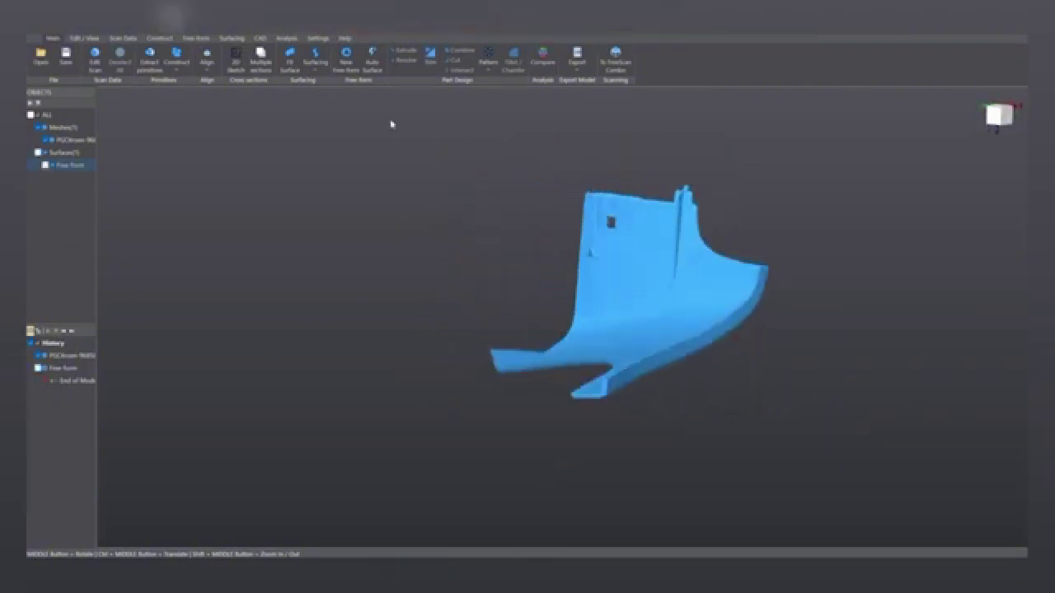
{"action": "left_click", "coordinate": [346, 62]}
{"action": "scroll", "coordinate": [613, 412], "scroll_direction": "up", "scroll_amount": 4}
{"action": "middle_click_drag", "start_coordinate": [612, 412], "coordinate": [429, 371]}
{"action": "middle_click_drag", "start_coordinate": [375, 276], "coordinate": [438, 276]}
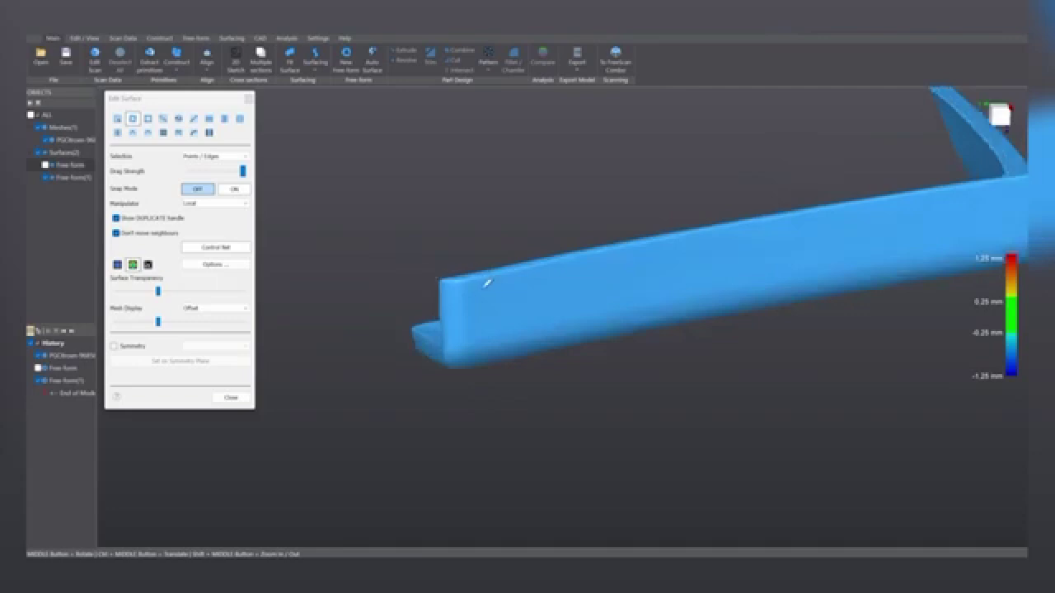
{"action": "left_click", "coordinate": [235, 189]}
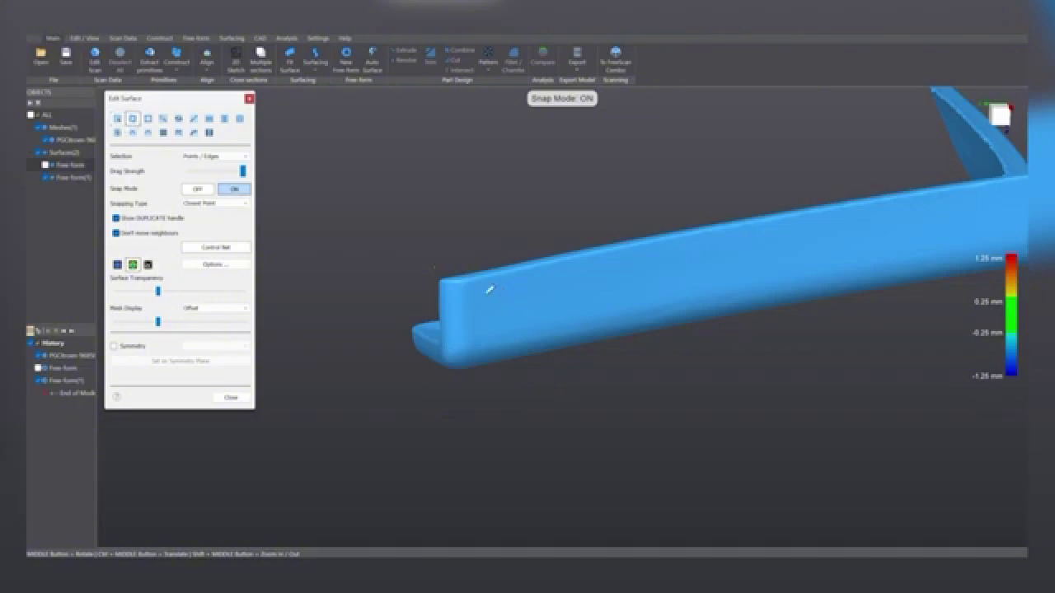
- Draw a four-corner patch on the side flange near the leg's end and display its deviation colour map
{"action": "left_click", "coordinate": [486, 292]}
{"action": "left_click", "coordinate": [490, 330]}
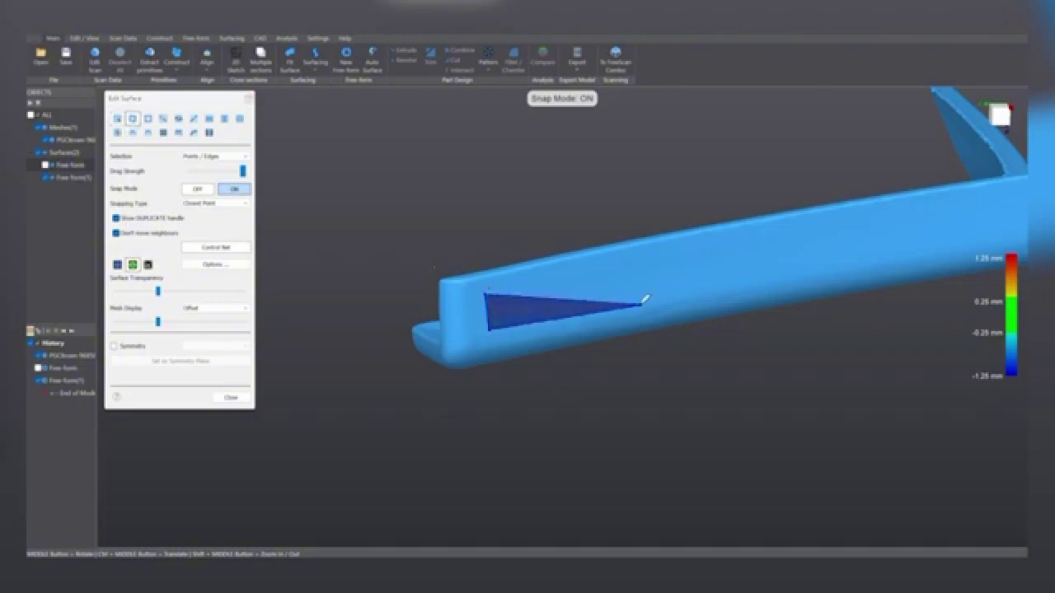
{"action": "left_click", "coordinate": [644, 297]}
{"action": "left_click", "coordinate": [644, 263]}
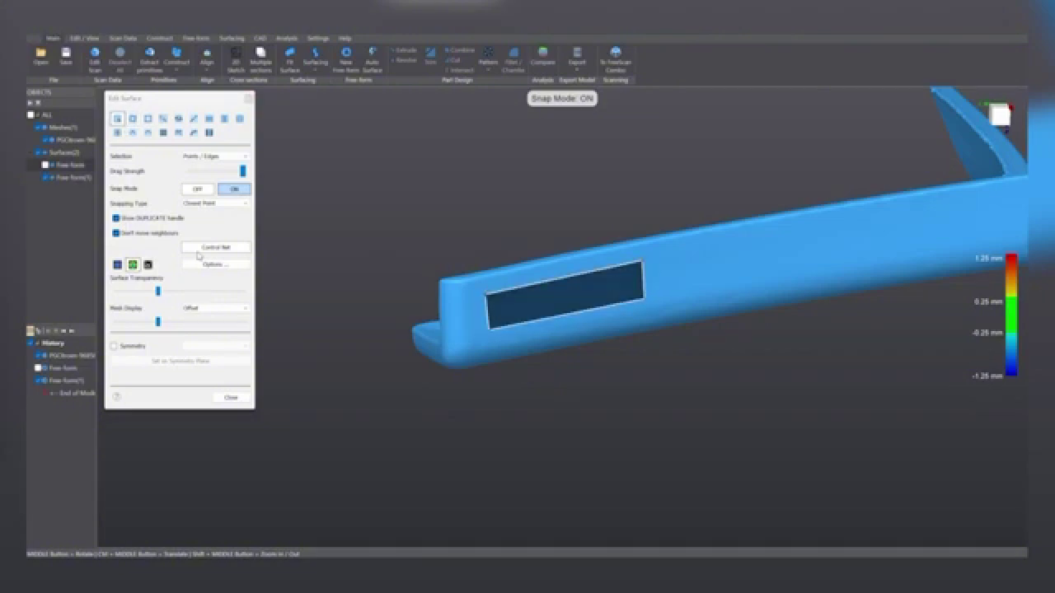
{"action": "left_click", "coordinate": [148, 264]}
{"action": "left_click", "coordinate": [133, 264]}
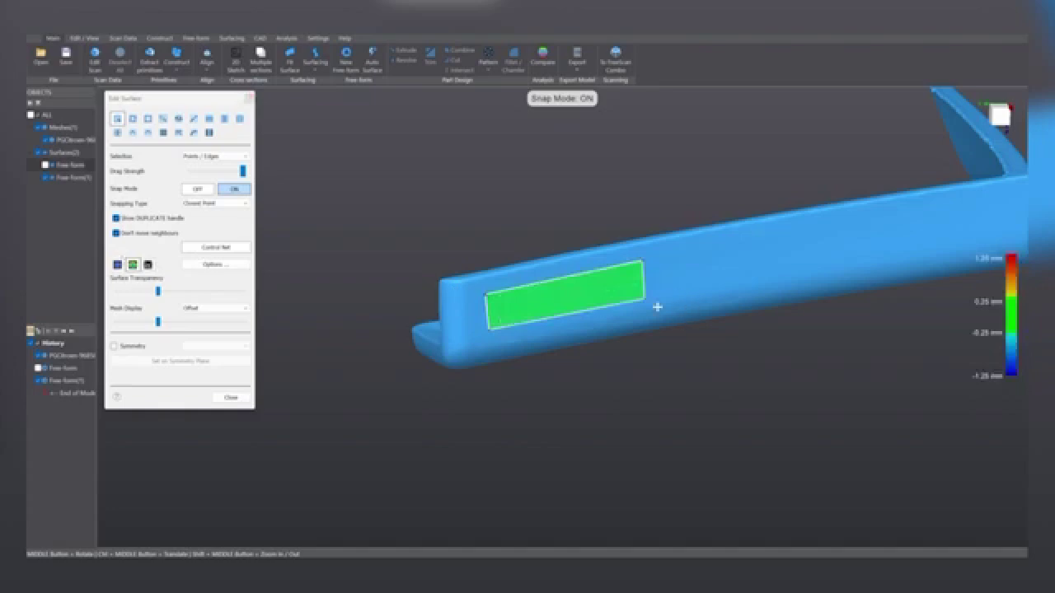
- Extend the patch along the side flange in four successive segments, following the curve up to the flange's far end
{"action": "middle_click_drag", "start_coordinate": [657, 307], "coordinate": [390, 365]}
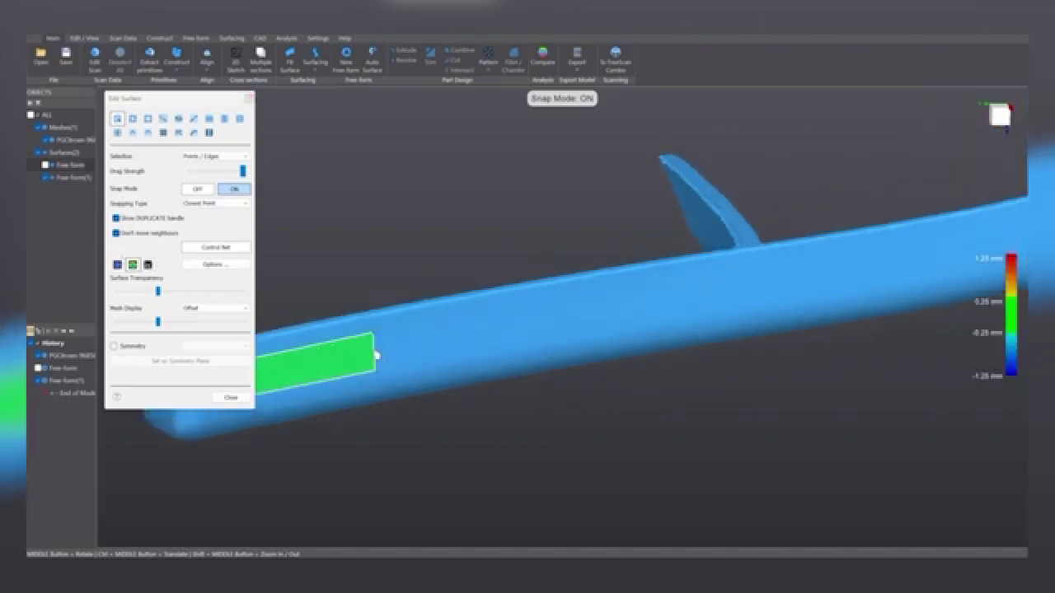
{"action": "left_click_drag", "start_coordinate": [374, 353], "coordinate": [618, 306]}
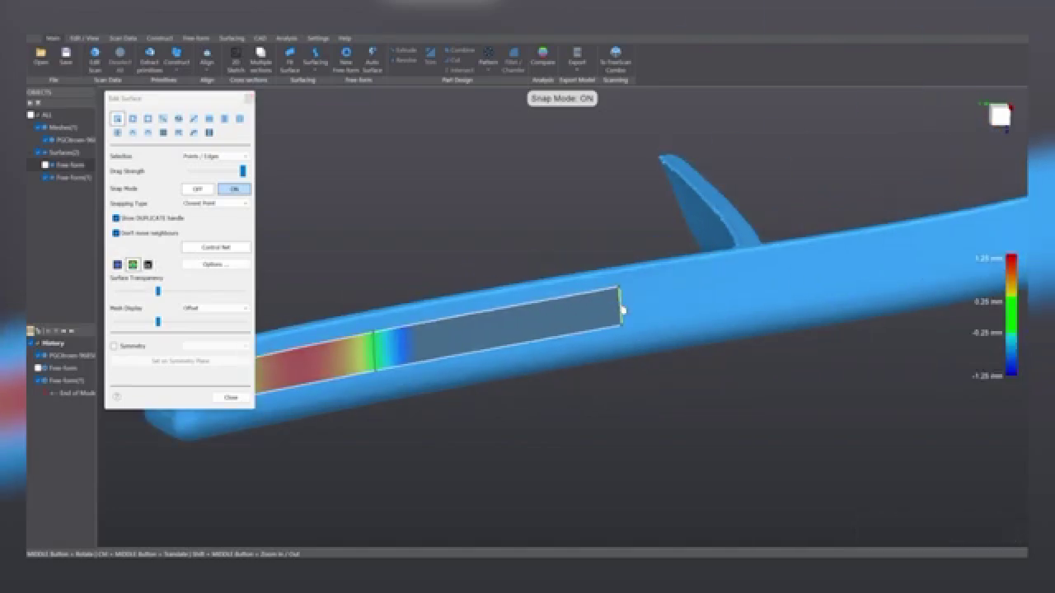
{"action": "middle_click_drag", "start_coordinate": [617, 306], "coordinate": [417, 365]}
{"action": "left_click_drag", "start_coordinate": [379, 346], "coordinate": [683, 294]}
{"action": "middle_click_drag", "start_coordinate": [683, 294], "coordinate": [418, 348]}
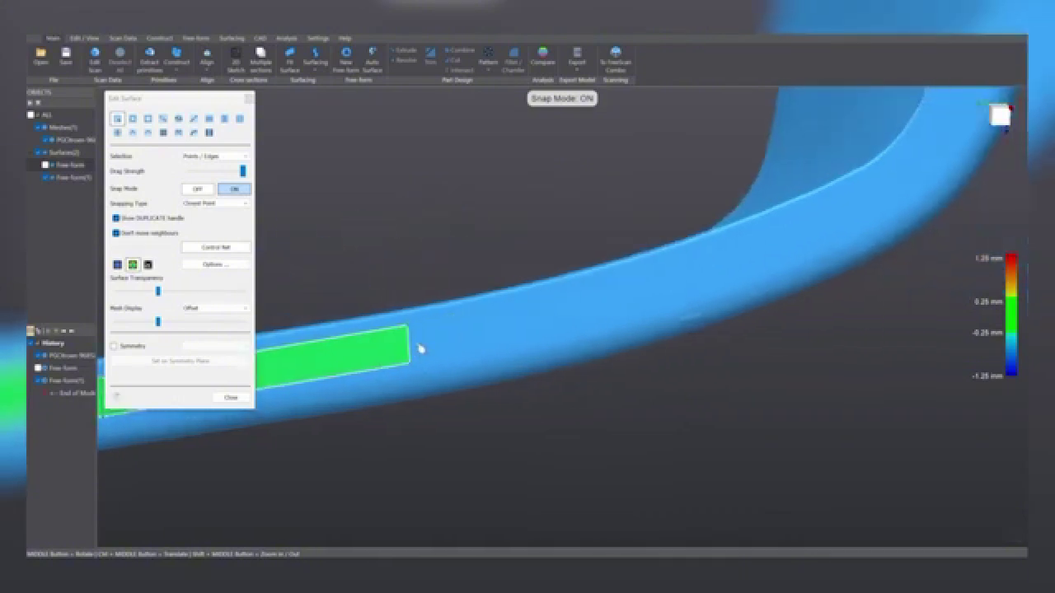
{"action": "left_click_drag", "start_coordinate": [410, 347], "coordinate": [918, 202]}
{"action": "middle_click_drag", "start_coordinate": [918, 203], "coordinate": [660, 364]}
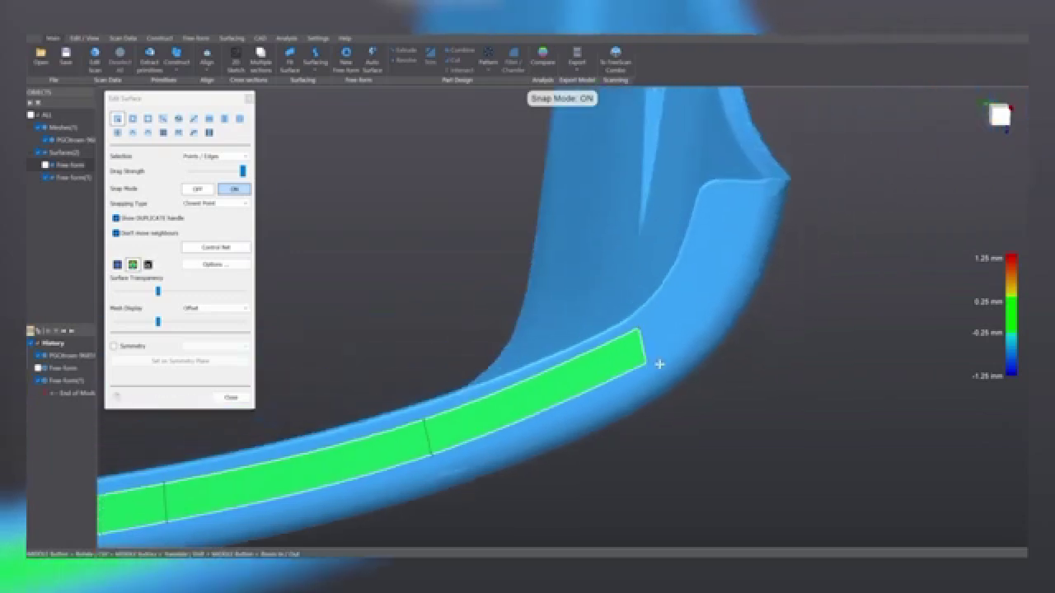
{"action": "left_click_drag", "start_coordinate": [650, 364], "coordinate": [753, 212]}
{"action": "scroll", "coordinate": [732, 308], "scroll_direction": "down", "scroll_amount": 5}
- Check the flange strip with zebra stripes and finish editing it
{"action": "middle_click_drag", "start_coordinate": [346, 346], "coordinate": [606, 304], "text": "ctrl"}
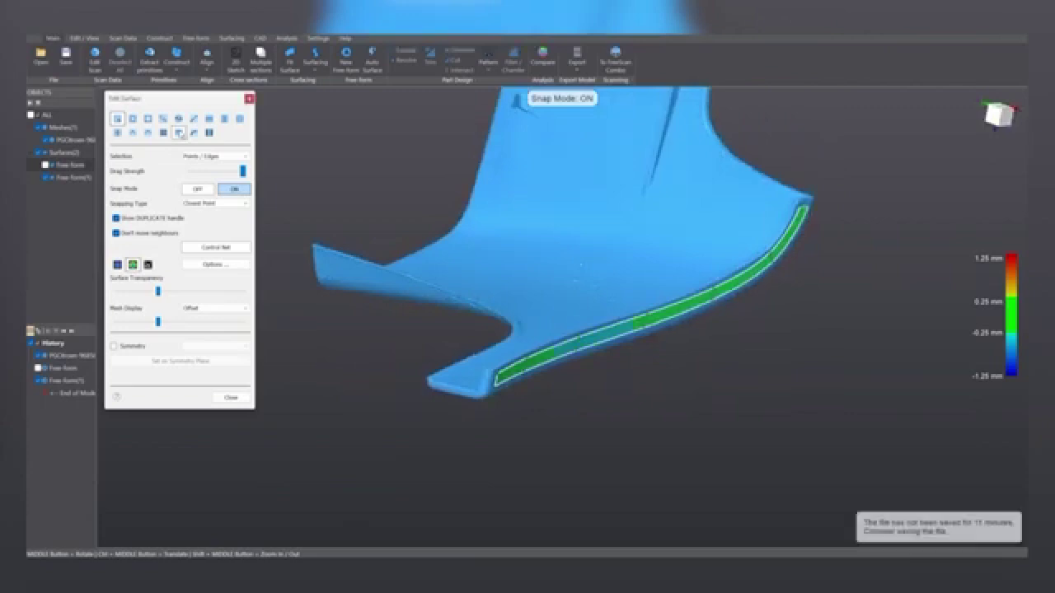
{"action": "left_click", "coordinate": [147, 265]}
{"action": "middle_click_drag", "start_coordinate": [299, 321], "coordinate": [567, 410]}
{"action": "left_click", "coordinate": [231, 397]}
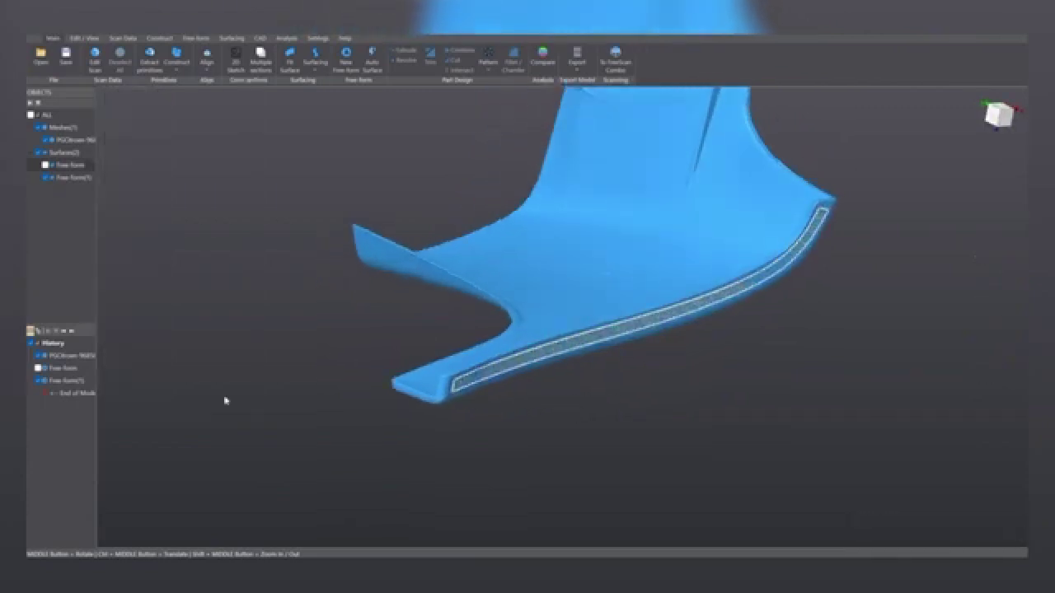
{"action": "middle_click_drag", "start_coordinate": [226, 401], "coordinate": [594, 381]}
{"action": "scroll", "coordinate": [321, 358], "scroll_direction": "up", "scroll_amount": 2}
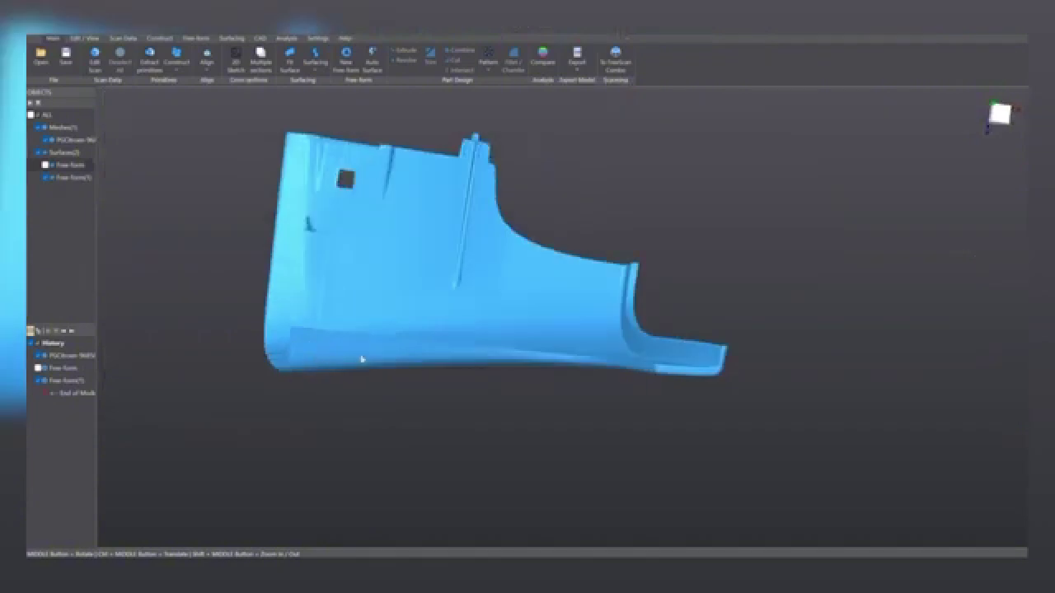
- Reopen the leg's flange strip with its deviation map and extend all four edges beyond the flange, then finish editing
{"action": "middle_click_drag", "start_coordinate": [719, 360], "coordinate": [478, 399]}
{"action": "double_click", "coordinate": [548, 377]}
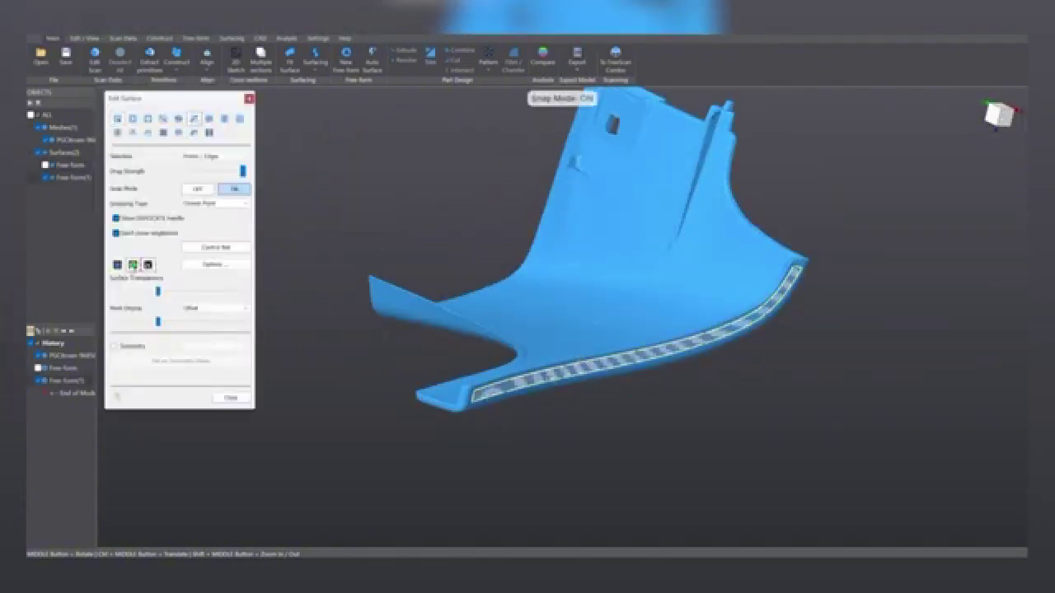
{"action": "left_click", "coordinate": [132, 264]}
{"action": "left_click_drag", "start_coordinate": [624, 356], "coordinate": [617, 338]}
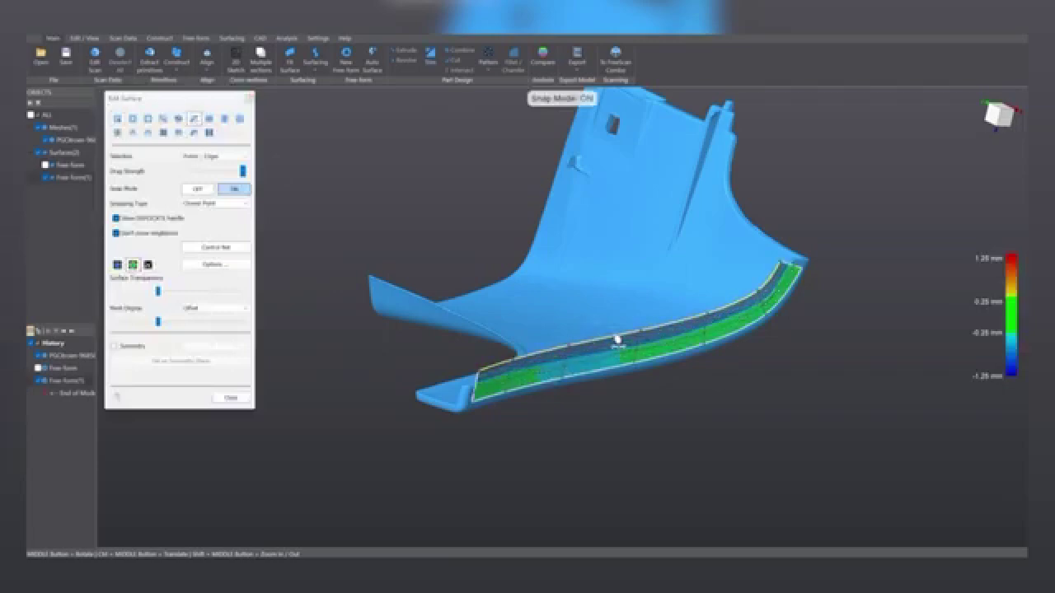
{"action": "left_click_drag", "start_coordinate": [733, 337], "coordinate": [739, 362]}
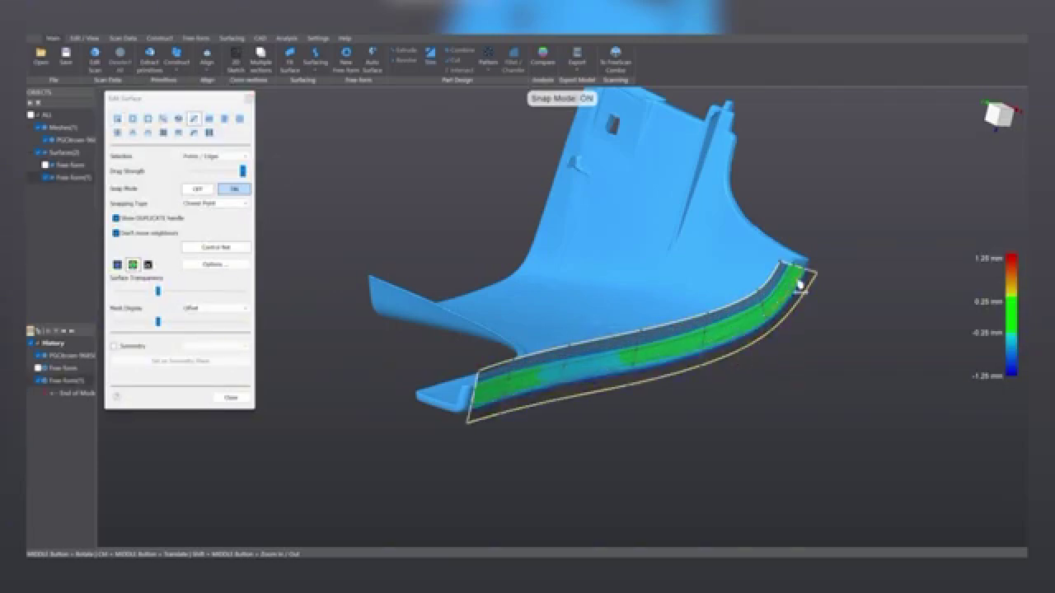
{"action": "left_click_drag", "start_coordinate": [815, 279], "coordinate": [830, 250]}
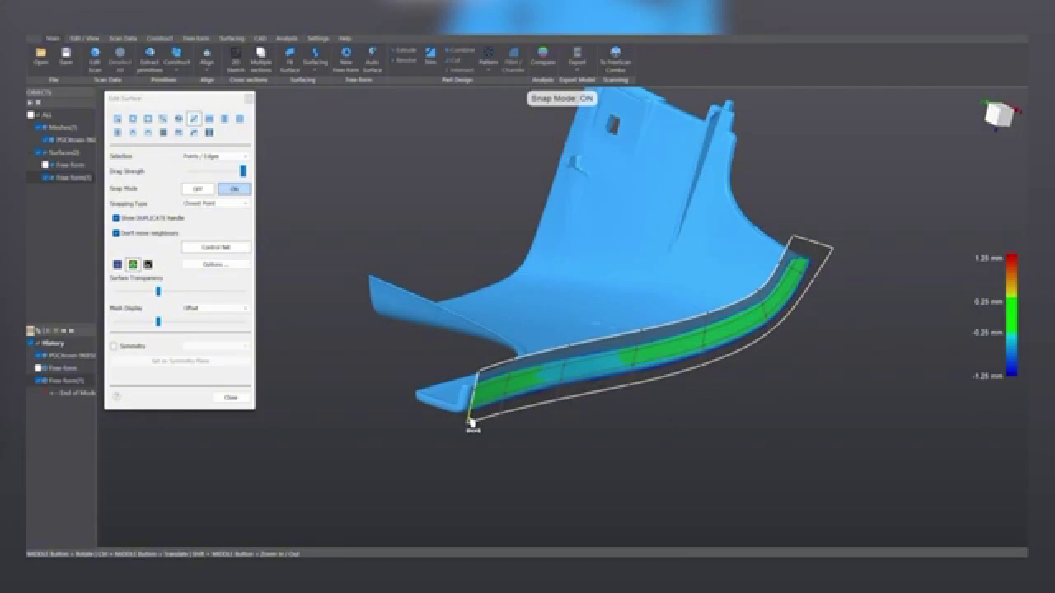
{"action": "left_click_drag", "start_coordinate": [472, 424], "coordinate": [442, 429]}
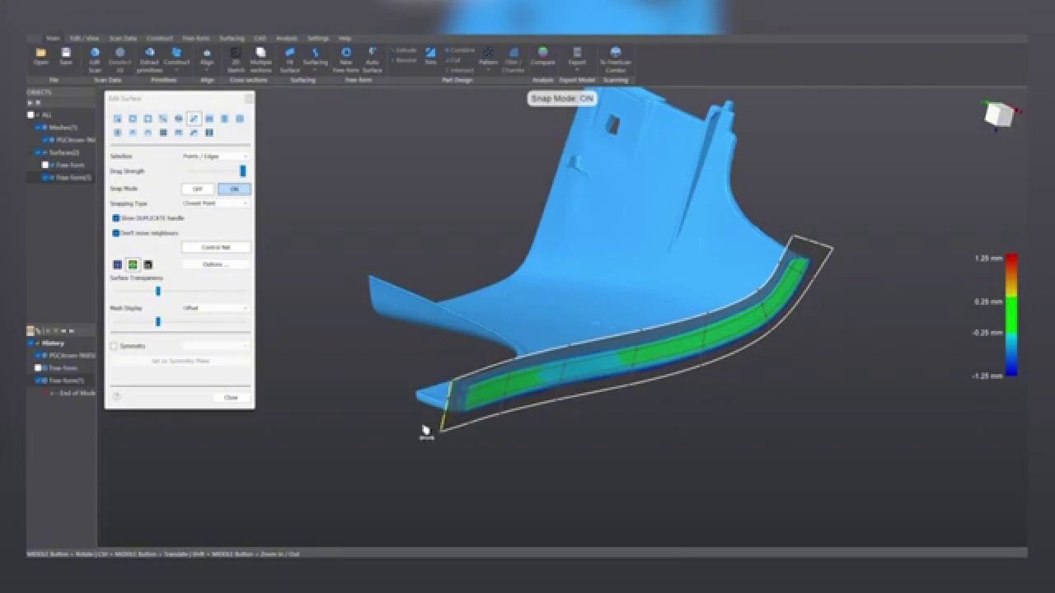
{"action": "left_click", "coordinate": [231, 398]}
- Hide the leg flange surface and draw a new four-corner free-form patch on the wide end of the long lower flange, showing its deviation map
{"action": "middle_click_drag", "start_coordinate": [403, 487], "coordinate": [651, 423]}
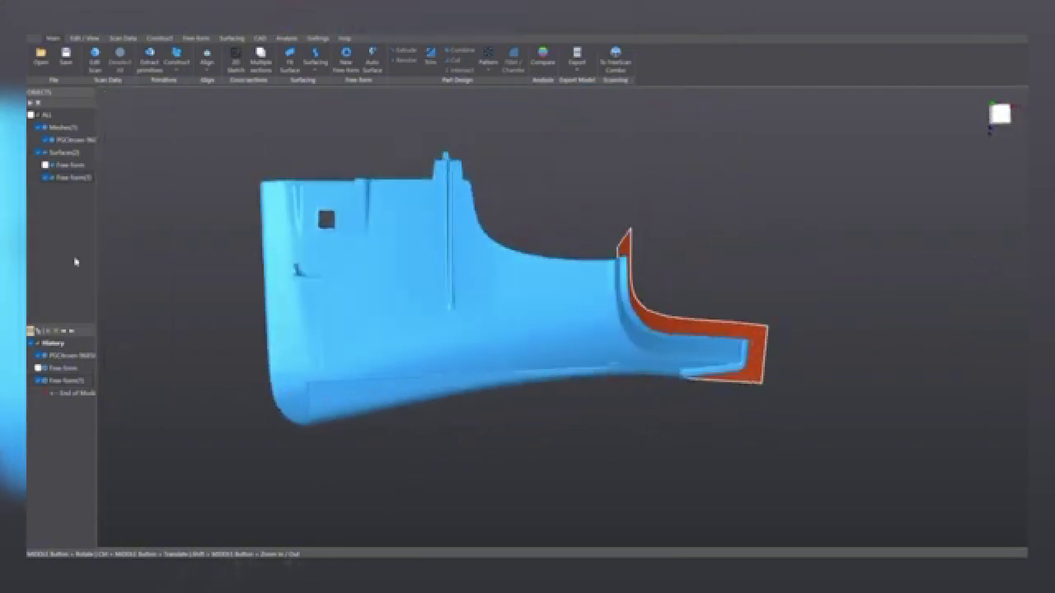
{"action": "left_click", "coordinate": [46, 178]}
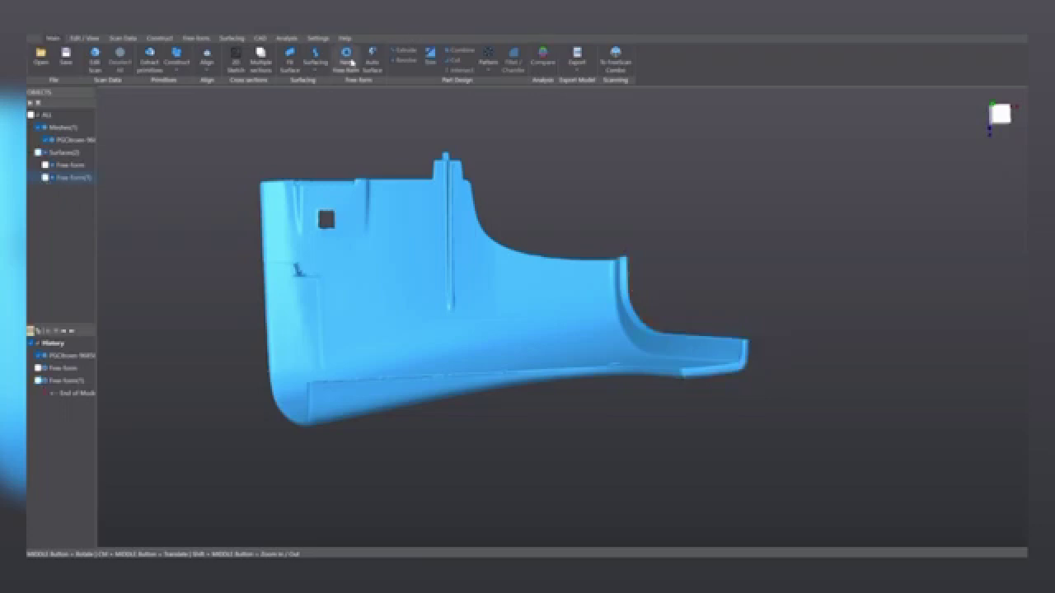
{"action": "left_click", "coordinate": [345, 58]}
{"action": "scroll", "coordinate": [400, 303], "scroll_direction": "up", "scroll_amount": 5}
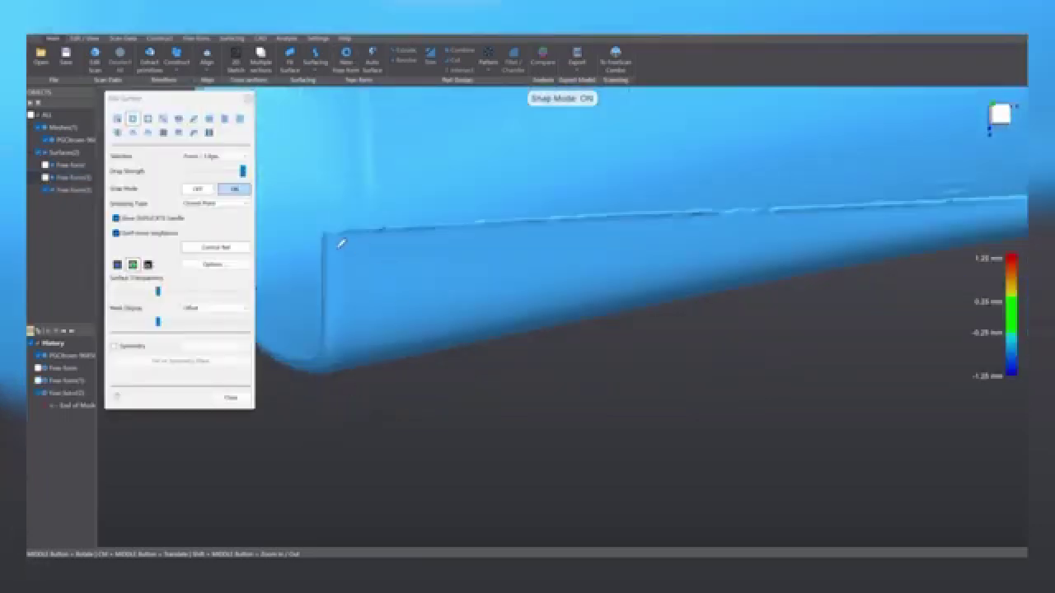
{"action": "mouse_move", "coordinate": [355, 254]}
{"action": "left_mouse_down"}
{"action": "mouse_move", "coordinate": [351, 328]}
{"action": "mouse_move", "coordinate": [501, 295]}
{"action": "mouse_move", "coordinate": [503, 239]}
{"action": "mouse_move", "coordinate": [485, 256]}
{"action": "left_mouse_up"}
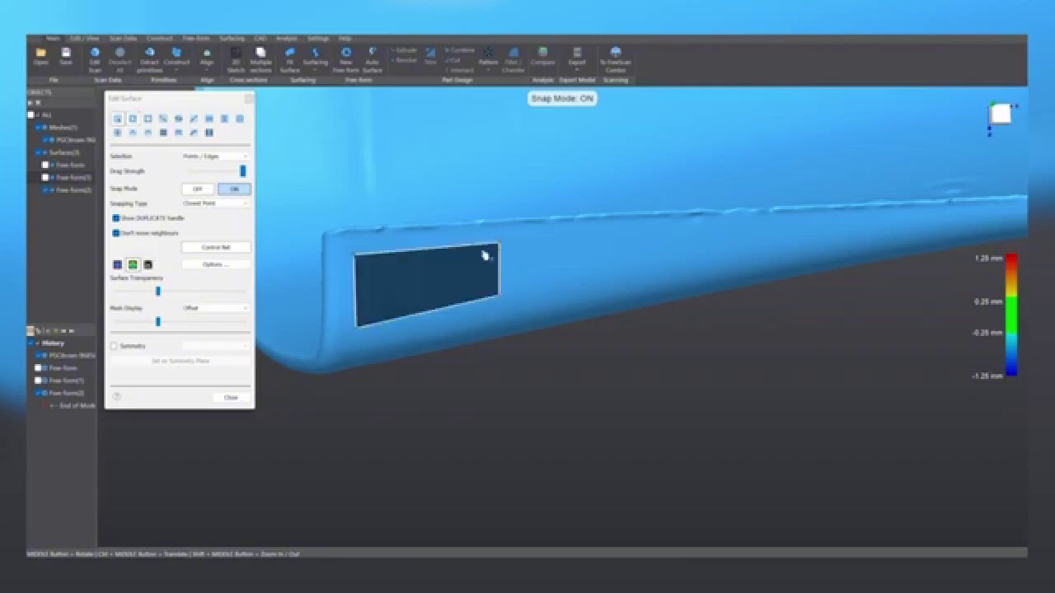
{"action": "left_click", "coordinate": [149, 267]}
{"action": "left_click", "coordinate": [135, 267]}
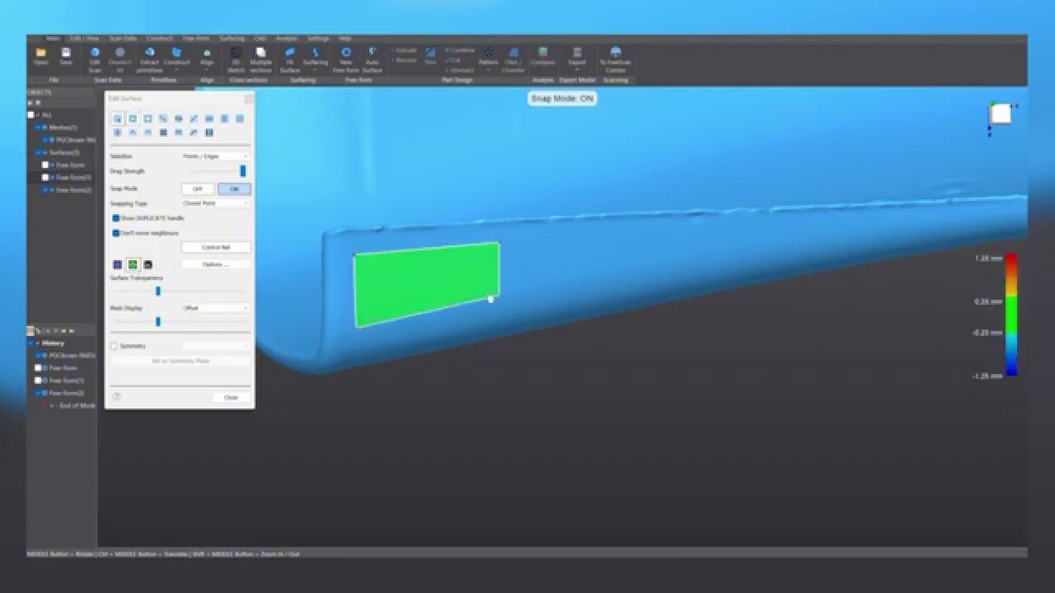
- Extend the patch along the long lower flange in six successive segments, following its curve to the narrow end near the leg
{"action": "left_click_drag", "start_coordinate": [499, 272], "coordinate": [706, 289]}
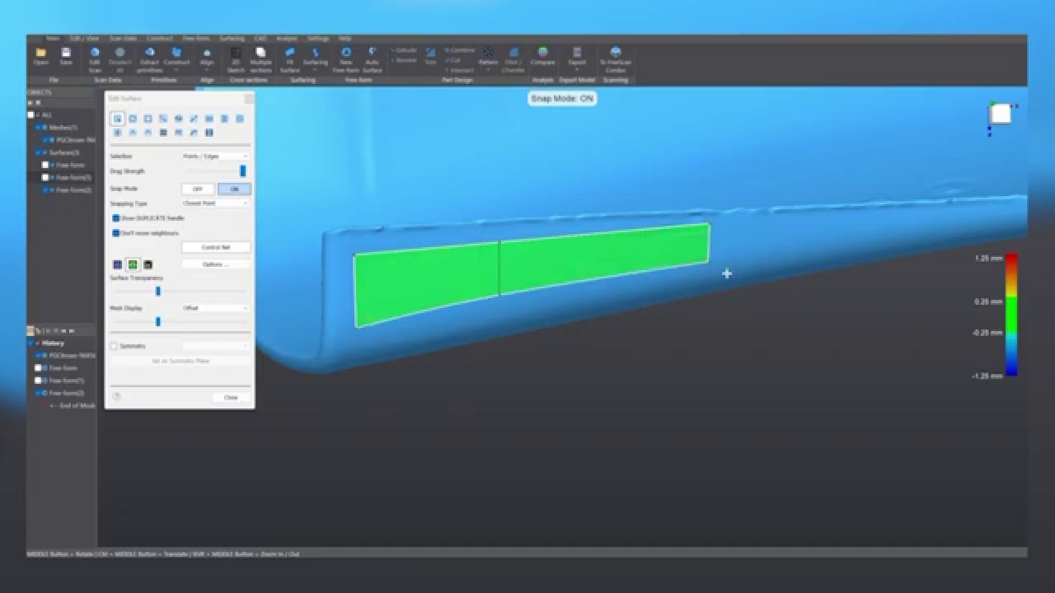
{"action": "middle_click_drag", "start_coordinate": [725, 273], "coordinate": [316, 382]}
{"action": "left_click_drag", "start_coordinate": [292, 361], "coordinate": [586, 346]}
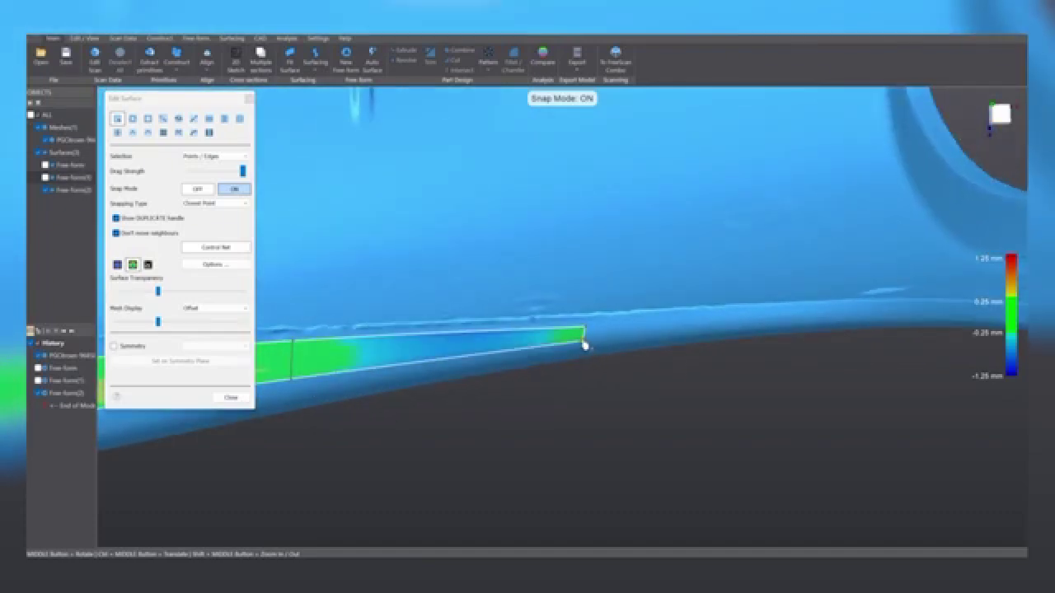
{"action": "middle_click_drag", "start_coordinate": [586, 343], "coordinate": [495, 323]}
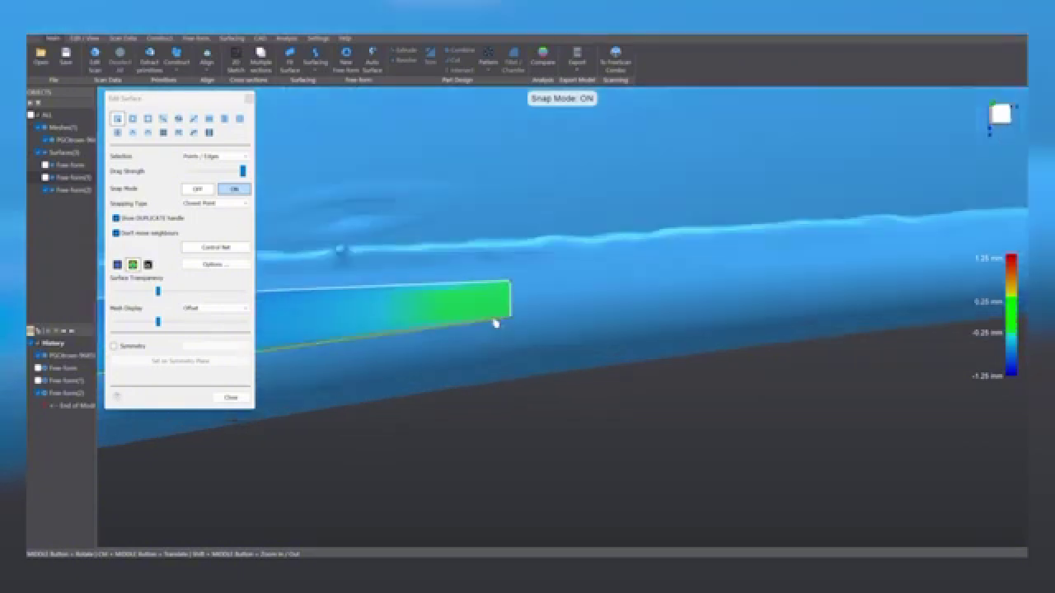
{"action": "left_click_drag", "start_coordinate": [514, 304], "coordinate": [954, 267]}
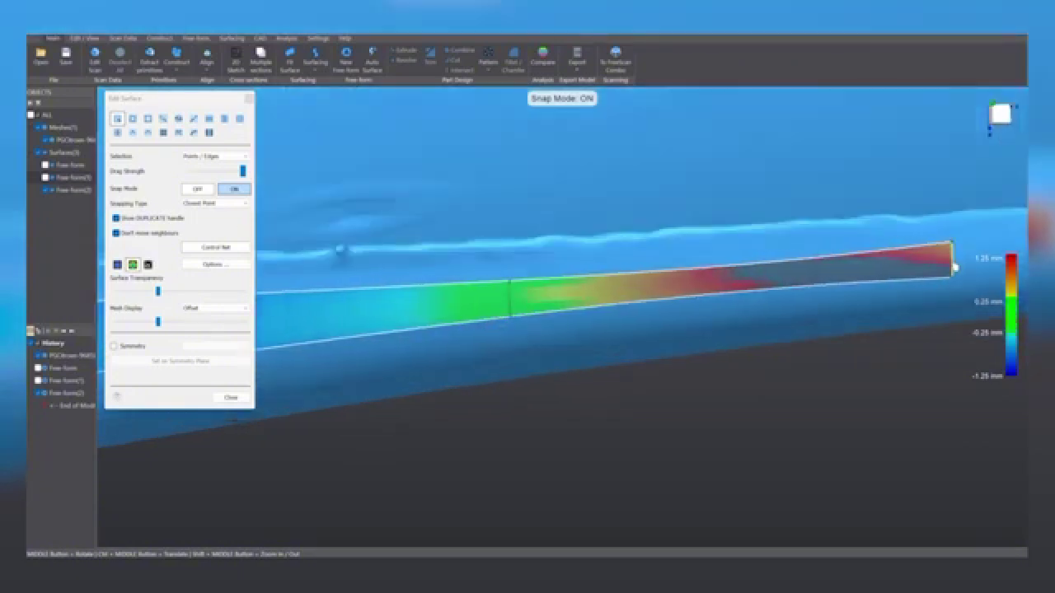
{"action": "middle_click_drag", "start_coordinate": [895, 301], "coordinate": [357, 391], "text": "ctrl"}
{"action": "left_click_drag", "start_coordinate": [416, 353], "coordinate": [897, 322]}
{"action": "middle_click_drag", "start_coordinate": [804, 347], "coordinate": [313, 386], "text": "ctrl"}
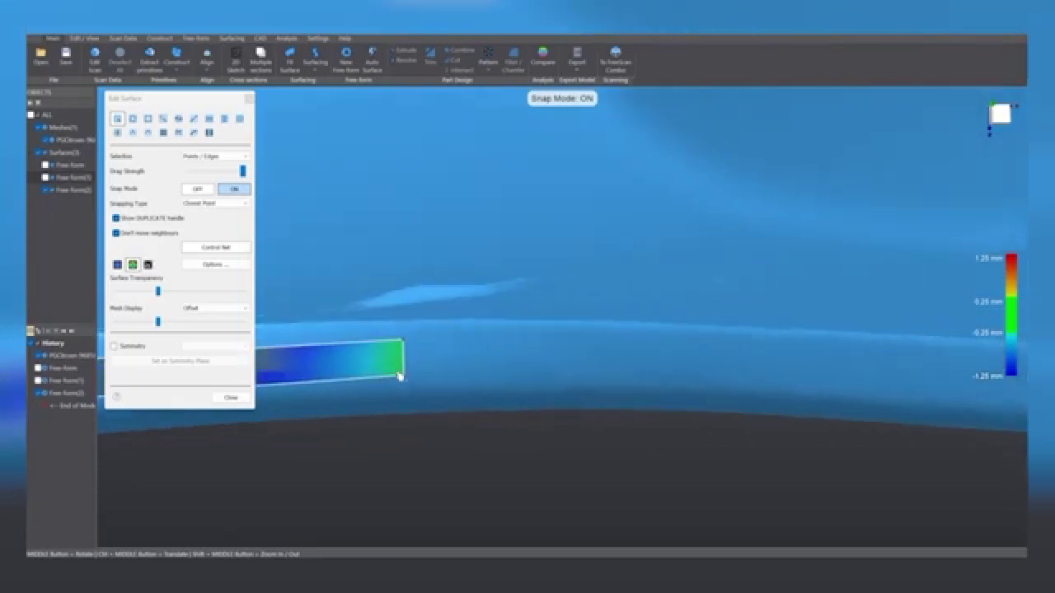
{"action": "left_click_drag", "start_coordinate": [404, 359], "coordinate": [827, 368]}
{"action": "middle_click_drag", "start_coordinate": [871, 379], "coordinate": [515, 311], "text": "ctrl"}
{"action": "left_click_drag", "start_coordinate": [483, 302], "coordinate": [722, 321]}
- Insert a division across the most deviating segment of the lower flange strip and move its points to fit the scan
{"action": "scroll", "coordinate": [686, 355], "scroll_direction": "down", "scroll_amount": 4}
{"action": "scroll", "coordinate": [633, 390], "scroll_direction": "down", "scroll_amount": 2}
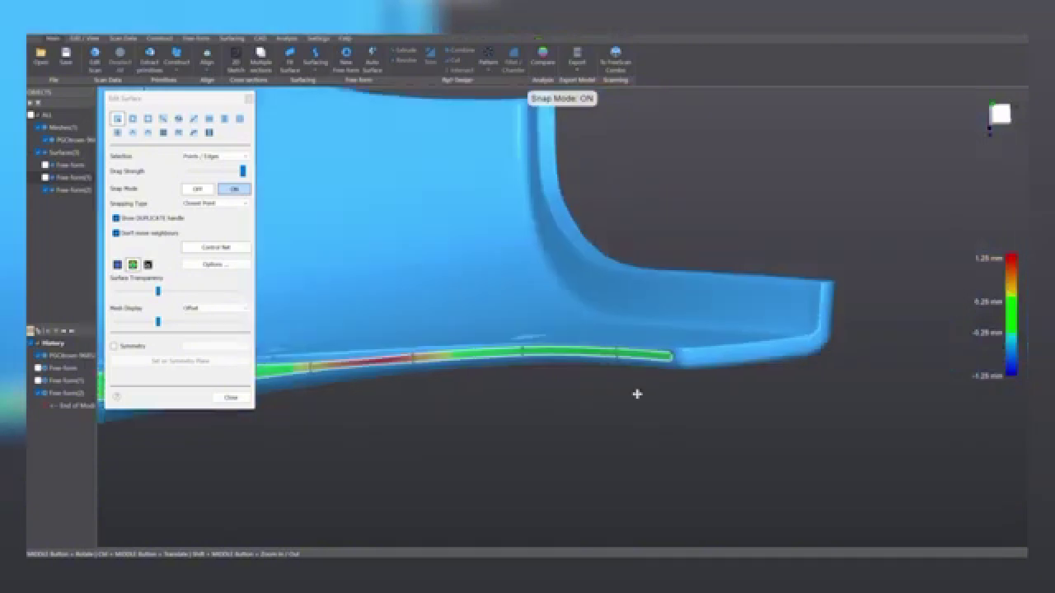
{"action": "scroll", "coordinate": [401, 380], "scroll_direction": "up", "scroll_amount": 5}
{"action": "scroll", "coordinate": [524, 315], "scroll_direction": "up", "scroll_amount": 2}
{"action": "left_click", "coordinate": [536, 305]}
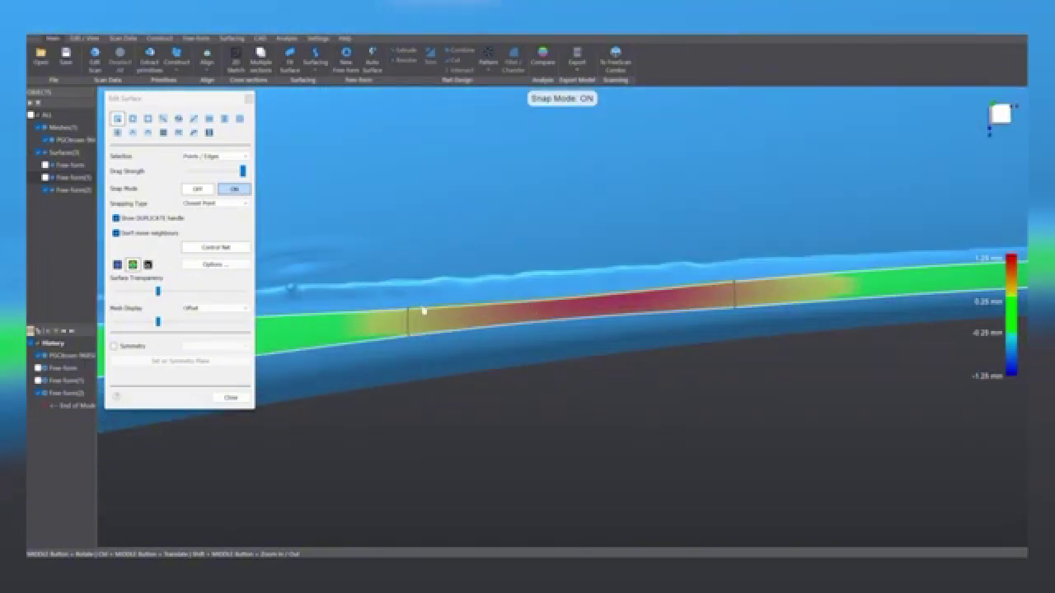
{"action": "left_click", "coordinate": [117, 132]}
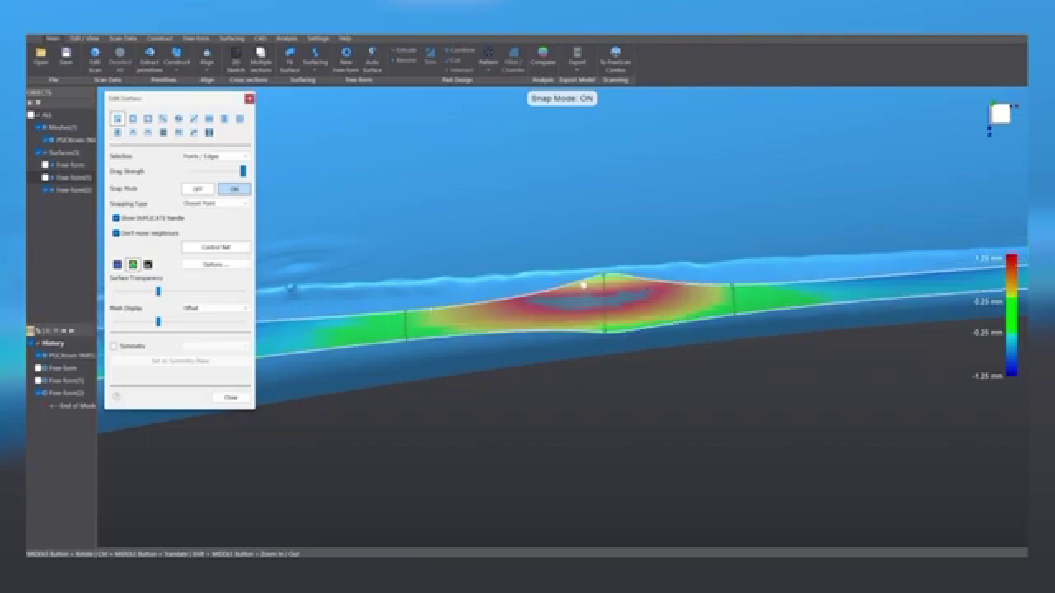
{"action": "left_click_drag", "start_coordinate": [604, 280], "coordinate": [599, 340]}
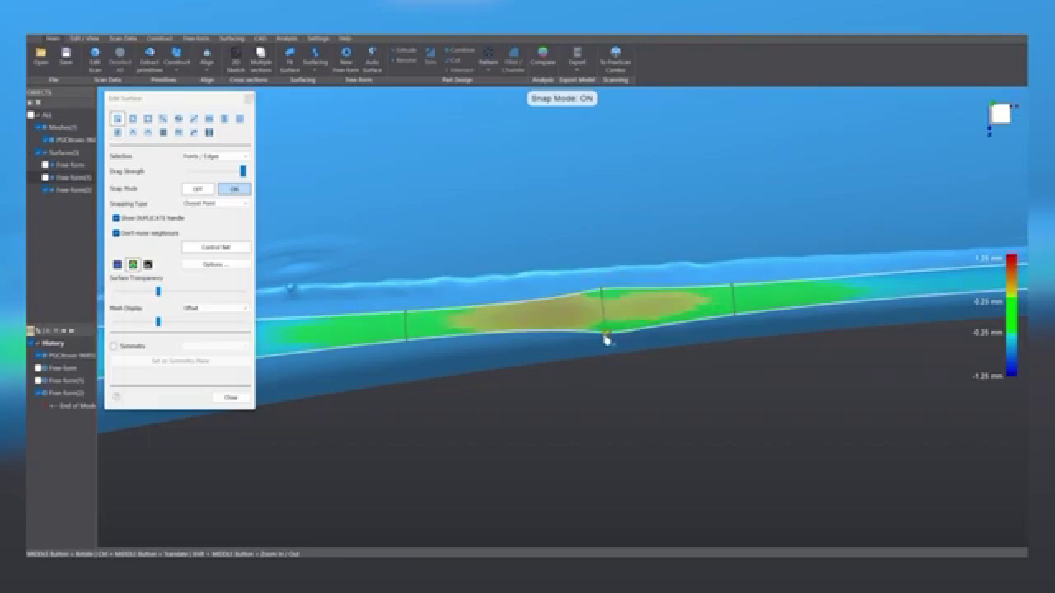
- Reposition the division lines in the middle of the lower flange strip to even out the deviation
{"action": "middle_click_drag", "start_coordinate": [603, 325], "coordinate": [709, 321]}
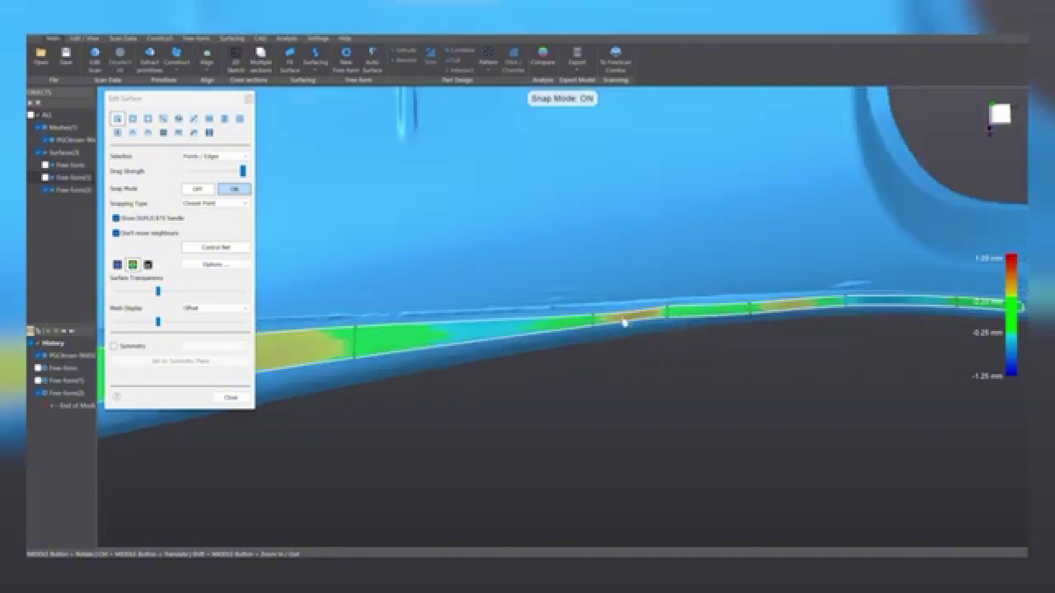
{"action": "middle_click_drag", "start_coordinate": [624, 321], "coordinate": [598, 327]}
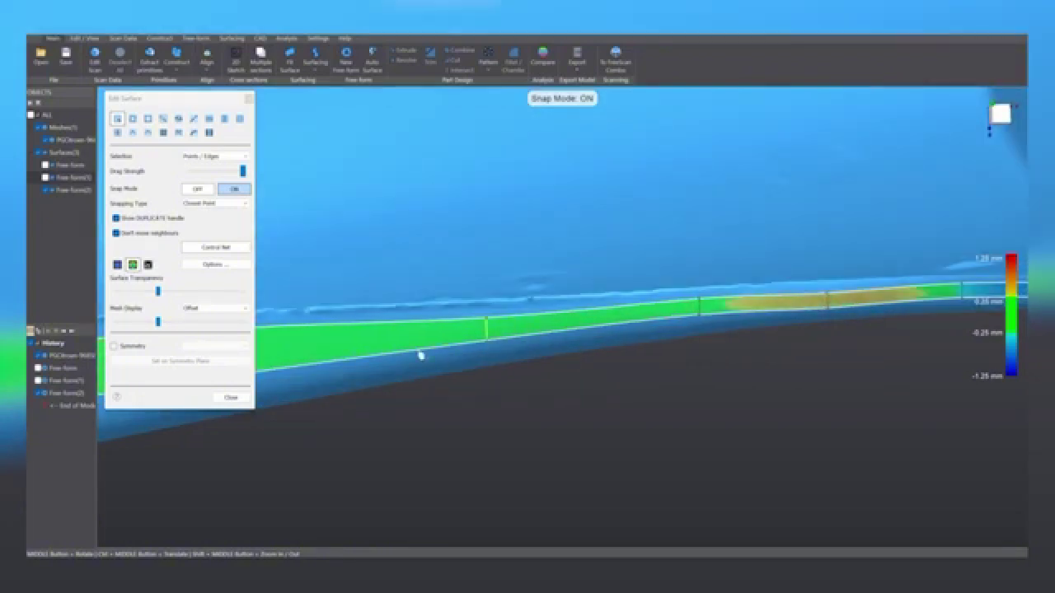
{"action": "middle_click_drag", "start_coordinate": [421, 354], "coordinate": [697, 301]}
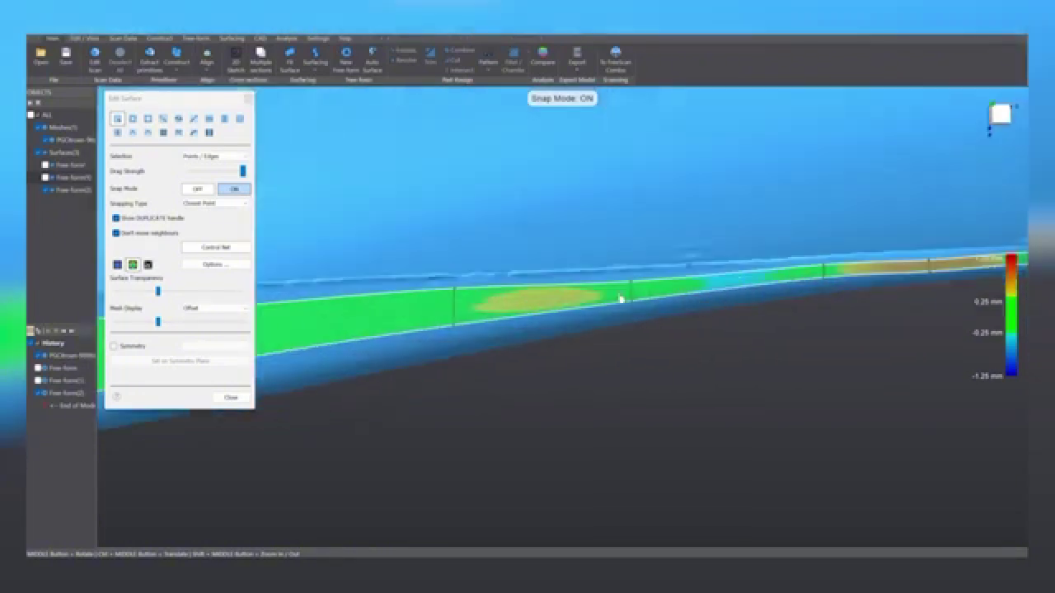
{"action": "left_click_drag", "start_coordinate": [631, 302], "coordinate": [628, 283]}
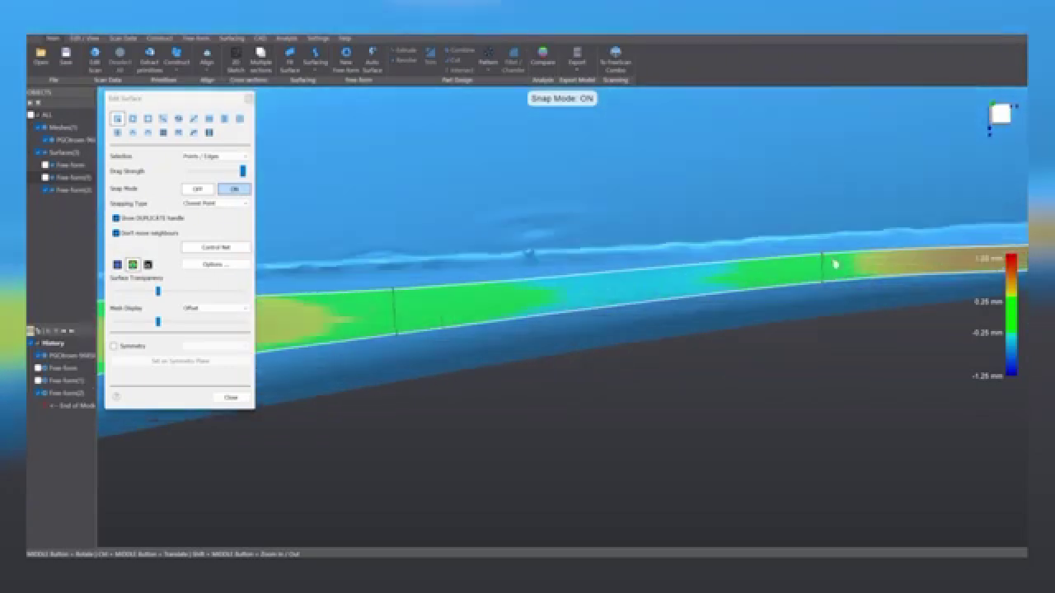
{"action": "left_click_drag", "start_coordinate": [823, 257], "coordinate": [814, 274]}
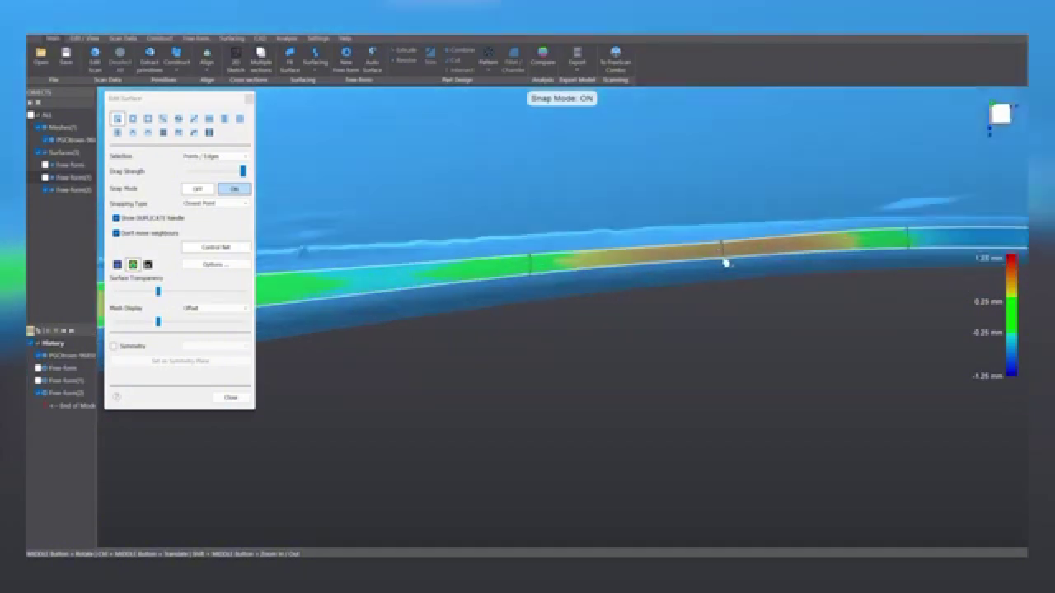
- Adjust the remaining divisions toward the narrow end of the strip so the surface follows the scan more closely
{"action": "middle_click_drag", "start_coordinate": [730, 266], "coordinate": [622, 268]}
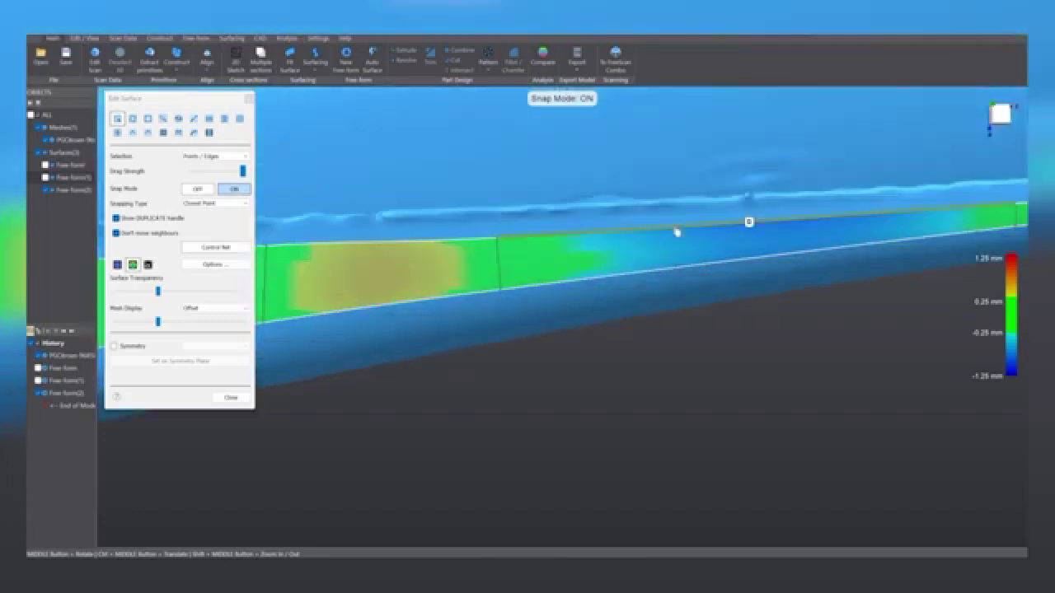
{"action": "left_click", "coordinate": [675, 231]}
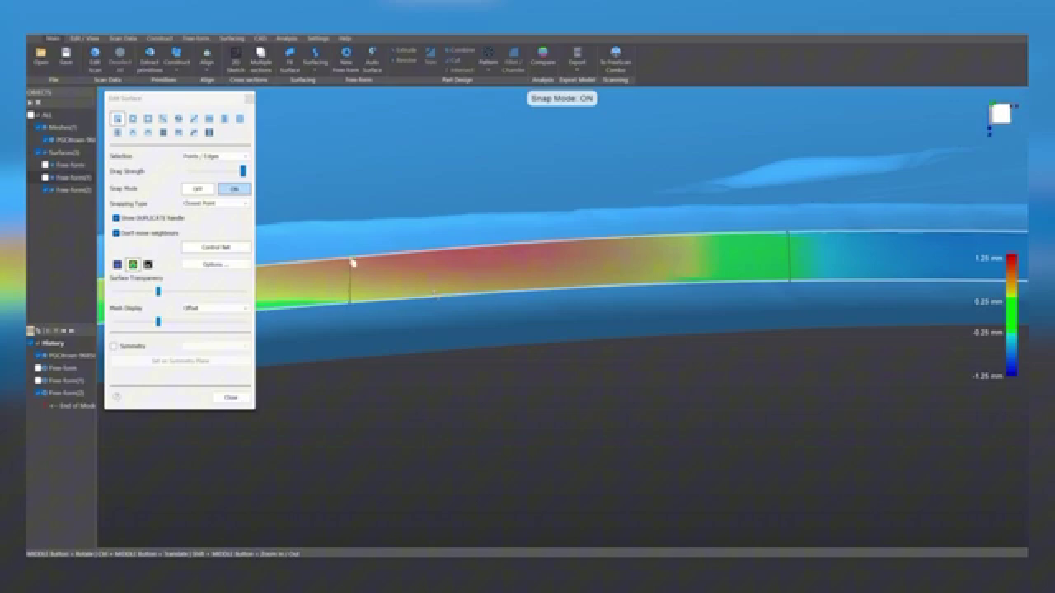
{"action": "left_click_drag", "start_coordinate": [353, 262], "coordinate": [285, 285]}
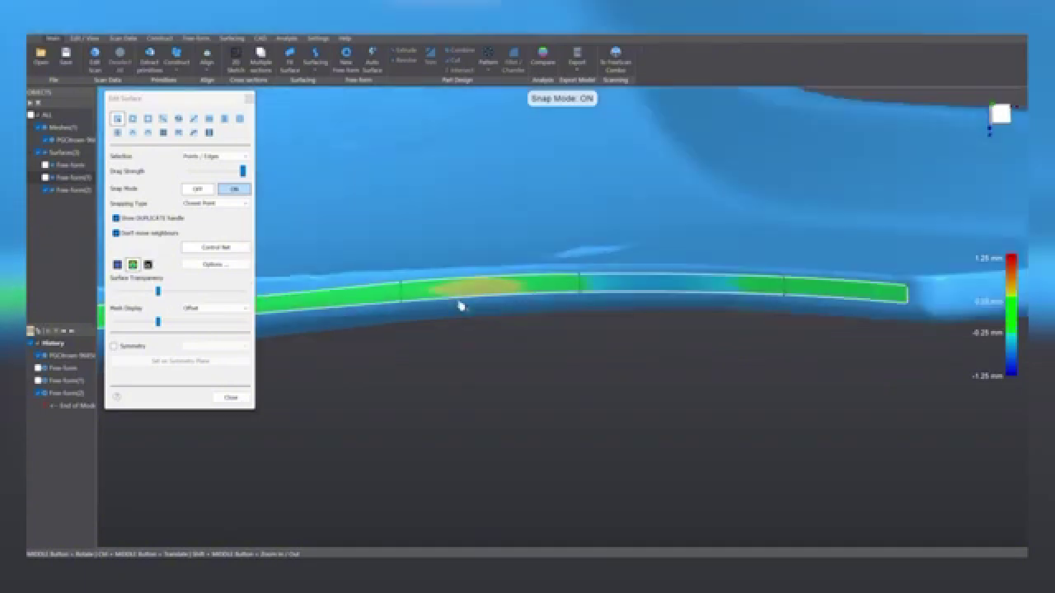
{"action": "left_click_drag", "start_coordinate": [402, 293], "coordinate": [379, 293]}
{"action": "left_click_drag", "start_coordinate": [578, 287], "coordinate": [569, 283]}
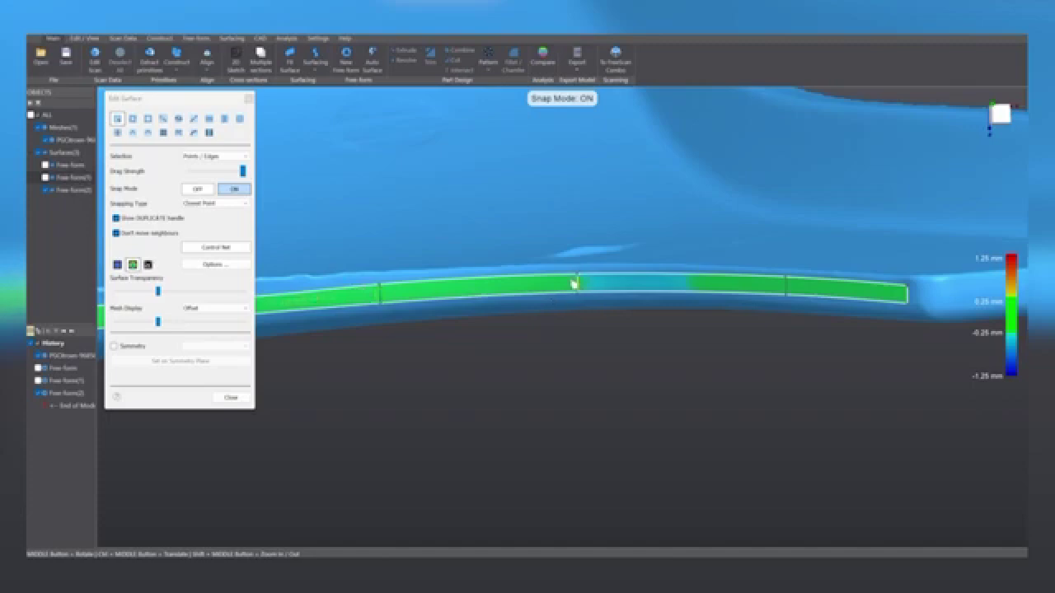
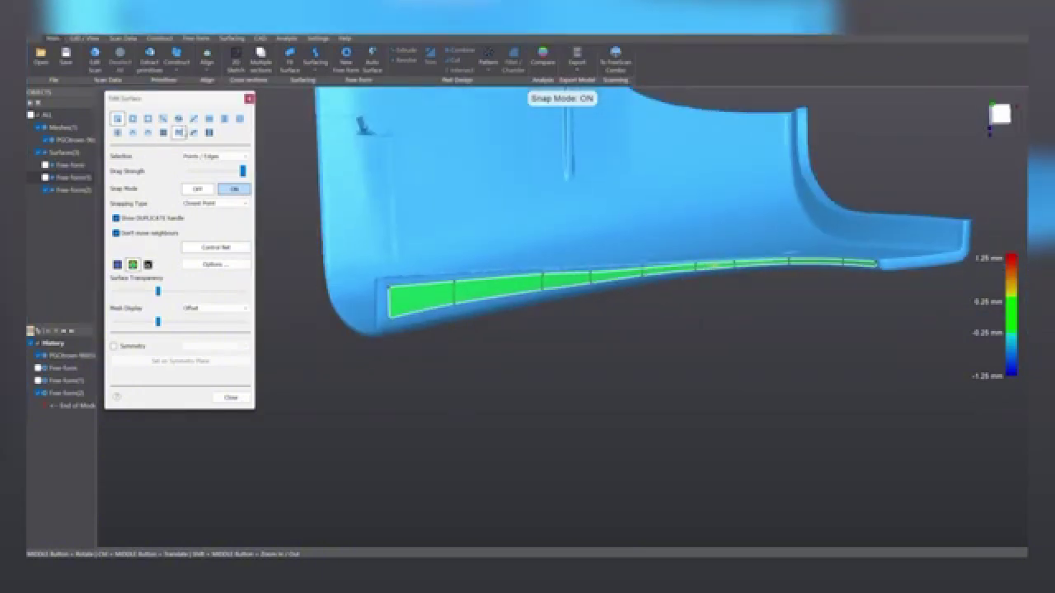
- Check the lower flange strip with zebra stripes and finish editing it
{"action": "left_click", "coordinate": [148, 264]}
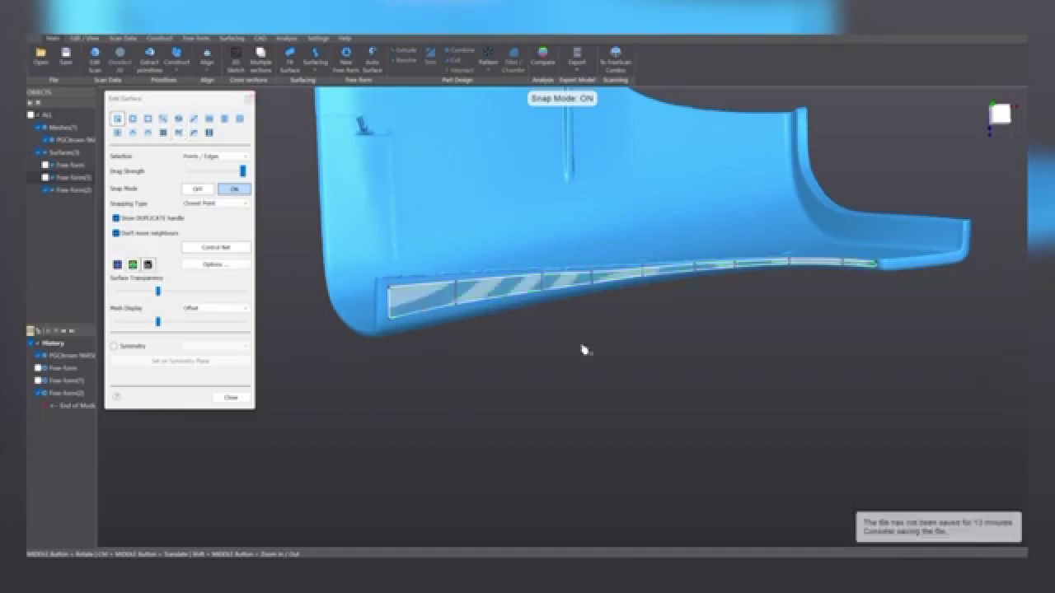
{"action": "middle_click_drag", "start_coordinate": [584, 349], "coordinate": [511, 350]}
{"action": "left_click", "coordinate": [227, 399]}
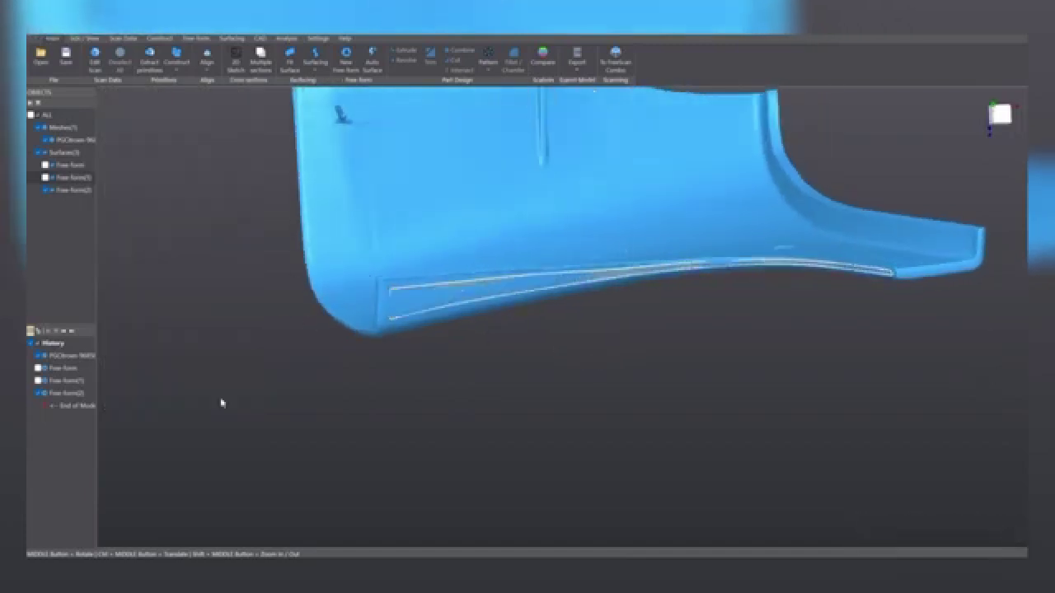
- Extend the lower flange strip past the scan along both long edges and both ends, show it without zebra stripes, and finish editing
{"action": "double_click", "coordinate": [428, 291]}
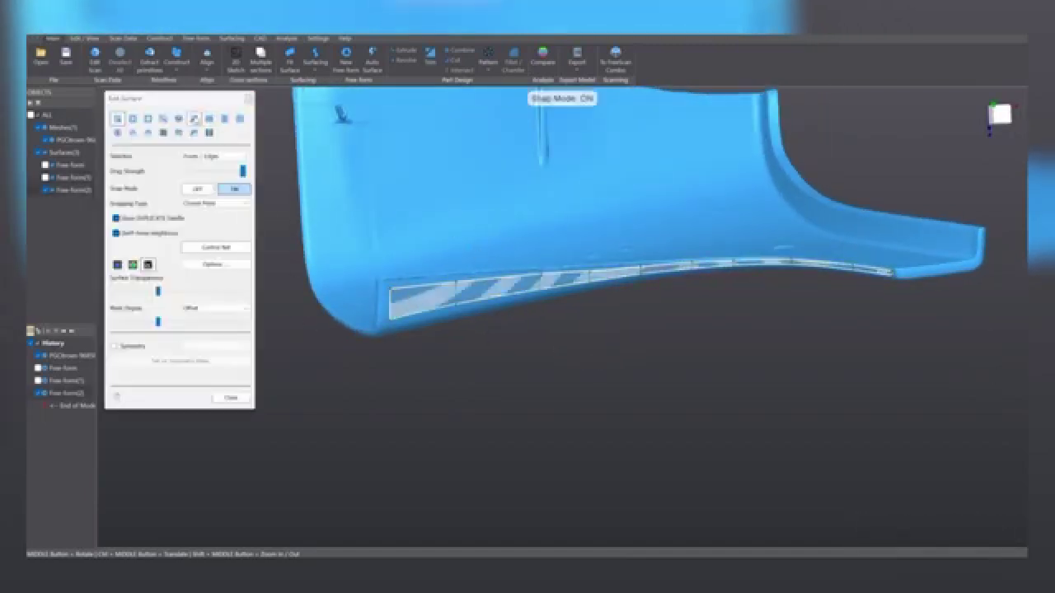
{"action": "left_click", "coordinate": [470, 283]}
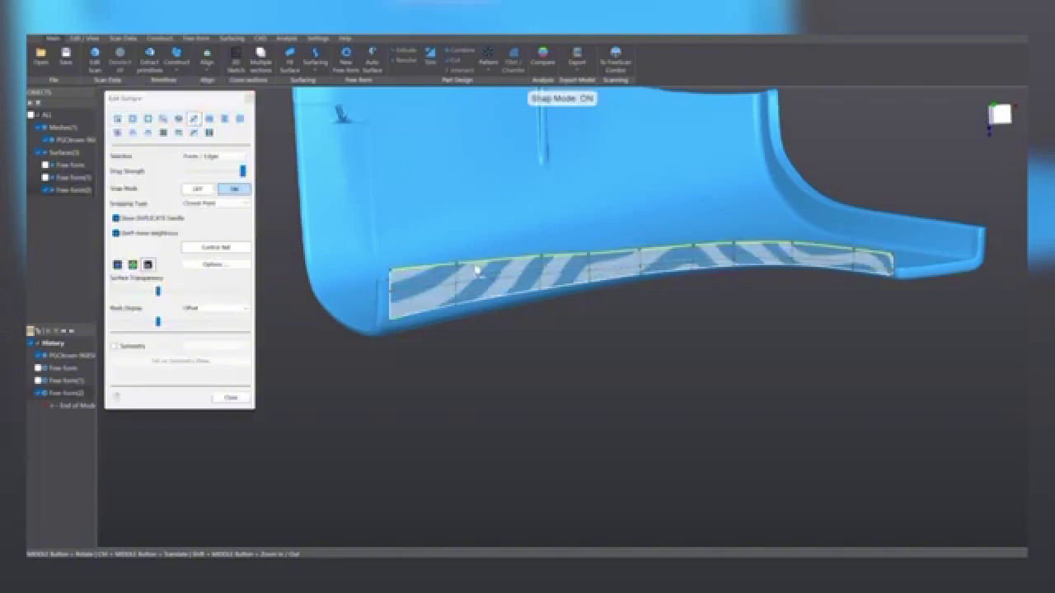
{"action": "left_click_drag", "start_coordinate": [422, 320], "coordinate": [420, 358]}
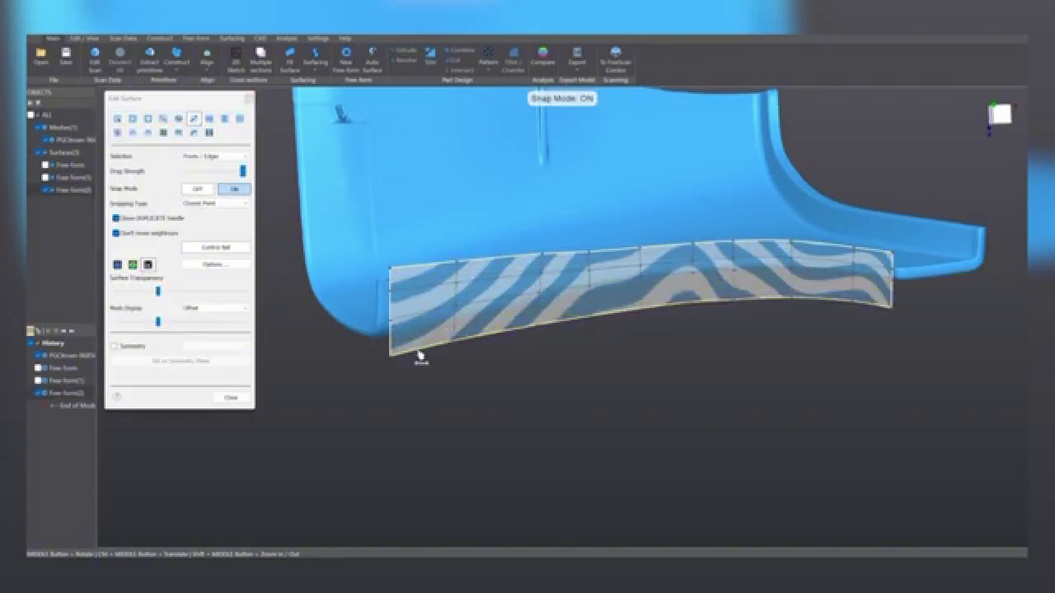
{"action": "left_click_drag", "start_coordinate": [393, 308], "coordinate": [344, 312]}
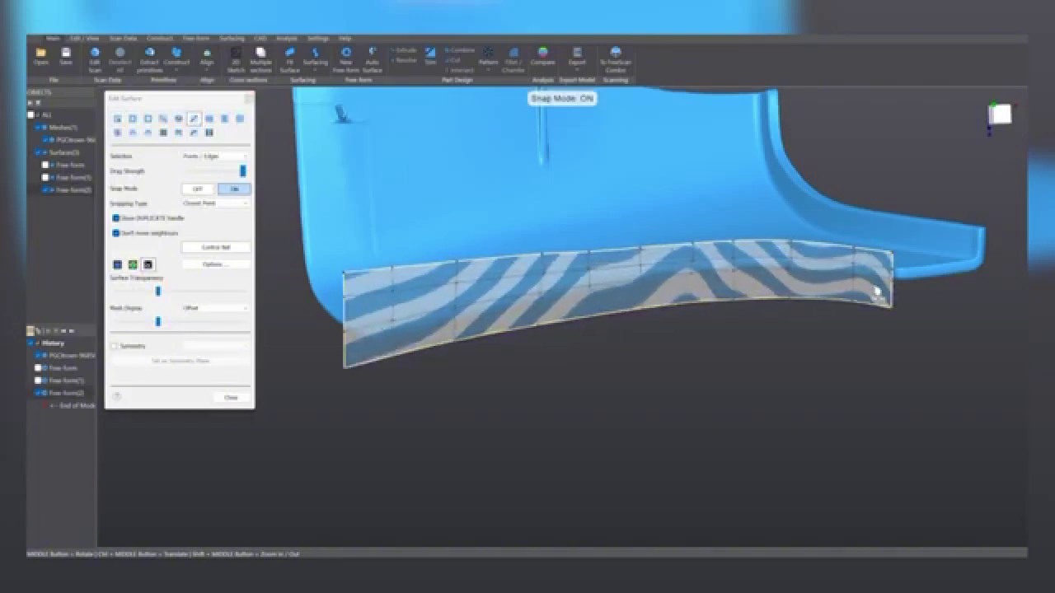
{"action": "left_click_drag", "start_coordinate": [893, 294], "coordinate": [921, 303]}
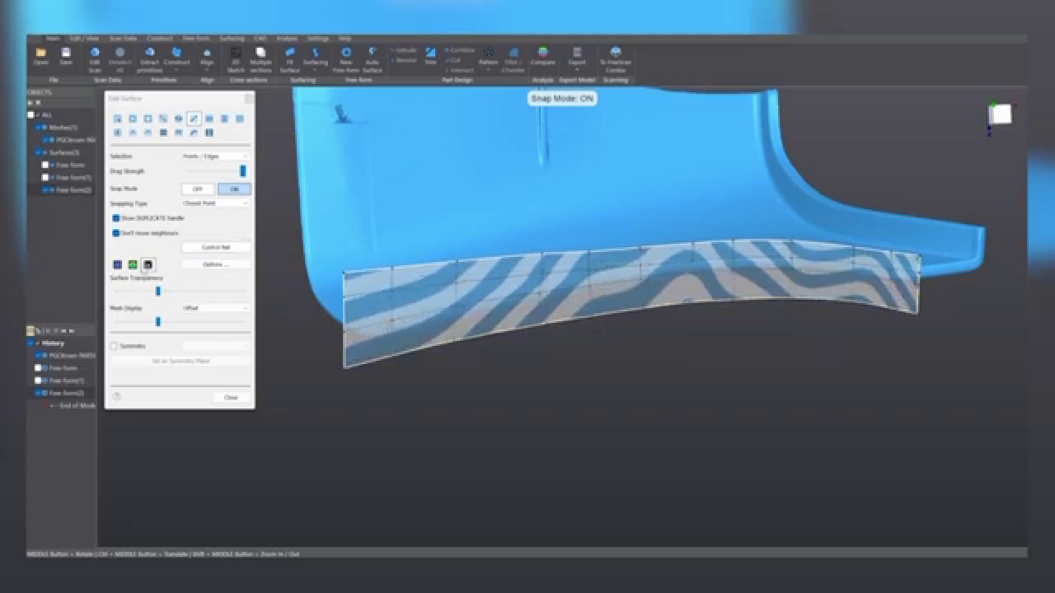
{"action": "left_click", "coordinate": [132, 265]}
{"action": "left_click", "coordinate": [232, 398]}
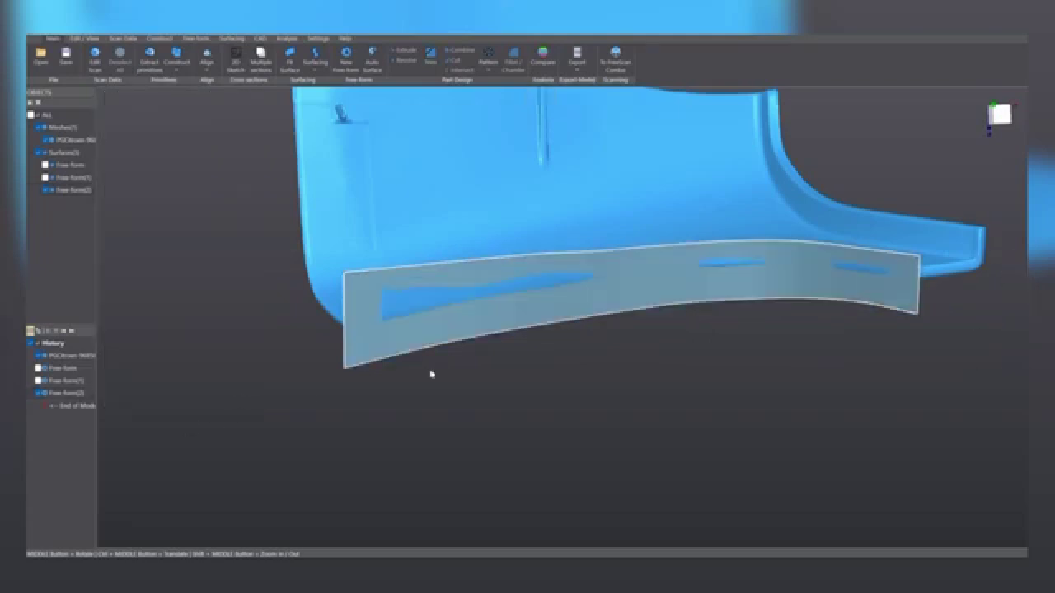
- Show the side flange and main face surfaces along with the lower strip and inspect how all three surround the scan
{"action": "scroll", "coordinate": [520, 269], "scroll_direction": "down", "scroll_amount": 5}
{"action": "middle_click_drag", "start_coordinate": [520, 269], "coordinate": [577, 269]}
{"action": "left_click", "coordinate": [45, 177]}
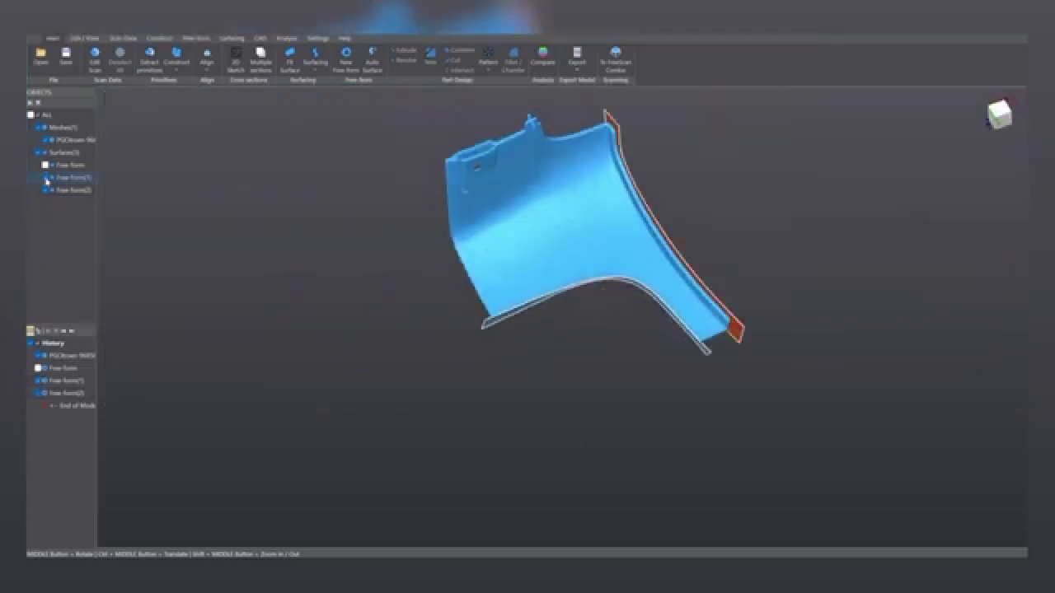
{"action": "left_click", "coordinate": [45, 165]}
{"action": "middle_click_drag", "start_coordinate": [527, 247], "coordinate": [466, 260]}
{"action": "scroll", "coordinate": [407, 314], "scroll_direction": "up", "scroll_amount": 3}
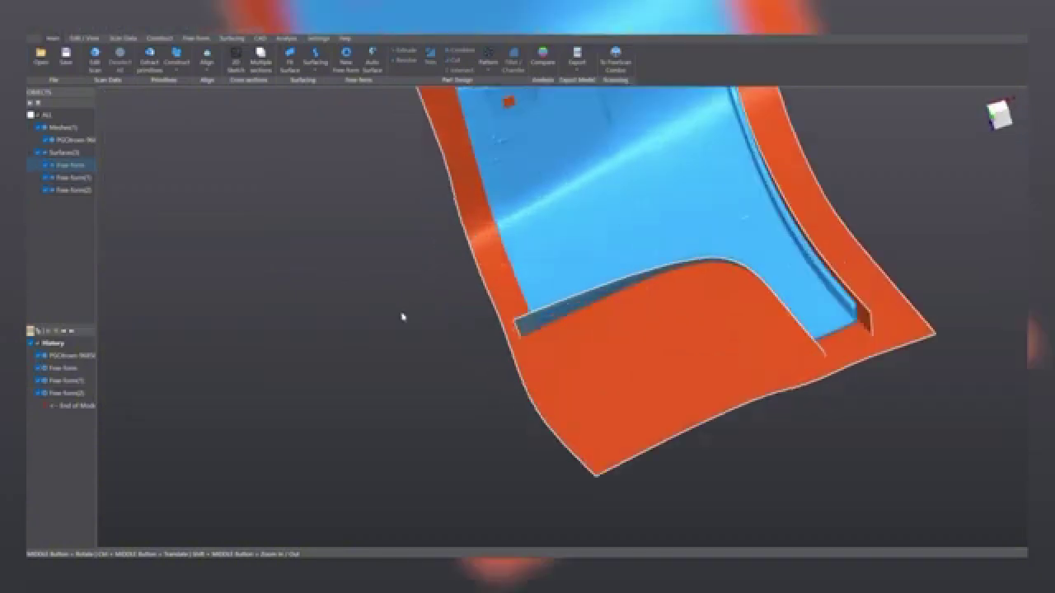
{"action": "middle_click_drag", "start_coordinate": [630, 311], "coordinate": [491, 430]}
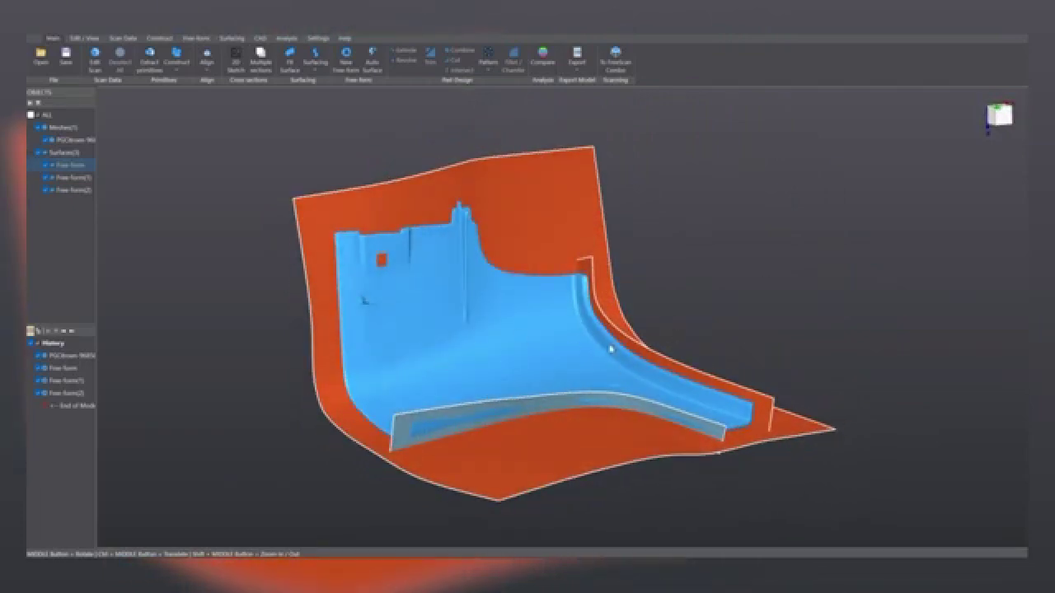
{"action": "middle_click_drag", "start_coordinate": [614, 340], "coordinate": [539, 321]}
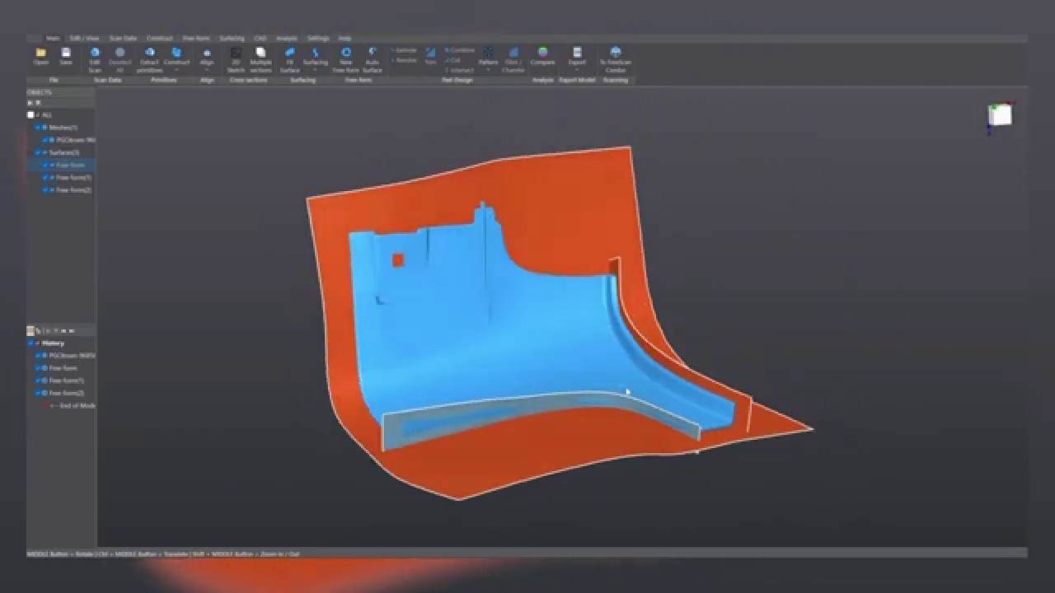
{"action": "middle_click_drag", "start_coordinate": [483, 495], "coordinate": [470, 353]}
{"action": "middle_click_drag", "start_coordinate": [512, 403], "coordinate": [405, 405]}
{"action": "scroll", "coordinate": [530, 370], "scroll_direction": "down", "scroll_amount": 5}
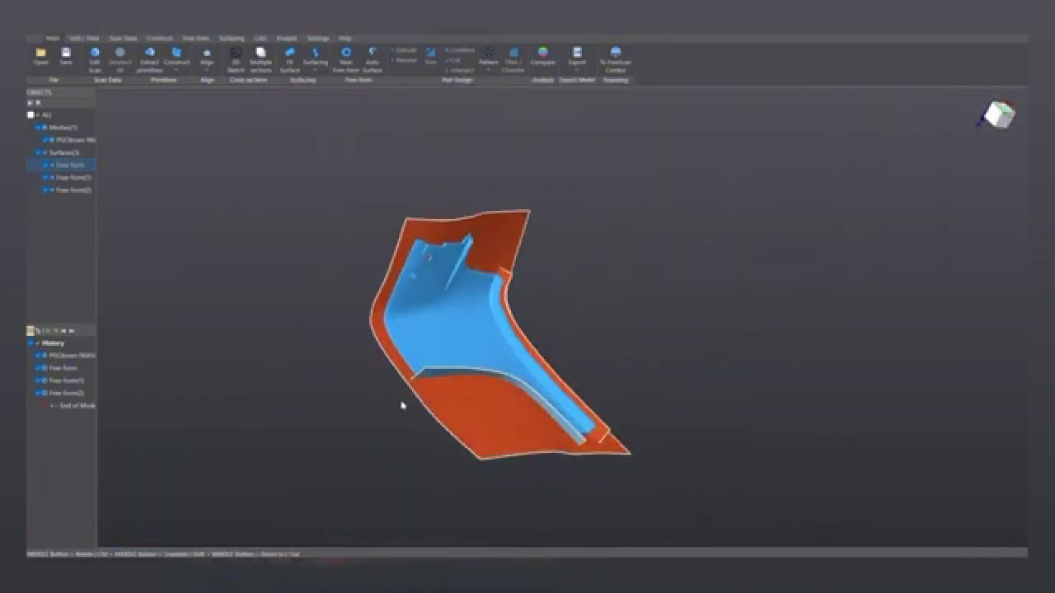
- Convert the main face free-form into a sewn surface
{"action": "scroll", "coordinate": [502, 391], "scroll_direction": "up", "scroll_amount": 5}
{"action": "left_click", "coordinate": [502, 390]}
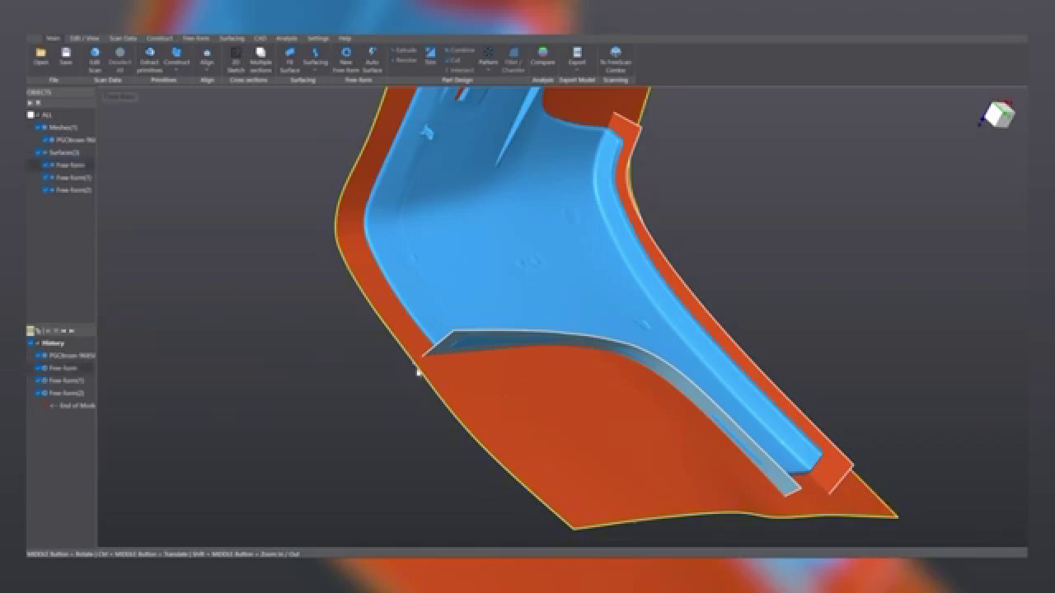
{"action": "left_click", "coordinate": [230, 39]}
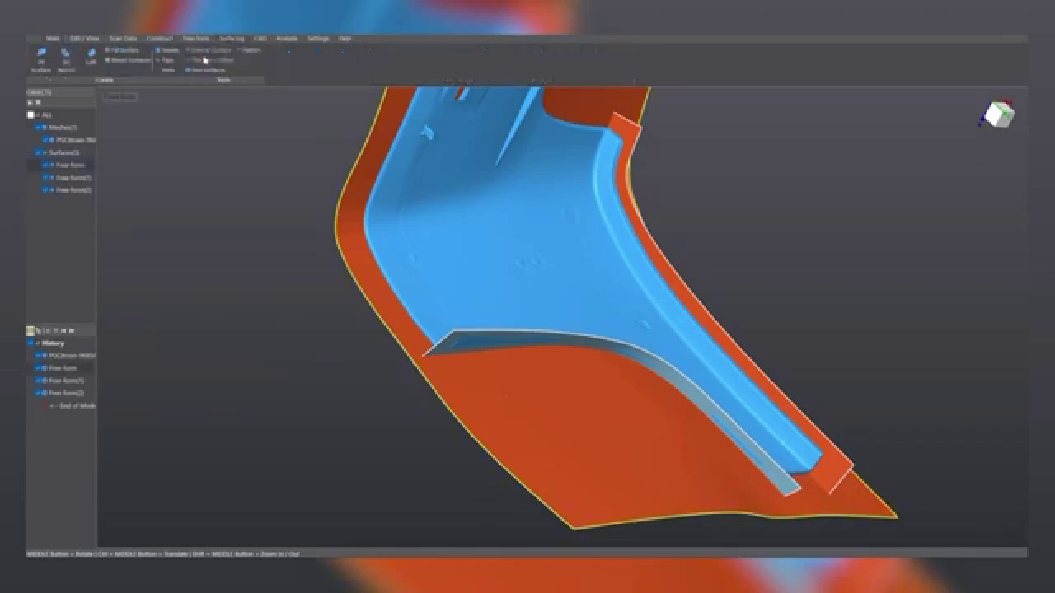
{"action": "left_click", "coordinate": [206, 60]}
{"action": "left_click", "coordinate": [214, 71]}
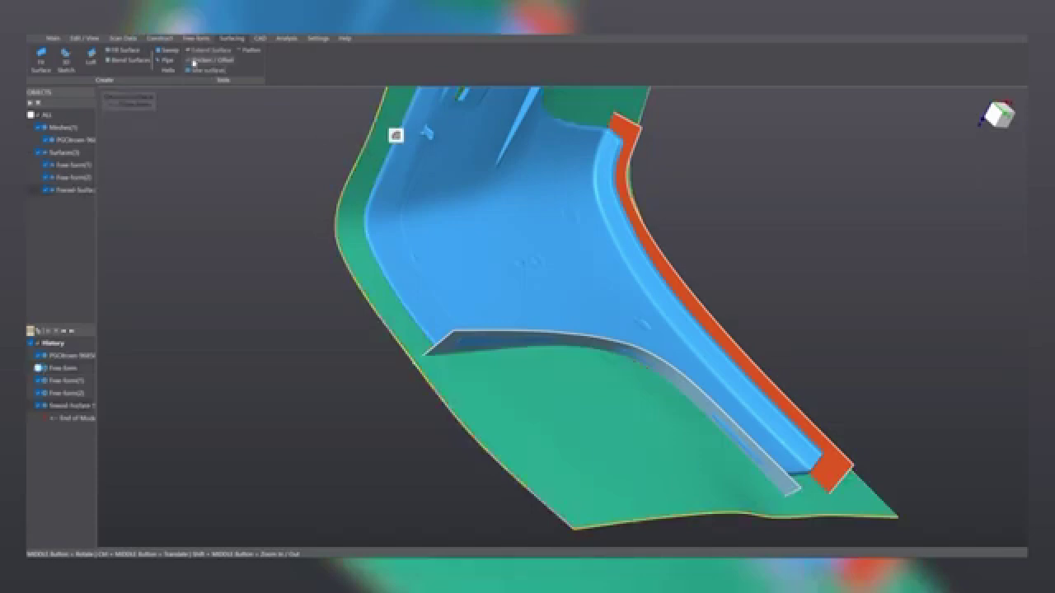
- Start a thickened offset of the sewn main face with a depth of 3 mm and switch it to the opposite side
{"action": "left_click", "coordinate": [203, 61]}
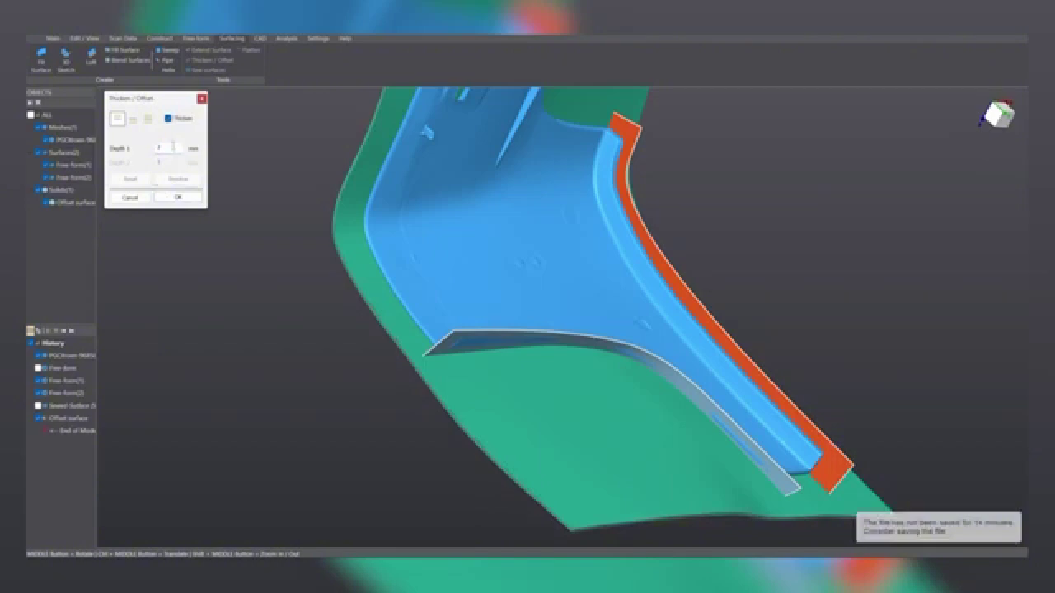
{"action": "scroll", "coordinate": [321, 196], "scroll_direction": "up", "scroll_amount": 3}
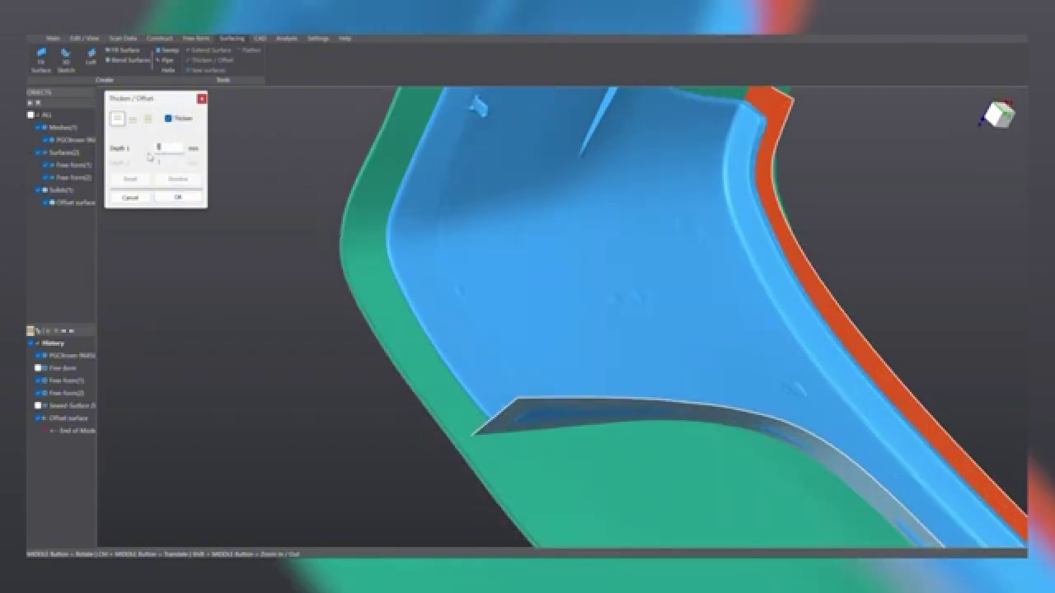
{"action": "type", "text": "3"}
{"action": "left_click", "coordinate": [177, 179]}
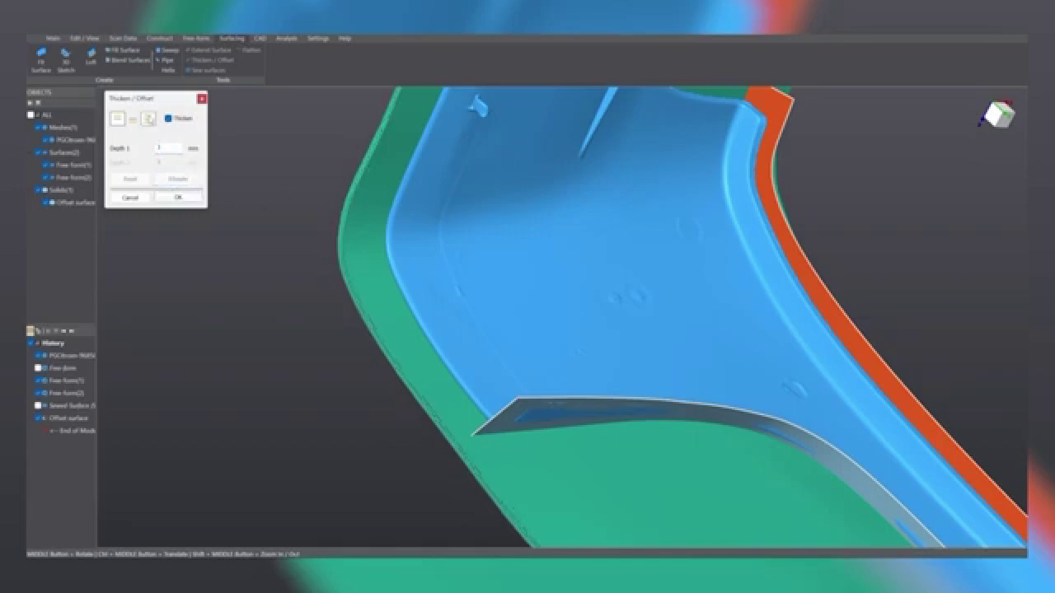
{"action": "left_click", "coordinate": [135, 118]}
{"action": "middle_click_drag", "start_coordinate": [450, 257], "coordinate": [402, 333], "text": "ctrl"}
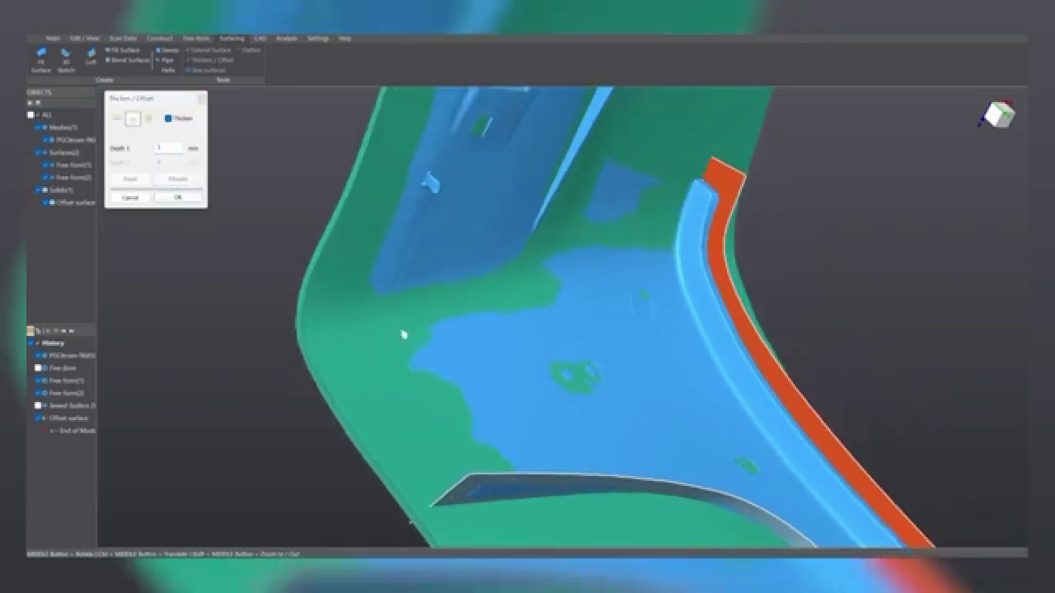
{"action": "middle_click_drag", "start_coordinate": [537, 354], "coordinate": [534, 344]}
- Set the main face offset depth to 3.25 mm, turn thickening off, and create the offset surface while keeping the original
{"action": "left_click", "coordinate": [176, 146]}
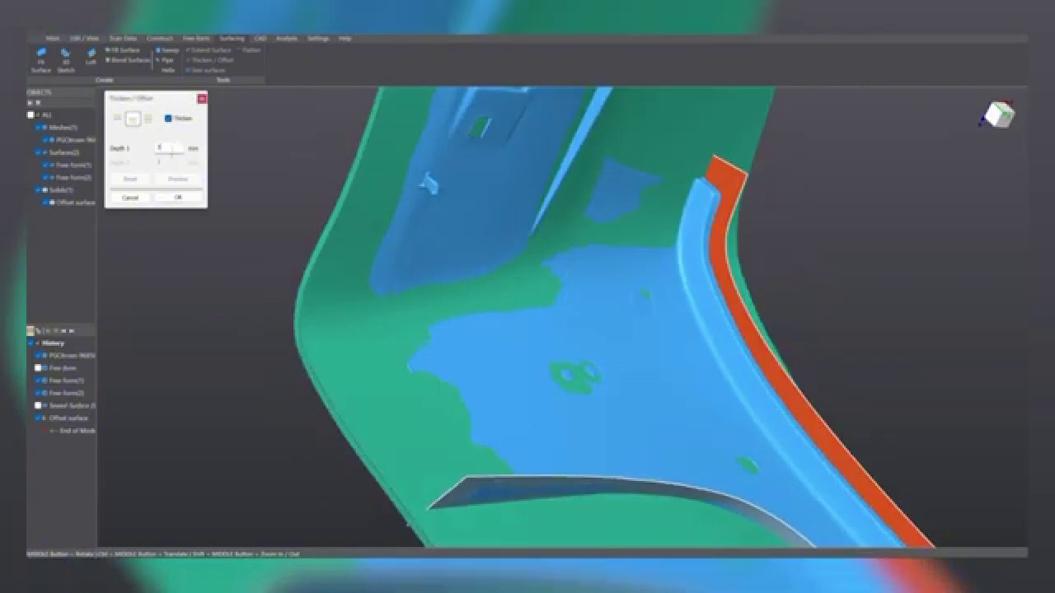
{"action": "left_click", "coordinate": [178, 179]}
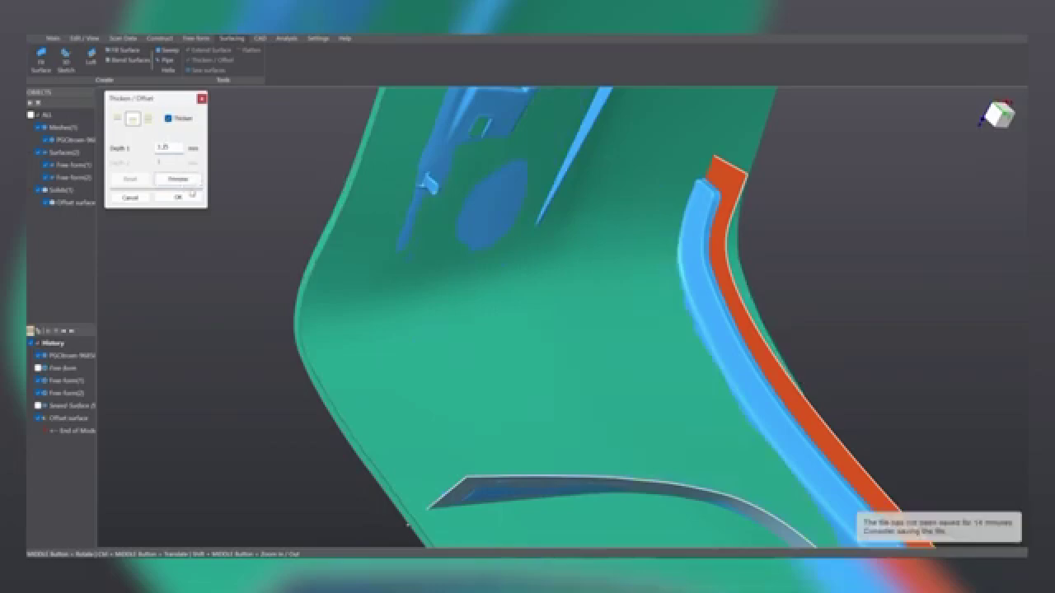
{"action": "left_click", "coordinate": [195, 178]}
{"action": "middle_click_drag", "start_coordinate": [558, 242], "coordinate": [544, 240]}
{"action": "middle_click_drag", "start_coordinate": [437, 151], "coordinate": [476, 368]}
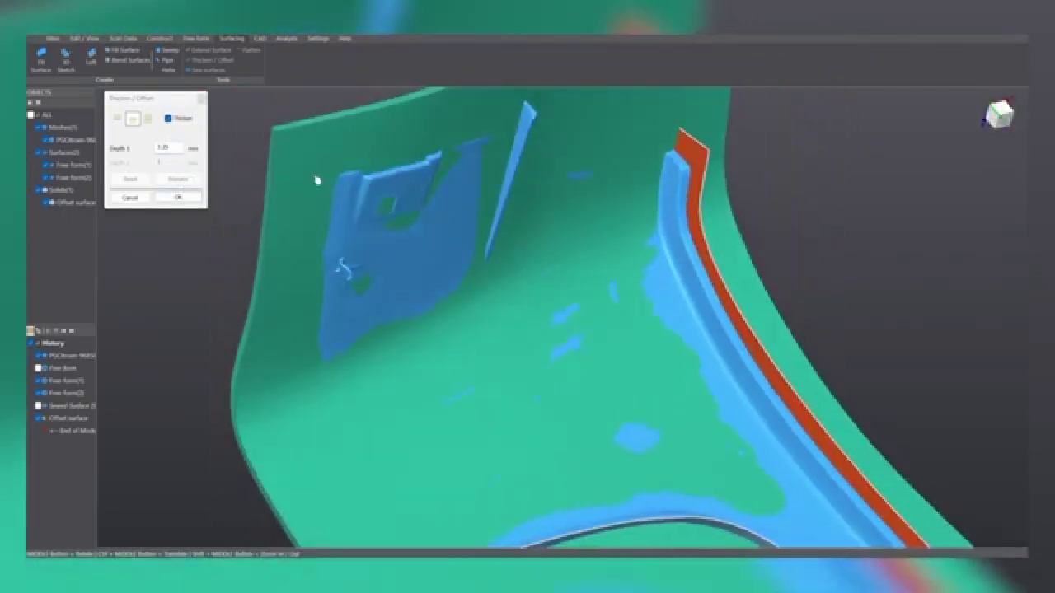
{"action": "scroll", "coordinate": [276, 132], "scroll_direction": "up", "scroll_amount": 4}
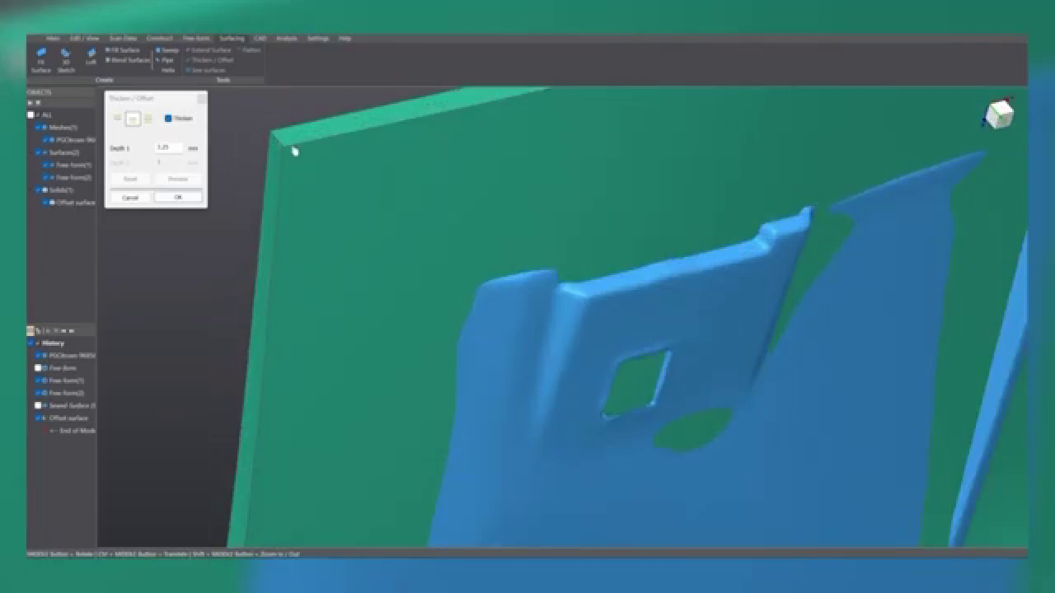
{"action": "left_click", "coordinate": [173, 120]}
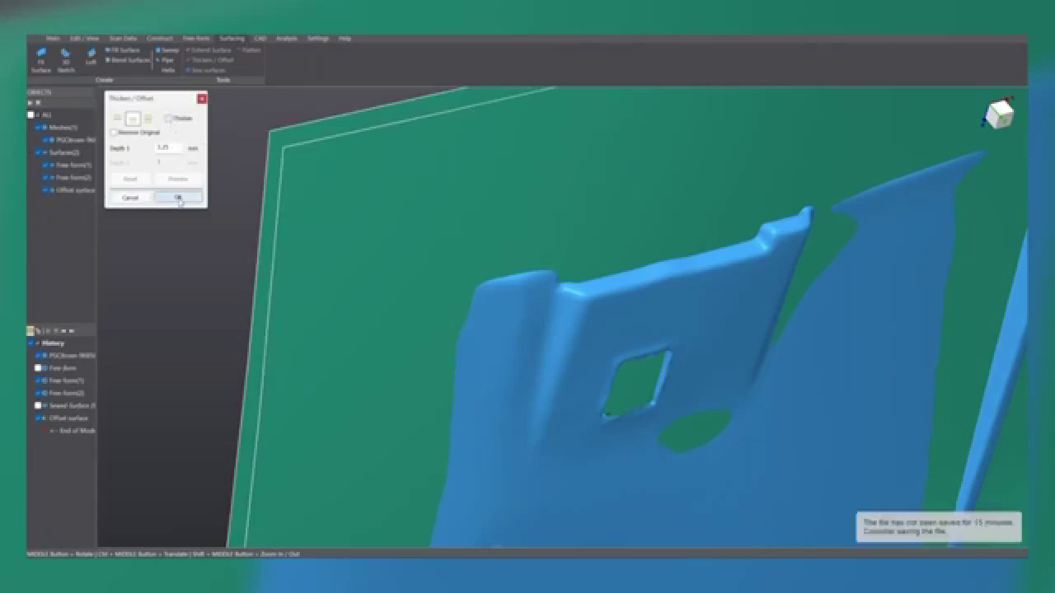
{"action": "left_click", "coordinate": [177, 198]}
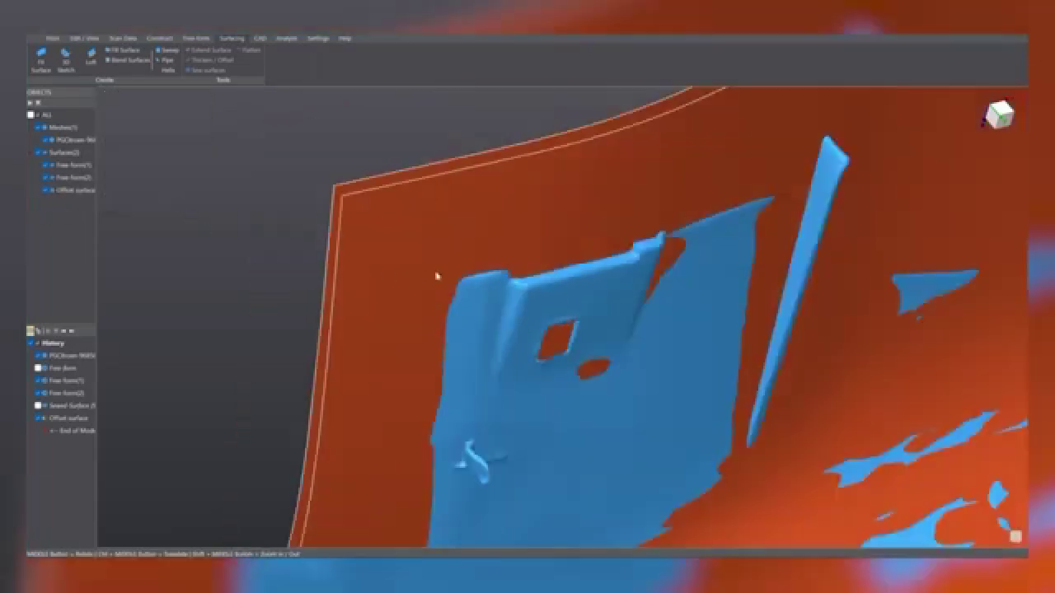
- Convert the side flange free-form along the long curved edge into a sewn surface and select it
{"action": "scroll", "coordinate": [437, 276], "scroll_direction": "down", "scroll_amount": 6}
{"action": "middle_click_drag", "start_coordinate": [437, 276], "coordinate": [569, 330]}
{"action": "scroll", "coordinate": [472, 265], "scroll_direction": "up", "scroll_amount": 4}
{"action": "middle_click_drag", "start_coordinate": [472, 264], "coordinate": [405, 175]}
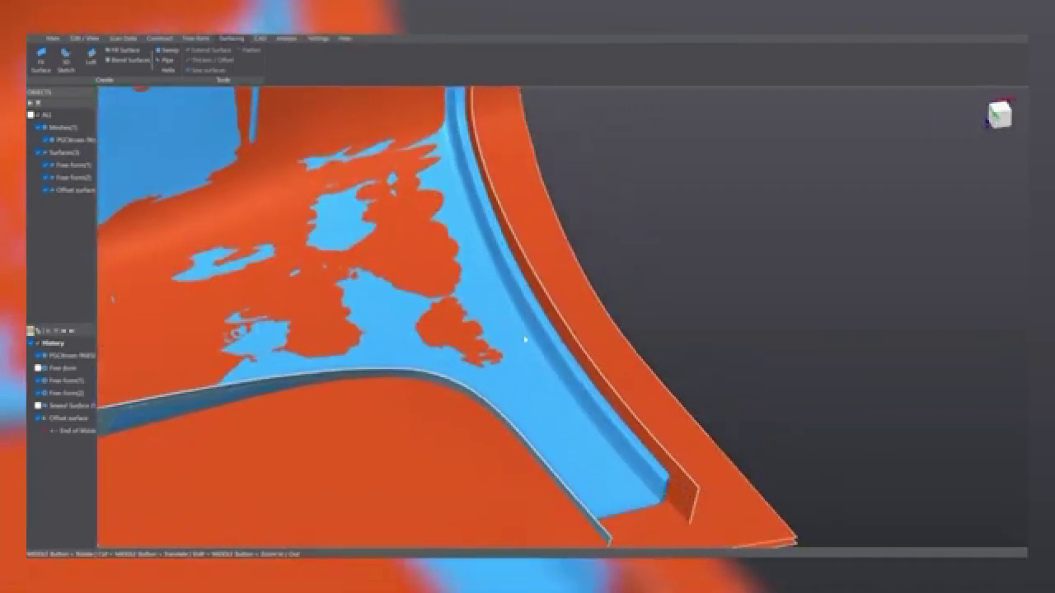
{"action": "middle_click_drag", "start_coordinate": [525, 338], "coordinate": [639, 442]}
{"action": "left_click", "coordinate": [518, 302]}
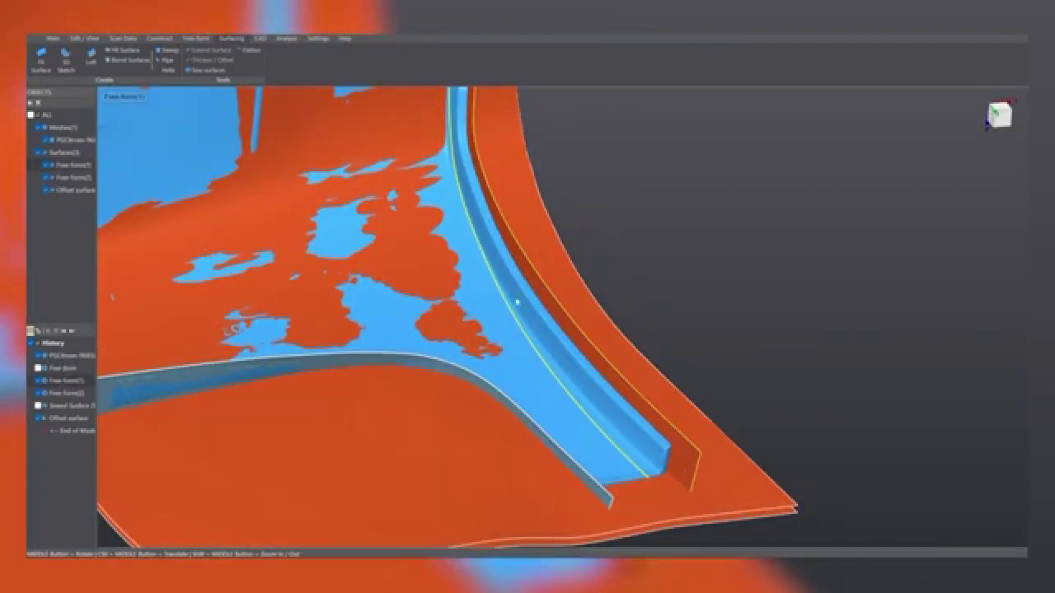
{"action": "left_click", "coordinate": [216, 69]}
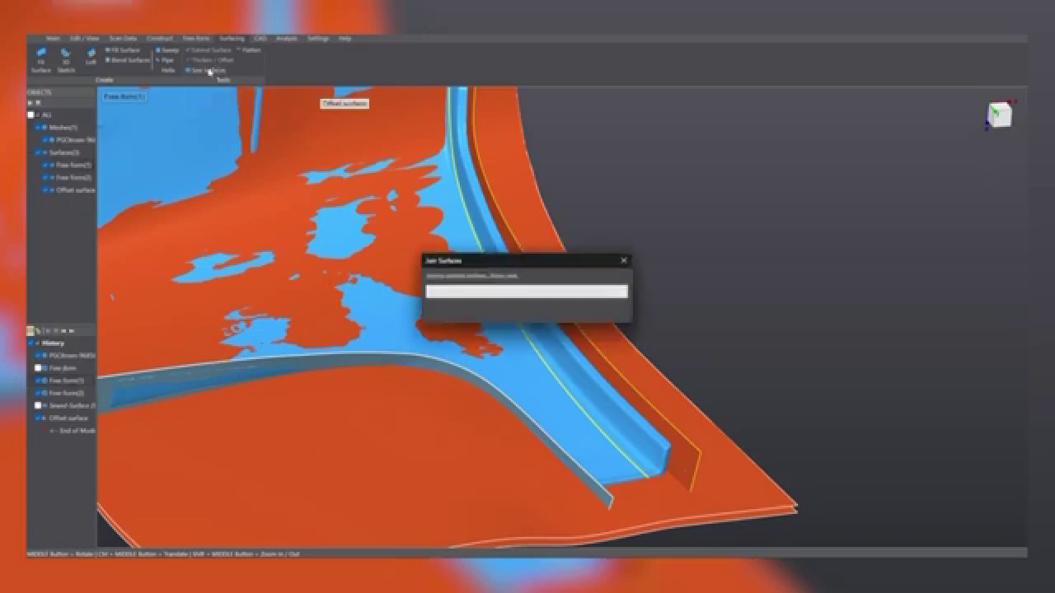
{"action": "left_click", "coordinate": [672, 463]}
- Offset the sewn side flange 3.5 mm to the opposite side with thickening off, keeping the original surface
{"action": "left_click", "coordinate": [210, 60]}
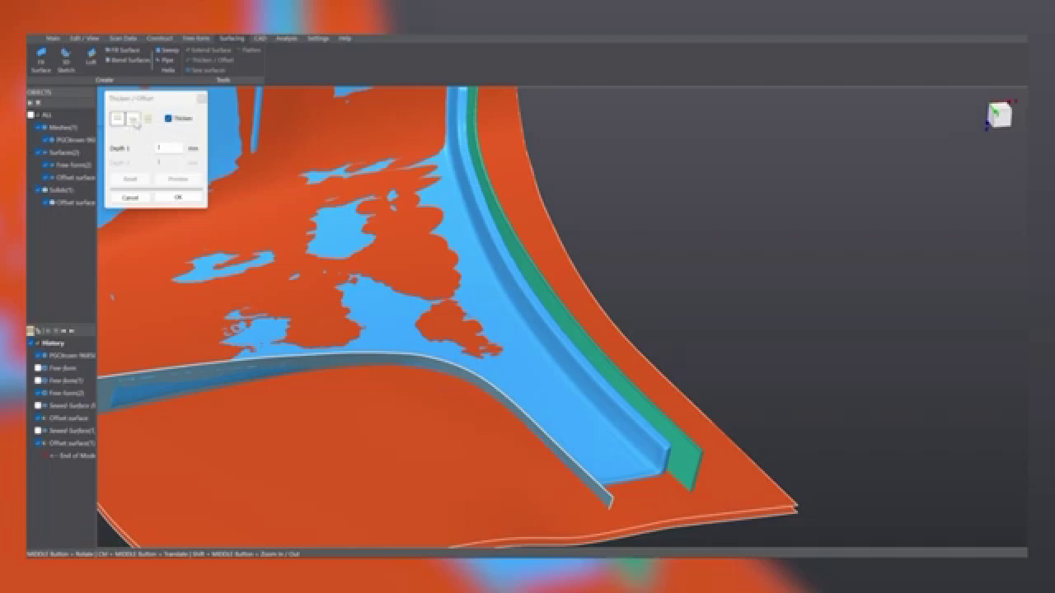
{"action": "left_click", "coordinate": [134, 120]}
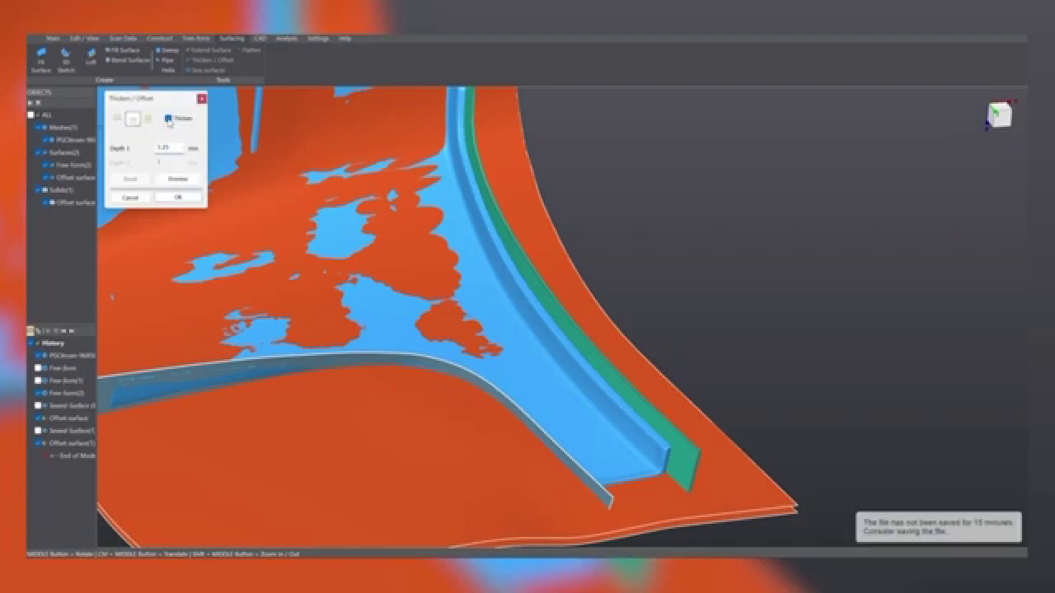
{"action": "left_click", "coordinate": [168, 119]}
{"action": "middle_click_drag", "start_coordinate": [648, 336], "coordinate": [657, 123]}
{"action": "left_click", "coordinate": [164, 148]}
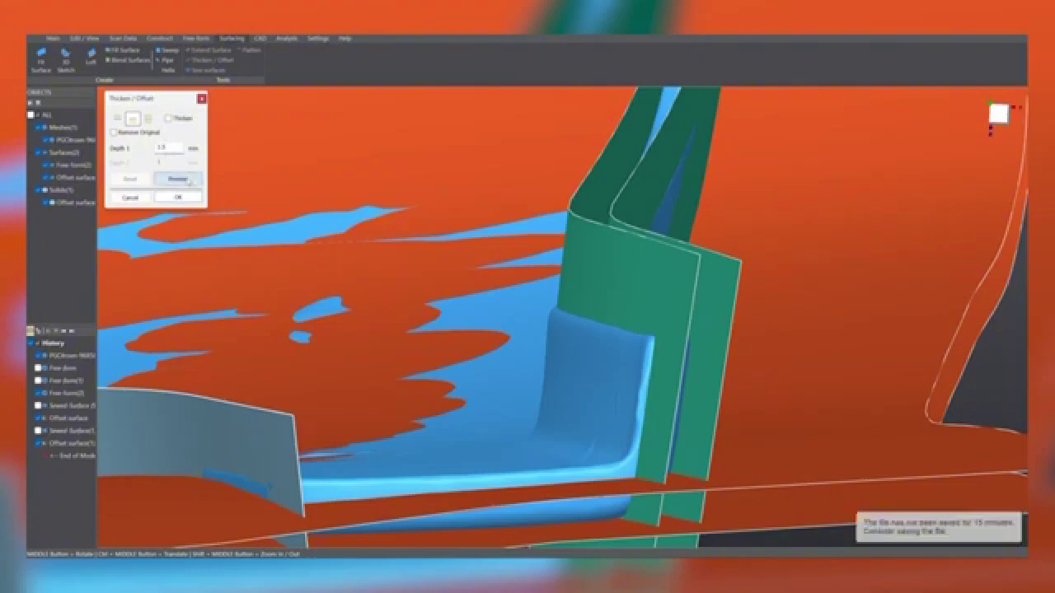
{"action": "left_click", "coordinate": [189, 180]}
{"action": "middle_click_drag", "start_coordinate": [486, 299], "coordinate": [395, 332]}
{"action": "scroll", "coordinate": [450, 336], "scroll_direction": "down", "scroll_amount": 8}
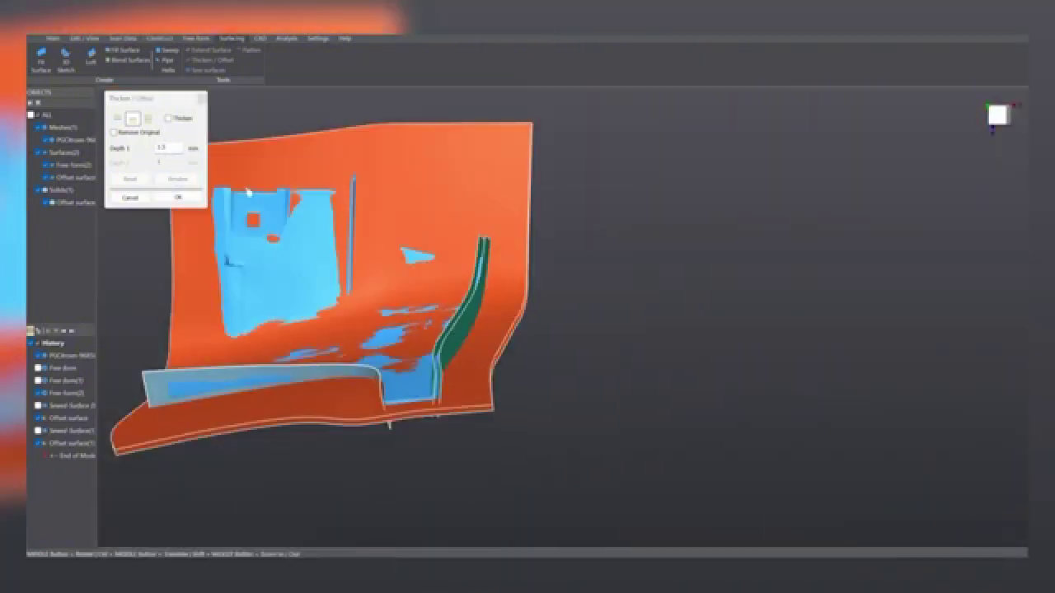
{"action": "left_click", "coordinate": [180, 199]}
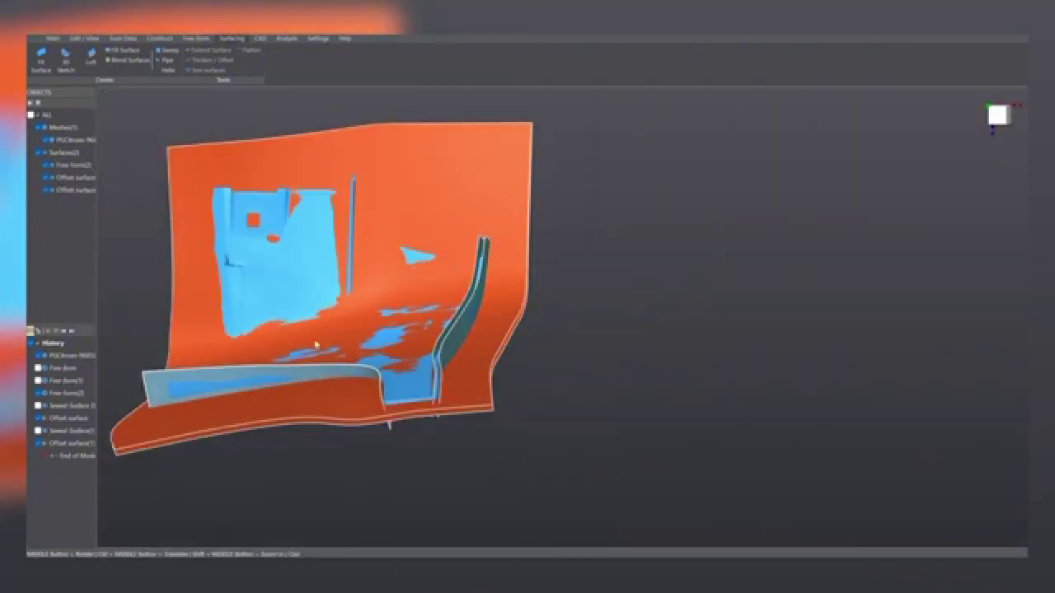
- Convert the lower flange free-form strip into a sewn surface and select it
{"action": "middle_click_drag", "start_coordinate": [316, 348], "coordinate": [654, 425]}
{"action": "scroll", "coordinate": [500, 423], "scroll_direction": "up", "scroll_amount": 5}
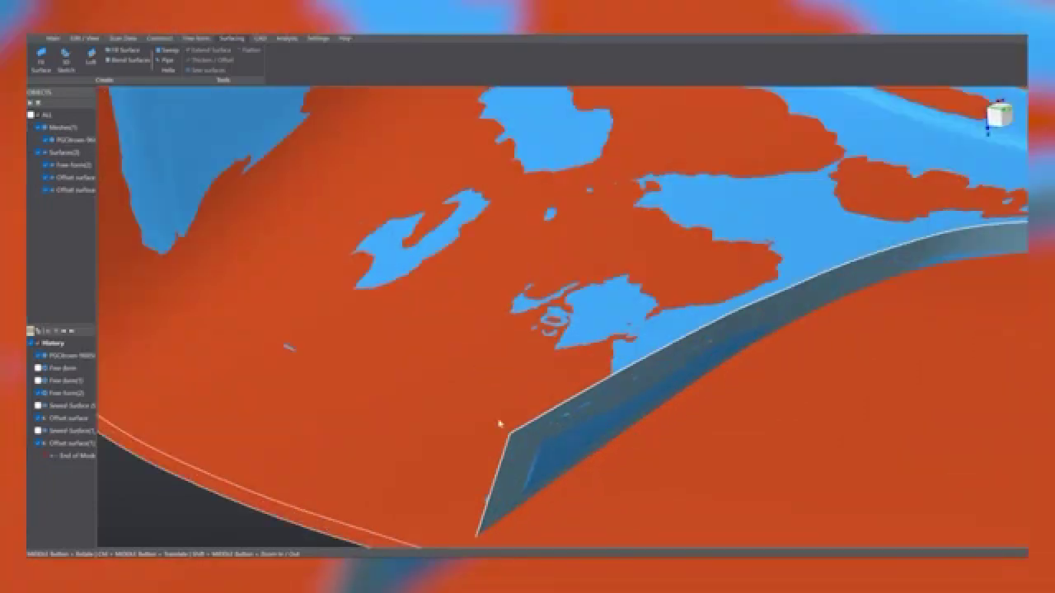
{"action": "left_click", "coordinate": [523, 458]}
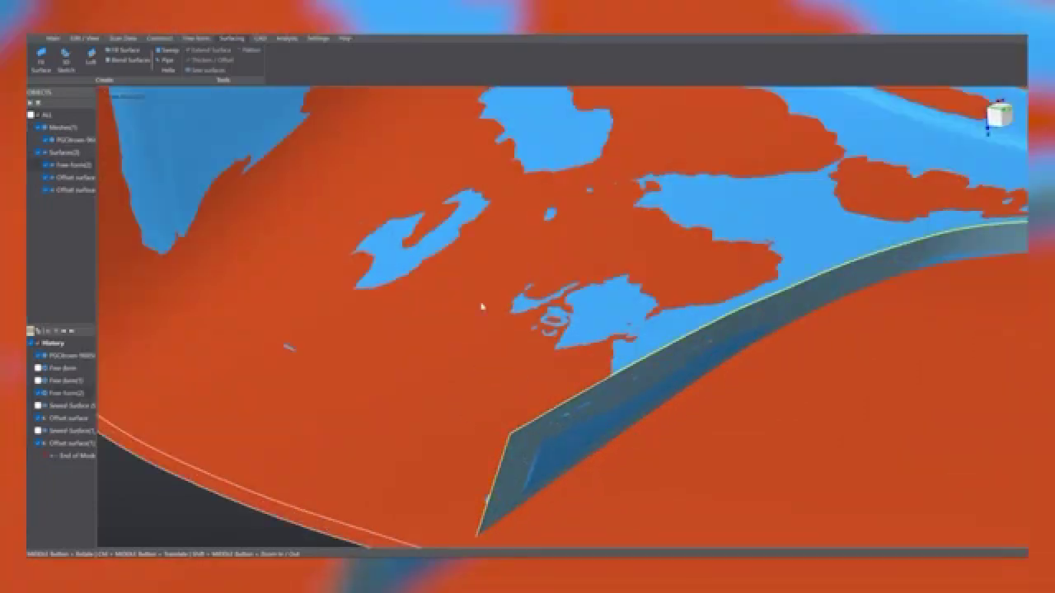
{"action": "left_click", "coordinate": [193, 72]}
{"action": "left_click", "coordinate": [519, 481]}
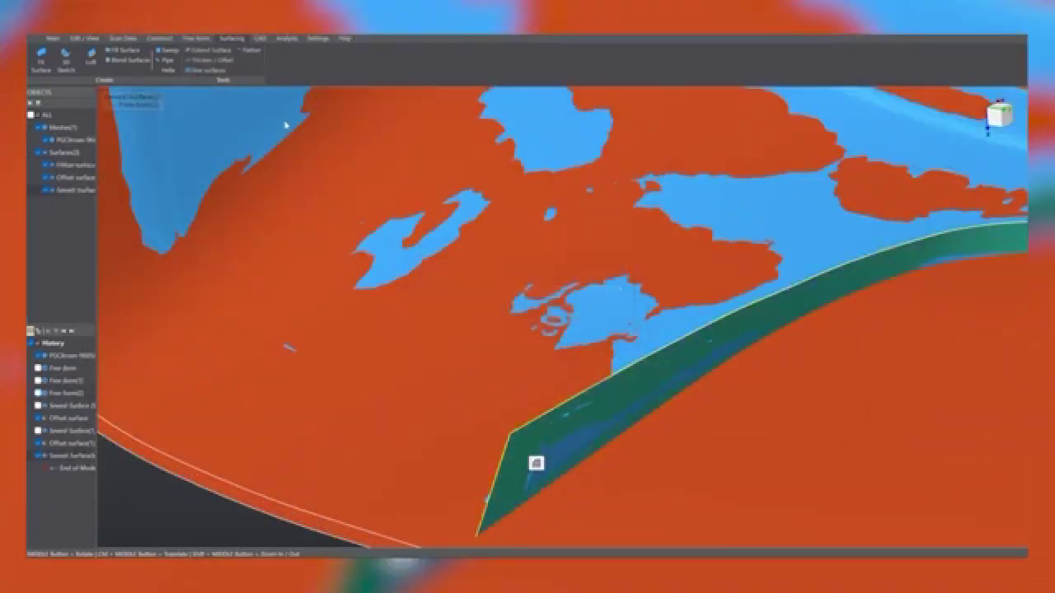
- Offset the sewn lower flange surface 3.25 mm to the opposite side with thickening turned off
{"action": "left_click", "coordinate": [211, 59]}
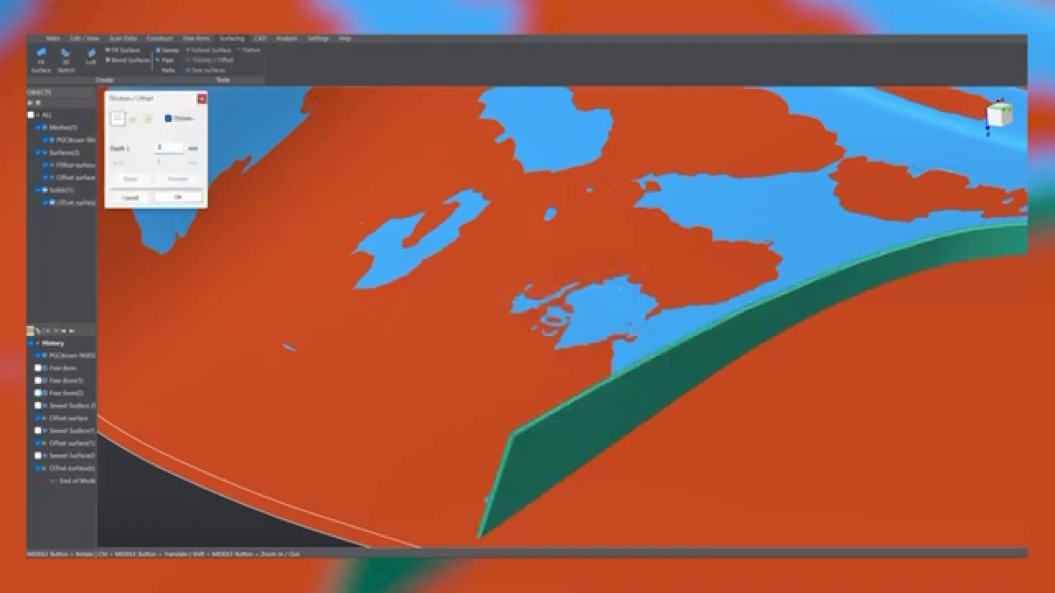
{"action": "type", "text": "5"}
{"action": "left_click", "coordinate": [134, 120]}
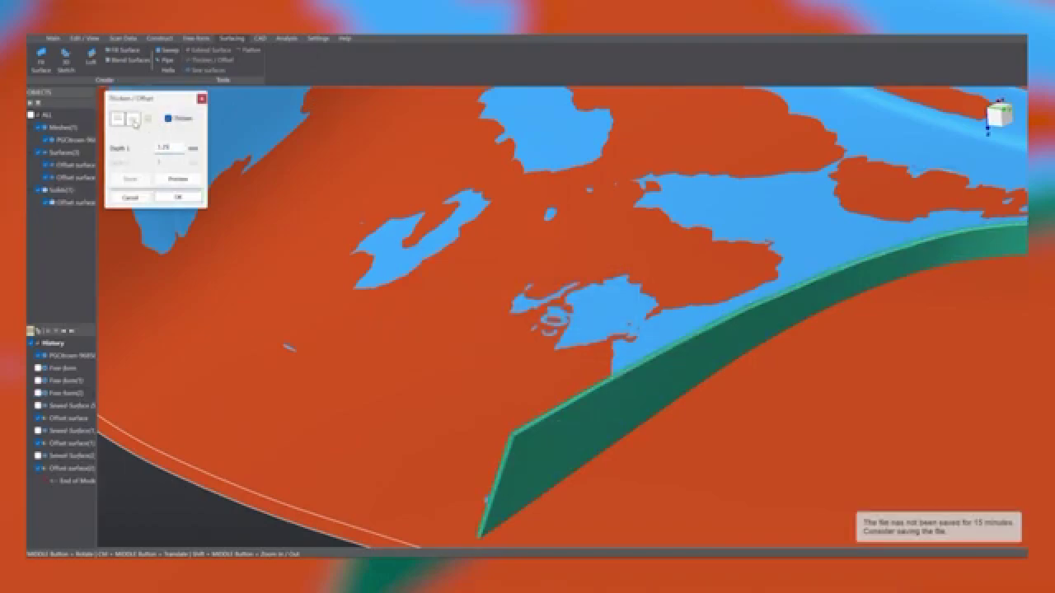
{"action": "left_click", "coordinate": [168, 119]}
{"action": "scroll", "coordinate": [450, 453], "scroll_direction": "down", "scroll_amount": 3}
{"action": "middle_click_drag", "start_coordinate": [450, 453], "coordinate": [544, 419]}
{"action": "left_click", "coordinate": [177, 198]}
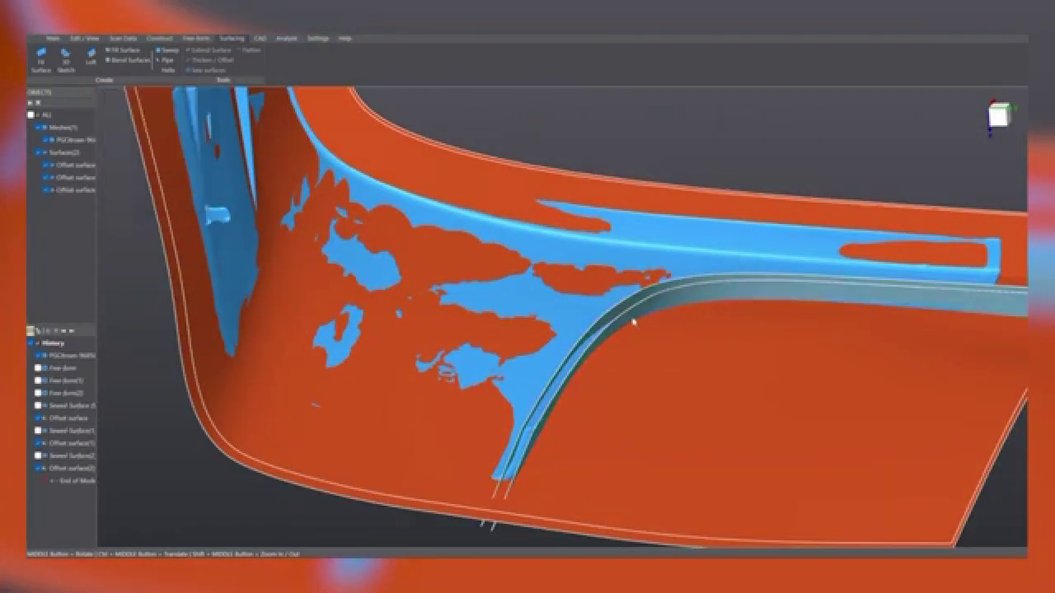
- Examine the three offset surfaces around the scanned panel from several angles, including both flanges
{"action": "middle_click_drag", "start_coordinate": [631, 318], "coordinate": [760, 239]}
{"action": "scroll", "coordinate": [521, 348], "scroll_direction": "down", "scroll_amount": 3}
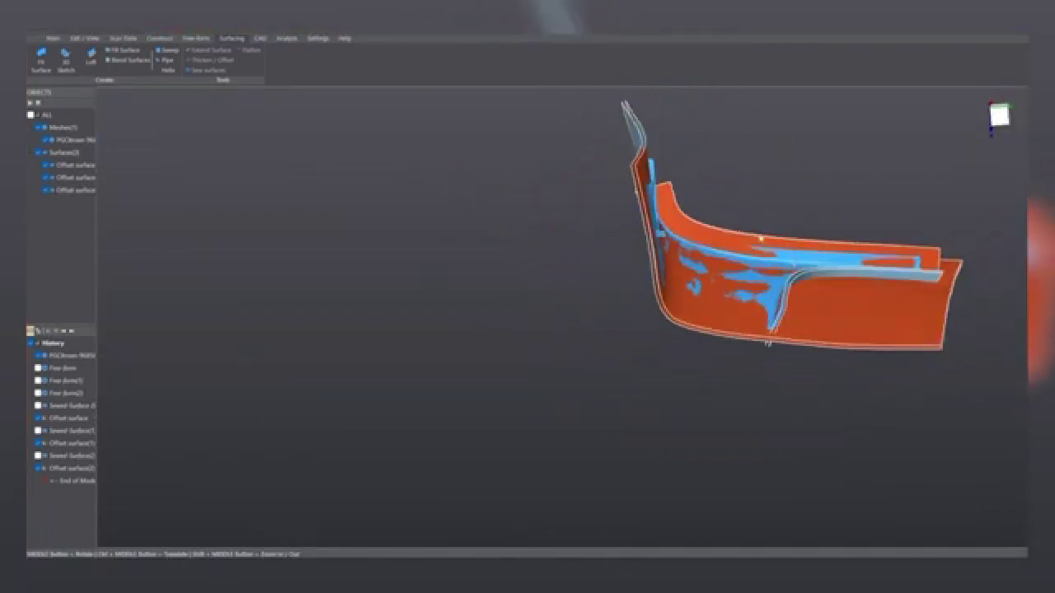
{"action": "middle_click_drag", "start_coordinate": [875, 329], "coordinate": [712, 384]}
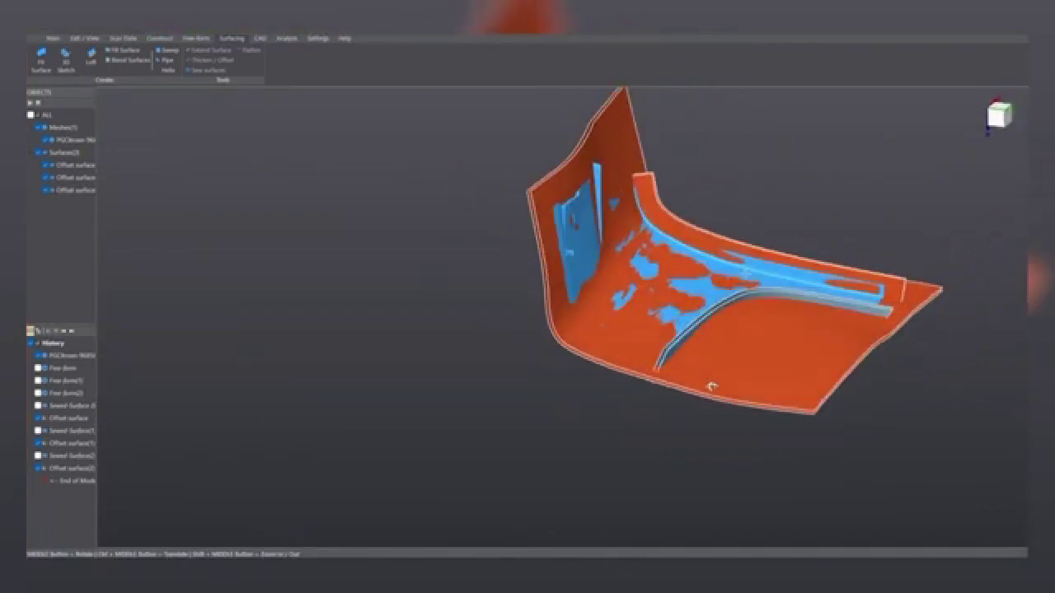
{"action": "scroll", "coordinate": [835, 308], "scroll_direction": "up", "scroll_amount": 3}
{"action": "middle_click_drag", "start_coordinate": [815, 323], "coordinate": [774, 332]}
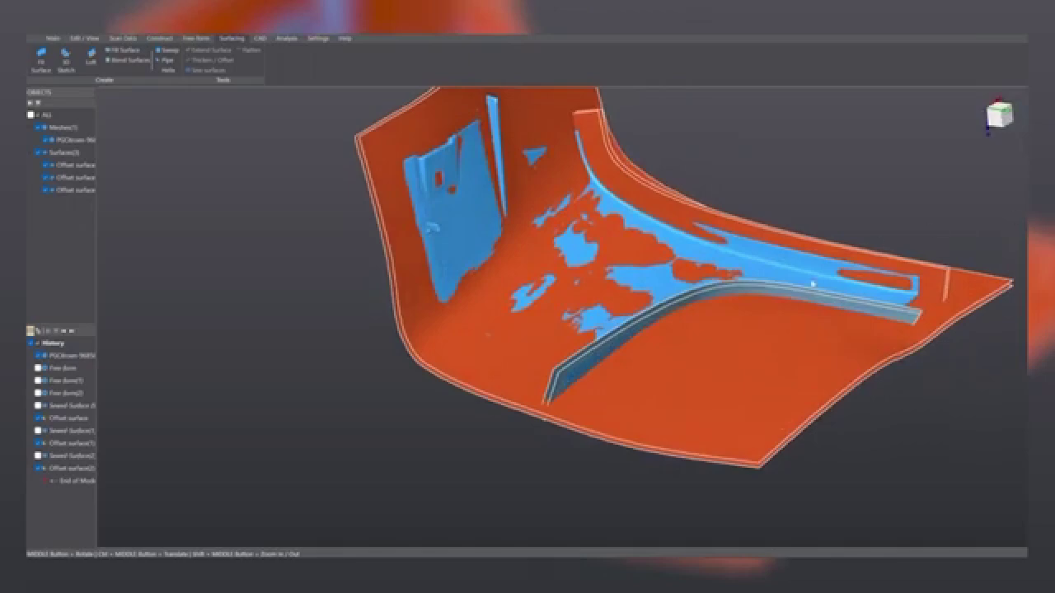
{"action": "middle_click_drag", "start_coordinate": [915, 321], "coordinate": [747, 350]}
{"action": "scroll", "coordinate": [845, 349], "scroll_direction": "up", "scroll_amount": 3}
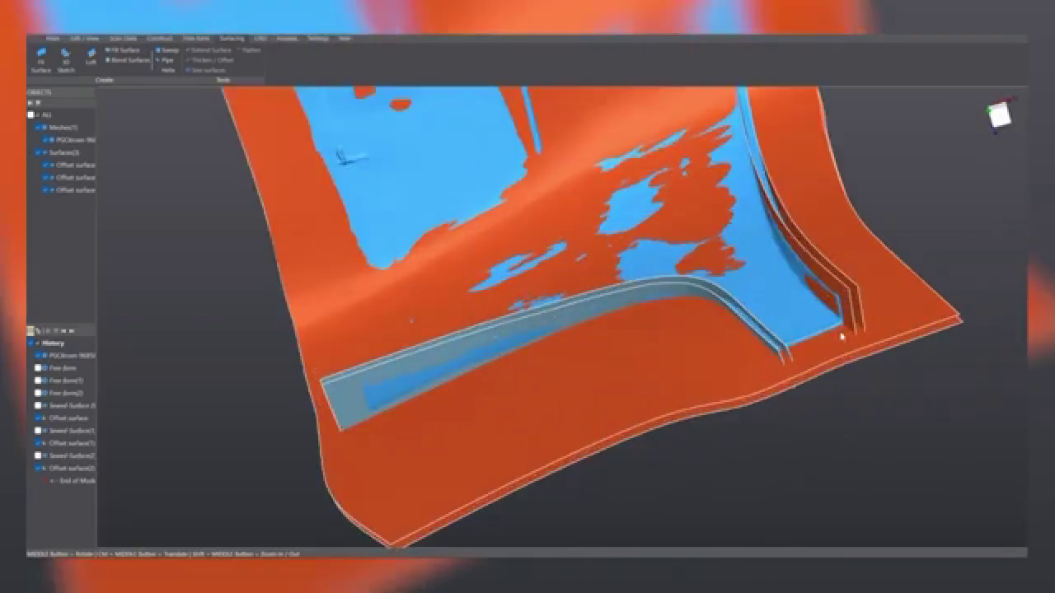
{"action": "scroll", "coordinate": [732, 334], "scroll_direction": "down", "scroll_amount": 3}
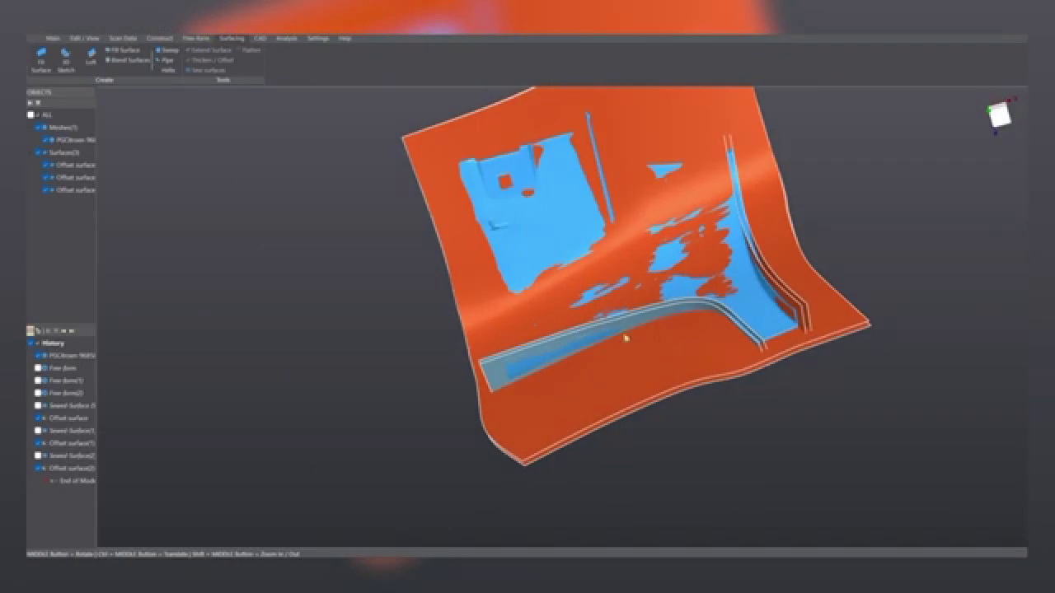
{"action": "mouse_move", "coordinate": [525, 301]}
{"action": "middle_mouse_down"}
{"action": "mouse_move", "coordinate": [674, 283]}
{"action": "mouse_move", "coordinate": [533, 311]}
{"action": "middle_mouse_up"}
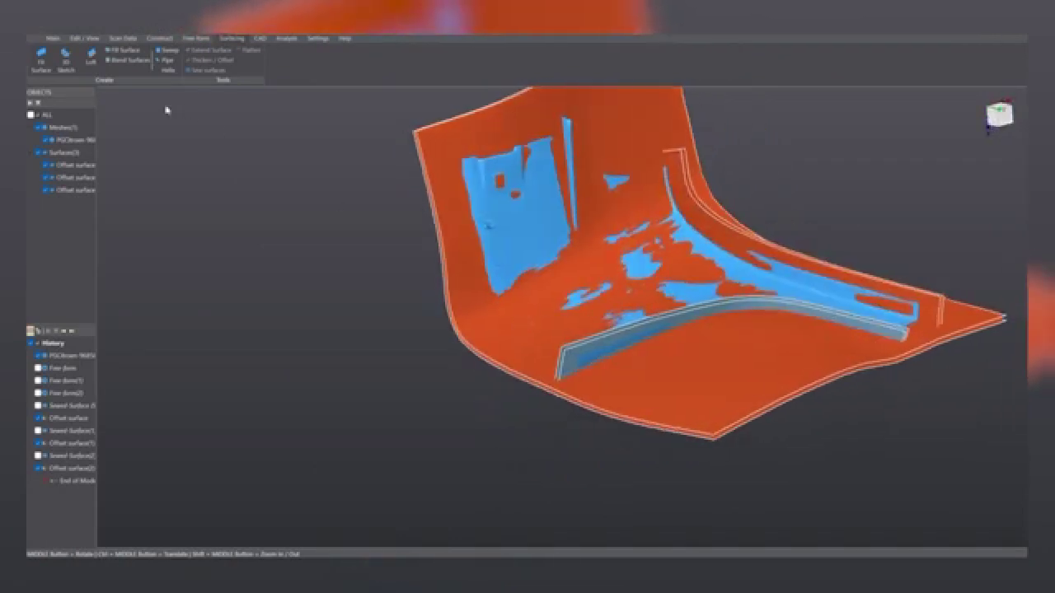
- Hide all three offset surfaces, leaving only the scan mesh displayed
{"action": "left_click", "coordinate": [45, 165]}
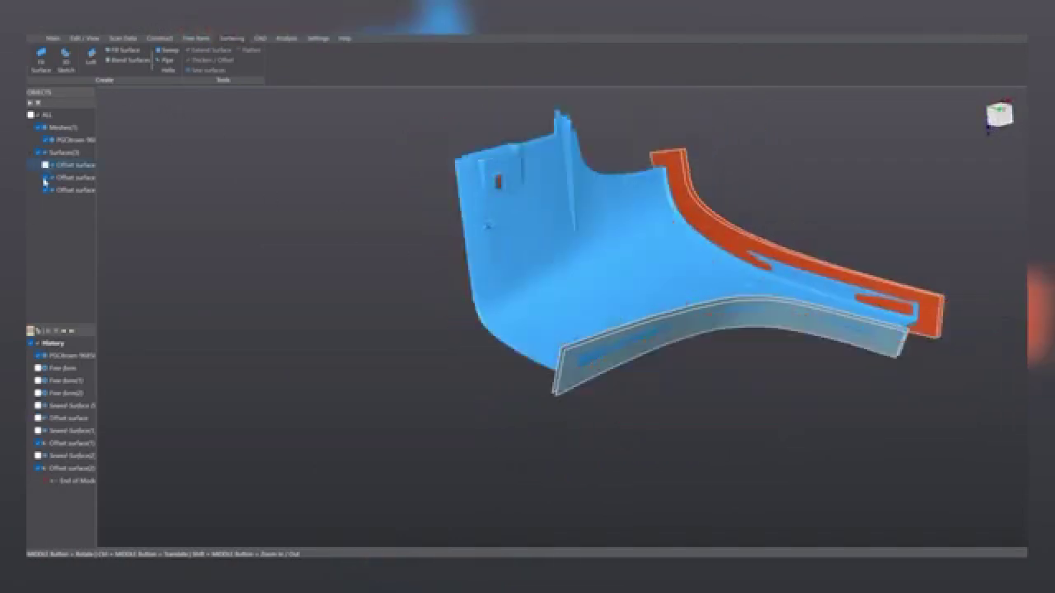
{"action": "left_click", "coordinate": [45, 178]}
{"action": "left_click", "coordinate": [44, 190]}
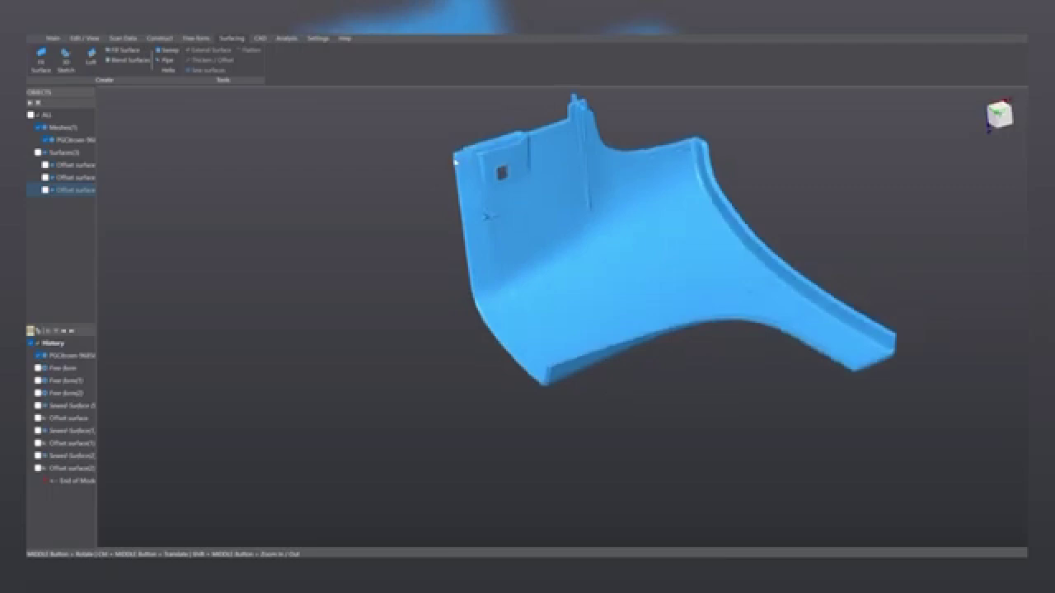
{"action": "middle_click_drag", "start_coordinate": [455, 161], "coordinate": [530, 101]}
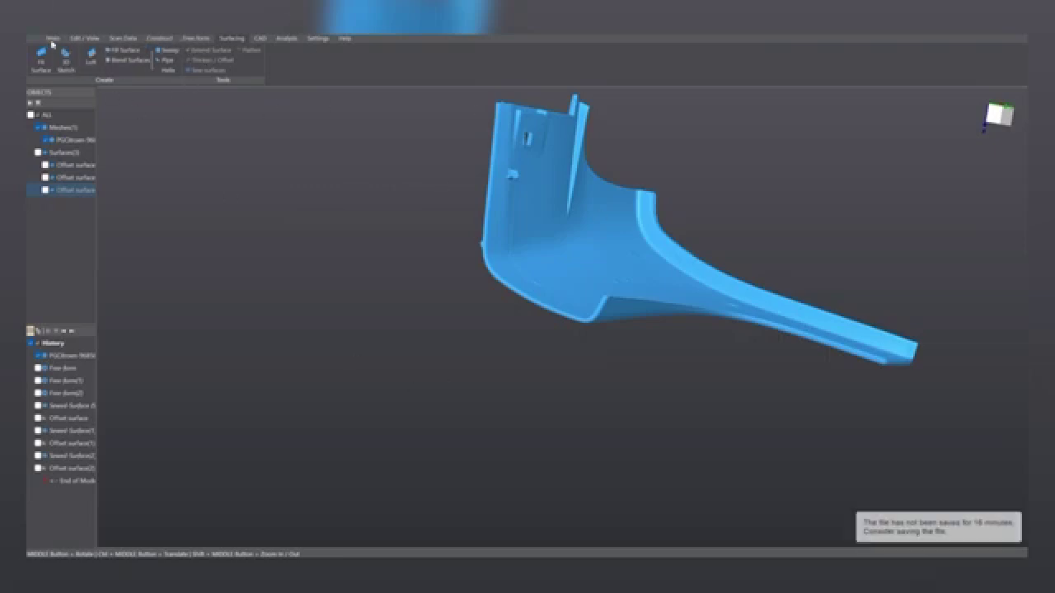
- Construct a typed-in plane with normal 1, 0, 0 and zero offset from the origin
{"action": "left_click", "coordinate": [53, 38]}
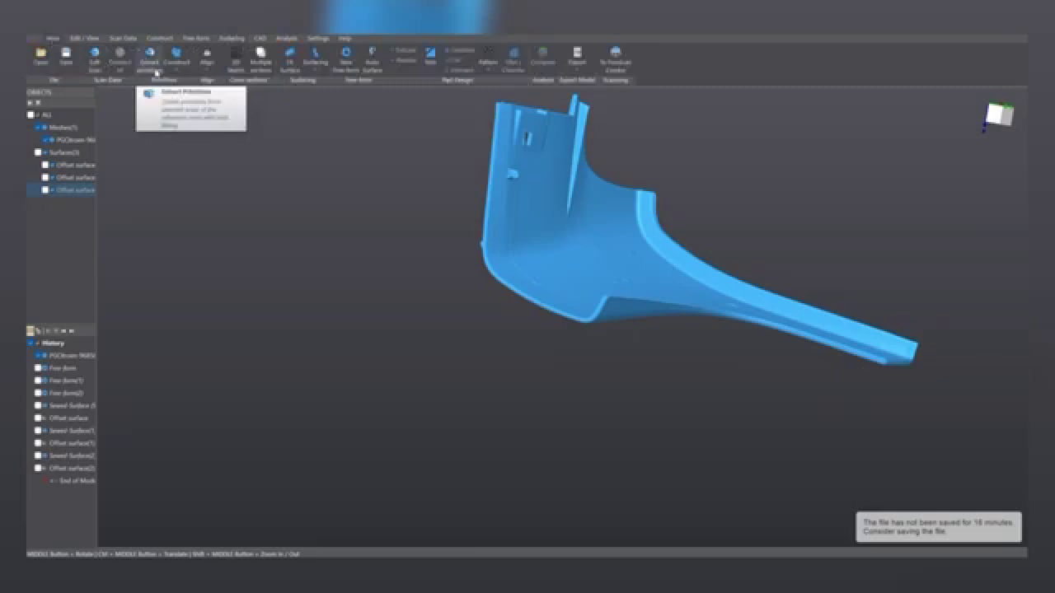
{"action": "left_click", "coordinate": [176, 66]}
{"action": "left_click", "coordinate": [191, 83]}
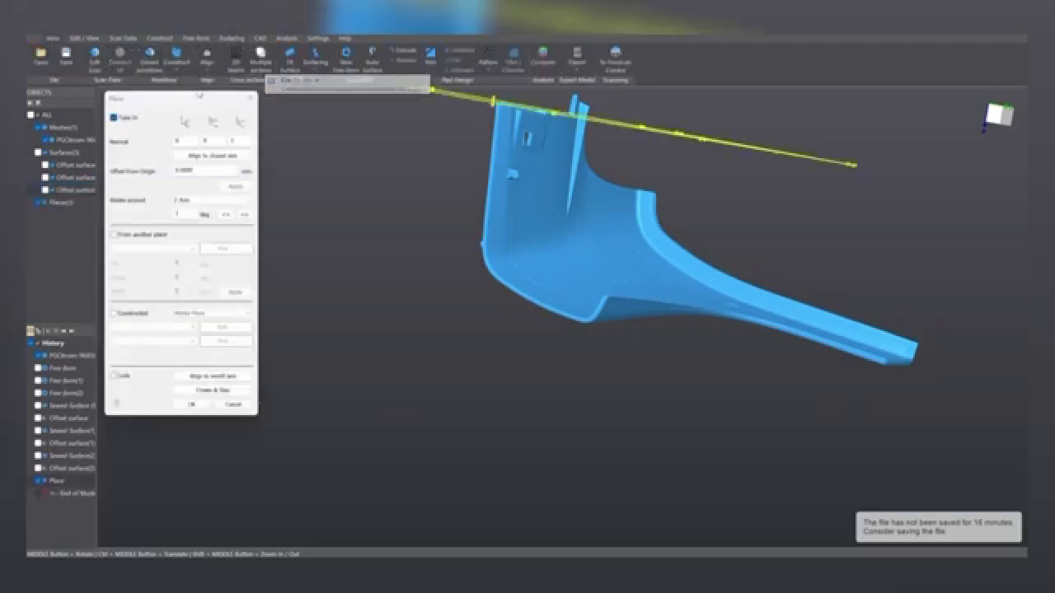
{"action": "left_click", "coordinate": [212, 122]}
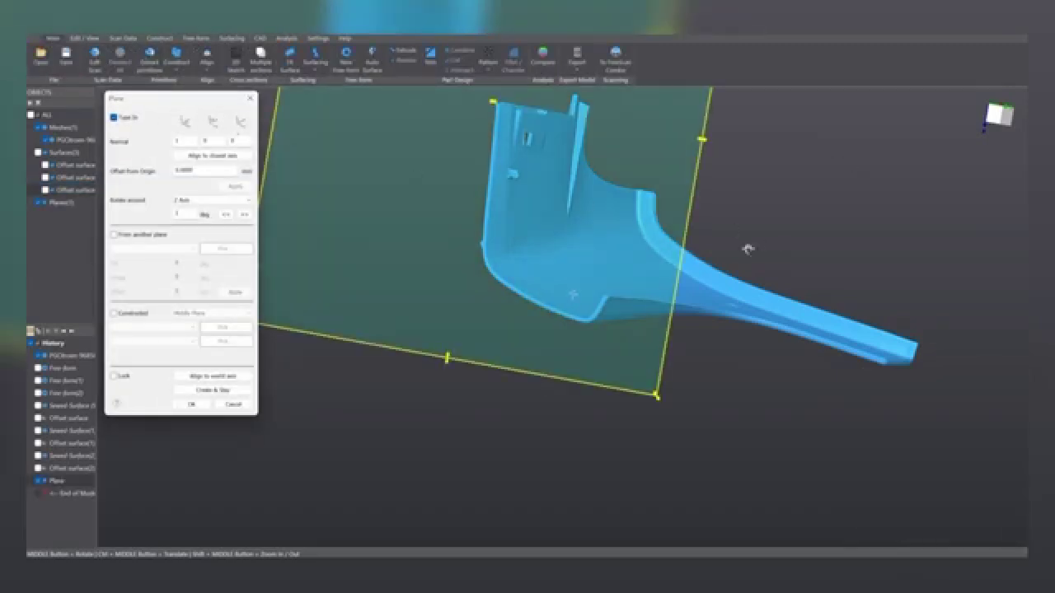
{"action": "middle_click_drag", "start_coordinate": [748, 249], "coordinate": [443, 260]}
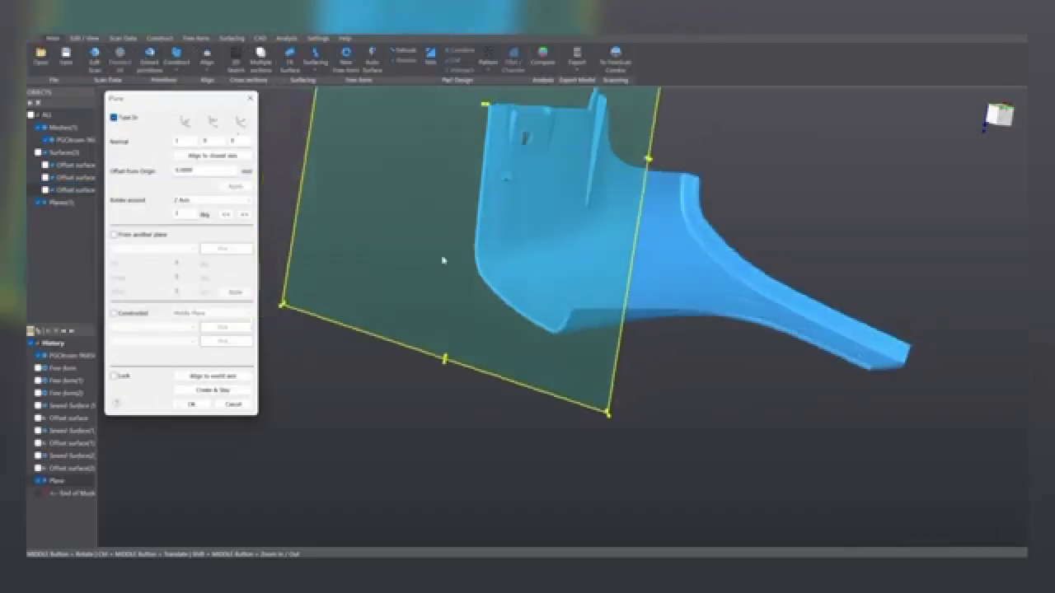
{"action": "left_click", "coordinate": [189, 404]}
- Resize the constructed plane's boundary so that it spans the whole panel scan
{"action": "scroll", "coordinate": [577, 284], "scroll_direction": "down", "scroll_amount": 2}
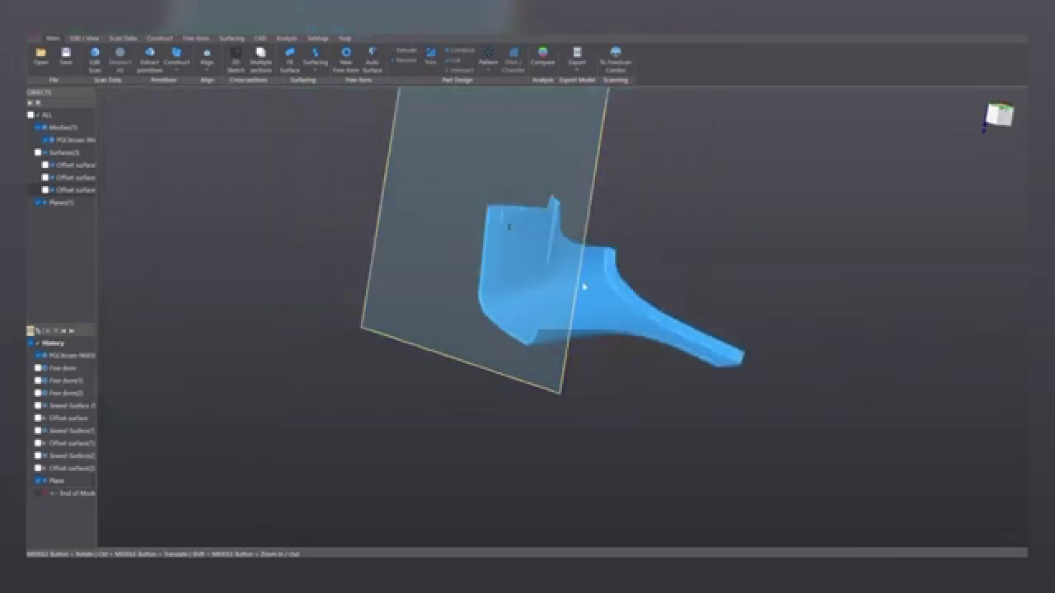
{"action": "scroll", "coordinate": [569, 267], "scroll_direction": "down", "scroll_amount": 5}
{"action": "left_click_drag", "start_coordinate": [548, 162], "coordinate": [638, 274]}
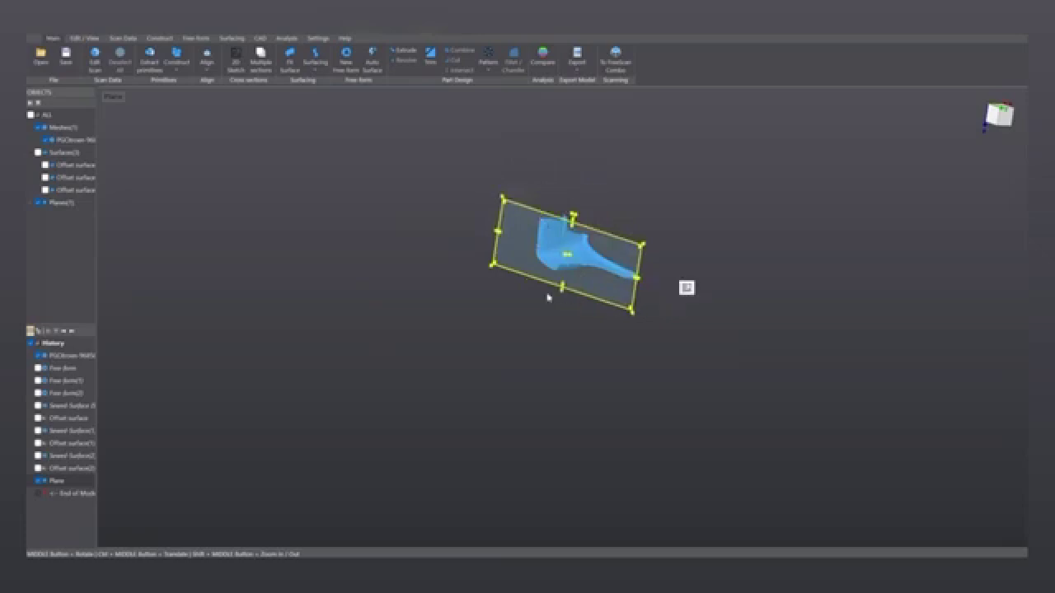
{"action": "scroll", "coordinate": [577, 286], "scroll_direction": "up", "scroll_amount": 4}
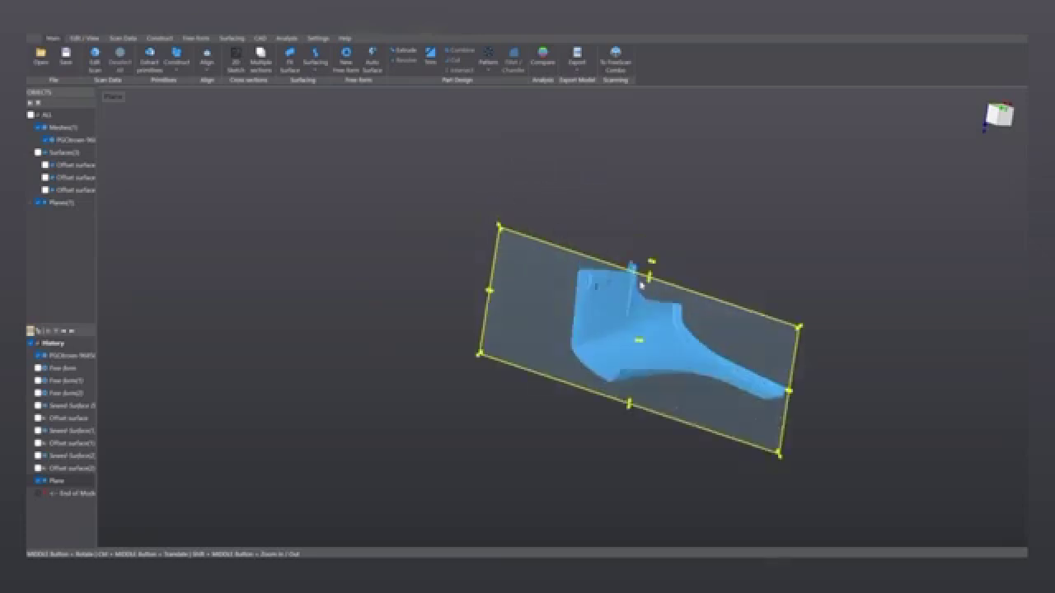
{"action": "left_click_drag", "start_coordinate": [642, 284], "coordinate": [676, 252]}
{"action": "middle_click_drag", "start_coordinate": [629, 416], "coordinate": [464, 429]}
- Redisplay the three offset surfaces, examine the flange offsets against the plane and scan edge, and hide them again
{"action": "left_click", "coordinate": [44, 165]}
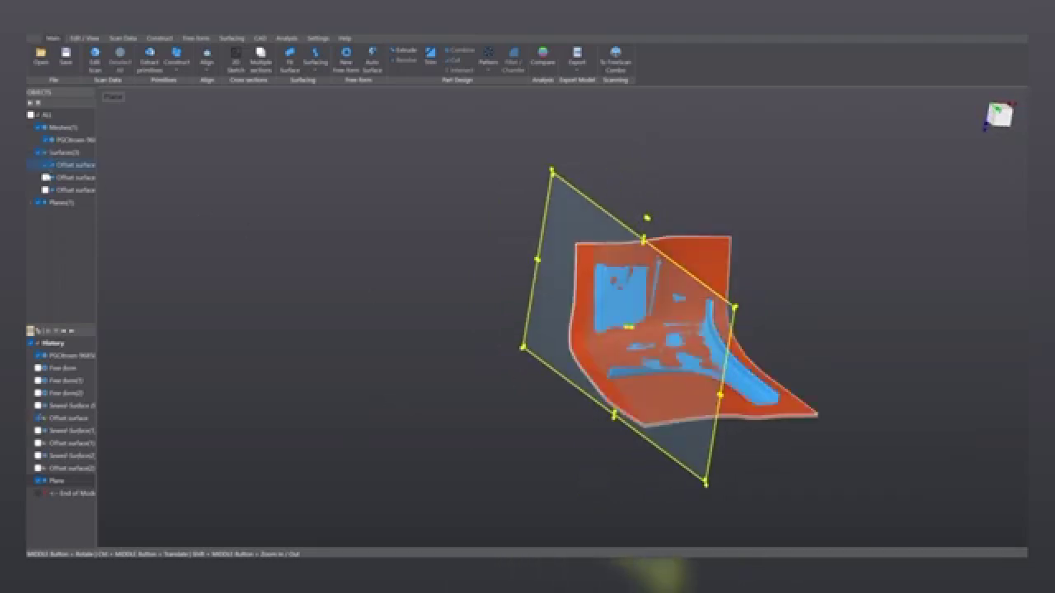
{"action": "left_click", "coordinate": [44, 177]}
{"action": "left_click", "coordinate": [44, 189]}
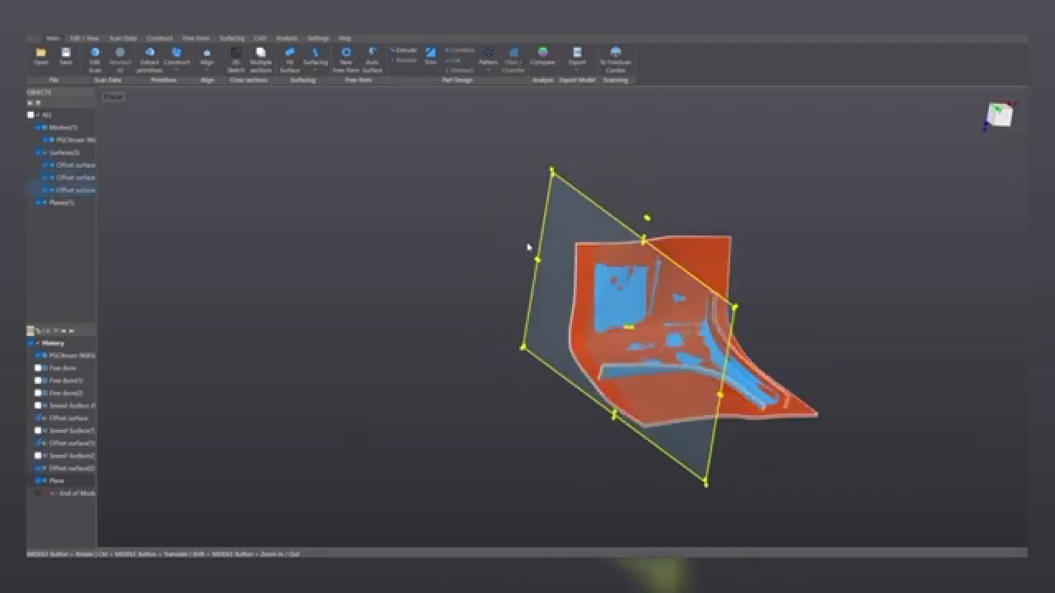
{"action": "middle_click_drag", "start_coordinate": [528, 245], "coordinate": [445, 321]}
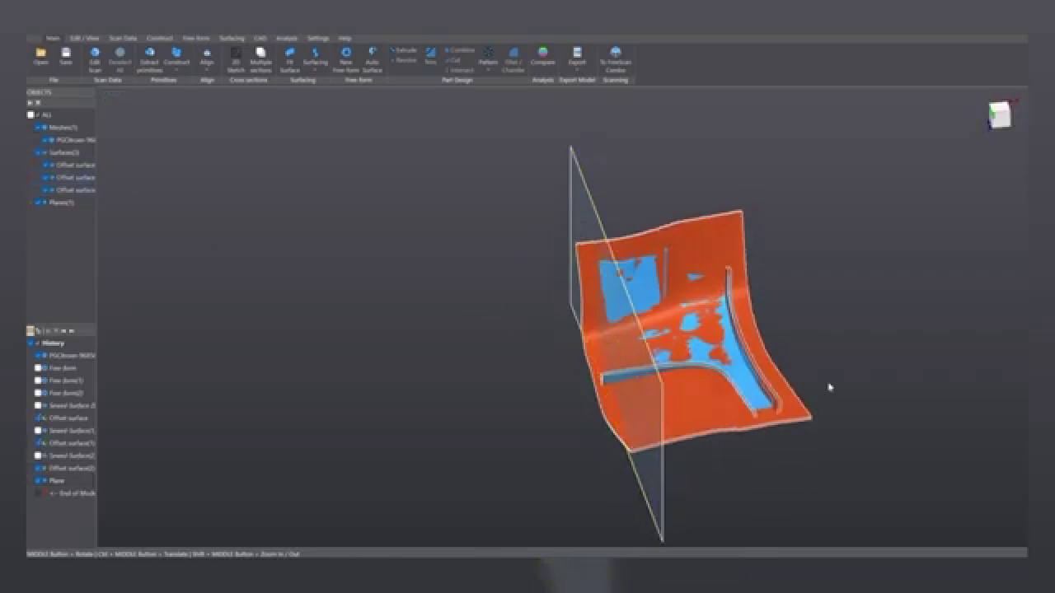
{"action": "middle_click_drag", "start_coordinate": [829, 386], "coordinate": [570, 360]}
{"action": "scroll", "coordinate": [570, 361], "scroll_direction": "up", "scroll_amount": 4}
{"action": "middle_click_drag", "start_coordinate": [749, 371], "coordinate": [687, 304], "text": "ctrl"}
{"action": "scroll", "coordinate": [641, 294], "scroll_direction": "up", "scroll_amount": 3}
{"action": "middle_click_drag", "start_coordinate": [807, 341], "coordinate": [805, 217], "text": "ctrl"}
{"action": "left_click", "coordinate": [45, 165]}
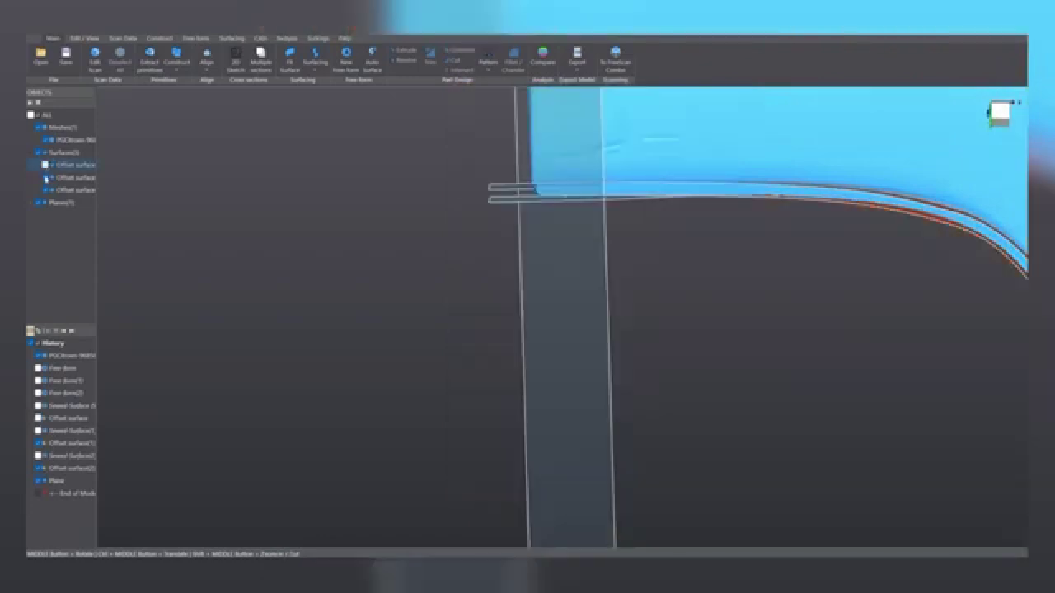
{"action": "left_click", "coordinate": [46, 190]}
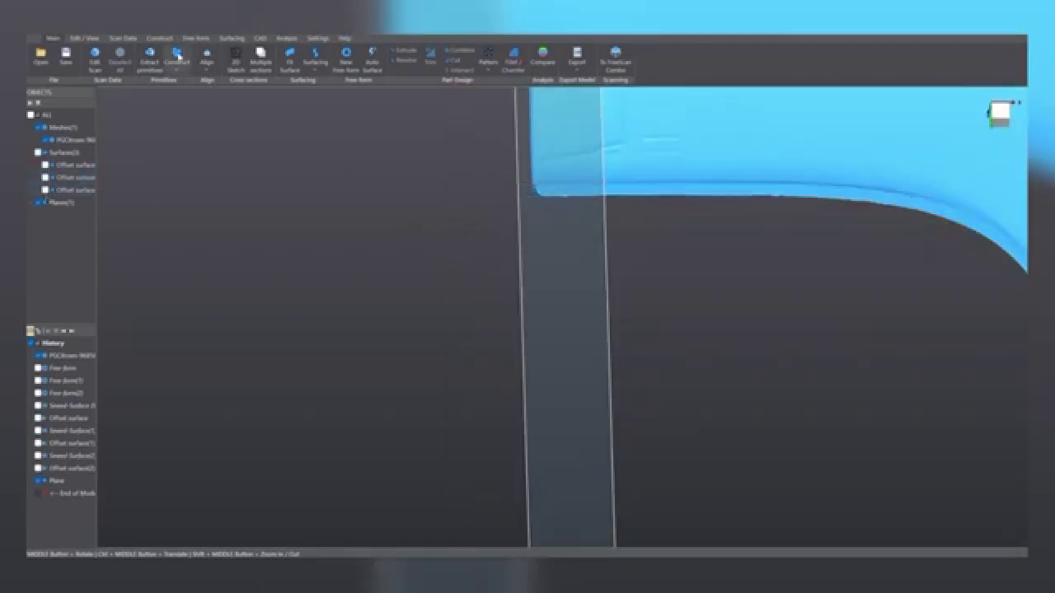
- Start extracting a primitive from the mesh and pick points along the straight part of the lower flange's edge face
{"action": "left_click", "coordinate": [150, 59]}
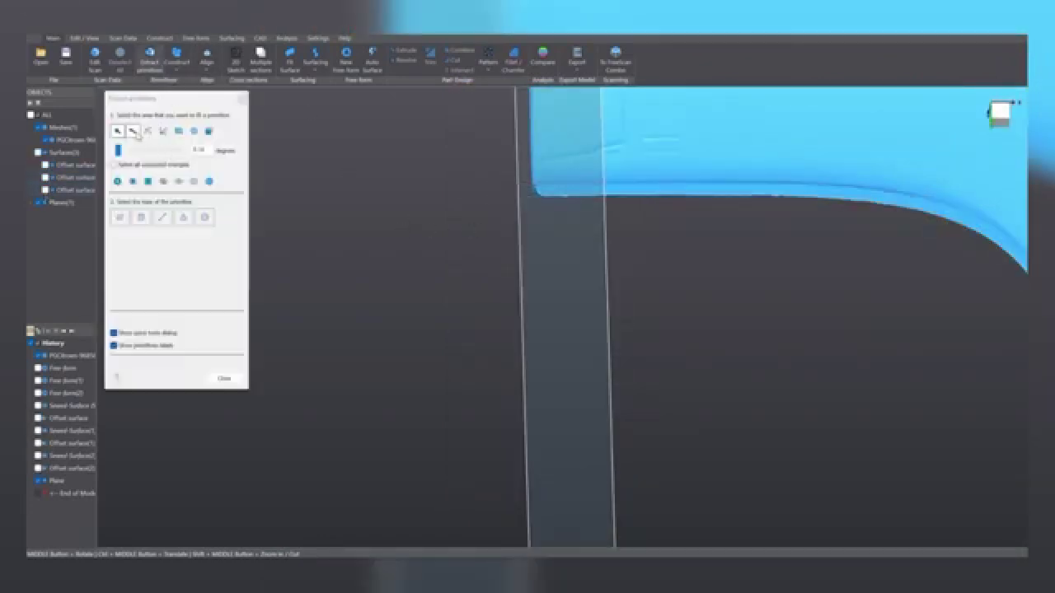
{"action": "left_click", "coordinate": [132, 131]}
{"action": "scroll", "coordinate": [643, 211], "scroll_direction": "up", "scroll_amount": 4}
{"action": "left_click", "coordinate": [435, 155]}
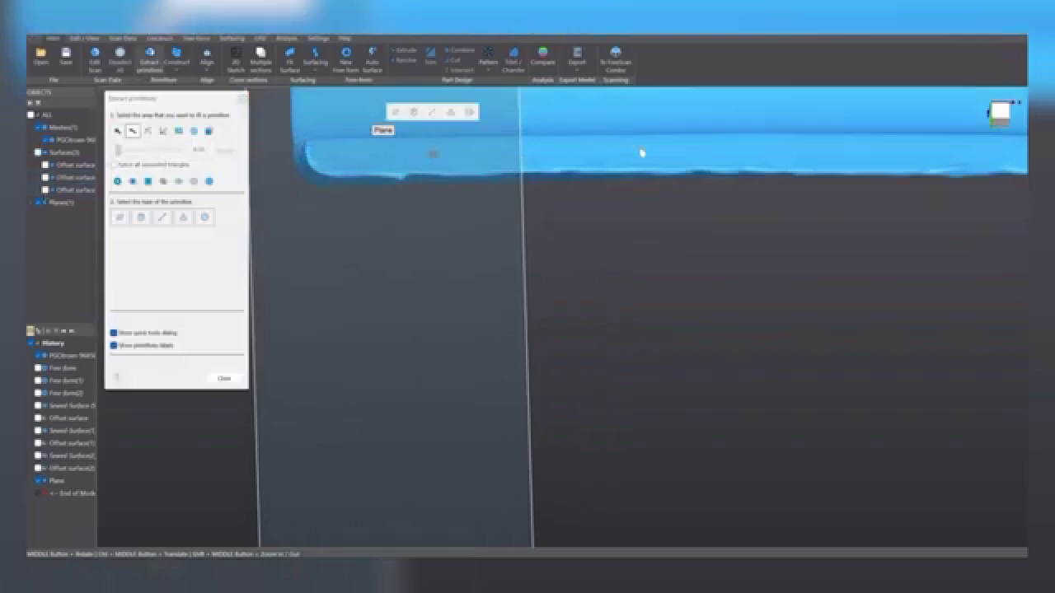
{"action": "left_click", "coordinate": [640, 149]}
{"action": "middle_click_drag", "start_coordinate": [838, 157], "coordinate": [440, 230]}
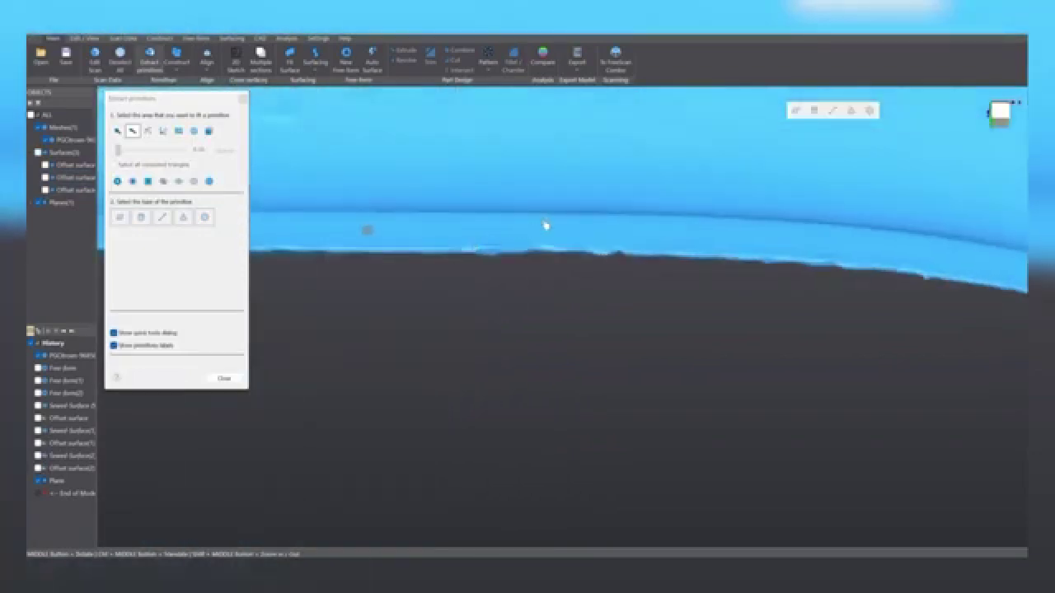
{"action": "left_click", "coordinate": [720, 234]}
{"action": "middle_click_drag", "start_coordinate": [859, 252], "coordinate": [462, 202]}
- Continue picking points on the flange edge face around the curve and down to the narrow arm's end
{"action": "middle_click_drag", "start_coordinate": [613, 247], "coordinate": [607, 156]}
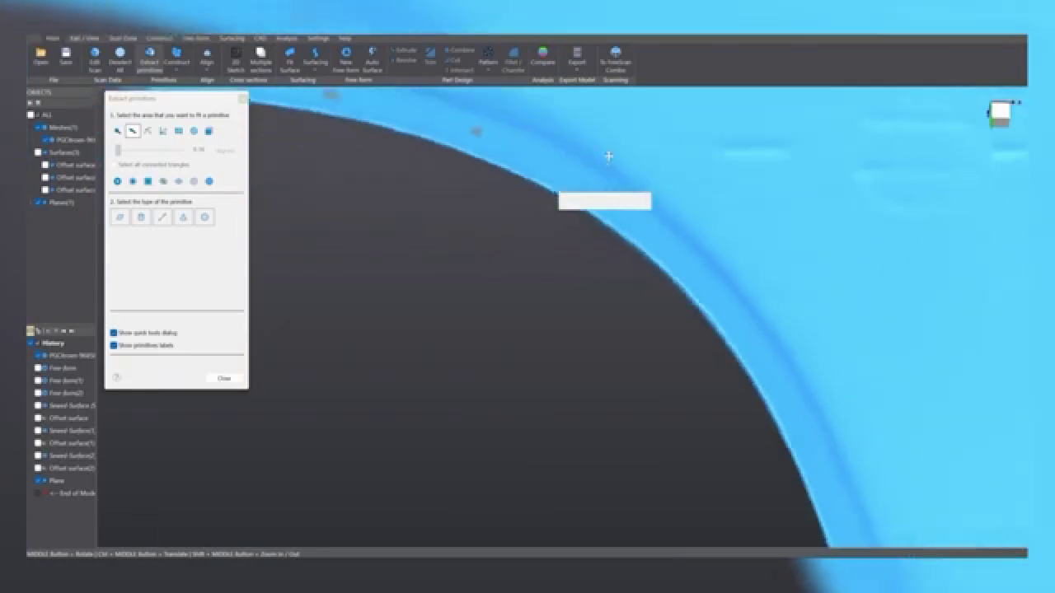
{"action": "left_click", "coordinate": [649, 235]}
{"action": "middle_click_drag", "start_coordinate": [740, 355], "coordinate": [741, 294]}
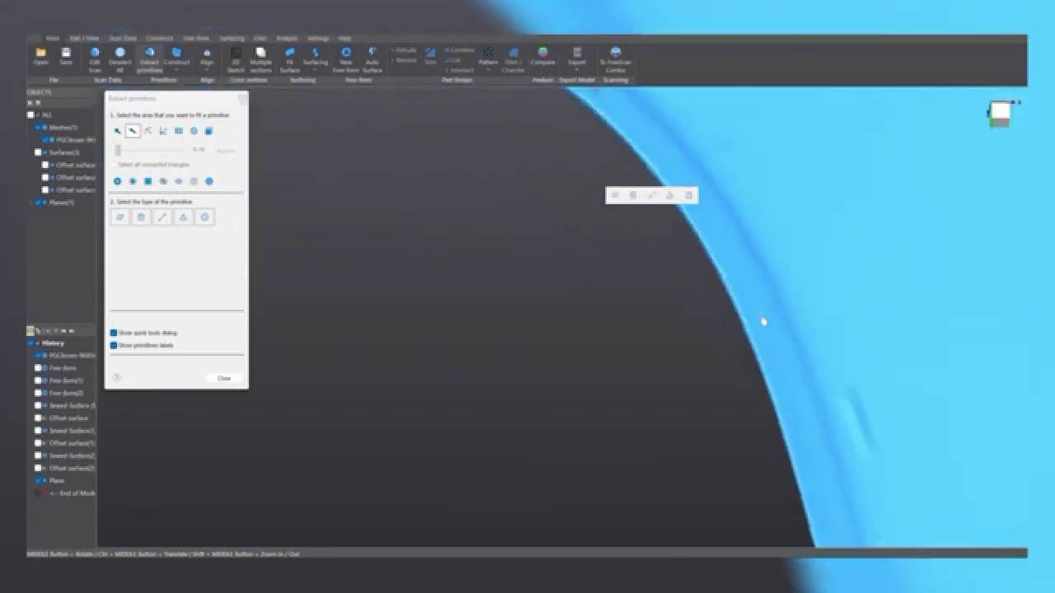
{"action": "left_click", "coordinate": [762, 318]}
{"action": "middle_click_drag", "start_coordinate": [806, 430], "coordinate": [803, 398]}
{"action": "left_click", "coordinate": [820, 385]}
{"action": "scroll", "coordinate": [837, 457], "scroll_direction": "down", "scroll_amount": 5}
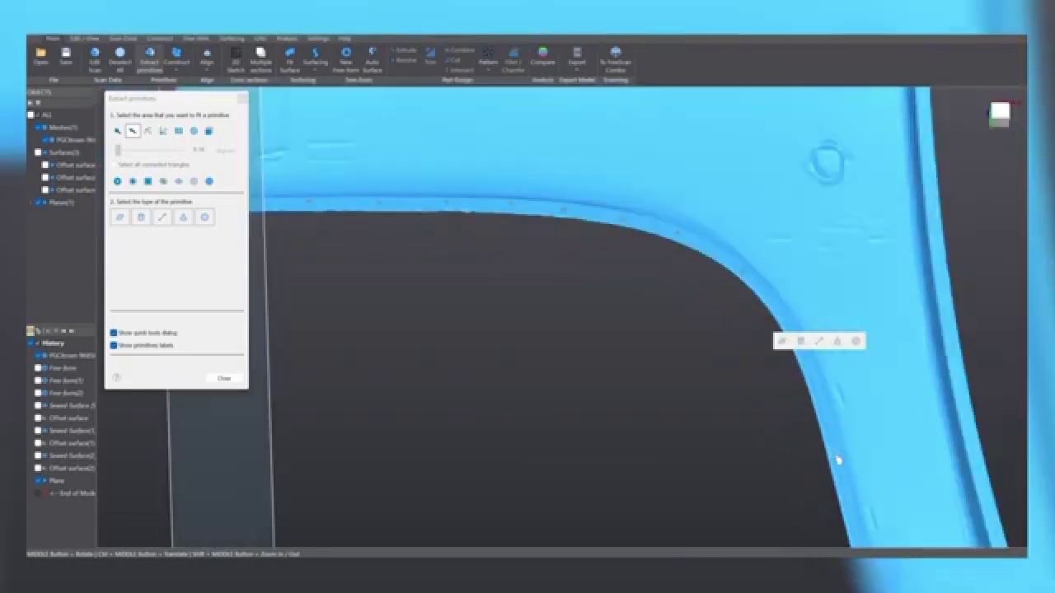
{"action": "middle_click_drag", "start_coordinate": [838, 460], "coordinate": [859, 321], "text": "ctrl"}
{"action": "left_click", "coordinate": [892, 425]}
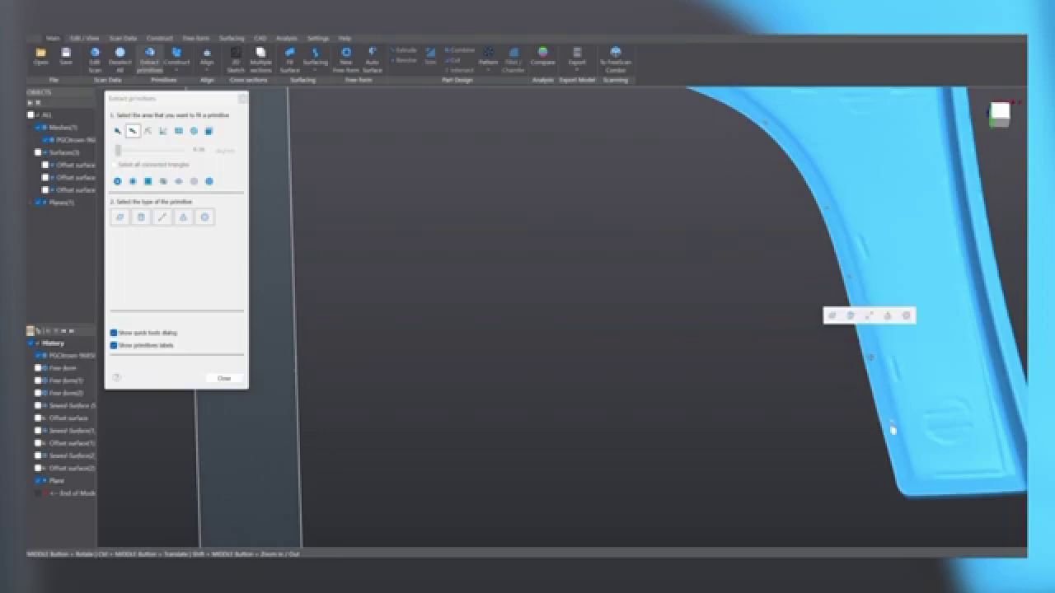
- Fit an unconstrained plane to the points picked along the flange edge and create it
{"action": "left_click", "coordinate": [854, 386]}
{"action": "scroll", "coordinate": [761, 383], "scroll_direction": "down", "scroll_amount": 4}
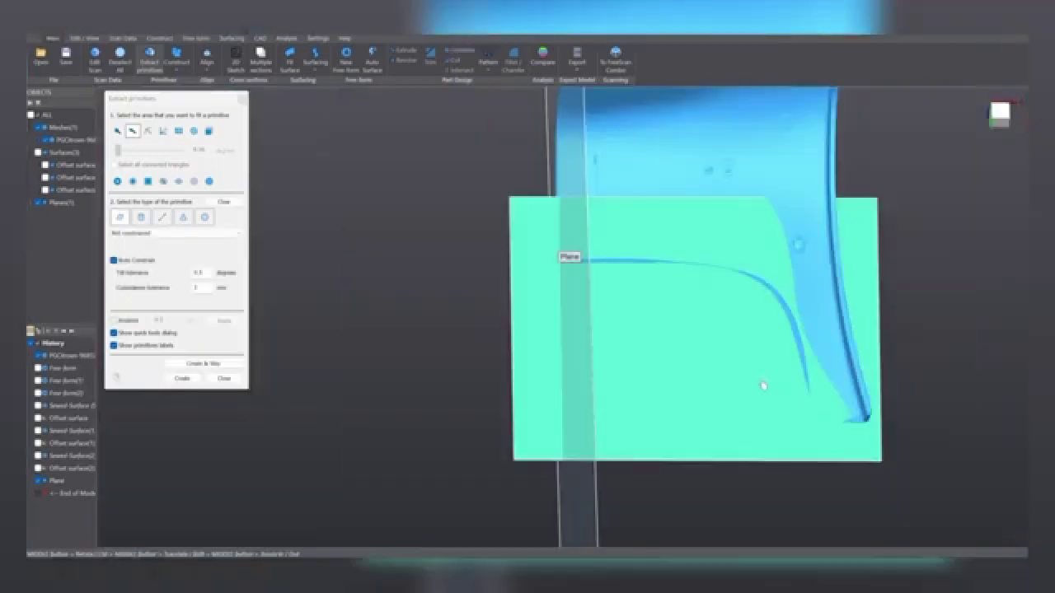
{"action": "middle_click_drag", "start_coordinate": [721, 361], "coordinate": [475, 261]}
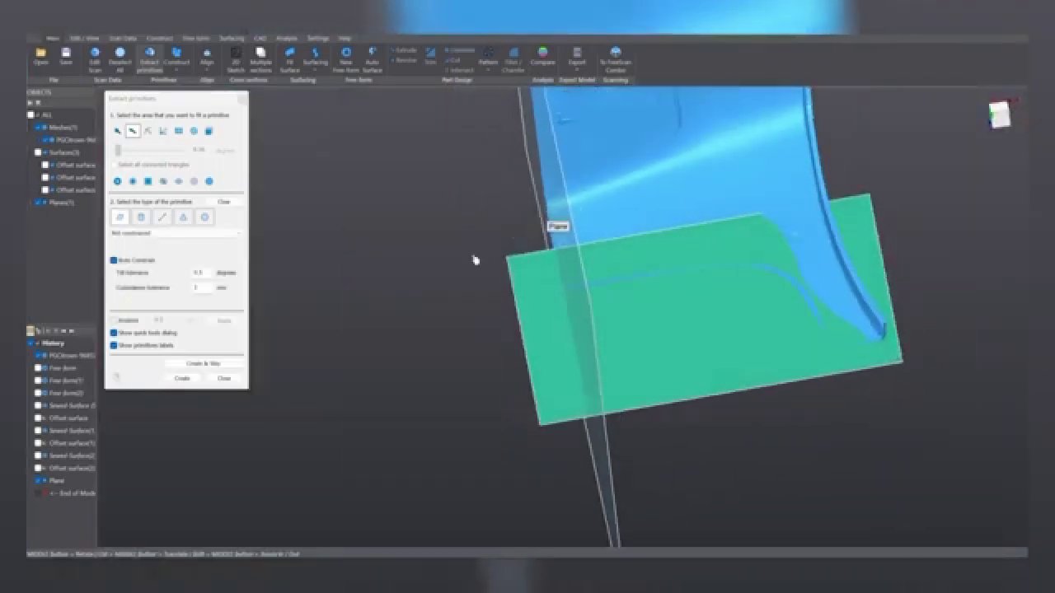
{"action": "left_click", "coordinate": [183, 377]}
- Pick points along the narrow arm's end face, fit an unconstrained plane to them and create it
{"action": "middle_click_drag", "start_coordinate": [773, 371], "coordinate": [772, 291]}
{"action": "scroll", "coordinate": [888, 261], "scroll_direction": "up", "scroll_amount": 5}
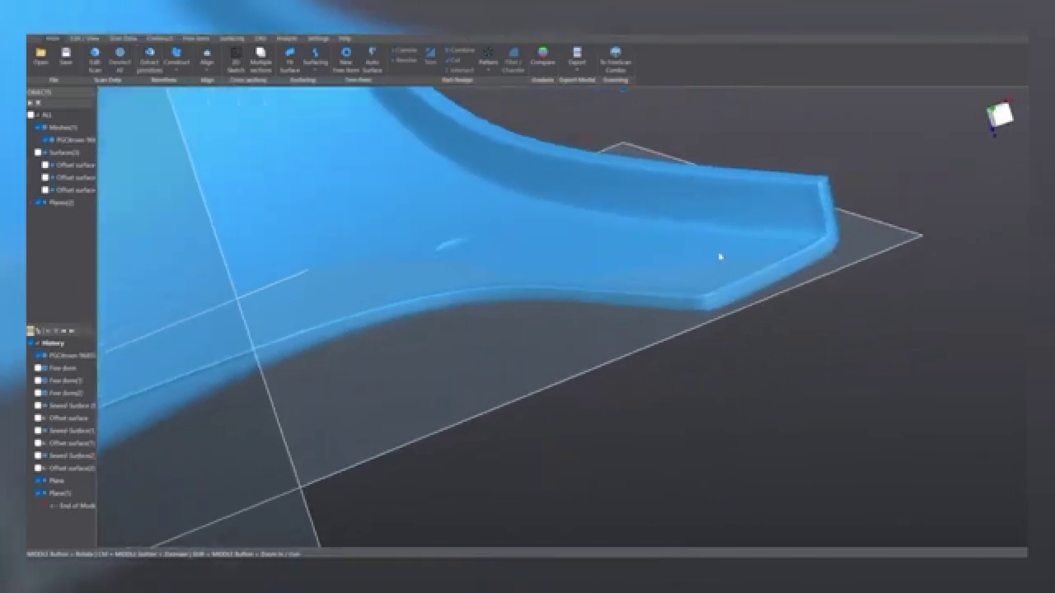
{"action": "left_click", "coordinate": [150, 61]}
{"action": "scroll", "coordinate": [728, 303], "scroll_direction": "up", "scroll_amount": 3}
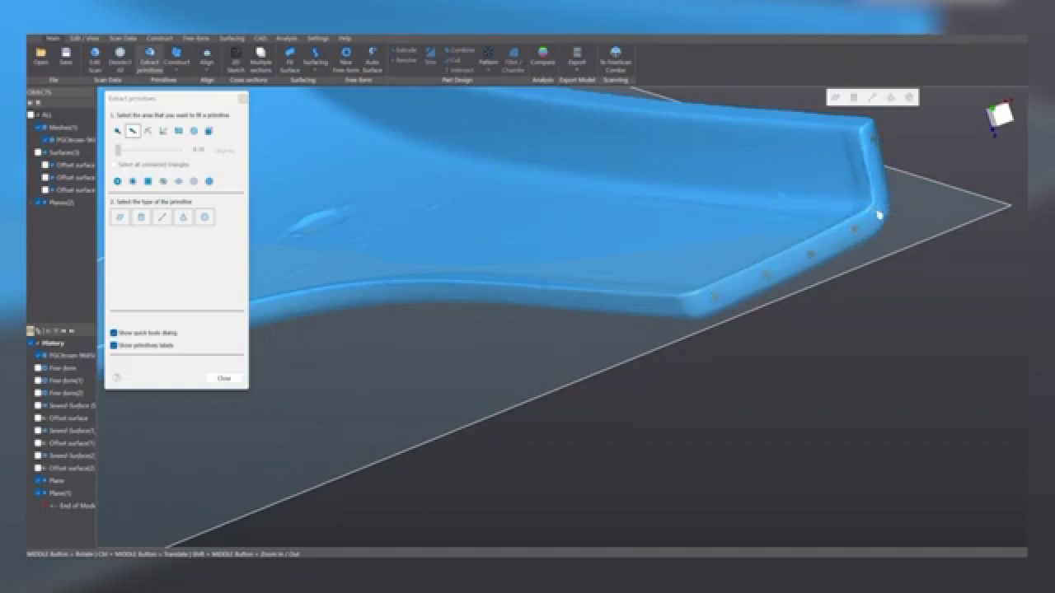
{"action": "left_click", "coordinate": [877, 213]}
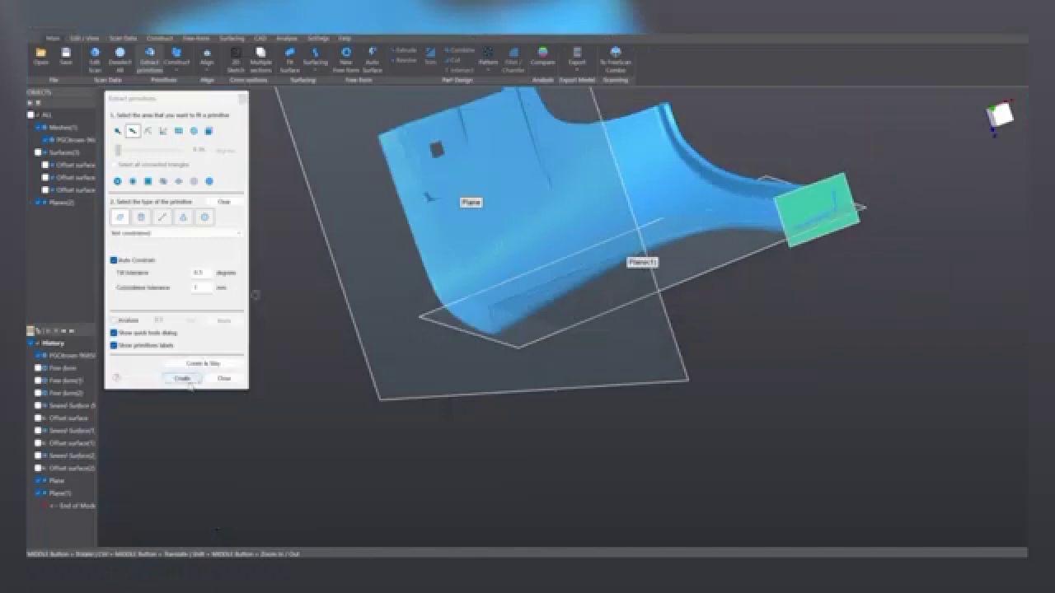
{"action": "left_click", "coordinate": [189, 381]}
- Stretch the arm-end plane across the full width of the panel and extend its two long edges outward
{"action": "middle_click_drag", "start_coordinate": [608, 349], "coordinate": [817, 332]}
{"action": "left_click", "coordinate": [793, 260]}
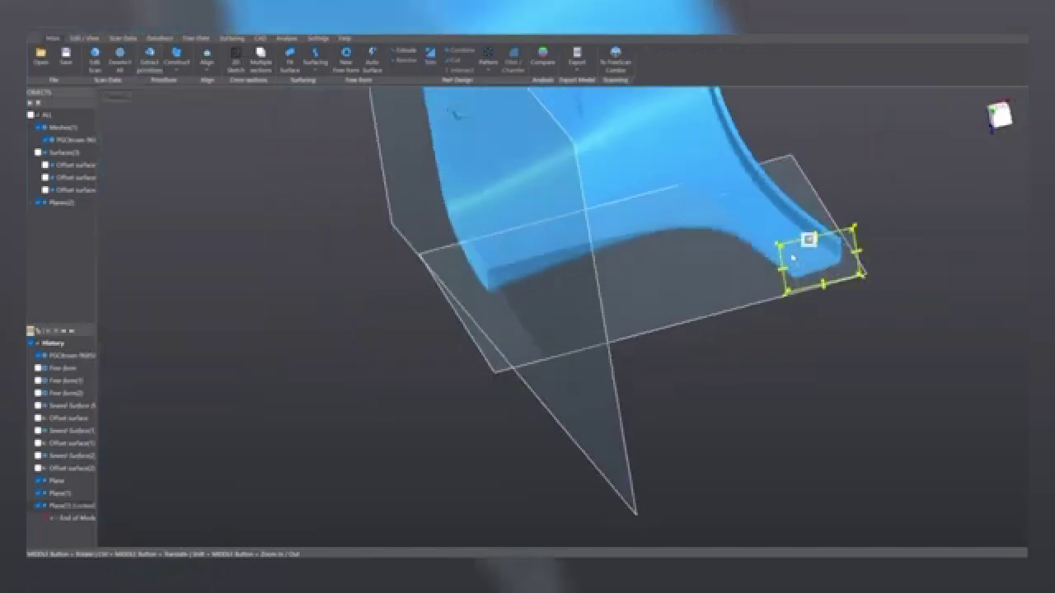
{"action": "left_click_drag", "start_coordinate": [786, 273], "coordinate": [381, 356]}
{"action": "middle_click_drag", "start_coordinate": [647, 357], "coordinate": [772, 389]}
{"action": "left_click_drag", "start_coordinate": [828, 357], "coordinate": [865, 351]}
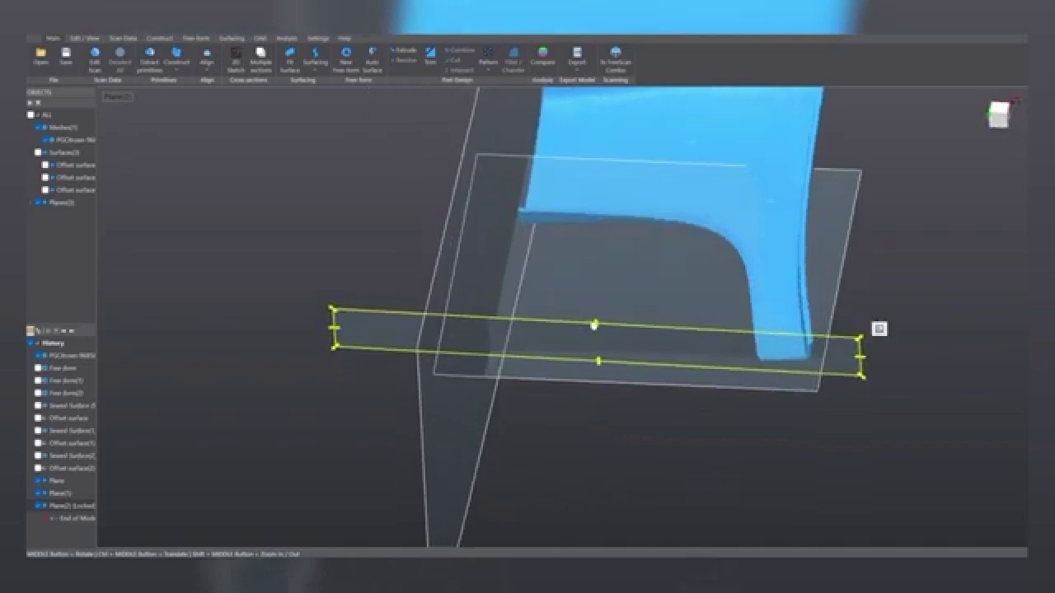
{"action": "left_click_drag", "start_coordinate": [595, 324], "coordinate": [617, 271]}
{"action": "left_click_drag", "start_coordinate": [604, 354], "coordinate": [614, 437]}
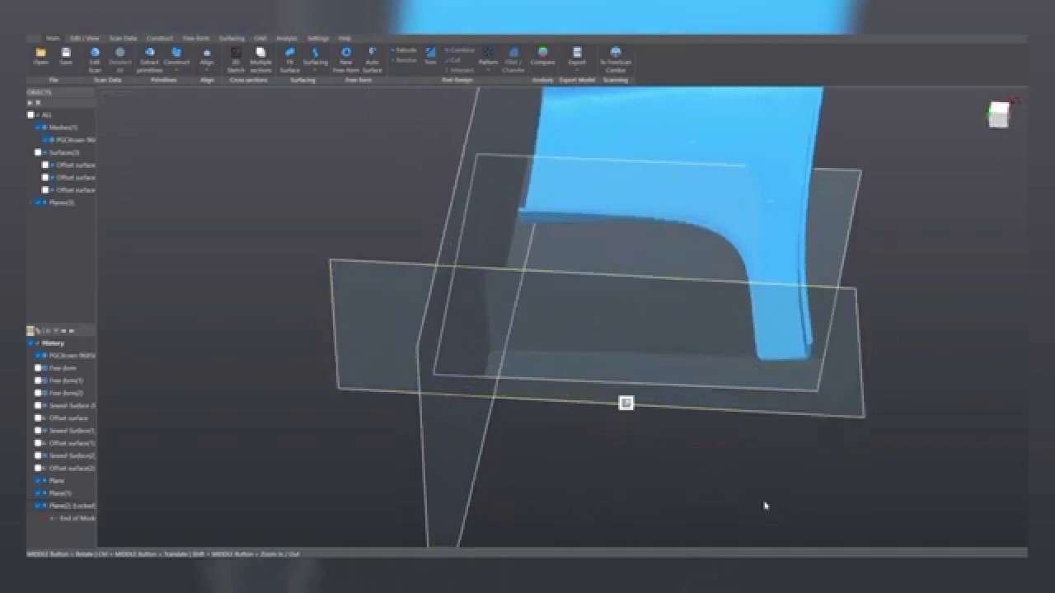
- Start a 2D sketch for an extruded surface on the OXZ plane and shift its slicing plane along the panel
{"action": "middle_click_drag", "start_coordinate": [766, 502], "coordinate": [808, 381]}
{"action": "middle_click_drag", "start_coordinate": [779, 324], "coordinate": [739, 238], "text": "ctrl"}
{"action": "middle_click_drag", "start_coordinate": [569, 223], "coordinate": [585, 142], "text": "ctrl"}
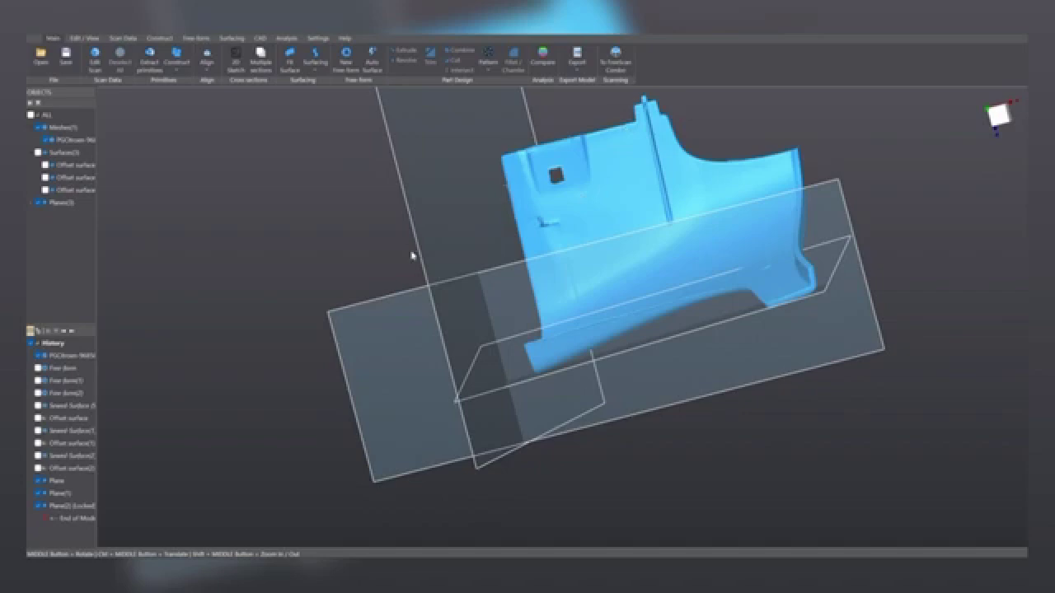
{"action": "middle_click_drag", "start_coordinate": [622, 208], "coordinate": [577, 309]}
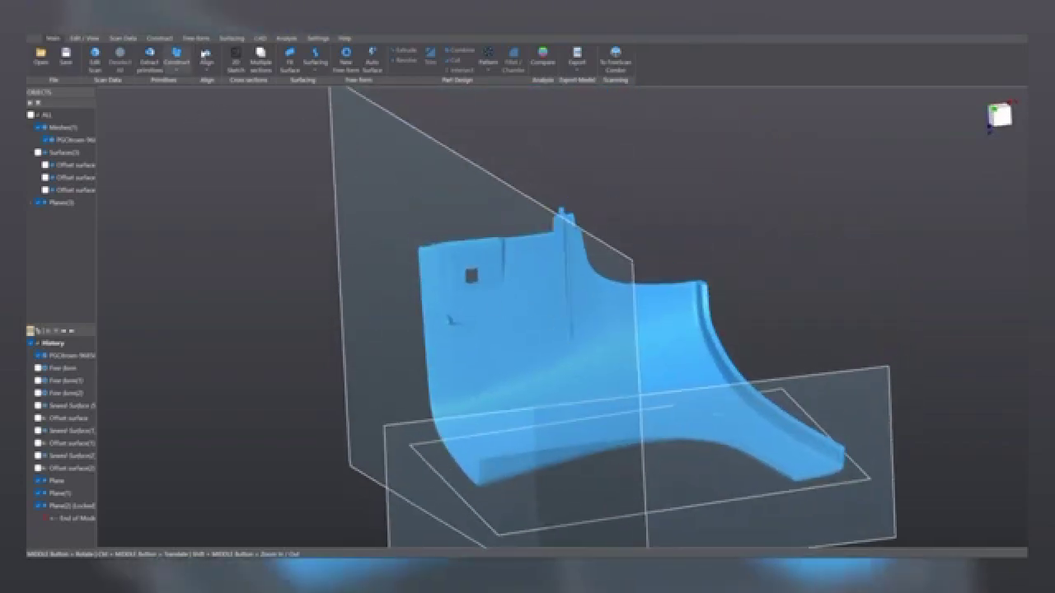
{"action": "left_click", "coordinate": [236, 59]}
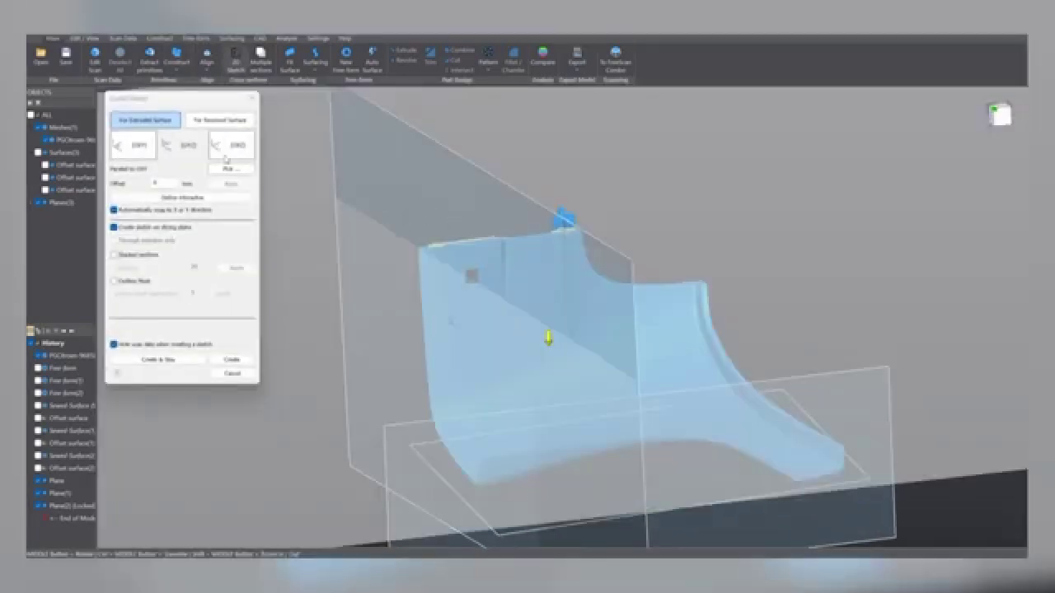
{"action": "left_click", "coordinate": [230, 149]}
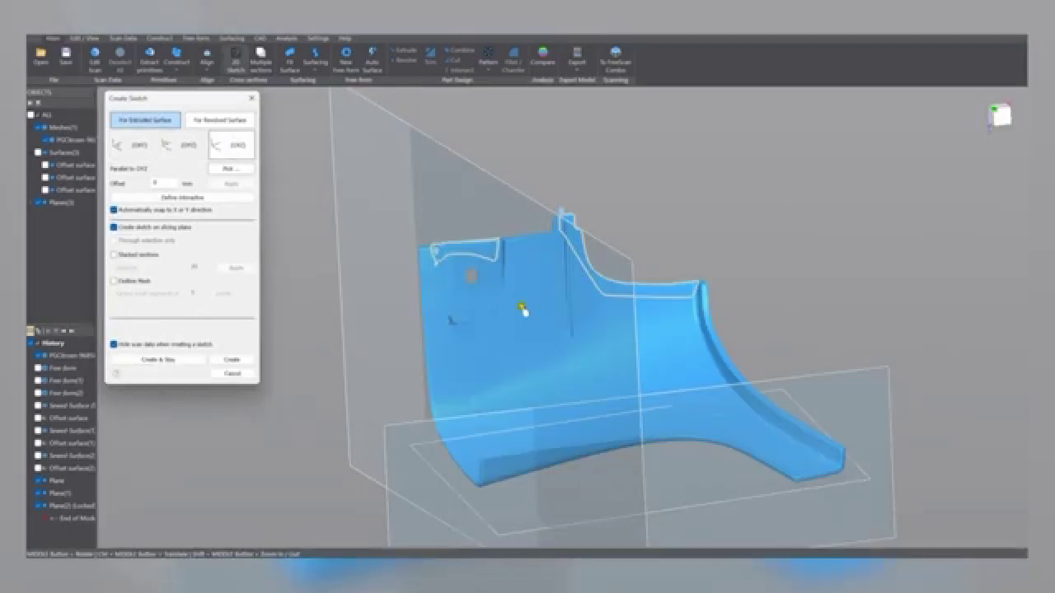
{"action": "mouse_move", "coordinate": [525, 311]}
{"action": "middle_mouse_down"}
{"action": "mouse_move", "coordinate": [706, 370]}
{"action": "mouse_move", "coordinate": [797, 281]}
{"action": "middle_mouse_up"}
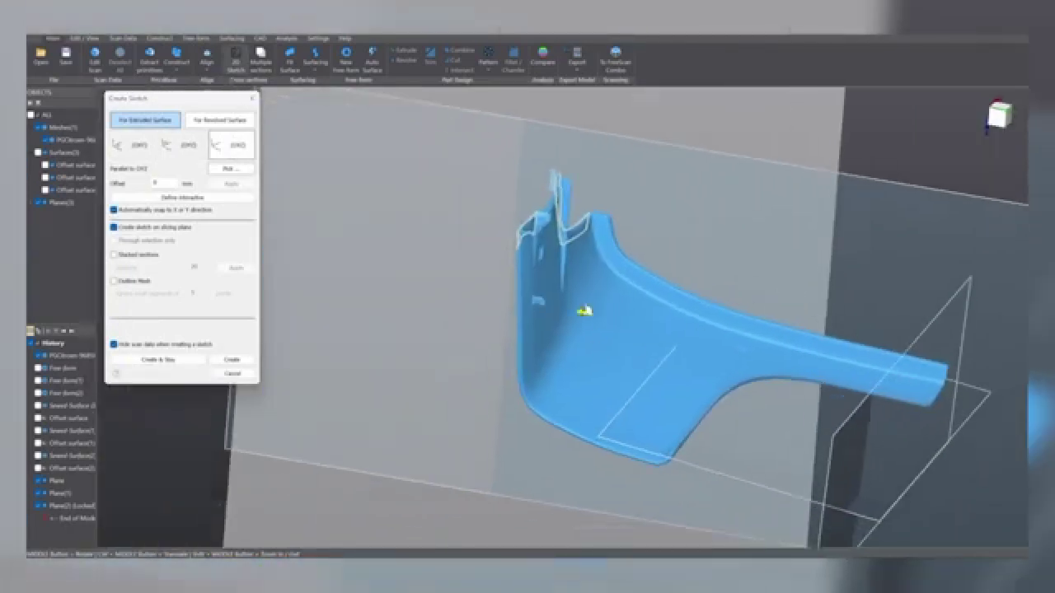
{"action": "mouse_move", "coordinate": [584, 311]}
{"action": "left_mouse_down"}
{"action": "mouse_move", "coordinate": [591, 323]}
{"action": "mouse_move", "coordinate": [559, 356]}
{"action": "mouse_move", "coordinate": [552, 350]}
{"action": "mouse_move", "coordinate": [587, 321]}
{"action": "left_mouse_up"}
{"action": "left_click_drag", "start_coordinate": [552, 353], "coordinate": [558, 349]}
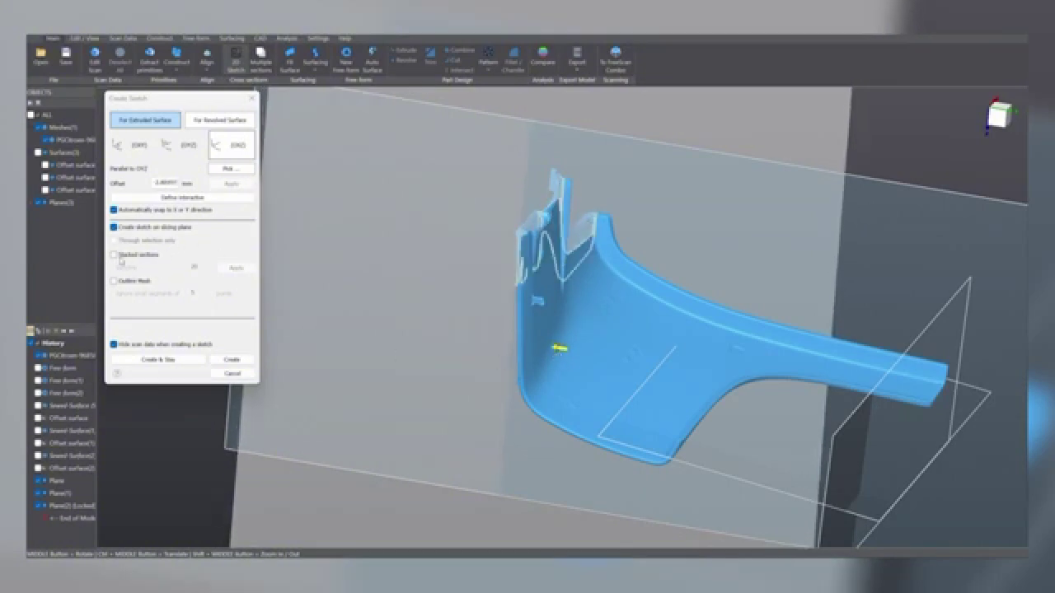
- Enable stacked sections with 20 sections, narrow the stack to the region beside the panel's flat side, and create the sketch
{"action": "left_click", "coordinate": [114, 255]}
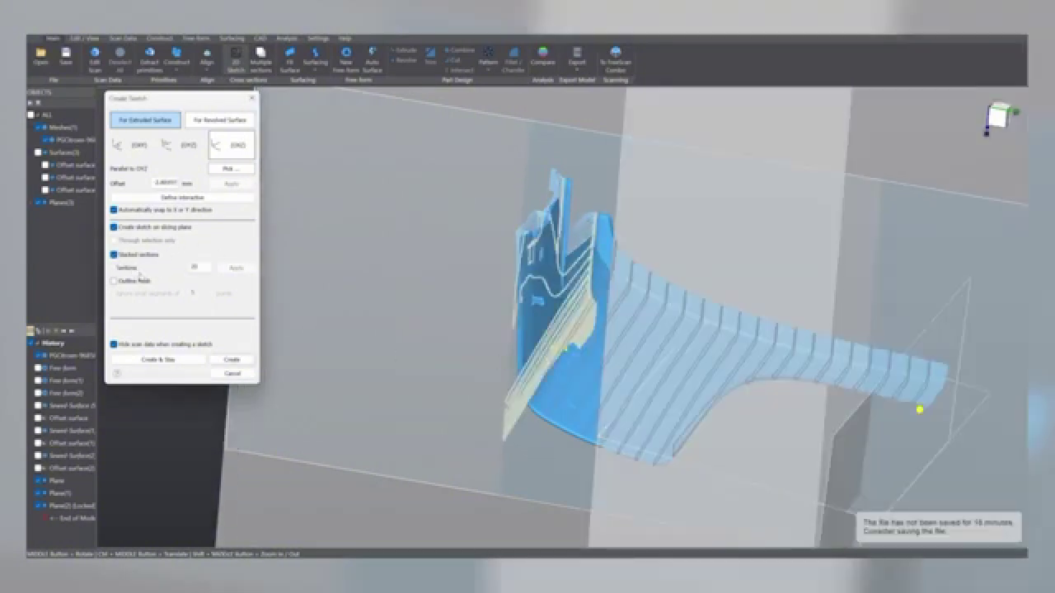
{"action": "middle_click_drag", "start_coordinate": [438, 301], "coordinate": [434, 414]}
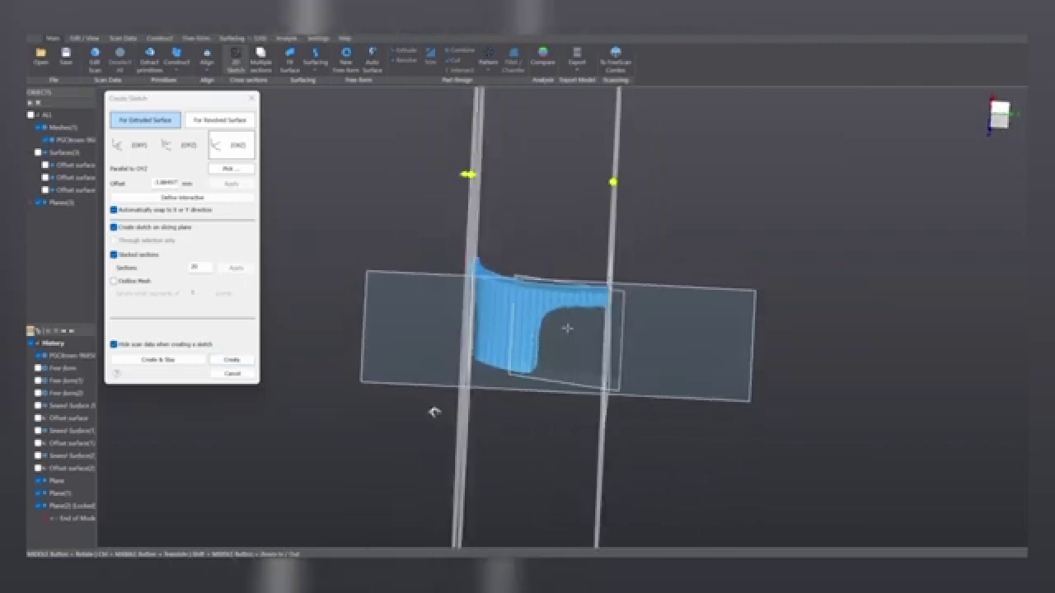
{"action": "scroll", "coordinate": [469, 305], "scroll_direction": "up", "scroll_amount": 3}
{"action": "left_click_drag", "start_coordinate": [679, 320], "coordinate": [486, 312]}
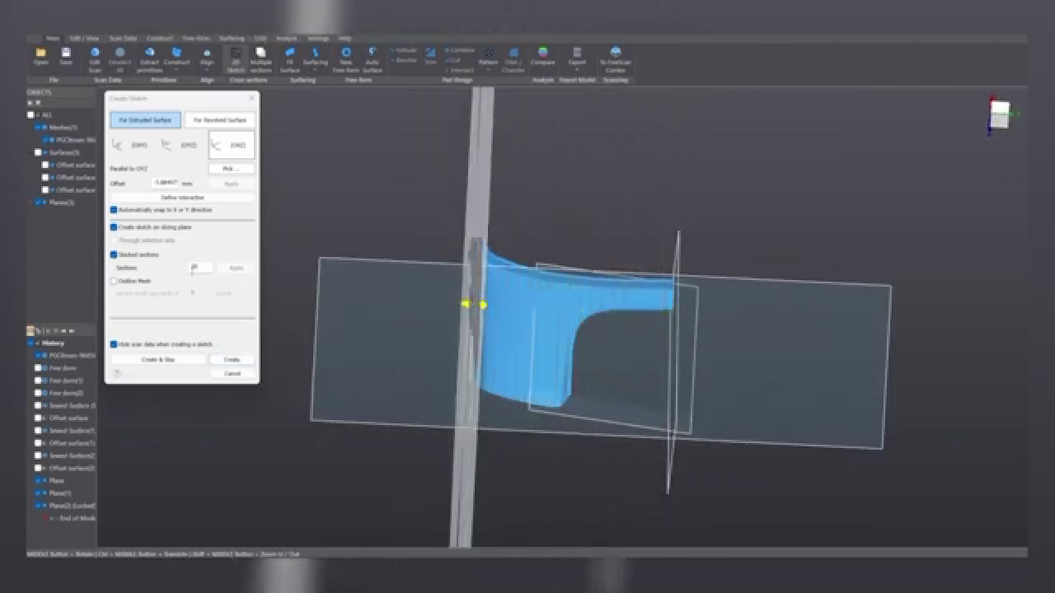
{"action": "scroll", "coordinate": [475, 320], "scroll_direction": "up", "scroll_amount": 4}
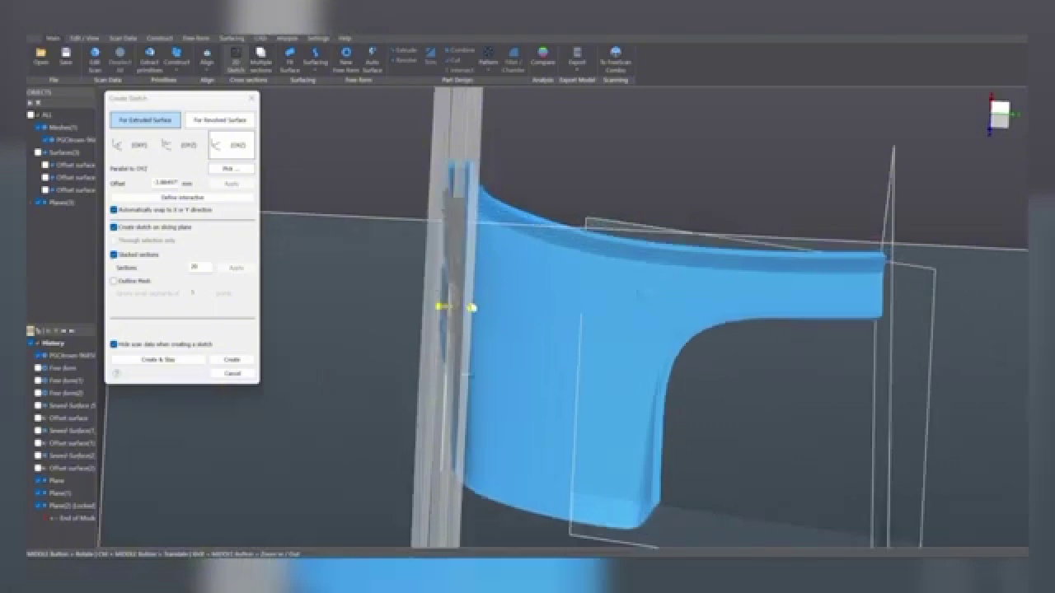
{"action": "left_click_drag", "start_coordinate": [471, 310], "coordinate": [442, 311]}
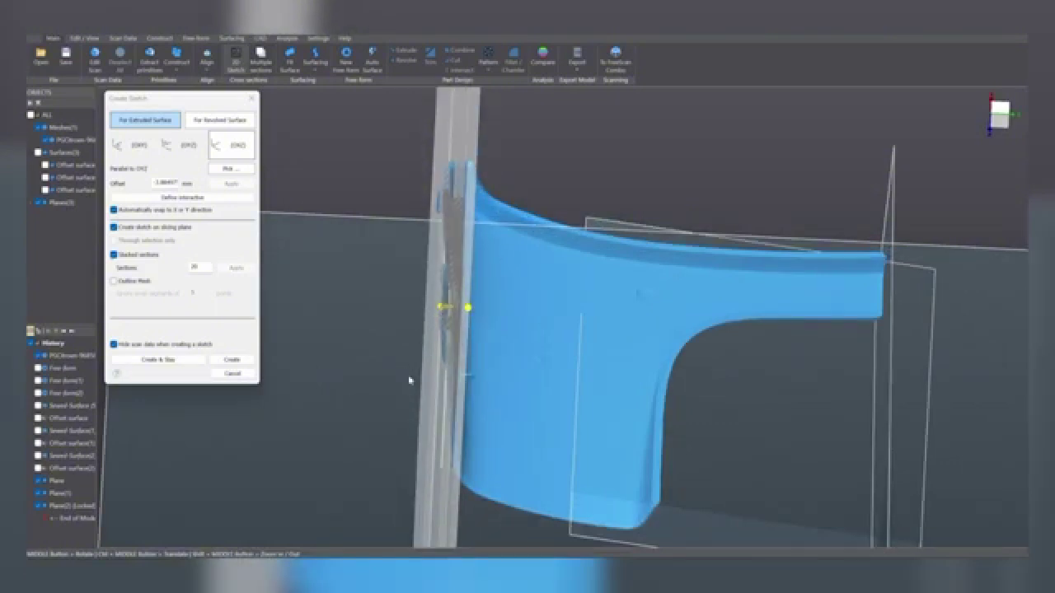
{"action": "middle_click_drag", "start_coordinate": [410, 380], "coordinate": [401, 357]}
{"action": "left_click", "coordinate": [232, 361]}
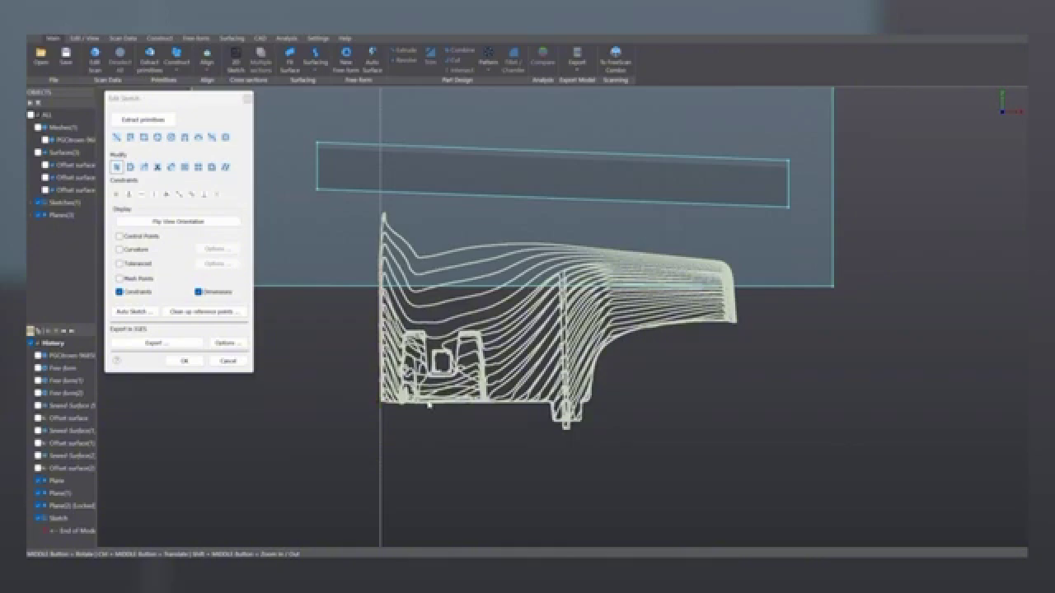
- Draw a straight line about 80 mm long along the section outline's lower edge, from the outer corner to just past the tab's near shoulder
{"action": "scroll", "coordinate": [386, 409], "scroll_direction": "up", "scroll_amount": 2}
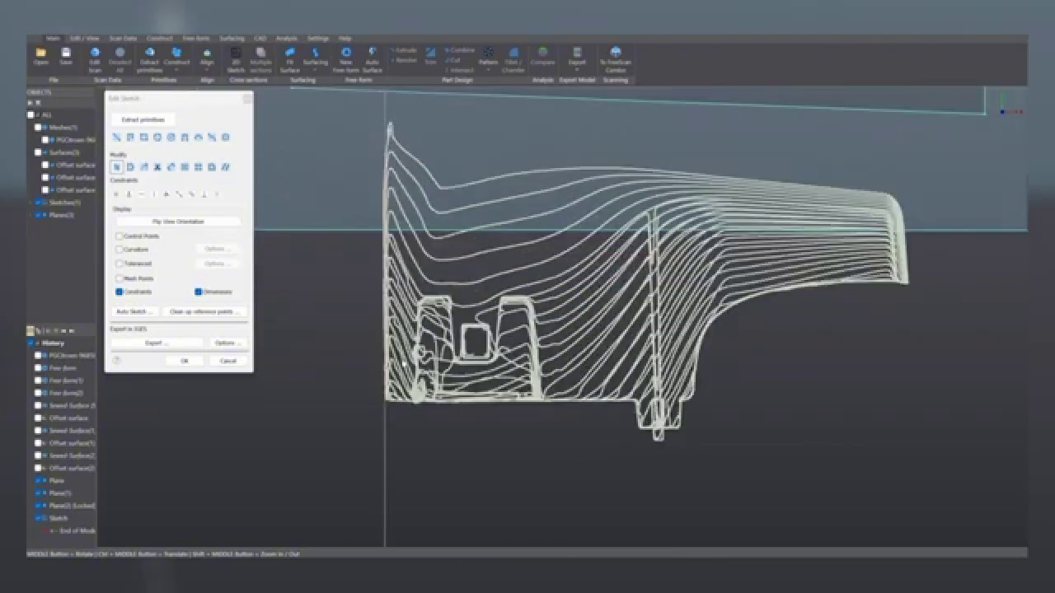
{"action": "scroll", "coordinate": [403, 363], "scroll_direction": "up", "scroll_amount": 3}
{"action": "left_click", "coordinate": [116, 137]}
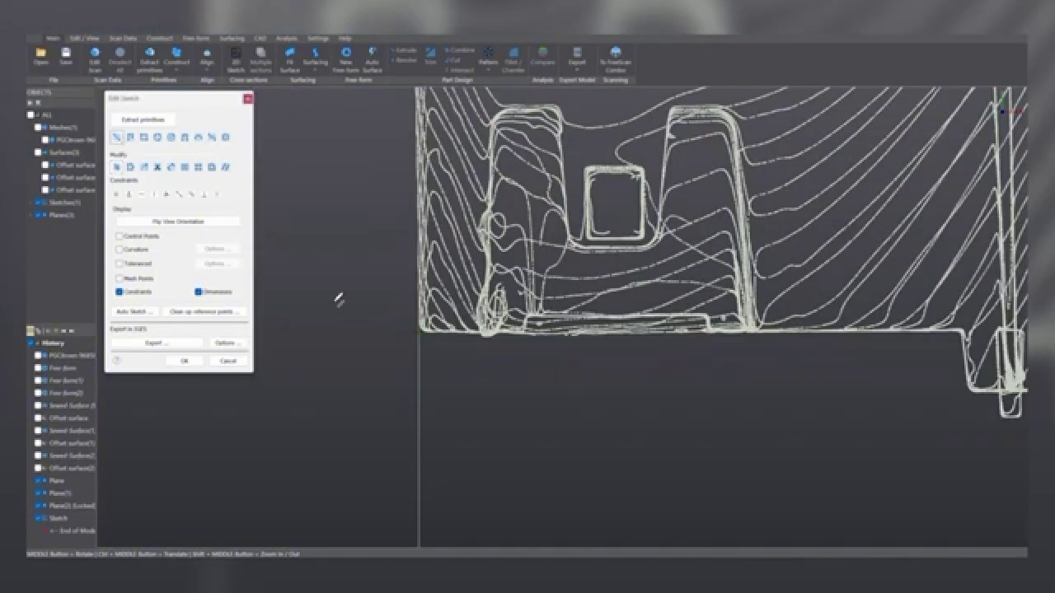
{"action": "scroll", "coordinate": [363, 308], "scroll_direction": "up", "scroll_amount": 3}
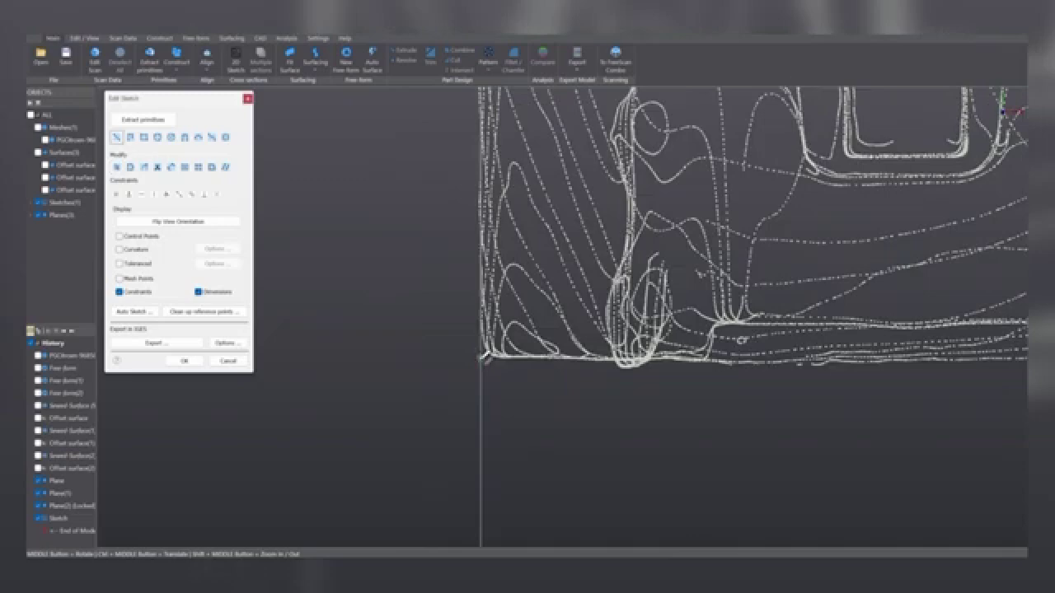
{"action": "left_click", "coordinate": [484, 358]}
{"action": "middle_click_drag", "start_coordinate": [800, 307], "coordinate": [429, 292], "text": "ctrl"}
{"action": "middle_click_drag", "start_coordinate": [897, 337], "coordinate": [544, 345], "text": "ctrl"}
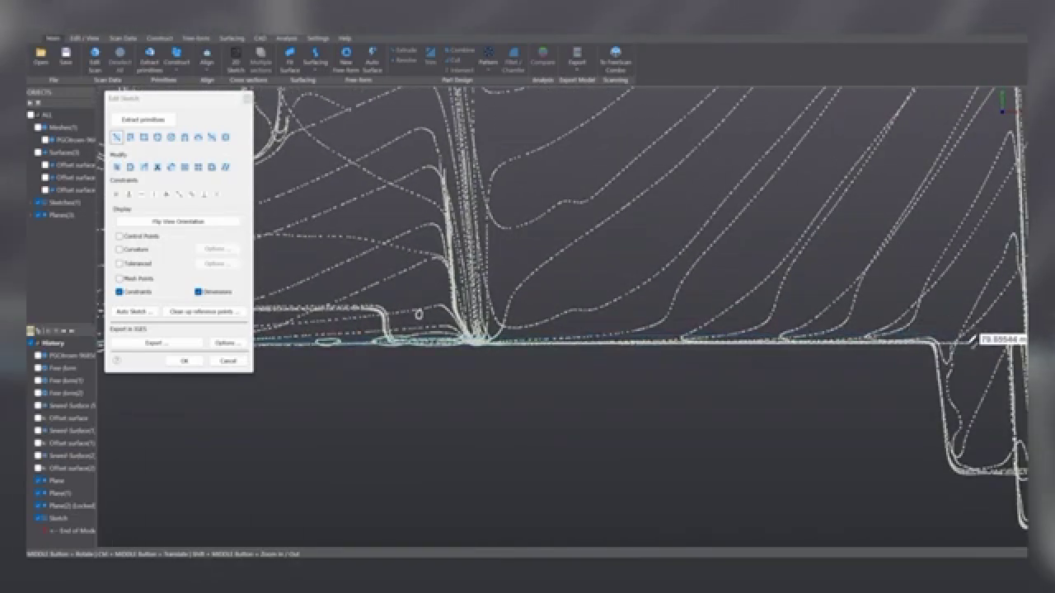
{"action": "left_click", "coordinate": [972, 339]}
{"action": "scroll", "coordinate": [811, 428], "scroll_direction": "down", "scroll_amount": 5}
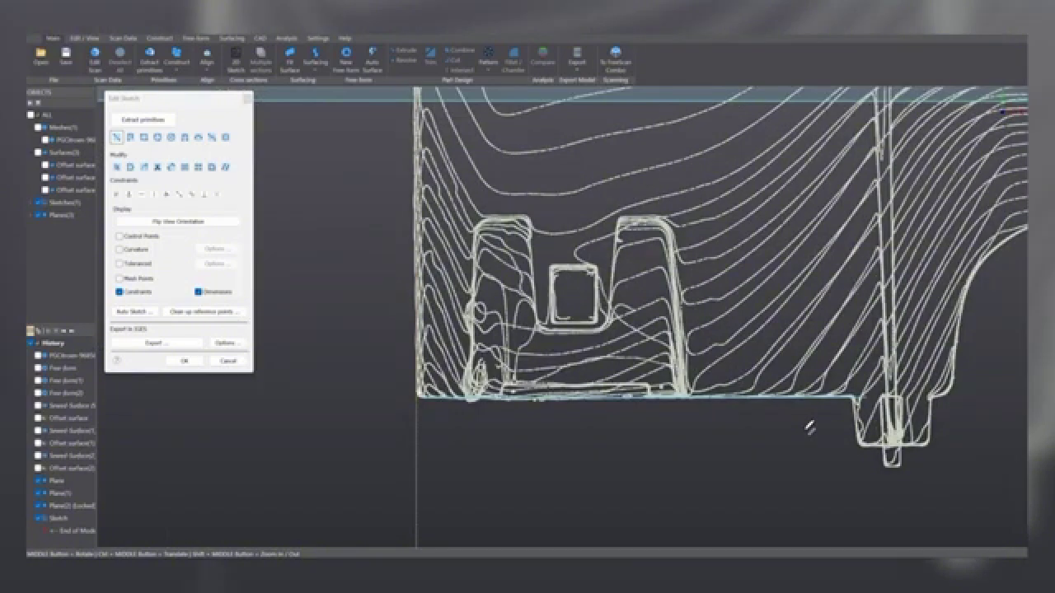
{"action": "key", "text": "Escape"}
{"action": "left_click", "coordinate": [745, 398]}
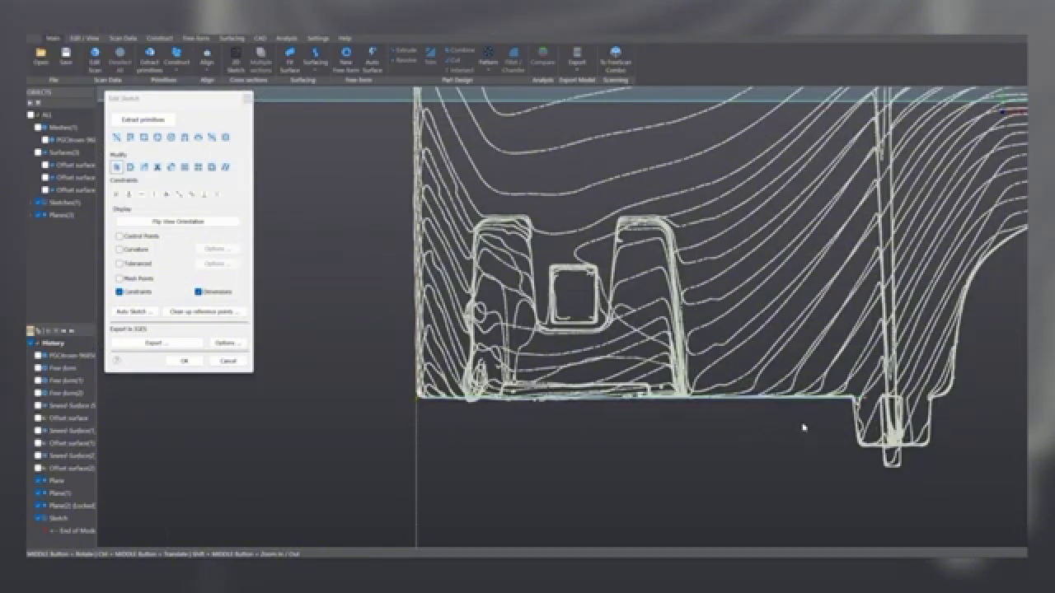
- Fit a line to the section points on the tab's left slanted side and extend both ends past the adjoining edges
{"action": "scroll", "coordinate": [742, 387], "scroll_direction": "up", "scroll_amount": 5}
{"action": "scroll", "coordinate": [711, 346], "scroll_direction": "up", "scroll_amount": 4}
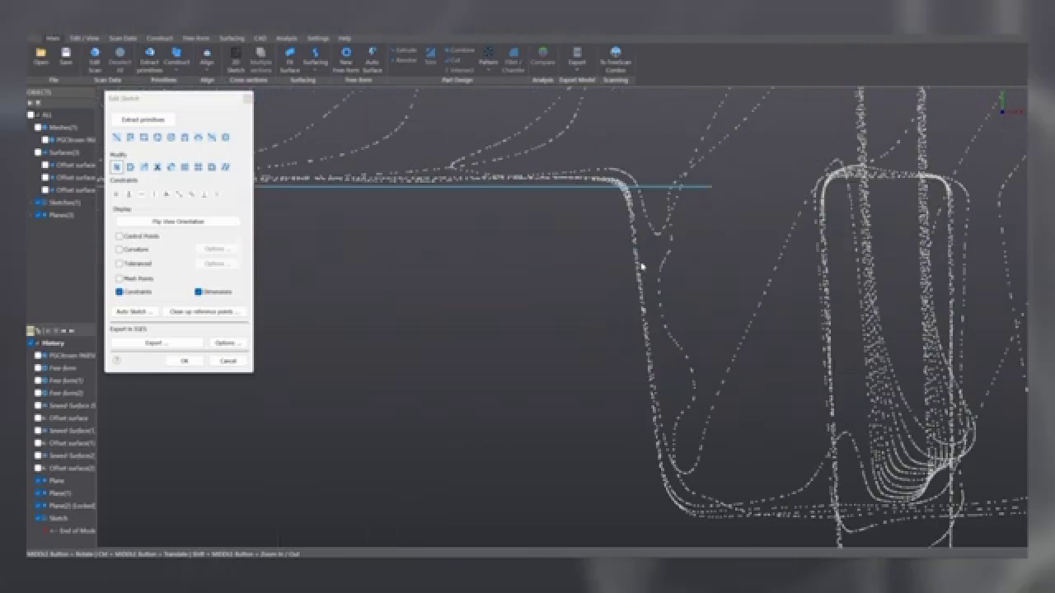
{"action": "mouse_move", "coordinate": [634, 248]}
{"action": "left_mouse_down"}
{"action": "mouse_move", "coordinate": [580, 385]}
{"action": "mouse_move", "coordinate": [663, 403]}
{"action": "left_mouse_up"}
{"action": "left_click_drag", "start_coordinate": [637, 247], "coordinate": [630, 178]}
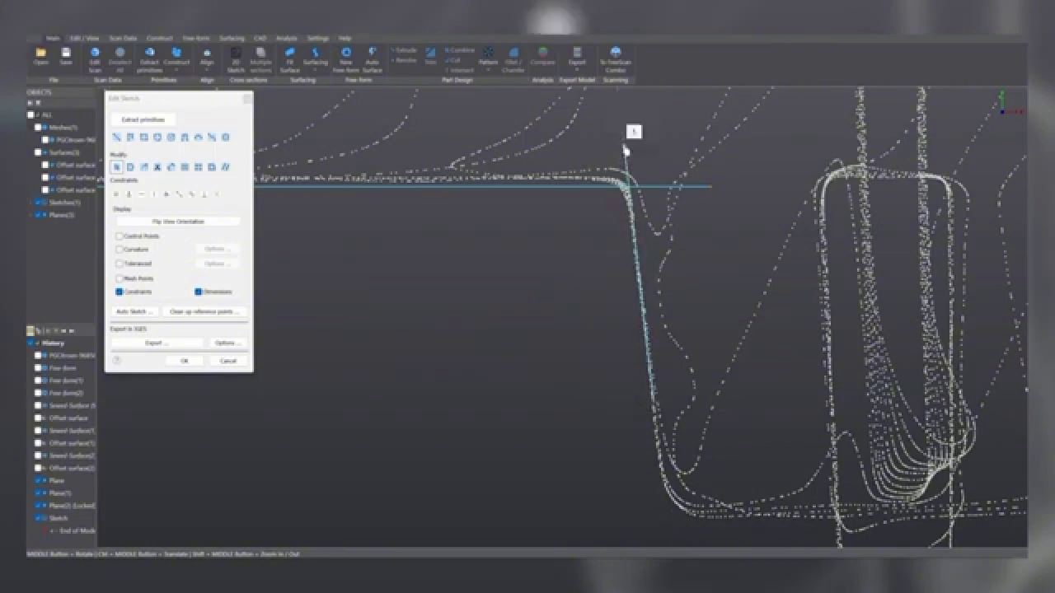
{"action": "middle_click_drag", "start_coordinate": [652, 354], "coordinate": [582, 280], "text": "ctrl"}
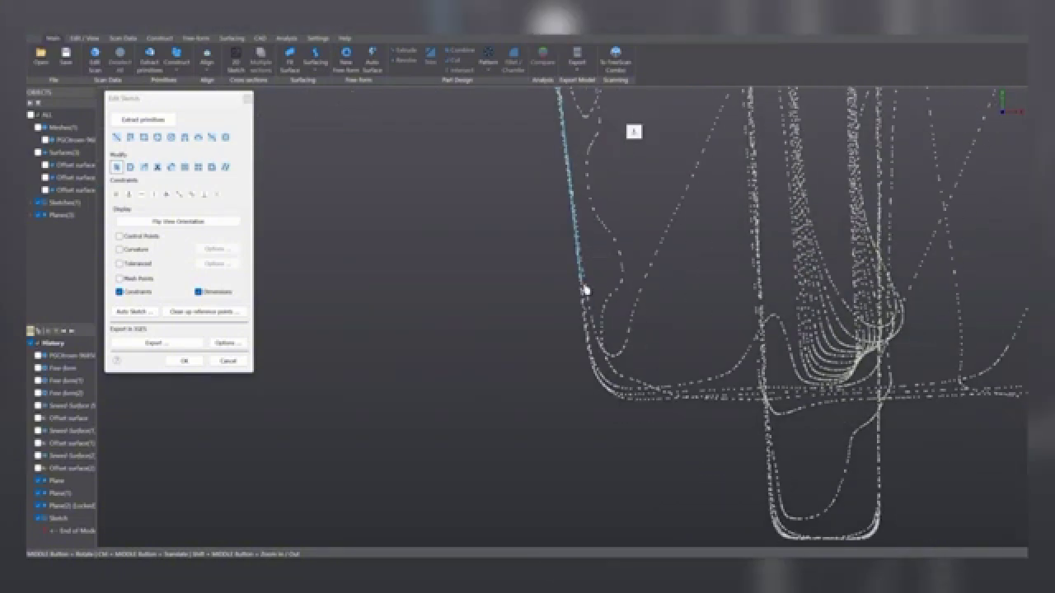
{"action": "left_click_drag", "start_coordinate": [585, 288], "coordinate": [601, 441]}
{"action": "scroll", "coordinate": [647, 431], "scroll_direction": "down", "scroll_amount": 3}
{"action": "middle_click_drag", "start_coordinate": [644, 430], "coordinate": [520, 390], "text": "ctrl"}
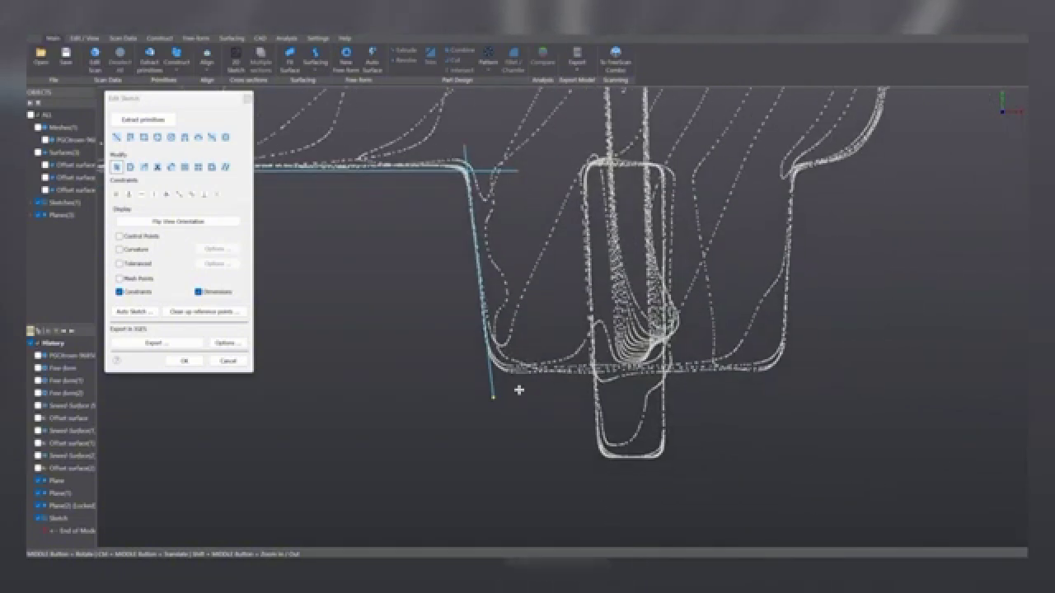
- Draw a horizontal line about 14.6 mm long along the wide tab's lower edge, overshooting both sides of the tab
{"action": "left_click", "coordinate": [117, 136]}
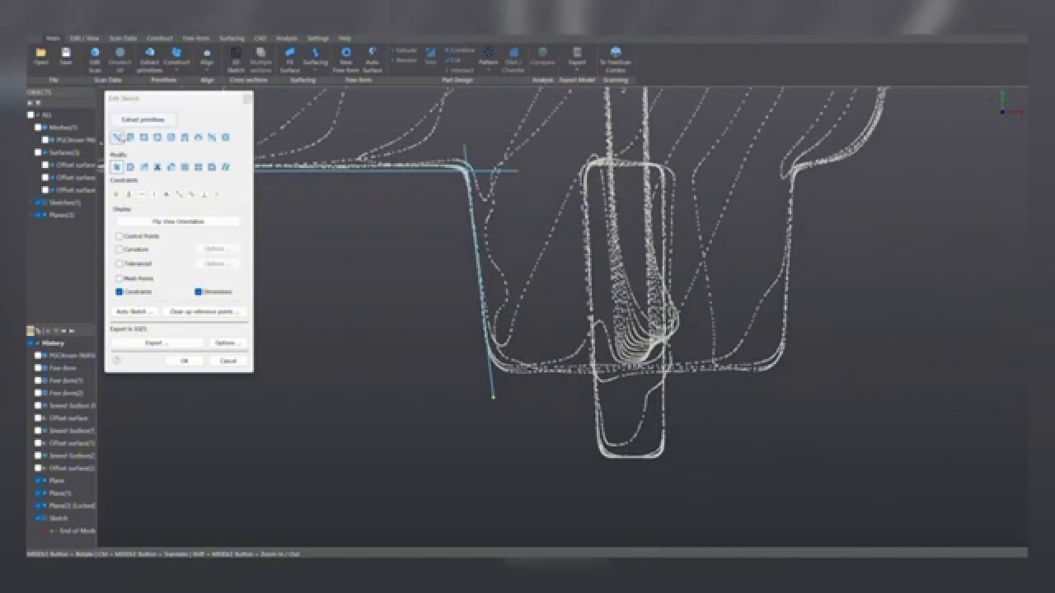
{"action": "left_click", "coordinate": [473, 371]}
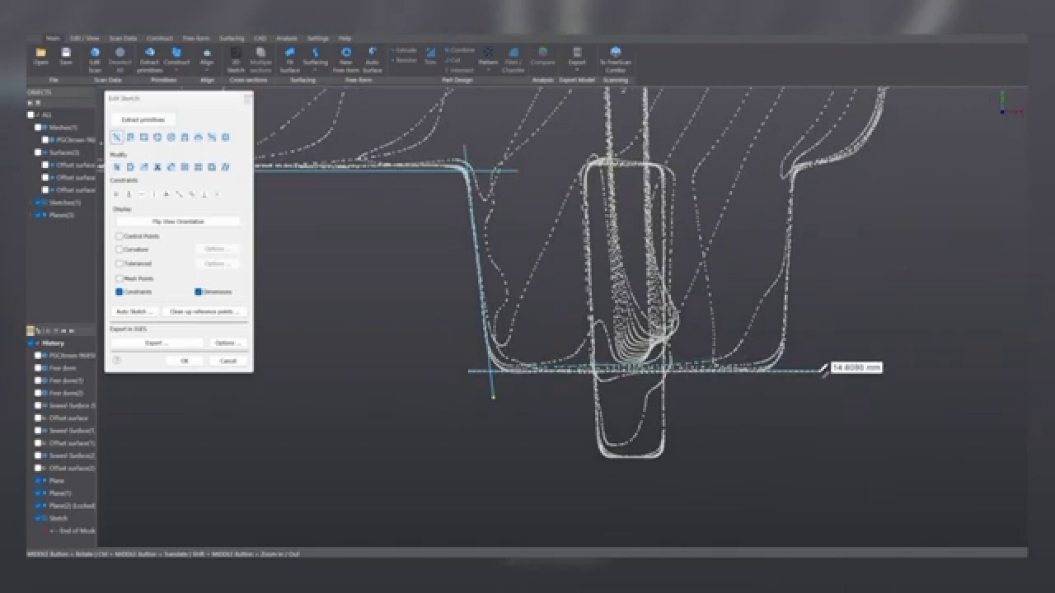
{"action": "left_click", "coordinate": [822, 372]}
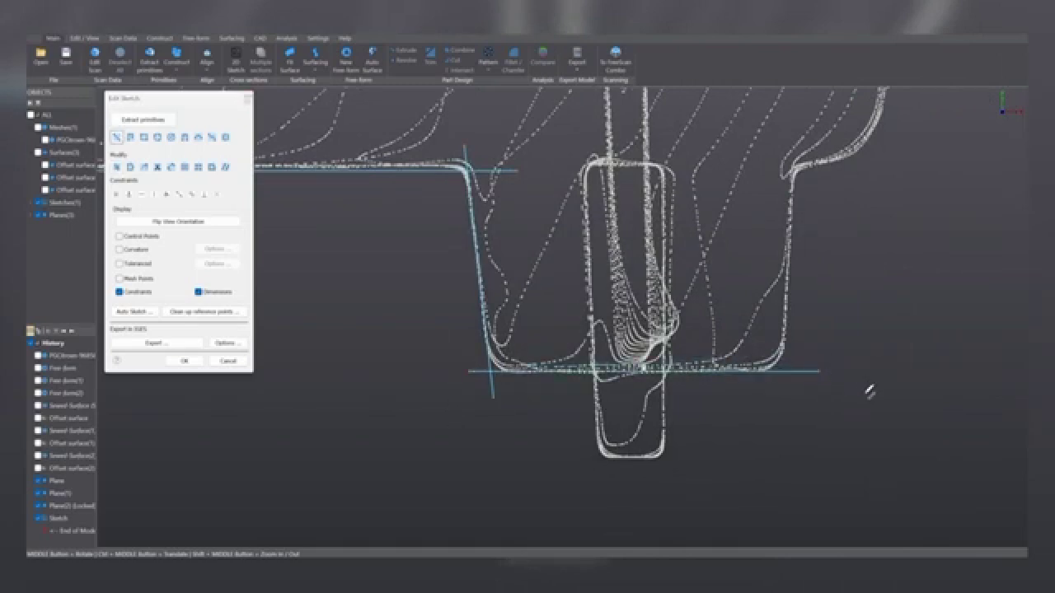
{"action": "left_click", "coordinate": [714, 377]}
- Fit a line to the section points on the tab's right side and extend its upper end past the shoulder
{"action": "middle_click_drag", "start_coordinate": [757, 405], "coordinate": [586, 429], "text": "ctrl"}
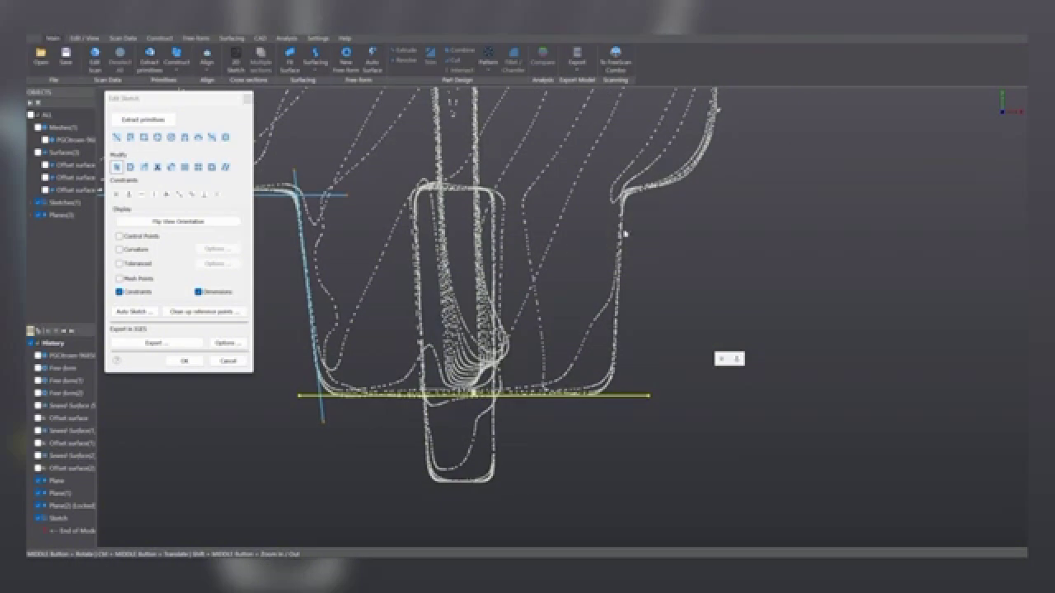
{"action": "scroll", "coordinate": [610, 226], "scroll_direction": "up", "scroll_amount": 5}
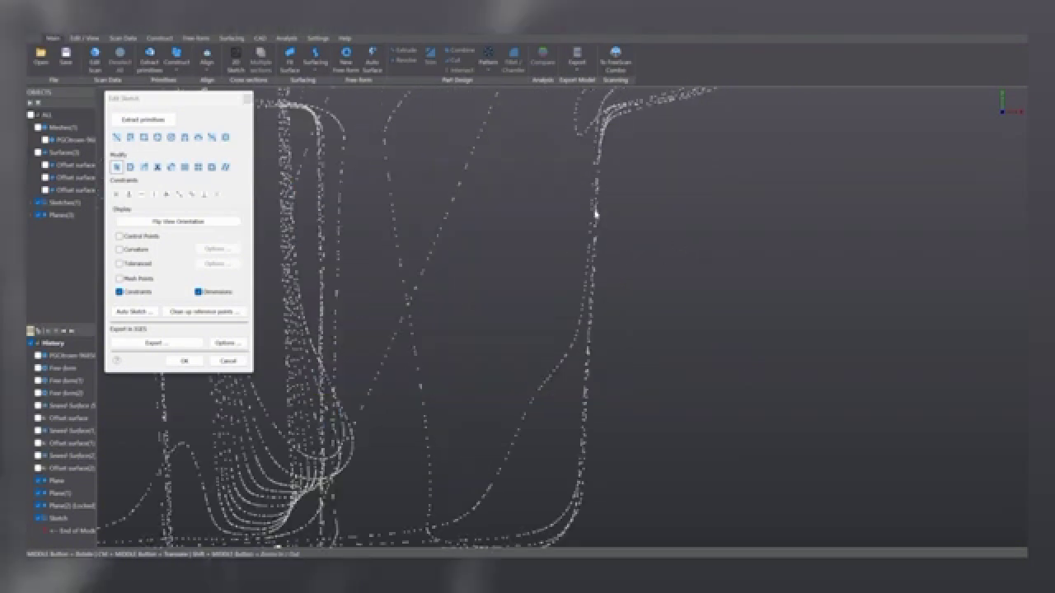
{"action": "mouse_move", "coordinate": [594, 208]}
{"action": "left_mouse_down"}
{"action": "mouse_move", "coordinate": [681, 352]}
{"action": "mouse_move", "coordinate": [605, 455]}
{"action": "mouse_move", "coordinate": [581, 439]}
{"action": "left_mouse_up"}
{"action": "scroll", "coordinate": [596, 437], "scroll_direction": "down", "scroll_amount": 5}
{"action": "middle_click_drag", "start_coordinate": [598, 399], "coordinate": [603, 354], "text": "ctrl"}
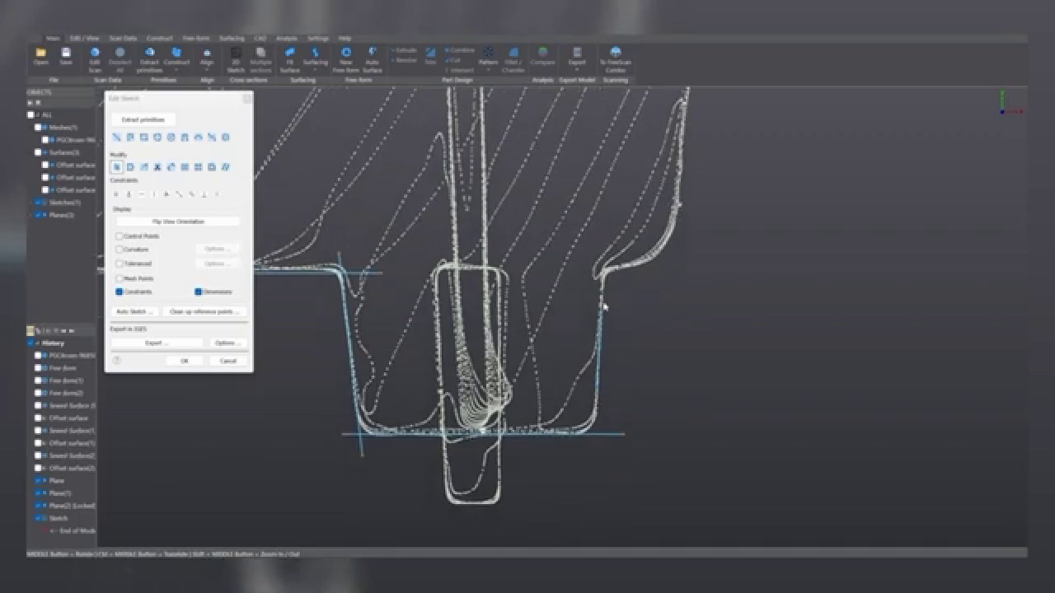
{"action": "left_click_drag", "start_coordinate": [605, 312], "coordinate": [611, 247]}
{"action": "left_click_drag", "start_coordinate": [602, 305], "coordinate": [606, 230]}
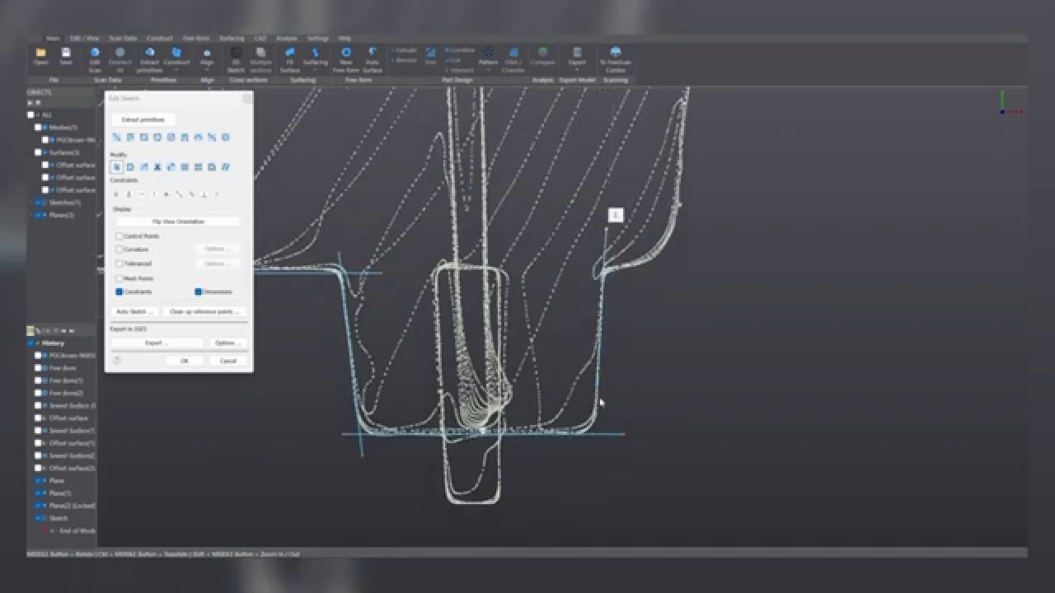
- Extend the tab's right side line past its lower edge, and stretch the panel's lower edge line across the tab past the far shoulder
{"action": "left_click_drag", "start_coordinate": [599, 401], "coordinate": [592, 466]}
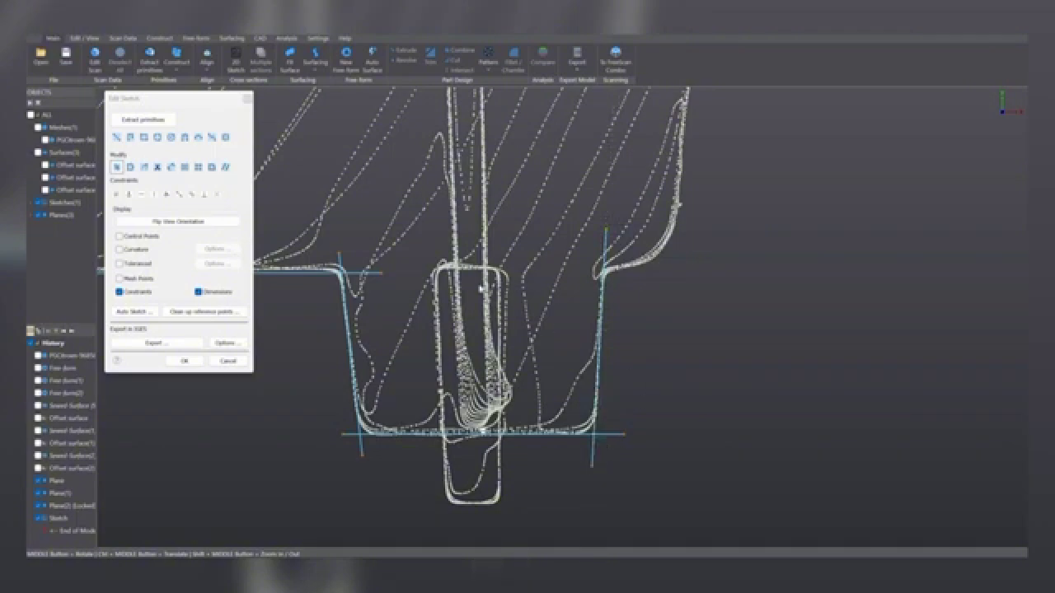
{"action": "left_click", "coordinate": [651, 274]}
{"action": "mouse_move", "coordinate": [654, 336]}
{"action": "middle_mouse_down"}
{"action": "mouse_move", "coordinate": [671, 219]}
{"action": "mouse_move", "coordinate": [596, 391]}
{"action": "mouse_move", "coordinate": [615, 356]}
{"action": "middle_mouse_up"}
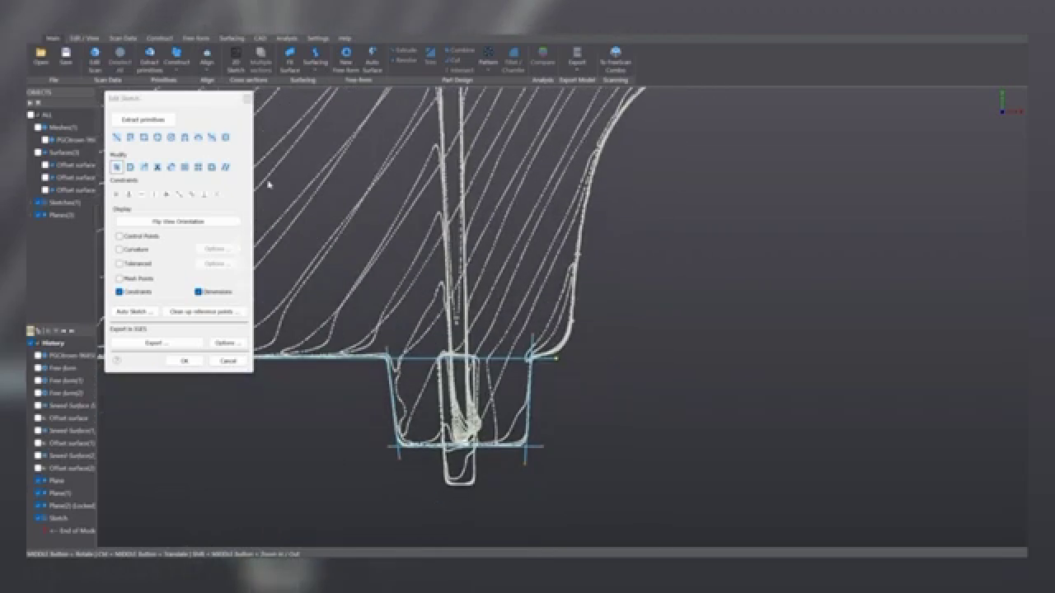
- Fit a straight line to the steep section points just above the curved corner beside the tab's right shoulder
{"action": "scroll", "coordinate": [592, 363], "scroll_direction": "up", "scroll_amount": 5}
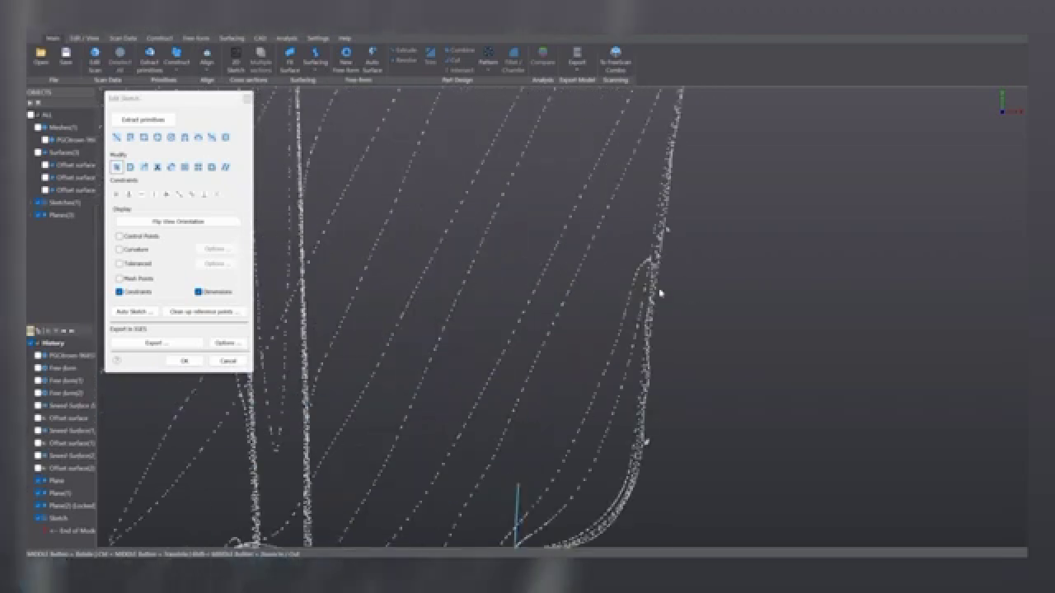
{"action": "mouse_move", "coordinate": [655, 304]}
{"action": "left_mouse_down"}
{"action": "mouse_move", "coordinate": [696, 334]}
{"action": "mouse_move", "coordinate": [645, 423]}
{"action": "mouse_move", "coordinate": [638, 506]}
{"action": "left_mouse_up"}
{"action": "scroll", "coordinate": [661, 436], "scroll_direction": "down", "scroll_amount": 5}
{"action": "mouse_move", "coordinate": [663, 437]}
{"action": "middle_mouse_down", "text": "ctrl"}
{"action": "mouse_move", "coordinate": [615, 417]}
{"action": "mouse_move", "coordinate": [504, 401]}
{"action": "mouse_move", "coordinate": [349, 418]}
{"action": "middle_mouse_up", "text": "ctrl"}
{"action": "scroll", "coordinate": [584, 397], "scroll_direction": "down", "scroll_amount": 3}
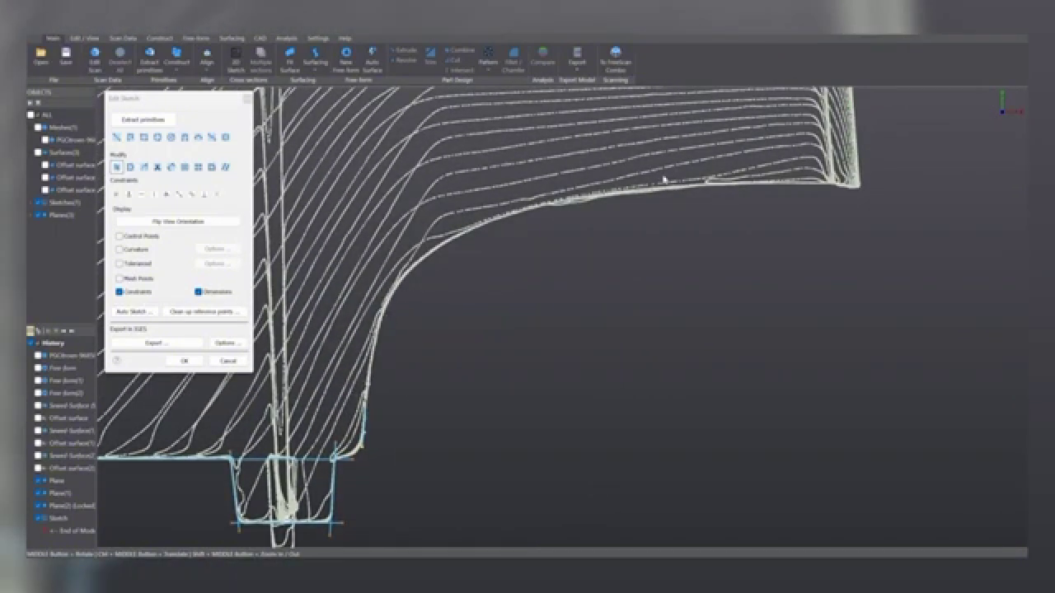
- Draw a short horizontal line along the outline's lower edge at the far right end of the arch, overshooting the outer corner
{"action": "scroll", "coordinate": [838, 197], "scroll_direction": "up", "scroll_amount": 2}
{"action": "middle_click_drag", "start_coordinate": [838, 197], "coordinate": [789, 243], "text": "ctrl"}
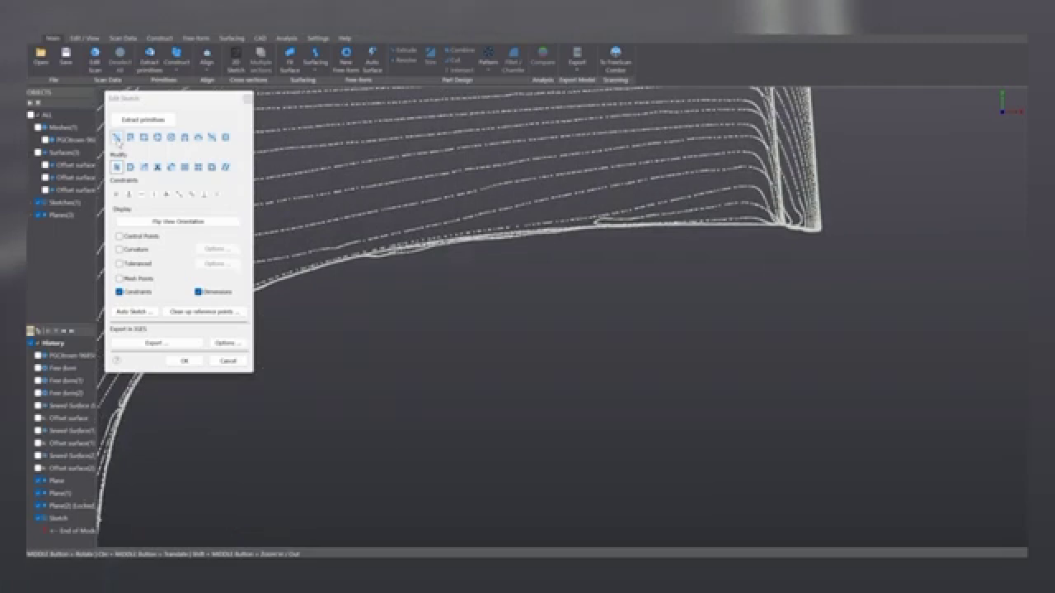
{"action": "left_click", "coordinate": [116, 137]}
{"action": "left_click", "coordinate": [828, 229]}
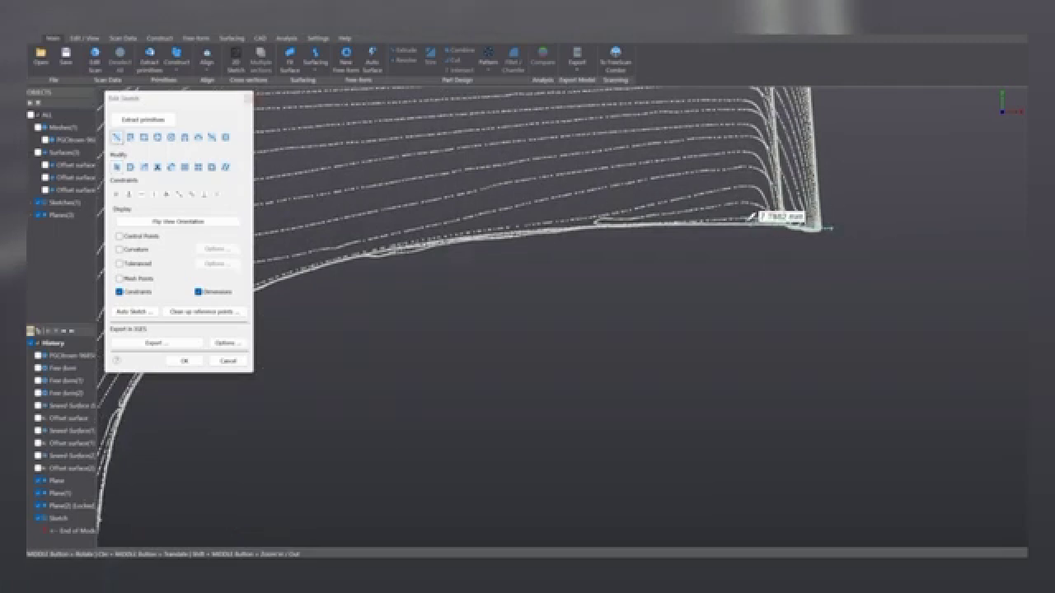
{"action": "key", "text": "Escape"}
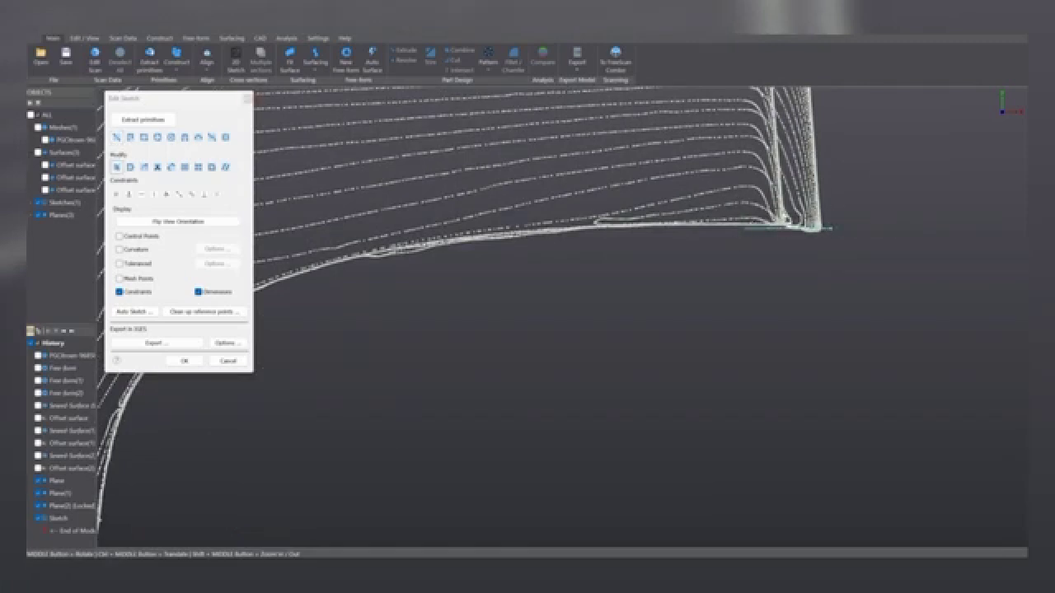
{"action": "left_click", "coordinate": [782, 230]}
- Draw a spline tracing the arch from the short horizontal line at the far end down to the steep line beside the tab
{"action": "scroll", "coordinate": [740, 277], "scroll_direction": "down", "scroll_amount": 2}
{"action": "middle_click_drag", "start_coordinate": [740, 277], "coordinate": [796, 242], "text": "ctrl"}
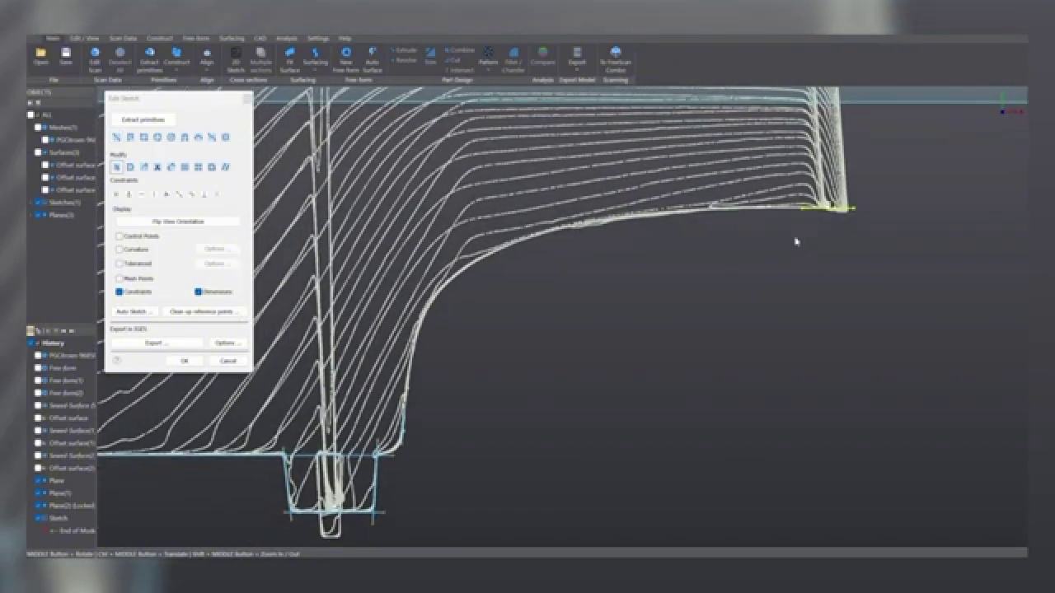
{"action": "left_click", "coordinate": [212, 137]}
{"action": "left_click", "coordinate": [807, 210]}
{"action": "left_click", "coordinate": [542, 230]}
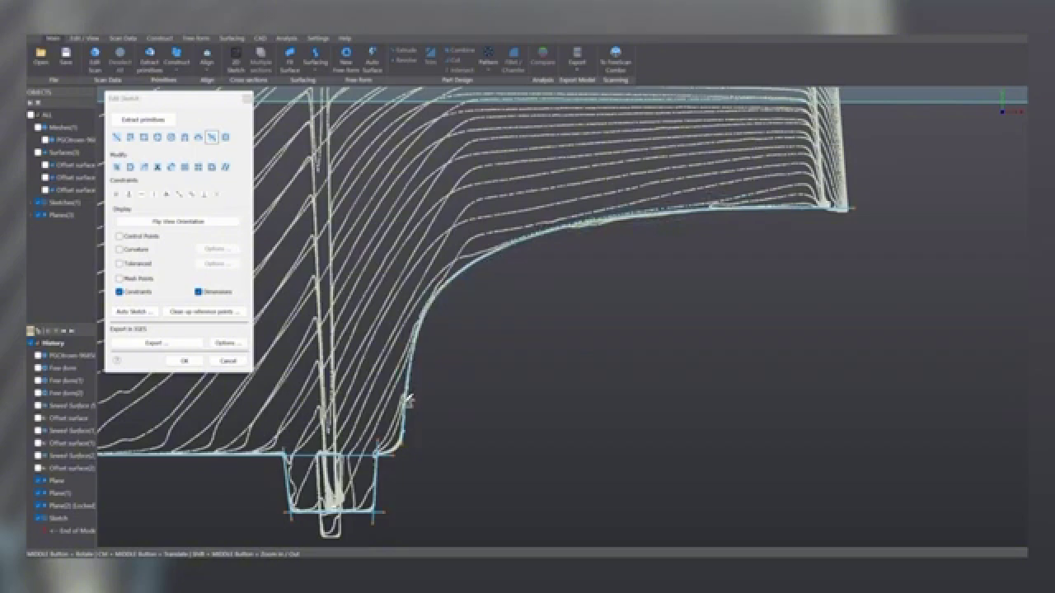
{"action": "left_click", "coordinate": [430, 410]}
{"action": "right_click", "coordinate": [462, 409]}
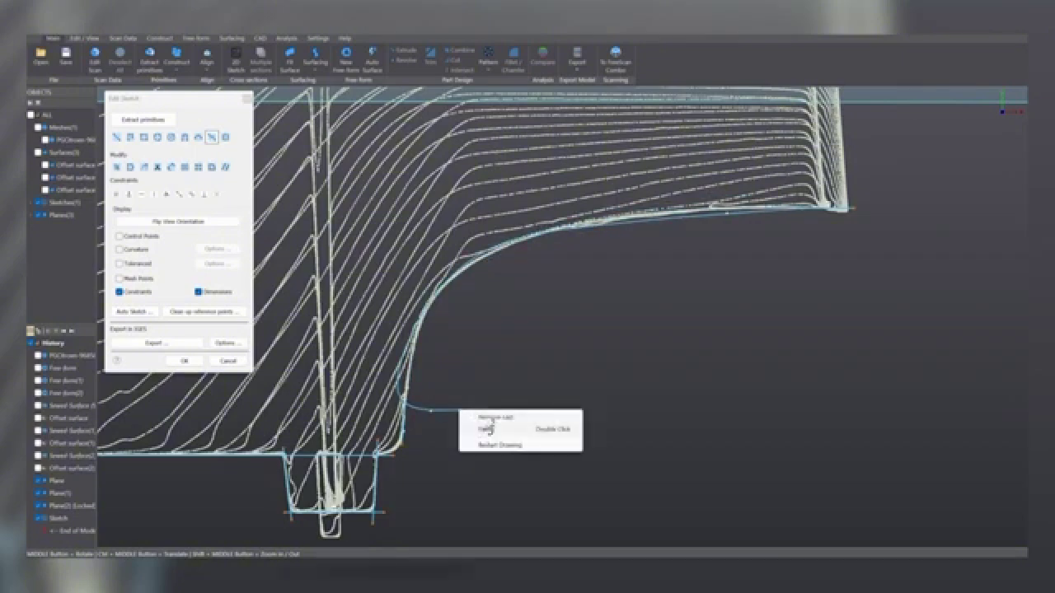
{"action": "left_click", "coordinate": [490, 427]}
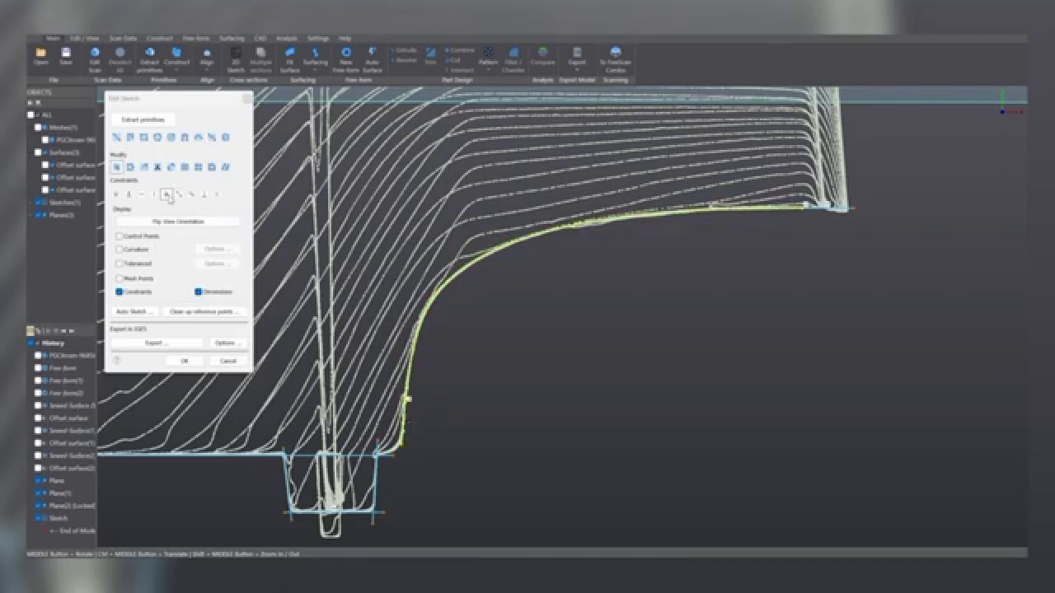
- Apply tangent constraints between the arch spline and the straight lines at both of its ends
{"action": "left_click", "coordinate": [167, 195]}
{"action": "left_click", "coordinate": [718, 266]}
{"action": "left_click", "coordinate": [168, 194]}
{"action": "left_click", "coordinate": [546, 304]}
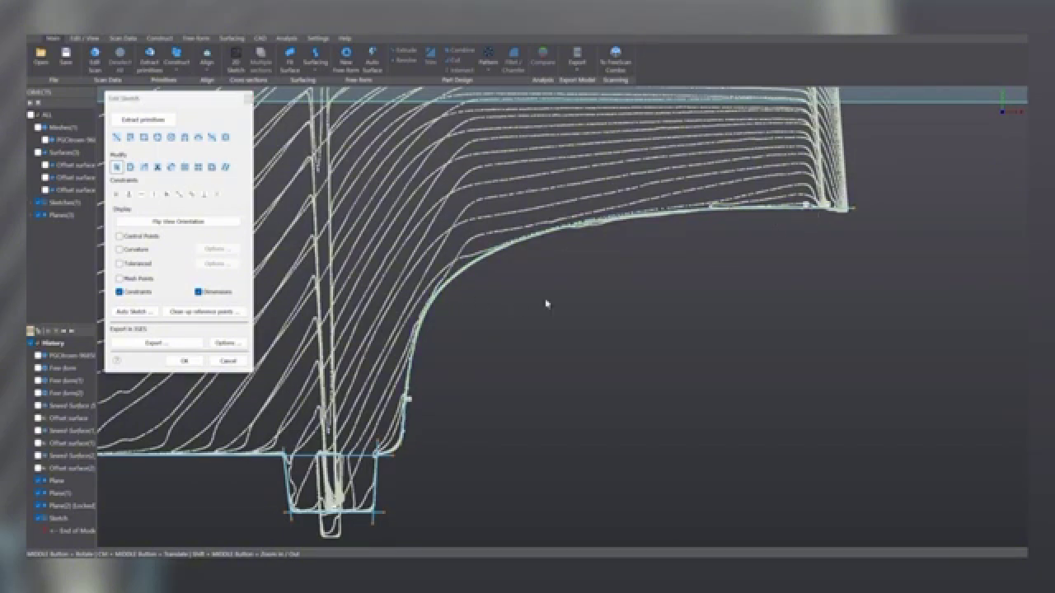
- Extend the outer end of the horizontal line at the arch's far end slightly further past the panel corner
{"action": "scroll", "coordinate": [496, 279], "scroll_direction": "up", "scroll_amount": 2}
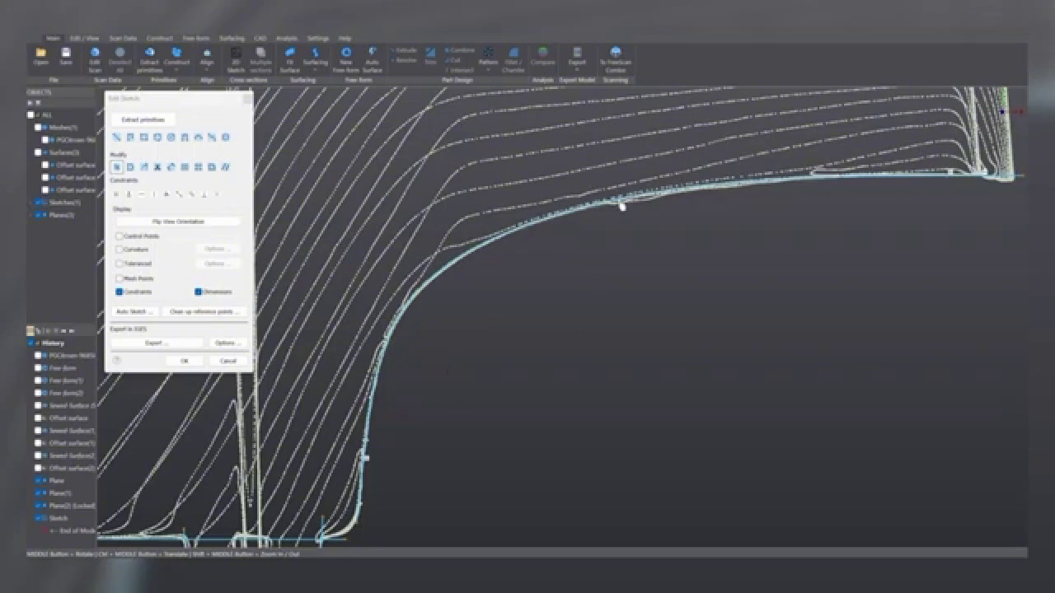
{"action": "scroll", "coordinate": [639, 376], "scroll_direction": "down", "scroll_amount": 6}
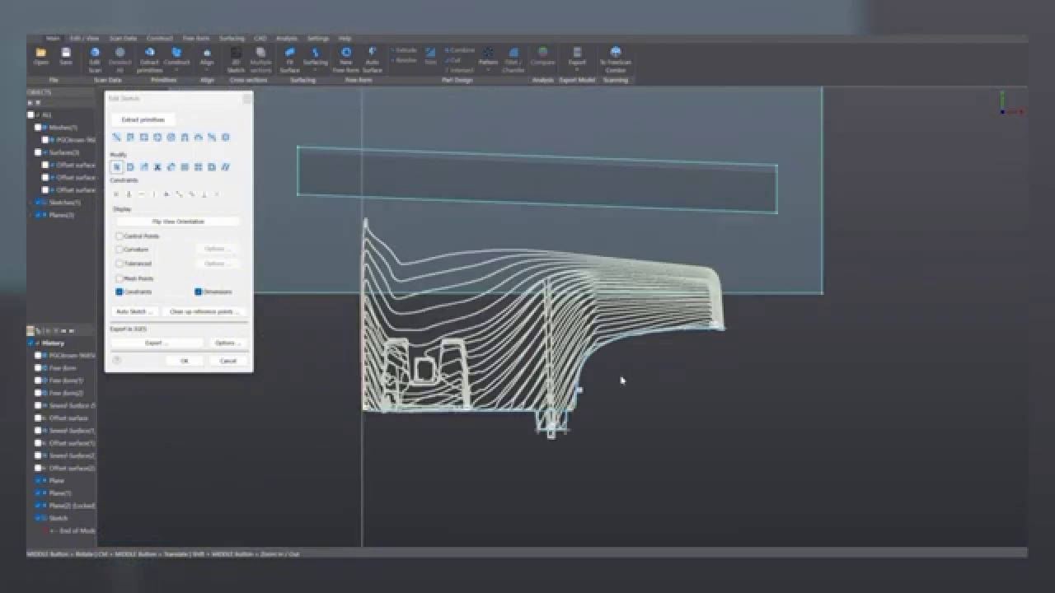
{"action": "middle_click_drag", "start_coordinate": [593, 381], "coordinate": [591, 341], "text": "ctrl"}
{"action": "scroll", "coordinate": [588, 344], "scroll_direction": "up", "scroll_amount": 2}
{"action": "scroll", "coordinate": [831, 250], "scroll_direction": "up", "scroll_amount": 5}
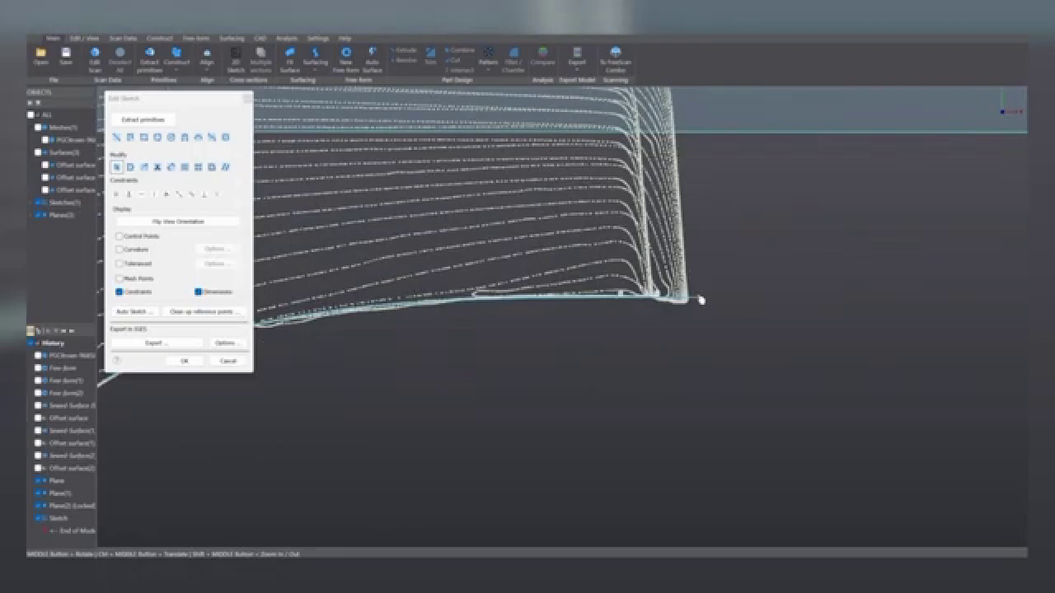
{"action": "left_click_drag", "start_coordinate": [701, 302], "coordinate": [709, 303]}
- Draw a short horizontal line from the panel's lower left corner outward past the vertical reference plane
{"action": "scroll", "coordinate": [699, 326], "scroll_direction": "down", "scroll_amount": 4}
{"action": "mouse_move", "coordinate": [624, 374]}
{"action": "middle_mouse_down", "text": "ctrl"}
{"action": "mouse_move", "coordinate": [836, 274]}
{"action": "mouse_move", "coordinate": [885, 273]}
{"action": "middle_mouse_up", "text": "ctrl"}
{"action": "middle_click_drag", "start_coordinate": [622, 393], "coordinate": [773, 372], "text": "ctrl"}
{"action": "scroll", "coordinate": [474, 336], "scroll_direction": "up", "scroll_amount": 3}
{"action": "left_click", "coordinate": [116, 137]}
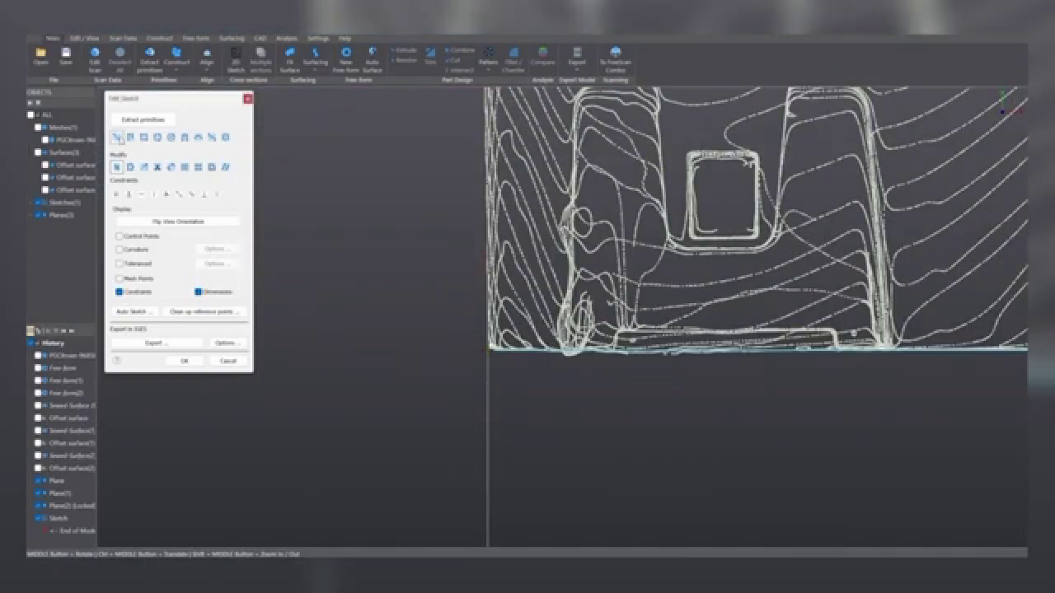
{"action": "scroll", "coordinate": [523, 373], "scroll_direction": "up", "scroll_amount": 3}
{"action": "left_click", "coordinate": [460, 314]}
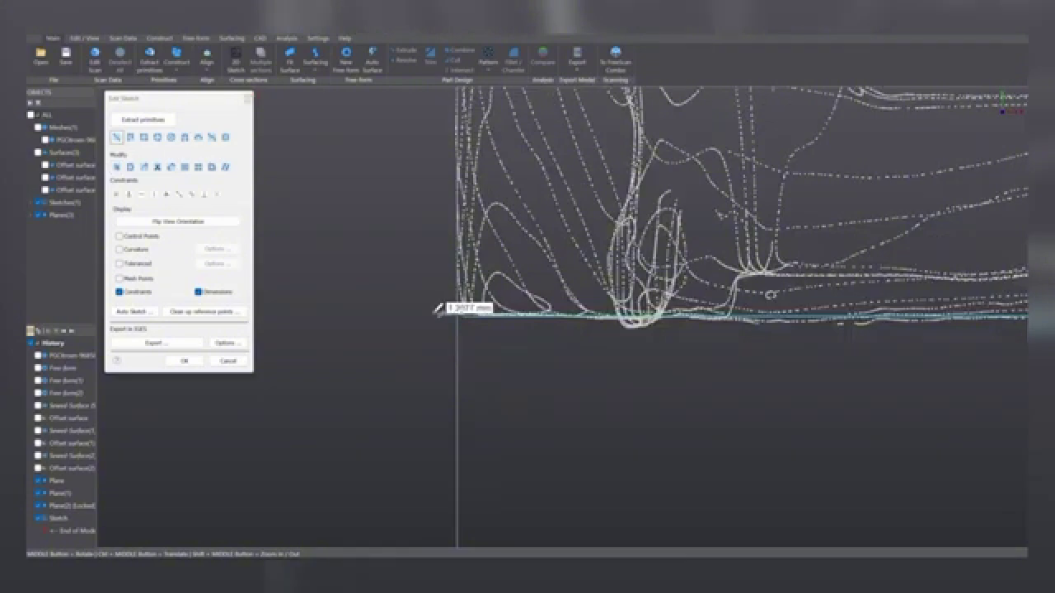
{"action": "left_click", "coordinate": [437, 315]}
{"action": "key", "text": "Escape"}
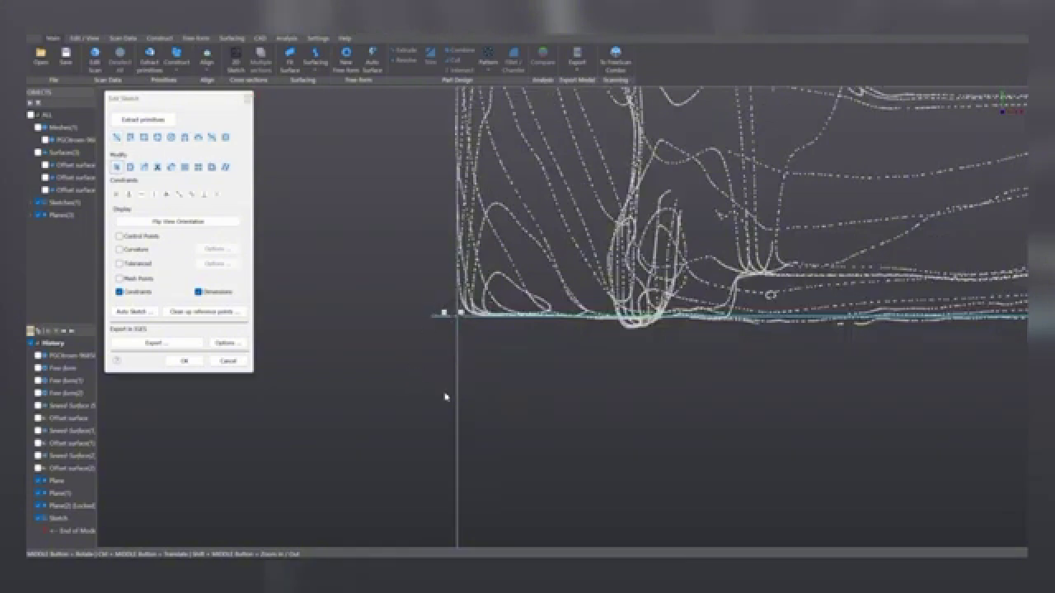
- Trim away the part of the panel's lower edge line that crosses the tab between its two sides
{"action": "scroll", "coordinate": [456, 400], "scroll_direction": "down", "scroll_amount": 3}
{"action": "middle_click_drag", "start_coordinate": [673, 418], "coordinate": [526, 404], "text": "ctrl"}
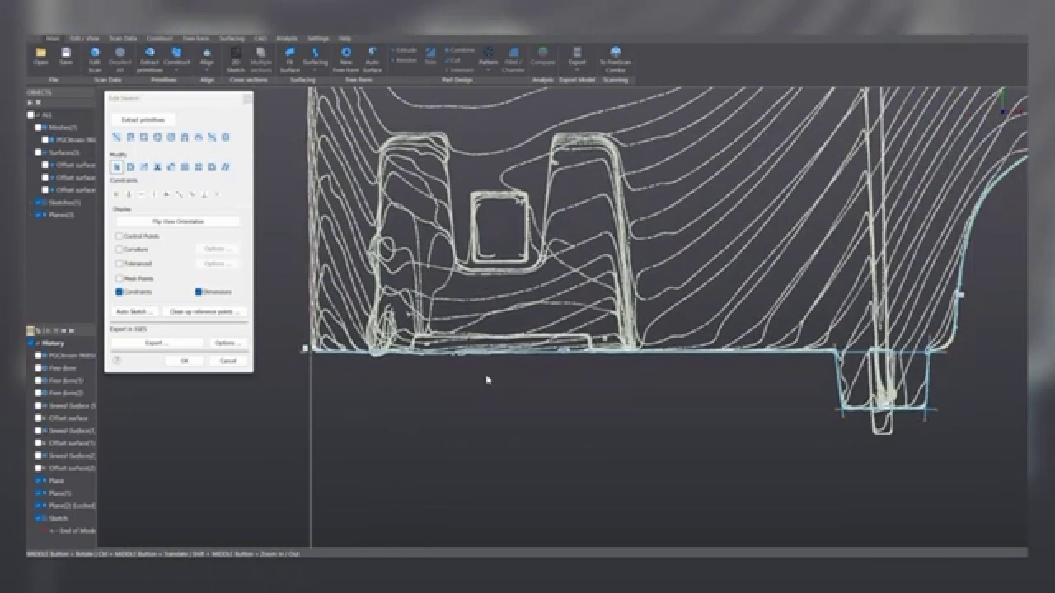
{"action": "scroll", "coordinate": [761, 389], "scroll_direction": "up", "scroll_amount": 3}
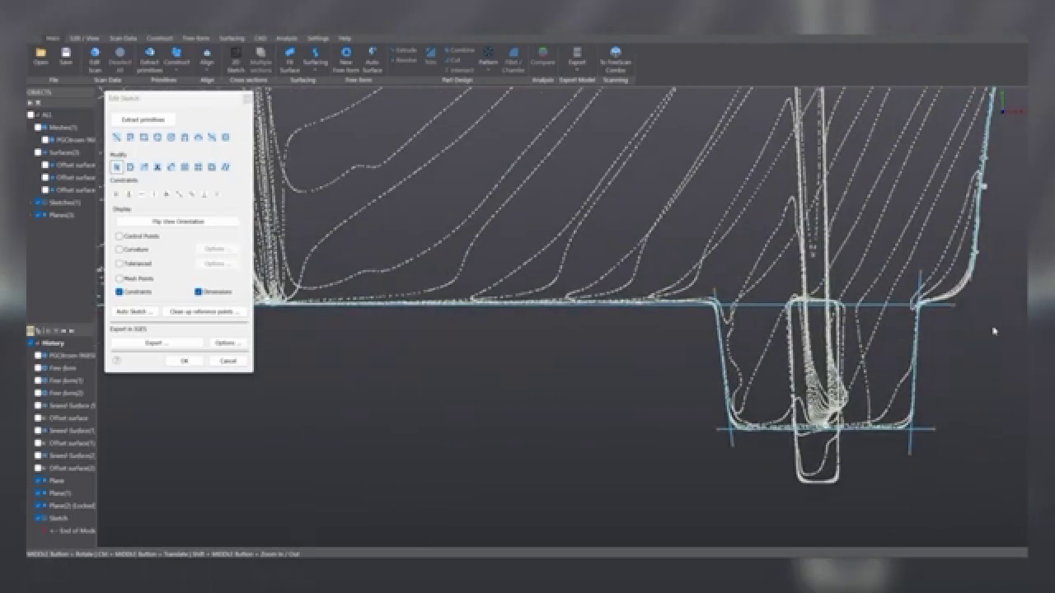
{"action": "middle_click_drag", "start_coordinate": [944, 341], "coordinate": [706, 282], "text": "ctrl"}
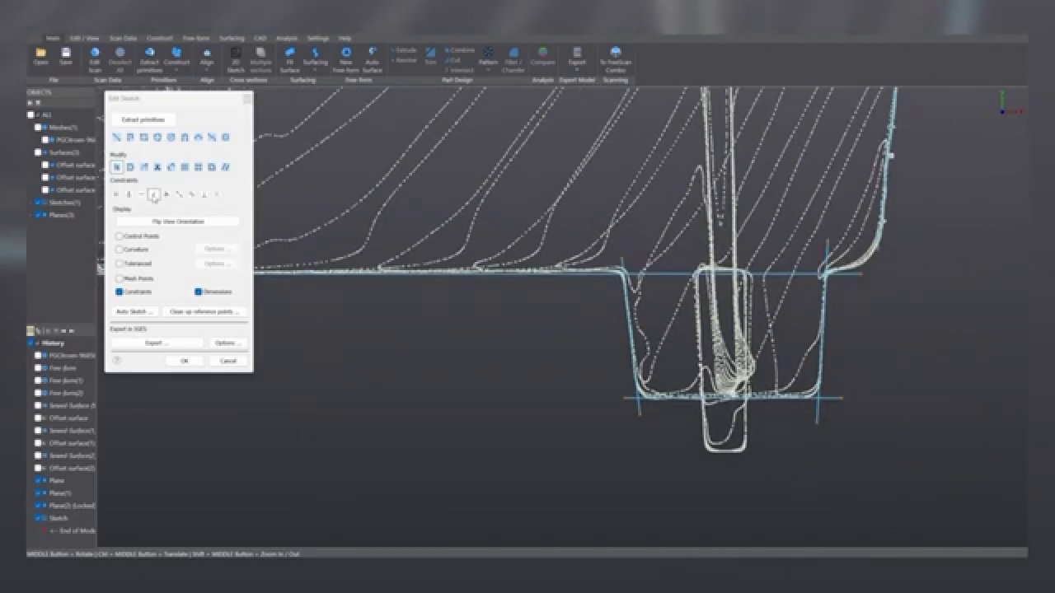
{"action": "left_click", "coordinate": [158, 167]}
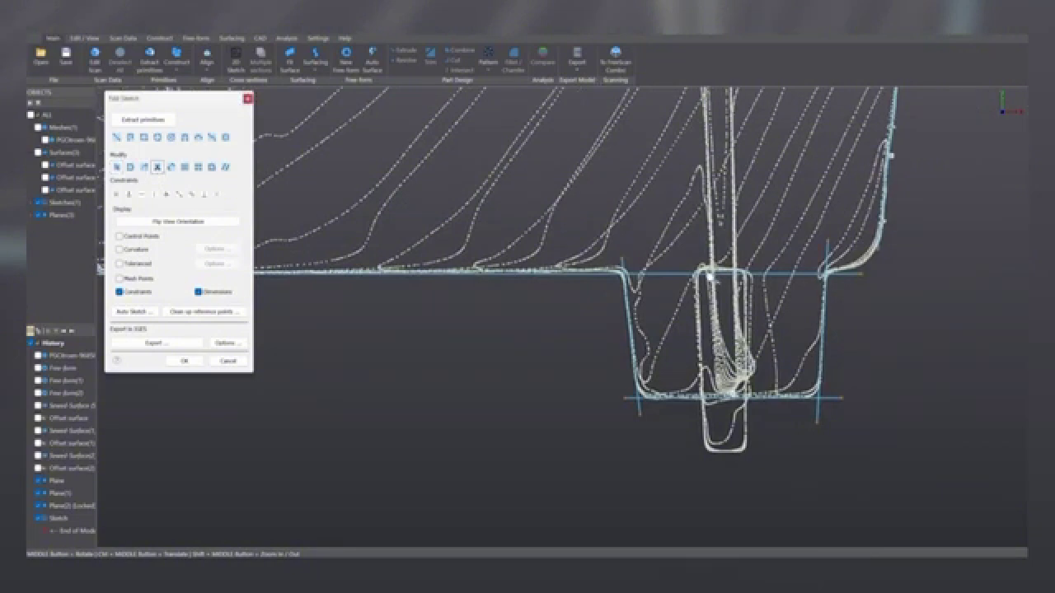
{"action": "left_click", "coordinate": [713, 282]}
{"action": "left_click", "coordinate": [714, 276]}
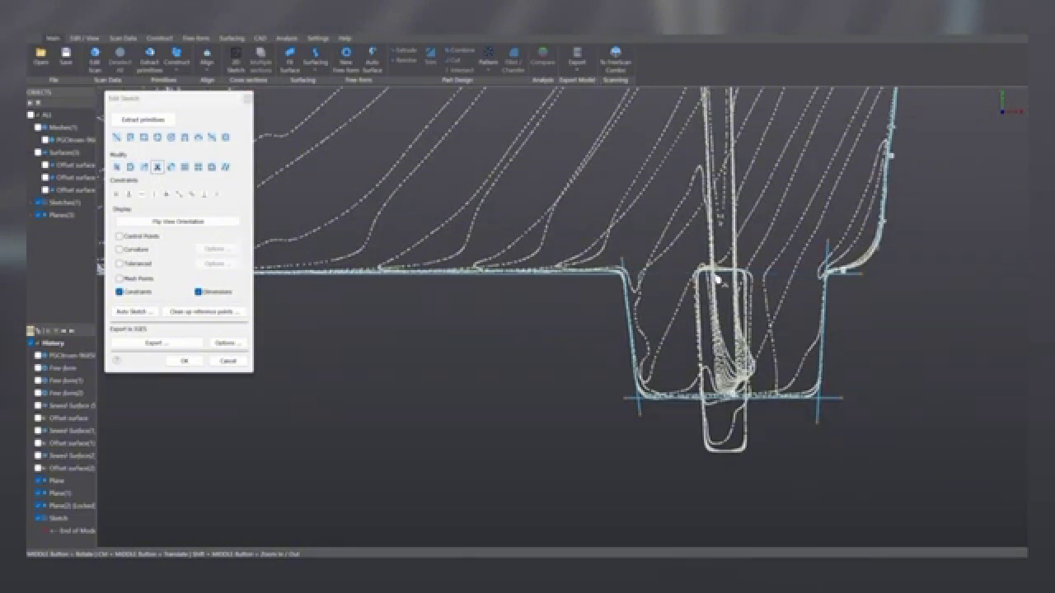
- Trim the overshooting line ends at the tab's left shoulder and at both of its lower corners
{"action": "left_click", "coordinate": [116, 168]}
{"action": "left_click_drag", "start_coordinate": [665, 221], "coordinate": [598, 231]}
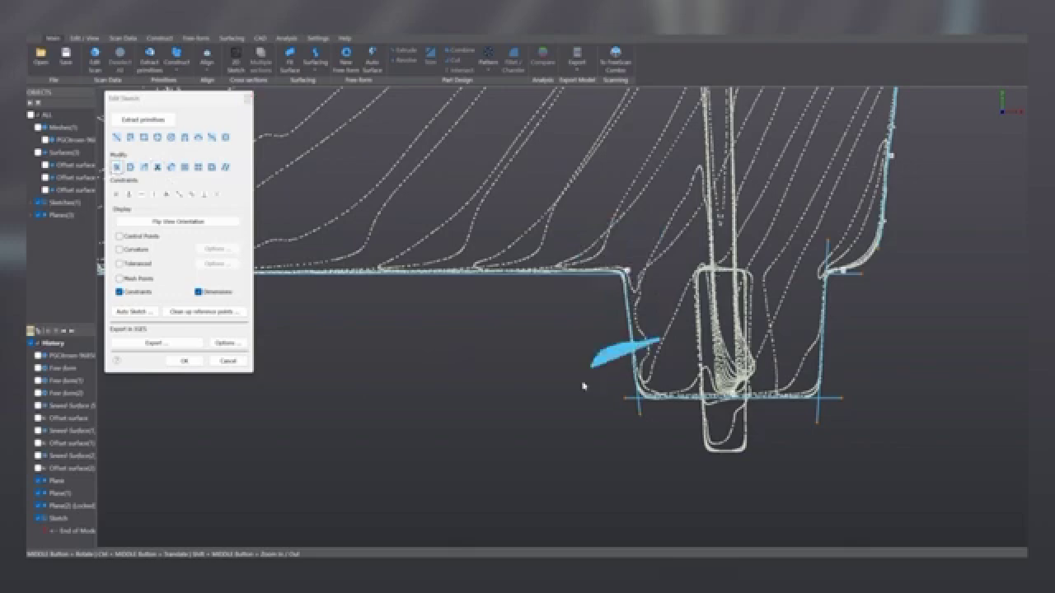
{"action": "left_click_drag", "start_coordinate": [652, 468], "coordinate": [655, 468]}
{"action": "left_click_drag", "start_coordinate": [839, 445], "coordinate": [875, 378]}
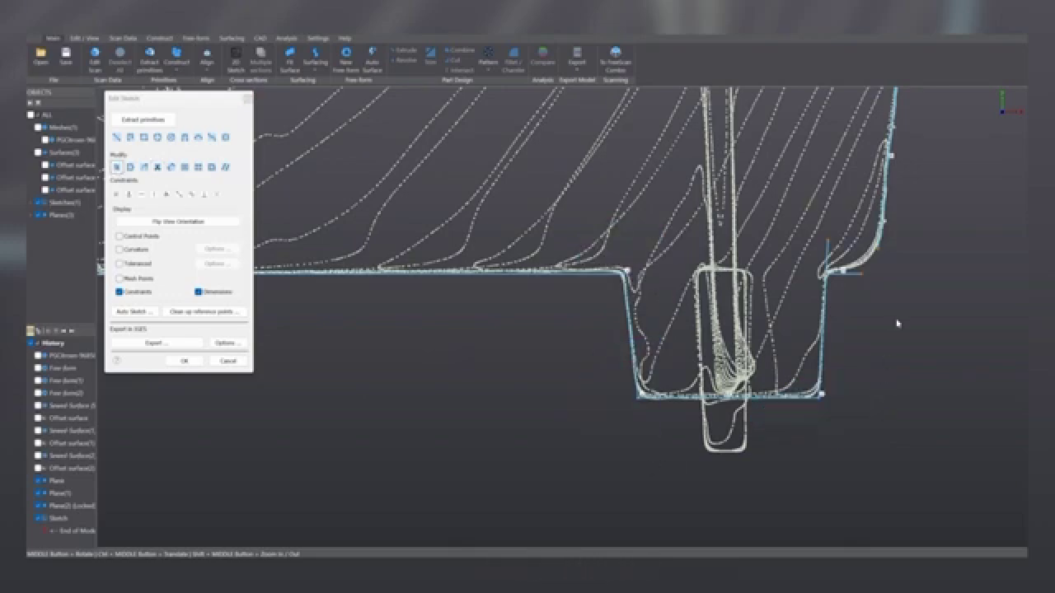
- Trim the overshoot at the tab's right shoulder and join the shoulder line with the steep arch line in a sharp corner
{"action": "mouse_move", "coordinate": [887, 304]}
{"action": "left_mouse_down"}
{"action": "mouse_move", "coordinate": [766, 268]}
{"action": "mouse_move", "coordinate": [788, 304]}
{"action": "left_mouse_up"}
{"action": "scroll", "coordinate": [819, 286], "scroll_direction": "up", "scroll_amount": 3}
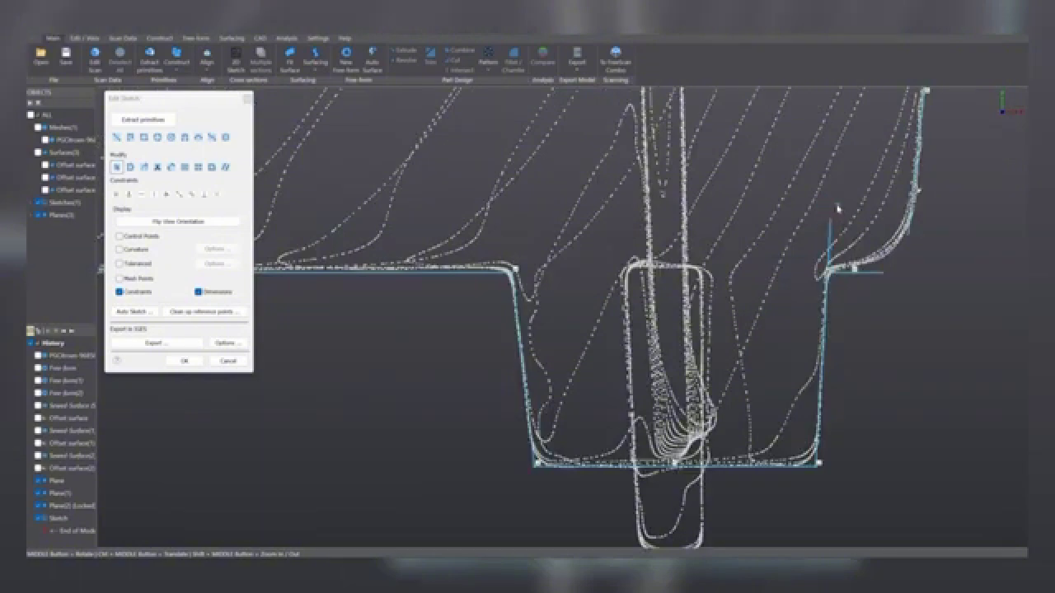
{"action": "mouse_move", "coordinate": [837, 206]}
{"action": "left_mouse_down"}
{"action": "mouse_move", "coordinate": [842, 309]}
{"action": "mouse_move", "coordinate": [948, 219]}
{"action": "mouse_move", "coordinate": [945, 300]}
{"action": "left_mouse_up"}
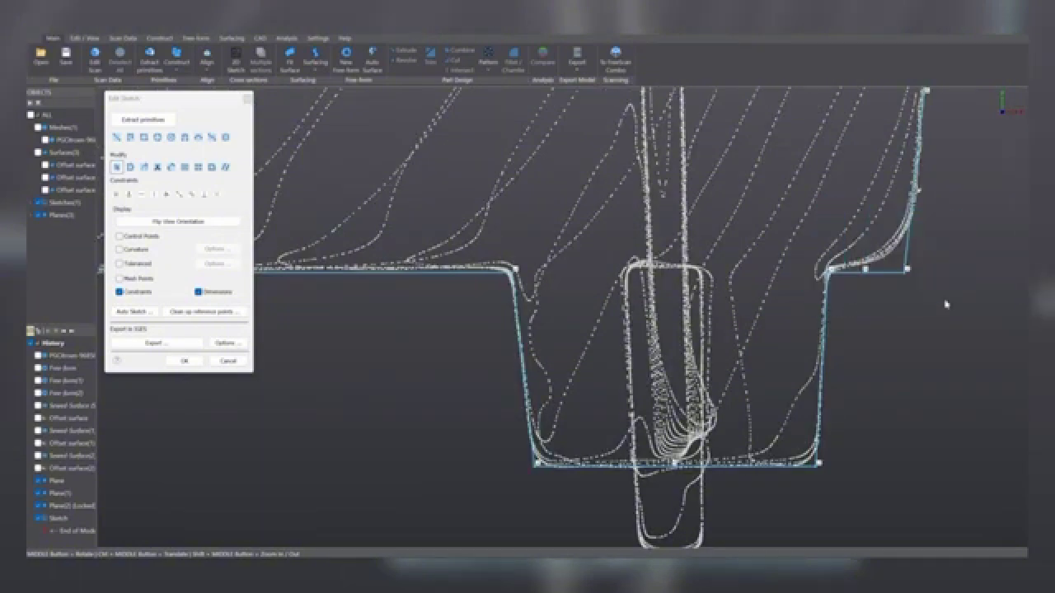
- Accept the finished outline sketch and leave sketch editing
{"action": "scroll", "coordinate": [917, 300], "scroll_direction": "down", "scroll_amount": 4}
{"action": "scroll", "coordinate": [910, 280], "scroll_direction": "down", "scroll_amount": 5}
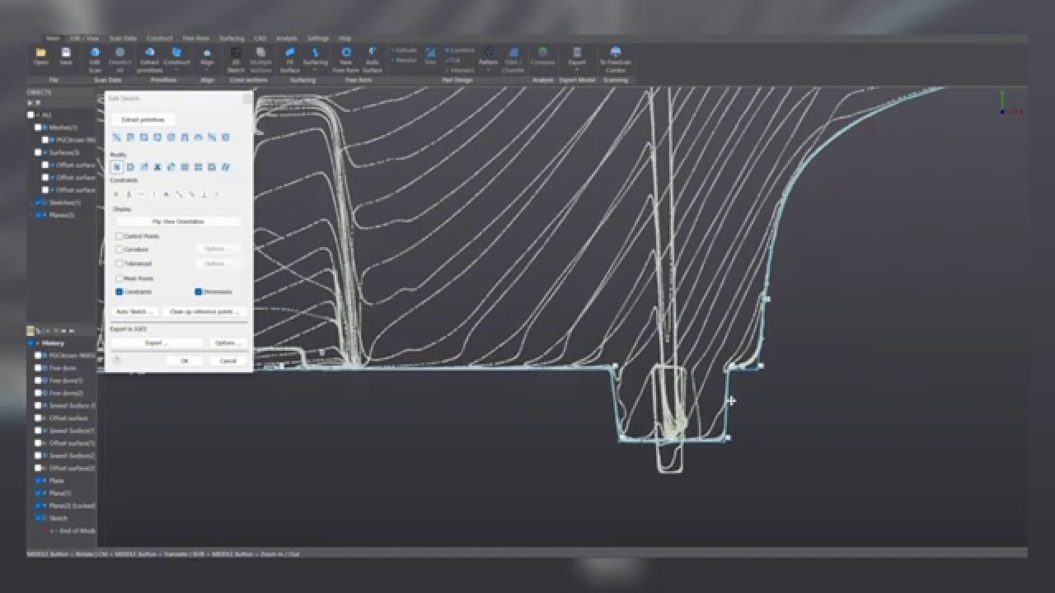
{"action": "left_click", "coordinate": [198, 363]}
- Show the scan mesh and extrude the outline sketch two-sided past both sides of the panel's flange, with Depth 1 about 13 mm
{"action": "mouse_move", "coordinate": [555, 402]}
{"action": "middle_mouse_down"}
{"action": "mouse_move", "coordinate": [426, 368]}
{"action": "mouse_move", "coordinate": [539, 294]}
{"action": "mouse_move", "coordinate": [513, 402]}
{"action": "mouse_move", "coordinate": [555, 415]}
{"action": "middle_mouse_up"}
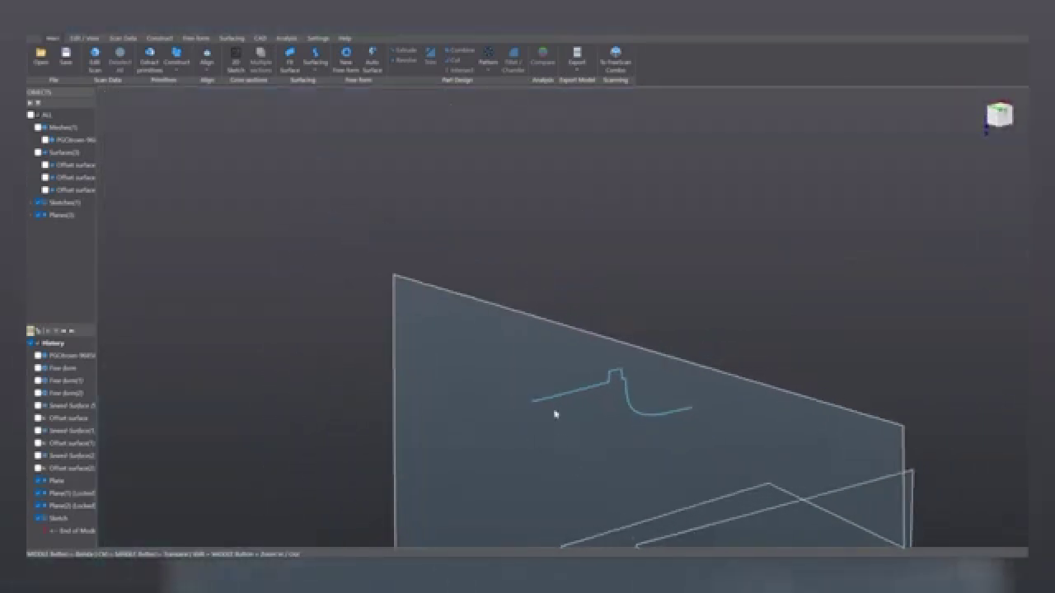
{"action": "left_click", "coordinate": [564, 398]}
{"action": "left_click", "coordinate": [576, 382]}
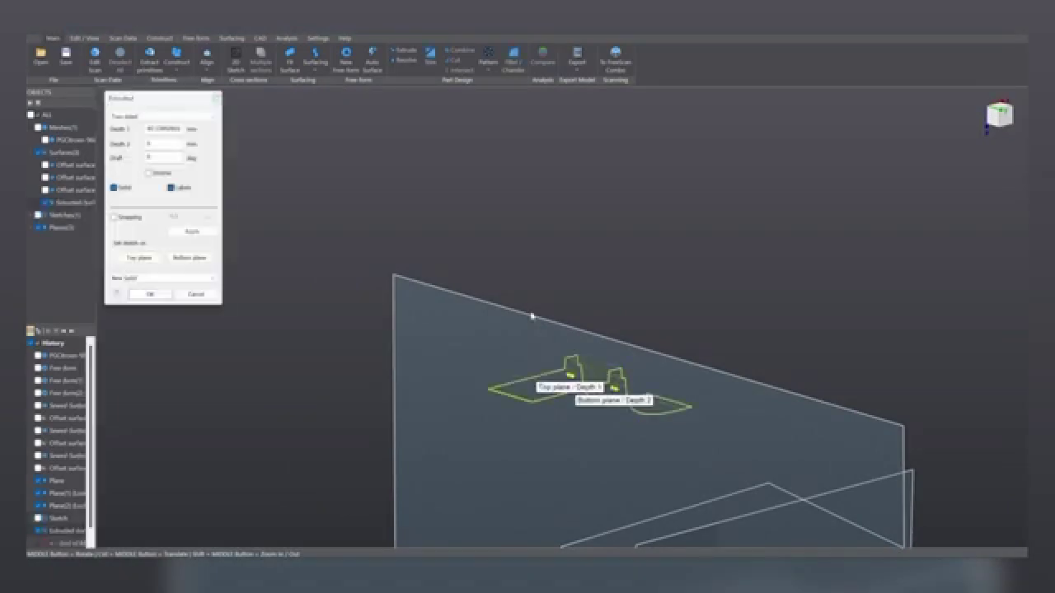
{"action": "middle_click_drag", "start_coordinate": [488, 281], "coordinate": [494, 407]}
{"action": "left_click", "coordinate": [38, 128]}
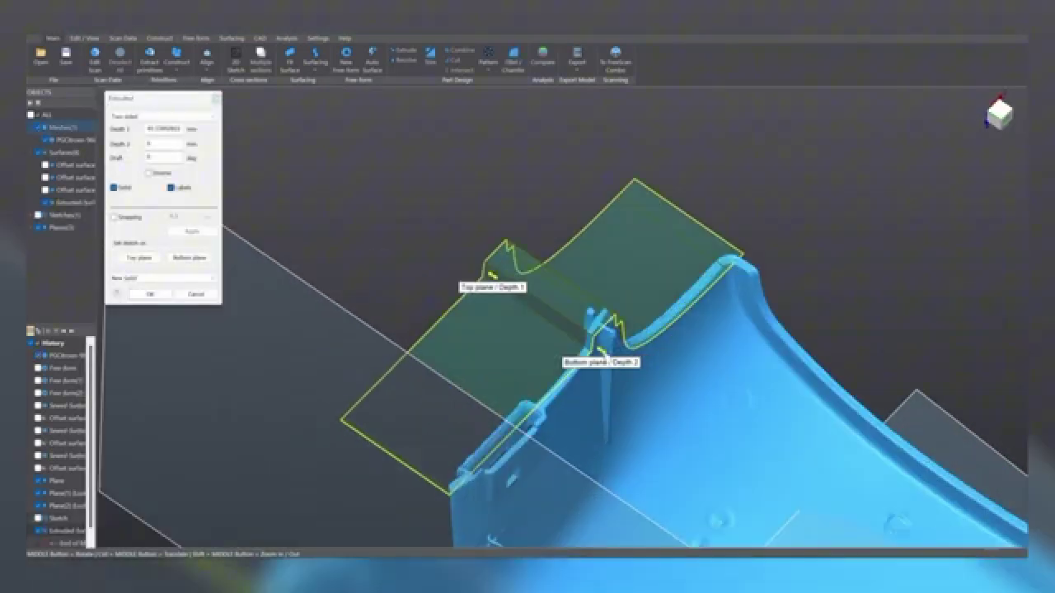
{"action": "left_click_drag", "start_coordinate": [604, 353], "coordinate": [629, 369]}
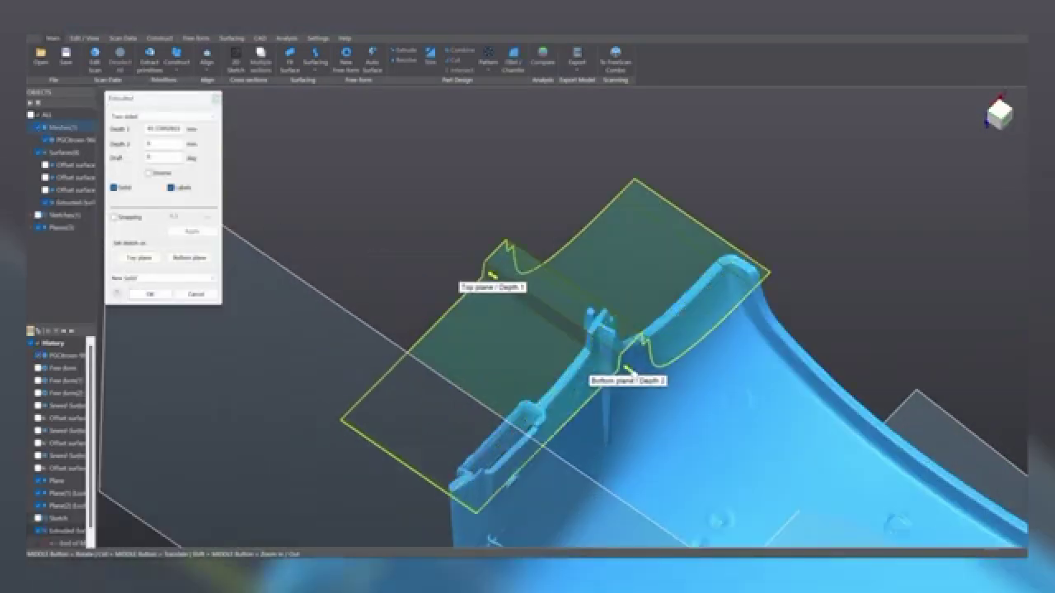
{"action": "left_click_drag", "start_coordinate": [492, 277], "coordinate": [565, 347]}
{"action": "middle_click_drag", "start_coordinate": [622, 428], "coordinate": [560, 347]}
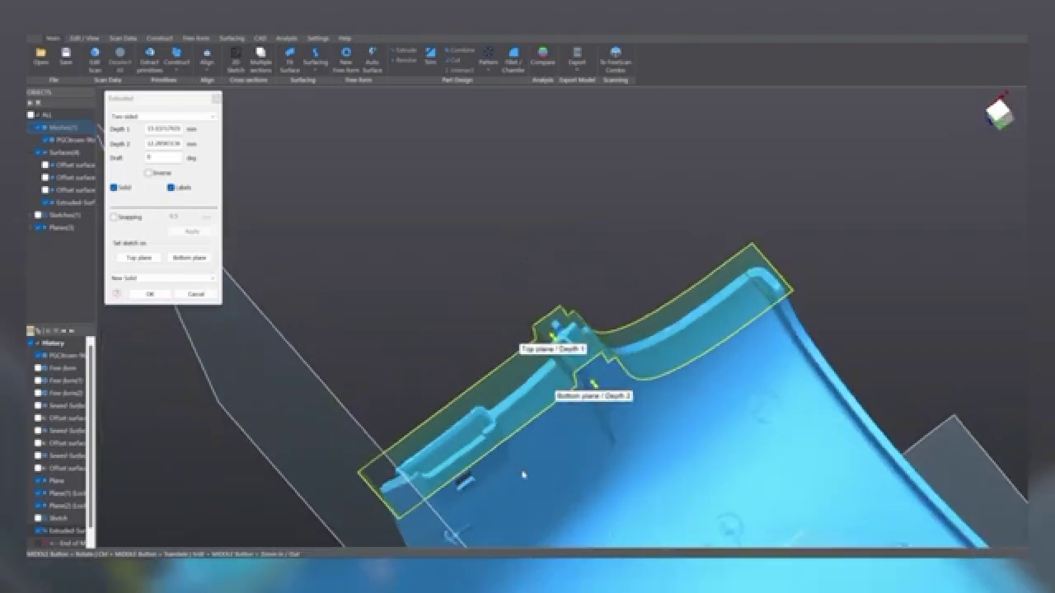
{"action": "left_click", "coordinate": [150, 295]}
- Accept the two-sided extrusion and show the three offset surfaces together with it and the scan mesh
{"action": "middle_click_drag", "start_coordinate": [333, 309], "coordinate": [433, 262]}
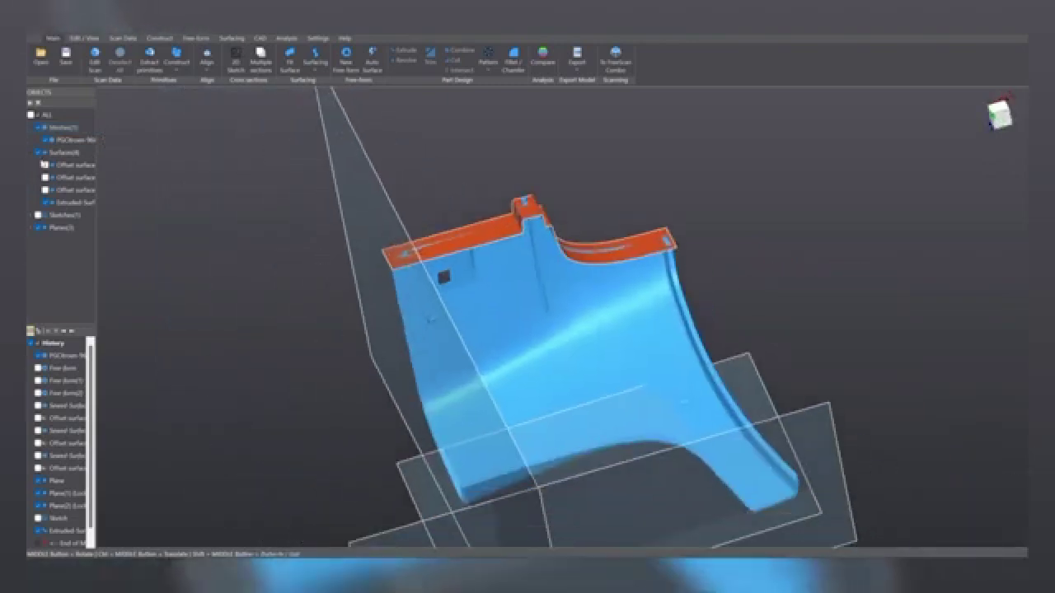
{"action": "left_click", "coordinate": [44, 164]}
{"action": "left_click", "coordinate": [46, 166]}
{"action": "left_click", "coordinate": [45, 178]}
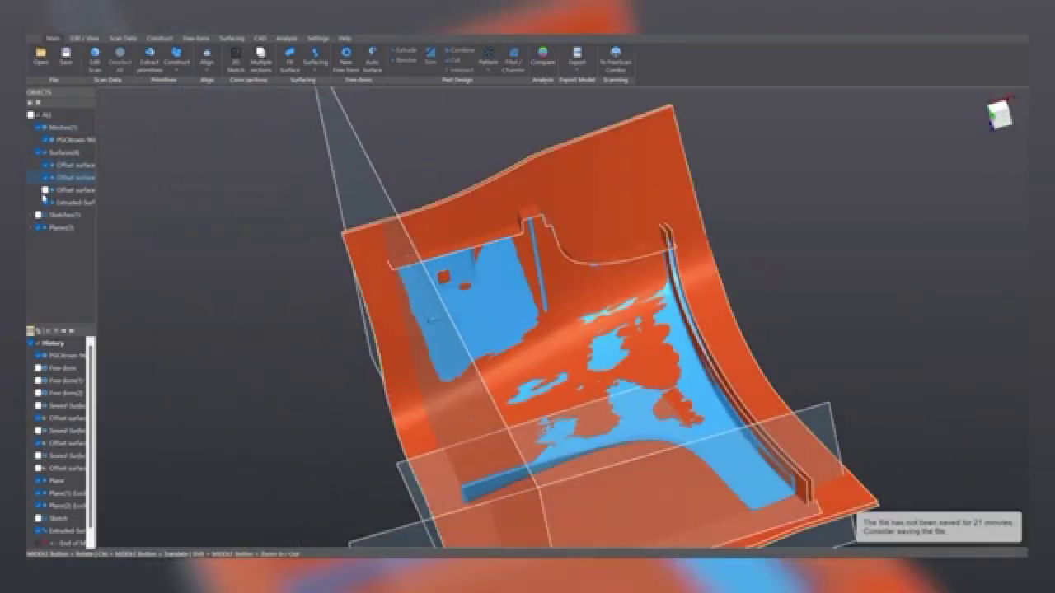
{"action": "left_click", "coordinate": [45, 190]}
- Inspect how the offset surfaces and the extruded outline meet around the panel's tab, side flange and lower arch
{"action": "middle_click_drag", "start_coordinate": [690, 264], "coordinate": [627, 306]}
{"action": "middle_click_drag", "start_coordinate": [437, 327], "coordinate": [532, 288]}
{"action": "scroll", "coordinate": [578, 338], "scroll_direction": "up", "scroll_amount": 3}
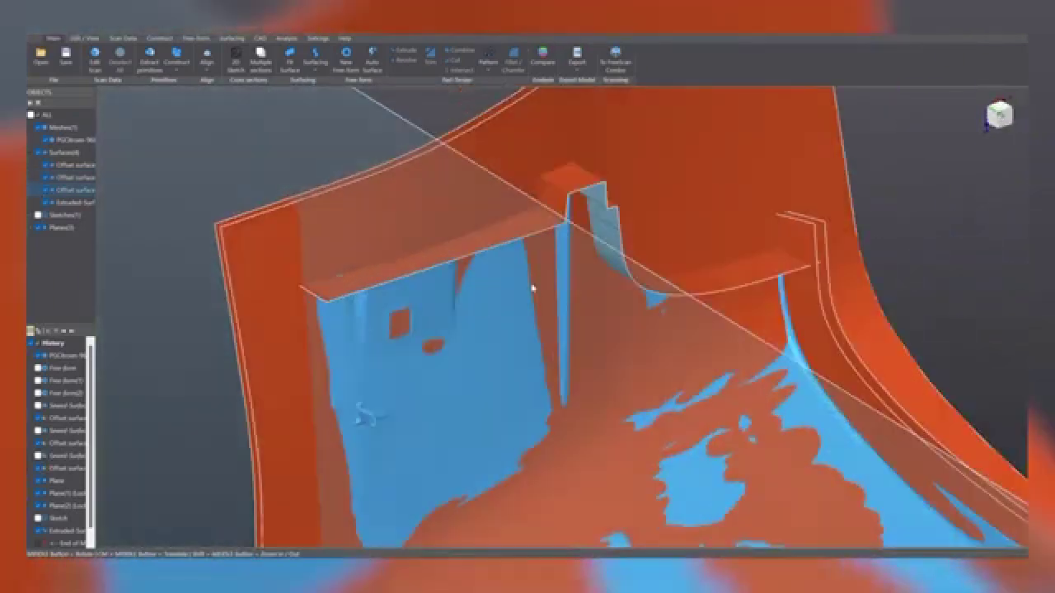
{"action": "middle_click_drag", "start_coordinate": [689, 374], "coordinate": [473, 254], "text": "ctrl"}
{"action": "scroll", "coordinate": [516, 301], "scroll_direction": "down", "scroll_amount": 4}
{"action": "middle_click_drag", "start_coordinate": [516, 302], "coordinate": [438, 467]}
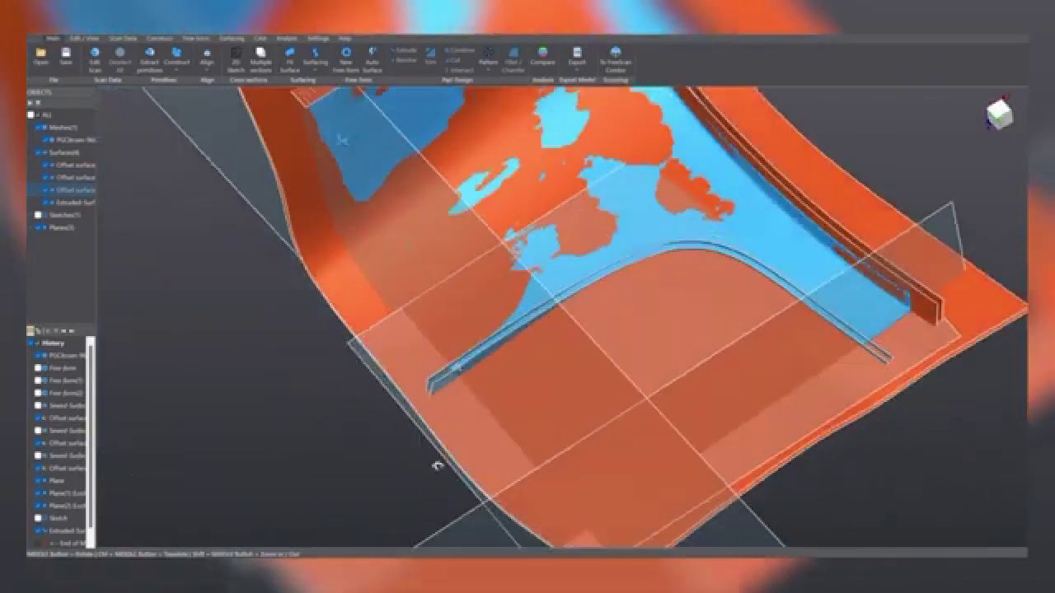
{"action": "middle_click_drag", "start_coordinate": [874, 341], "coordinate": [664, 202]}
{"action": "scroll", "coordinate": [664, 202], "scroll_direction": "up", "scroll_amount": 3}
{"action": "middle_click_drag", "start_coordinate": [735, 339], "coordinate": [667, 113]}
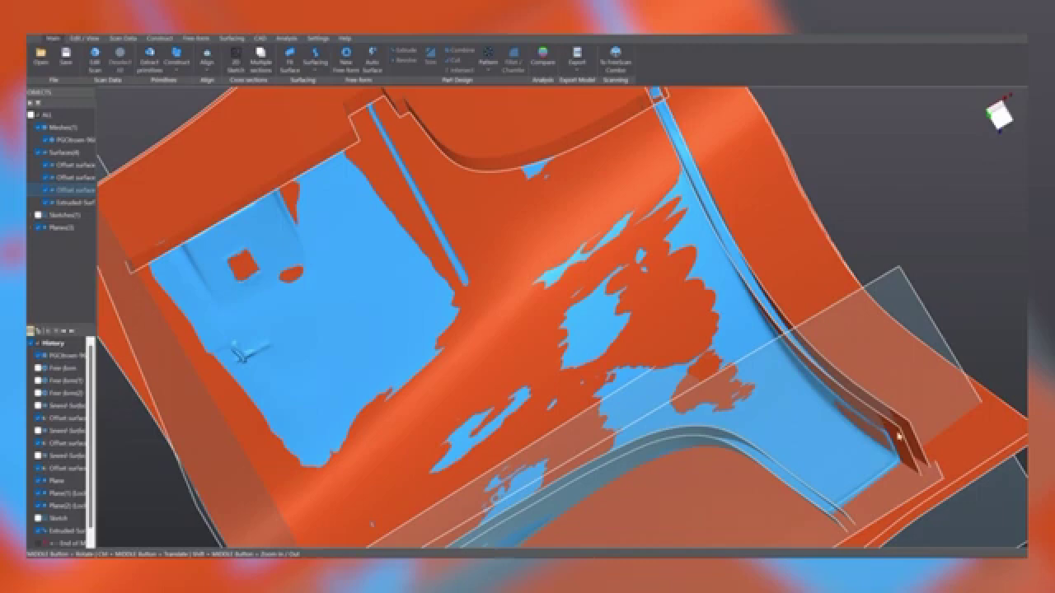
{"action": "middle_click_drag", "start_coordinate": [750, 295], "coordinate": [678, 309], "text": "ctrl"}
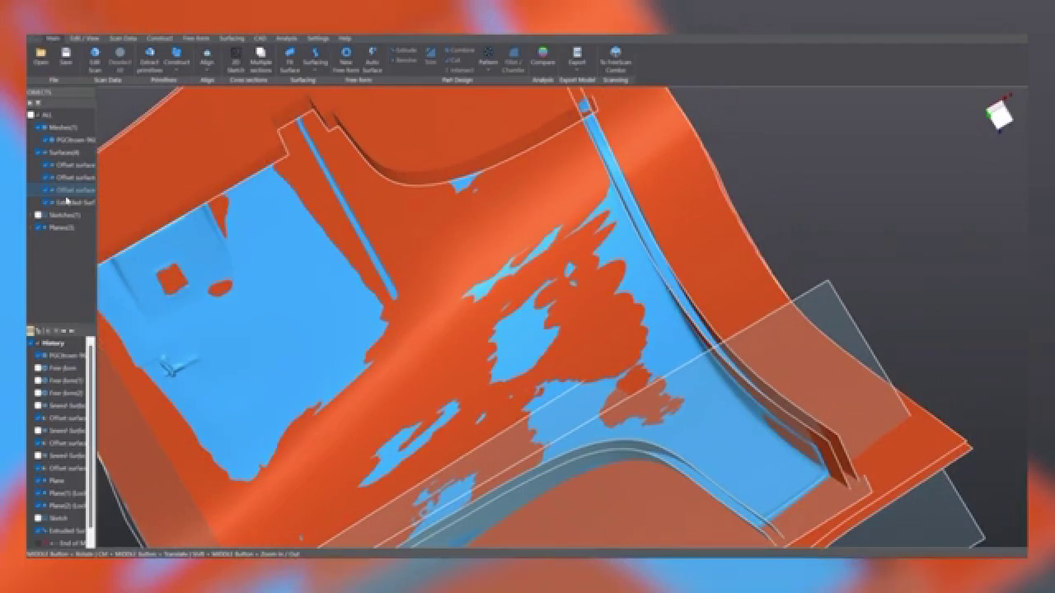
- Hide all offset and extruded surfaces and the reference planes so only the scan mesh is shown
{"action": "left_click", "coordinate": [45, 165]}
{"action": "left_click", "coordinate": [46, 178]}
{"action": "left_click", "coordinate": [45, 190]}
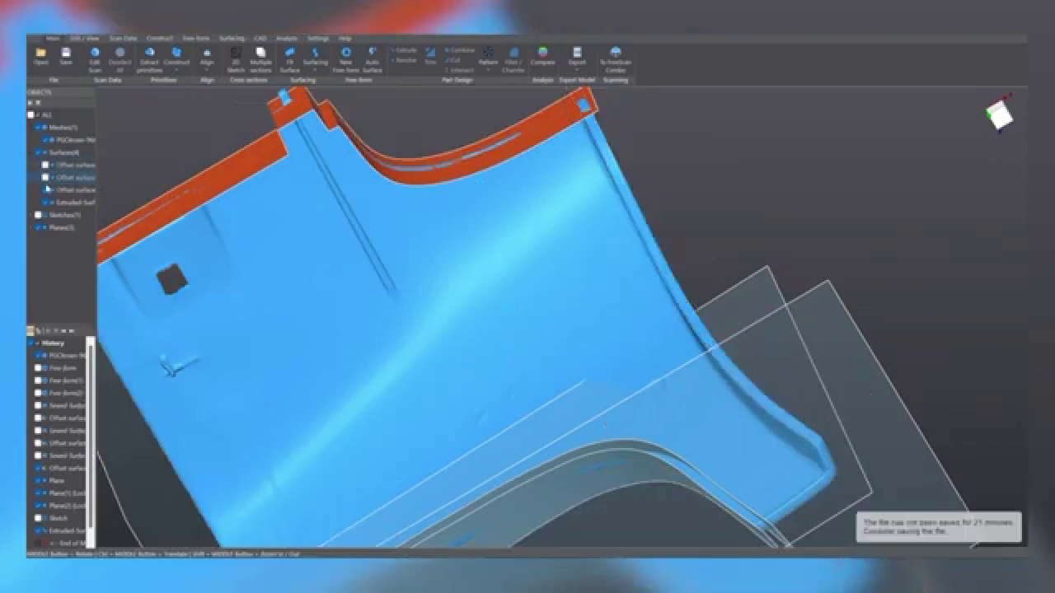
{"action": "left_click", "coordinate": [46, 202]}
{"action": "left_click", "coordinate": [37, 226]}
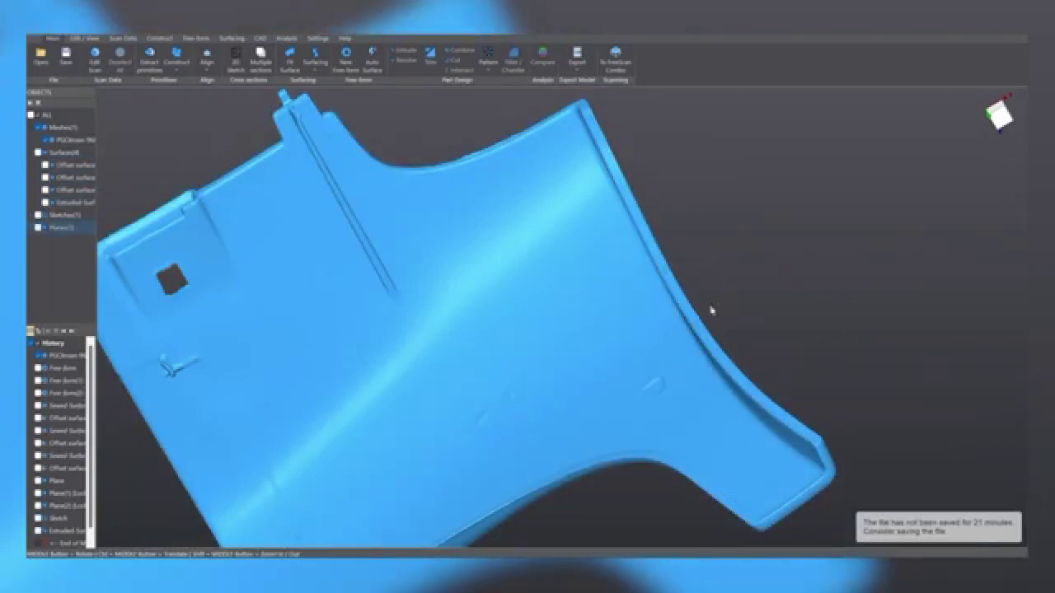
- Draw the first narrow strip of a new free-form surface on the side flange near its lower corner, displayed with deviation colours
{"action": "left_click", "coordinate": [345, 57]}
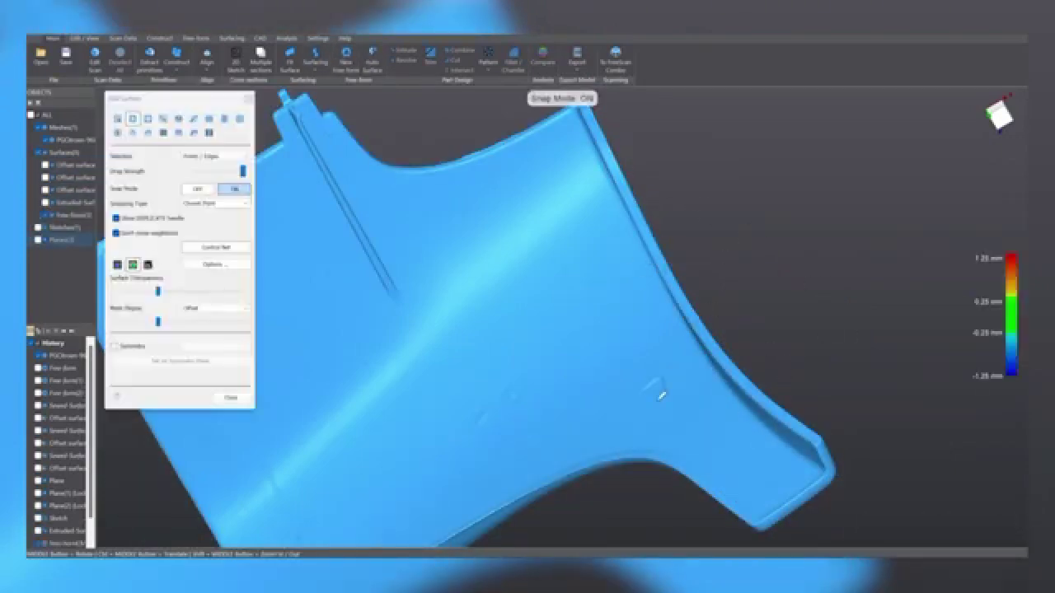
{"action": "middle_click_drag", "start_coordinate": [839, 352], "coordinate": [691, 277]}
{"action": "scroll", "coordinate": [770, 434], "scroll_direction": "up", "scroll_amount": 5}
{"action": "middle_click_drag", "start_coordinate": [652, 247], "coordinate": [552, 169]}
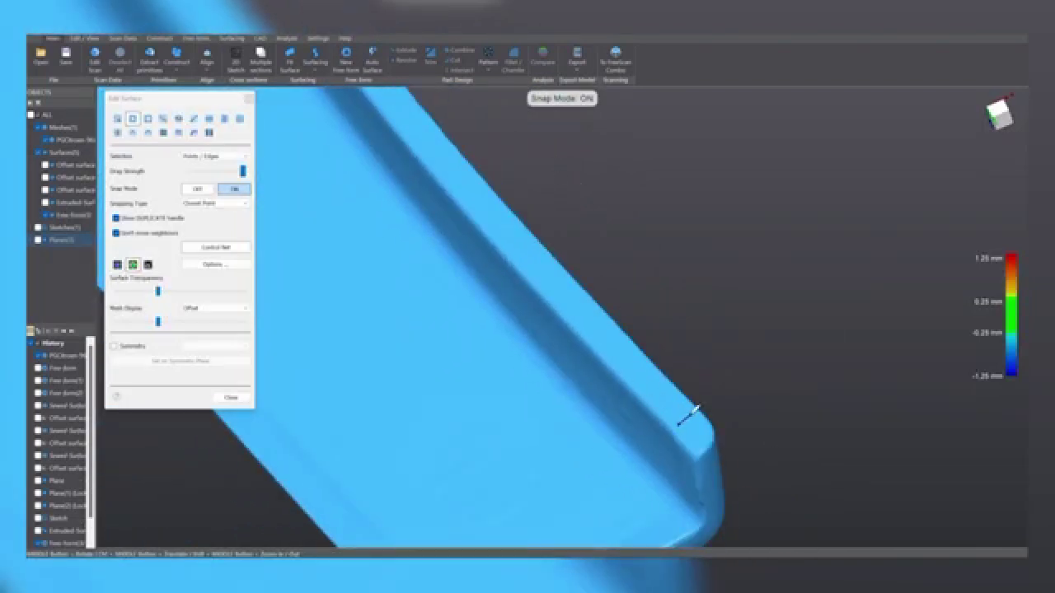
{"action": "left_click_drag", "start_coordinate": [692, 410], "coordinate": [518, 242]}
{"action": "left_click", "coordinate": [149, 266]}
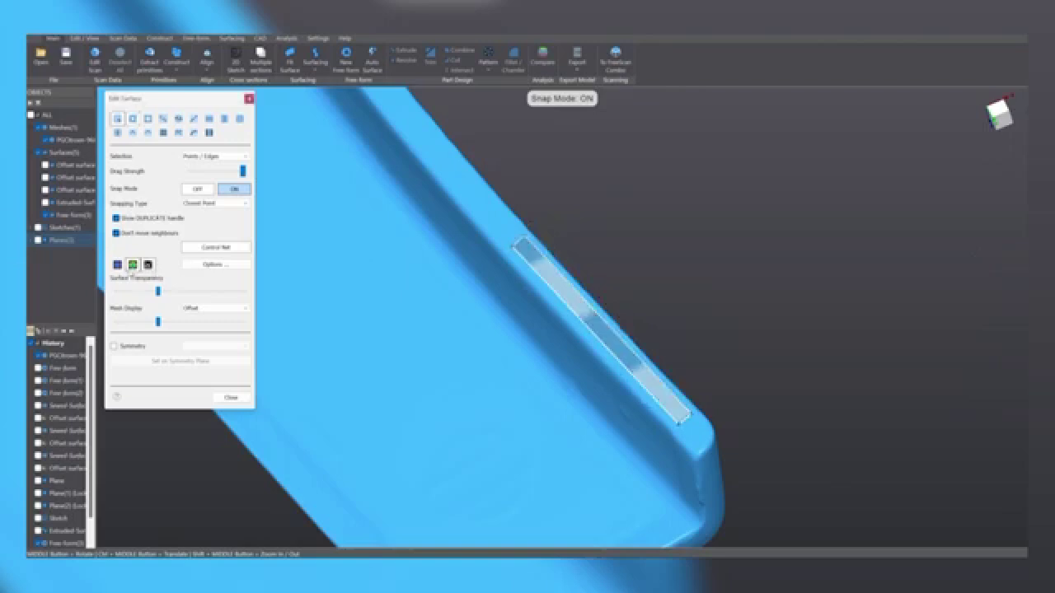
{"action": "left_click", "coordinate": [134, 266]}
- Extend the free-form strip by two patches up the side flange, following its curve between the inner groove and outer edge
{"action": "middle_click_drag", "start_coordinate": [464, 229], "coordinate": [676, 457], "text": "ctrl"}
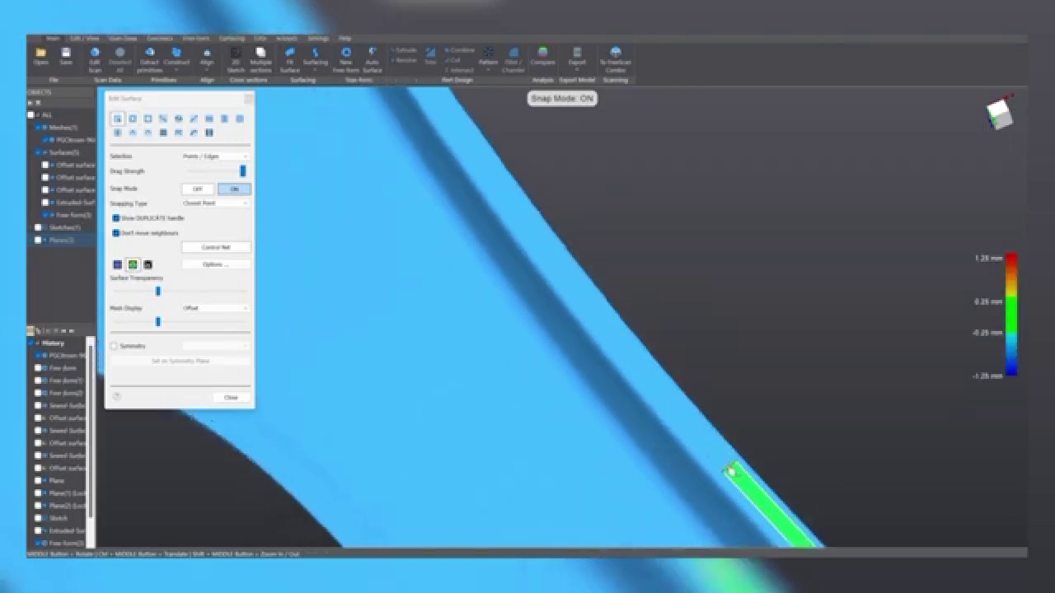
{"action": "scroll", "coordinate": [732, 471], "scroll_direction": "up", "scroll_amount": 2}
{"action": "scroll", "coordinate": [732, 471], "scroll_direction": "down", "scroll_amount": 1}
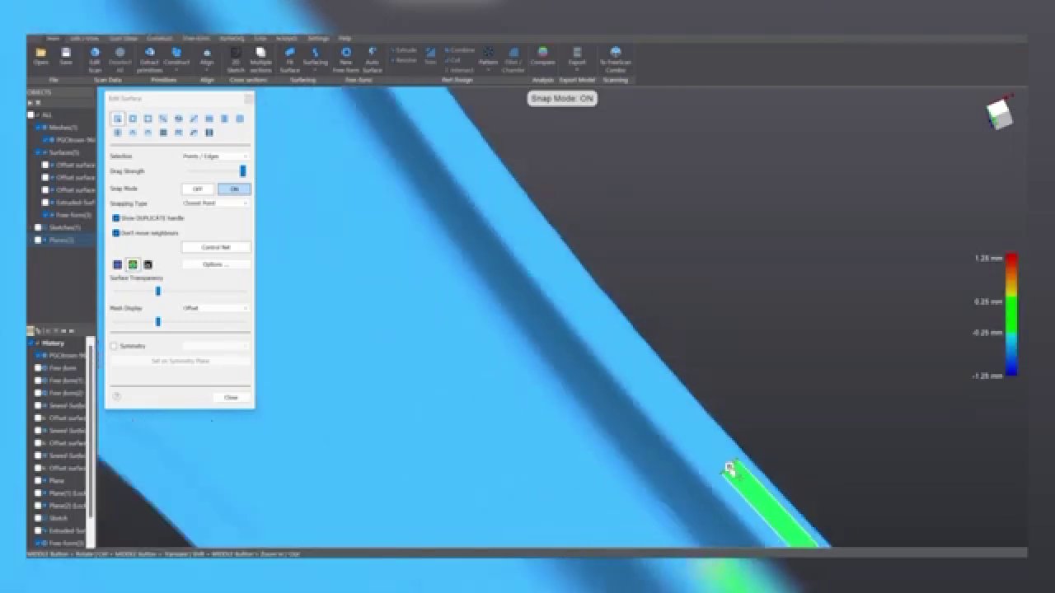
{"action": "left_click_drag", "start_coordinate": [728, 467], "coordinate": [565, 160]}
{"action": "middle_click_drag", "start_coordinate": [468, 253], "coordinate": [560, 532], "text": "ctrl"}
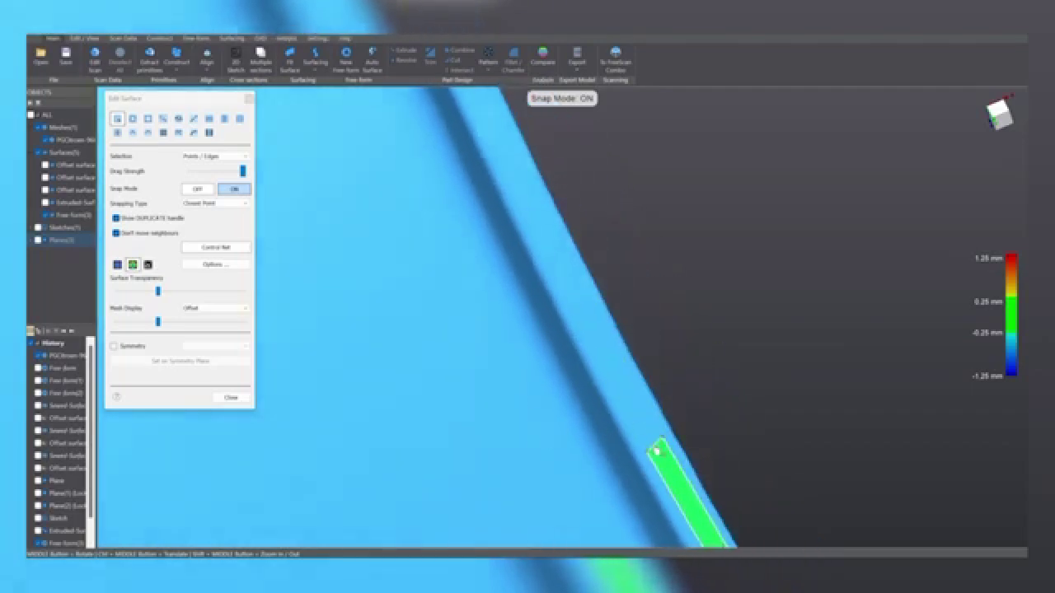
{"action": "left_click_drag", "start_coordinate": [655, 446], "coordinate": [492, 125]}
- Extend the strip by another patch along the curved flange toward the panel's upper corner
{"action": "middle_click_drag", "start_coordinate": [493, 125], "coordinate": [535, 347], "text": "ctrl"}
{"action": "scroll", "coordinate": [474, 243], "scroll_direction": "down", "scroll_amount": 2}
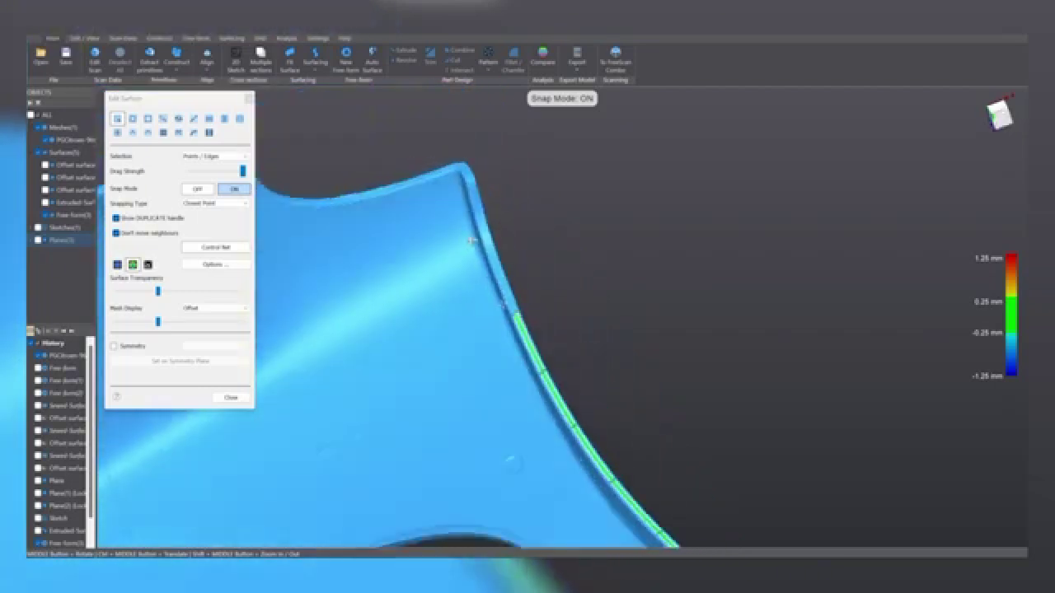
{"action": "scroll", "coordinate": [473, 243], "scroll_direction": "up", "scroll_amount": 3}
{"action": "middle_click_drag", "start_coordinate": [522, 323], "coordinate": [508, 406]}
{"action": "scroll", "coordinate": [498, 362], "scroll_direction": "up", "scroll_amount": 2}
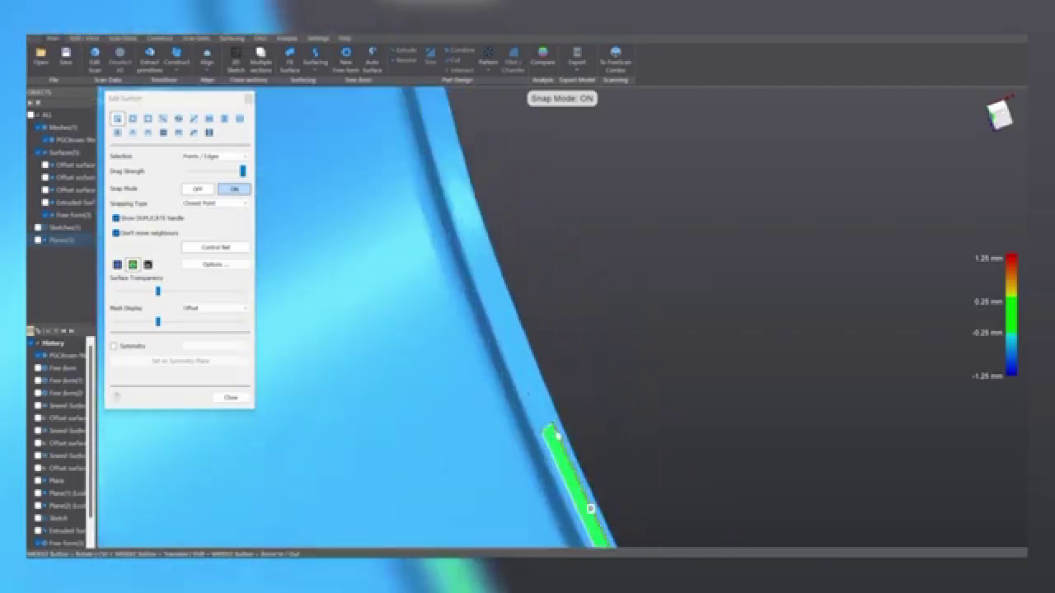
{"action": "scroll", "coordinate": [550, 428], "scroll_direction": "up", "scroll_amount": 3}
{"action": "left_click_drag", "start_coordinate": [549, 431], "coordinate": [424, 108]}
- Extend the strip by a long patch and a short closing patch to end just below the flange's upper corner
{"action": "middle_click_drag", "start_coordinate": [429, 153], "coordinate": [528, 502]}
{"action": "scroll", "coordinate": [528, 427], "scroll_direction": "down", "scroll_amount": 2}
{"action": "middle_click_drag", "start_coordinate": [520, 412], "coordinate": [500, 323]}
{"action": "middle_click_drag", "start_coordinate": [515, 418], "coordinate": [512, 418]}
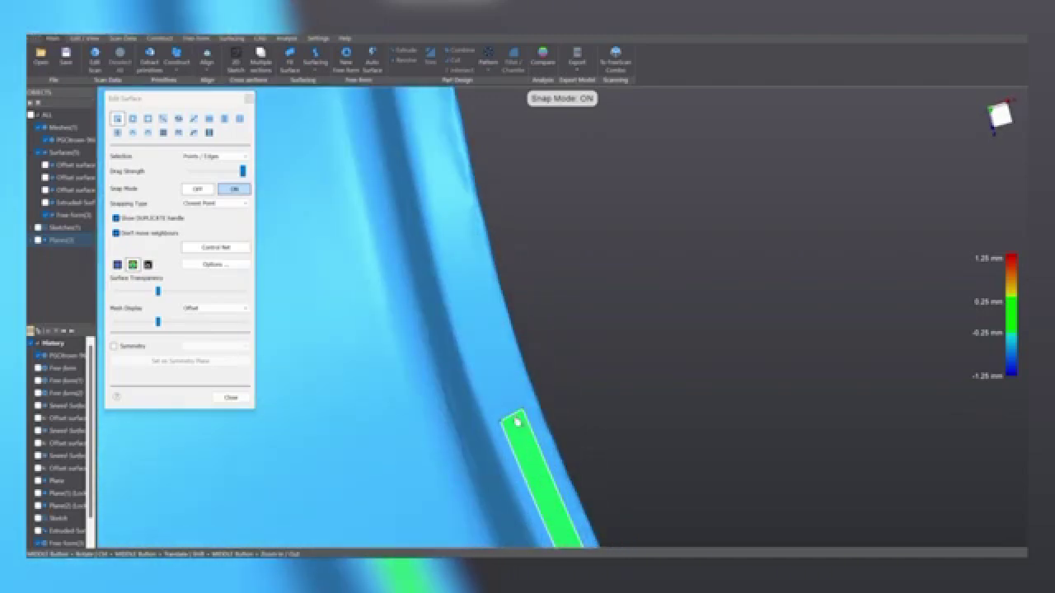
{"action": "left_click_drag", "start_coordinate": [511, 416], "coordinate": [427, 99]}
{"action": "middle_click_drag", "start_coordinate": [409, 128], "coordinate": [451, 313]}
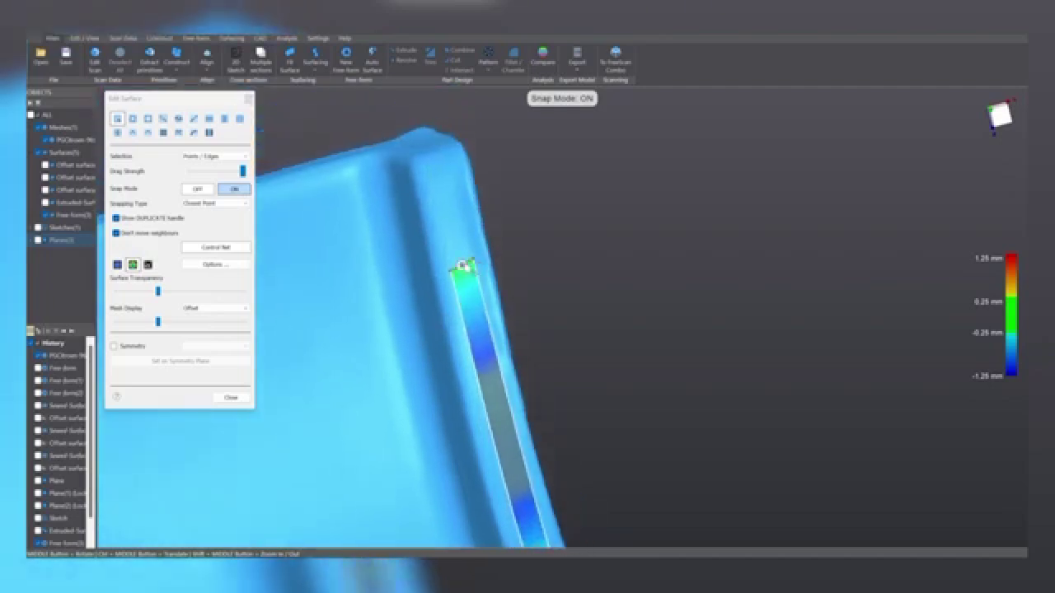
{"action": "left_click_drag", "start_coordinate": [463, 266], "coordinate": [452, 172]}
- Widen the strip near the upper corner by moving the inner point of its cross edge toward the flange's inner side
{"action": "middle_click_drag", "start_coordinate": [451, 267], "coordinate": [438, 302], "text": "ctrl"}
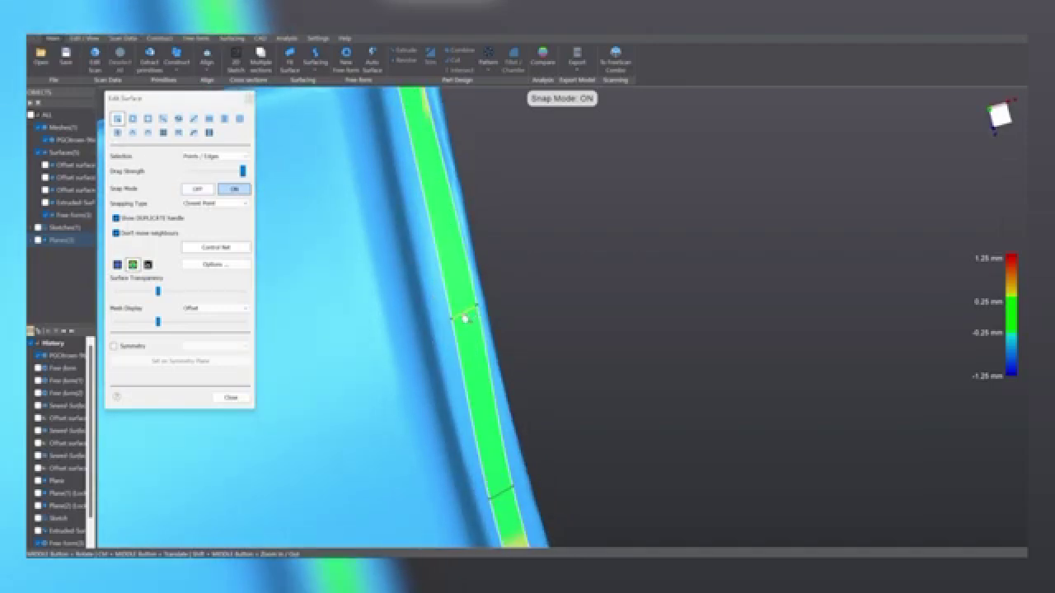
{"action": "left_click_drag", "start_coordinate": [454, 327], "coordinate": [448, 334]}
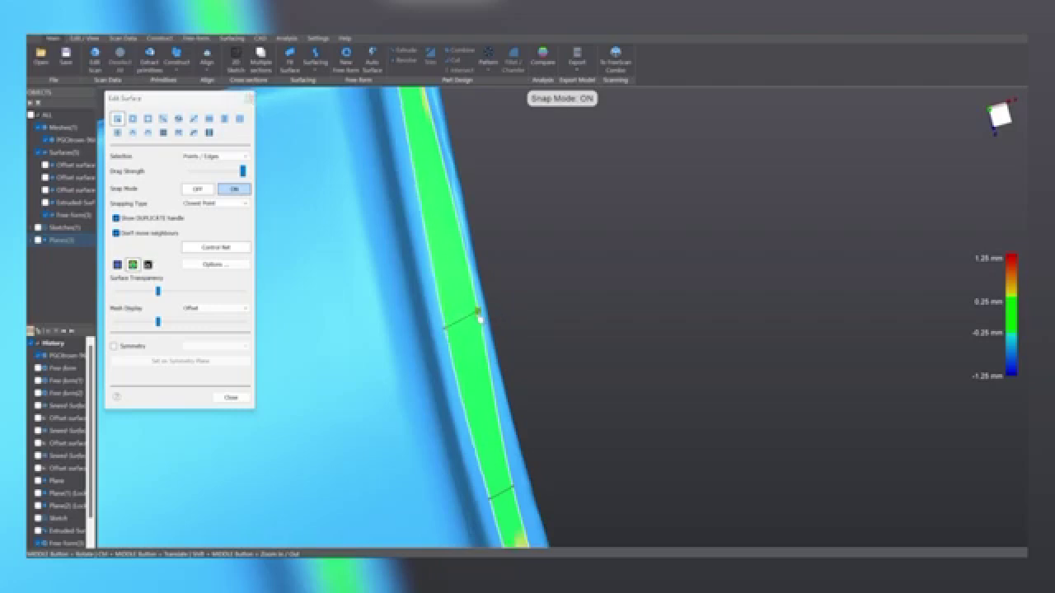
- Reposition the cross edge in the yellow section of the free-form strip to fit the surface to the scanned flange
{"action": "middle_click_drag", "start_coordinate": [479, 317], "coordinate": [454, 246]}
{"action": "middle_click_drag", "start_coordinate": [434, 280], "coordinate": [470, 308]}
{"action": "scroll", "coordinate": [483, 314], "scroll_direction": "up", "scroll_amount": 3}
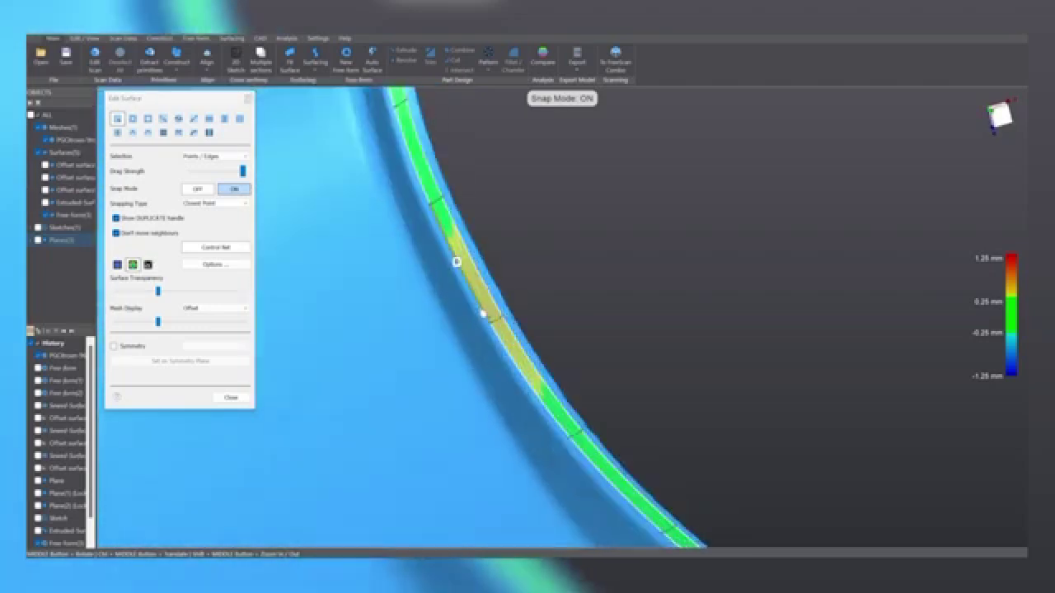
{"action": "scroll", "coordinate": [497, 323], "scroll_direction": "up", "scroll_amount": 3}
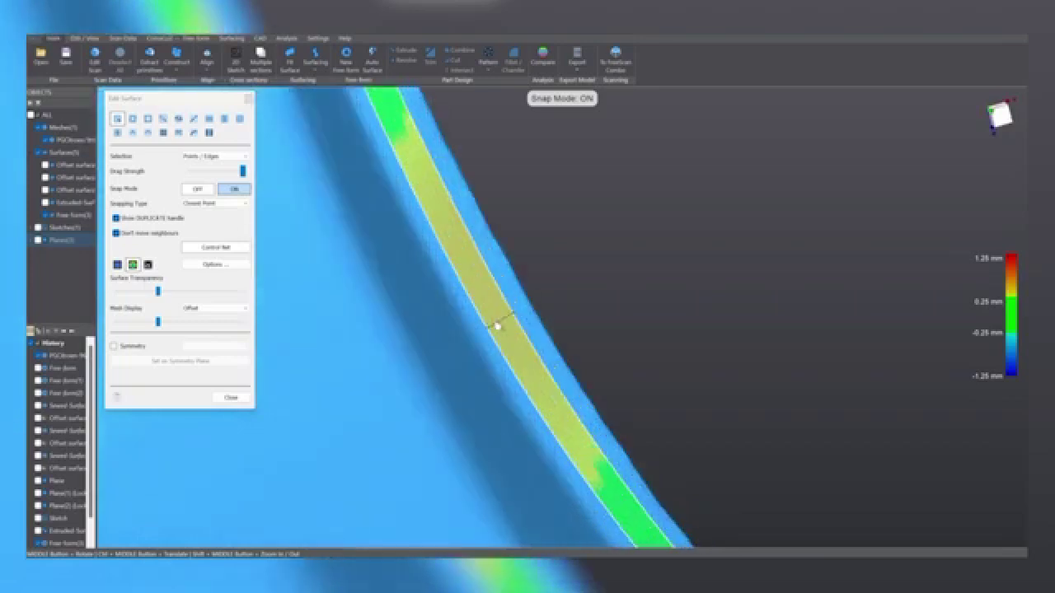
{"action": "left_click_drag", "start_coordinate": [499, 327], "coordinate": [551, 419]}
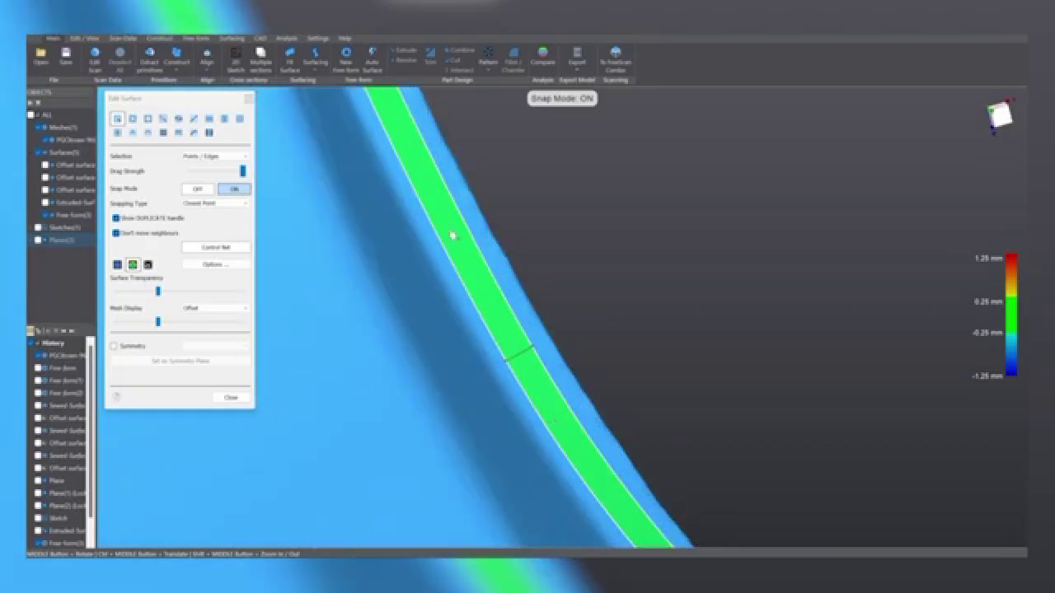
- Extend the free-form strip outward along both long sides and at both ends, then finish editing the surface
{"action": "scroll", "coordinate": [453, 237], "scroll_direction": "down", "scroll_amount": 3}
{"action": "scroll", "coordinate": [484, 268], "scroll_direction": "down", "scroll_amount": 5}
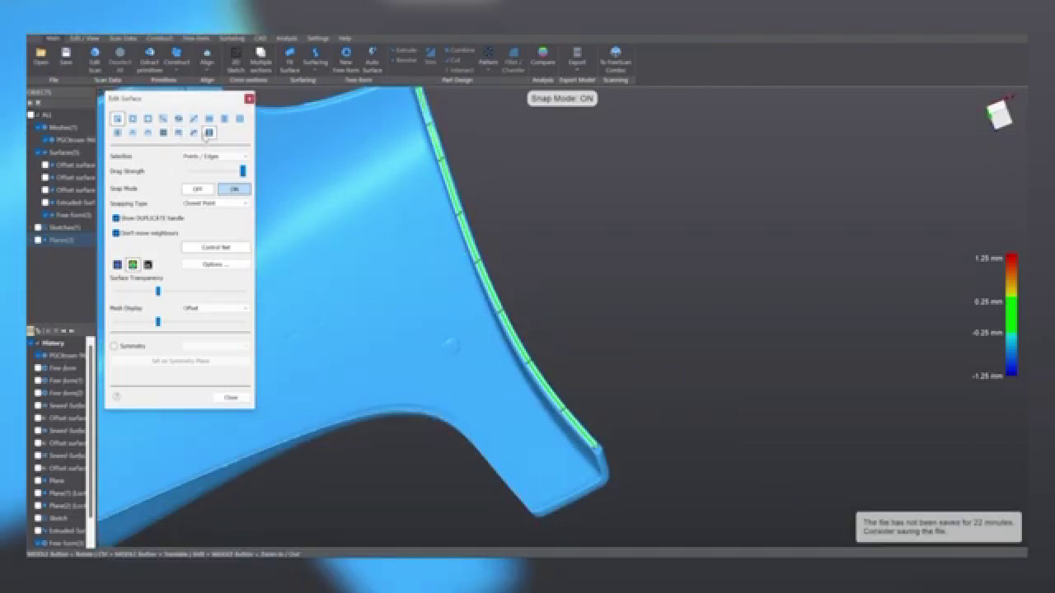
{"action": "scroll", "coordinate": [454, 198], "scroll_direction": "up", "scroll_amount": 5}
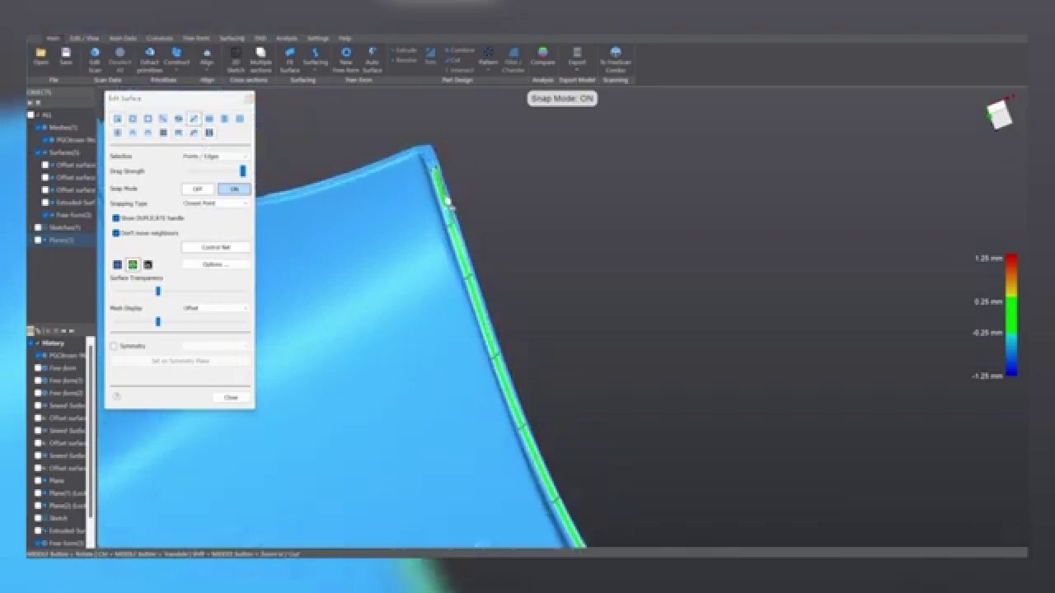
{"action": "left_click_drag", "start_coordinate": [447, 200], "coordinate": [424, 221]}
{"action": "left_click_drag", "start_coordinate": [450, 168], "coordinate": [435, 136]}
{"action": "middle_click_drag", "start_coordinate": [577, 528], "coordinate": [539, 351], "text": "ctrl"}
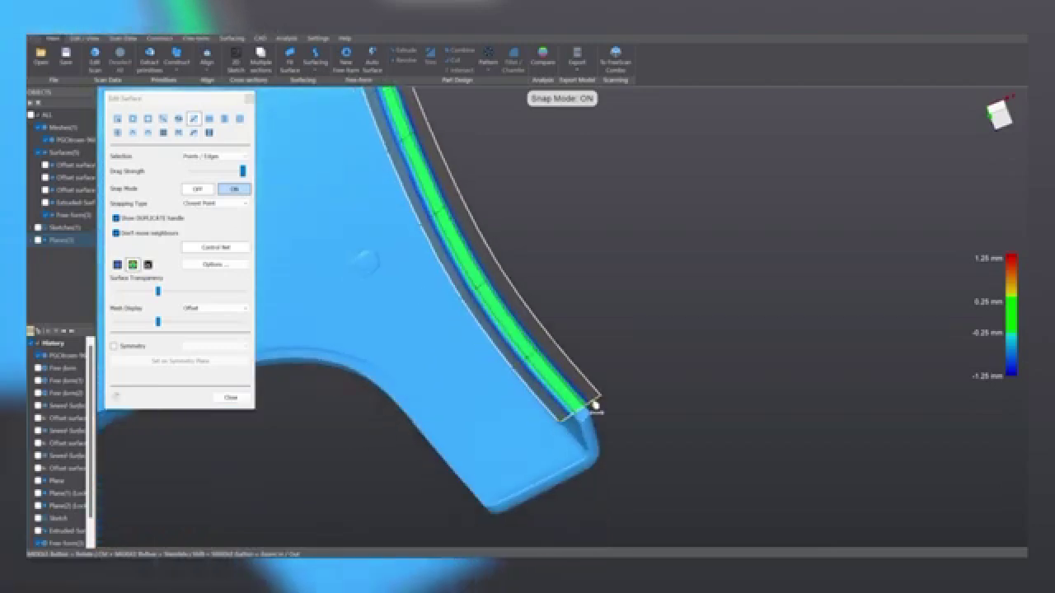
{"action": "left_click_drag", "start_coordinate": [595, 403], "coordinate": [633, 438]}
{"action": "left_click", "coordinate": [231, 399]}
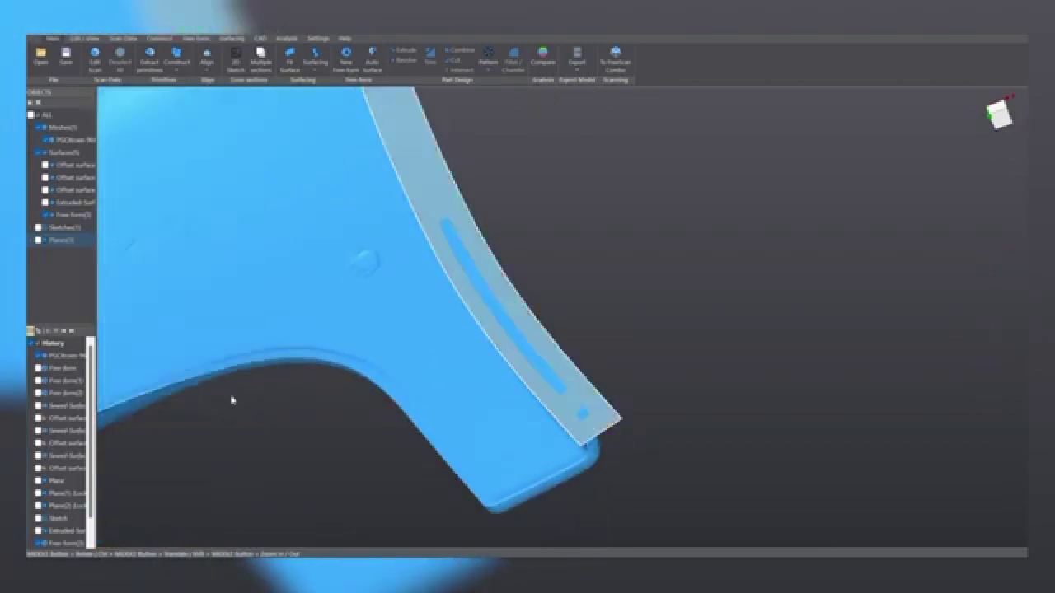
- Show the three offset surfaces, the extruded surface and the planes, and hide the scan mesh
{"action": "left_click", "coordinate": [46, 165]}
{"action": "left_click", "coordinate": [45, 177]}
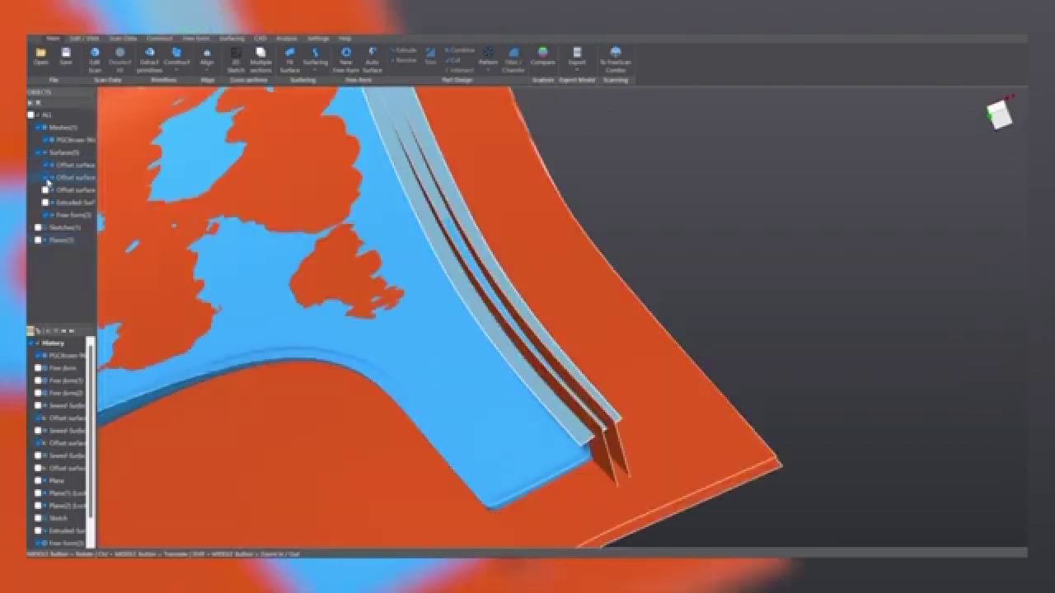
{"action": "left_click", "coordinate": [45, 190]}
{"action": "left_click", "coordinate": [38, 240]}
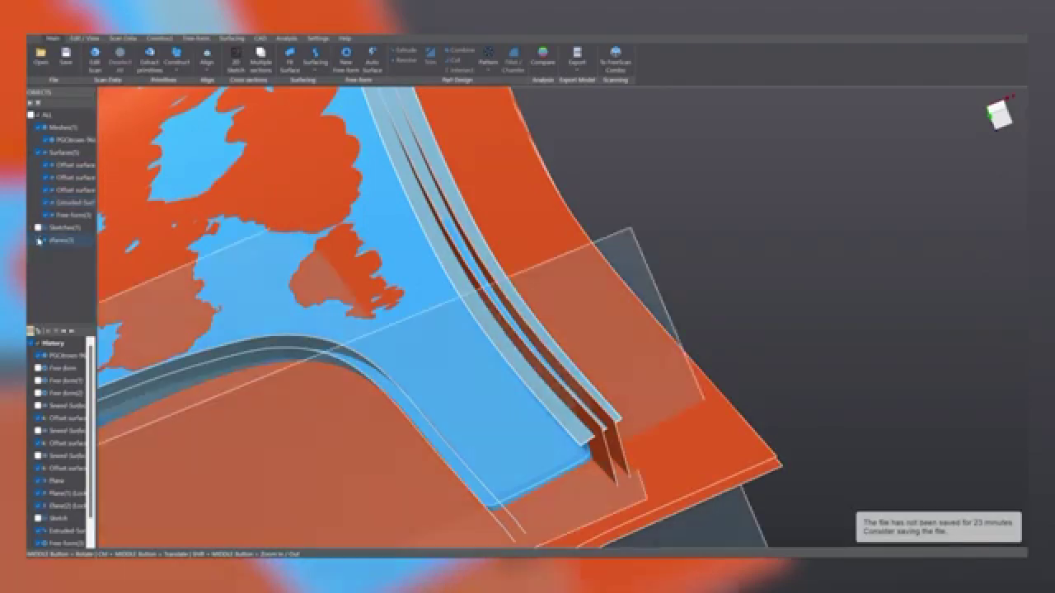
{"action": "middle_click_drag", "start_coordinate": [272, 346], "coordinate": [387, 336]}
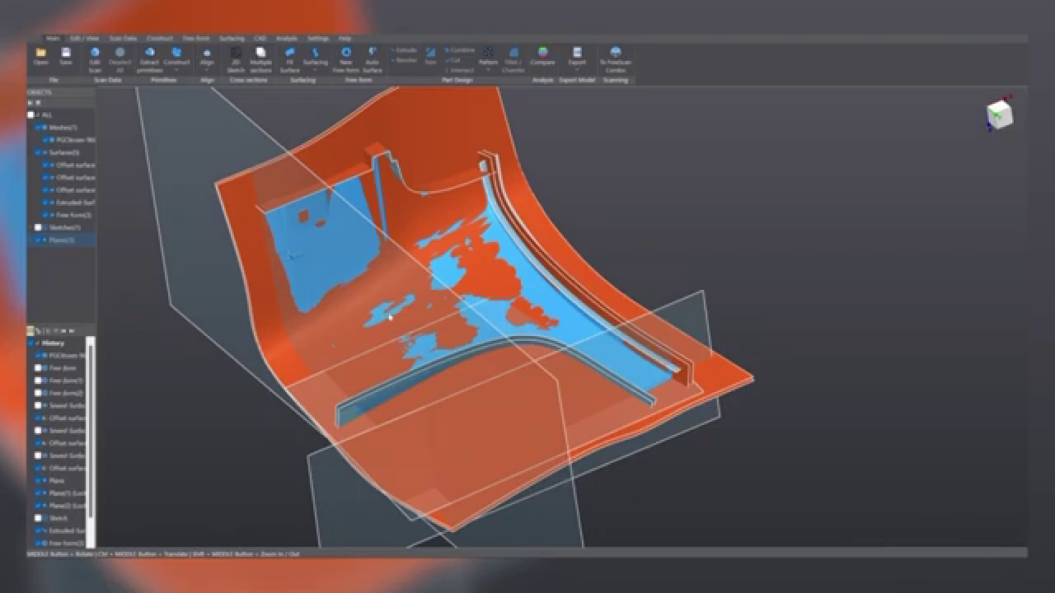
{"action": "middle_click_drag", "start_coordinate": [386, 331], "coordinate": [526, 278]}
{"action": "scroll", "coordinate": [515, 334], "scroll_direction": "down", "scroll_amount": 5}
{"action": "scroll", "coordinate": [521, 330], "scroll_direction": "up", "scroll_amount": 2}
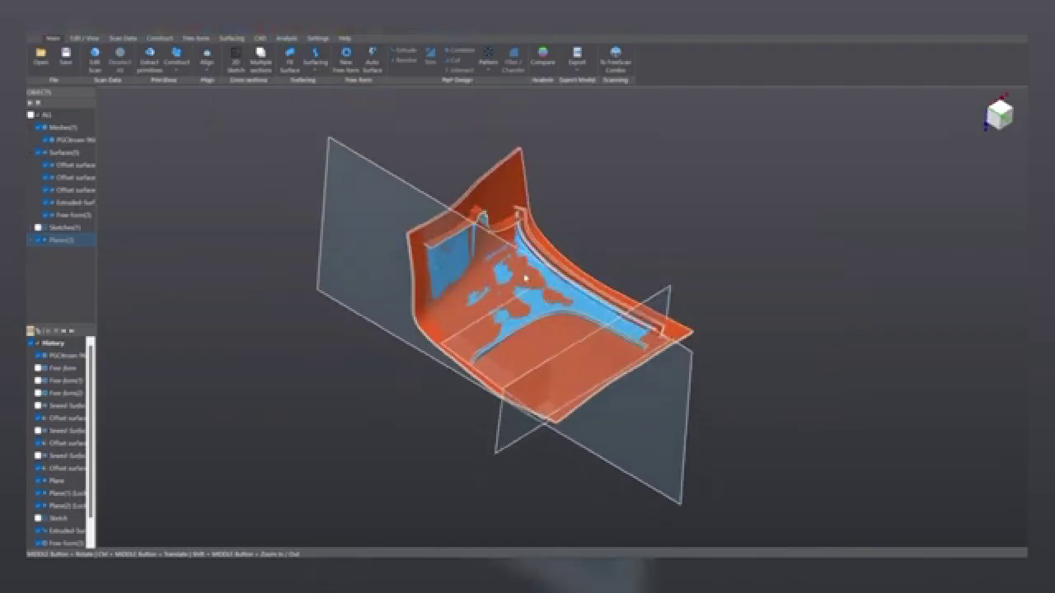
{"action": "left_click", "coordinate": [38, 128]}
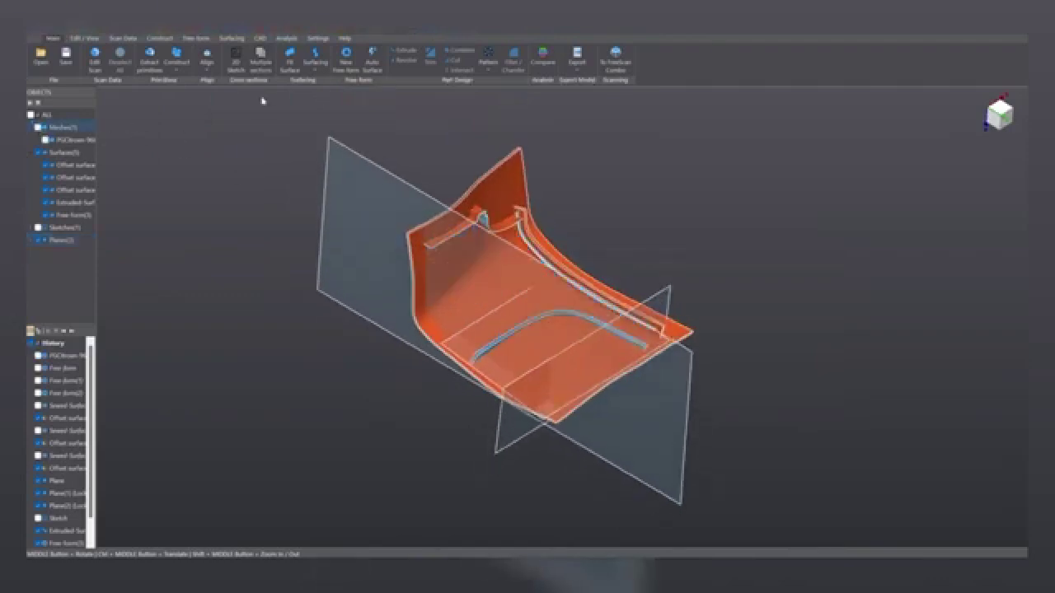
- Select all visible surfaces and planes and start a Trim operation on them together
{"action": "left_click_drag", "start_coordinate": [262, 101], "coordinate": [788, 539]}
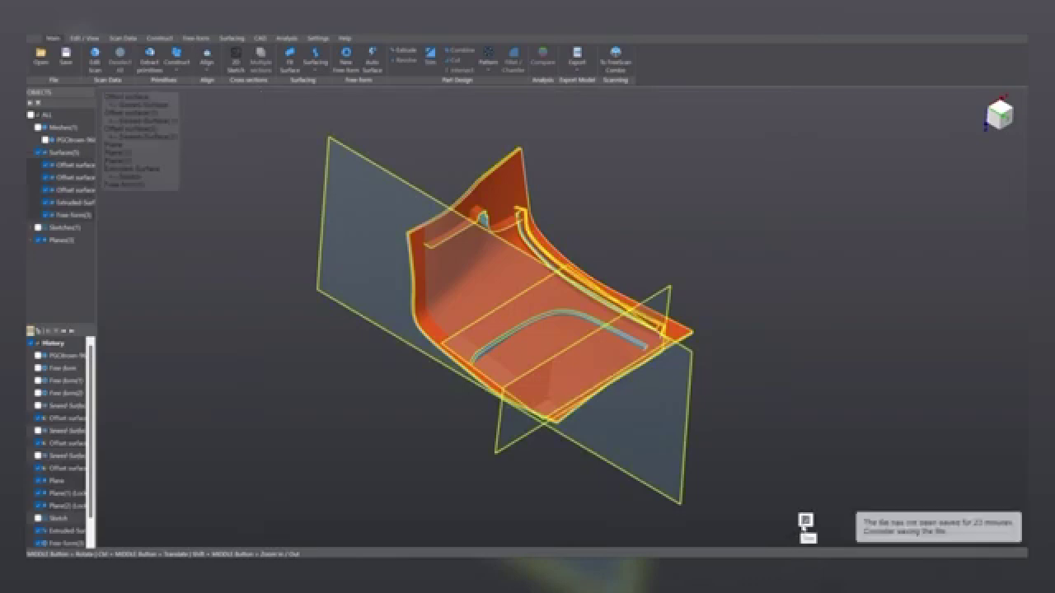
{"action": "left_click", "coordinate": [806, 521]}
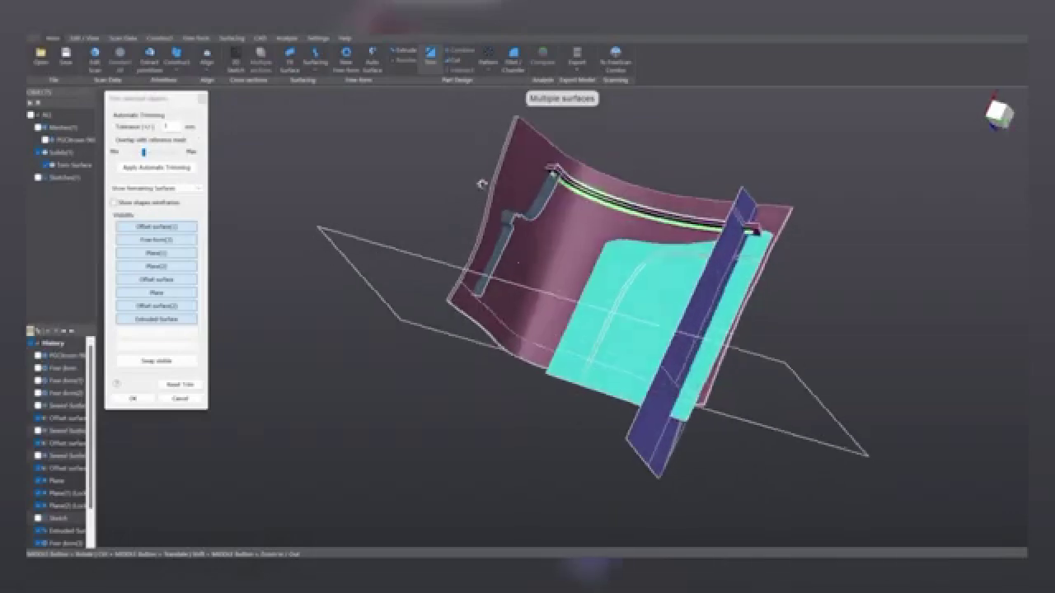
{"action": "middle_click_drag", "start_coordinate": [482, 184], "coordinate": [551, 318]}
{"action": "scroll", "coordinate": [527, 263], "scroll_direction": "up", "scroll_amount": 3}
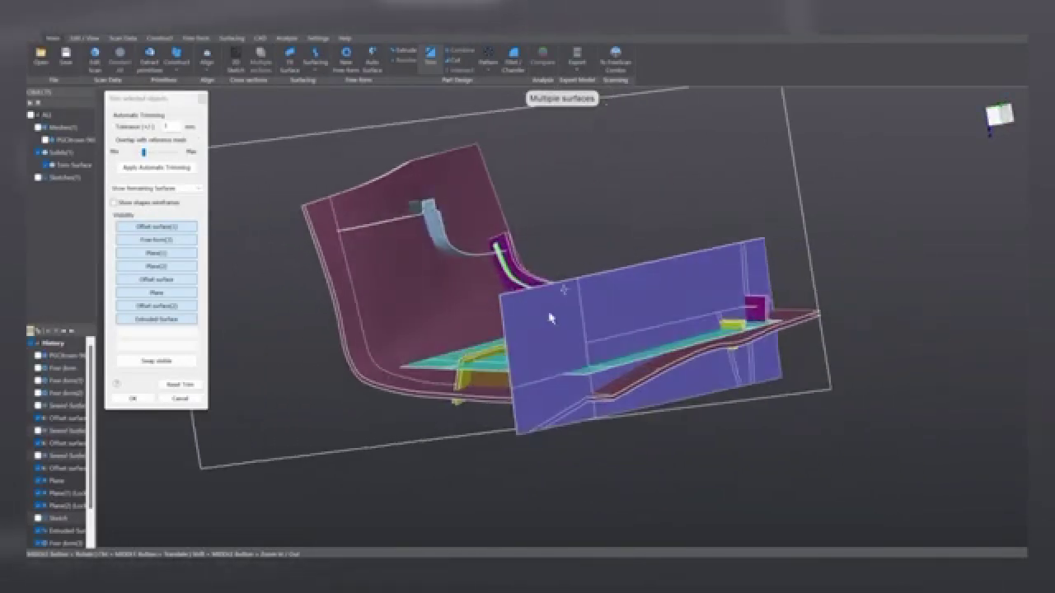
{"action": "middle_click_drag", "start_coordinate": [674, 314], "coordinate": [629, 322]}
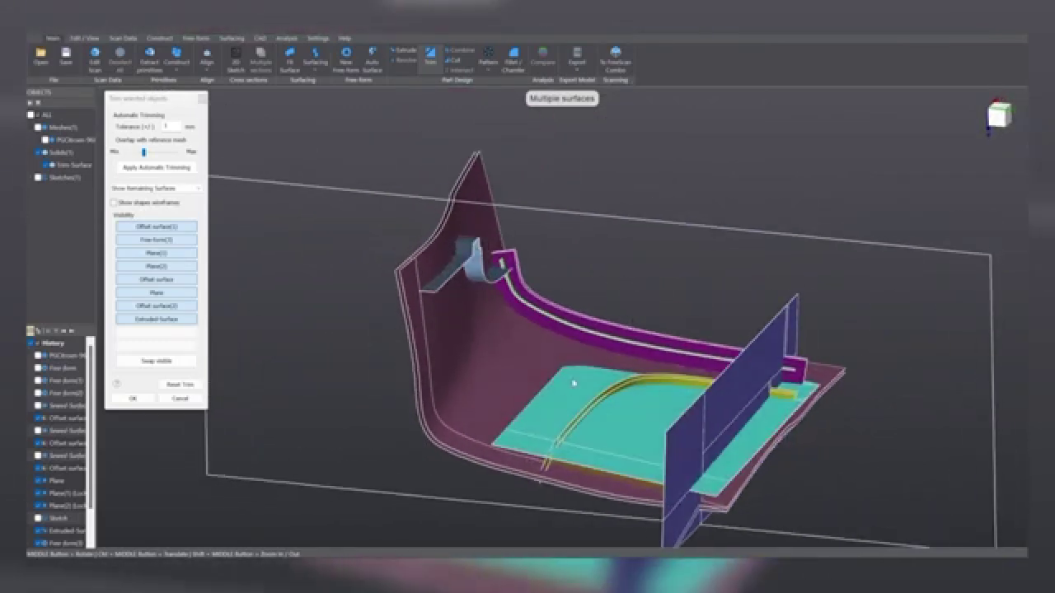
{"action": "middle_click_drag", "start_coordinate": [493, 373], "coordinate": [626, 340]}
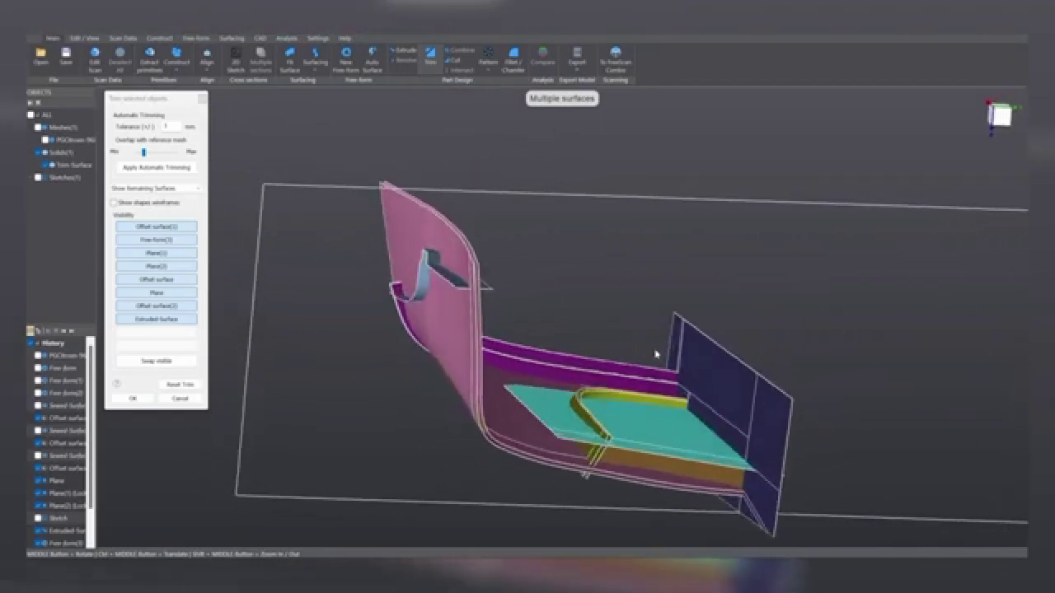
{"action": "middle_click_drag", "start_coordinate": [539, 383], "coordinate": [399, 290]}
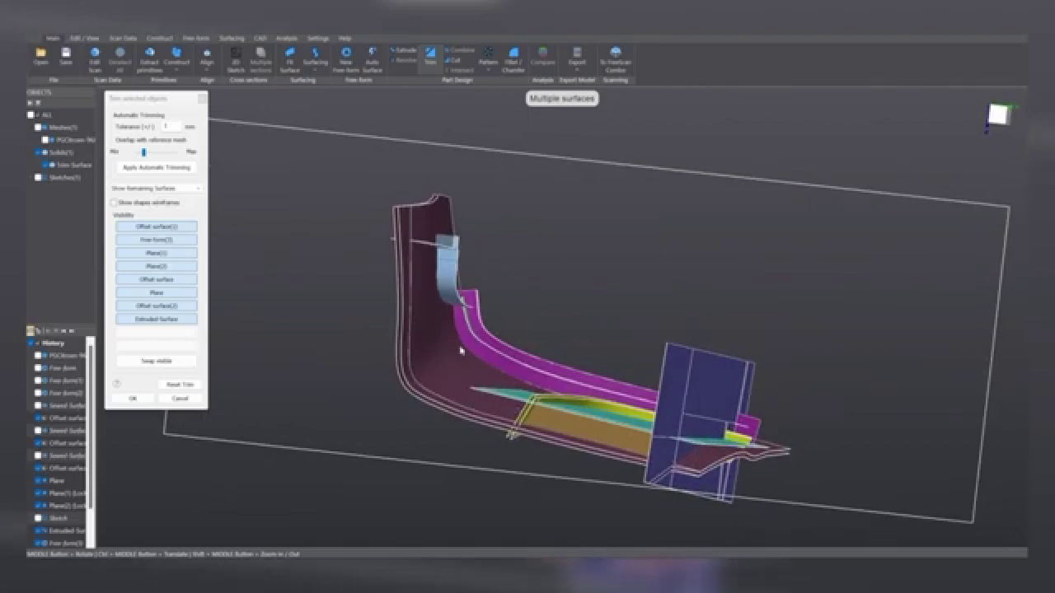
{"action": "middle_click_drag", "start_coordinate": [460, 351], "coordinate": [495, 419]}
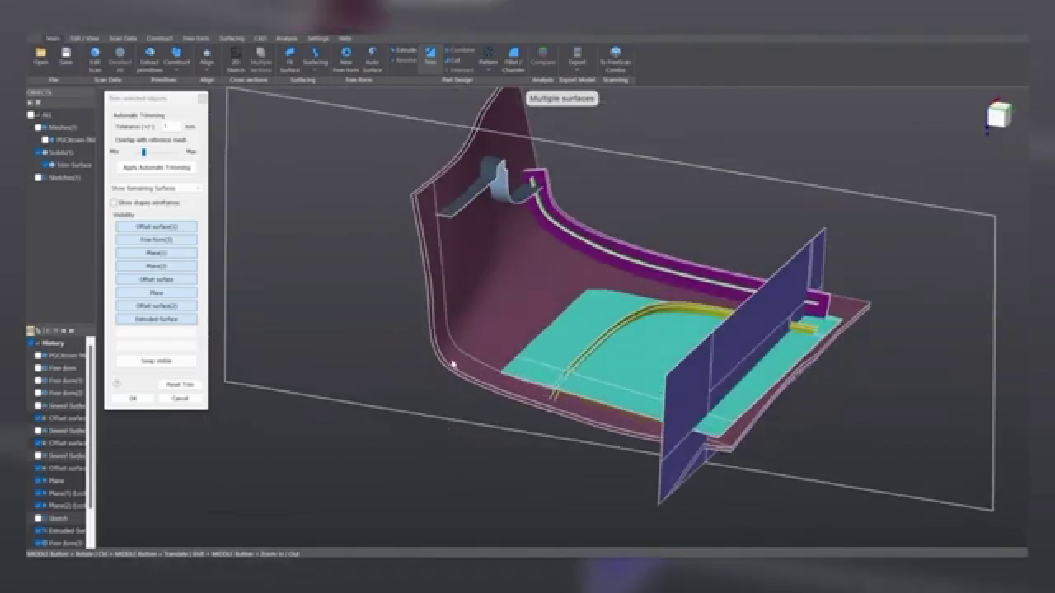
- Trim away the teal piece and the yellow extruded-surface ends that stick out past the brown side plane
{"action": "scroll", "coordinate": [454, 364], "scroll_direction": "up", "scroll_amount": 5}
{"action": "middle_click_drag", "start_coordinate": [453, 366], "coordinate": [437, 310]}
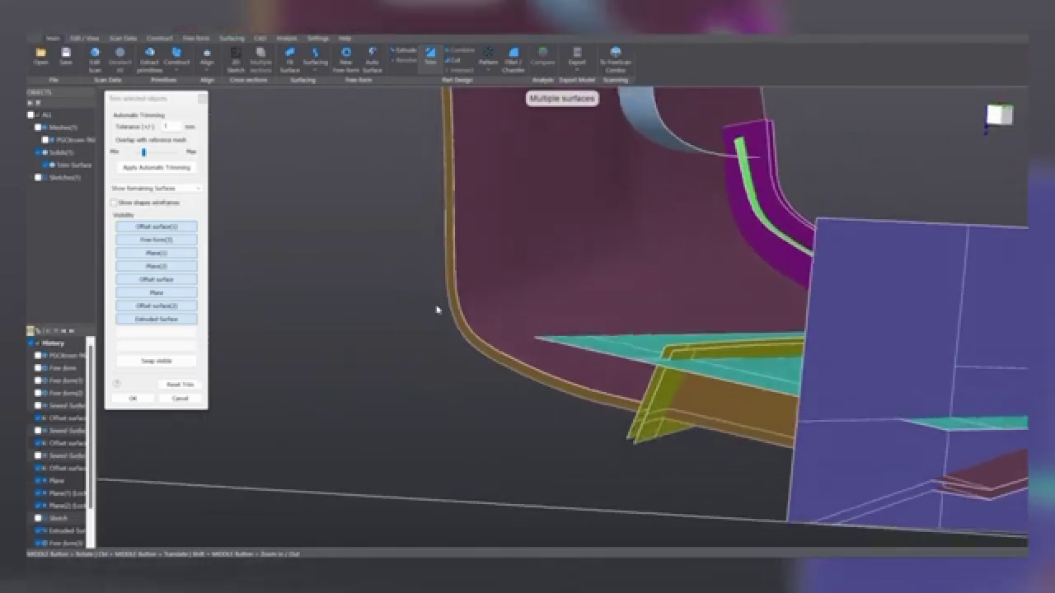
{"action": "scroll", "coordinate": [641, 373], "scroll_direction": "up", "scroll_amount": 3}
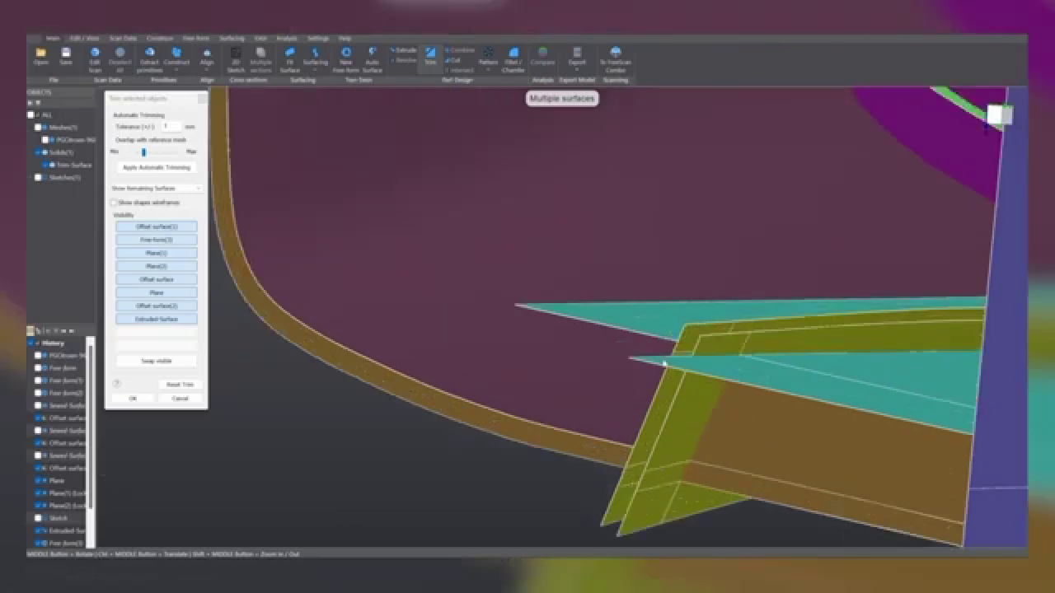
{"action": "left_click", "coordinate": [714, 345]}
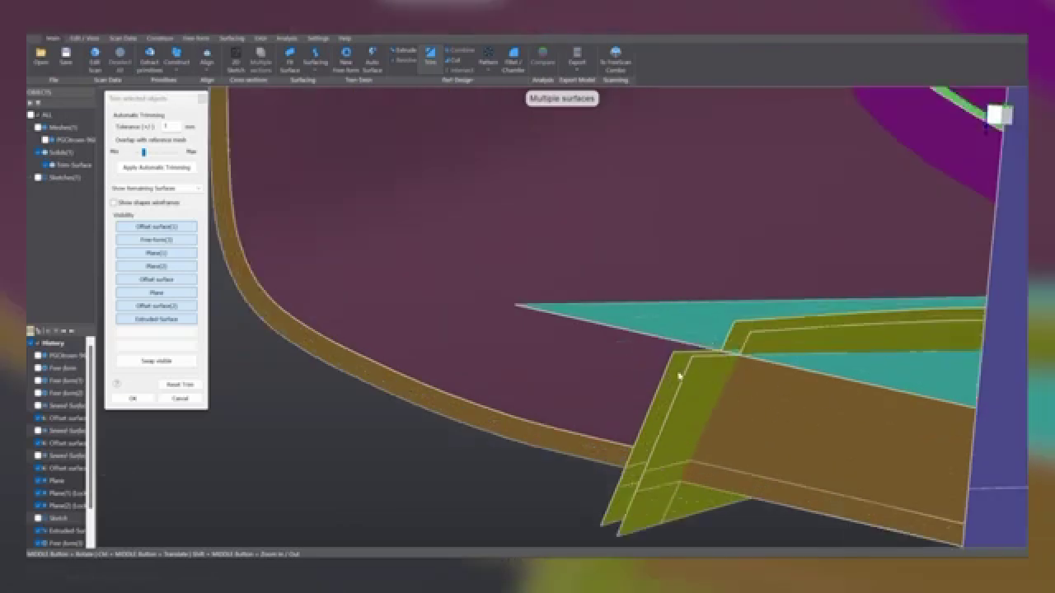
{"action": "left_click", "coordinate": [679, 376]}
{"action": "left_click", "coordinate": [636, 507]}
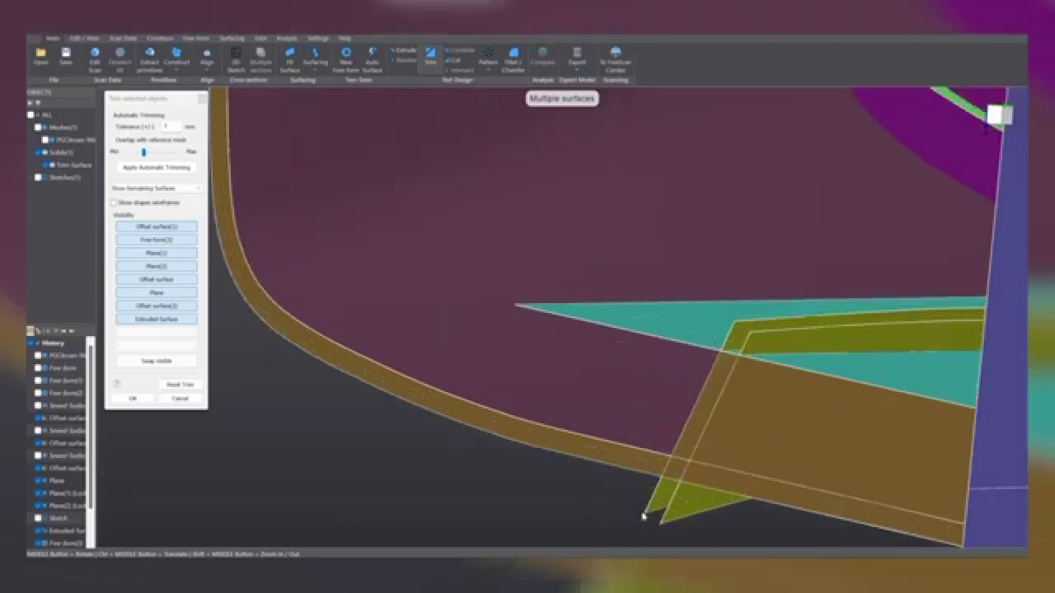
{"action": "left_click", "coordinate": [668, 507]}
- Trim away the maroon shell pieces and the brown side-plane piece enclosed by the yellow arch
{"action": "middle_click_drag", "start_coordinate": [726, 483], "coordinate": [777, 412]}
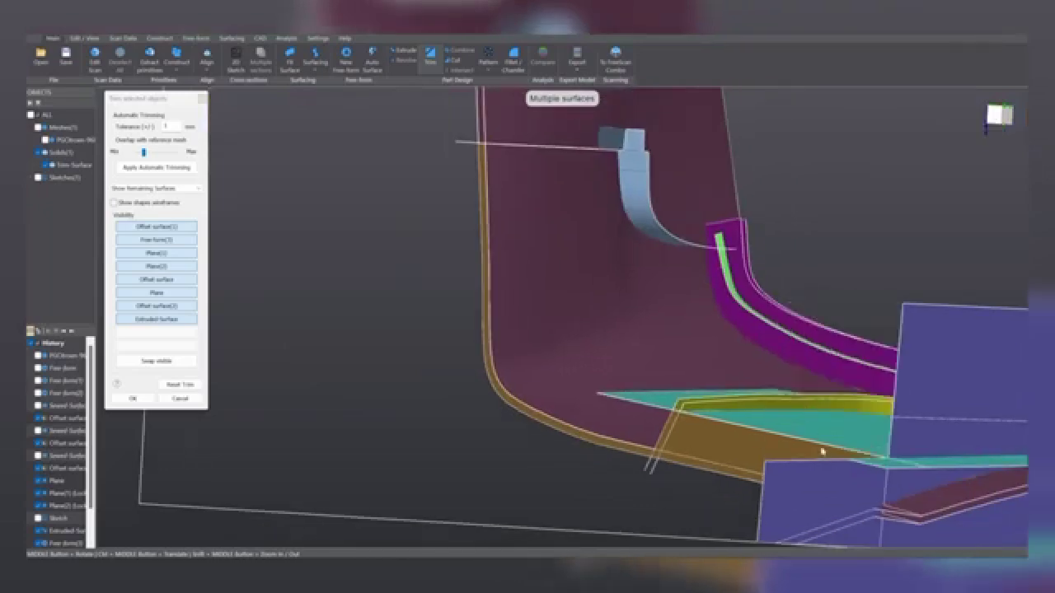
{"action": "middle_click_drag", "start_coordinate": [822, 451], "coordinate": [636, 371]}
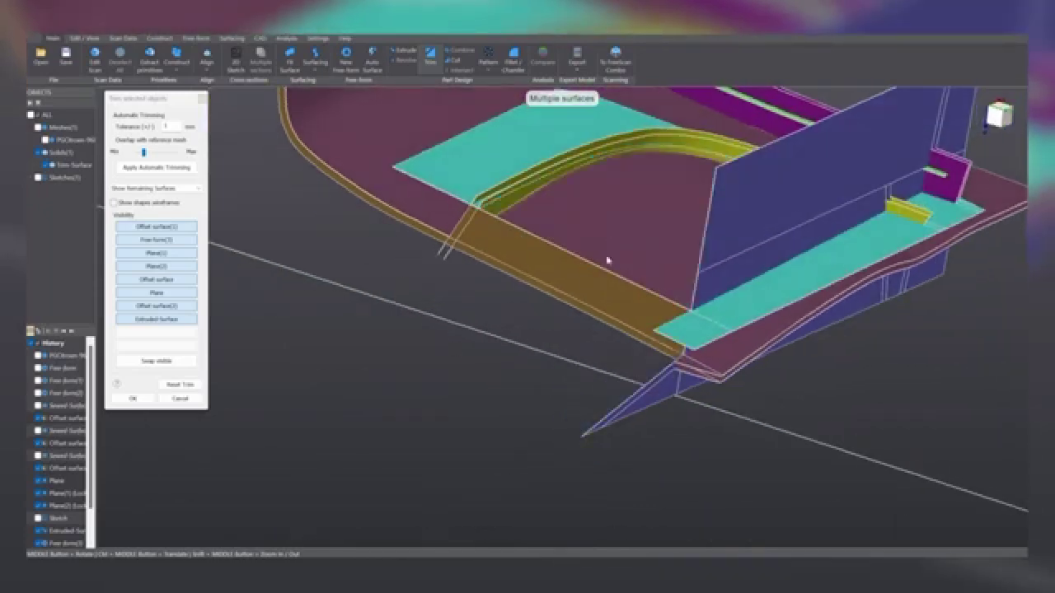
{"action": "middle_click_drag", "start_coordinate": [608, 260], "coordinate": [570, 279]}
{"action": "middle_click_drag", "start_coordinate": [628, 309], "coordinate": [708, 184]}
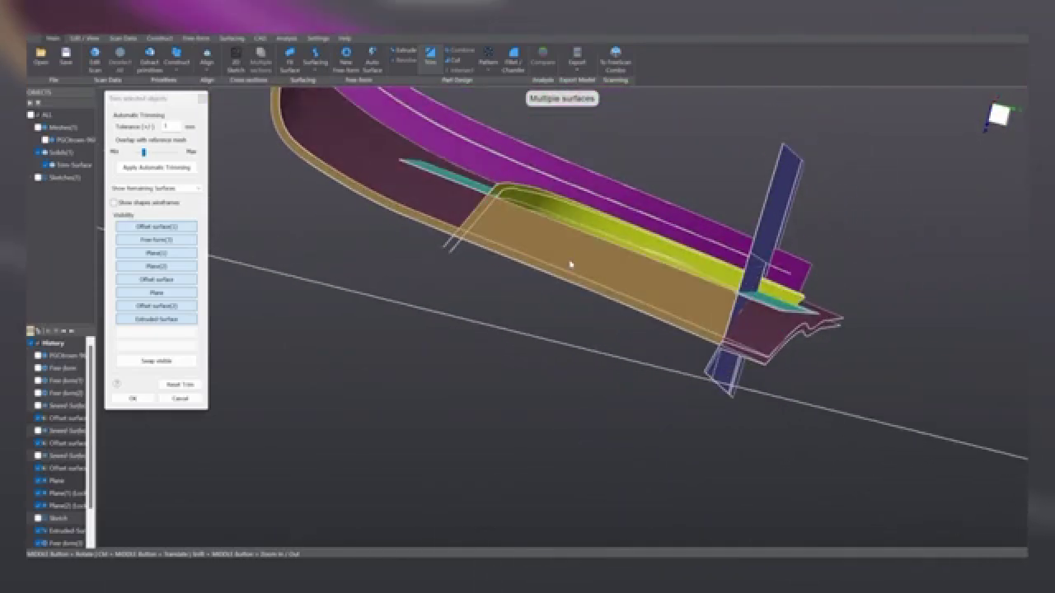
{"action": "scroll", "coordinate": [561, 265], "scroll_direction": "up", "scroll_amount": 3}
{"action": "left_click", "coordinate": [558, 272]}
{"action": "middle_click_drag", "start_coordinate": [557, 271], "coordinate": [538, 280]}
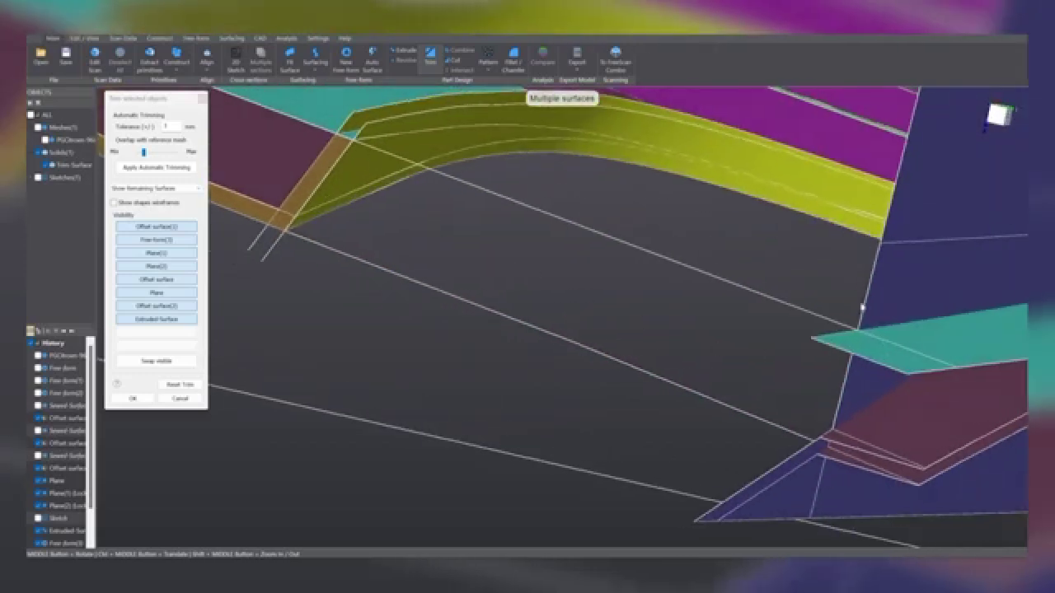
- Trim away the blue end-plane section across the arch opening and the teal and maroon pieces beyond it
{"action": "middle_click_drag", "start_coordinate": [746, 314], "coordinate": [518, 365], "text": "ctrl"}
{"action": "left_click", "coordinate": [745, 269]}
{"action": "middle_click_drag", "start_coordinate": [745, 271], "coordinate": [684, 356]}
{"action": "left_click", "coordinate": [618, 415]}
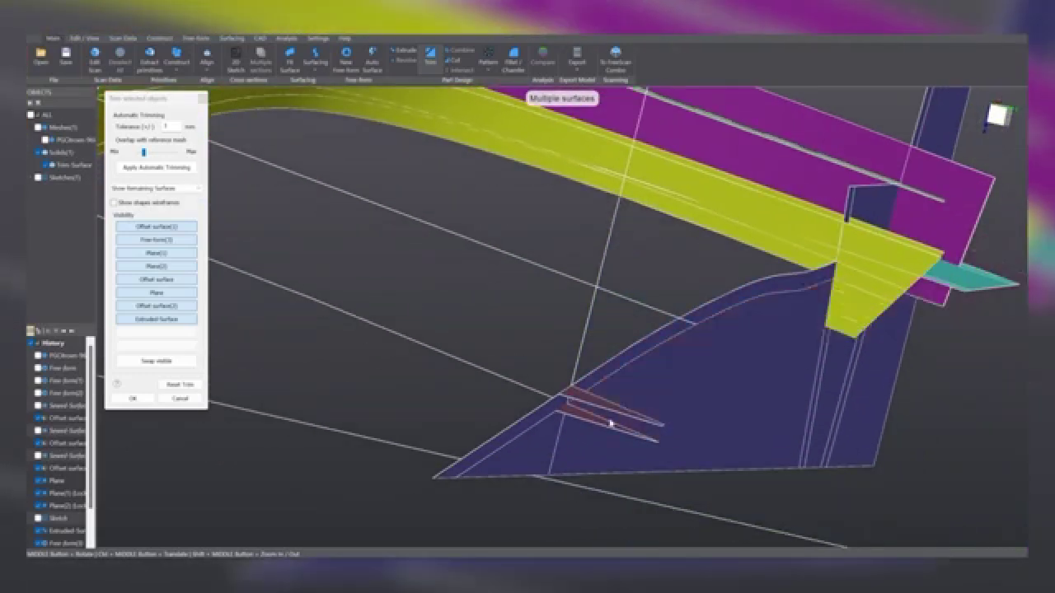
{"action": "left_click", "coordinate": [601, 390]}
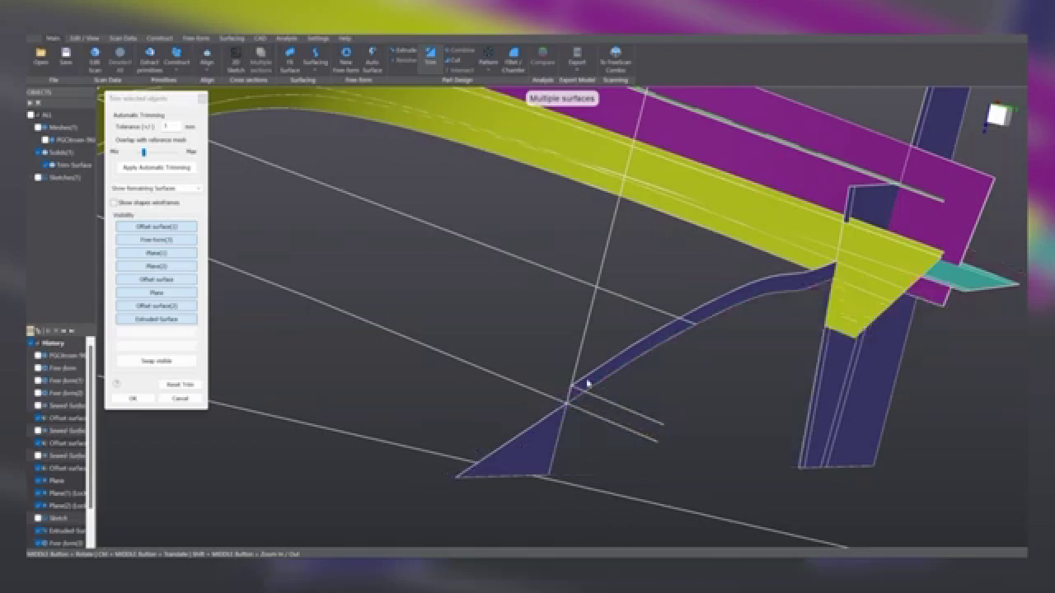
- Trim away the leftover blue end-plane pieces between the shell edges and below the shell
{"action": "left_click", "coordinate": [588, 383]}
{"action": "middle_click_drag", "start_coordinate": [660, 412], "coordinate": [612, 360]}
{"action": "left_click", "coordinate": [537, 370]}
{"action": "left_click", "coordinate": [674, 358]}
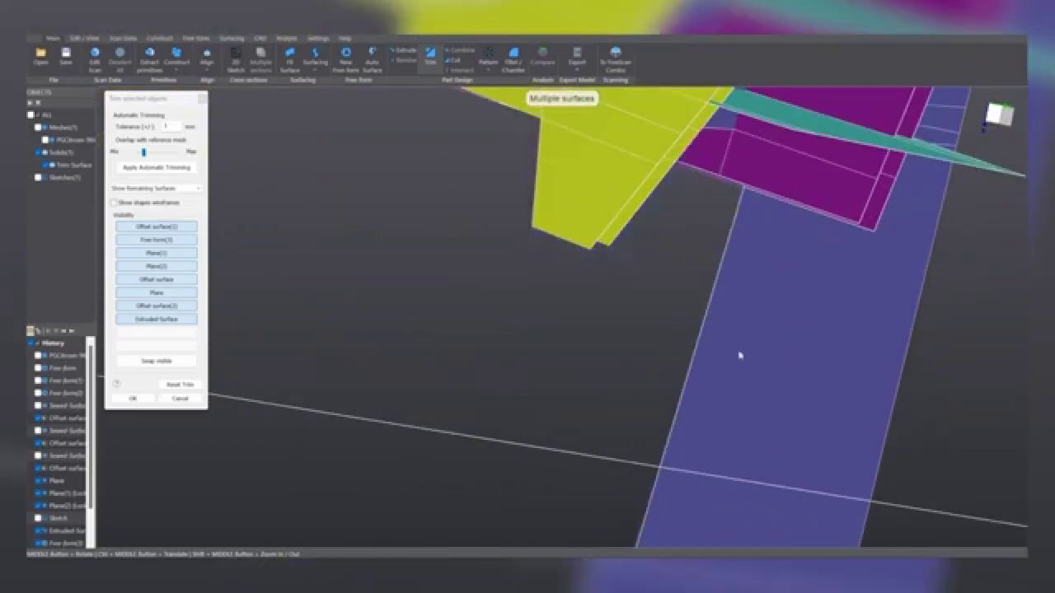
{"action": "left_click", "coordinate": [739, 355]}
- Trim away the yellow extruded-surface pieces that extend past the blue end plane
{"action": "left_click", "coordinate": [569, 204]}
{"action": "middle_click_drag", "start_coordinate": [626, 143], "coordinate": [565, 370]}
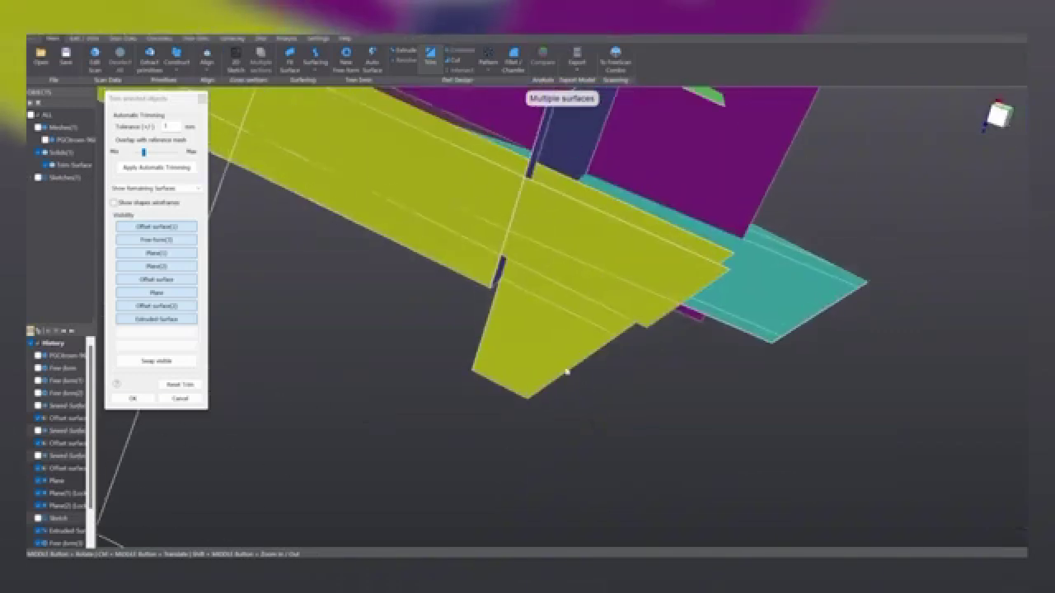
{"action": "left_click", "coordinate": [588, 278]}
{"action": "left_click", "coordinate": [610, 226]}
{"action": "left_click", "coordinate": [611, 227]}
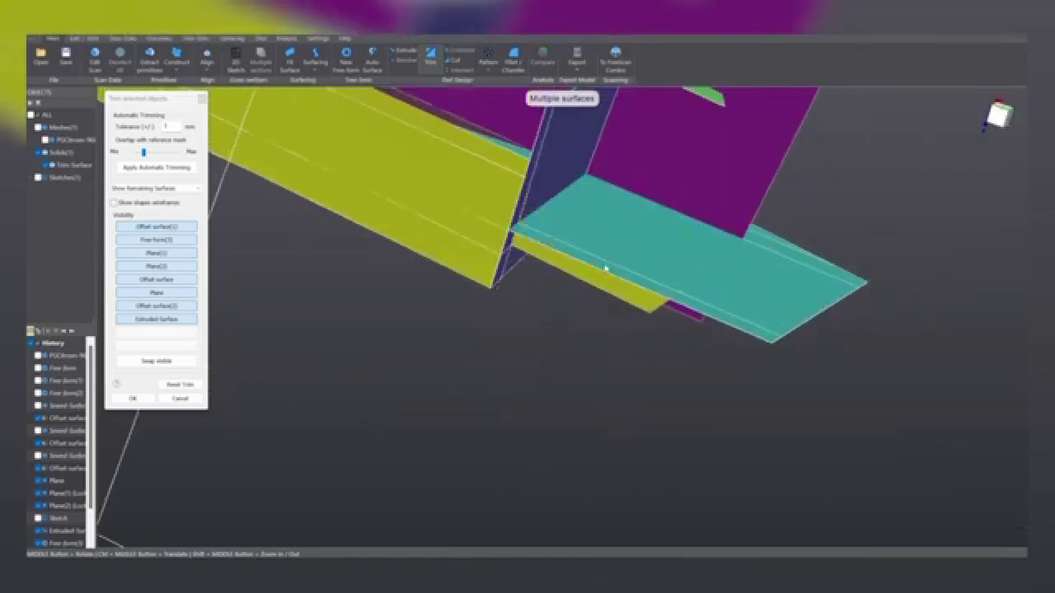
{"action": "left_click", "coordinate": [605, 266]}
{"action": "left_click", "coordinate": [598, 280]}
- Trim away the teal and purple surface pieces that extend past the blue end plane
{"action": "left_click", "coordinate": [633, 246]}
{"action": "left_click", "coordinate": [623, 270]}
{"action": "left_click", "coordinate": [650, 235]}
{"action": "left_click", "coordinate": [680, 177]}
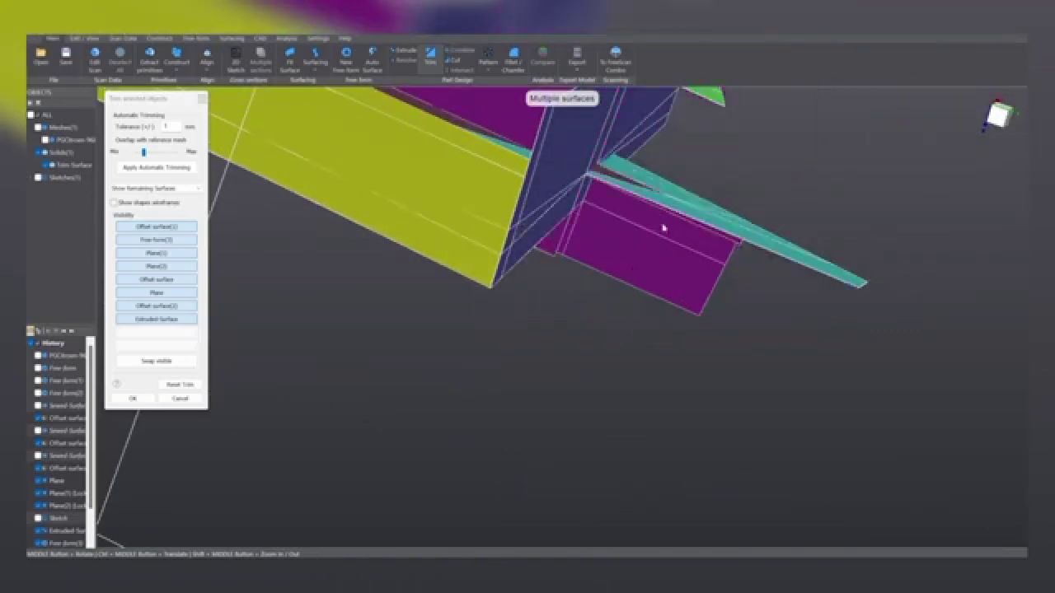
{"action": "left_click", "coordinate": [663, 226]}
{"action": "left_click", "coordinate": [690, 201]}
{"action": "left_click", "coordinate": [682, 207]}
- Show the scan mesh and trim away the purple, maroon and teal surface pieces that extend past the blue end plane
{"action": "middle_click_drag", "start_coordinate": [402, 297], "coordinate": [478, 247]}
{"action": "left_click", "coordinate": [39, 128]}
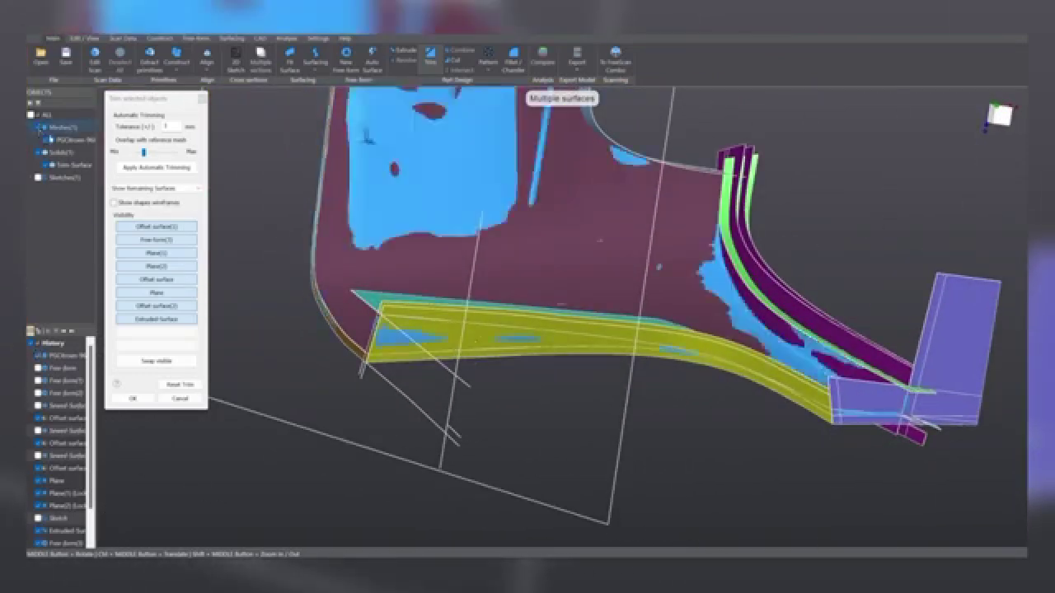
{"action": "middle_click_drag", "start_coordinate": [346, 346], "coordinate": [779, 295]}
{"action": "scroll", "coordinate": [779, 295], "scroll_direction": "up", "scroll_amount": 3}
{"action": "left_click", "coordinate": [713, 236]}
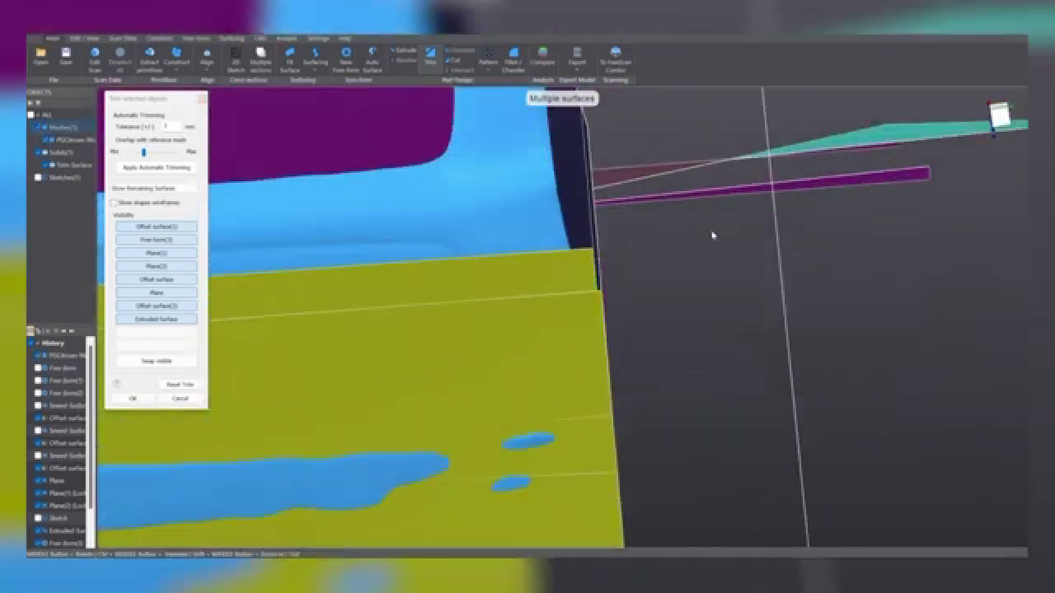
{"action": "left_click", "coordinate": [693, 193]}
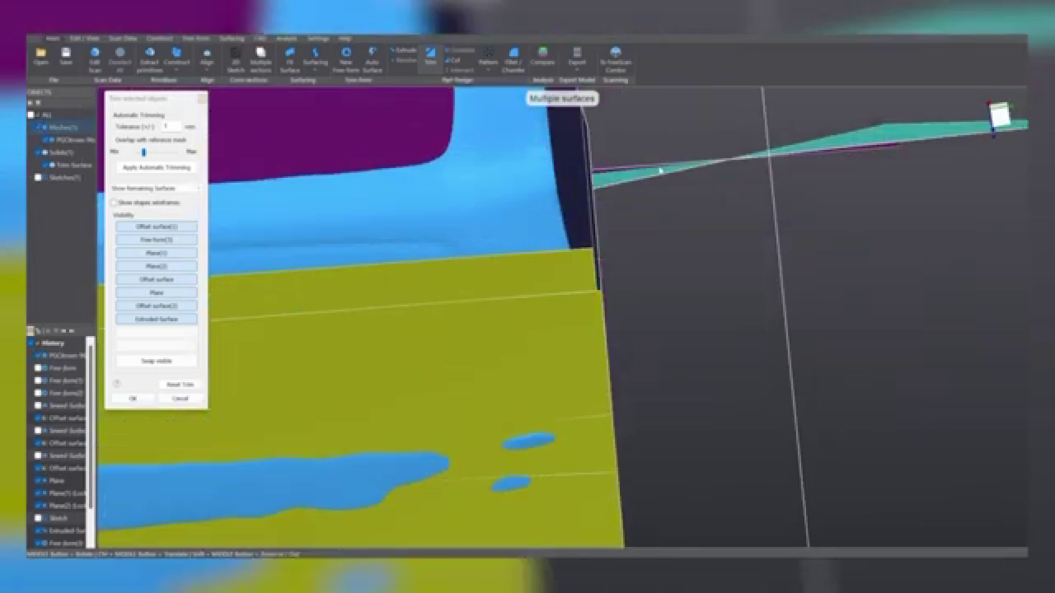
{"action": "left_click", "coordinate": [660, 169]}
{"action": "left_click", "coordinate": [824, 146]}
{"action": "left_click", "coordinate": [827, 149]}
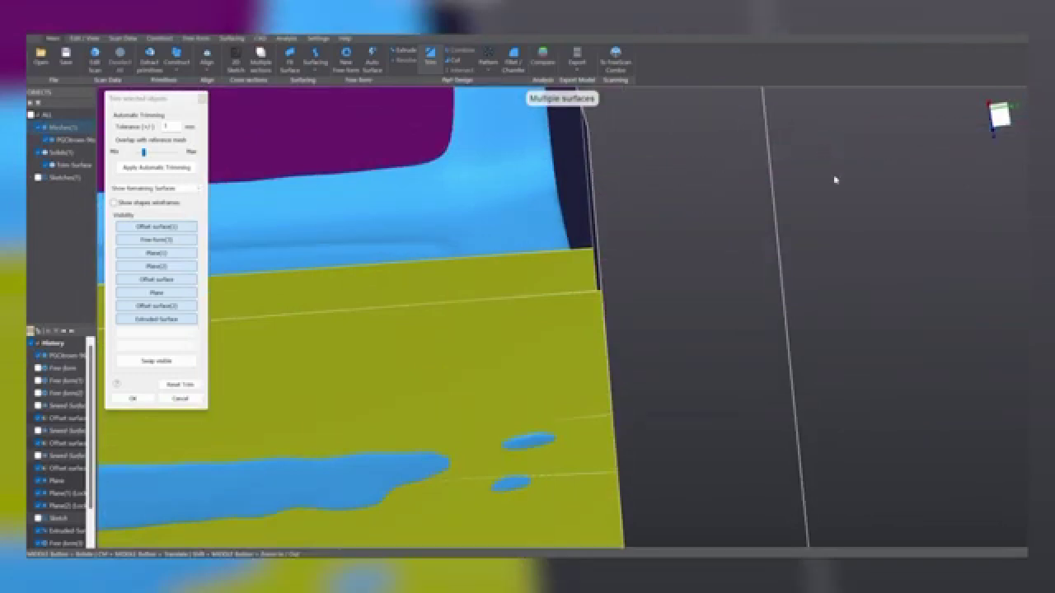
- Trim away the green strips that extend past the blue end plane and the end-plane section above the green flange
{"action": "scroll", "coordinate": [834, 178], "scroll_direction": "down", "scroll_amount": 3}
{"action": "middle_click_drag", "start_coordinate": [834, 178], "coordinate": [746, 484]}
{"action": "left_click", "coordinate": [761, 229]}
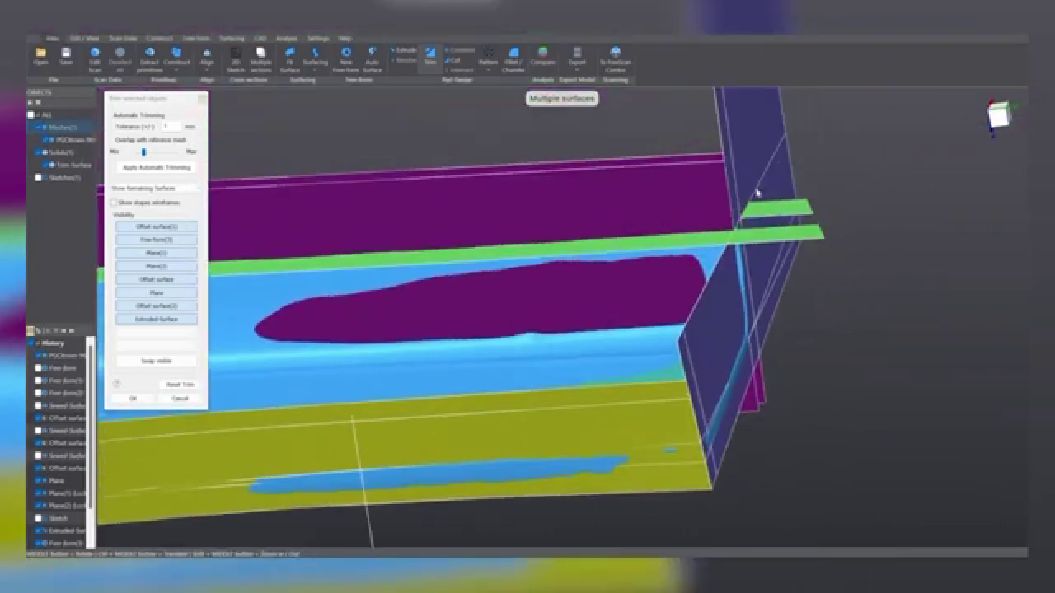
{"action": "left_click", "coordinate": [763, 212]}
{"action": "left_click", "coordinate": [766, 234]}
{"action": "left_click", "coordinate": [765, 233]}
{"action": "left_click", "coordinate": [746, 187]}
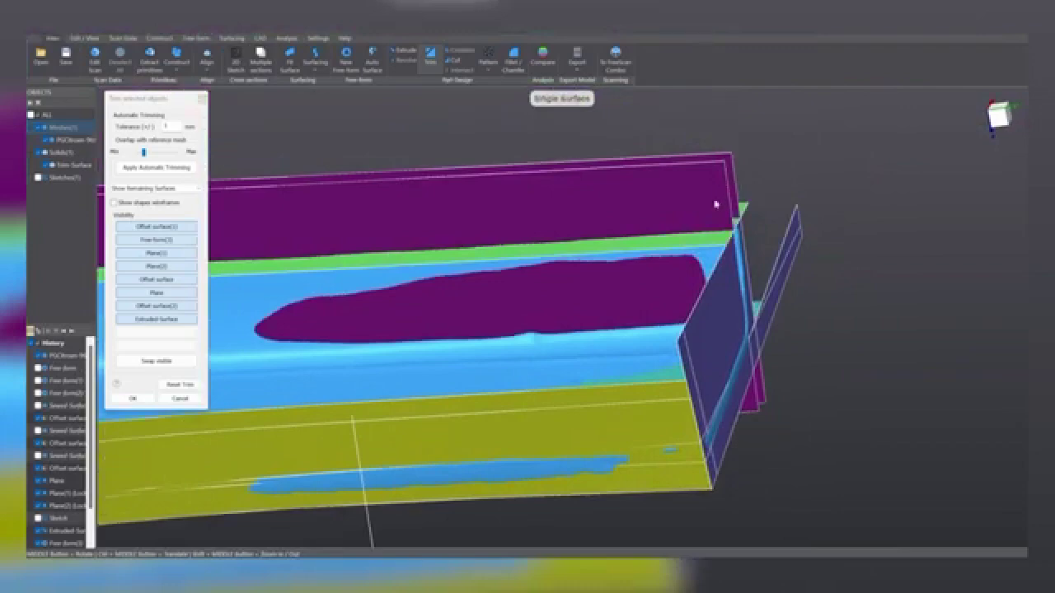
- Trim away the purple surface above the green flange and the excess sections of the blue end plane
{"action": "left_click", "coordinate": [734, 212]}
{"action": "left_click", "coordinate": [709, 244]}
{"action": "middle_click_drag", "start_coordinate": [848, 346], "coordinate": [794, 346]}
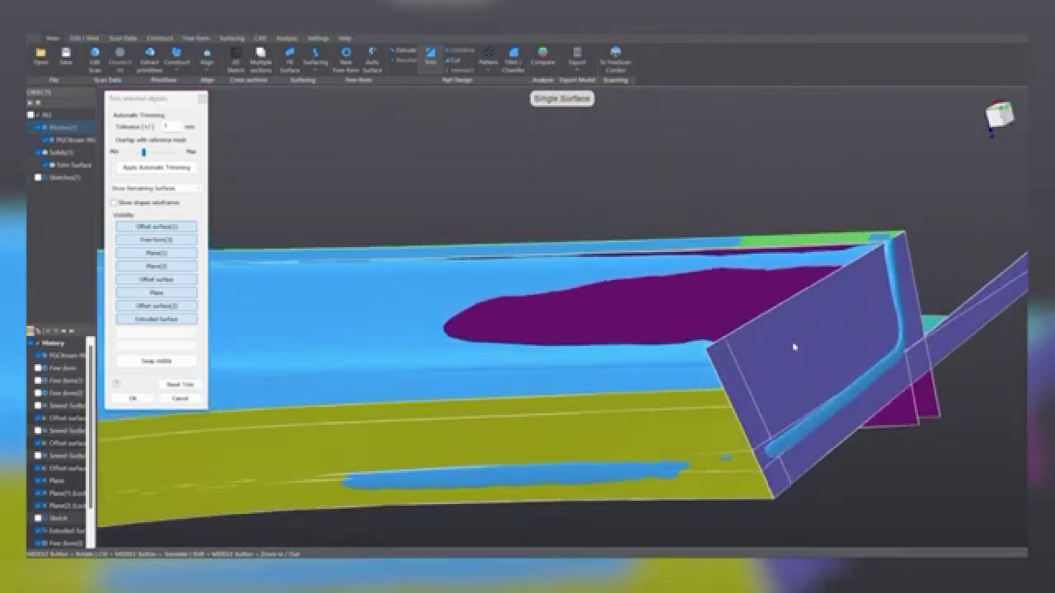
{"action": "left_click", "coordinate": [794, 346]}
- Trim away the teal pieces that stick out beyond the purple side surface and the maroon shell
{"action": "middle_click_drag", "start_coordinate": [893, 391], "coordinate": [671, 317]}
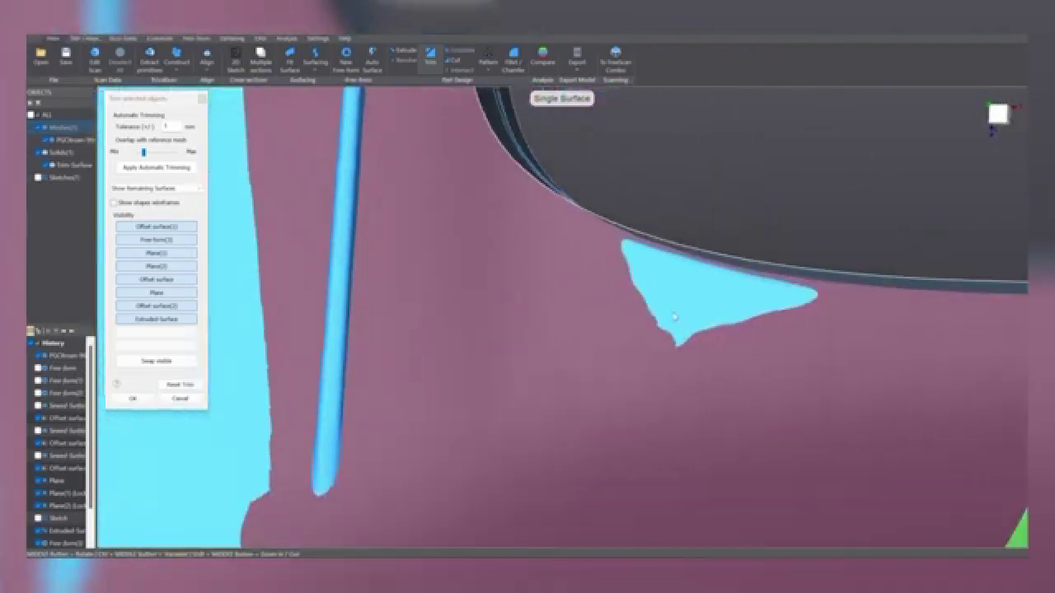
{"action": "scroll", "coordinate": [675, 323], "scroll_direction": "down", "scroll_amount": 5}
{"action": "middle_click_drag", "start_coordinate": [829, 478], "coordinate": [584, 200], "text": "ctrl"}
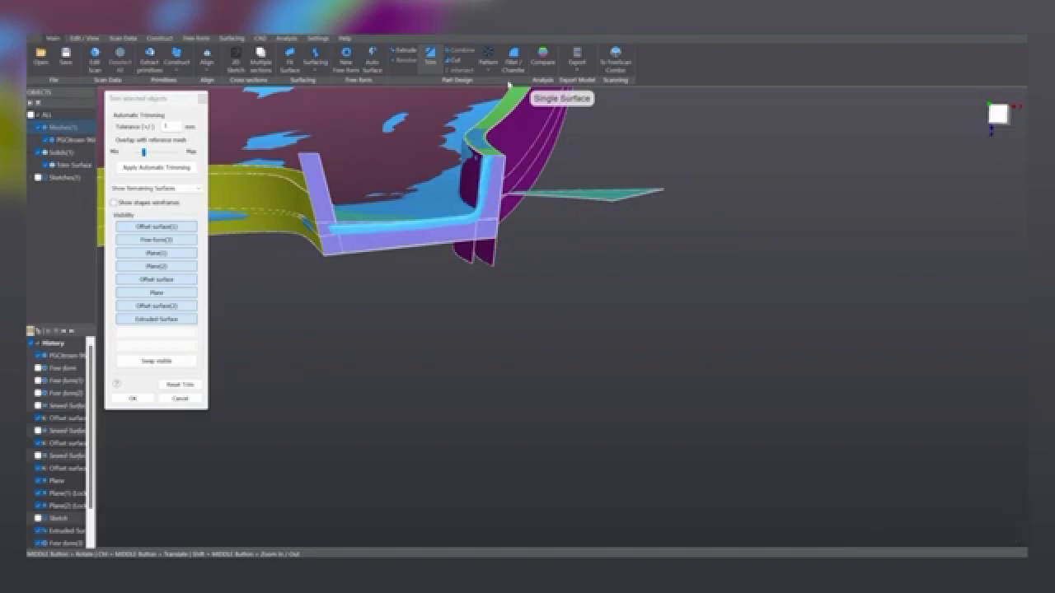
{"action": "left_click", "coordinate": [606, 195]}
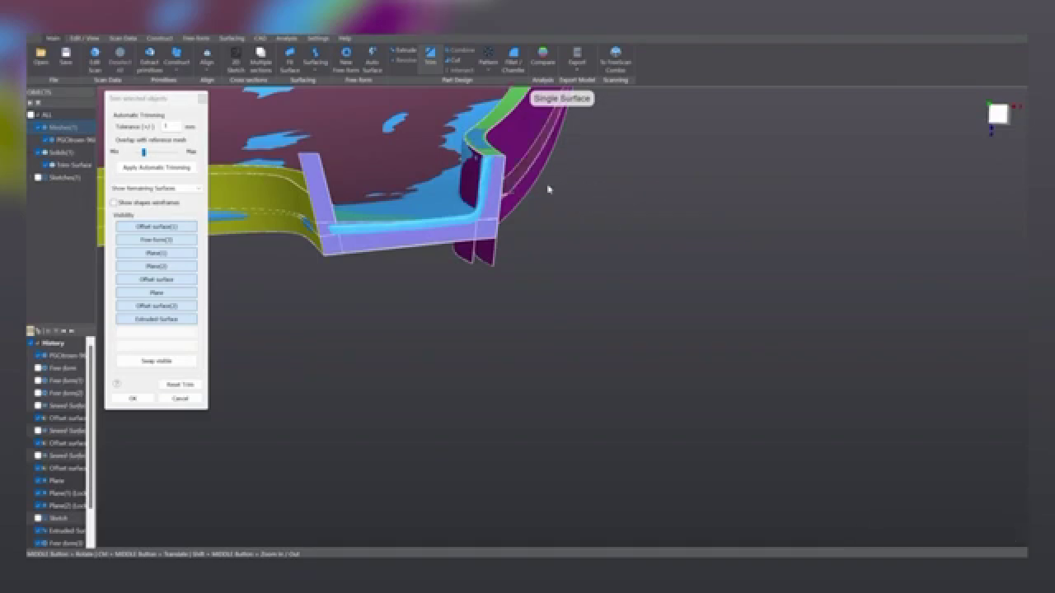
{"action": "middle_click_drag", "start_coordinate": [530, 190], "coordinate": [486, 174]}
{"action": "left_click", "coordinate": [384, 231]}
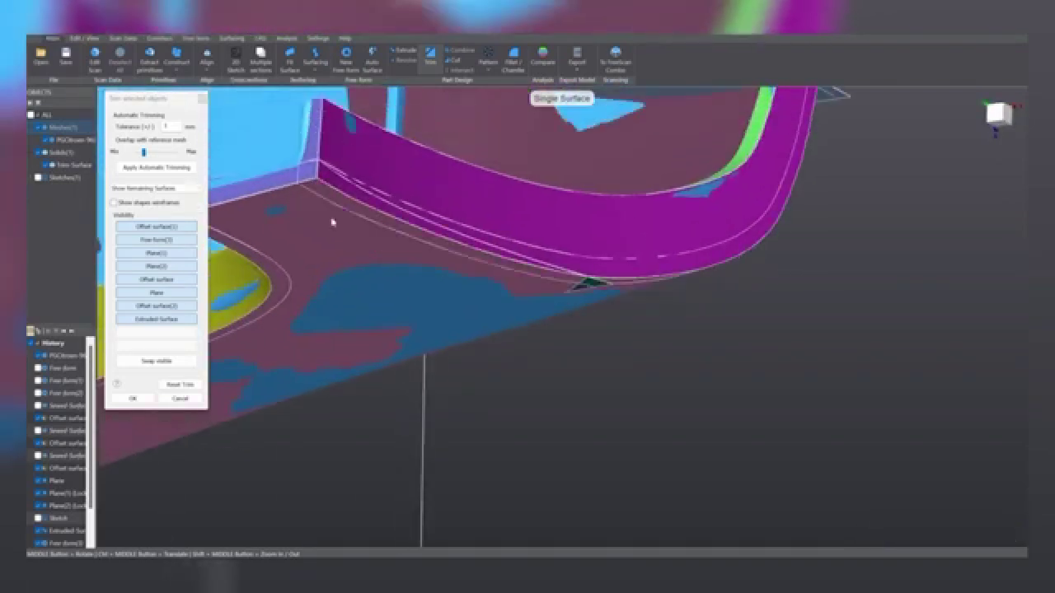
{"action": "middle_click_drag", "start_coordinate": [332, 221], "coordinate": [399, 217]}
{"action": "left_click", "coordinate": [393, 349]}
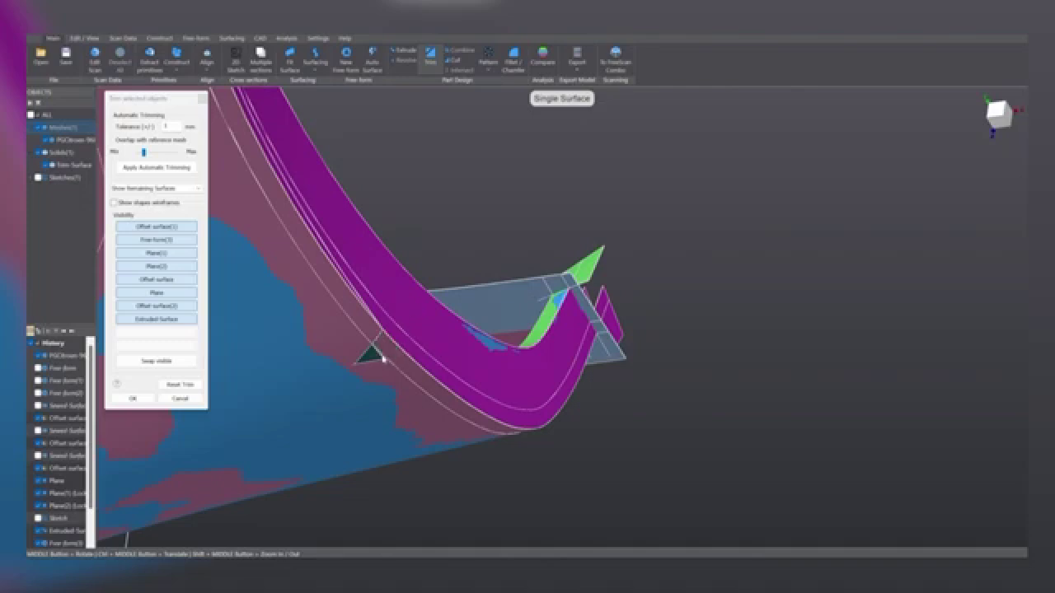
- Trim away the green and purple surface pieces that rise above the dark blue top plane
{"action": "middle_click_drag", "start_coordinate": [377, 361], "coordinate": [497, 311]}
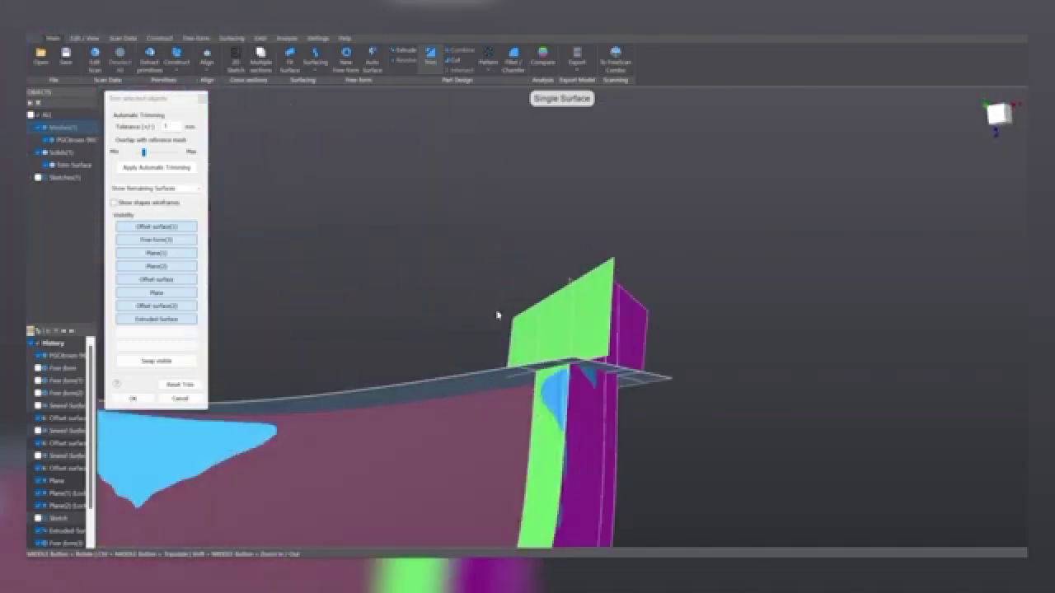
{"action": "left_click", "coordinate": [571, 345]}
{"action": "left_click", "coordinate": [576, 331]}
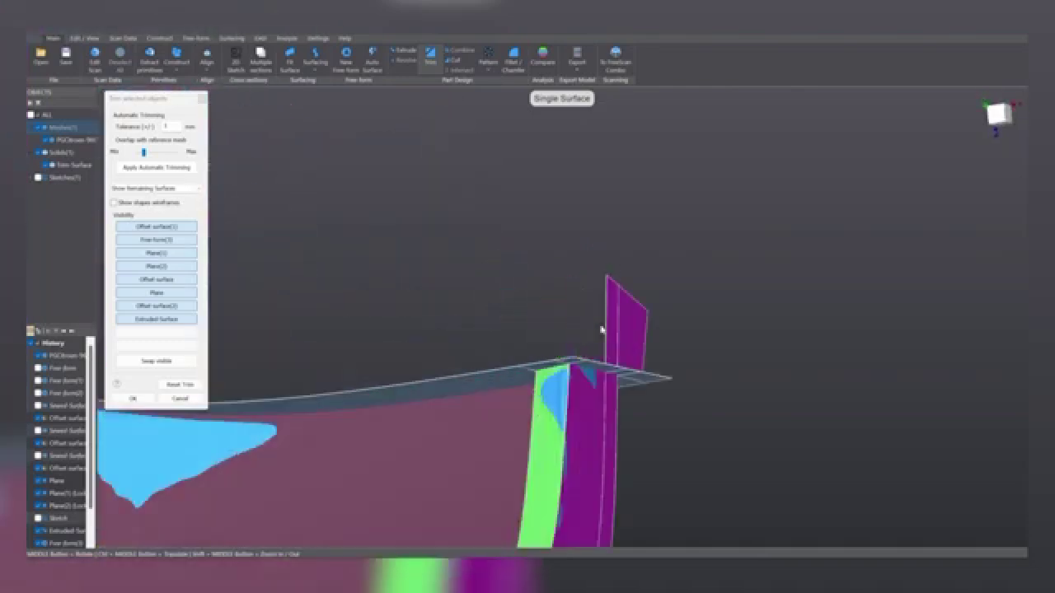
{"action": "left_click", "coordinate": [612, 330]}
{"action": "left_click", "coordinate": [625, 326]}
- Trim away the top-plane strips that overhang the shell edges
{"action": "middle_click_drag", "start_coordinate": [569, 333], "coordinate": [582, 415]}
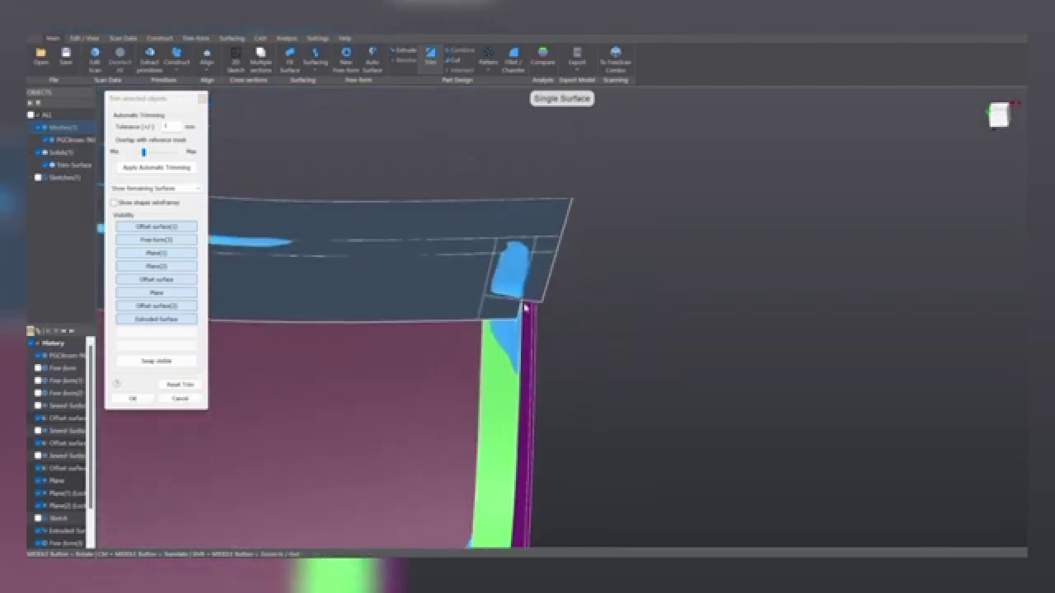
{"action": "left_click", "coordinate": [548, 237]}
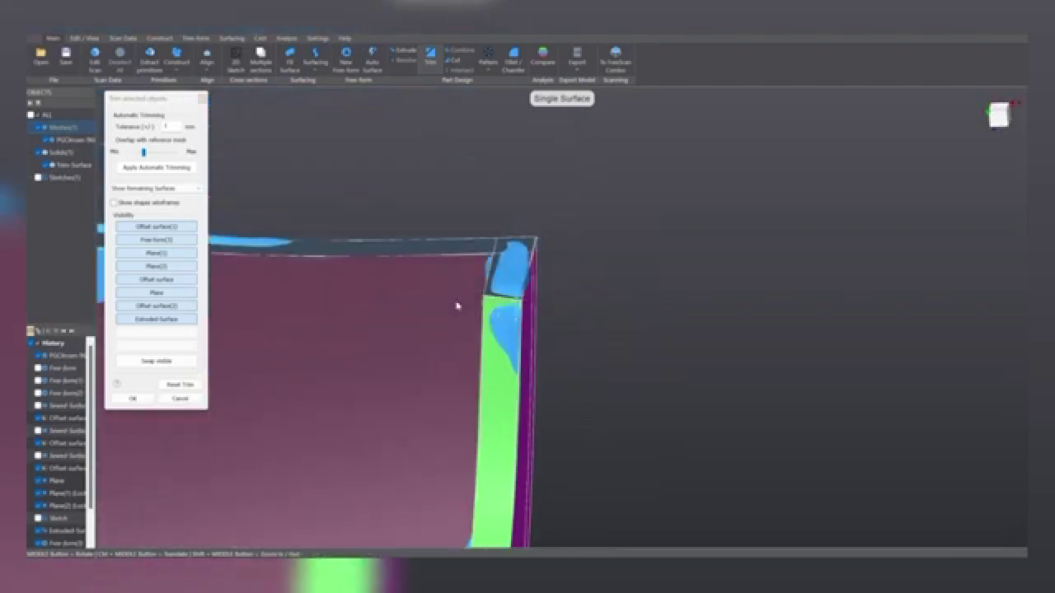
{"action": "middle_click_drag", "start_coordinate": [459, 302], "coordinate": [527, 276]}
{"action": "scroll", "coordinate": [528, 275], "scroll_direction": "up", "scroll_amount": 3}
{"action": "left_click", "coordinate": [478, 334]}
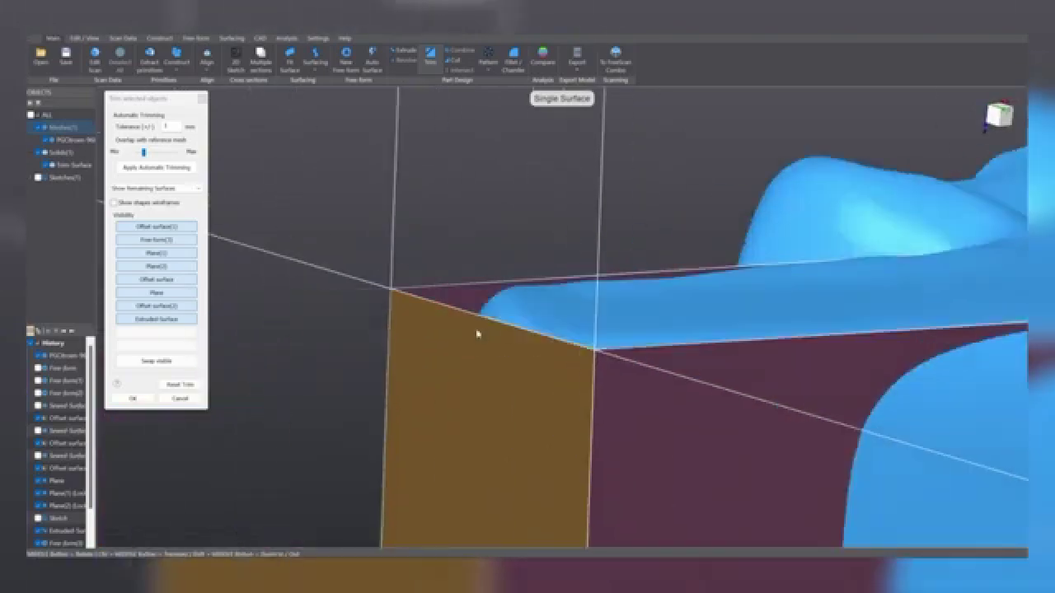
- Examine the trimmed shell against the scan mesh along the top edge, the stepped tab and the brown side corner
{"action": "scroll", "coordinate": [519, 335], "scroll_direction": "down", "scroll_amount": 6}
{"action": "middle_click_drag", "start_coordinate": [808, 334], "coordinate": [747, 396]}
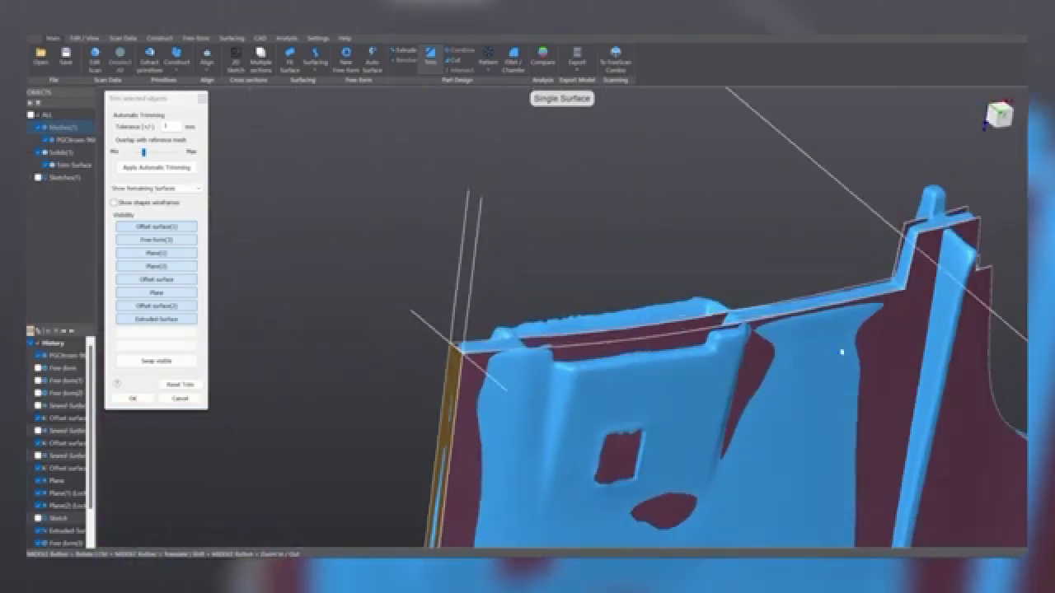
{"action": "middle_click_drag", "start_coordinate": [747, 334], "coordinate": [559, 336], "text": "ctrl"}
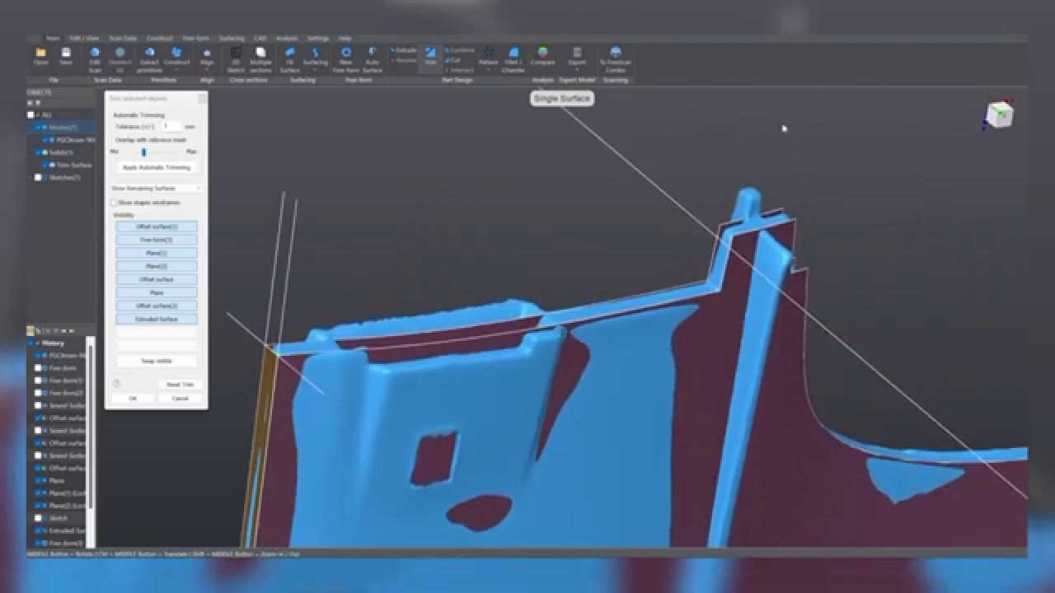
{"action": "middle_click_drag", "start_coordinate": [767, 370], "coordinate": [424, 234]}
{"action": "middle_click_drag", "start_coordinate": [393, 287], "coordinate": [424, 254]}
{"action": "scroll", "coordinate": [424, 253], "scroll_direction": "down", "scroll_amount": 5}
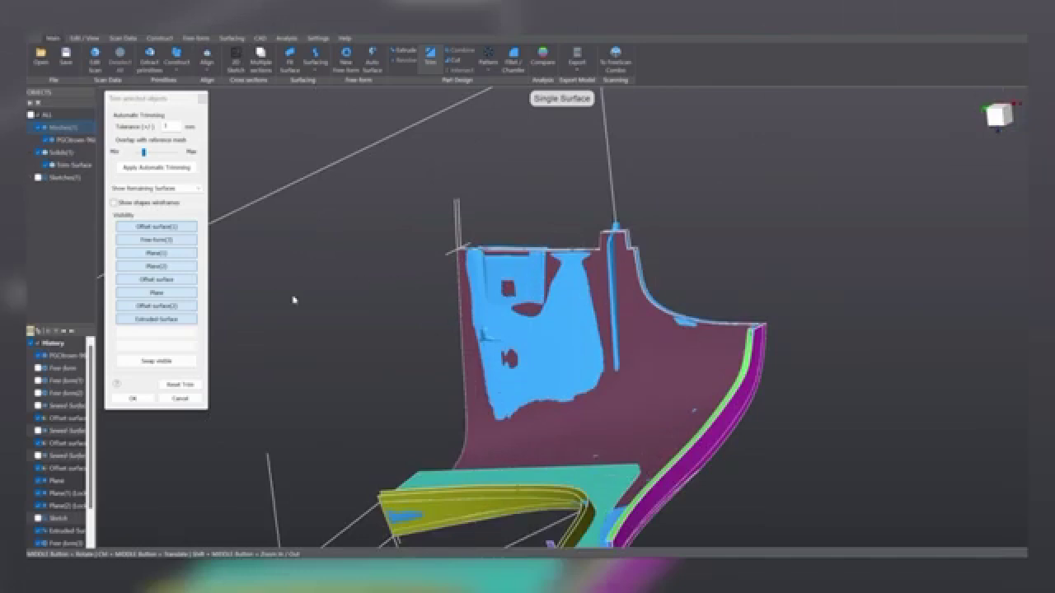
{"action": "middle_click_drag", "start_coordinate": [385, 340], "coordinate": [522, 328]}
{"action": "scroll", "coordinate": [322, 239], "scroll_direction": "up", "scroll_amount": 5}
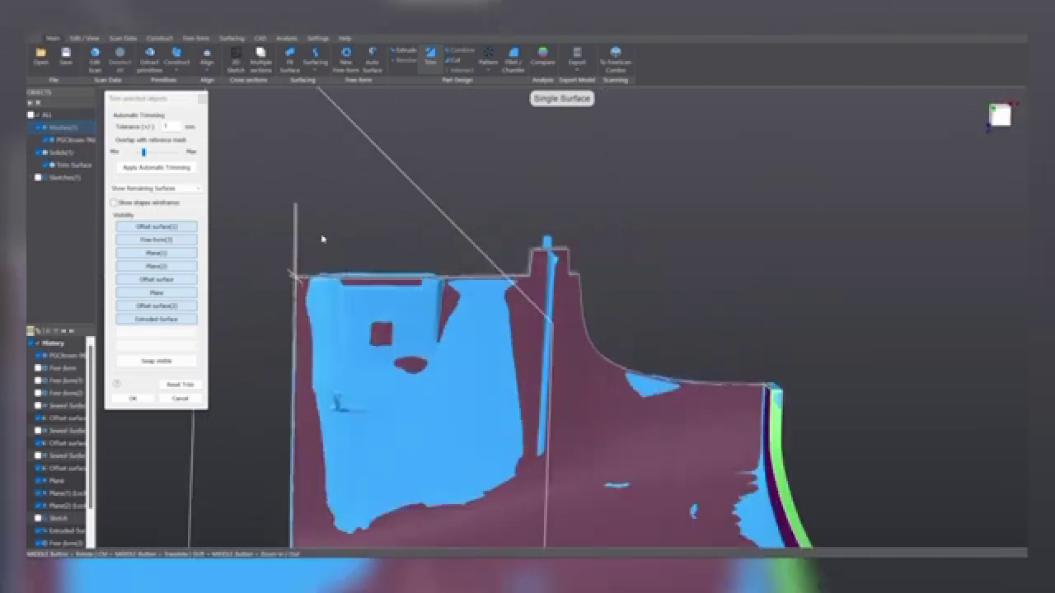
{"action": "middle_click_drag", "start_coordinate": [322, 238], "coordinate": [437, 382], "text": "ctrl"}
{"action": "scroll", "coordinate": [500, 405], "scroll_direction": "up", "scroll_amount": 3}
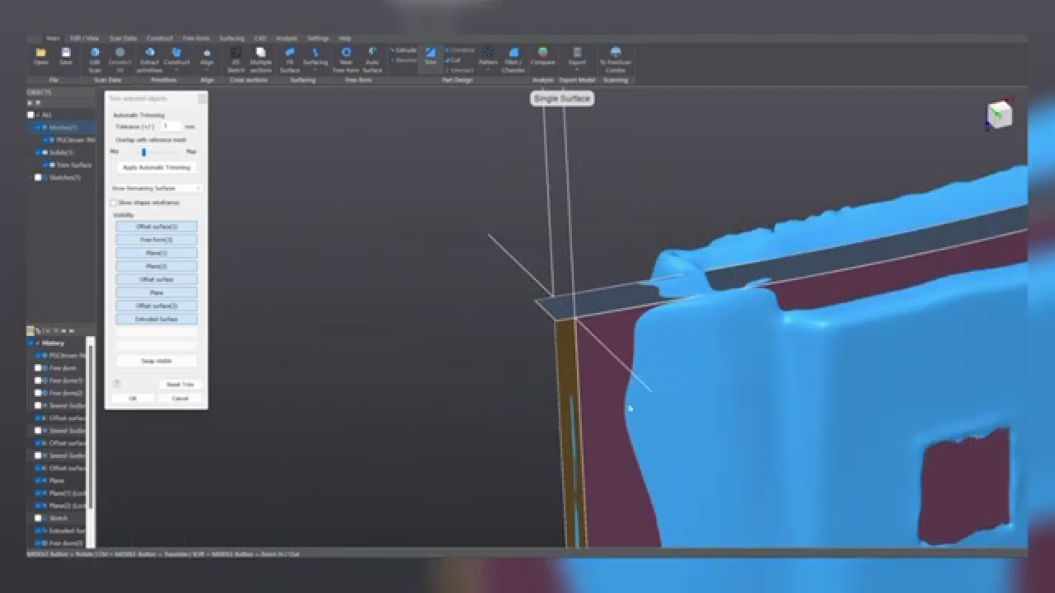
{"action": "scroll", "coordinate": [582, 334], "scroll_direction": "down", "scroll_amount": 4}
{"action": "middle_click_drag", "start_coordinate": [594, 346], "coordinate": [403, 153], "text": "ctrl"}
- Hide the scan mesh and examine the teal and yellow edge, the end plane and the rest of the trimmed shell
{"action": "left_click", "coordinate": [38, 127]}
{"action": "middle_click_drag", "start_coordinate": [435, 319], "coordinate": [530, 315]}
{"action": "scroll", "coordinate": [498, 380], "scroll_direction": "up", "scroll_amount": 5}
{"action": "middle_click_drag", "start_coordinate": [498, 379], "coordinate": [708, 325]}
{"action": "scroll", "coordinate": [708, 325], "scroll_direction": "up", "scroll_amount": 6}
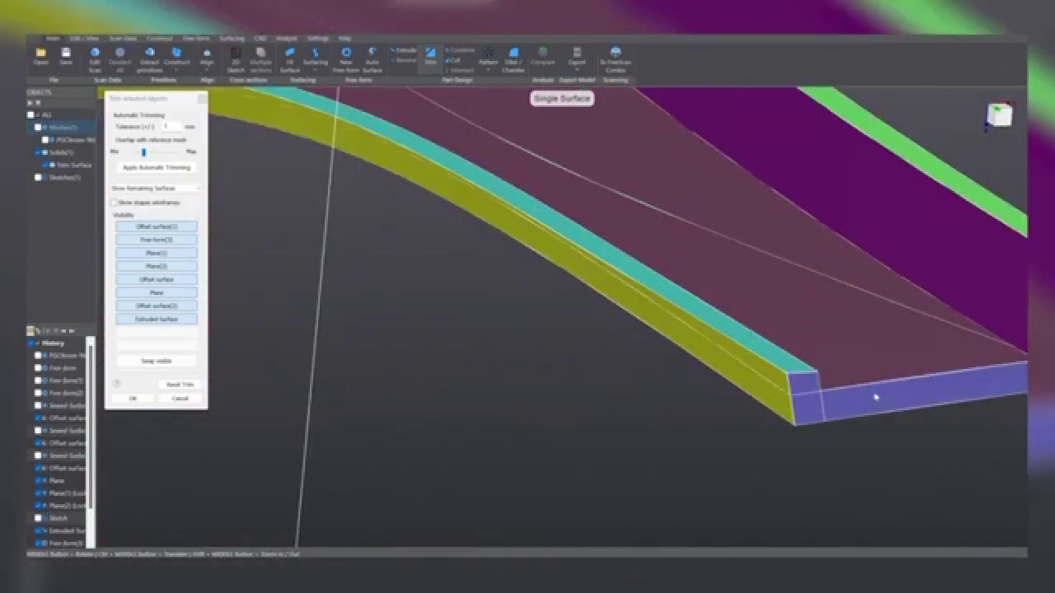
{"action": "middle_click_drag", "start_coordinate": [876, 401], "coordinate": [534, 412]}
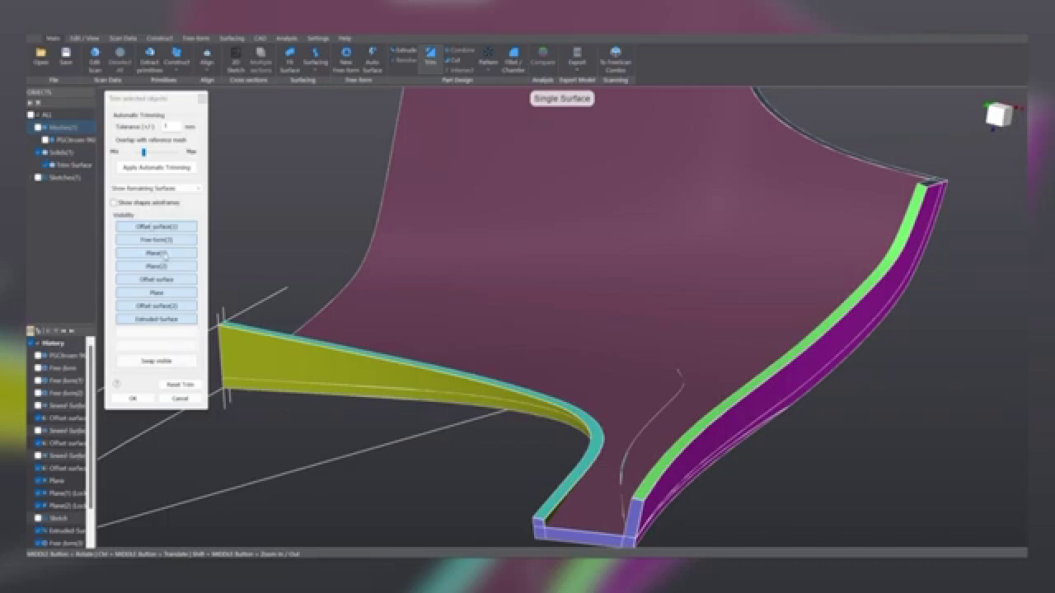
- Hide Offset surface(1) and trim away the leftover teal strip along the curved lower edge of the purple side
{"action": "left_click", "coordinate": [168, 227]}
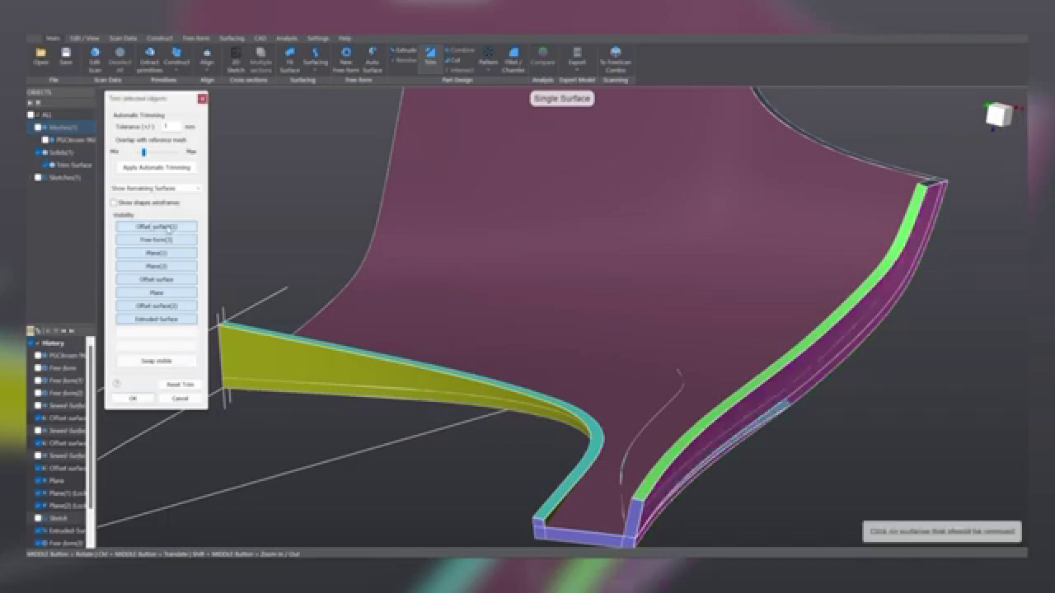
{"action": "middle_click_drag", "start_coordinate": [424, 319], "coordinate": [379, 281]}
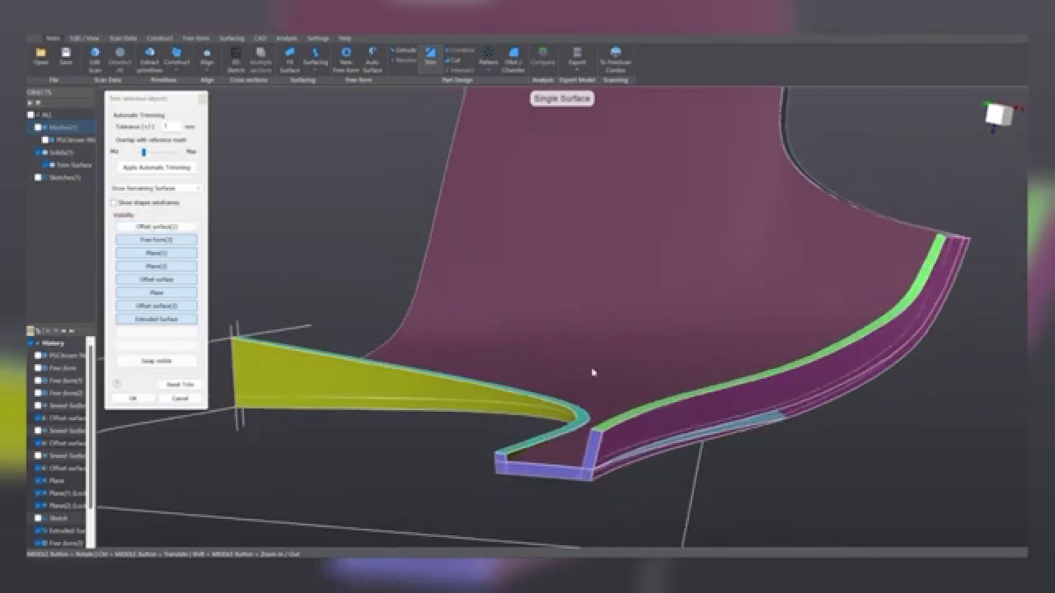
{"action": "middle_click_drag", "start_coordinate": [671, 397], "coordinate": [434, 340], "text": "ctrl"}
{"action": "middle_click_drag", "start_coordinate": [552, 290], "coordinate": [511, 313]}
{"action": "scroll", "coordinate": [663, 372], "scroll_direction": "up", "scroll_amount": 5}
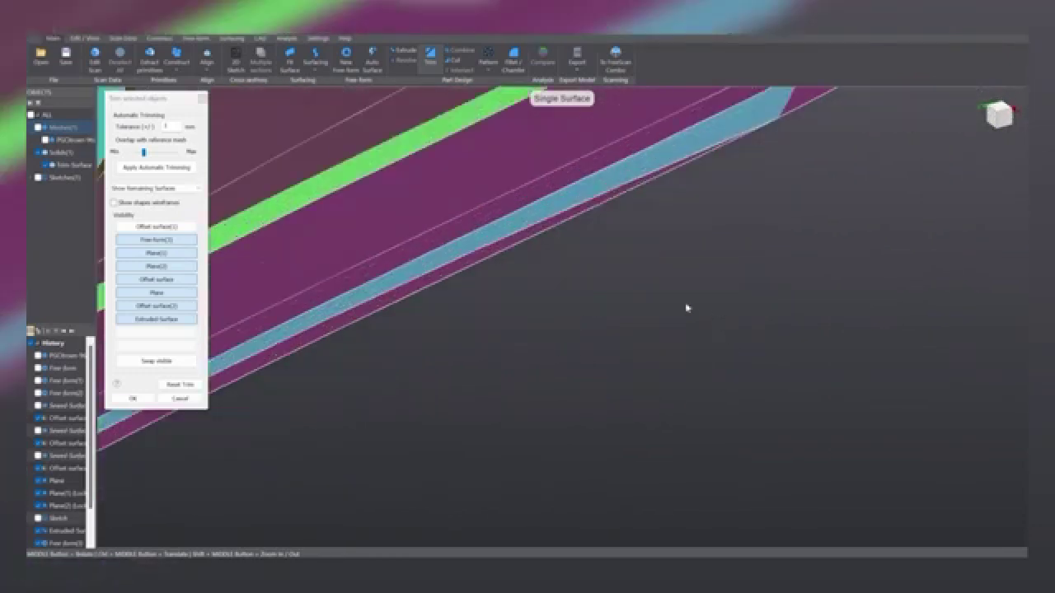
{"action": "scroll", "coordinate": [663, 274], "scroll_direction": "down", "scroll_amount": 5}
{"action": "middle_click_drag", "start_coordinate": [684, 212], "coordinate": [714, 181]}
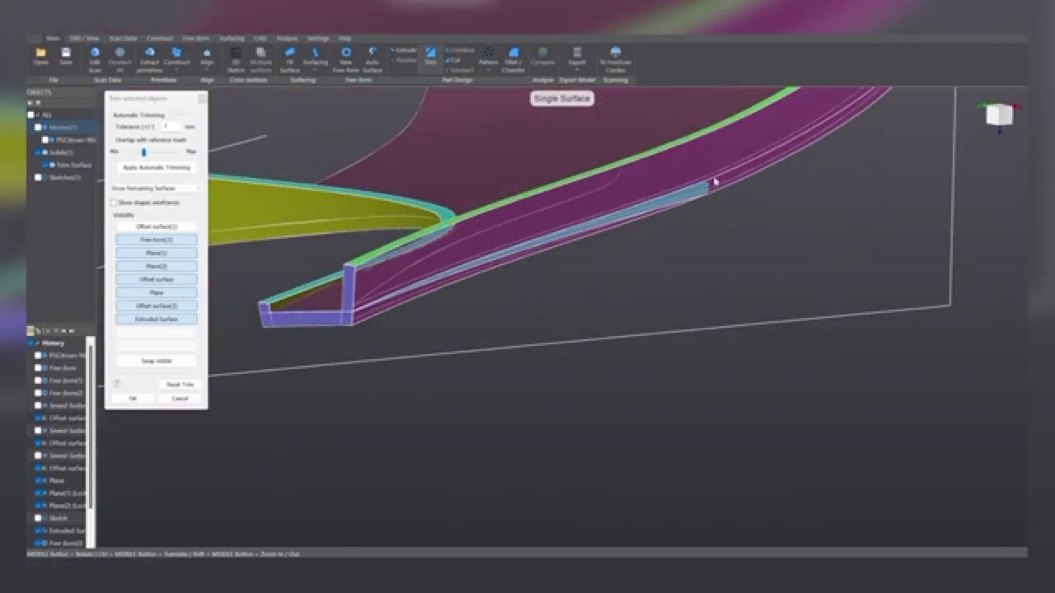
{"action": "scroll", "coordinate": [657, 158], "scroll_direction": "up", "scroll_amount": 4}
{"action": "left_click", "coordinate": [722, 233]}
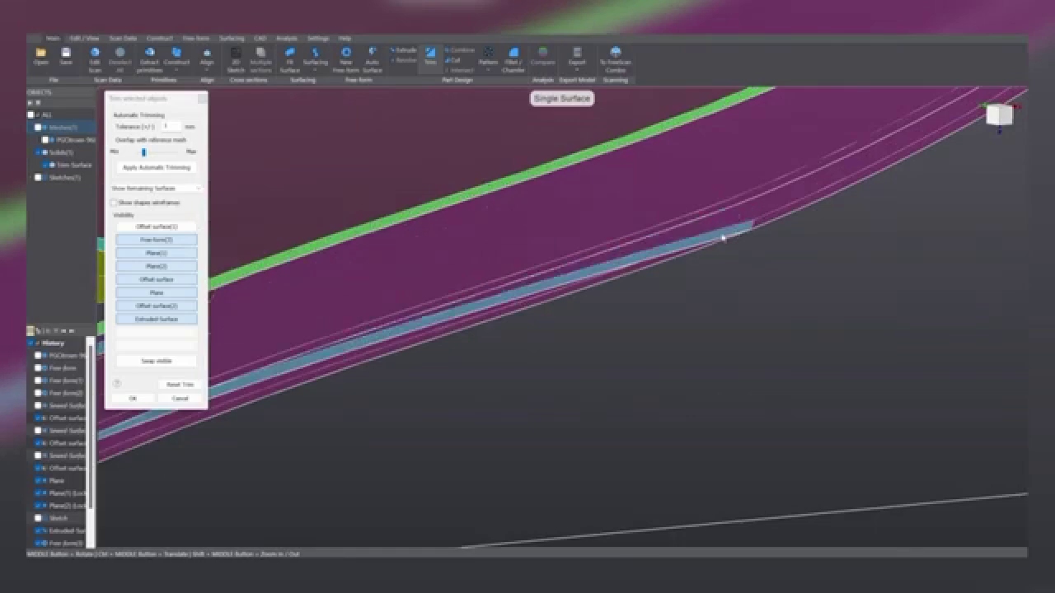
{"action": "left_click", "coordinate": [722, 236]}
- Hide Free-form(3) and trim away the small teal triangle at the end-plane corner
{"action": "middle_click_drag", "start_coordinate": [676, 254], "coordinate": [720, 219]}
{"action": "middle_click_drag", "start_coordinate": [499, 275], "coordinate": [511, 304], "text": "ctrl"}
{"action": "middle_click_drag", "start_coordinate": [428, 314], "coordinate": [842, 280], "text": "ctrl"}
{"action": "left_click", "coordinate": [168, 239]}
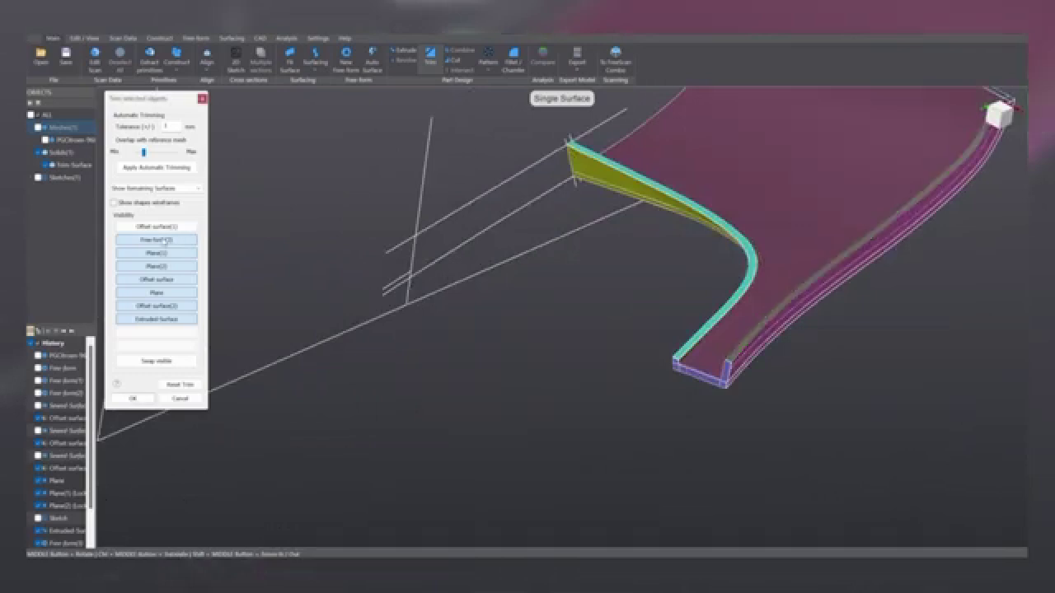
{"action": "scroll", "coordinate": [743, 354], "scroll_direction": "up", "scroll_amount": 4}
{"action": "middle_click_drag", "start_coordinate": [743, 354], "coordinate": [744, 331]}
{"action": "scroll", "coordinate": [514, 401], "scroll_direction": "up", "scroll_amount": 5}
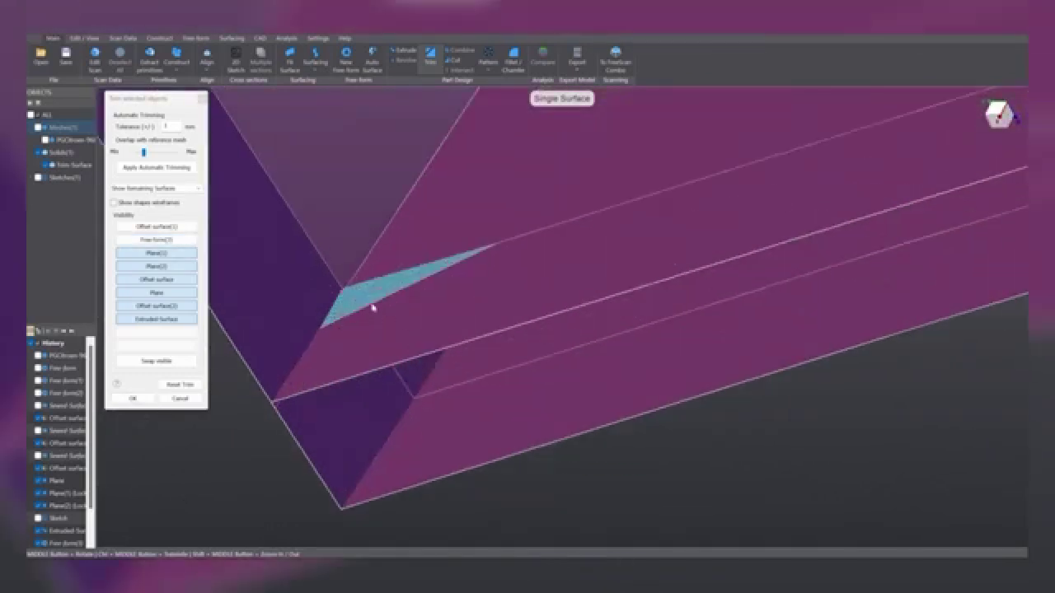
{"action": "scroll", "coordinate": [572, 292], "scroll_direction": "down", "scroll_amount": 5}
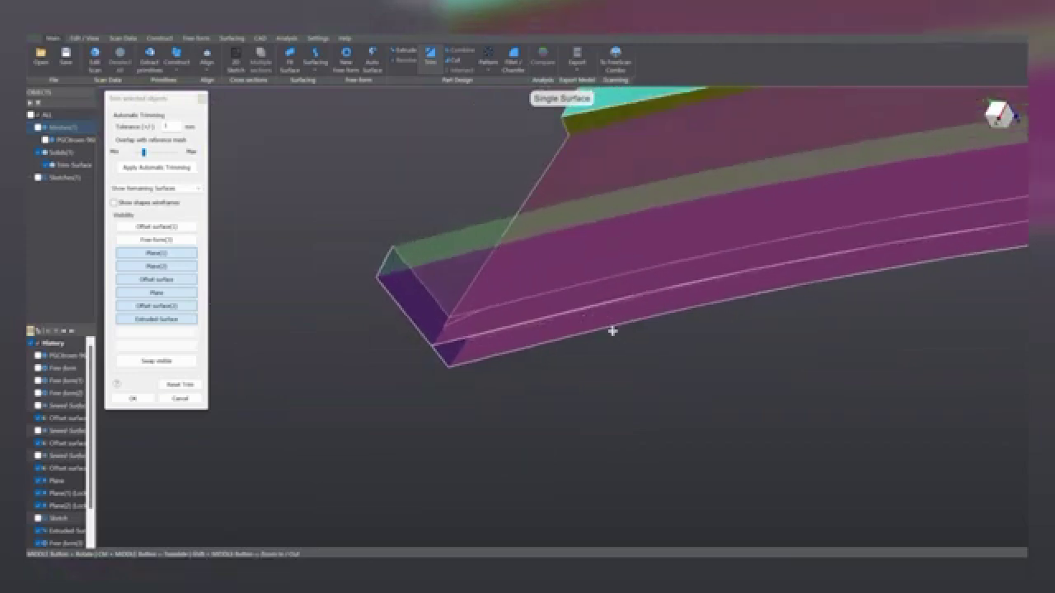
- Examine the end-plane corner and the long edges of the shell for leftover surface pieces
{"action": "middle_click_drag", "start_coordinate": [612, 330], "coordinate": [491, 361], "text": "ctrl"}
{"action": "middle_click_drag", "start_coordinate": [545, 266], "coordinate": [621, 308]}
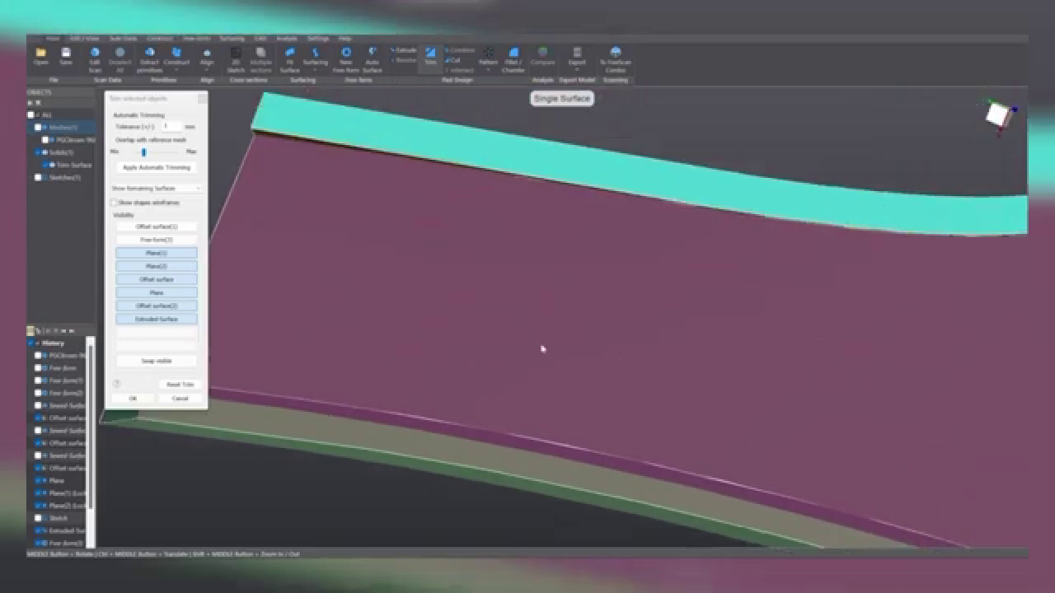
{"action": "middle_click_drag", "start_coordinate": [541, 348], "coordinate": [436, 365]}
{"action": "scroll", "coordinate": [423, 375], "scroll_direction": "up", "scroll_amount": 6}
{"action": "middle_click_drag", "start_coordinate": [367, 407], "coordinate": [452, 245], "text": "ctrl"}
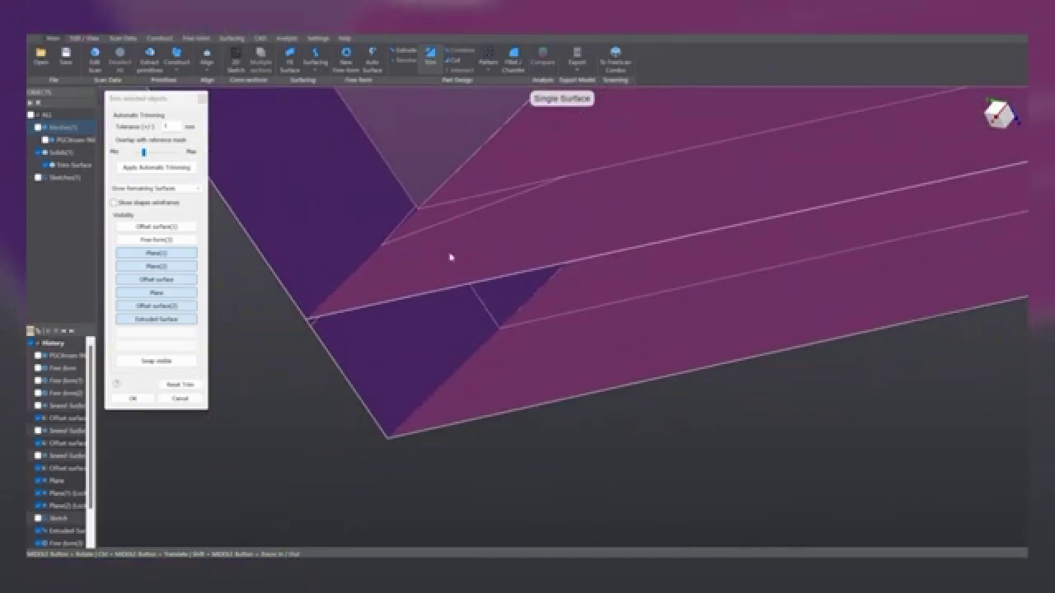
{"action": "middle_click_drag", "start_coordinate": [452, 226], "coordinate": [496, 403]}
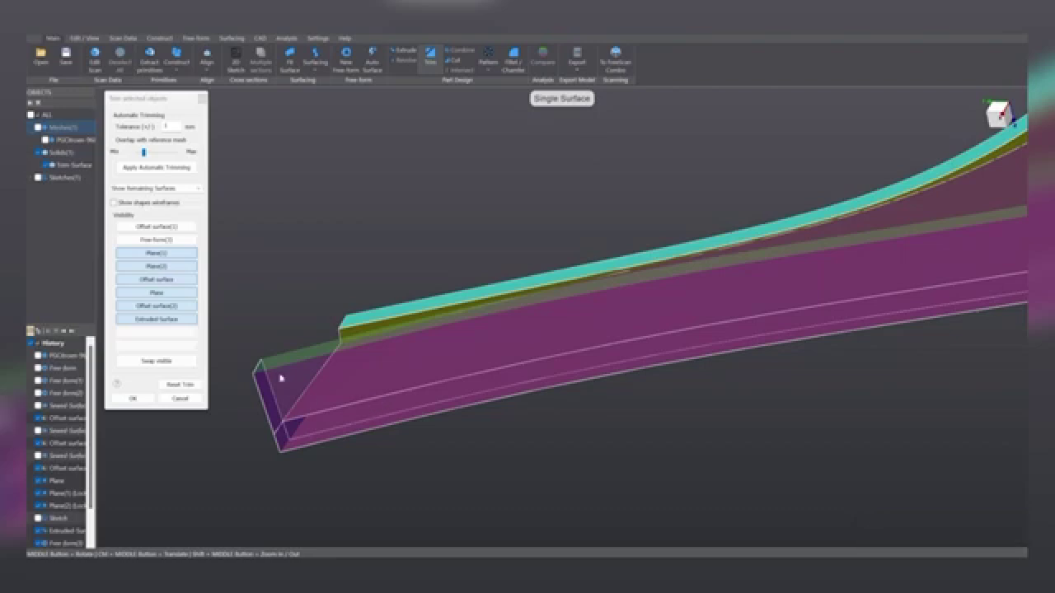
- Hide Plane(1) and examine the end plane and the edges running into it
{"action": "middle_click_drag", "start_coordinate": [476, 454], "coordinate": [576, 385]}
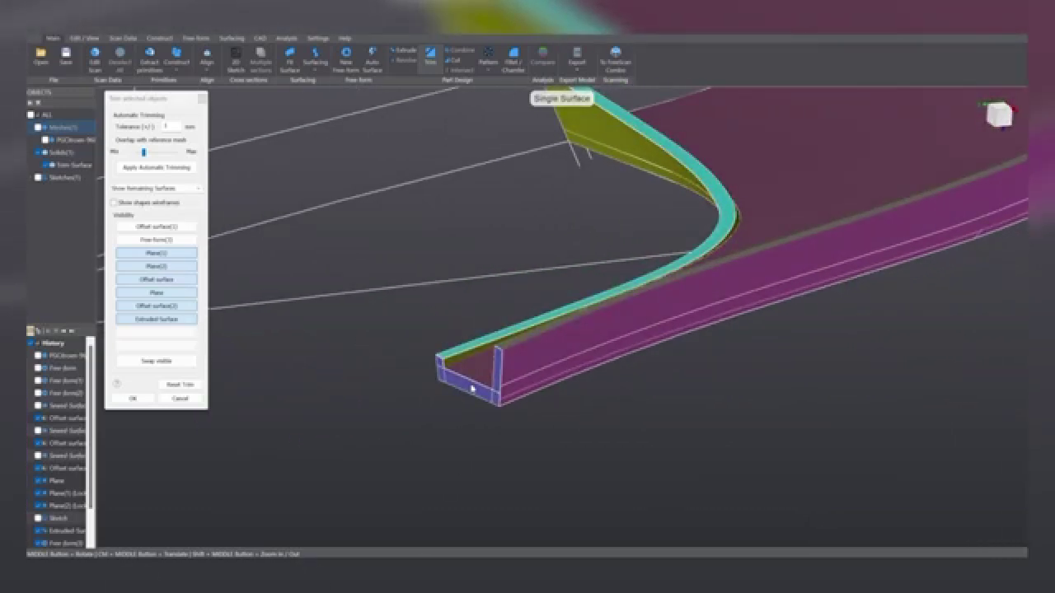
{"action": "middle_click_drag", "start_coordinate": [472, 387], "coordinate": [137, 299]}
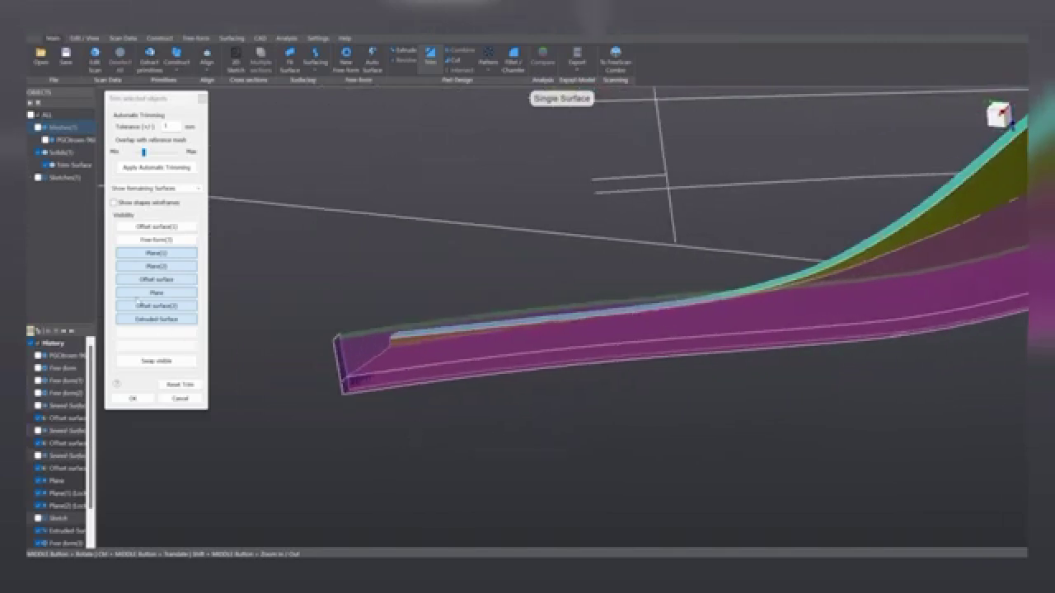
{"action": "left_click", "coordinate": [141, 259]}
{"action": "middle_click_drag", "start_coordinate": [370, 370], "coordinate": [701, 291]}
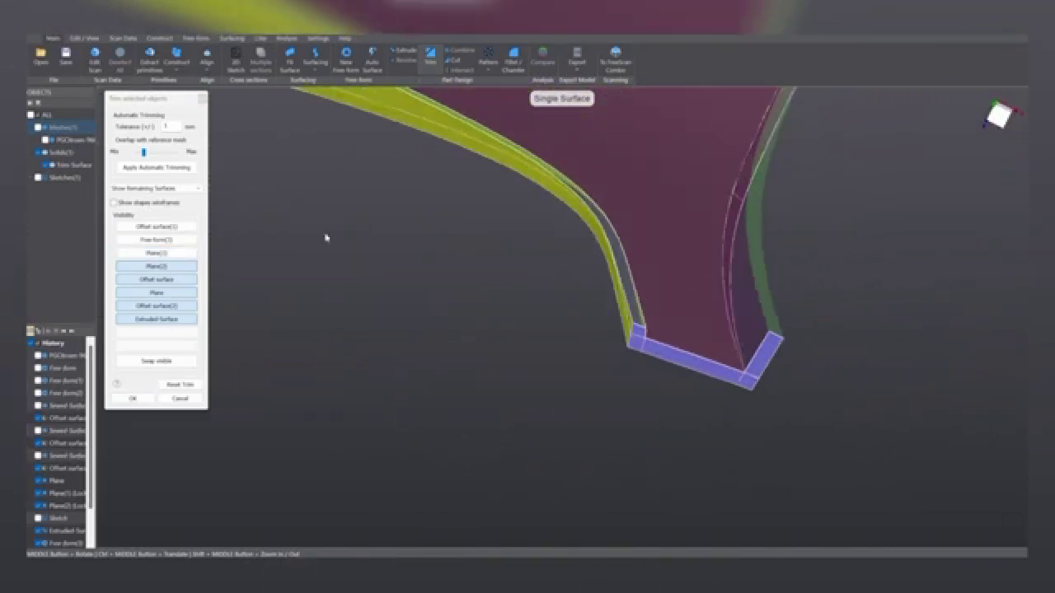
{"action": "middle_click_drag", "start_coordinate": [326, 238], "coordinate": [513, 379]}
{"action": "middle_click_drag", "start_coordinate": [504, 316], "coordinate": [648, 250]}
{"action": "scroll", "coordinate": [586, 434], "scroll_direction": "down", "scroll_amount": 6}
{"action": "scroll", "coordinate": [603, 356], "scroll_direction": "up", "scroll_amount": 4}
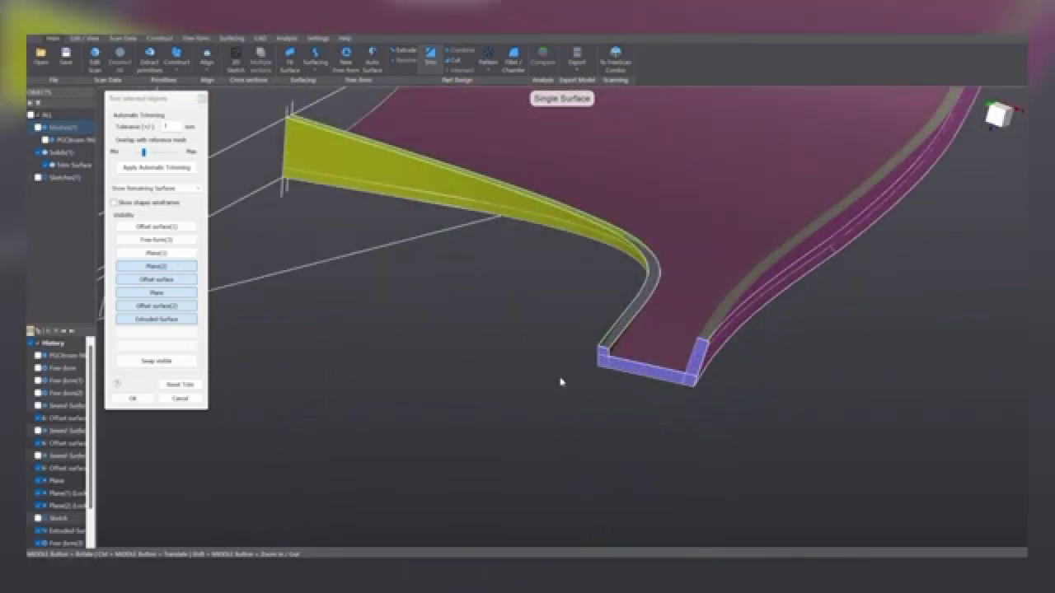
- Hide Offset surface and examine the yellow edge strip, its end corner and the brown strip it meets
{"action": "left_click", "coordinate": [159, 281]}
{"action": "middle_click_drag", "start_coordinate": [621, 418], "coordinate": [428, 455]}
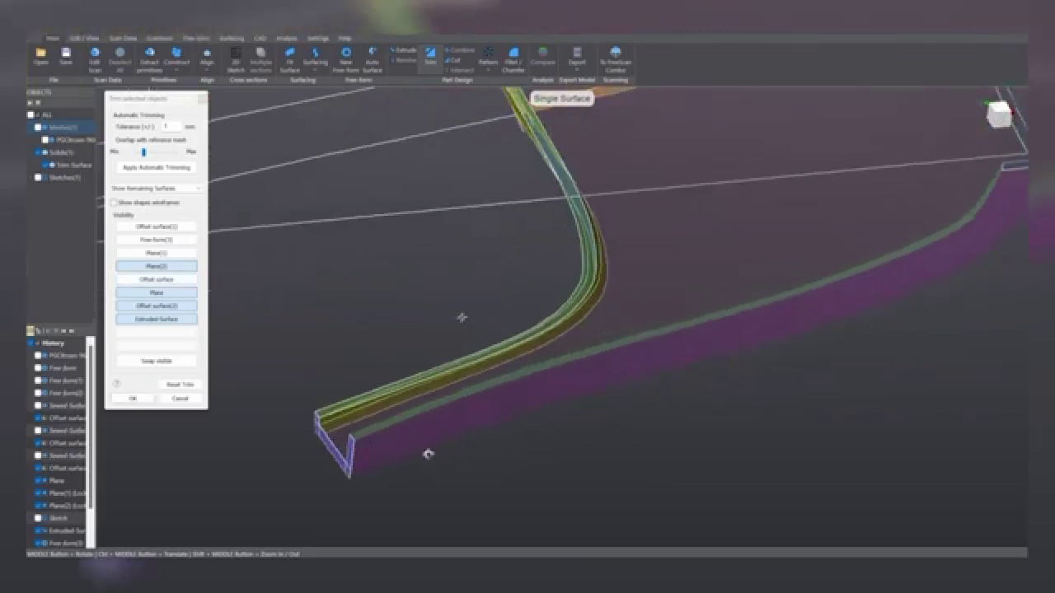
{"action": "scroll", "coordinate": [589, 350], "scroll_direction": "up", "scroll_amount": 4}
{"action": "middle_click_drag", "start_coordinate": [551, 349], "coordinate": [668, 318]}
{"action": "scroll", "coordinate": [518, 323], "scroll_direction": "down", "scroll_amount": 6}
{"action": "scroll", "coordinate": [609, 297], "scroll_direction": "up", "scroll_amount": 6}
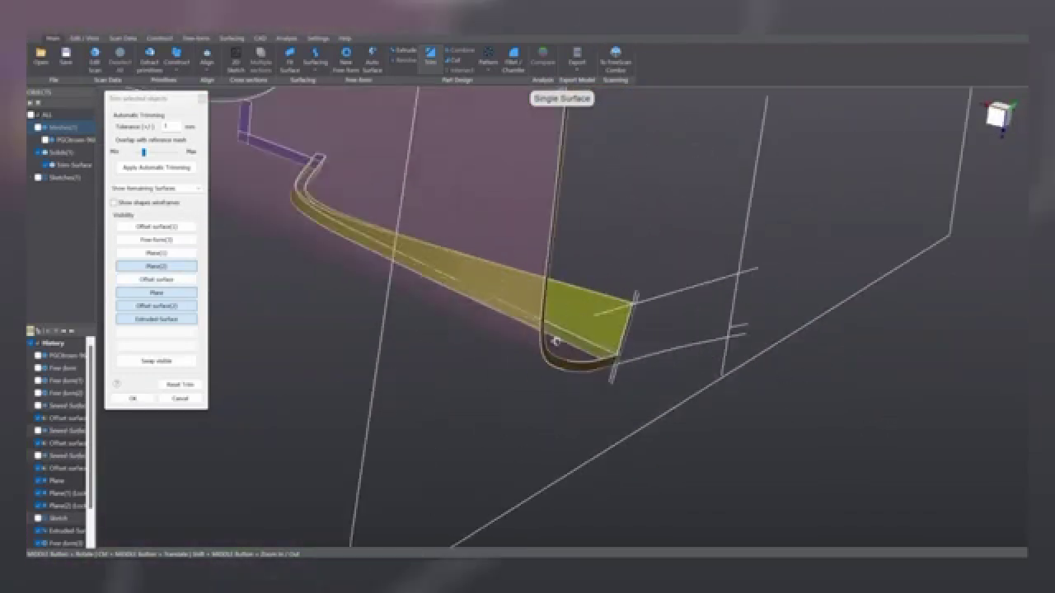
{"action": "middle_click_drag", "start_coordinate": [556, 341], "coordinate": [557, 374]}
{"action": "scroll", "coordinate": [546, 337], "scroll_direction": "up", "scroll_amount": 3}
{"action": "middle_click_drag", "start_coordinate": [614, 349], "coordinate": [590, 361]}
{"action": "scroll", "coordinate": [440, 268], "scroll_direction": "up", "scroll_amount": 3}
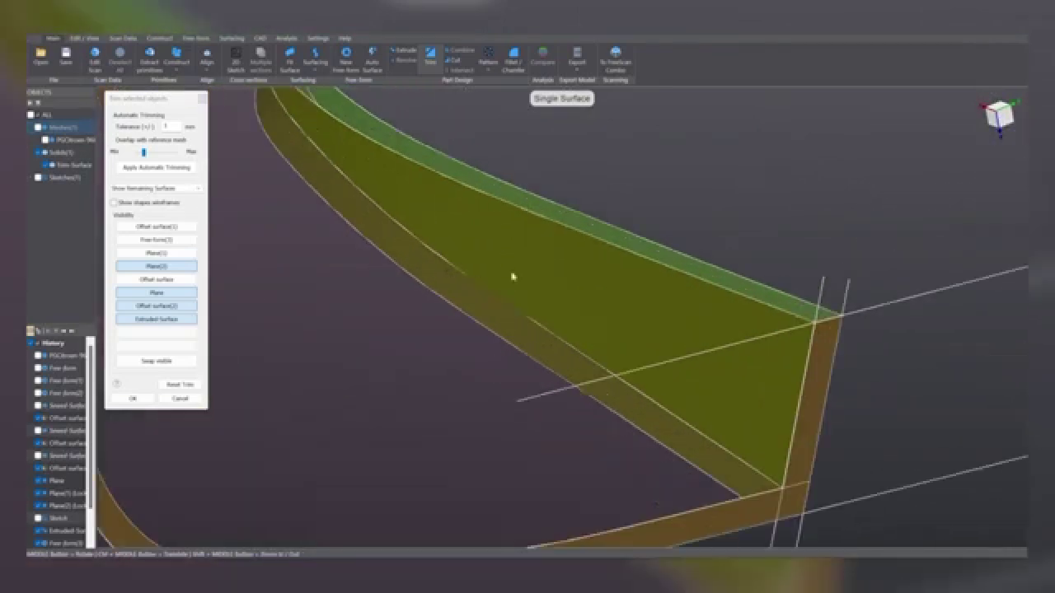
{"action": "middle_click_drag", "start_coordinate": [565, 277], "coordinate": [537, 180]}
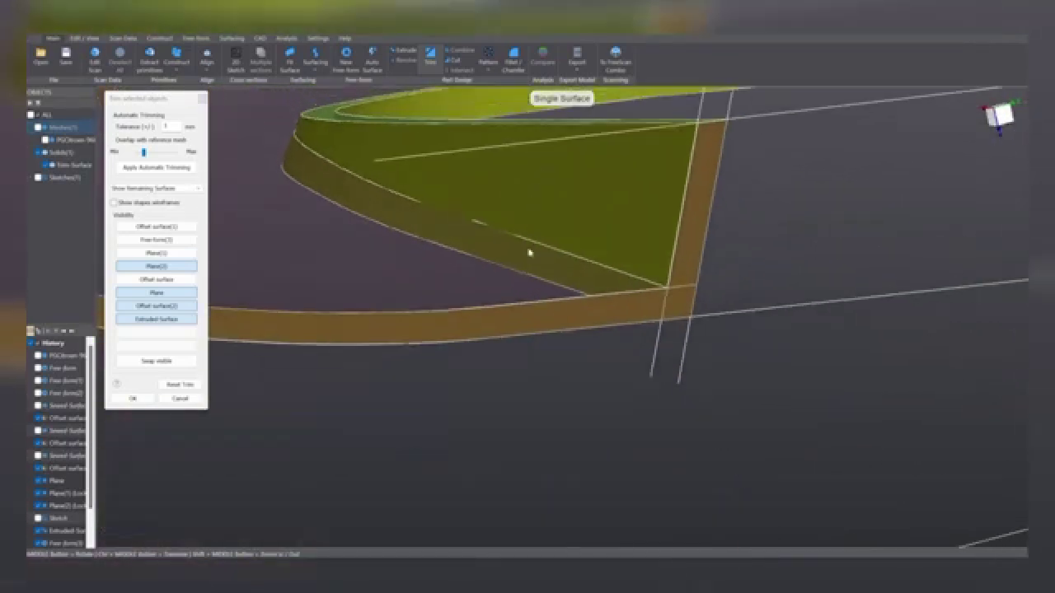
{"action": "middle_click_drag", "start_coordinate": [514, 256], "coordinate": [581, 383]}
{"action": "middle_click_drag", "start_coordinate": [503, 354], "coordinate": [513, 423]}
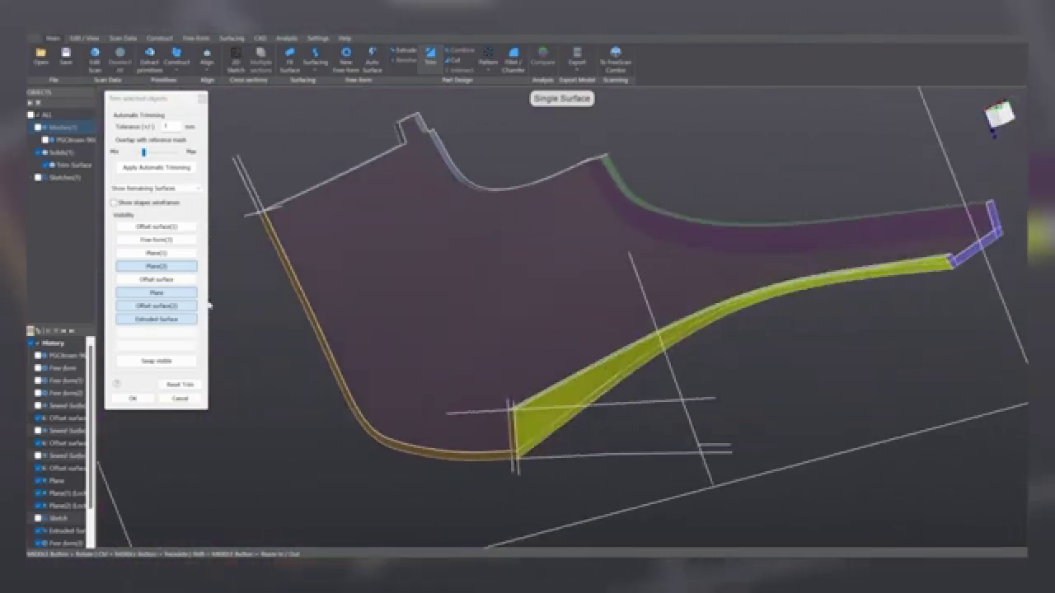
- Hide Plane, Offset surface(2) and Extruded Surface so that only Plane(2) stays selected for display
{"action": "left_click", "coordinate": [182, 293]}
{"action": "middle_click_drag", "start_coordinate": [437, 447], "coordinate": [511, 301]}
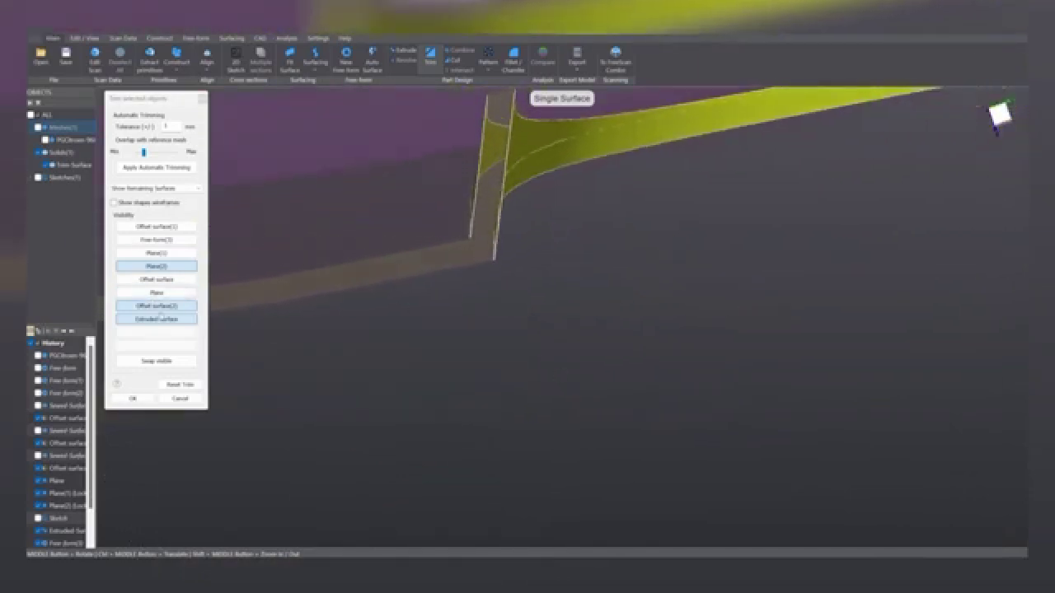
{"action": "middle_click_drag", "start_coordinate": [219, 308], "coordinate": [459, 99]}
{"action": "scroll", "coordinate": [440, 125], "scroll_direction": "up", "scroll_amount": 10}
{"action": "scroll", "coordinate": [572, 198], "scroll_direction": "down", "scroll_amount": 2}
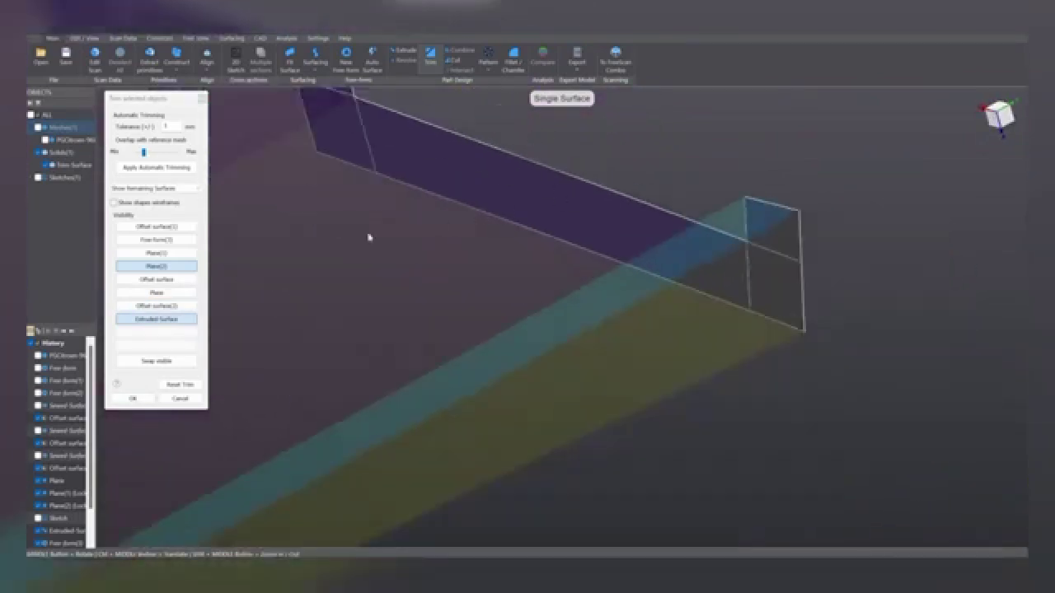
{"action": "scroll", "coordinate": [262, 348], "scroll_direction": "down", "scroll_amount": 10}
{"action": "middle_click_drag", "start_coordinate": [358, 394], "coordinate": [355, 420]}
{"action": "middle_click_drag", "start_coordinate": [355, 420], "coordinate": [865, 424], "text": "ctrl"}
{"action": "middle_click_drag", "start_coordinate": [733, 415], "coordinate": [647, 384]}
{"action": "middle_click_drag", "start_coordinate": [647, 383], "coordinate": [561, 375], "text": "ctrl"}
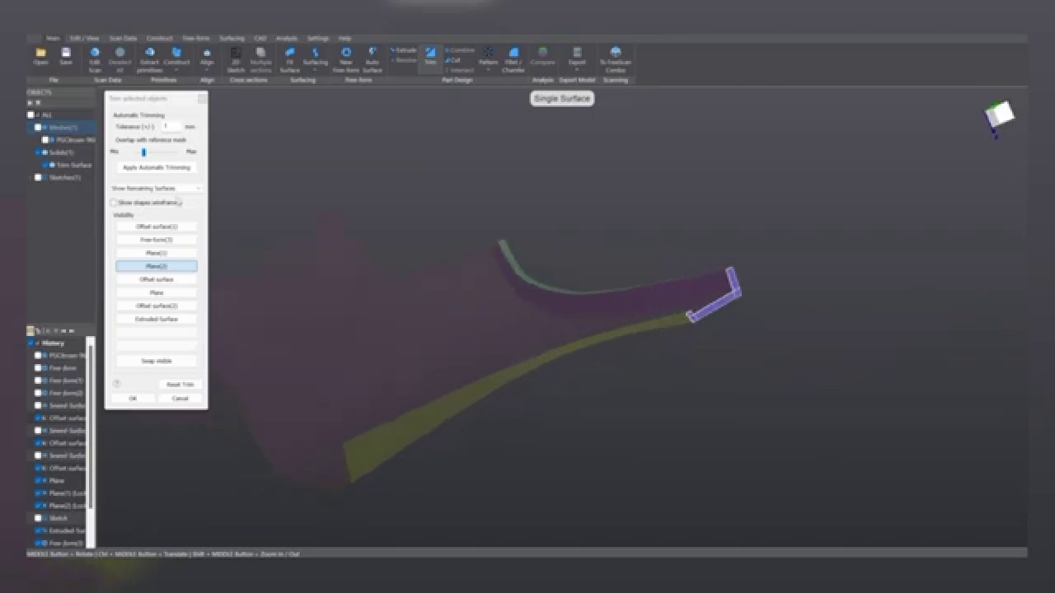
- Show Offset surface(1) again and examine where the purple side meets Plane(2)
{"action": "left_click", "coordinate": [164, 226]}
{"action": "middle_click_drag", "start_coordinate": [721, 297], "coordinate": [631, 333]}
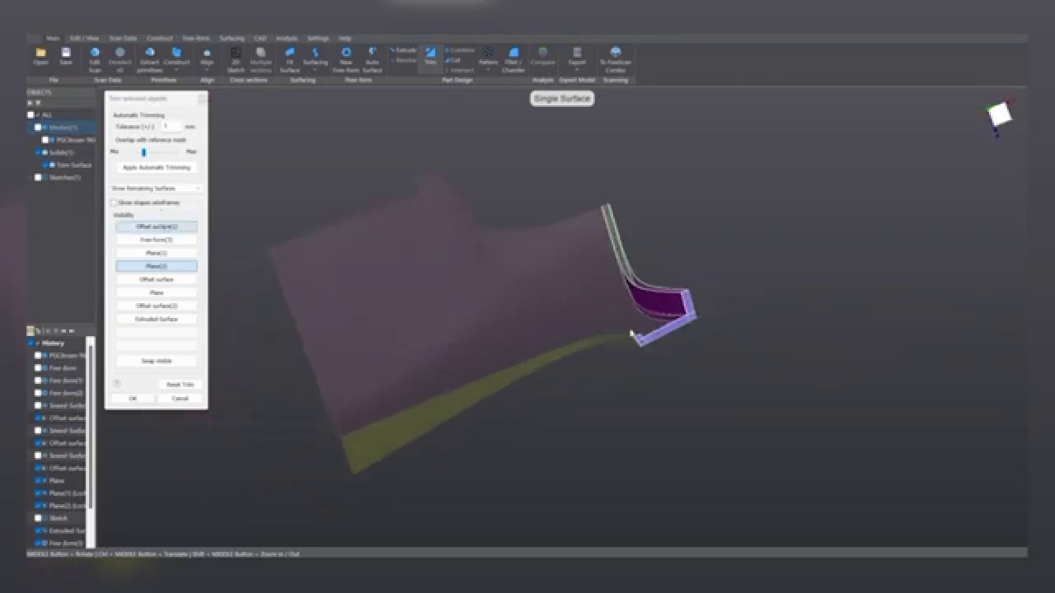
{"action": "scroll", "coordinate": [651, 322], "scroll_direction": "up", "scroll_amount": 6}
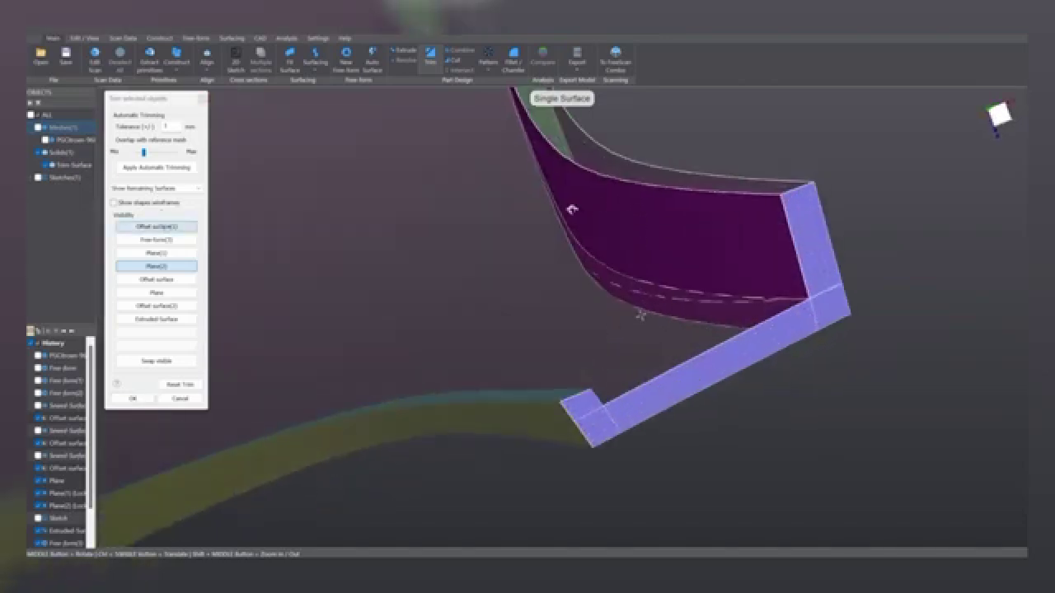
{"action": "scroll", "coordinate": [657, 176], "scroll_direction": "up", "scroll_amount": 5}
{"action": "scroll", "coordinate": [596, 205], "scroll_direction": "down", "scroll_amount": 5}
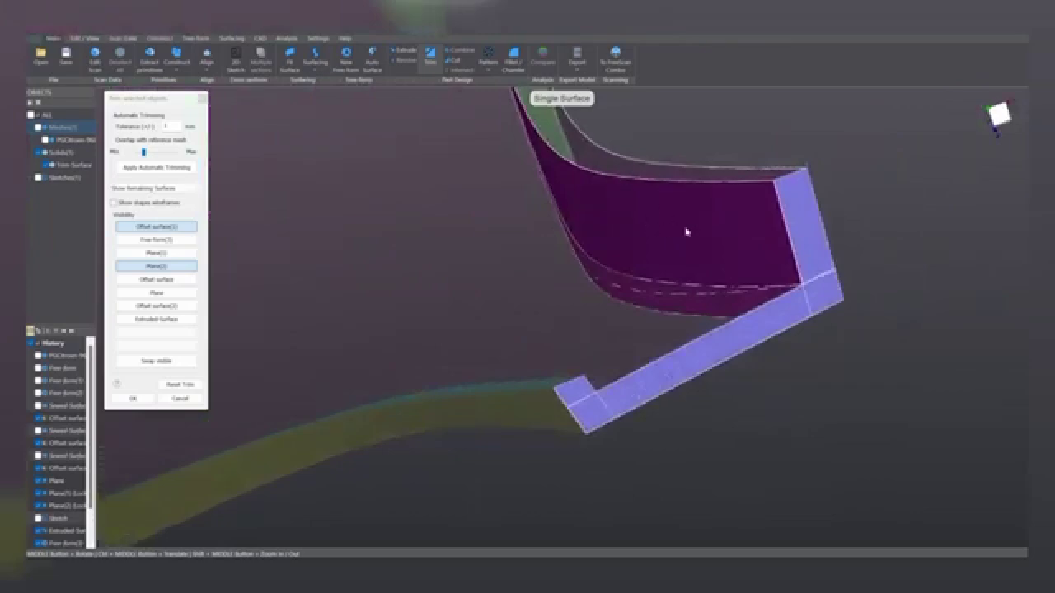
{"action": "scroll", "coordinate": [676, 298], "scroll_direction": "up", "scroll_amount": 4}
{"action": "middle_click_drag", "start_coordinate": [623, 270], "coordinate": [546, 264]}
{"action": "scroll", "coordinate": [545, 263], "scroll_direction": "up", "scroll_amount": 3}
{"action": "left_click", "coordinate": [542, 264]}
{"action": "scroll", "coordinate": [555, 290], "scroll_direction": "down", "scroll_amount": 5}
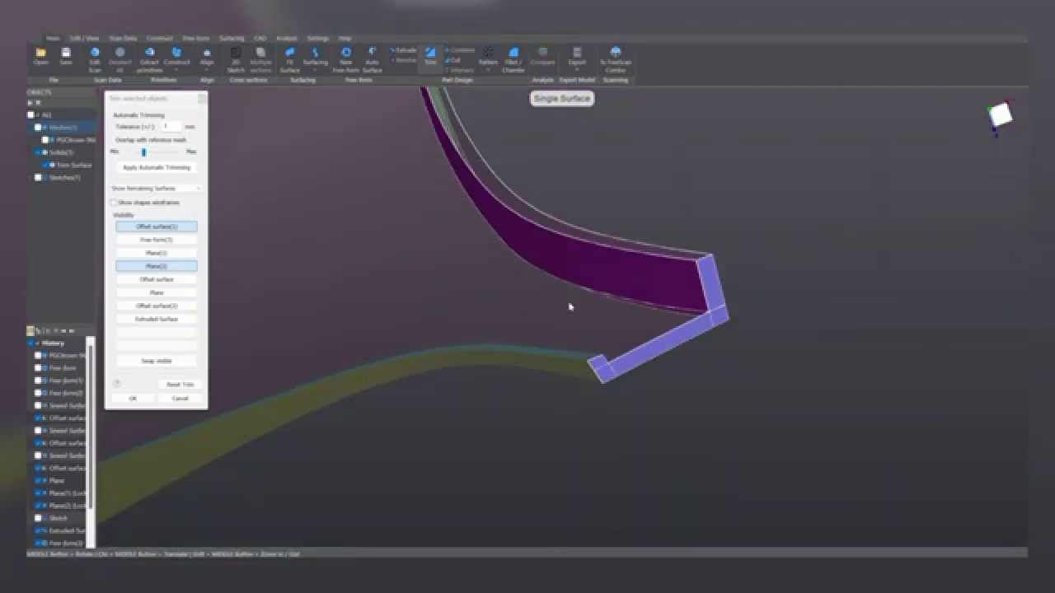
{"action": "mouse_move", "coordinate": [570, 306]}
{"action": "middle_mouse_down"}
{"action": "mouse_move", "coordinate": [676, 301]}
{"action": "mouse_move", "coordinate": [505, 363]}
{"action": "mouse_move", "coordinate": [556, 302]}
{"action": "middle_mouse_up"}
- Show Free-form(3), Plane(1) and Offset surface again and examine how their edges meet along the arm
{"action": "left_click", "coordinate": [159, 240]}
{"action": "middle_click_drag", "start_coordinate": [247, 222], "coordinate": [513, 236]}
{"action": "left_click", "coordinate": [168, 255]}
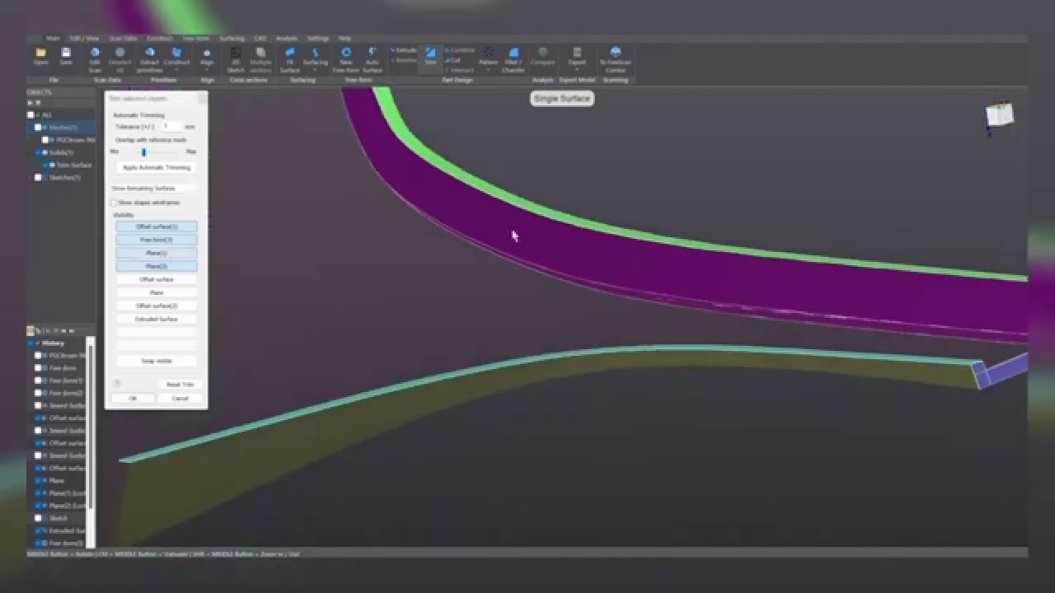
{"action": "middle_click_drag", "start_coordinate": [572, 316], "coordinate": [209, 241]}
{"action": "left_click", "coordinate": [175, 280]}
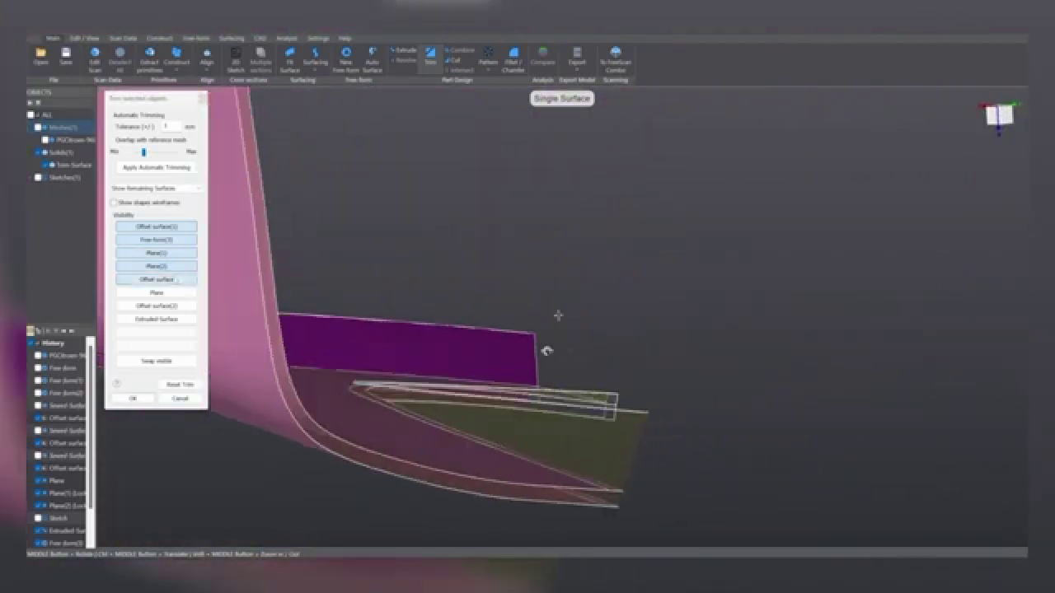
{"action": "middle_click_drag", "start_coordinate": [547, 351], "coordinate": [530, 337]}
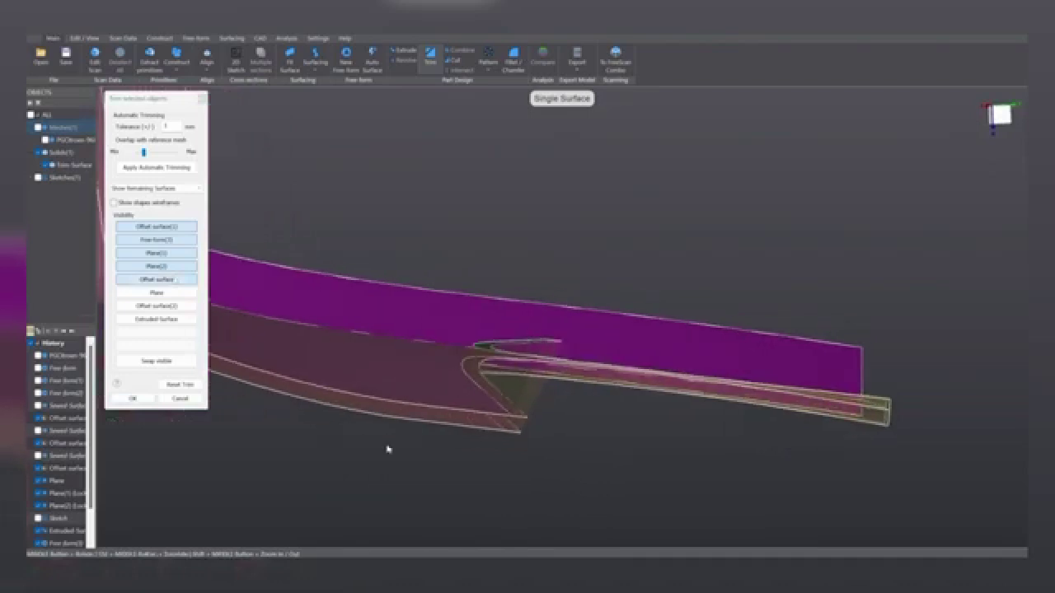
{"action": "scroll", "coordinate": [388, 448], "scroll_direction": "up", "scroll_amount": 4}
{"action": "scroll", "coordinate": [619, 332], "scroll_direction": "up", "scroll_amount": 4}
{"action": "middle_click_drag", "start_coordinate": [627, 332], "coordinate": [565, 316]}
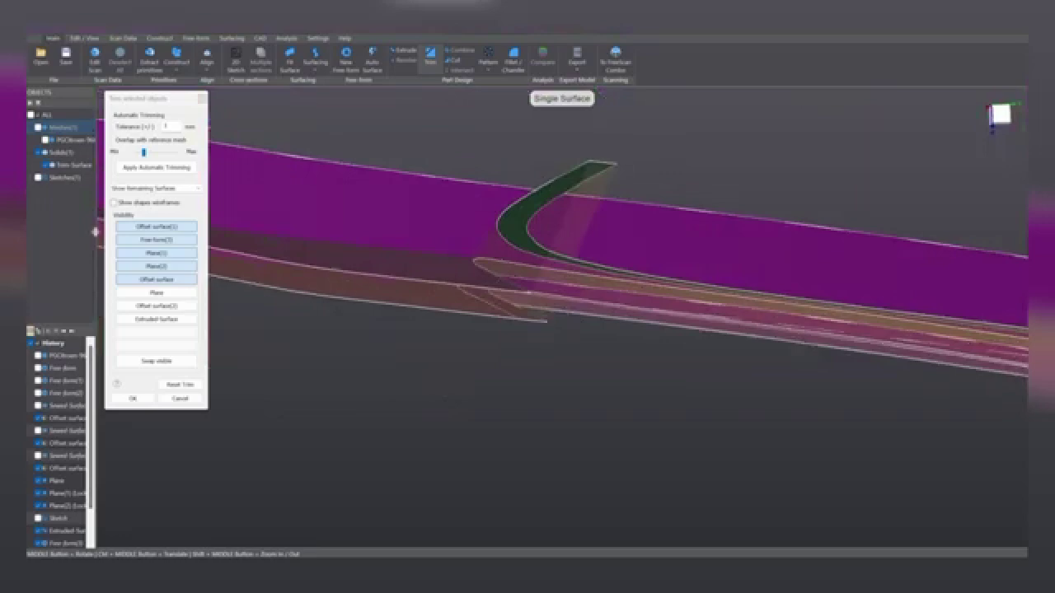
- Show Plane, Offset surface(2) and Extruded Surface again to bring back the complete shell
{"action": "left_click", "coordinate": [141, 295]}
{"action": "middle_click_drag", "start_coordinate": [416, 305], "coordinate": [699, 261]}
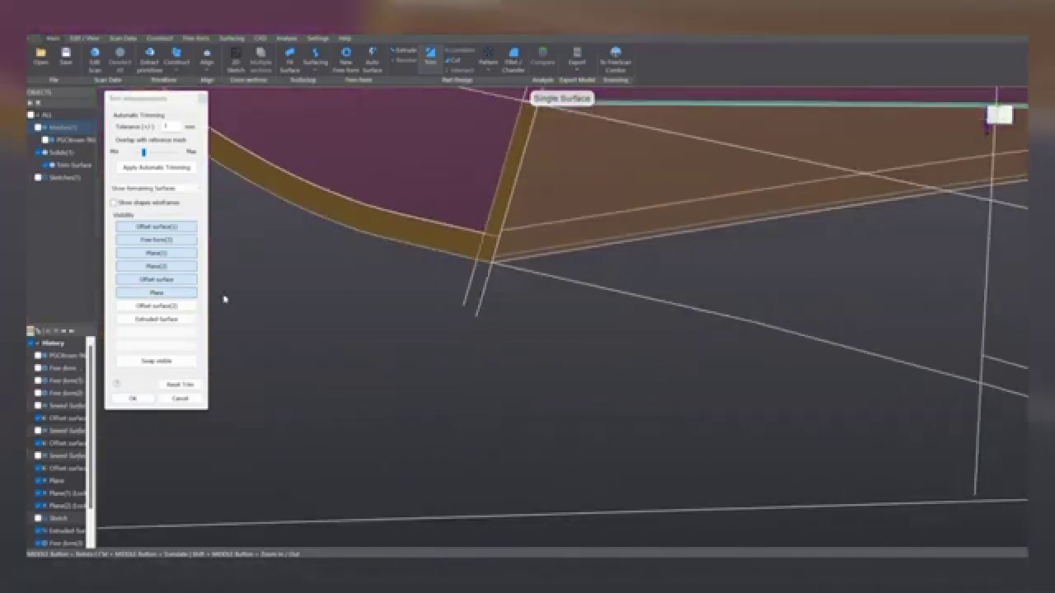
{"action": "left_click", "coordinate": [192, 308]}
{"action": "middle_click_drag", "start_coordinate": [192, 309], "coordinate": [519, 286]}
{"action": "left_click", "coordinate": [177, 320]}
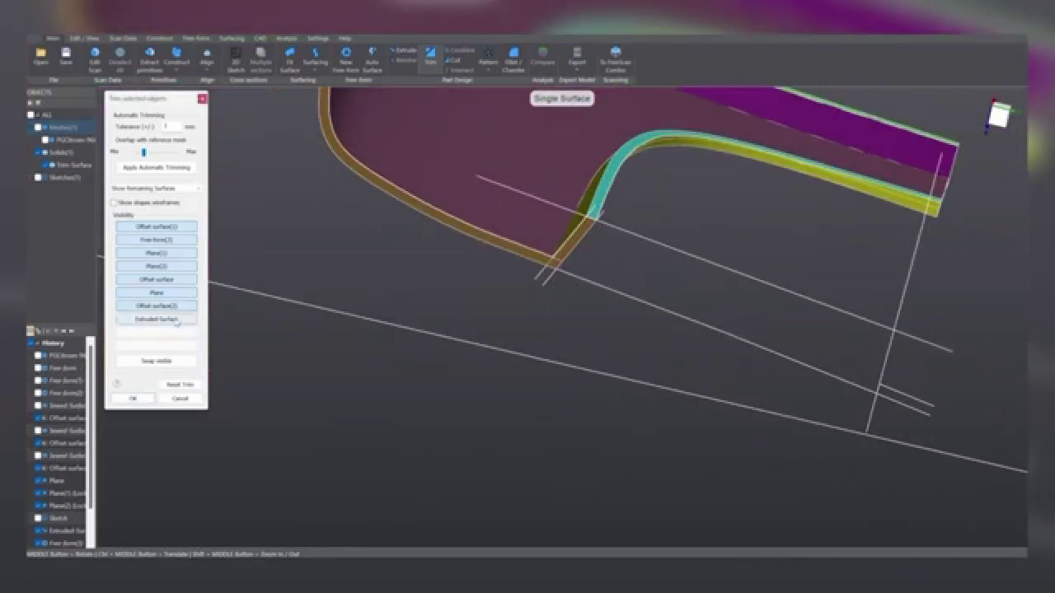
- Try to trim away the small piece at the upper corner where the blue extruded edge meets the brown plane strip
{"action": "scroll", "coordinate": [502, 297], "scroll_direction": "down", "scroll_amount": 4}
{"action": "middle_click_drag", "start_coordinate": [608, 267], "coordinate": [437, 195]}
{"action": "middle_click_drag", "start_coordinate": [445, 142], "coordinate": [512, 225], "text": "ctrl"}
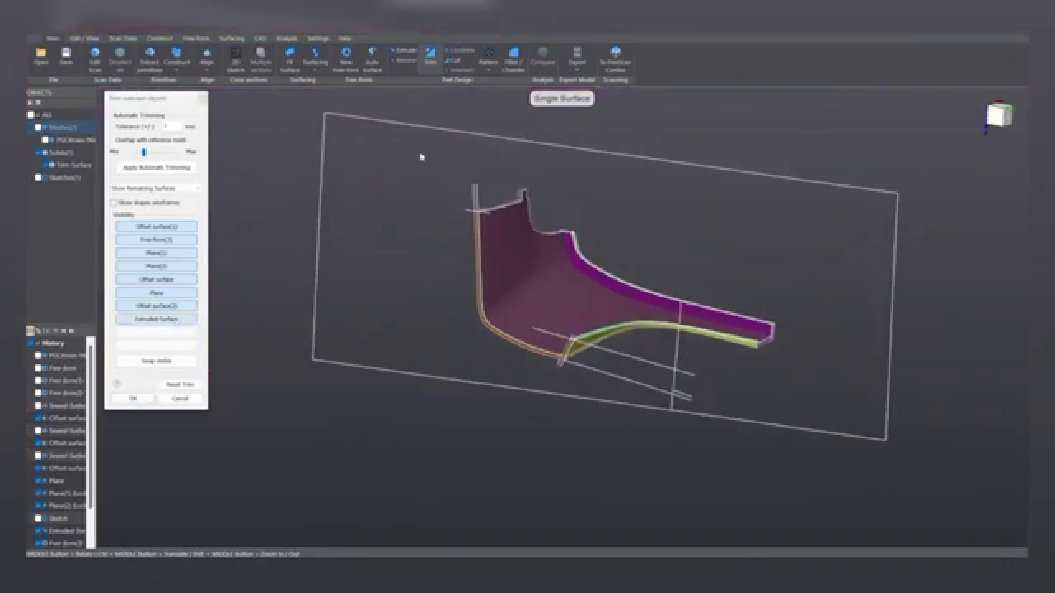
{"action": "scroll", "coordinate": [422, 157], "scroll_direction": "up", "scroll_amount": 7}
{"action": "middle_click_drag", "start_coordinate": [681, 341], "coordinate": [604, 224], "text": "ctrl"}
{"action": "middle_click_drag", "start_coordinate": [603, 224], "coordinate": [576, 245]}
{"action": "scroll", "coordinate": [623, 378], "scroll_direction": "down", "scroll_amount": 3}
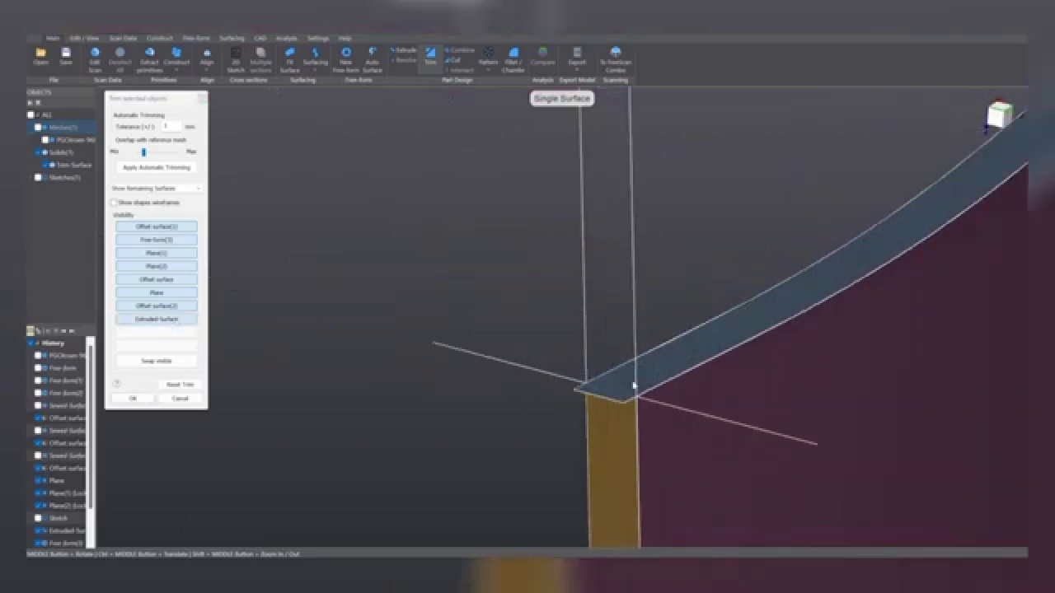
{"action": "scroll", "coordinate": [548, 354], "scroll_direction": "up", "scroll_amount": 2}
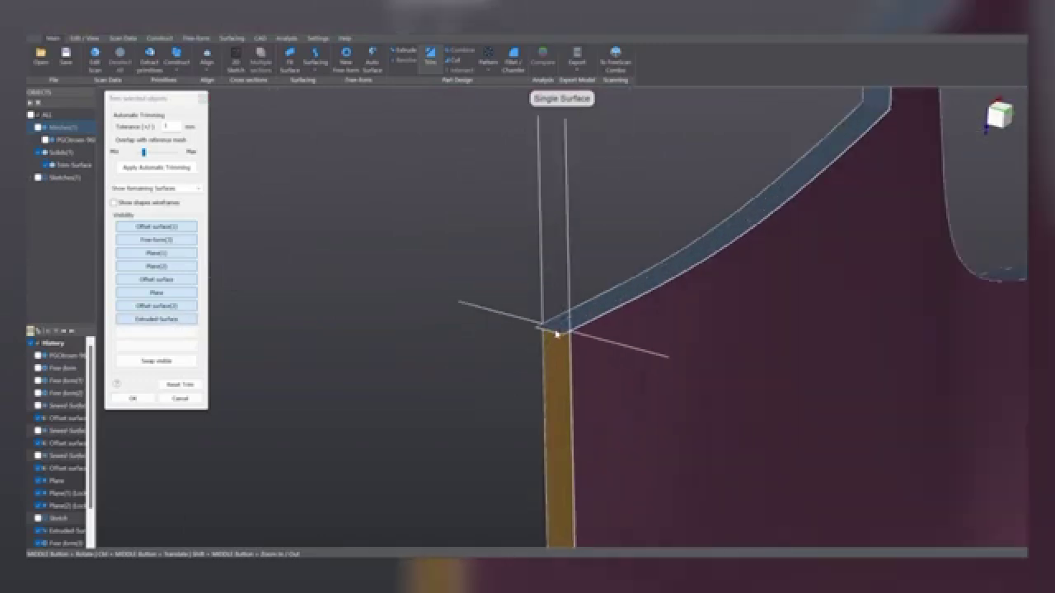
{"action": "left_click", "coordinate": [562, 321]}
{"action": "scroll", "coordinate": [464, 318], "scroll_direction": "down", "scroll_amount": 4}
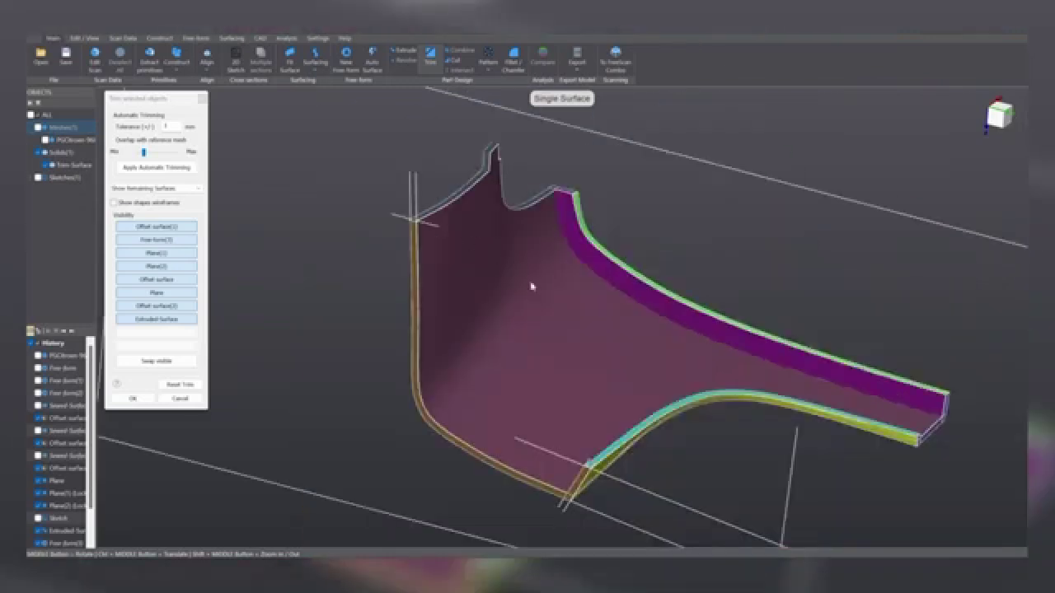
- Examine the blue upper edge of the shell, with Extruded Surface temporarily hidden for comparison and shown again
{"action": "middle_click_drag", "start_coordinate": [488, 225], "coordinate": [514, 467]}
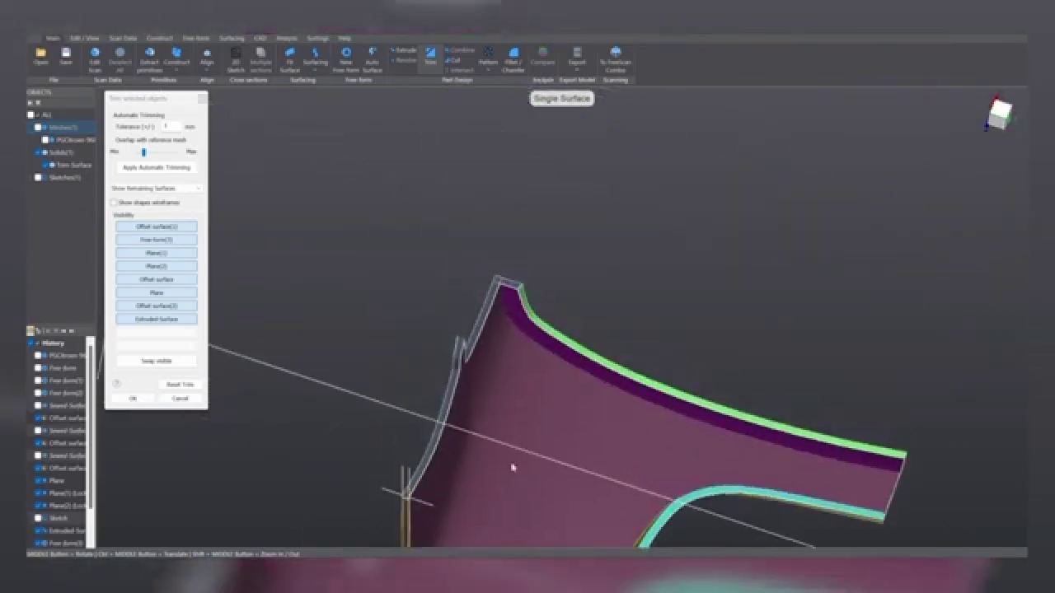
{"action": "scroll", "coordinate": [495, 362], "scroll_direction": "up", "scroll_amount": 4}
{"action": "middle_click_drag", "start_coordinate": [485, 232], "coordinate": [474, 458], "text": "ctrl"}
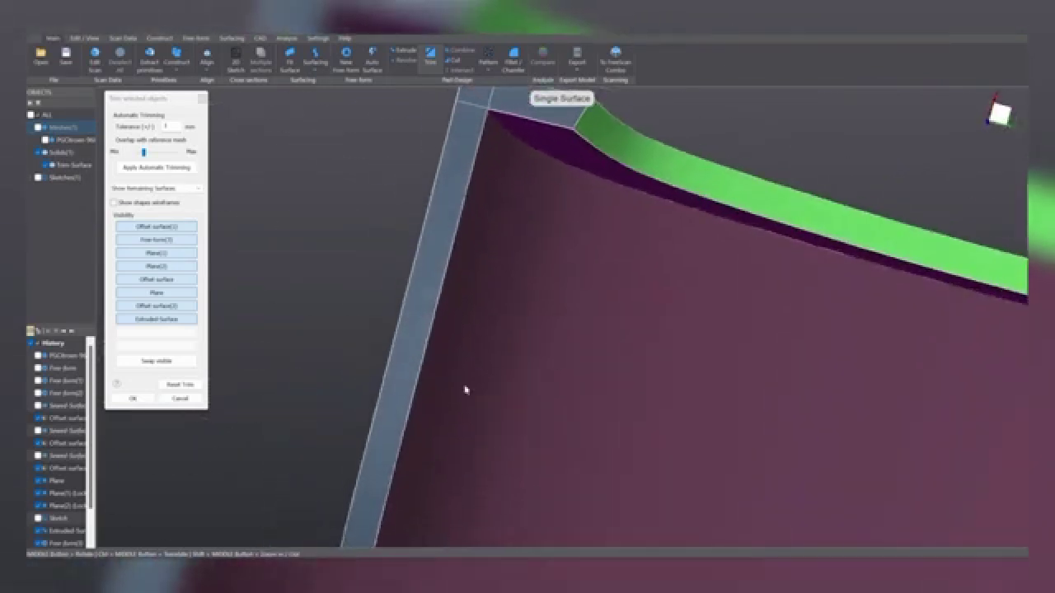
{"action": "left_click", "coordinate": [147, 322]}
{"action": "scroll", "coordinate": [474, 207], "scroll_direction": "down", "scroll_amount": 4}
{"action": "middle_click_drag", "start_coordinate": [478, 215], "coordinate": [499, 317], "text": "ctrl"}
{"action": "scroll", "coordinate": [506, 320], "scroll_direction": "up", "scroll_amount": 4}
{"action": "scroll", "coordinate": [500, 356], "scroll_direction": "down", "scroll_amount": 5}
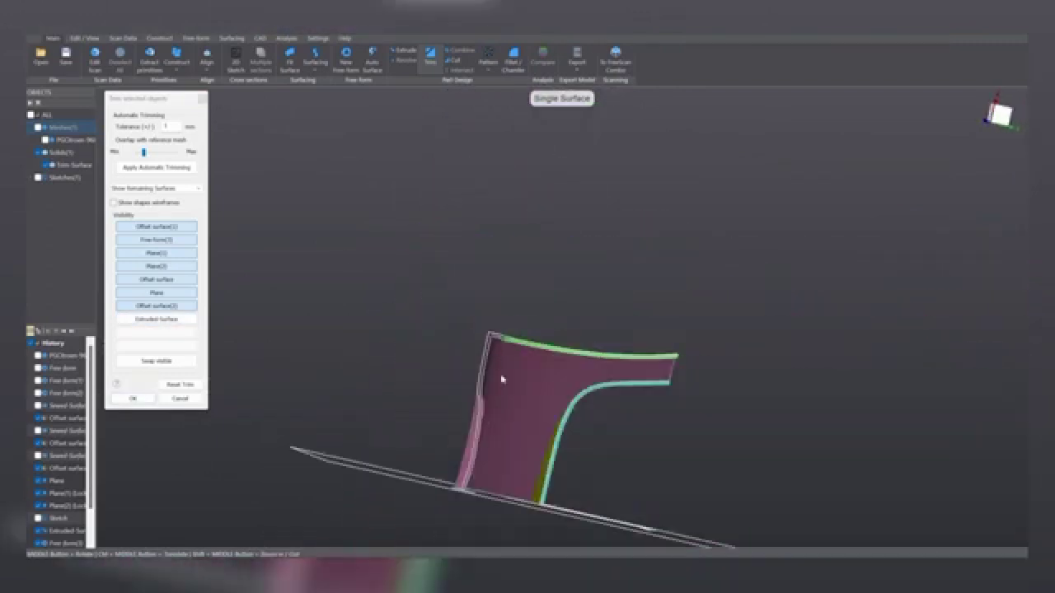
{"action": "middle_click_drag", "start_coordinate": [501, 379], "coordinate": [442, 229]}
{"action": "left_click", "coordinate": [128, 318]}
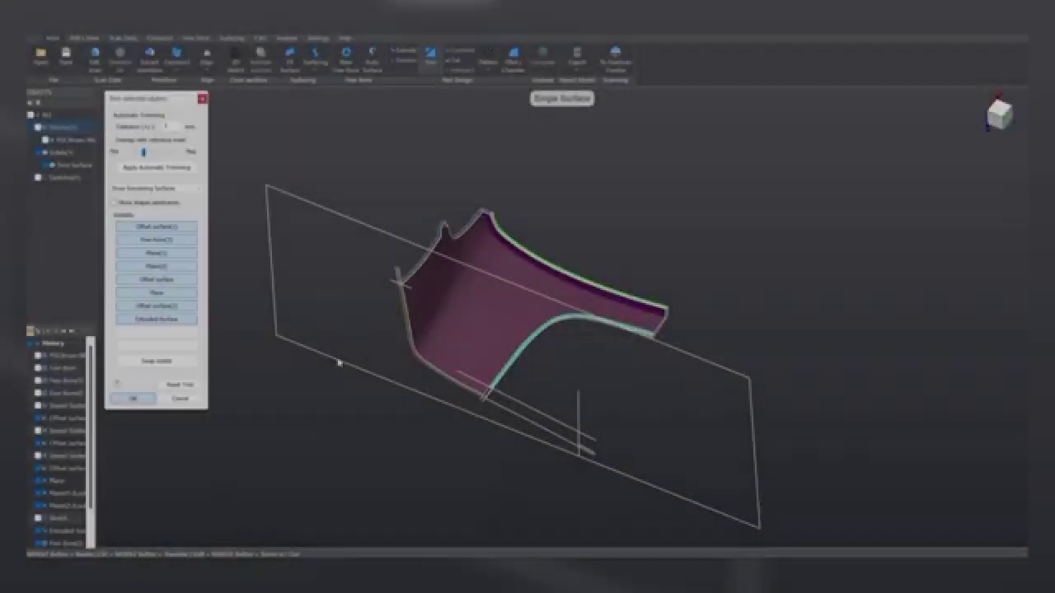
- Accept the trim and examine the leftover plane around the small patch at the upper end of the shell's outline
{"action": "key", "text": "Return"}
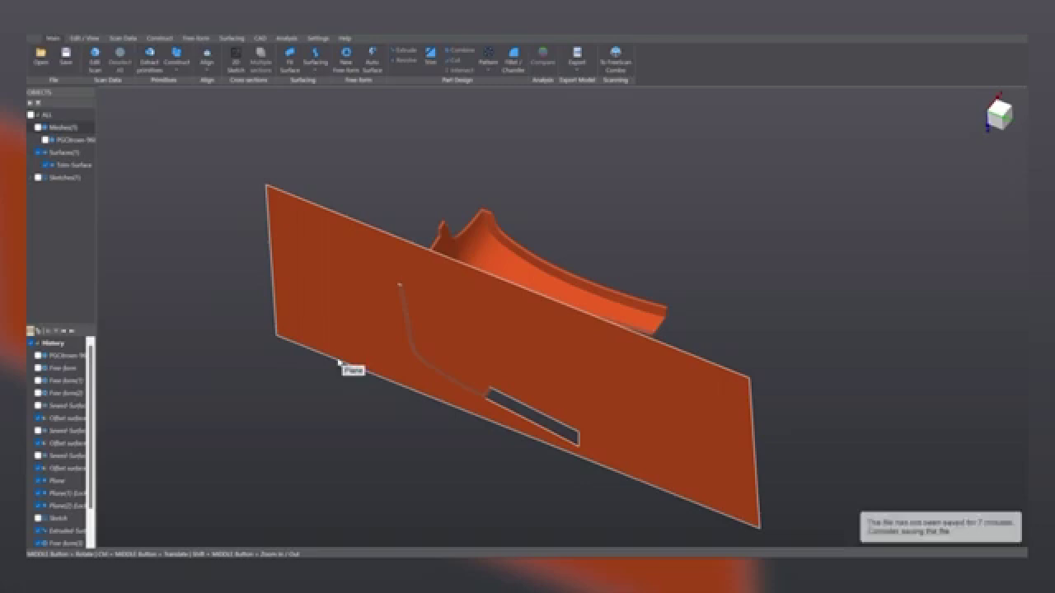
{"action": "middle_click_drag", "start_coordinate": [519, 265], "coordinate": [530, 377]}
{"action": "scroll", "coordinate": [438, 317], "scroll_direction": "up", "scroll_amount": 5}
{"action": "middle_click_drag", "start_coordinate": [438, 318], "coordinate": [315, 215]}
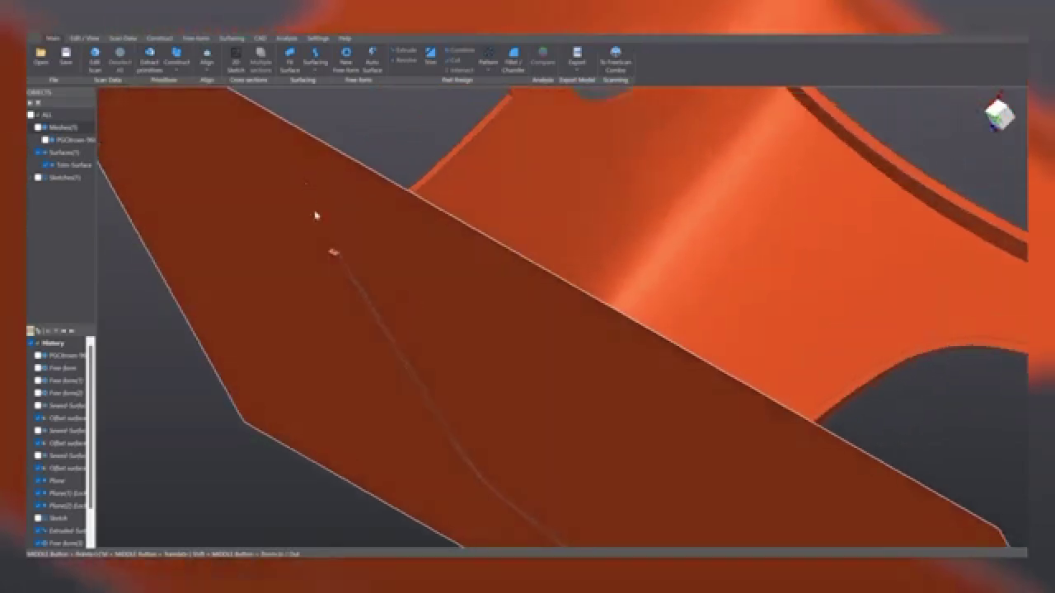
{"action": "middle_click_drag", "start_coordinate": [337, 264], "coordinate": [357, 207]}
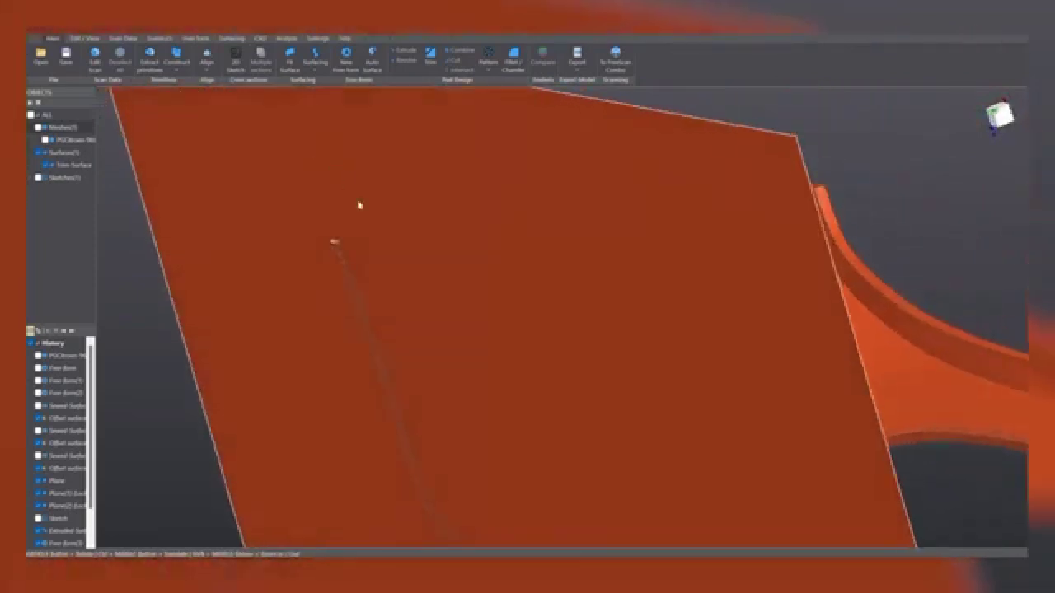
{"action": "scroll", "coordinate": [486, 345], "scroll_direction": "down", "scroll_amount": 6}
{"action": "middle_click_drag", "start_coordinate": [486, 344], "coordinate": [549, 332]}
{"action": "scroll", "coordinate": [368, 272], "scroll_direction": "up", "scroll_amount": 6}
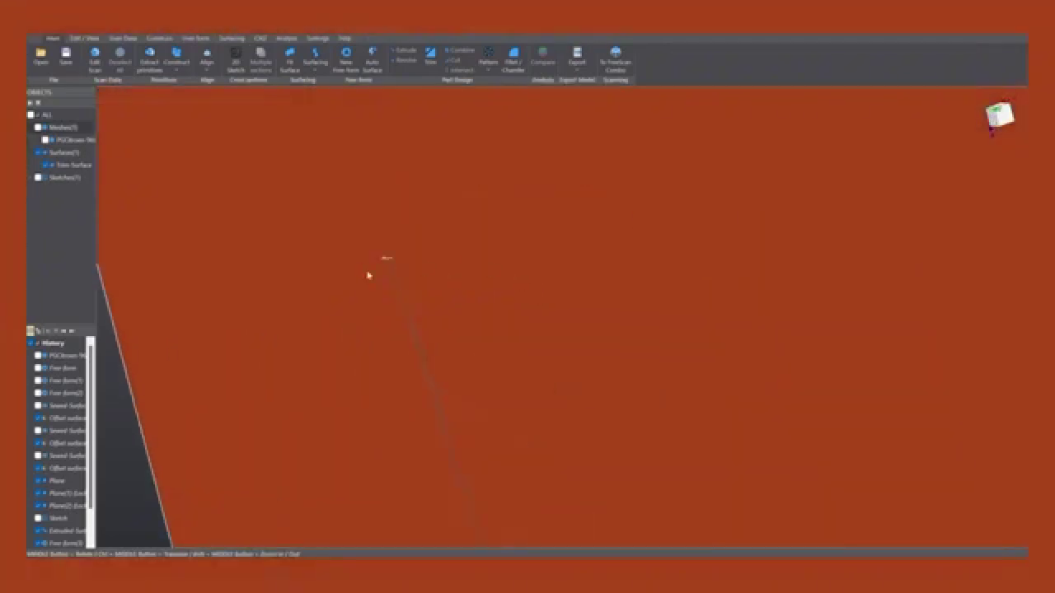
{"action": "middle_click_drag", "start_coordinate": [418, 274], "coordinate": [445, 302]}
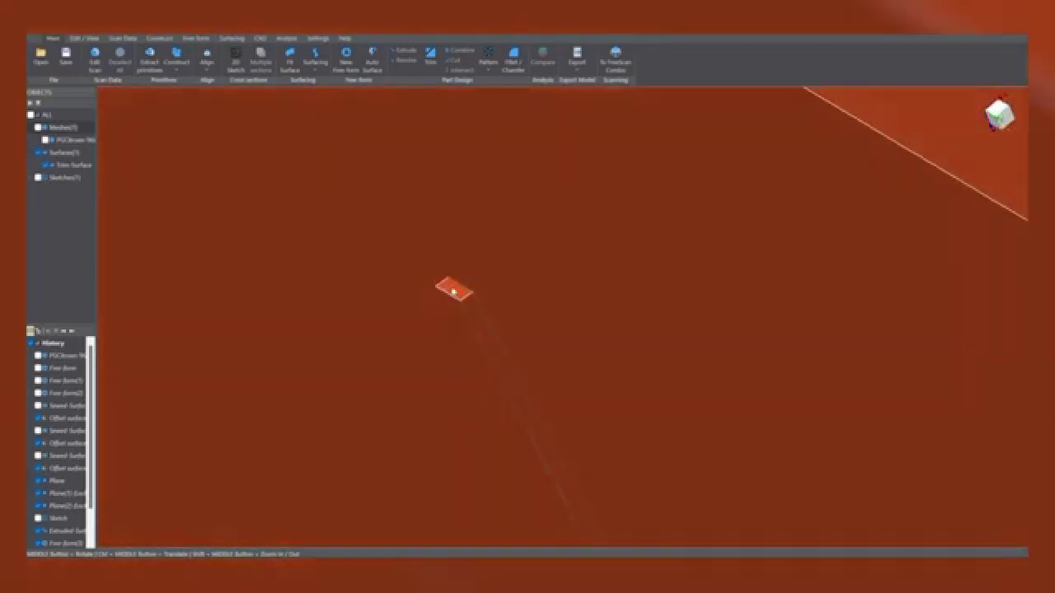
- Examine the small leftover patch at the upper end of the outline and the large plane surrounding it
{"action": "left_click", "coordinate": [454, 292]}
{"action": "scroll", "coordinate": [465, 301], "scroll_direction": "down", "scroll_amount": 8}
{"action": "left_click", "coordinate": [326, 309]}
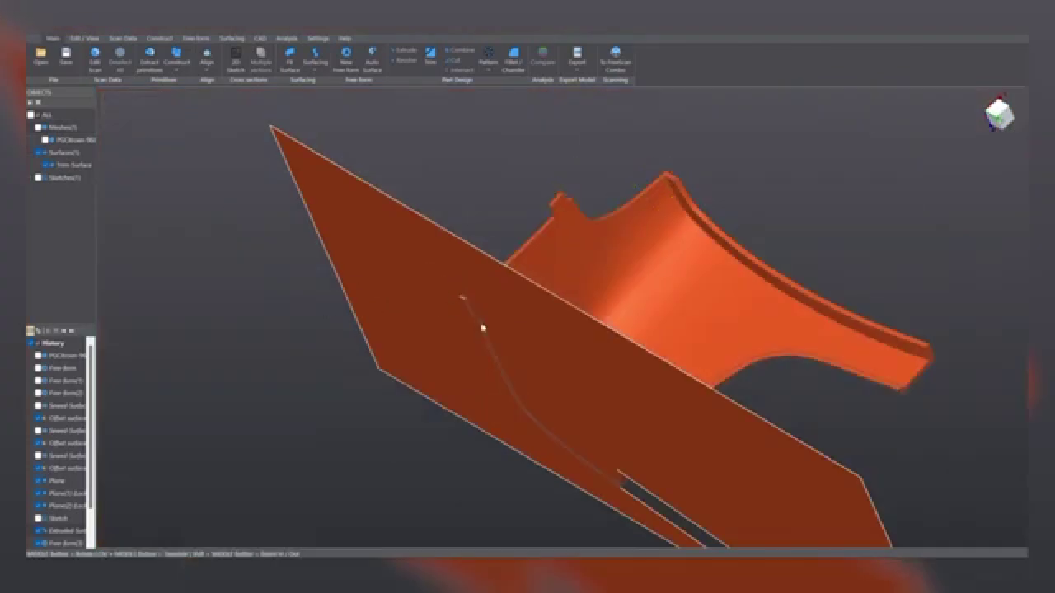
{"action": "left_click", "coordinate": [405, 260]}
{"action": "left_click", "coordinate": [303, 384]}
{"action": "scroll", "coordinate": [439, 313], "scroll_direction": "up", "scroll_amount": 8}
{"action": "left_click", "coordinate": [664, 191]}
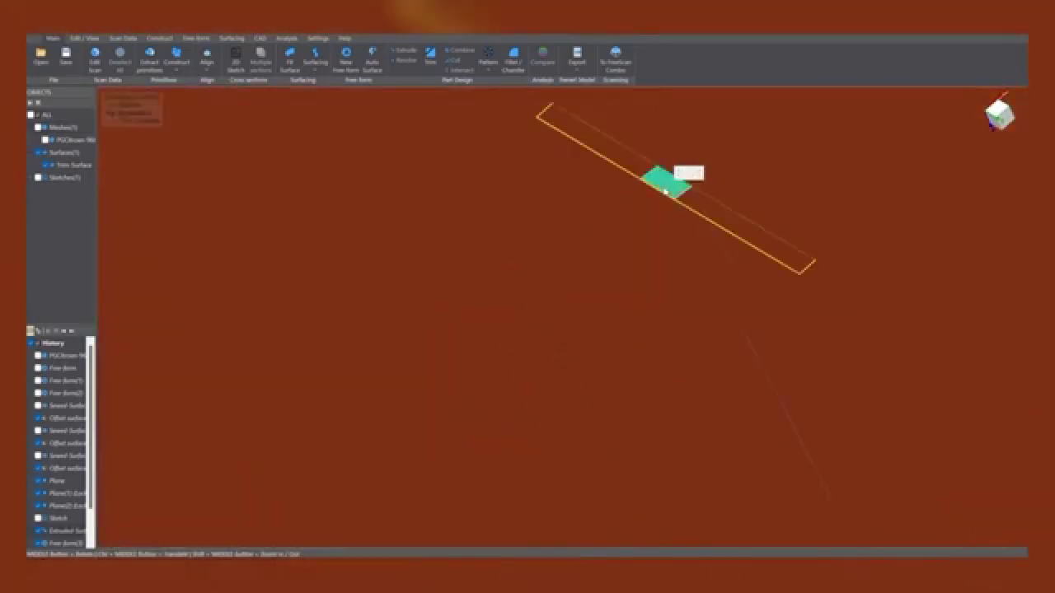
{"action": "left_click", "coordinate": [624, 203]}
{"action": "scroll", "coordinate": [624, 205], "scroll_direction": "down", "scroll_amount": 8}
{"action": "scroll", "coordinate": [635, 221], "scroll_direction": "up", "scroll_amount": 4}
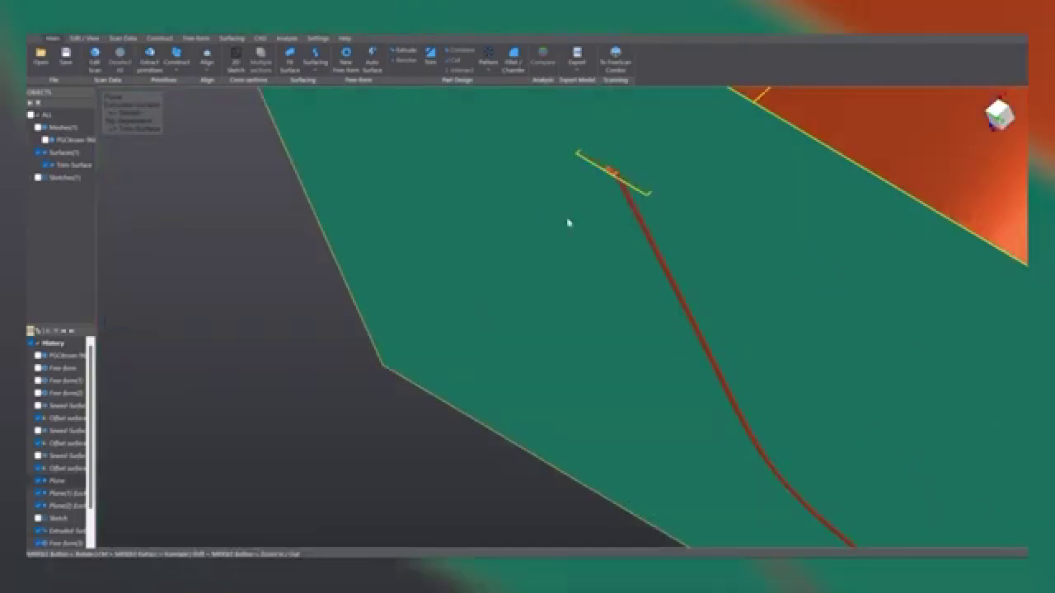
- Pick the small patch at the outline's upper end and run Trim on Trim-Surface to remove the large leftover plane
{"action": "left_click", "coordinate": [609, 183]}
{"action": "left_click", "coordinate": [610, 171]}
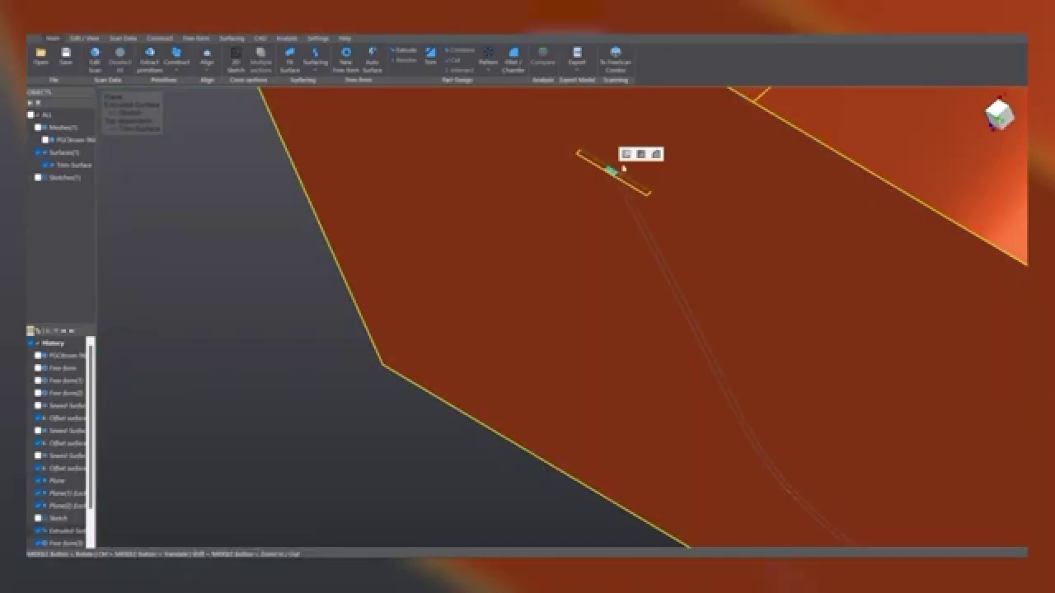
{"action": "left_click", "coordinate": [640, 154]}
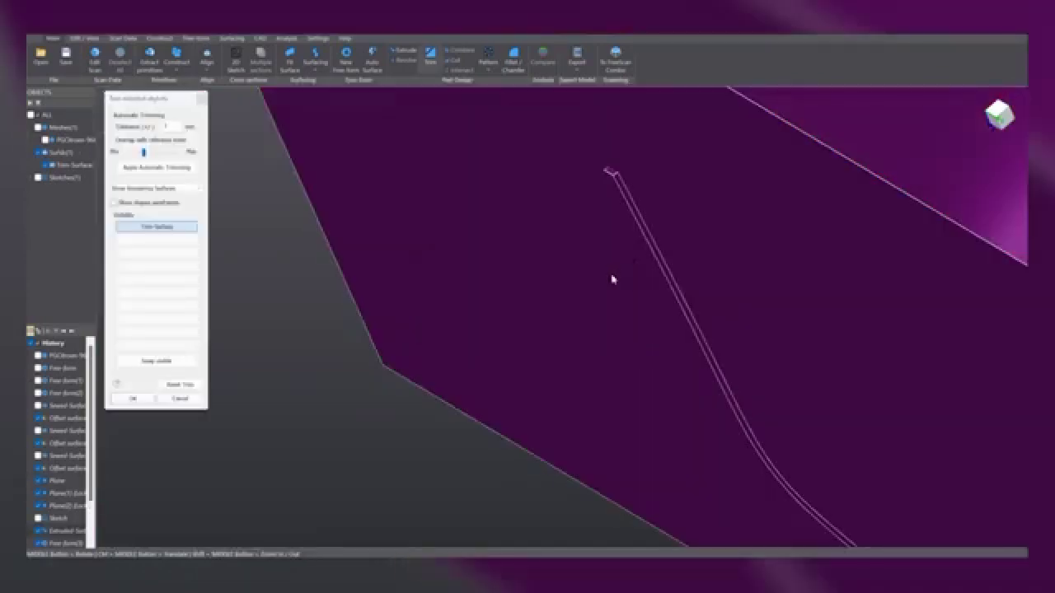
{"action": "middle_click_drag", "start_coordinate": [614, 278], "coordinate": [682, 281]}
{"action": "middle_click_drag", "start_coordinate": [709, 327], "coordinate": [751, 382]}
{"action": "scroll", "coordinate": [751, 381], "scroll_direction": "up", "scroll_amount": 5}
{"action": "middle_click_drag", "start_coordinate": [640, 233], "coordinate": [692, 296]}
- Inspect the upper corner tab and rim of the trimmed shell, and accept the trim
{"action": "scroll", "coordinate": [577, 239], "scroll_direction": "down", "scroll_amount": 5}
{"action": "scroll", "coordinate": [629, 236], "scroll_direction": "up", "scroll_amount": 5}
{"action": "scroll", "coordinate": [692, 297], "scroll_direction": "up", "scroll_amount": 4}
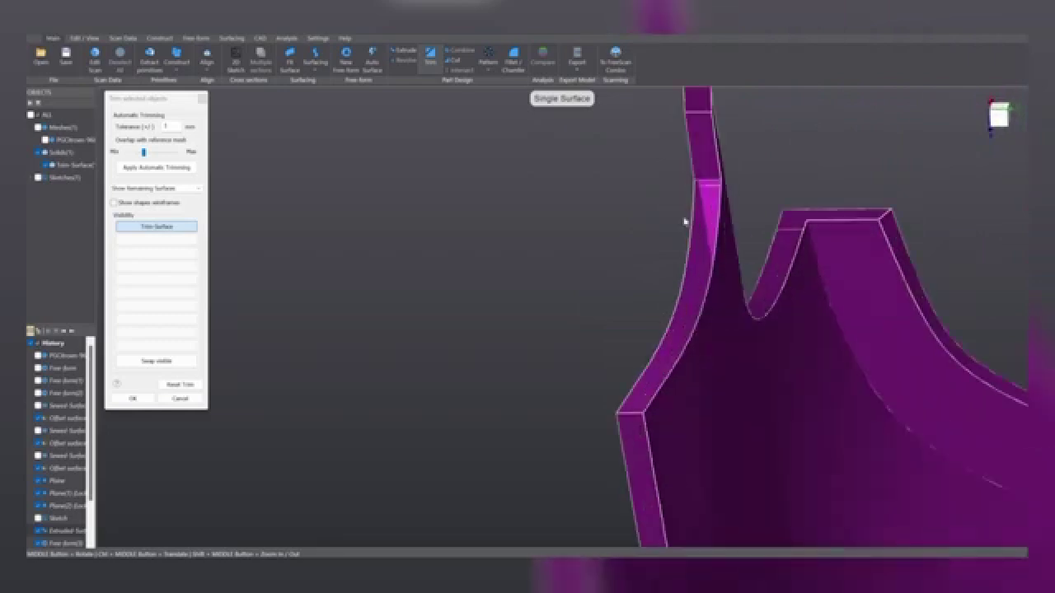
{"action": "middle_click_drag", "start_coordinate": [698, 374], "coordinate": [702, 165]}
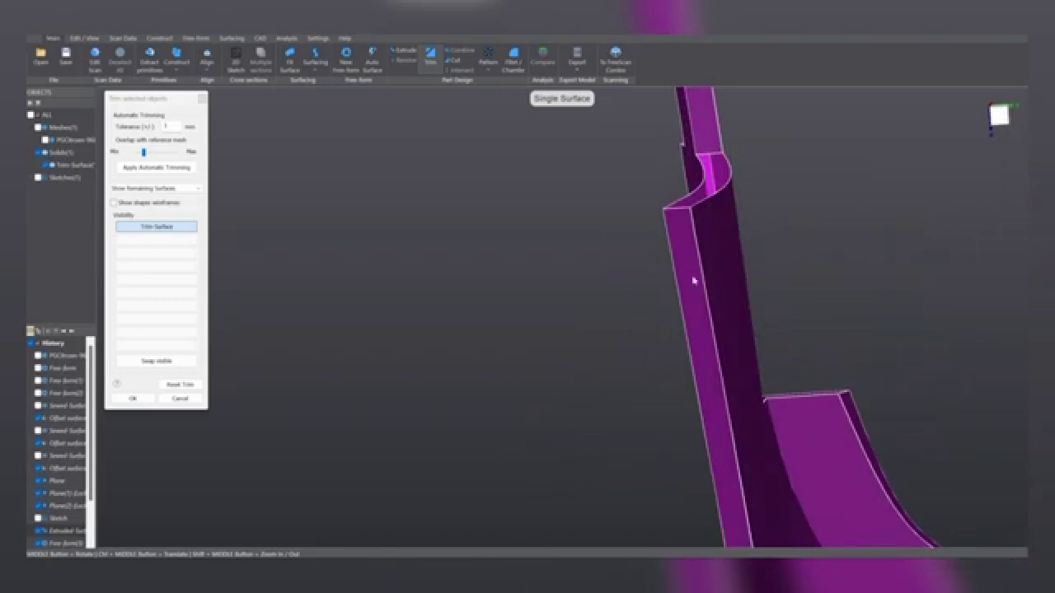
{"action": "middle_click_drag", "start_coordinate": [865, 328], "coordinate": [735, 373]}
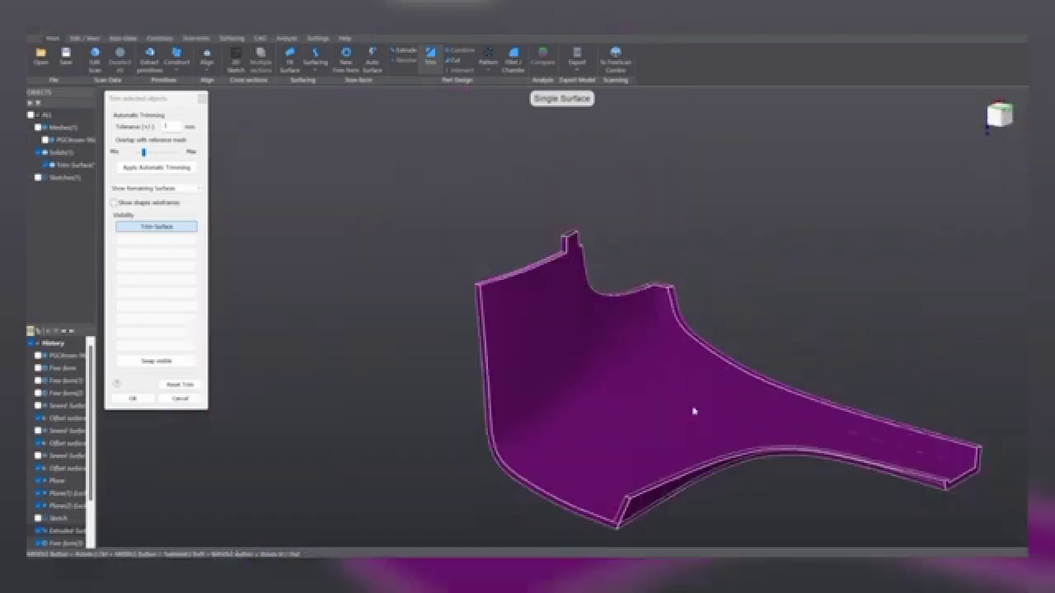
{"action": "left_click", "coordinate": [132, 399]}
- Close the open strip along the shell's upper edge with Fill Surface, using Contact at its four boundary edges
{"action": "middle_click_drag", "start_coordinate": [546, 335], "coordinate": [548, 203]}
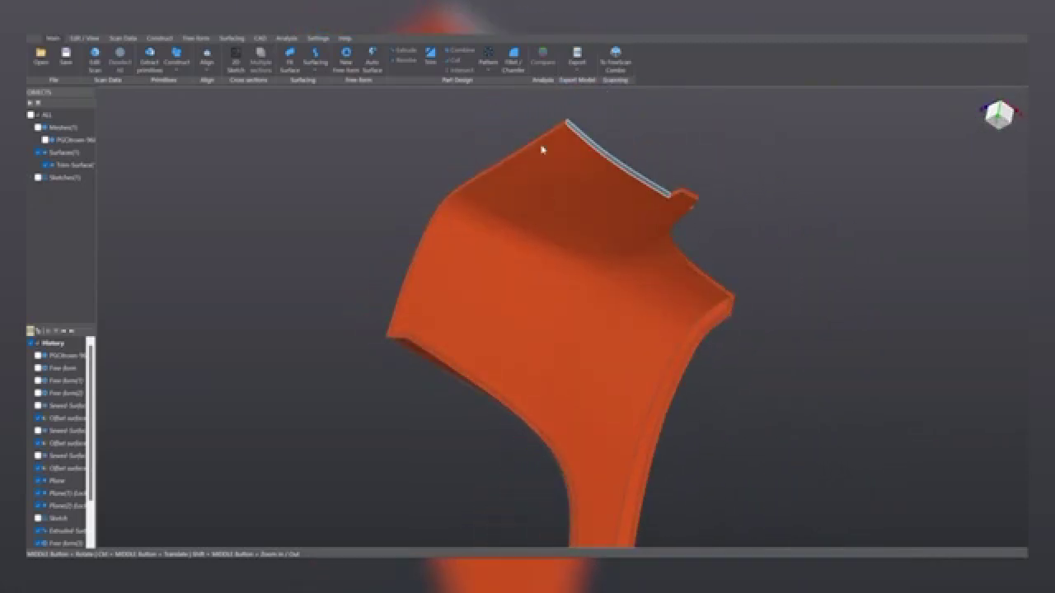
{"action": "middle_click_drag", "start_coordinate": [542, 149], "coordinate": [535, 306]}
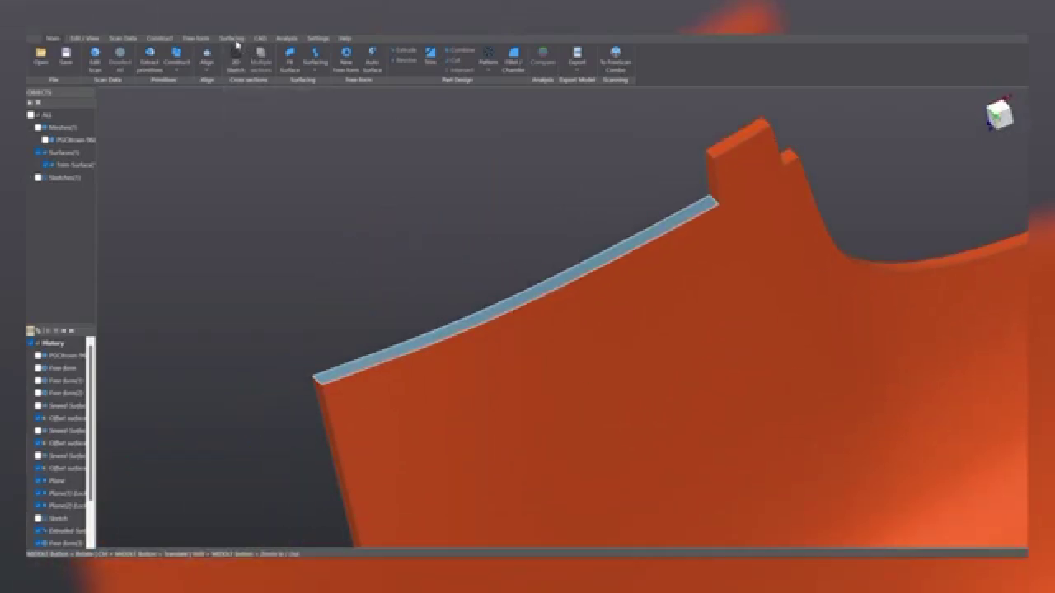
{"action": "left_click", "coordinate": [232, 38]}
{"action": "left_click", "coordinate": [134, 52]}
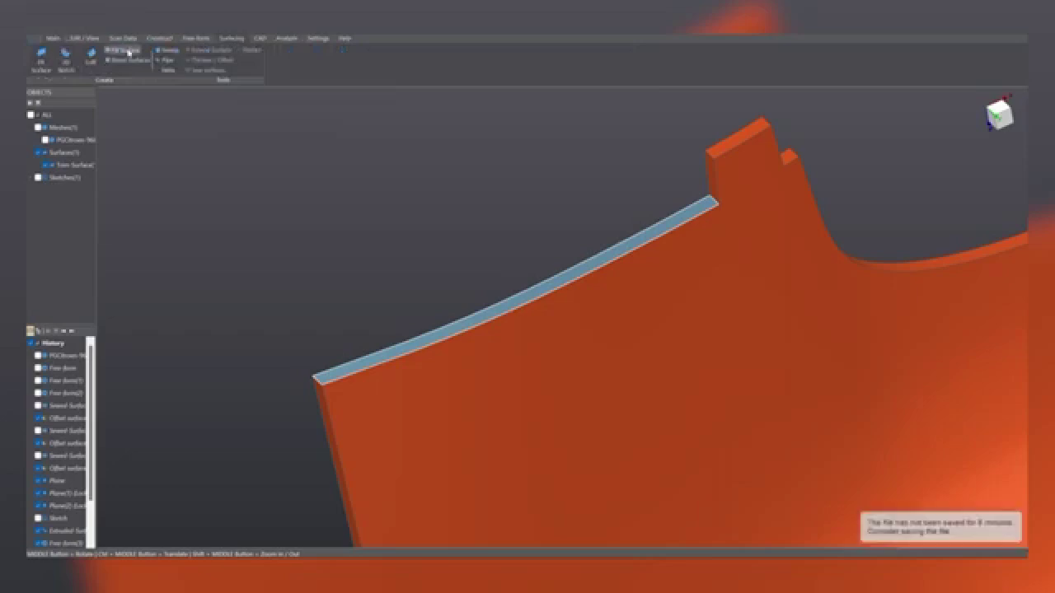
{"action": "left_click", "coordinate": [436, 332]}
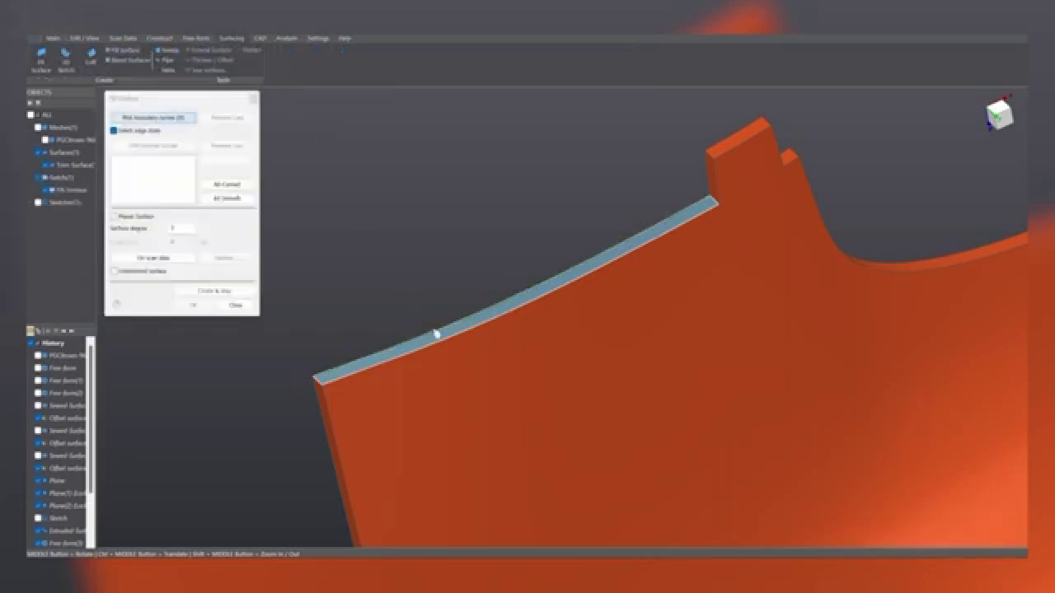
{"action": "middle_click_drag", "start_coordinate": [618, 327], "coordinate": [766, 257]}
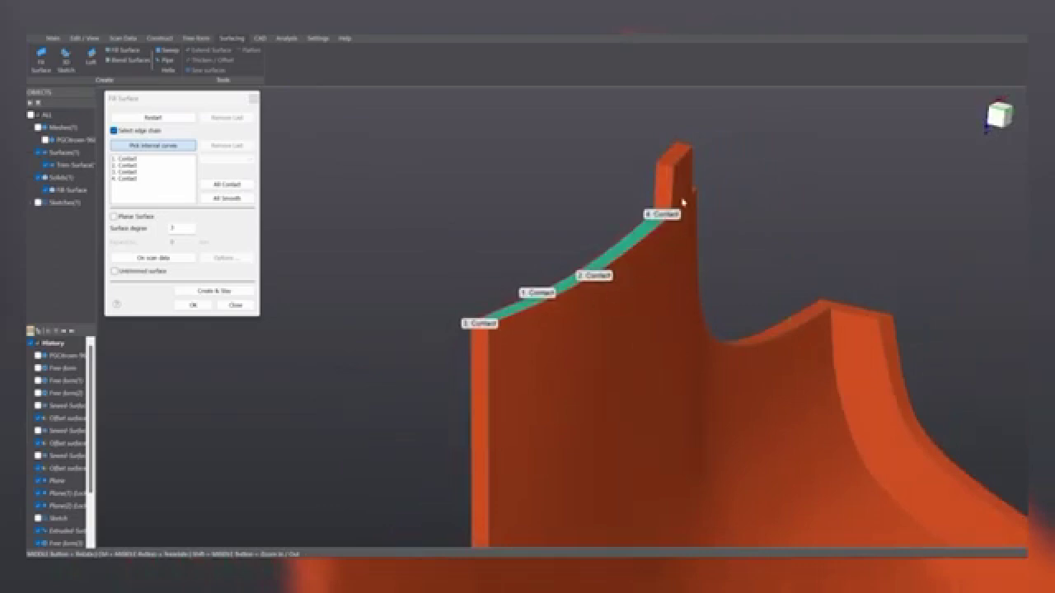
{"action": "left_click", "coordinate": [192, 305]}
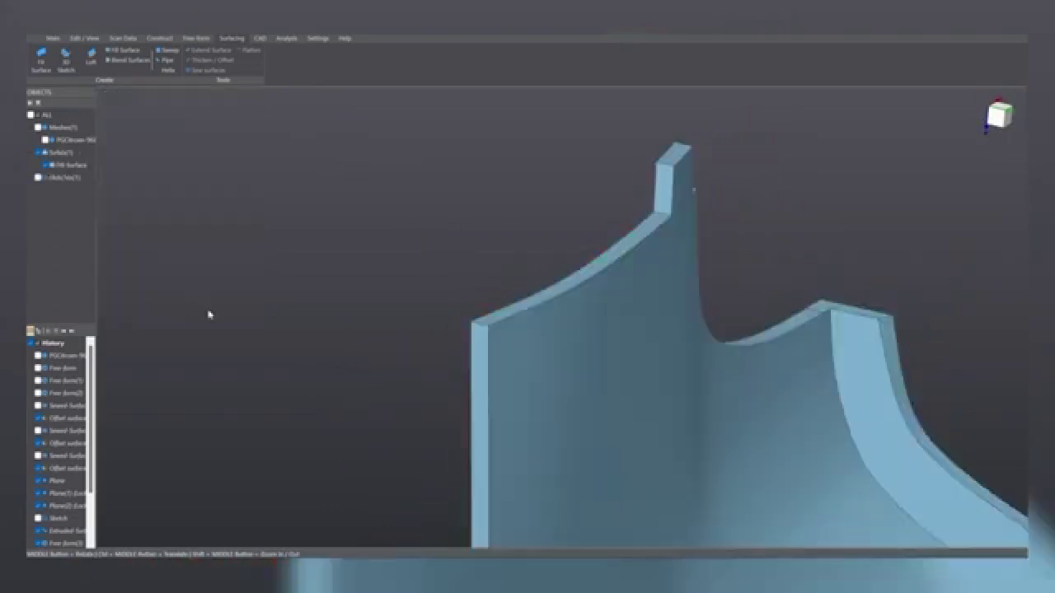
- Inspect the filled solid, show the scan mesh and compare the two using the Discrete (fast) method
{"action": "middle_click_drag", "start_coordinate": [464, 314], "coordinate": [558, 259]}
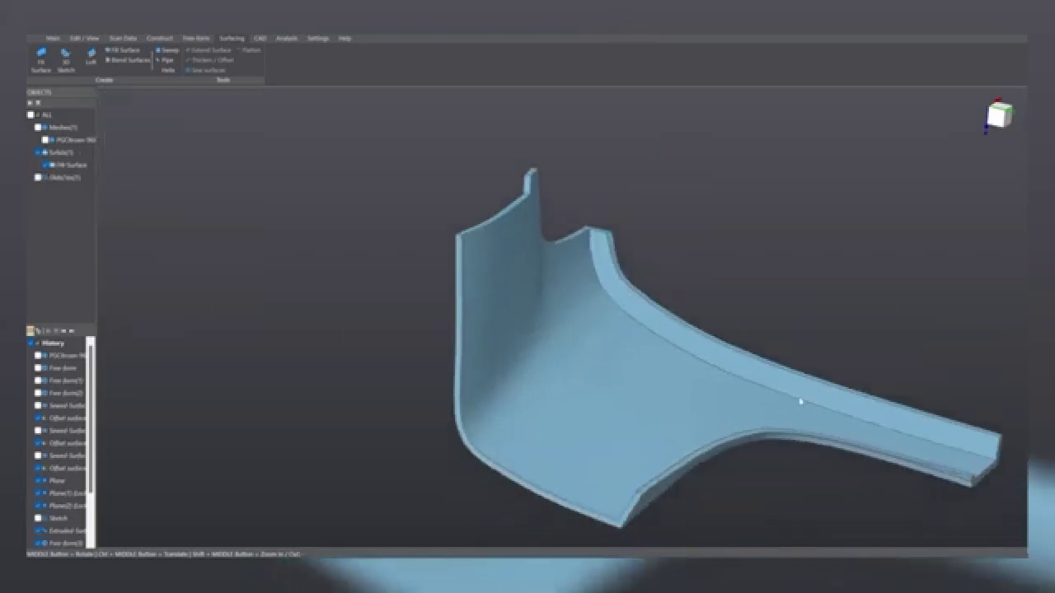
{"action": "middle_click_drag", "start_coordinate": [799, 401], "coordinate": [290, 203]}
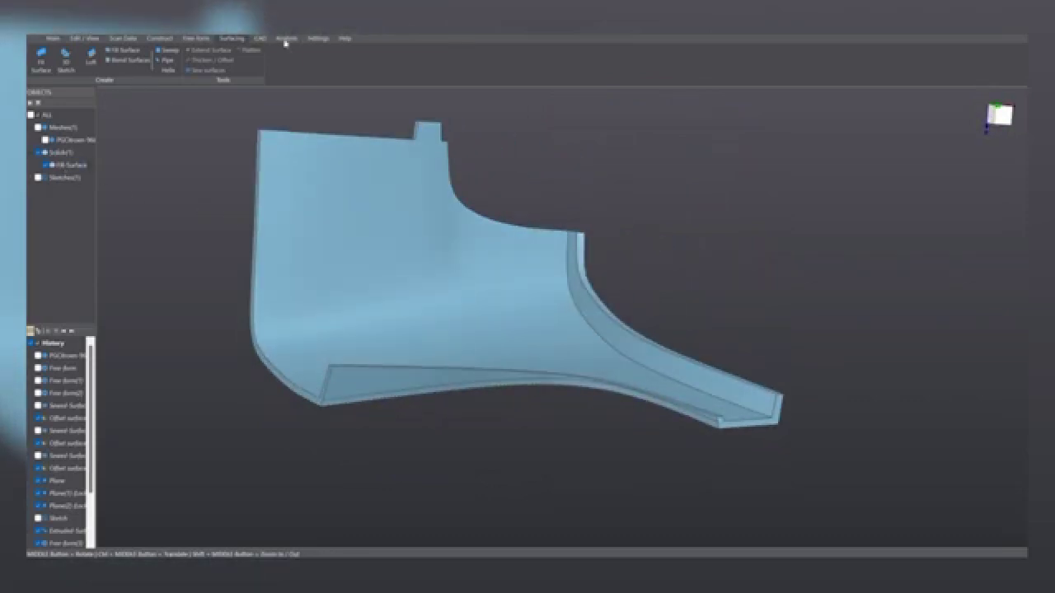
{"action": "left_click", "coordinate": [285, 41]}
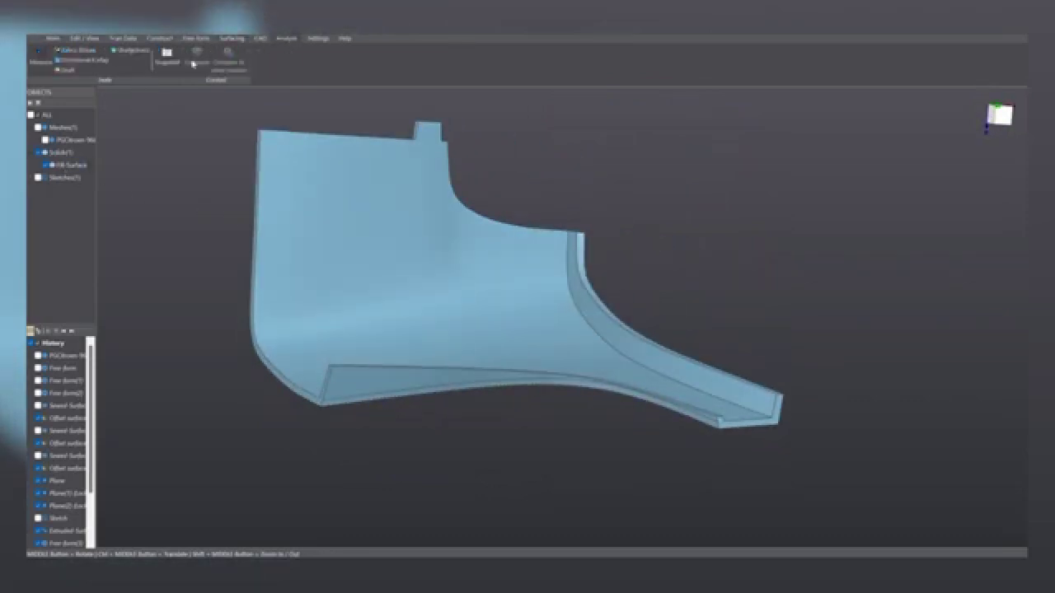
{"action": "left_click", "coordinate": [38, 128]}
{"action": "left_click", "coordinate": [197, 56]}
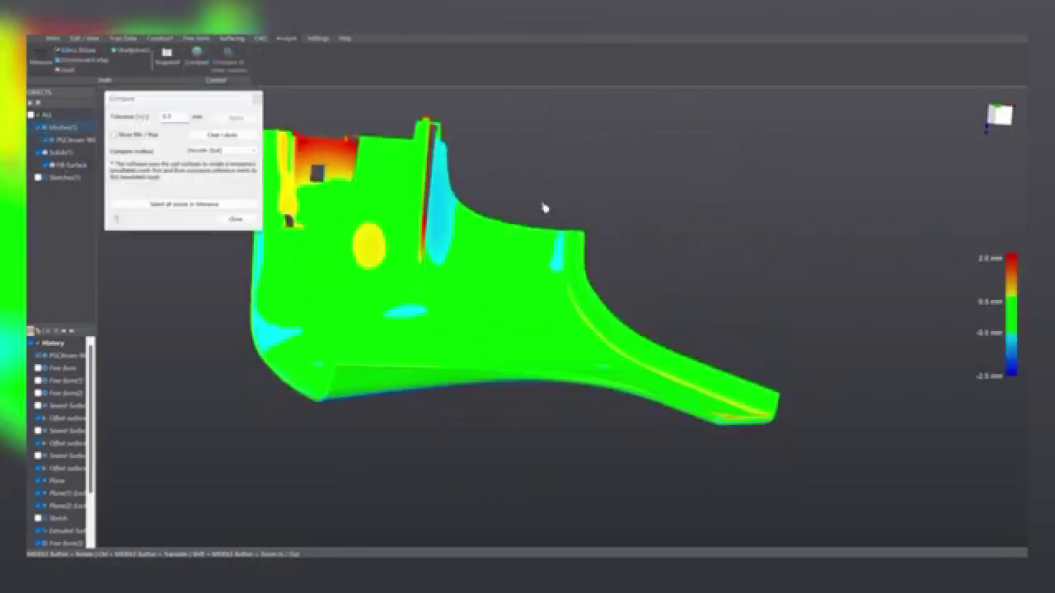
- Examine the deviation colours all around the part, close the comparison, and inspect the scanned clip and rib details over the solid
{"action": "middle_click_drag", "start_coordinate": [483, 211], "coordinate": [427, 273]}
{"action": "scroll", "coordinate": [427, 273], "scroll_direction": "down", "scroll_amount": 3}
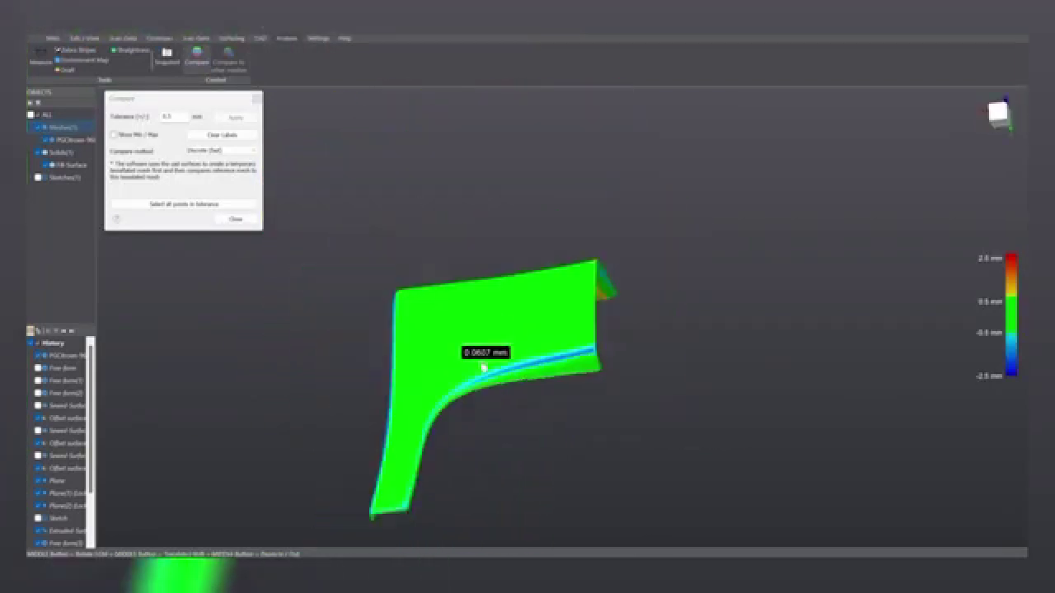
{"action": "middle_click_drag", "start_coordinate": [483, 372], "coordinate": [152, 234]}
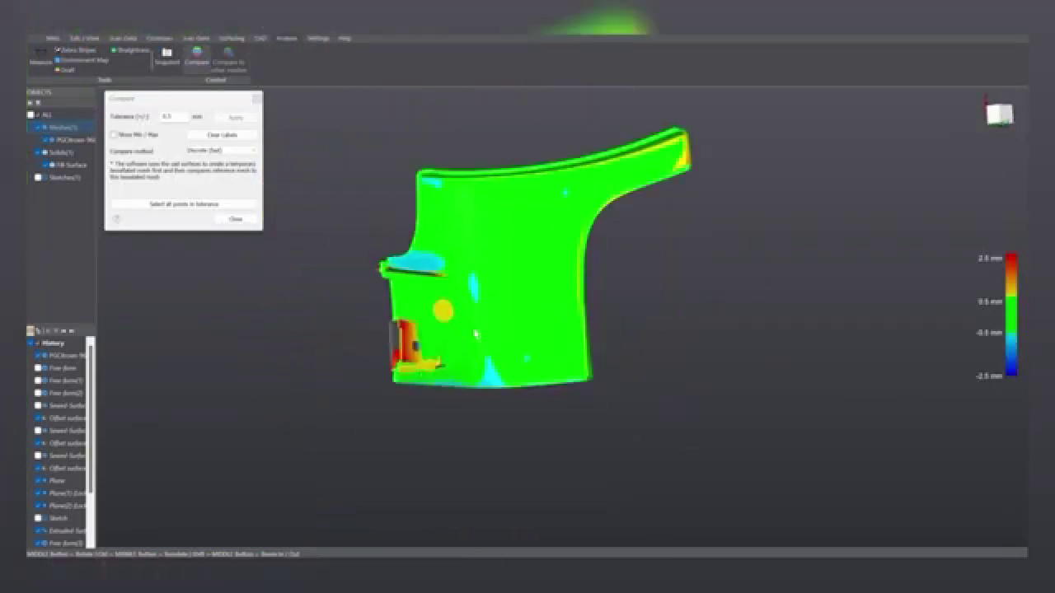
{"action": "left_click", "coordinate": [222, 220]}
{"action": "middle_click_drag", "start_coordinate": [217, 256], "coordinate": [421, 220]}
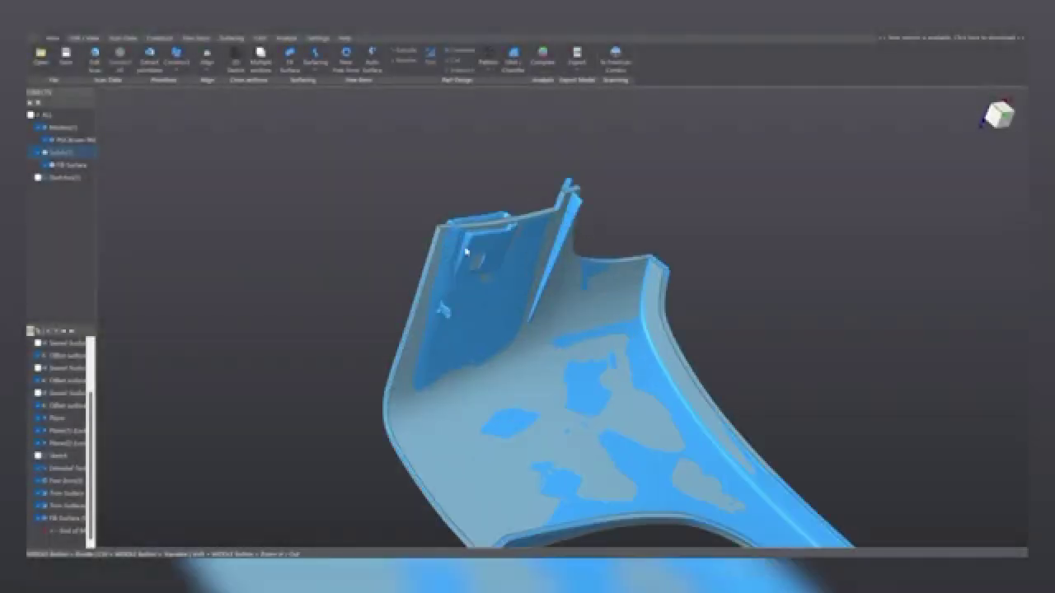
{"action": "middle_click_drag", "start_coordinate": [488, 199], "coordinate": [511, 274]}
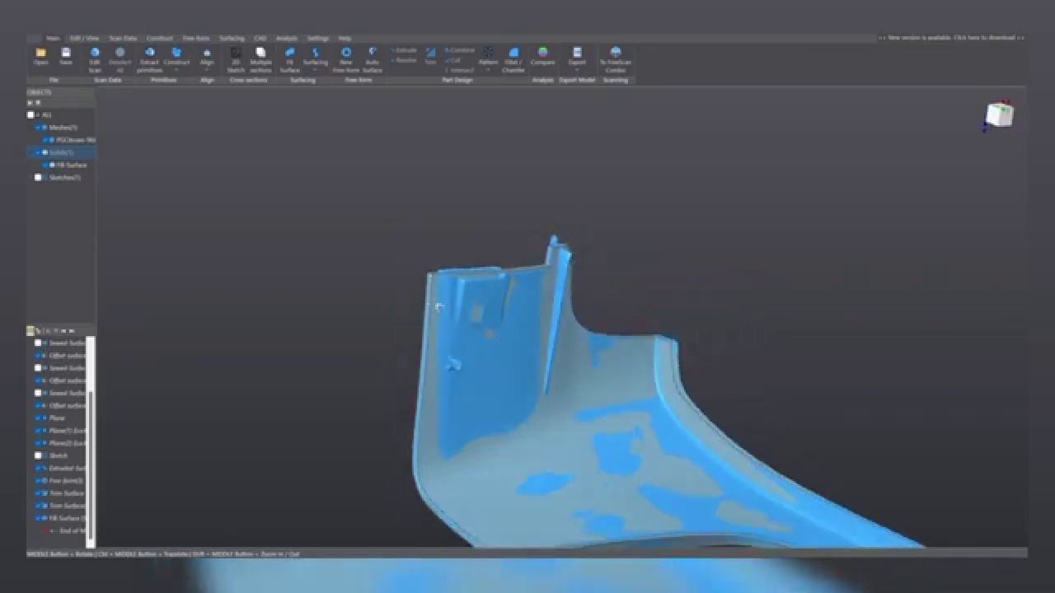
{"action": "middle_click_drag", "start_coordinate": [439, 308], "coordinate": [420, 330]}
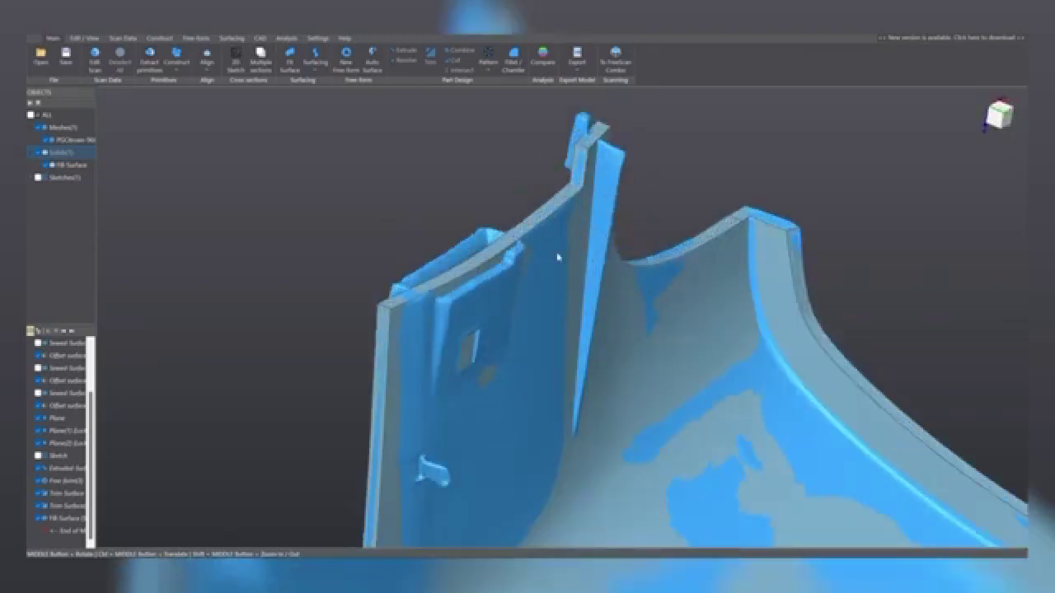
{"action": "scroll", "coordinate": [630, 341], "scroll_direction": "down", "scroll_amount": 5}
{"action": "middle_click_drag", "start_coordinate": [630, 333], "coordinate": [654, 278], "text": "ctrl"}
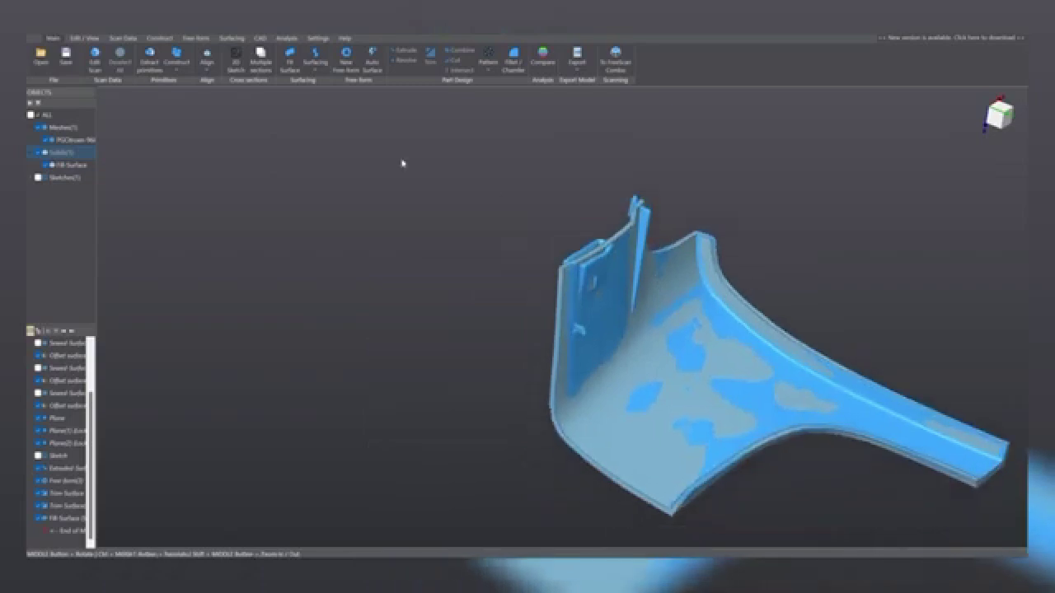
- Create a sketch for an extruded surface parallel to OYZ, with its slicing plane moved through the scanned details near the corner tab
{"action": "left_click", "coordinate": [236, 59]}
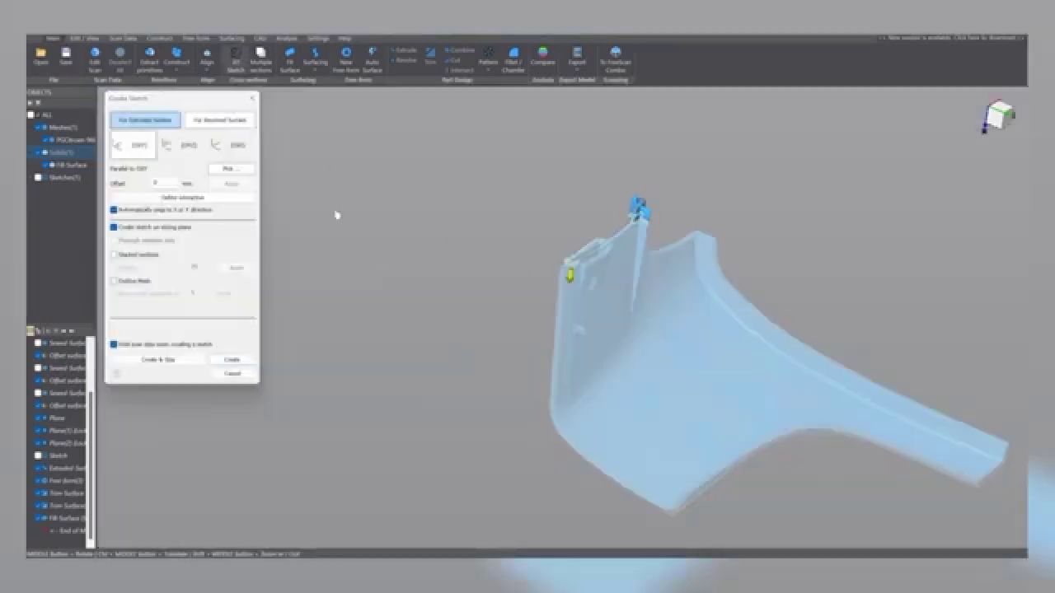
{"action": "left_click", "coordinate": [183, 144]}
{"action": "scroll", "coordinate": [654, 350], "scroll_direction": "up", "scroll_amount": 3}
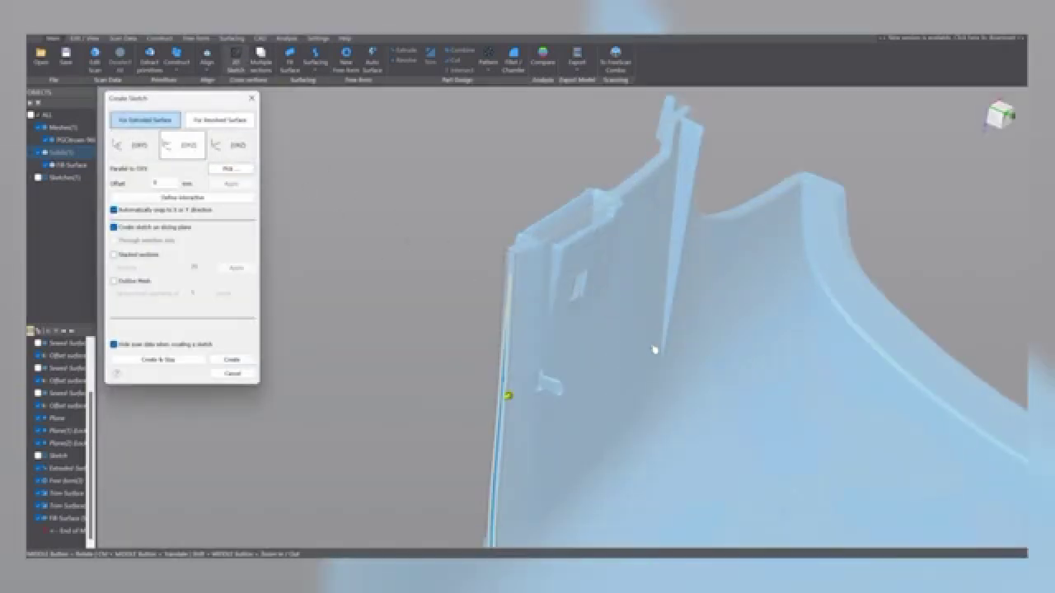
{"action": "left_click_drag", "start_coordinate": [509, 400], "coordinate": [621, 336]}
{"action": "middle_click_drag", "start_coordinate": [622, 337], "coordinate": [530, 342]}
{"action": "scroll", "coordinate": [568, 216], "scroll_direction": "up", "scroll_amount": 2}
{"action": "middle_click_drag", "start_coordinate": [567, 216], "coordinate": [661, 174]}
{"action": "mouse_move", "coordinate": [599, 198]}
{"action": "middle_mouse_down"}
{"action": "mouse_move", "coordinate": [551, 308]}
{"action": "mouse_move", "coordinate": [503, 355]}
{"action": "middle_mouse_up"}
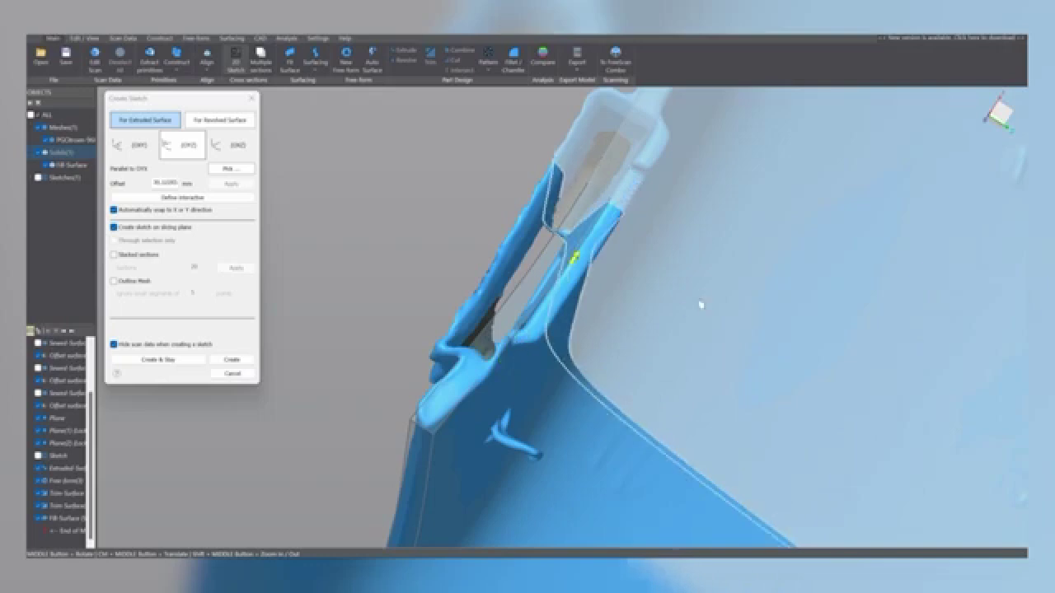
{"action": "middle_click_drag", "start_coordinate": [701, 305], "coordinate": [350, 216]}
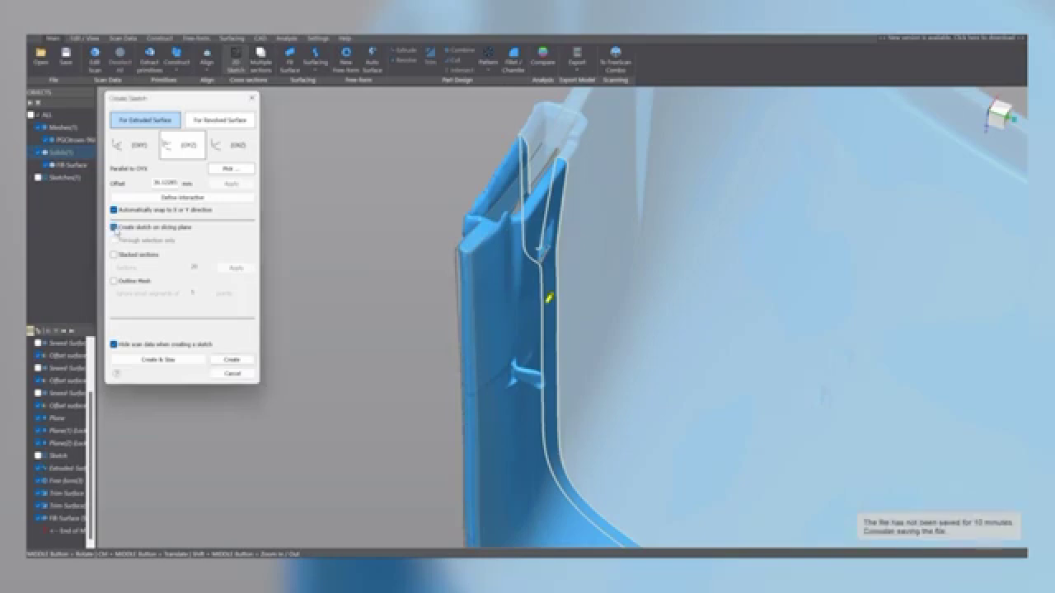
{"action": "left_click", "coordinate": [232, 360]}
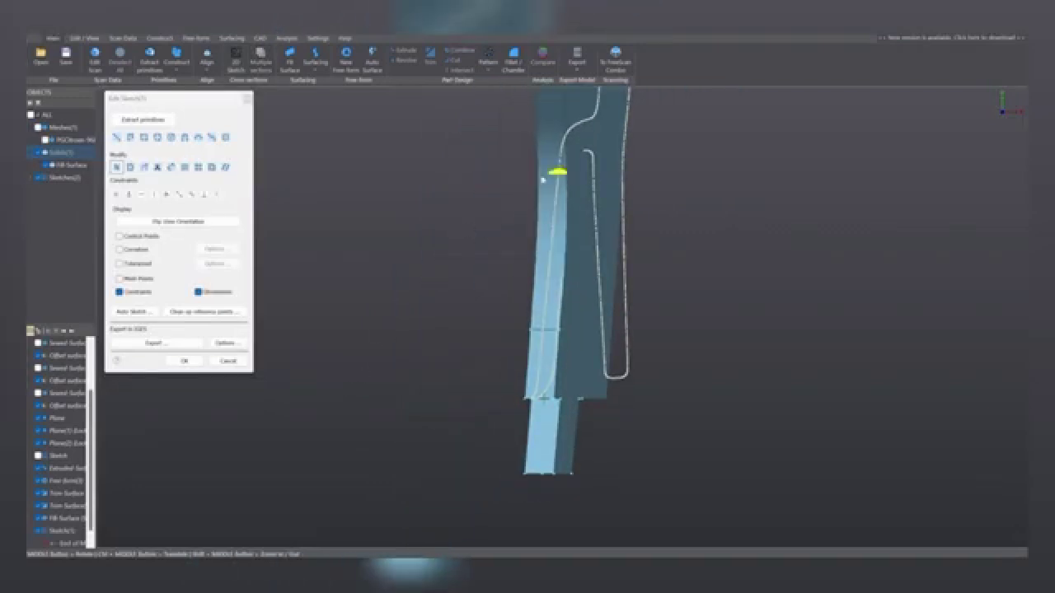
- Fit straight lines to the long inner and outer sides of the scan section, extending them past its lower end
{"action": "mouse_move", "coordinate": [543, 180]}
{"action": "left_mouse_down"}
{"action": "mouse_move", "coordinate": [475, 349]}
{"action": "mouse_move", "coordinate": [544, 380]}
{"action": "left_mouse_up"}
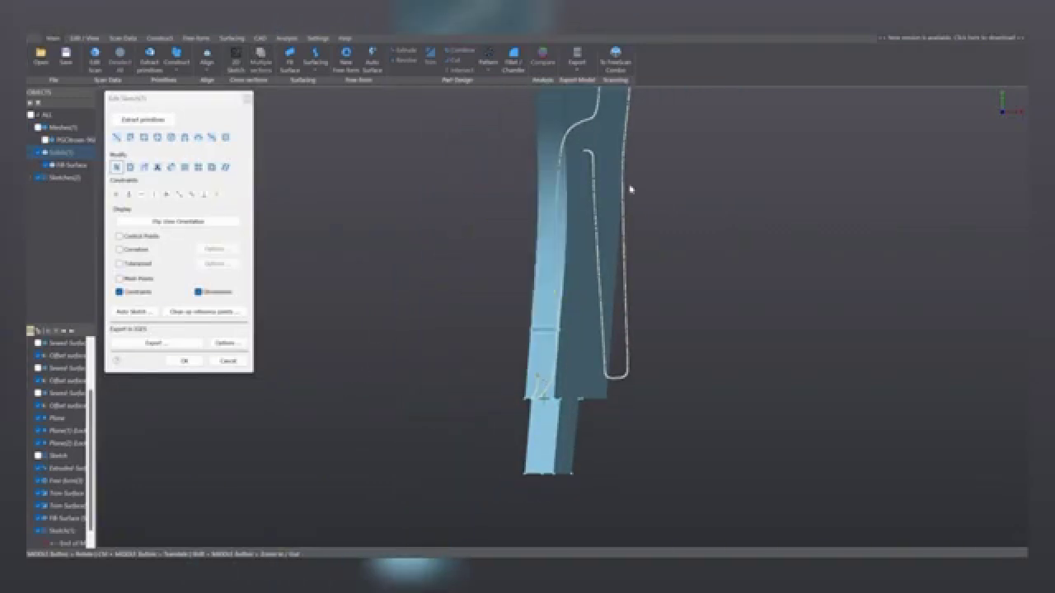
{"action": "mouse_move", "coordinate": [618, 175]}
{"action": "left_mouse_down"}
{"action": "mouse_move", "coordinate": [648, 330]}
{"action": "mouse_move", "coordinate": [635, 363]}
{"action": "mouse_move", "coordinate": [622, 353]}
{"action": "mouse_move", "coordinate": [627, 427]}
{"action": "left_mouse_up"}
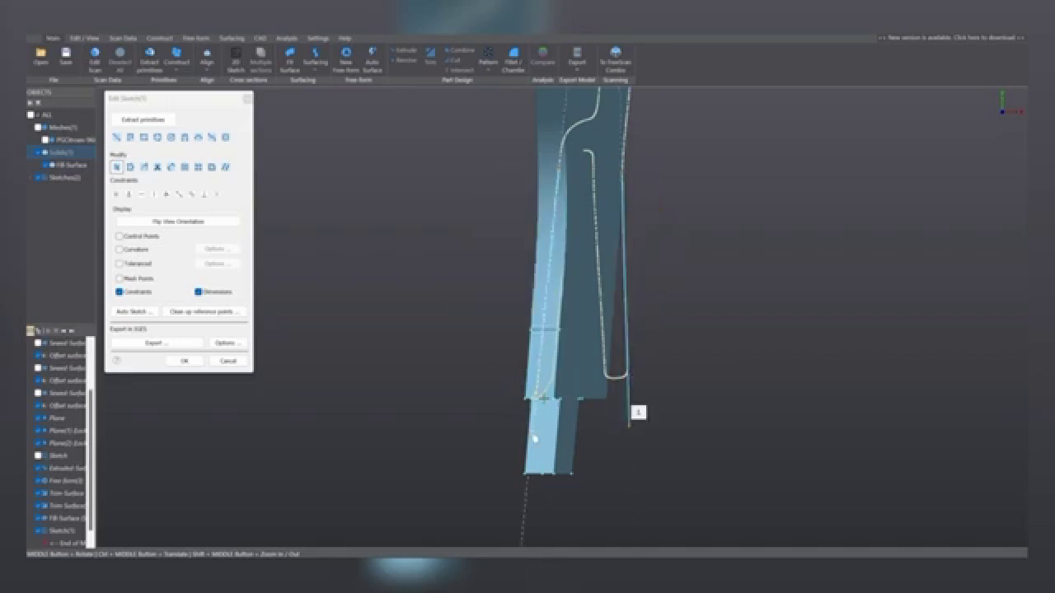
{"action": "left_click", "coordinate": [535, 443]}
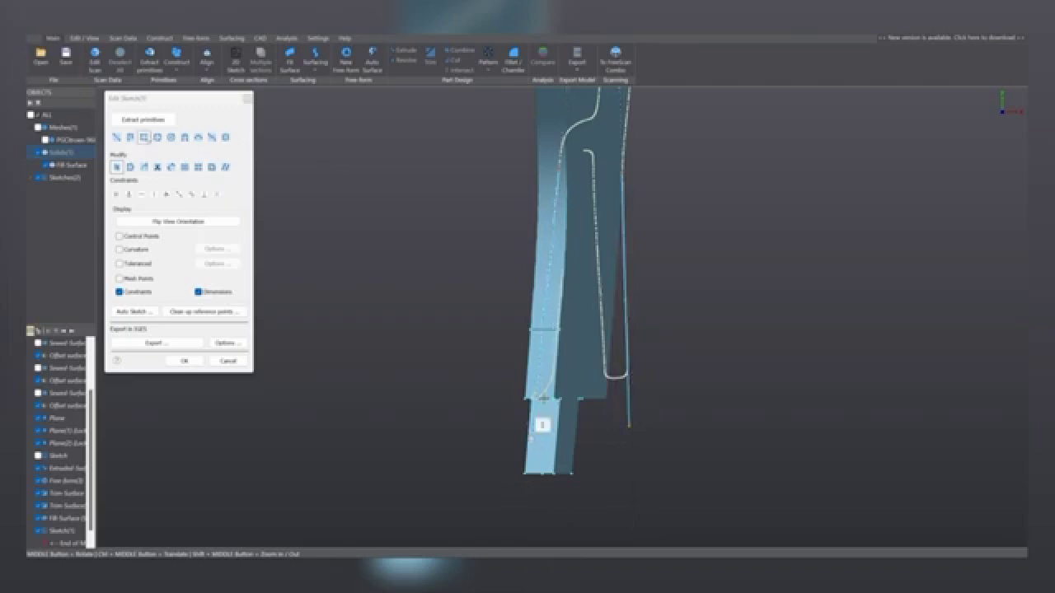
- Draw a nearly horizontal line about 13.5 mm long from the solid's step across the outer line, and adjust the inner line's end to it
{"action": "left_click", "coordinate": [546, 397]}
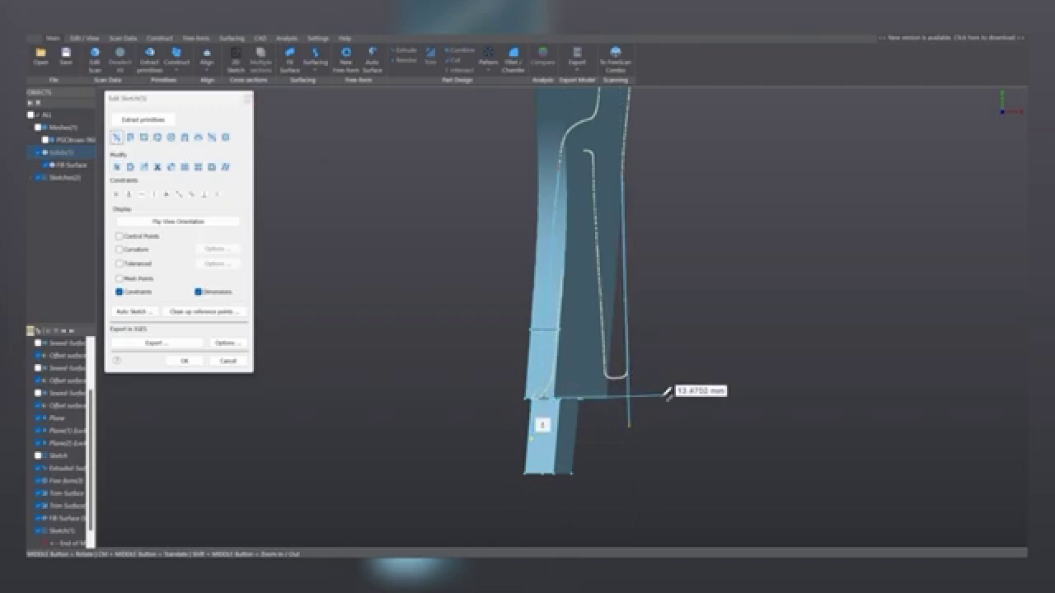
{"action": "scroll", "coordinate": [558, 404], "scroll_direction": "up", "scroll_amount": 3}
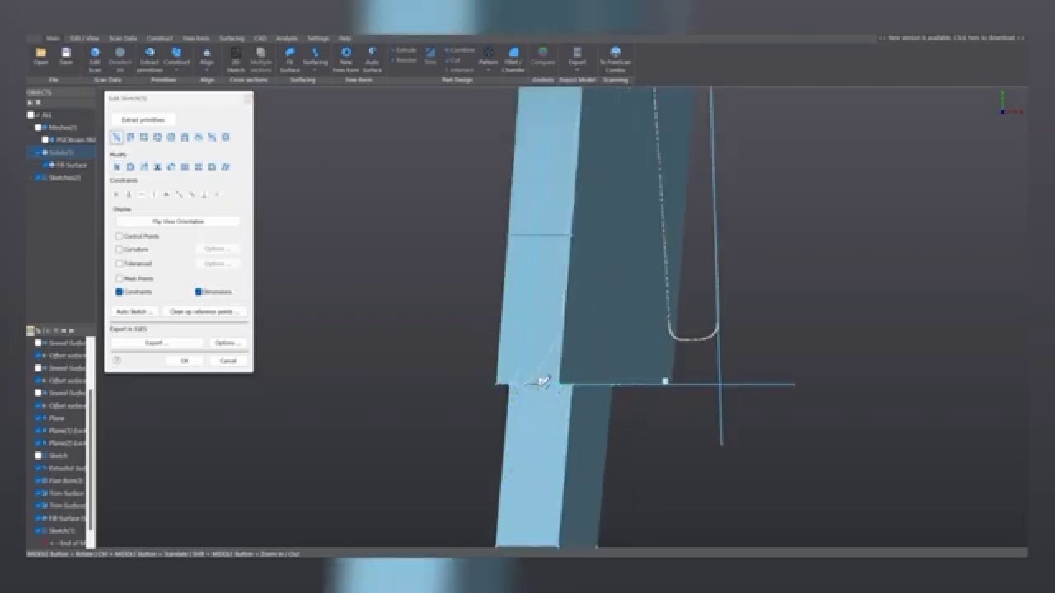
{"action": "left_click", "coordinate": [543, 382]}
{"action": "mouse_move", "coordinate": [527, 478]}
{"action": "left_mouse_down"}
{"action": "mouse_move", "coordinate": [457, 382]}
{"action": "mouse_move", "coordinate": [492, 359]}
{"action": "left_mouse_up"}
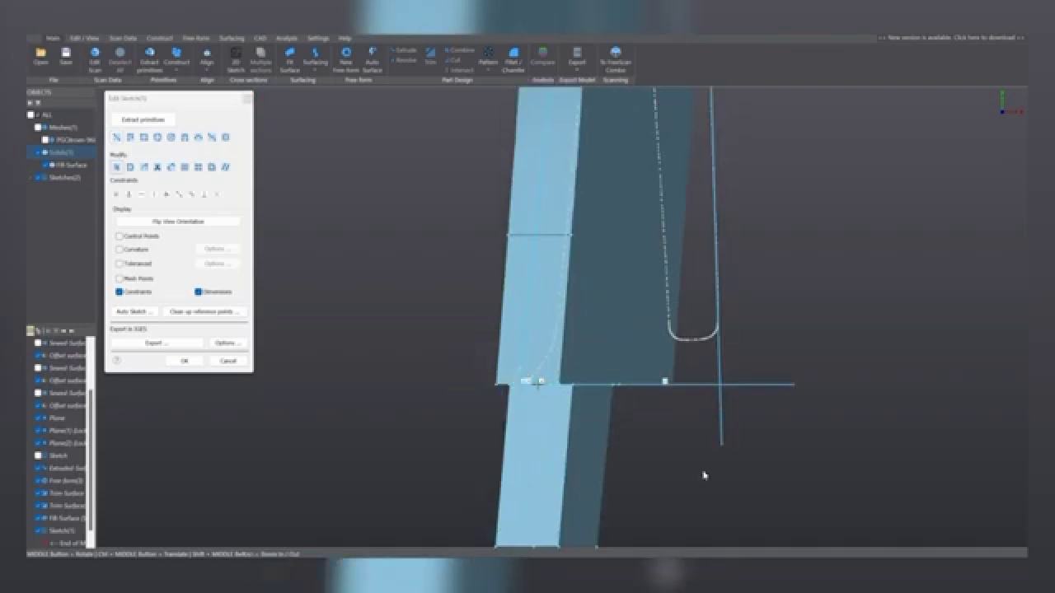
- Join the outer line and the horizontal line at their corner, and continue the inner line with an arc and line along the scan's upper bend
{"action": "mouse_move", "coordinate": [702, 472]}
{"action": "left_mouse_down"}
{"action": "mouse_move", "coordinate": [862, 318]}
{"action": "mouse_move", "coordinate": [832, 422]}
{"action": "left_mouse_up"}
{"action": "scroll", "coordinate": [755, 407], "scroll_direction": "down", "scroll_amount": 5}
{"action": "scroll", "coordinate": [754, 371], "scroll_direction": "down", "scroll_amount": 3}
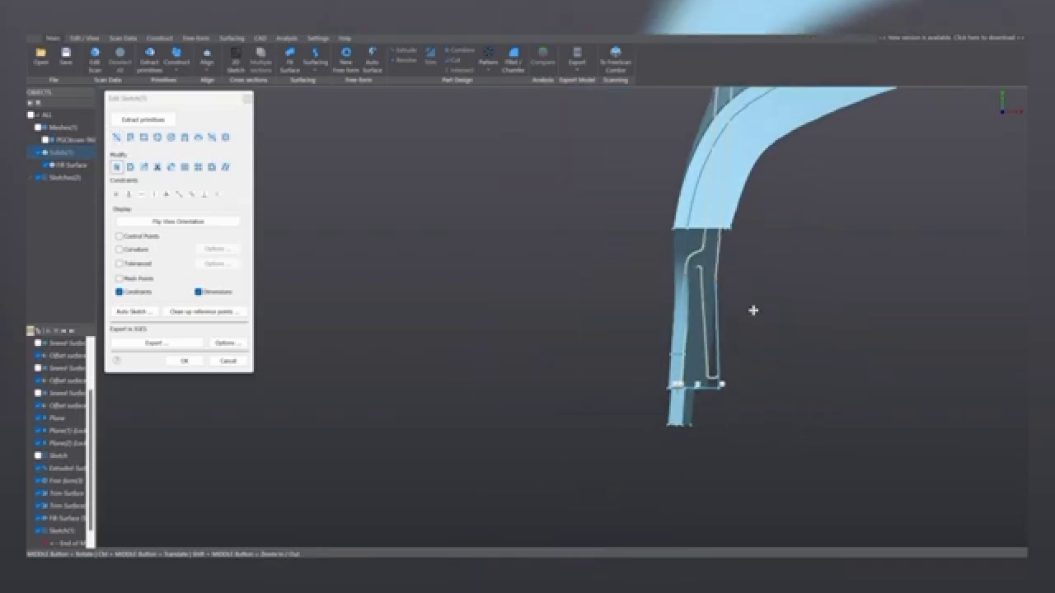
{"action": "scroll", "coordinate": [734, 268], "scroll_direction": "up", "scroll_amount": 4}
{"action": "middle_click_drag", "start_coordinate": [714, 276], "coordinate": [723, 337], "text": "ctrl"}
{"action": "scroll", "coordinate": [664, 294], "scroll_direction": "up", "scroll_amount": 4}
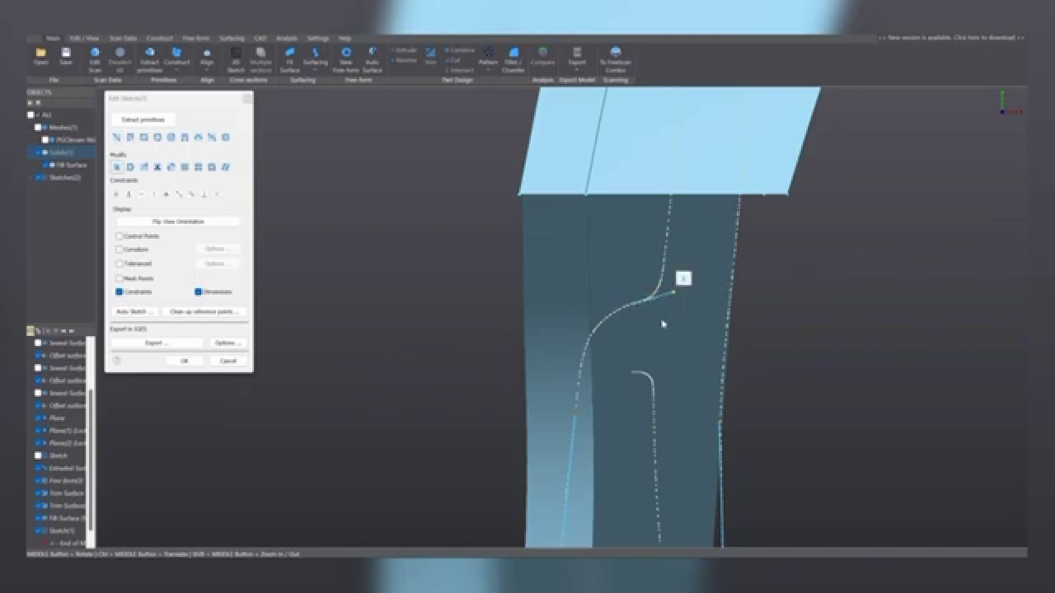
{"action": "mouse_move", "coordinate": [641, 313]}
{"action": "left_mouse_down"}
{"action": "mouse_move", "coordinate": [501, 370]}
{"action": "mouse_move", "coordinate": [598, 430]}
{"action": "mouse_move", "coordinate": [614, 250]}
{"action": "mouse_move", "coordinate": [649, 234]}
{"action": "left_mouse_up"}
{"action": "middle_click_drag", "start_coordinate": [719, 454], "coordinate": [679, 399], "text": "ctrl"}
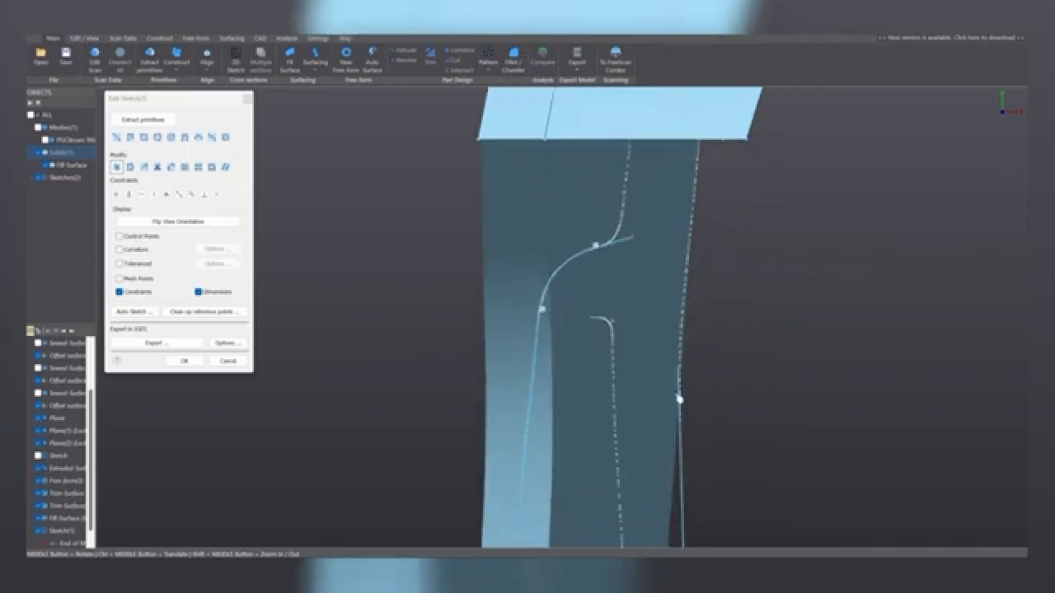
- Extend the outer line above the solid's upper step, close the profile with a line from the bend's end, and finish the sketch
{"action": "mouse_move", "coordinate": [681, 372]}
{"action": "left_mouse_down"}
{"action": "mouse_move", "coordinate": [687, 276]}
{"action": "mouse_move", "coordinate": [674, 107]}
{"action": "left_mouse_up"}
{"action": "middle_click_drag", "start_coordinate": [414, 114], "coordinate": [390, 228], "text": "ctrl"}
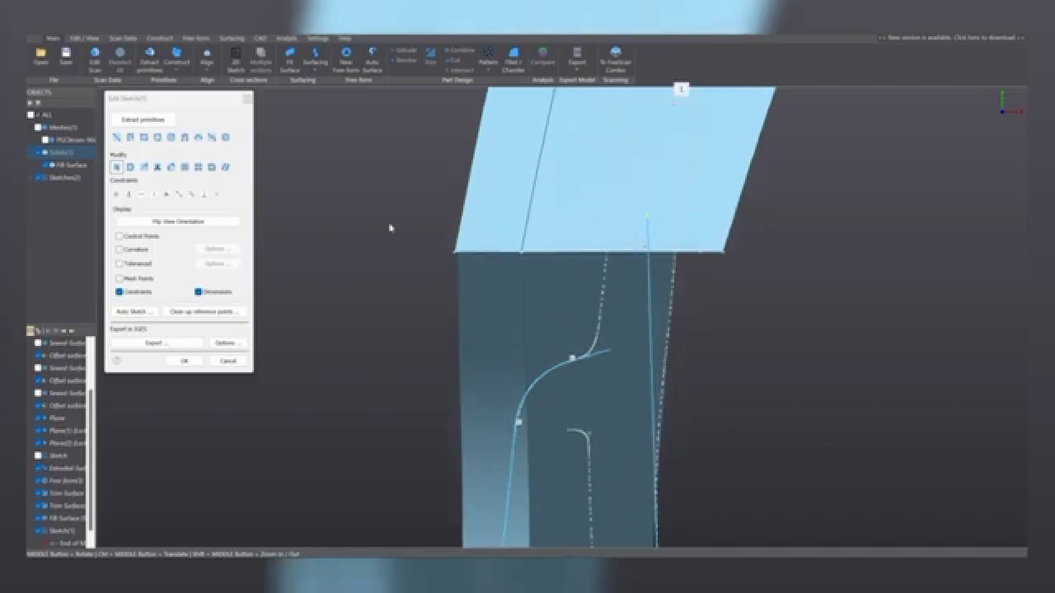
{"action": "left_click", "coordinate": [118, 139]}
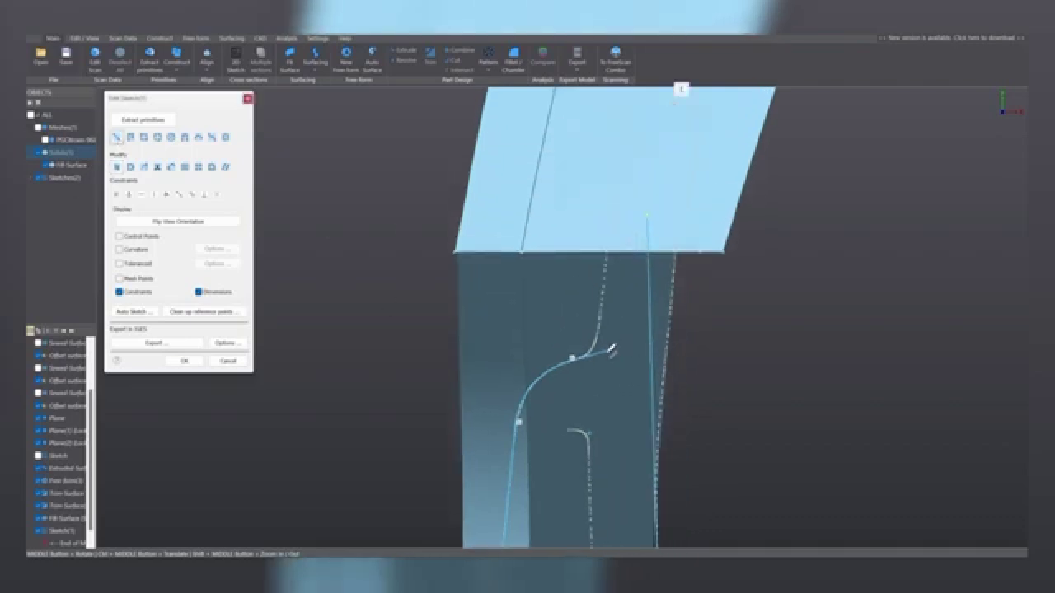
{"action": "left_click", "coordinate": [612, 349]}
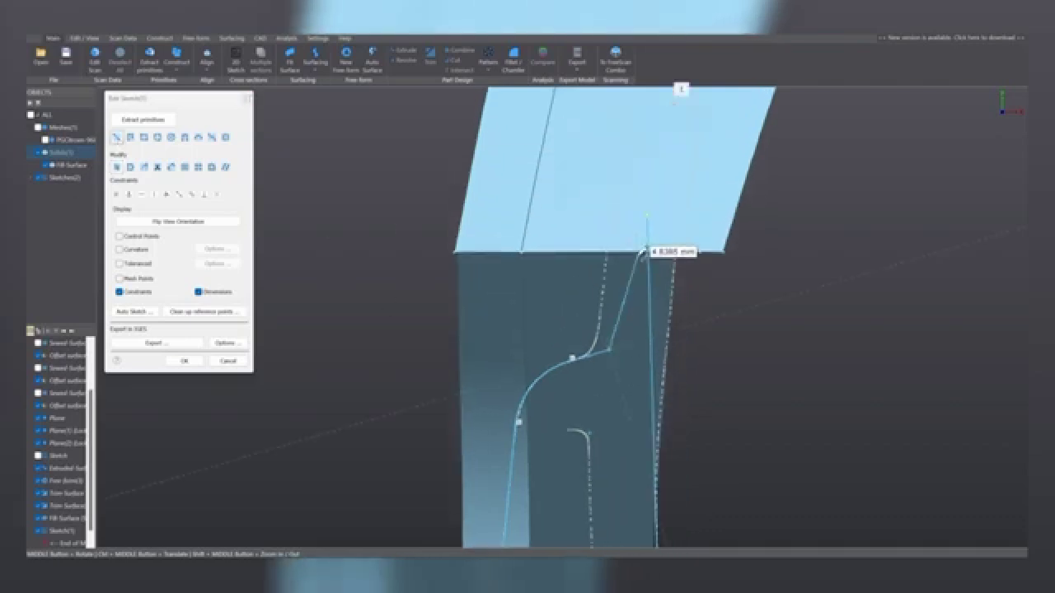
{"action": "left_click", "coordinate": [649, 213]}
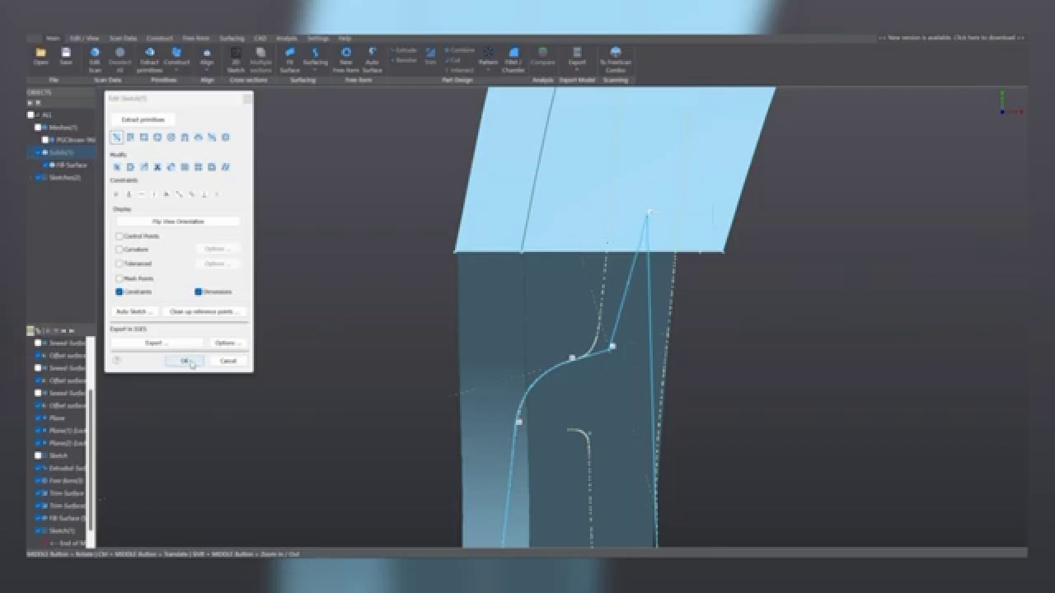
{"action": "left_click", "coordinate": [192, 364]}
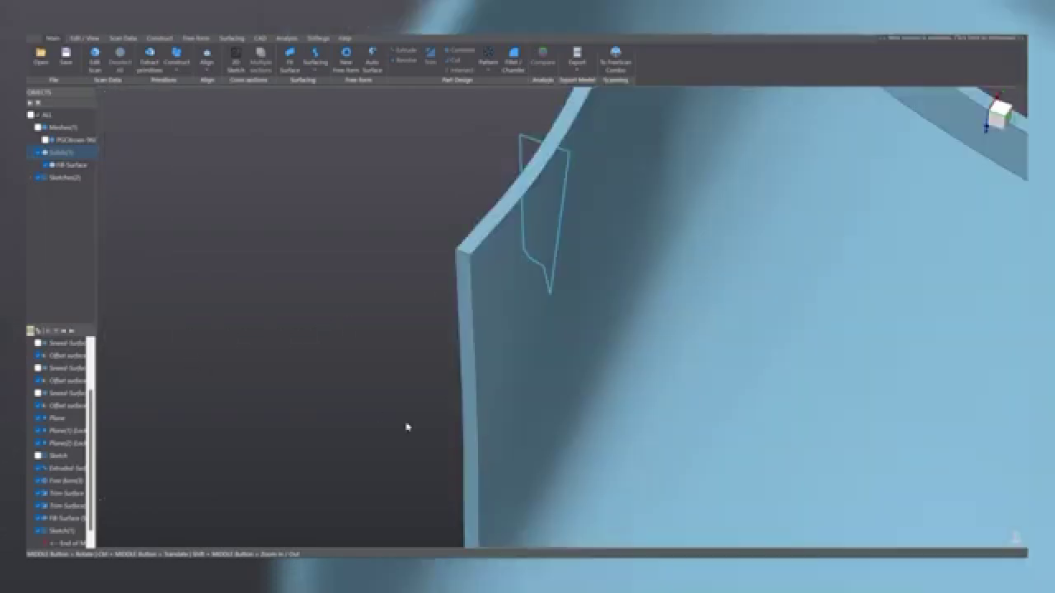
- Set up a two-sided solid extrusion of the closed profile, with the scan mesh shown, the panel solid hidden and snapping at 0.5 mm
{"action": "mouse_move", "coordinate": [726, 368]}
{"action": "middle_mouse_down"}
{"action": "mouse_move", "coordinate": [701, 367]}
{"action": "mouse_move", "coordinate": [759, 428]}
{"action": "middle_mouse_up"}
{"action": "mouse_move", "coordinate": [448, 239]}
{"action": "middle_mouse_down", "text": "ctrl"}
{"action": "mouse_move", "coordinate": [533, 315]}
{"action": "mouse_move", "coordinate": [535, 303]}
{"action": "middle_mouse_up", "text": "ctrl"}
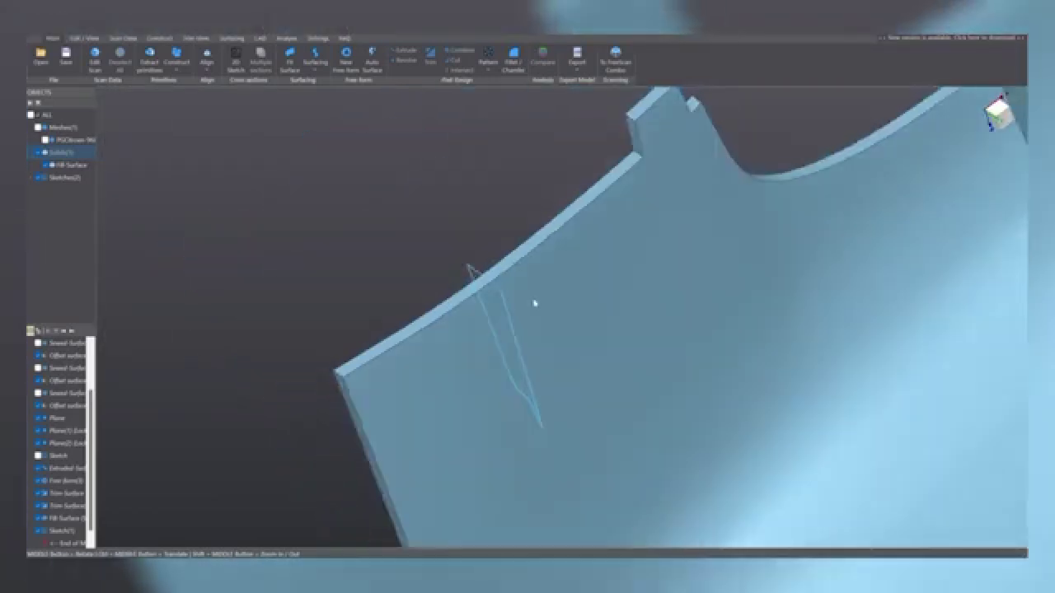
{"action": "left_click", "coordinate": [509, 308]}
{"action": "left_click", "coordinate": [522, 293]}
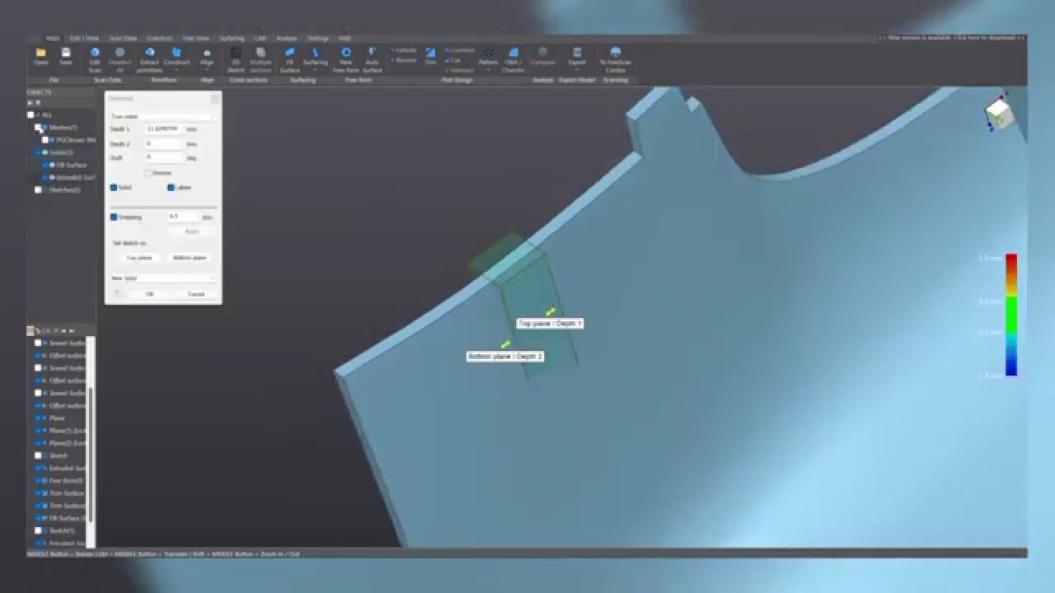
{"action": "left_click", "coordinate": [114, 217]}
{"action": "left_click", "coordinate": [38, 127]}
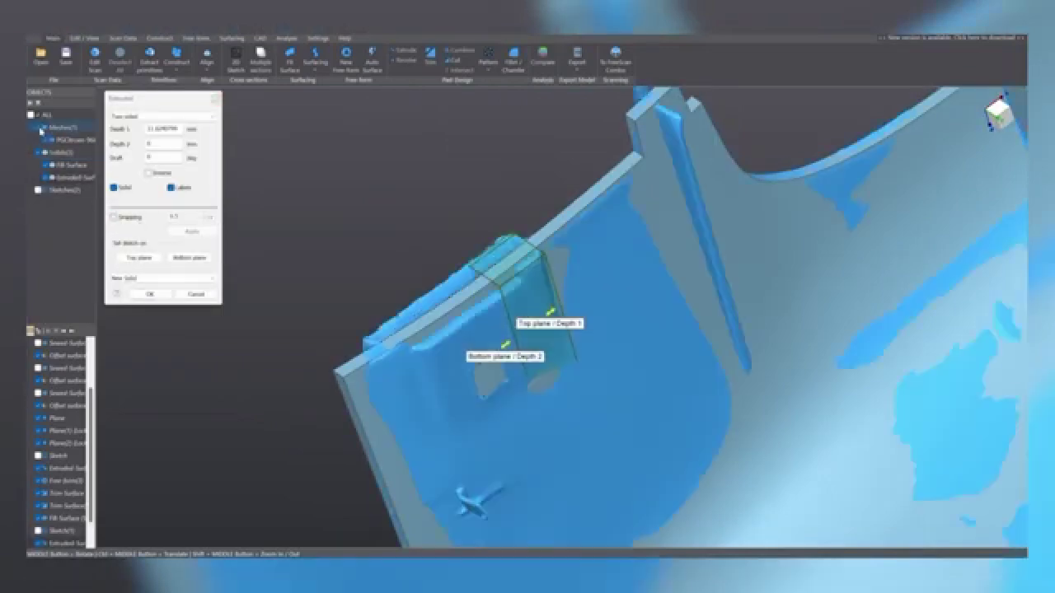
{"action": "left_click", "coordinate": [46, 168]}
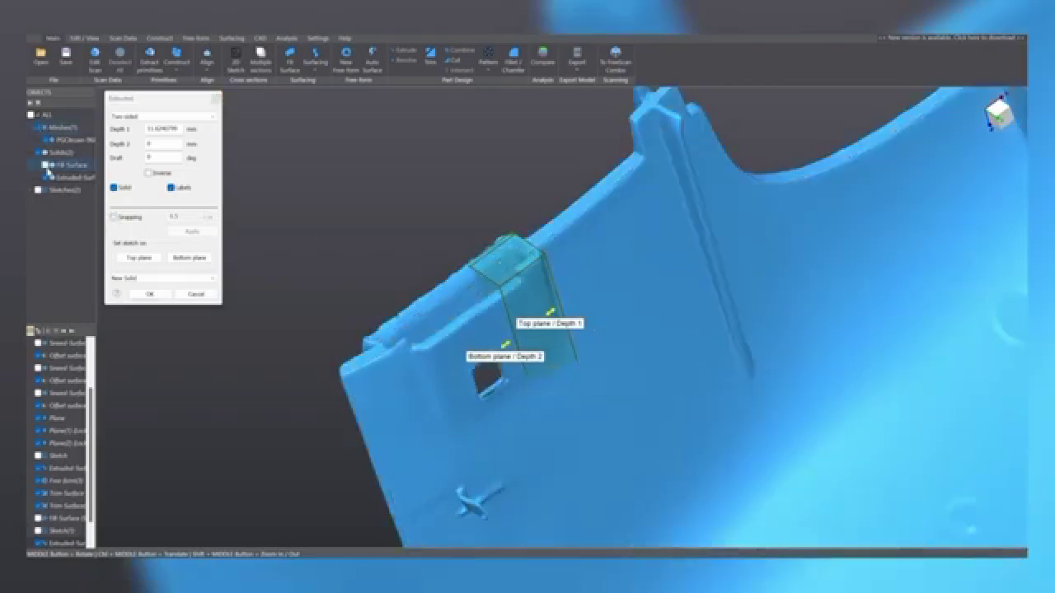
{"action": "left_click", "coordinate": [114, 218]}
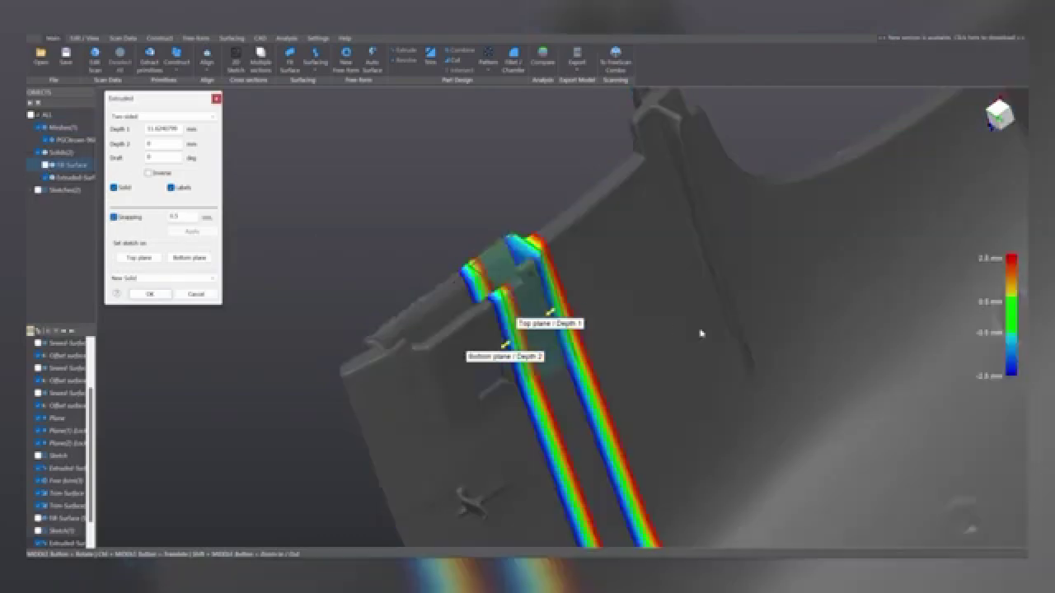
- Fit the extrusion's two end planes to the scanned recess, with Depth 1 at about 11.4 mm, and create it as a new solid
{"action": "middle_click_drag", "start_coordinate": [700, 335], "coordinate": [456, 226]}
{"action": "scroll", "coordinate": [455, 226], "scroll_direction": "up", "scroll_amount": 3}
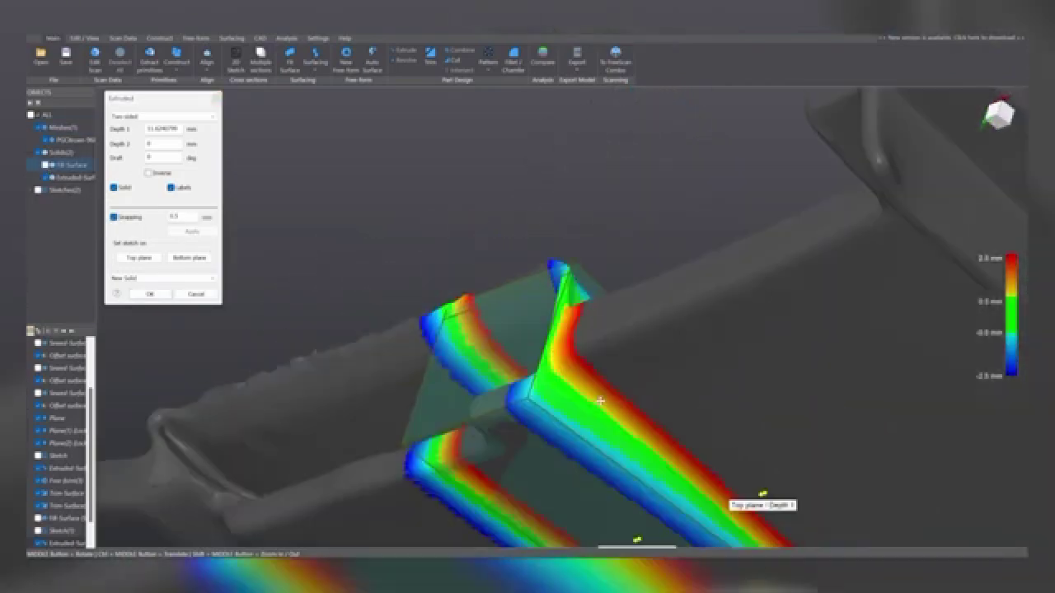
{"action": "middle_click_drag", "start_coordinate": [598, 401], "coordinate": [665, 220], "text": "ctrl"}
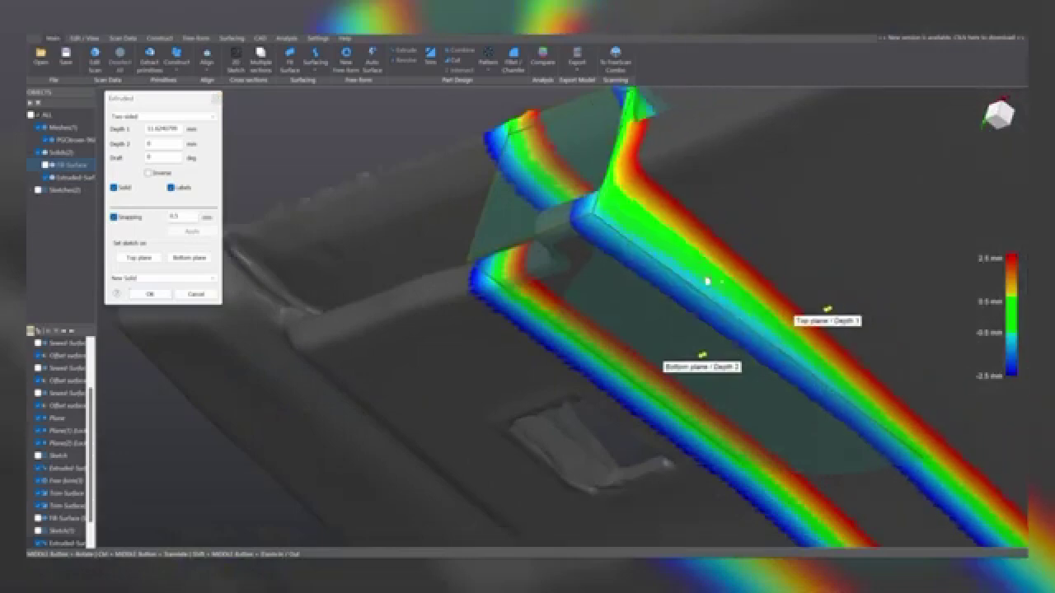
{"action": "middle_click_drag", "start_coordinate": [627, 278], "coordinate": [715, 308]}
{"action": "left_click_drag", "start_coordinate": [664, 293], "coordinate": [523, 319]}
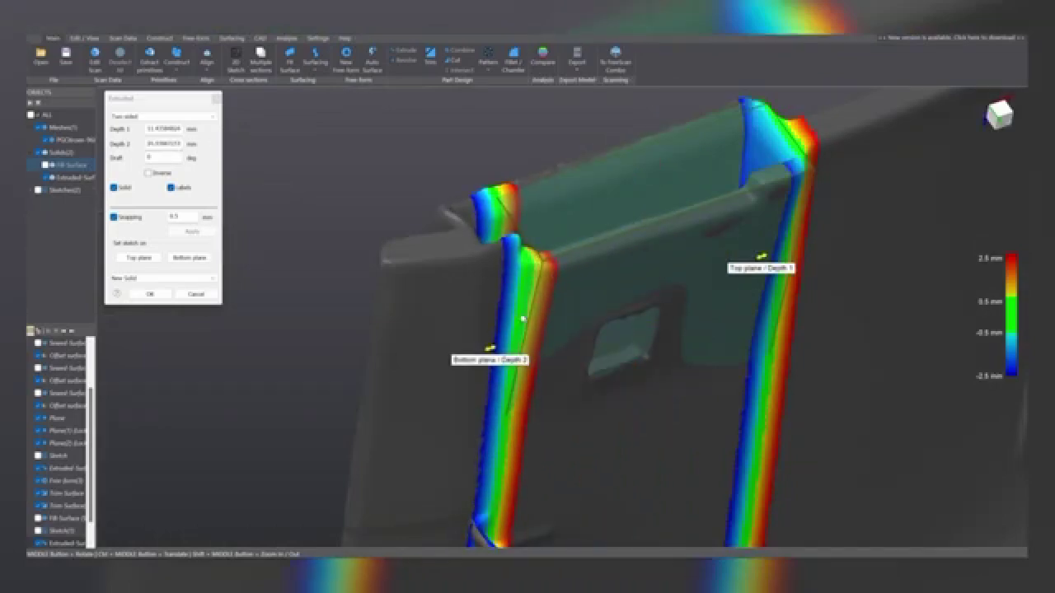
{"action": "middle_click_drag", "start_coordinate": [523, 319], "coordinate": [495, 340]}
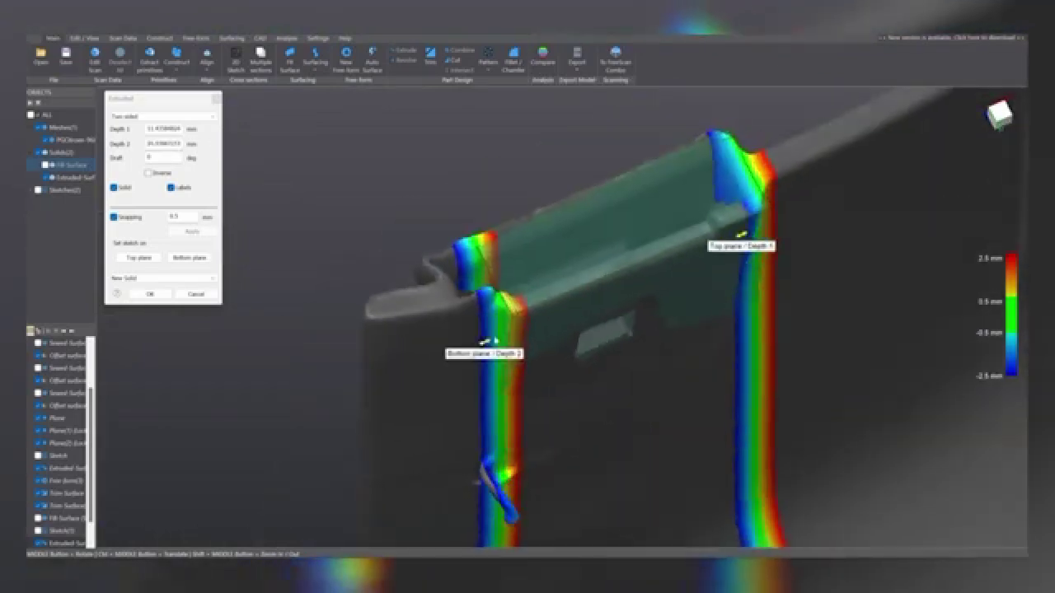
{"action": "left_click", "coordinate": [150, 294]}
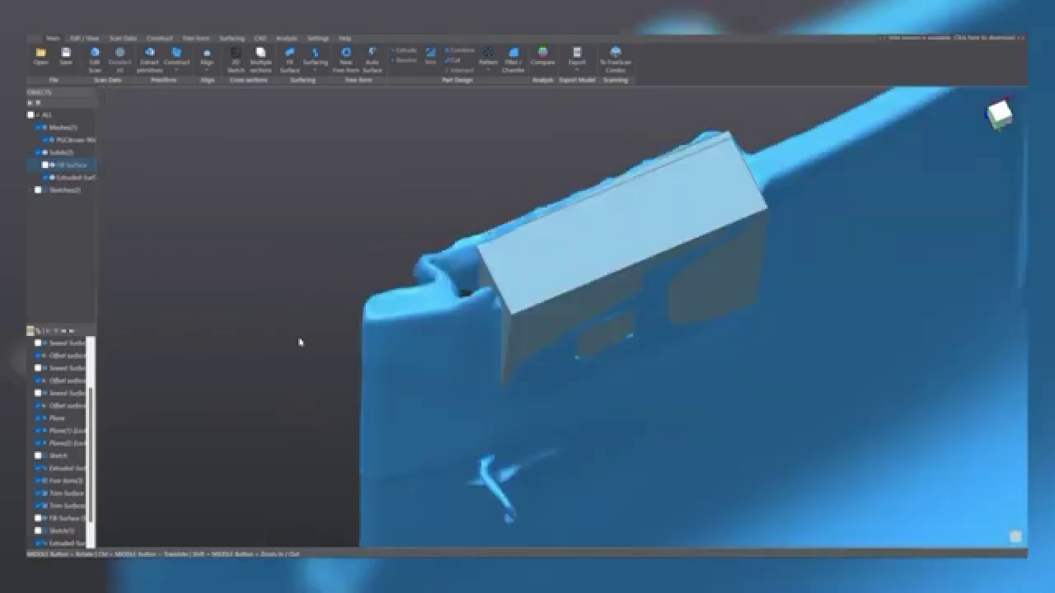
- Hide the extruded block and examine the scanned recess and its openings from different sides
{"action": "middle_click_drag", "start_coordinate": [299, 342], "coordinate": [106, 147]}
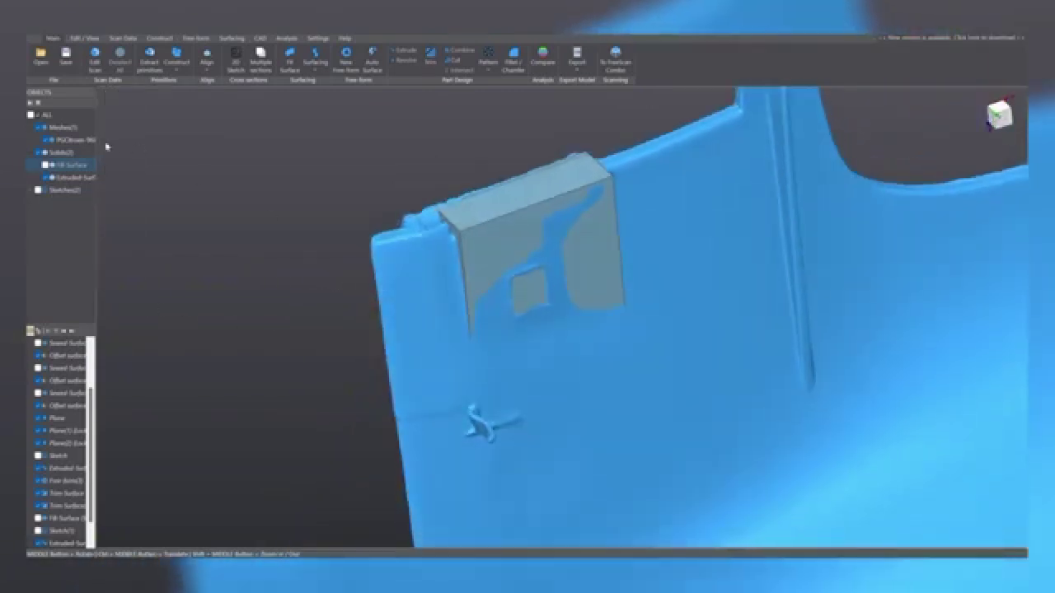
{"action": "left_click", "coordinate": [44, 178]}
{"action": "middle_click_drag", "start_coordinate": [330, 445], "coordinate": [526, 159]}
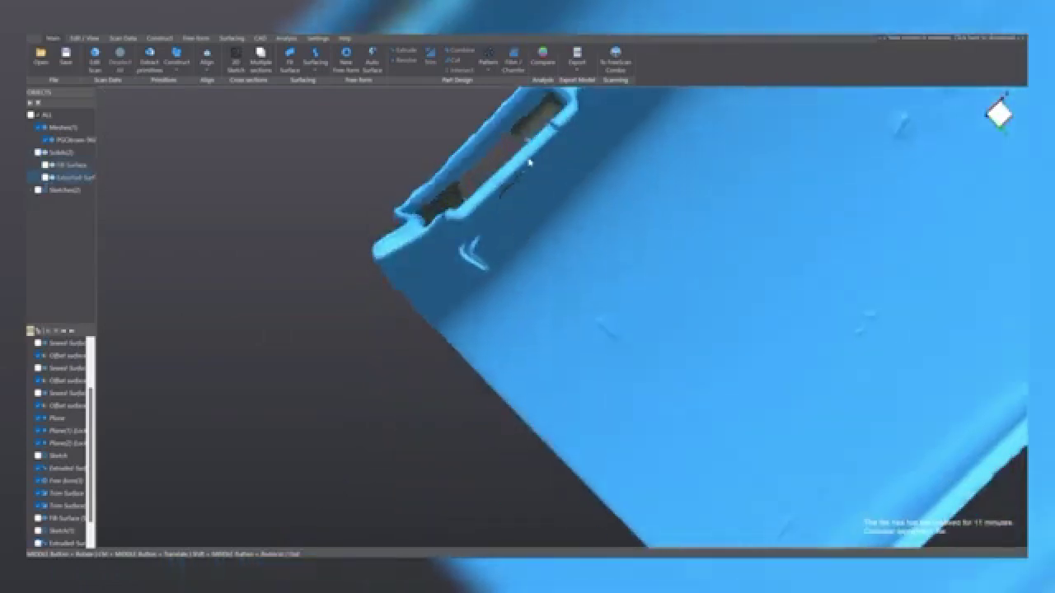
{"action": "middle_click_drag", "start_coordinate": [546, 220], "coordinate": [330, 278]}
- Create a sketch for an extruded surface parallel to OYZ, sliced through the scanned recess at an offset of about 35.5 mm
{"action": "left_click", "coordinate": [236, 64]}
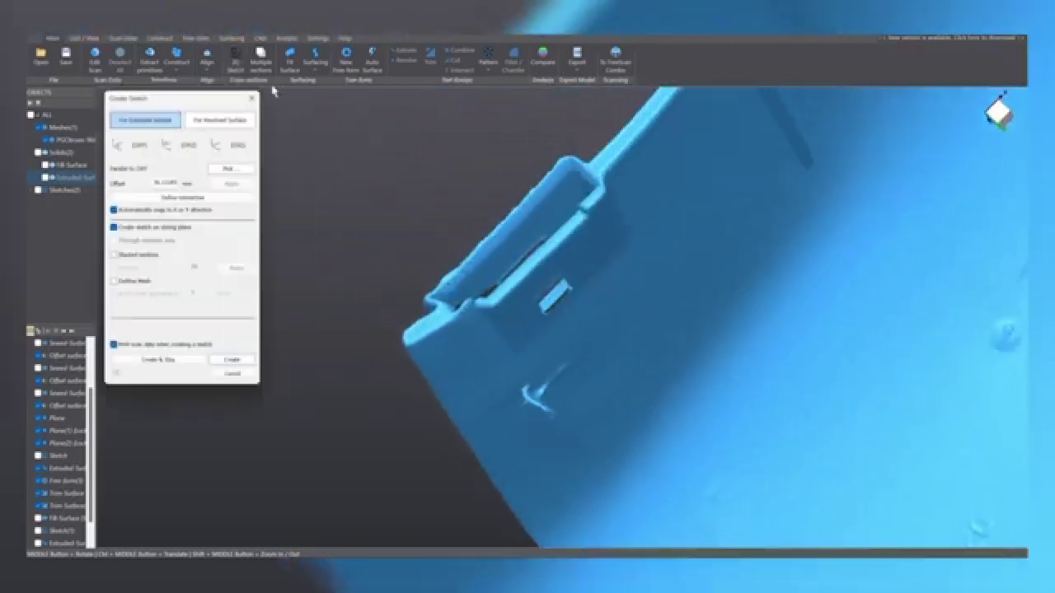
{"action": "left_click", "coordinate": [180, 148]}
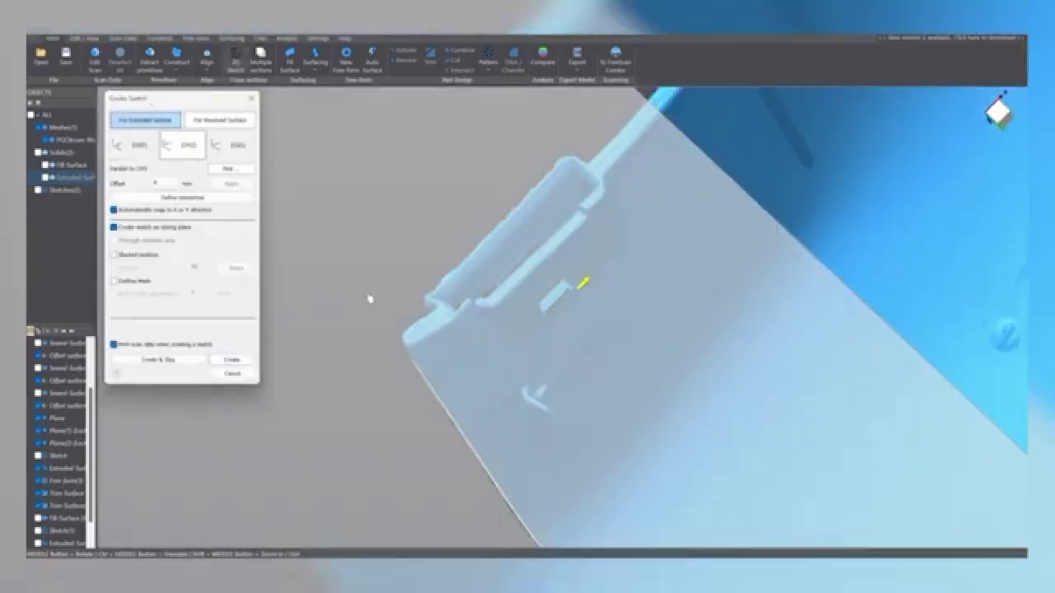
{"action": "left_click_drag", "start_coordinate": [579, 288], "coordinate": [717, 165]}
{"action": "middle_click_drag", "start_coordinate": [595, 306], "coordinate": [558, 346]}
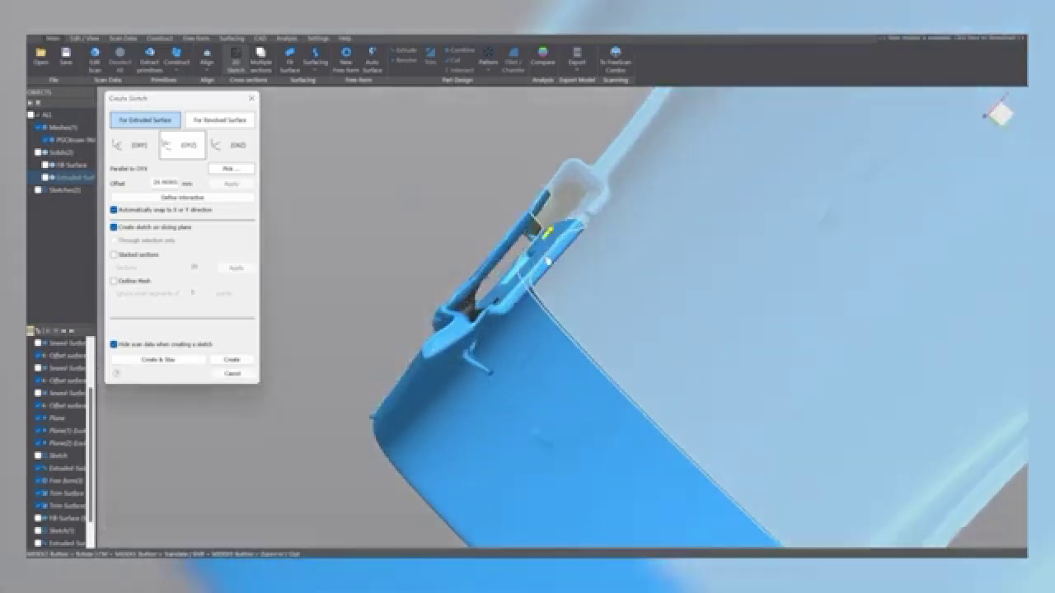
{"action": "middle_click_drag", "start_coordinate": [546, 259], "coordinate": [533, 280]}
{"action": "scroll", "coordinate": [532, 282], "scroll_direction": "up", "scroll_amount": 3}
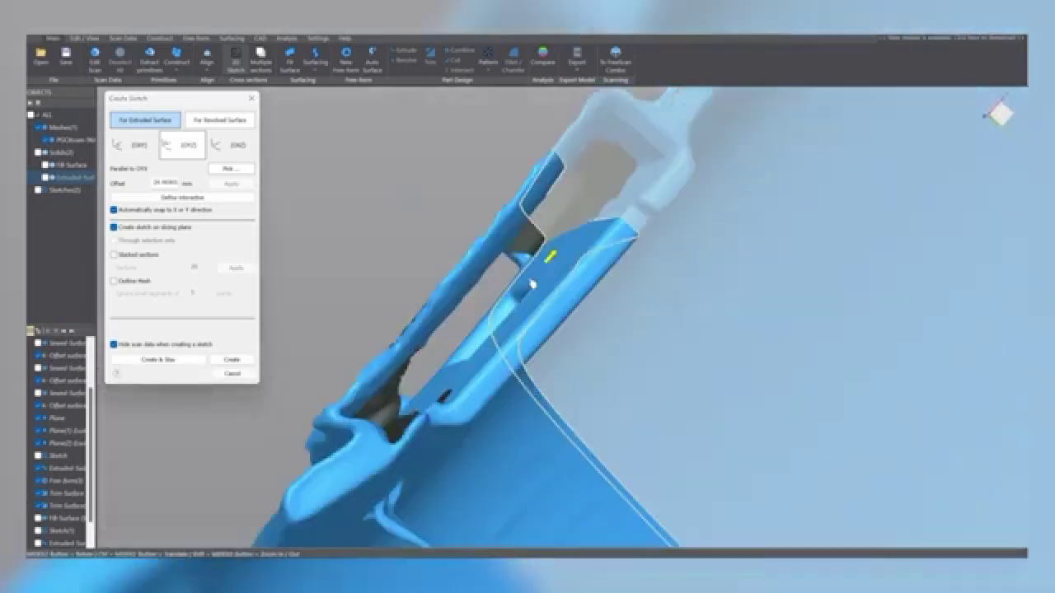
{"action": "left_click_drag", "start_coordinate": [550, 260], "coordinate": [522, 286]}
{"action": "middle_click_drag", "start_coordinate": [623, 300], "coordinate": [556, 320]}
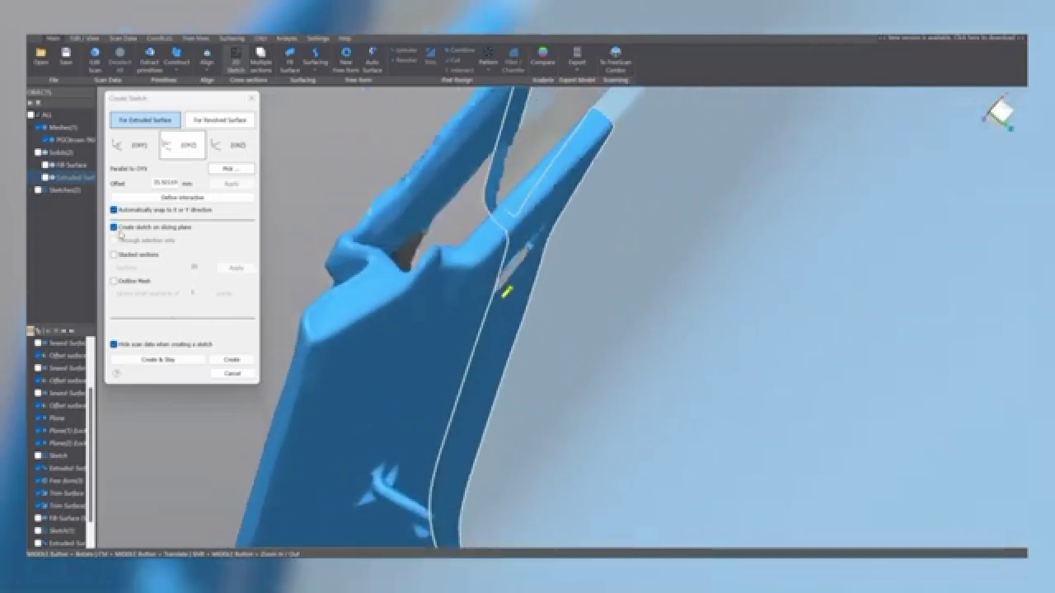
{"action": "left_click", "coordinate": [231, 364]}
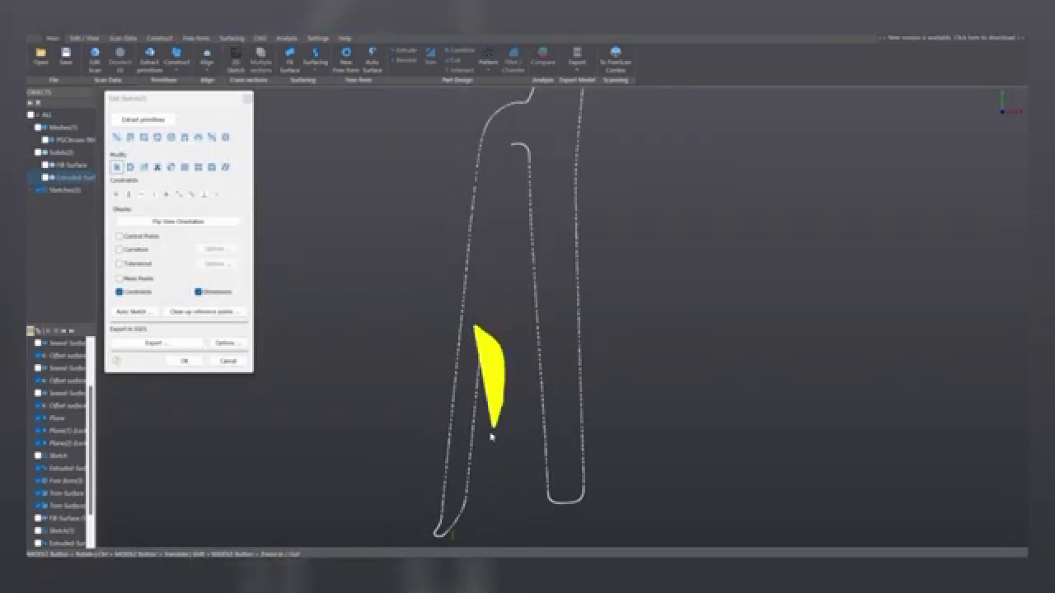
- Fit straight lines to the two facing inner sides of the scan section, and draw a horizontal line at the cavity's upper end
{"action": "left_click", "coordinate": [474, 429]}
{"action": "mouse_move", "coordinate": [528, 183]}
{"action": "left_mouse_down"}
{"action": "mouse_move", "coordinate": [489, 313]}
{"action": "mouse_move", "coordinate": [536, 447]}
{"action": "mouse_move", "coordinate": [551, 452]}
{"action": "left_mouse_up"}
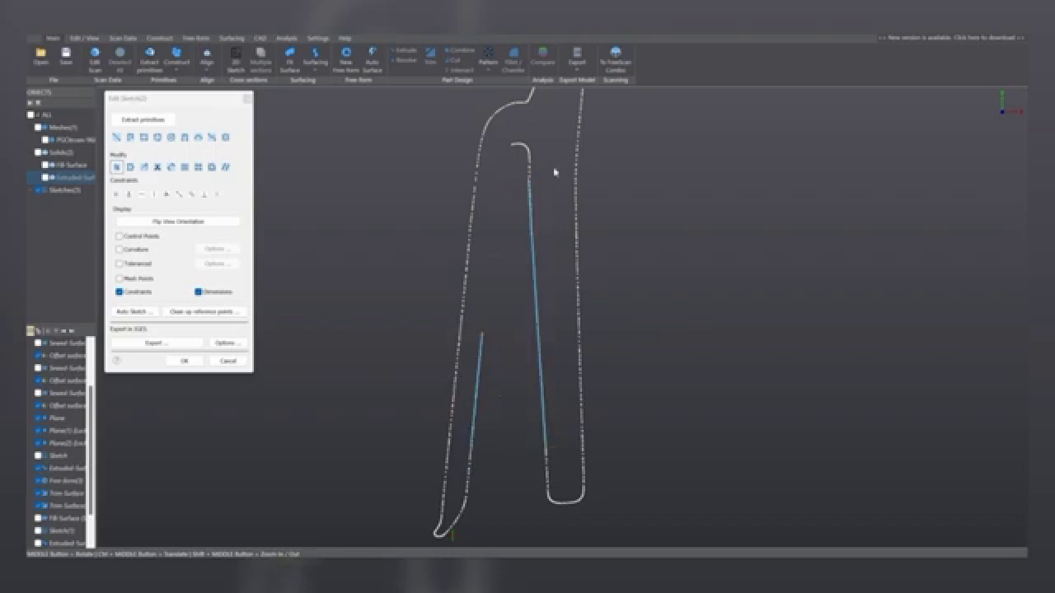
{"action": "scroll", "coordinate": [530, 147], "scroll_direction": "up", "scroll_amount": 5}
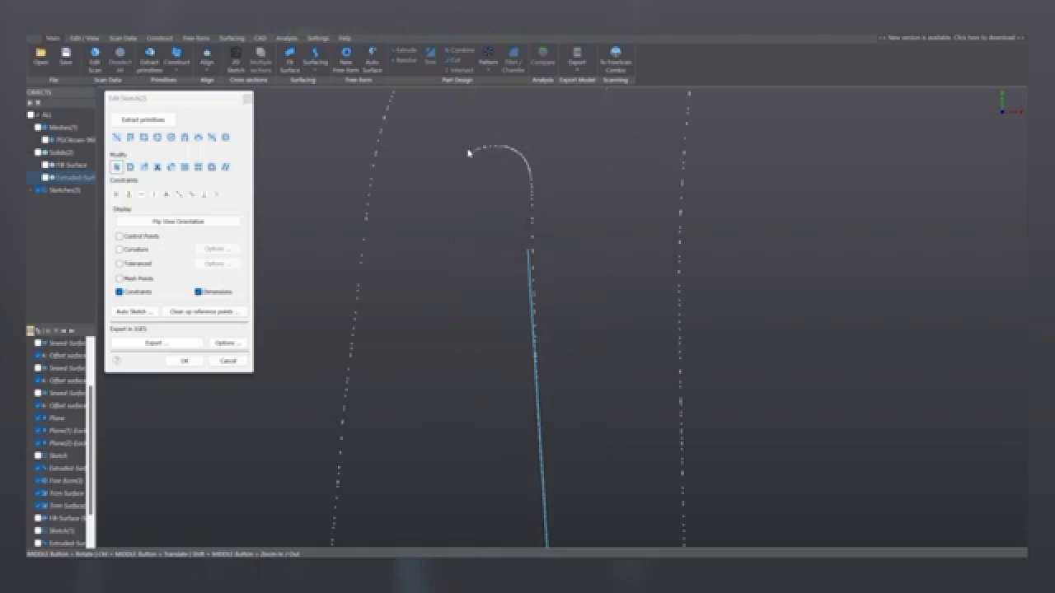
{"action": "left_click", "coordinate": [116, 137]}
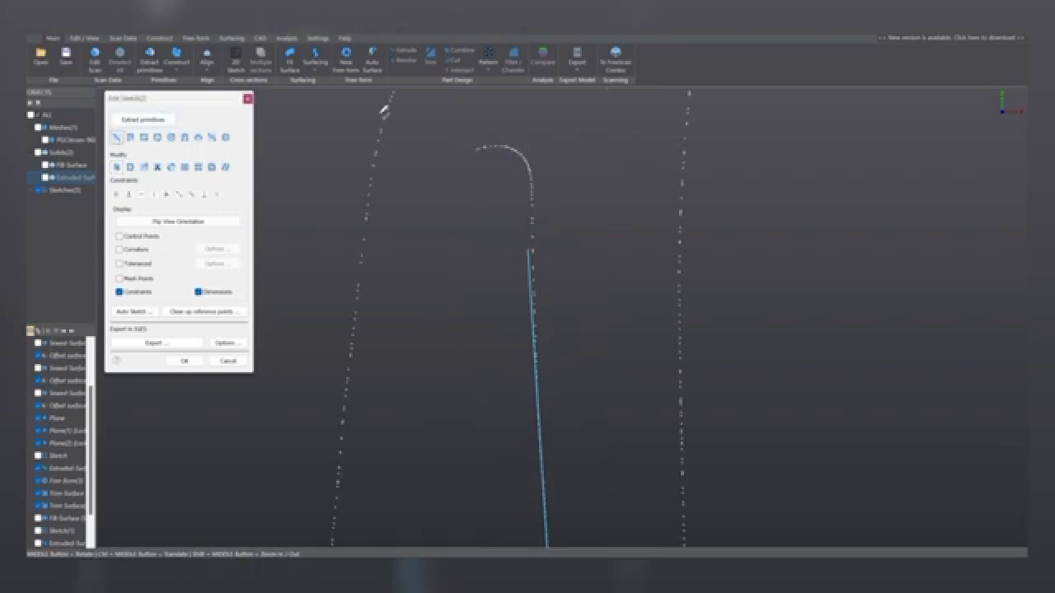
{"action": "left_click", "coordinate": [449, 148]}
{"action": "left_click", "coordinate": [543, 146]}
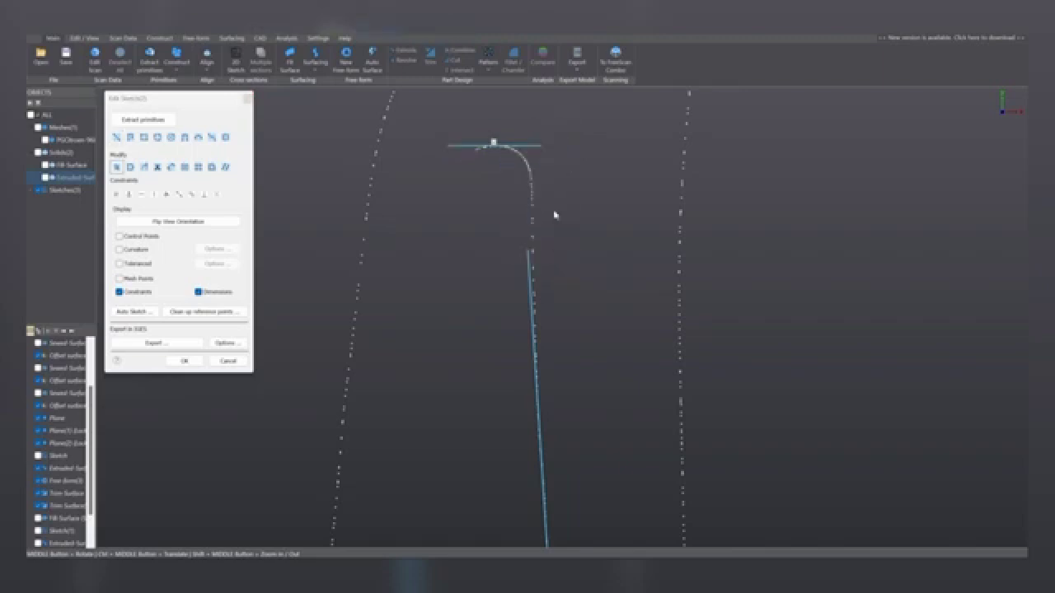
- Join both inner side lines to the horizontal line, forming the two upper corners of the cavity profile
{"action": "mouse_move", "coordinate": [556, 122]}
{"action": "left_mouse_down"}
{"action": "mouse_move", "coordinate": [484, 221]}
{"action": "mouse_move", "coordinate": [554, 262]}
{"action": "left_mouse_up"}
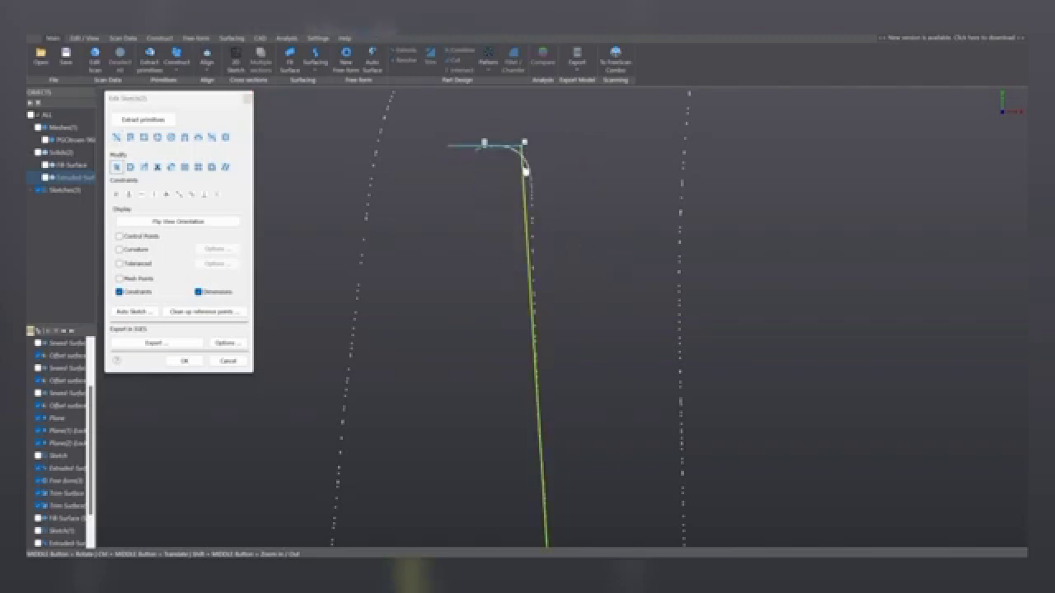
{"action": "left_click_drag", "start_coordinate": [525, 170], "coordinate": [532, 176]}
{"action": "mouse_move", "coordinate": [556, 235]}
{"action": "middle_mouse_down"}
{"action": "mouse_move", "coordinate": [593, 259]}
{"action": "mouse_move", "coordinate": [514, 321]}
{"action": "middle_mouse_up"}
{"action": "mouse_move", "coordinate": [482, 505]}
{"action": "left_mouse_down"}
{"action": "mouse_move", "coordinate": [530, 184]}
{"action": "mouse_move", "coordinate": [516, 148]}
{"action": "mouse_move", "coordinate": [483, 153]}
{"action": "mouse_move", "coordinate": [520, 104]}
{"action": "mouse_move", "coordinate": [495, 206]}
{"action": "left_mouse_up"}
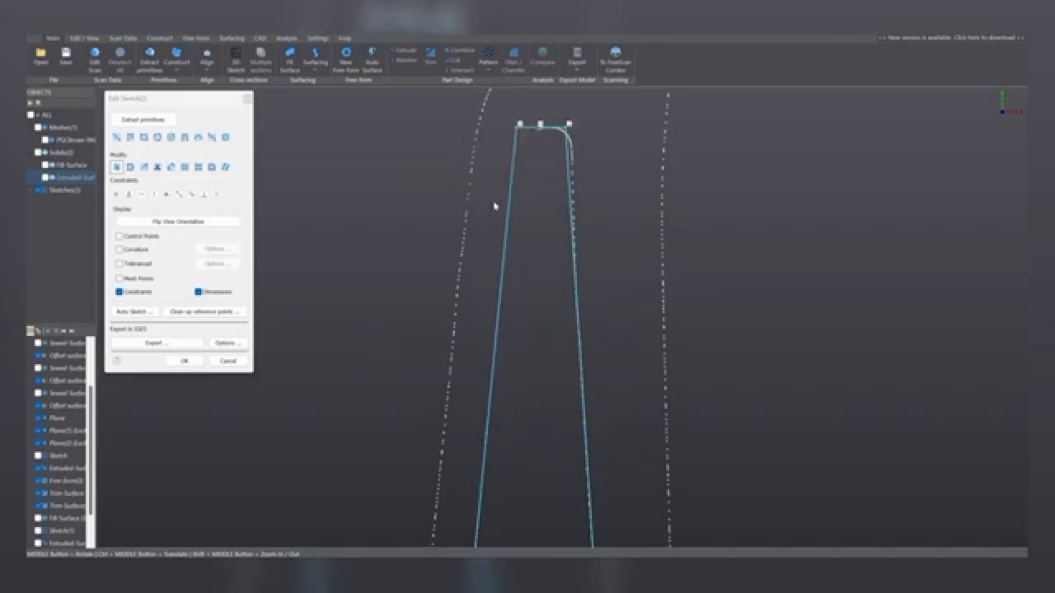
- Extend both inner side lines past the cavity's open lower end, close the profile with a connecting line, and finish the sketch
{"action": "mouse_move", "coordinate": [525, 242]}
{"action": "middle_mouse_down"}
{"action": "mouse_move", "coordinate": [540, 252]}
{"action": "mouse_move", "coordinate": [599, 203]}
{"action": "mouse_move", "coordinate": [556, 191]}
{"action": "middle_mouse_up"}
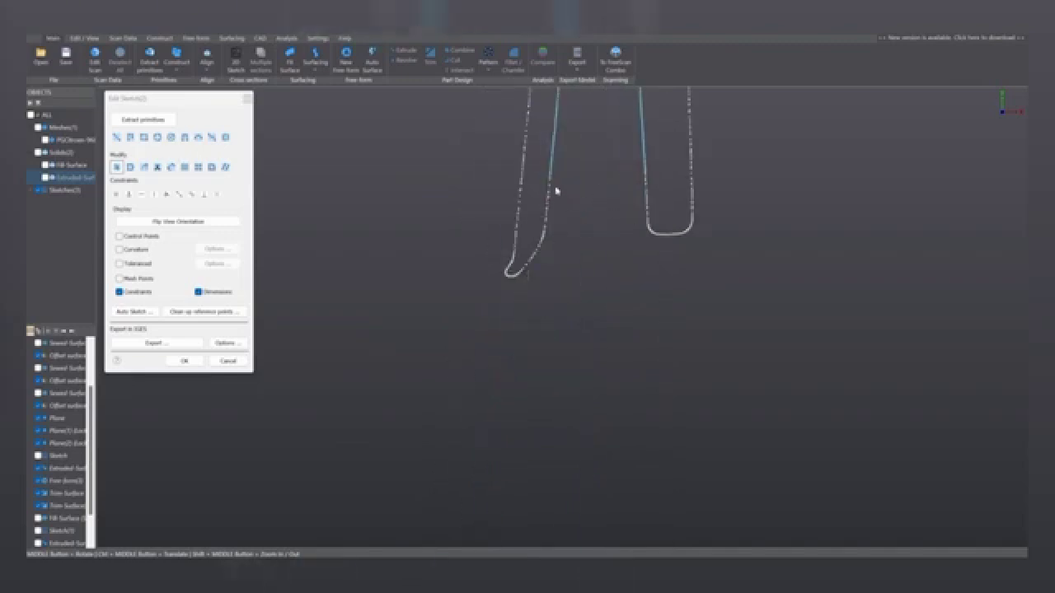
{"action": "mouse_move", "coordinate": [552, 186]}
{"action": "left_mouse_down"}
{"action": "mouse_move", "coordinate": [532, 254]}
{"action": "mouse_move", "coordinate": [537, 301]}
{"action": "left_mouse_up"}
{"action": "left_click_drag", "start_coordinate": [646, 170], "coordinate": [654, 298]}
{"action": "left_click", "coordinate": [120, 138]}
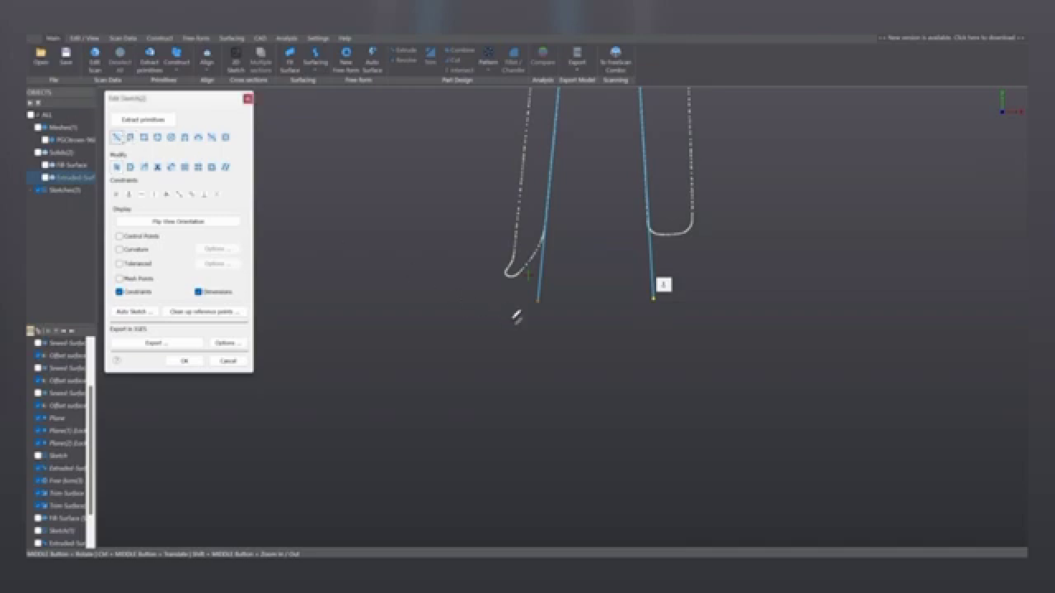
{"action": "left_click", "coordinate": [541, 301]}
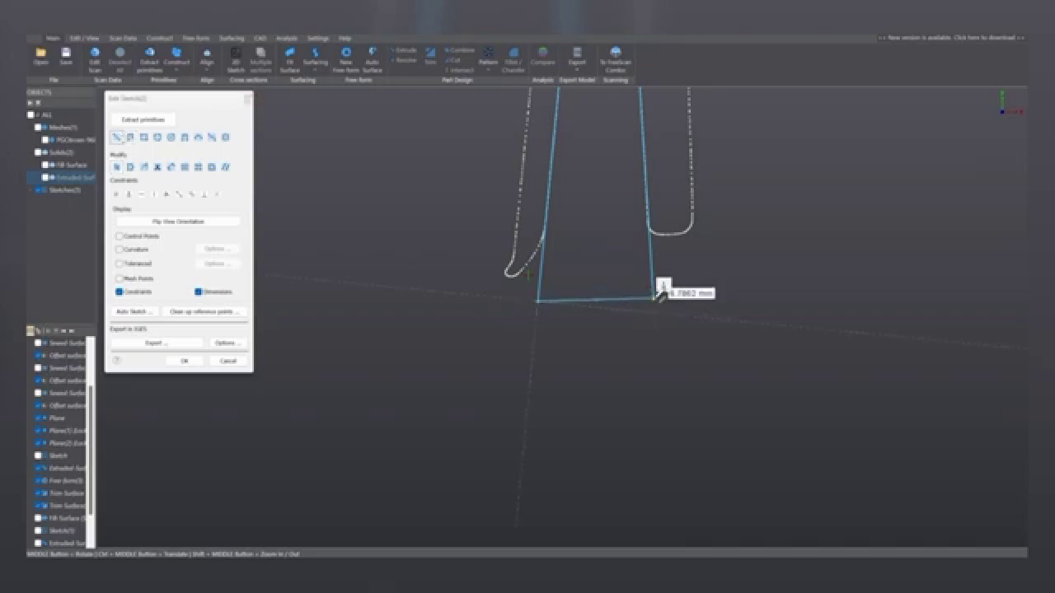
{"action": "left_click", "coordinate": [655, 298]}
{"action": "left_click", "coordinate": [183, 361]}
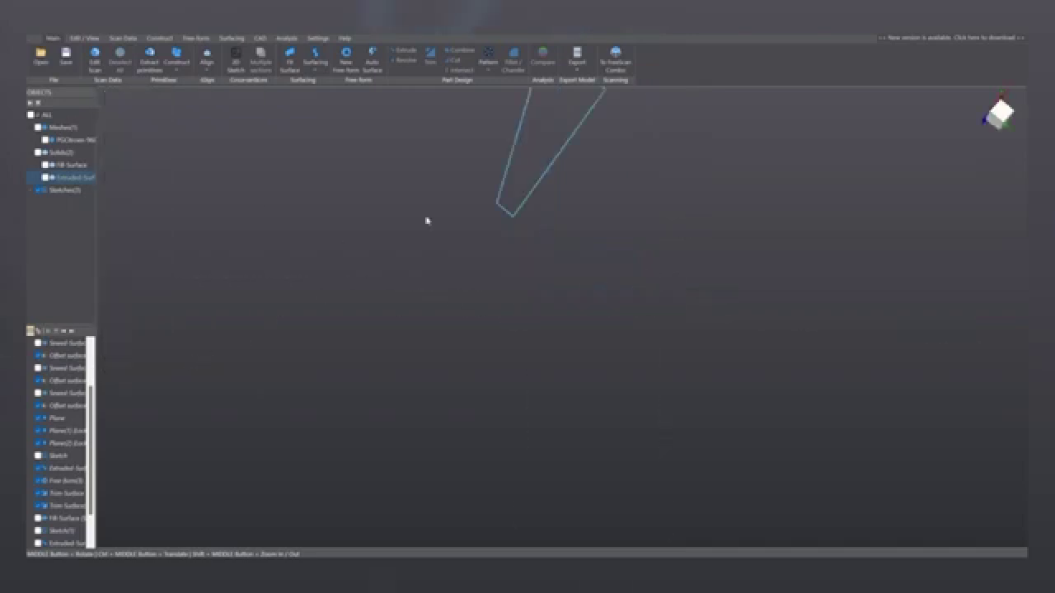
- Show the scan mesh and extrude the closed cavity profile two-sided toward both end walls of the scanned recess
{"action": "scroll", "coordinate": [579, 195], "scroll_direction": "down", "scroll_amount": 3}
{"action": "middle_click_drag", "start_coordinate": [579, 194], "coordinate": [545, 261], "text": "ctrl"}
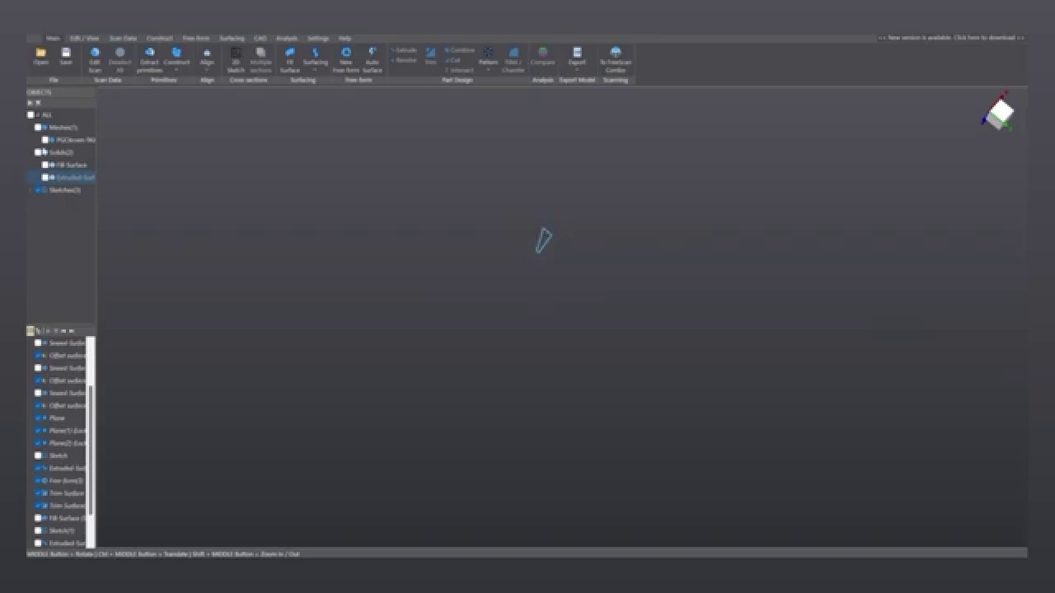
{"action": "left_click", "coordinate": [45, 140]}
{"action": "scroll", "coordinate": [536, 247], "scroll_direction": "up", "scroll_amount": 6}
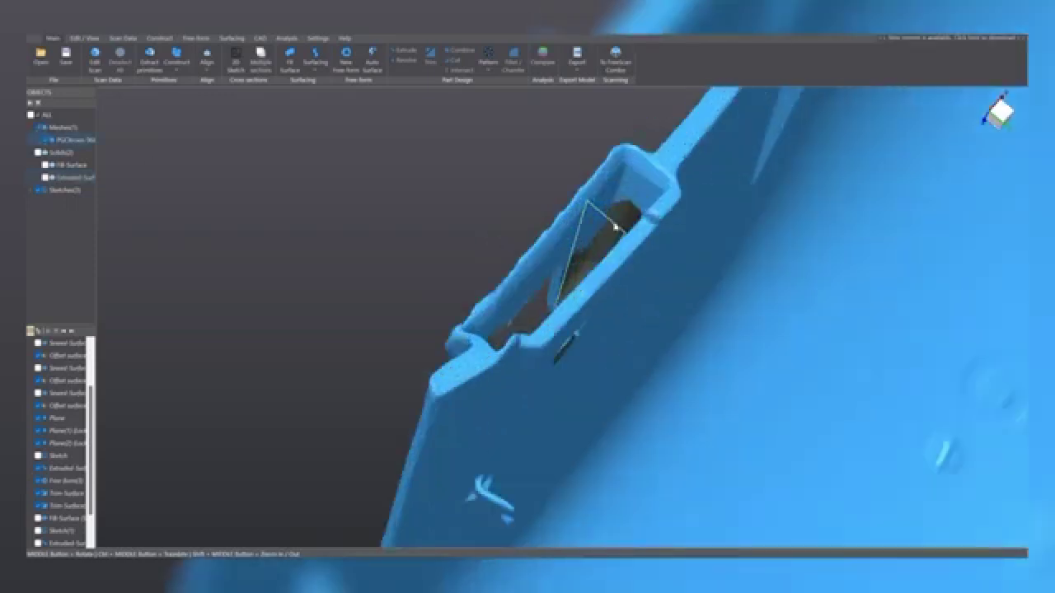
{"action": "left_click", "coordinate": [614, 225]}
{"action": "left_click", "coordinate": [630, 208]}
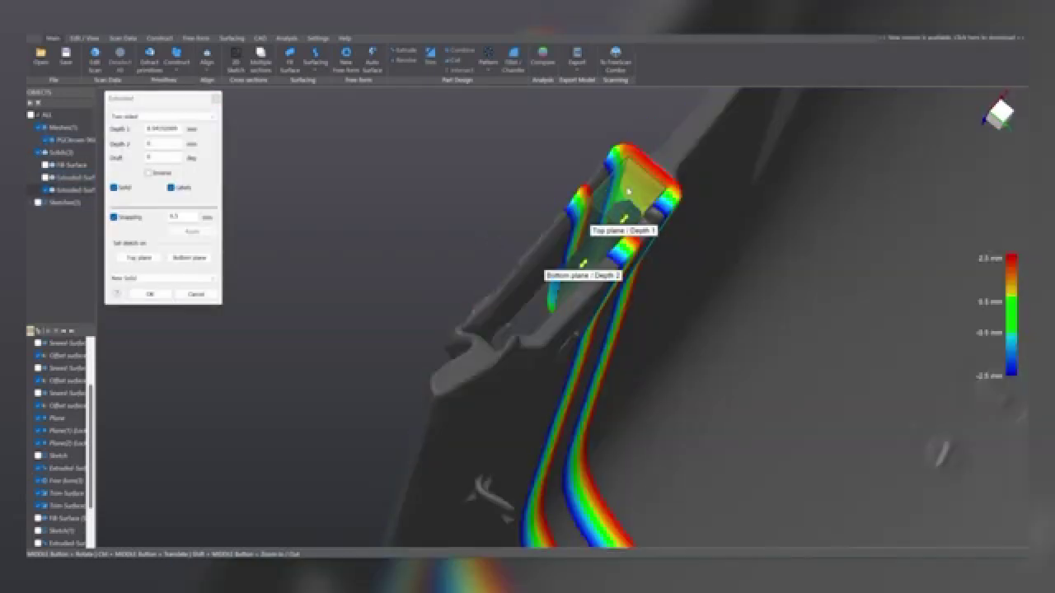
{"action": "left_click_drag", "start_coordinate": [644, 231], "coordinate": [637, 194]}
{"action": "middle_click_drag", "start_coordinate": [690, 290], "coordinate": [649, 189]}
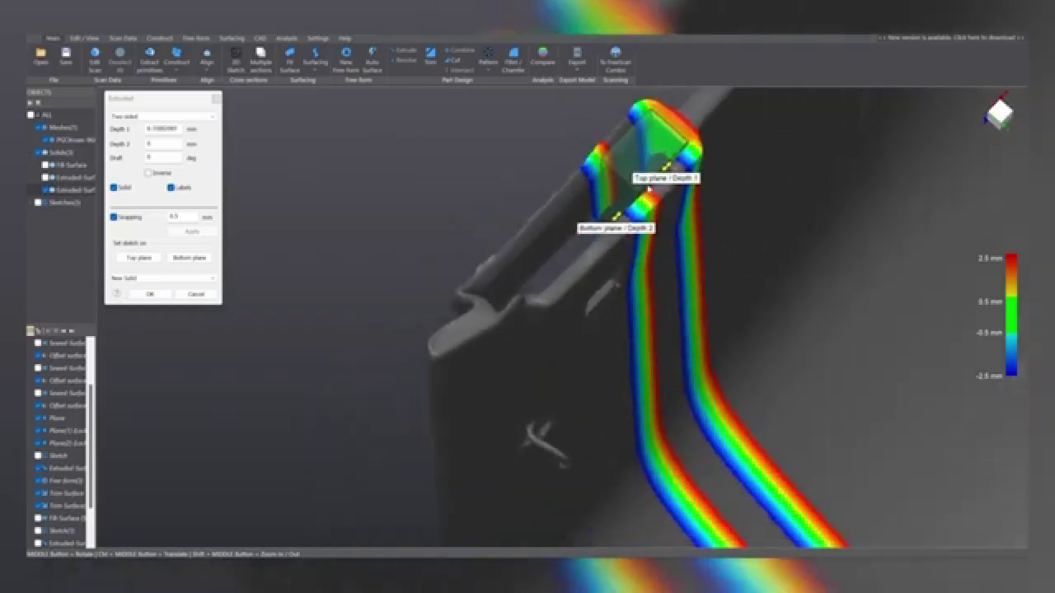
{"action": "left_click_drag", "start_coordinate": [620, 217], "coordinate": [524, 310]}
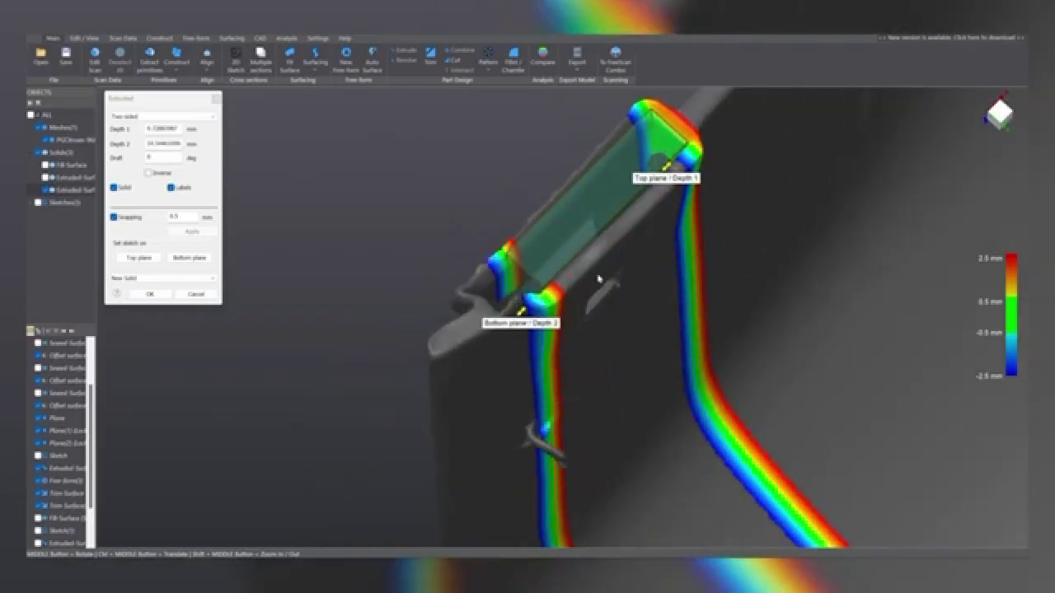
- Fine-tune the extrusion's second depth against the scanned recess's end and create the wedge block as a new solid
{"action": "middle_click_drag", "start_coordinate": [599, 278], "coordinate": [806, 306]}
{"action": "scroll", "coordinate": [537, 309], "scroll_direction": "up", "scroll_amount": 3}
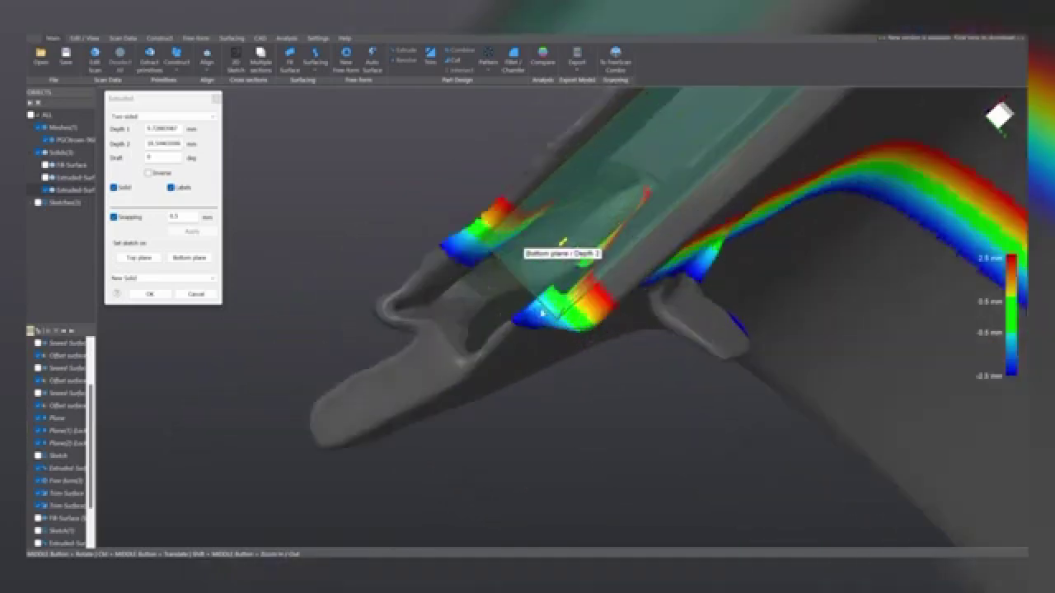
{"action": "middle_click_drag", "start_coordinate": [538, 310], "coordinate": [566, 346]}
{"action": "left_click_drag", "start_coordinate": [544, 226], "coordinate": [554, 292]}
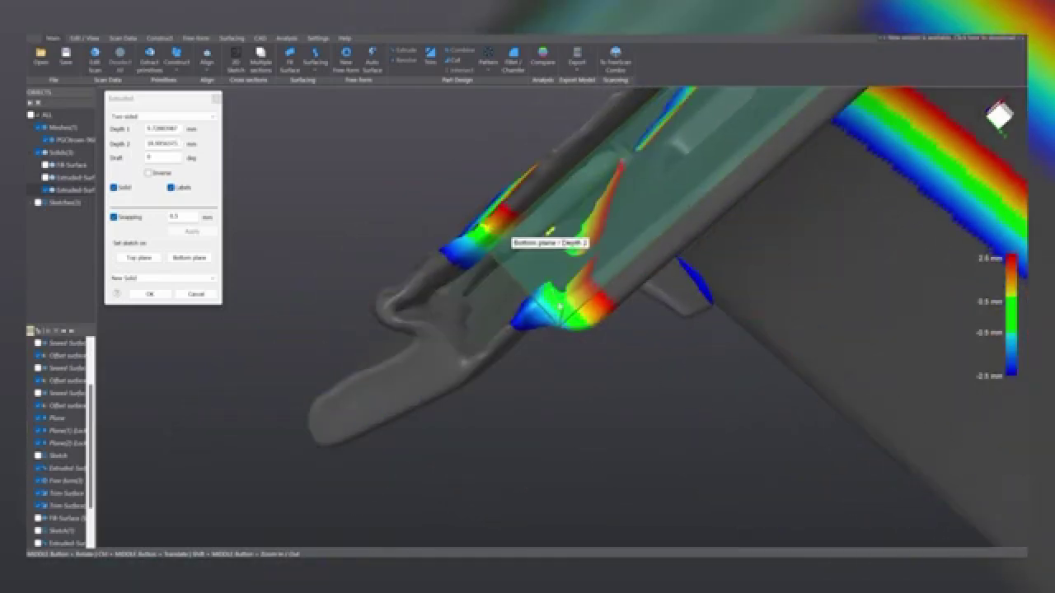
{"action": "mouse_move", "coordinate": [581, 343]}
{"action": "middle_mouse_down"}
{"action": "mouse_move", "coordinate": [603, 286]}
{"action": "mouse_move", "coordinate": [565, 287]}
{"action": "mouse_move", "coordinate": [578, 328]}
{"action": "middle_mouse_up"}
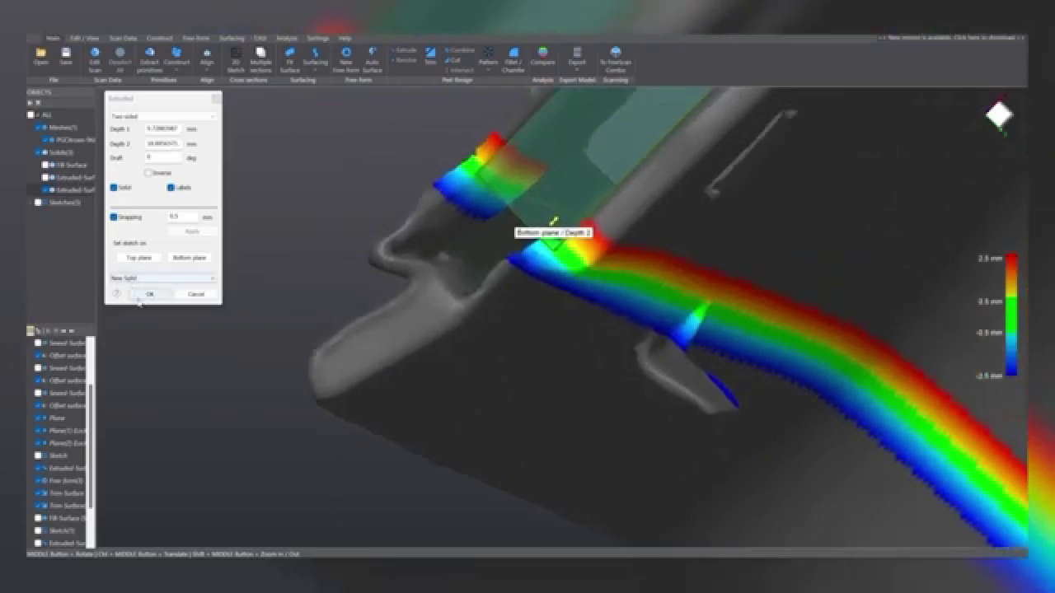
{"action": "left_click", "coordinate": [137, 298]}
- Create a sketch for an extruded surface parallel to OXZ, with the slicing plane moved through the clip recess's notched flap
{"action": "scroll", "coordinate": [523, 268], "scroll_direction": "down", "scroll_amount": 4}
{"action": "middle_click_drag", "start_coordinate": [522, 268], "coordinate": [746, 309]}
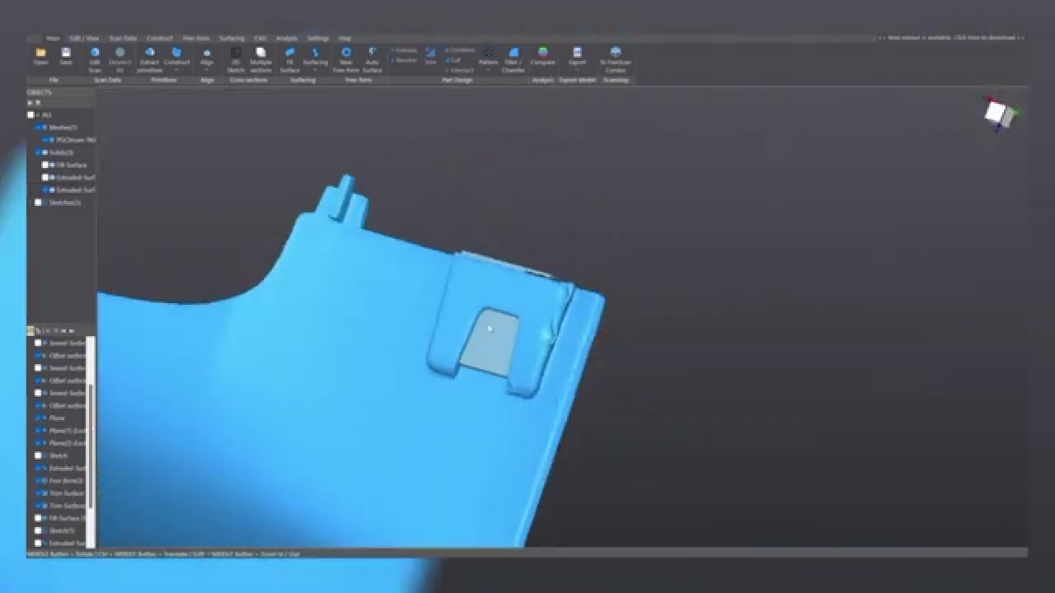
{"action": "middle_click_drag", "start_coordinate": [512, 321], "coordinate": [495, 330]}
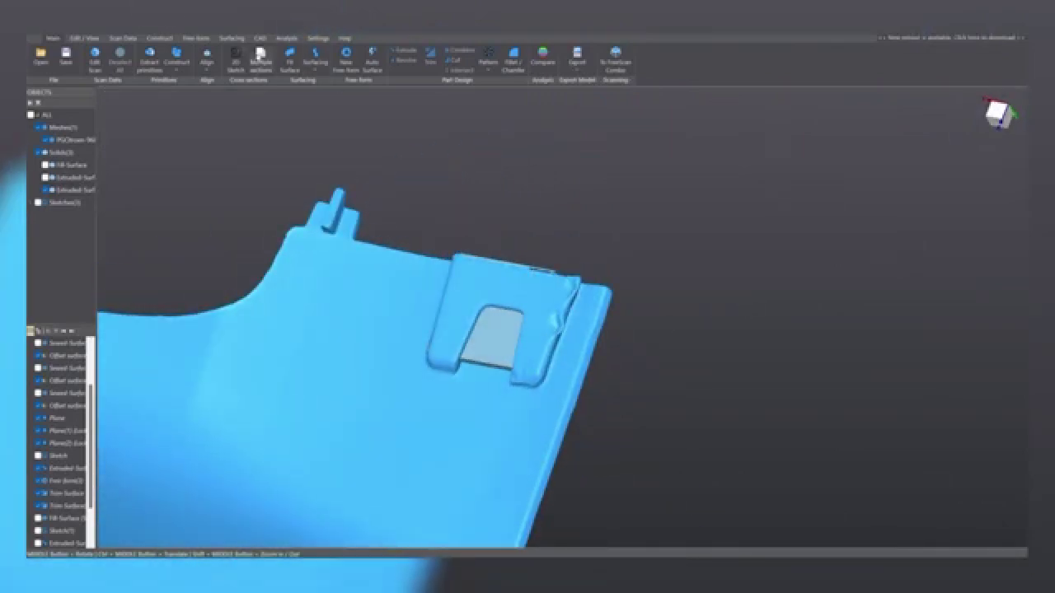
{"action": "left_click", "coordinate": [237, 63]}
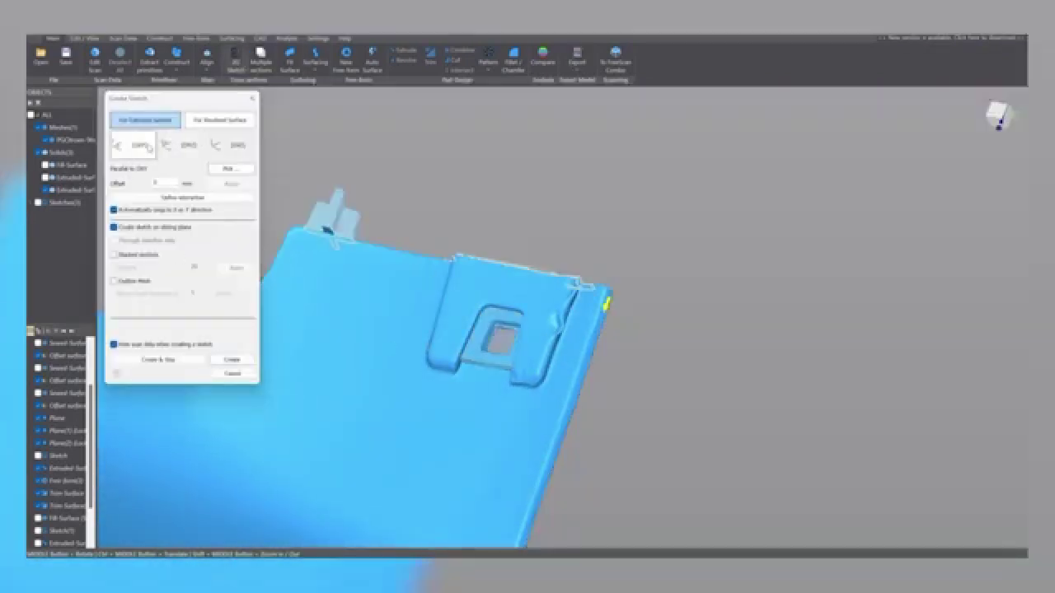
{"action": "left_click", "coordinate": [172, 151]}
{"action": "left_click", "coordinate": [233, 146]}
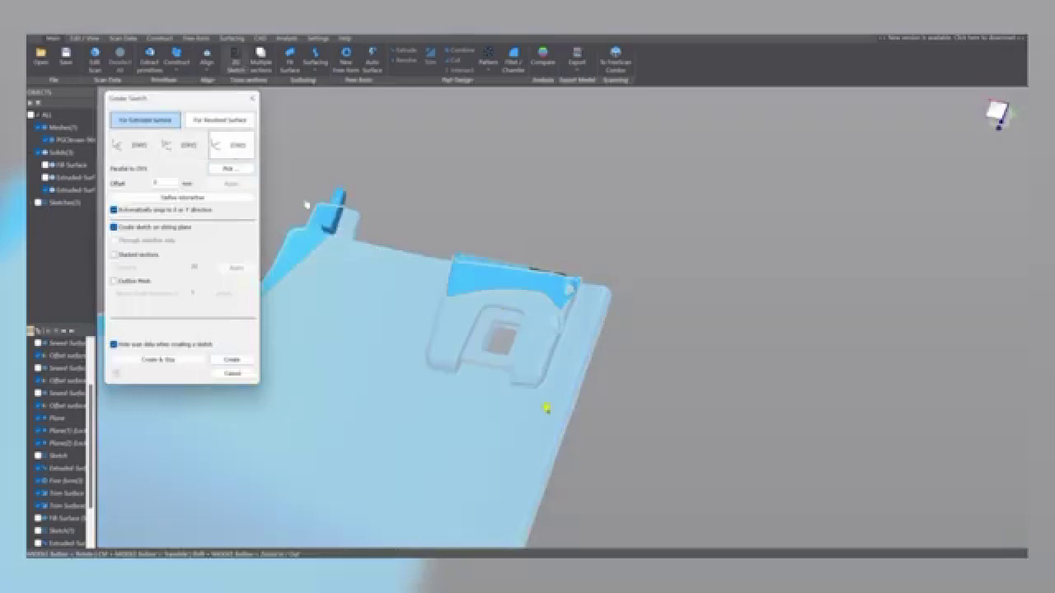
{"action": "mouse_move", "coordinate": [532, 388]}
{"action": "left_mouse_down"}
{"action": "mouse_move", "coordinate": [534, 397]}
{"action": "mouse_move", "coordinate": [570, 377]}
{"action": "left_mouse_up"}
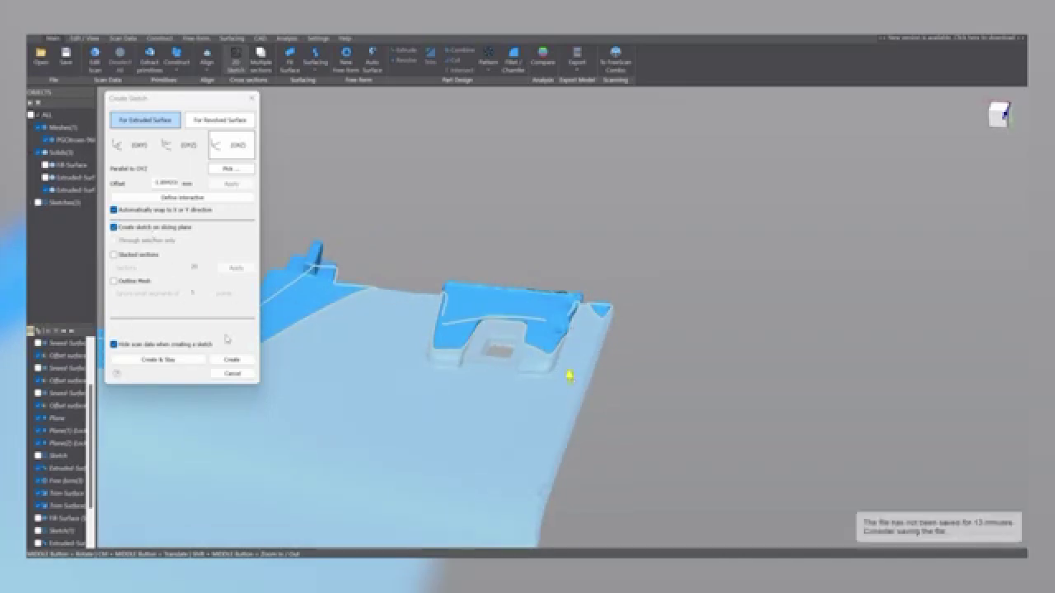
{"action": "left_click", "coordinate": [231, 361]}
- Fit straight lines to the two sides and the lower edge of the U-shaped notch section
{"action": "scroll", "coordinate": [412, 338], "scroll_direction": "up", "scroll_amount": 5}
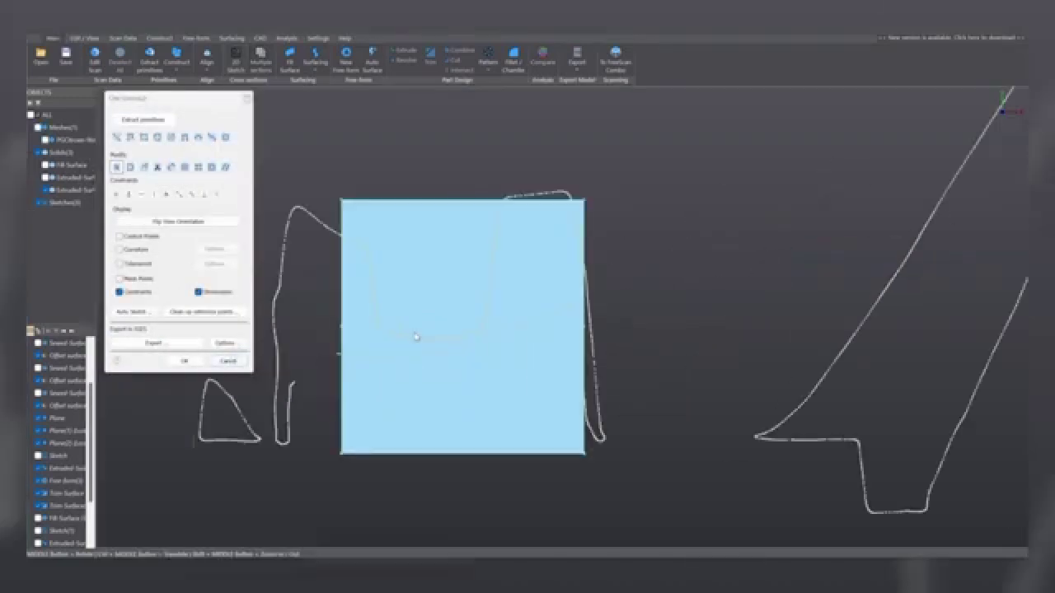
{"action": "left_click_drag", "start_coordinate": [372, 269], "coordinate": [375, 303]}
{"action": "left_click_drag", "start_coordinate": [438, 346], "coordinate": [450, 337]}
{"action": "mouse_move", "coordinate": [510, 297]}
{"action": "left_mouse_down"}
{"action": "mouse_move", "coordinate": [478, 253]}
{"action": "mouse_move", "coordinate": [494, 302]}
{"action": "mouse_move", "coordinate": [444, 349]}
{"action": "mouse_move", "coordinate": [478, 357]}
{"action": "left_mouse_up"}
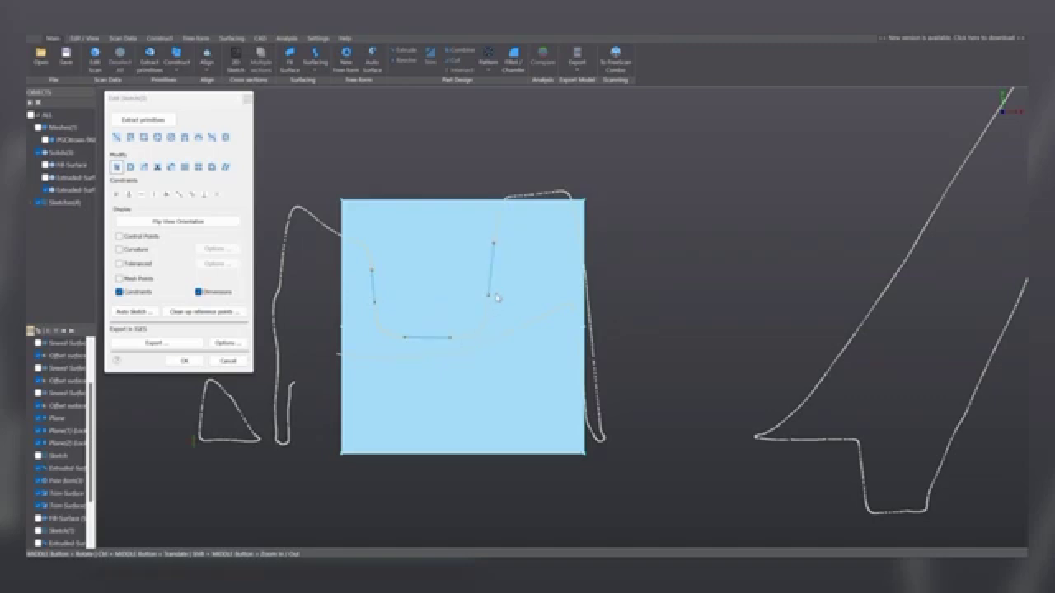
- Join both side lines to the notch's lower edge line with rounded corners that follow the scan section
{"action": "mouse_move", "coordinate": [497, 298]}
{"action": "left_mouse_down"}
{"action": "mouse_move", "coordinate": [441, 355]}
{"action": "mouse_move", "coordinate": [483, 359]}
{"action": "left_mouse_up"}
{"action": "mouse_move", "coordinate": [369, 308]}
{"action": "left_mouse_down"}
{"action": "mouse_move", "coordinate": [403, 352]}
{"action": "mouse_move", "coordinate": [413, 344]}
{"action": "left_mouse_up"}
{"action": "mouse_move", "coordinate": [414, 304]}
{"action": "left_mouse_down"}
{"action": "mouse_move", "coordinate": [367, 320]}
{"action": "mouse_move", "coordinate": [424, 353]}
{"action": "left_mouse_up"}
{"action": "left_click_drag", "start_coordinate": [396, 305], "coordinate": [406, 353]}
{"action": "key", "text": "Return"}
{"action": "mouse_move", "coordinate": [471, 366]}
{"action": "left_mouse_down"}
{"action": "mouse_move", "coordinate": [440, 322]}
{"action": "mouse_move", "coordinate": [511, 344]}
{"action": "mouse_move", "coordinate": [472, 306]}
{"action": "left_mouse_up"}
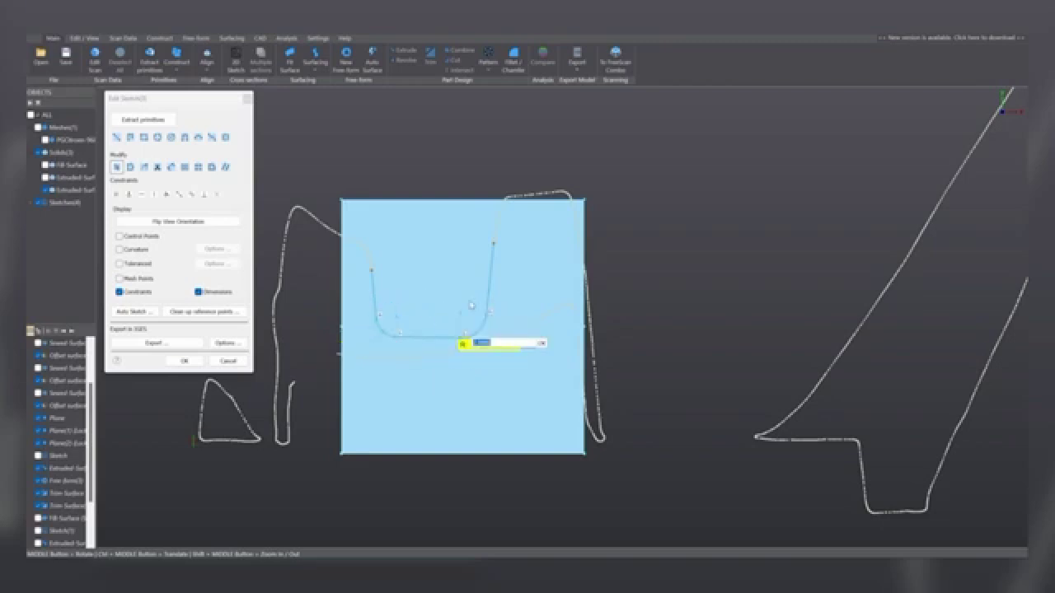
- Extend both side lines beyond the wedge block's upper edge, close the notch profile with a connecting line, and finish the sketch
{"action": "left_click_drag", "start_coordinate": [373, 276], "coordinate": [367, 264]}
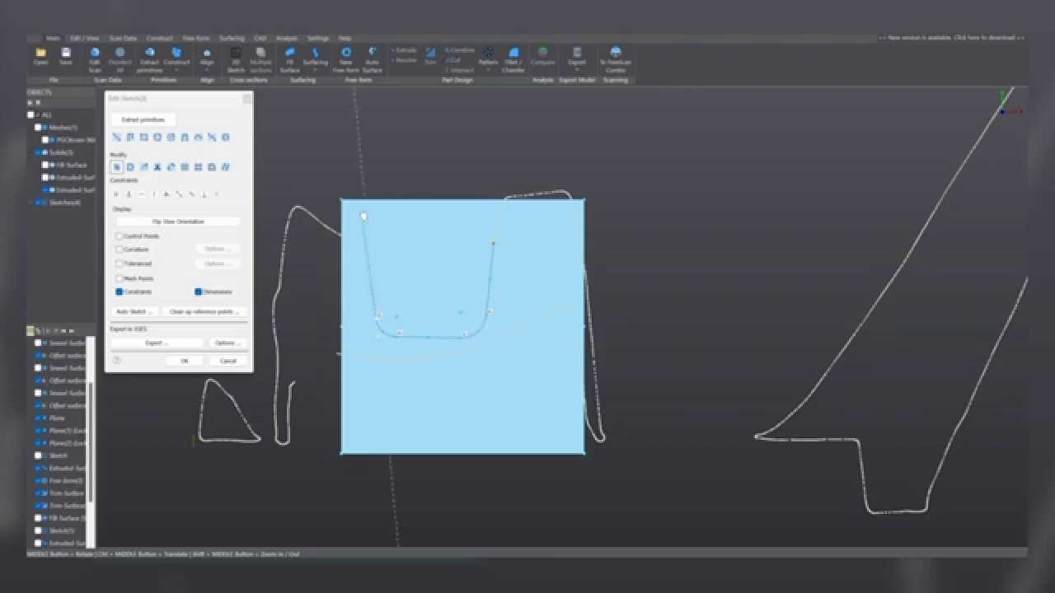
{"action": "left_click_drag", "start_coordinate": [360, 181], "coordinate": [363, 177]}
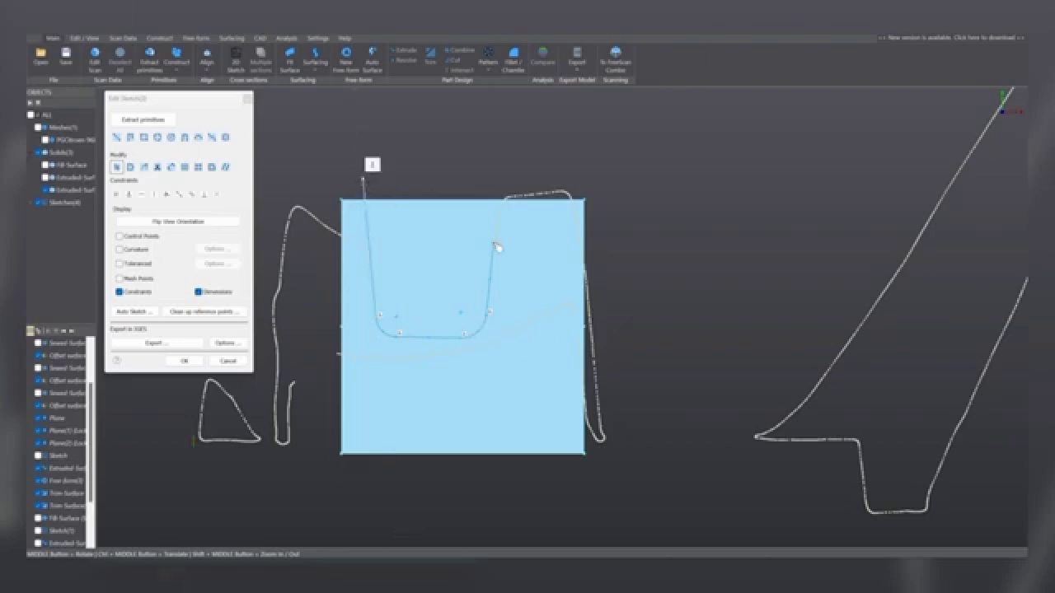
{"action": "left_click_drag", "start_coordinate": [497, 246], "coordinate": [503, 179]}
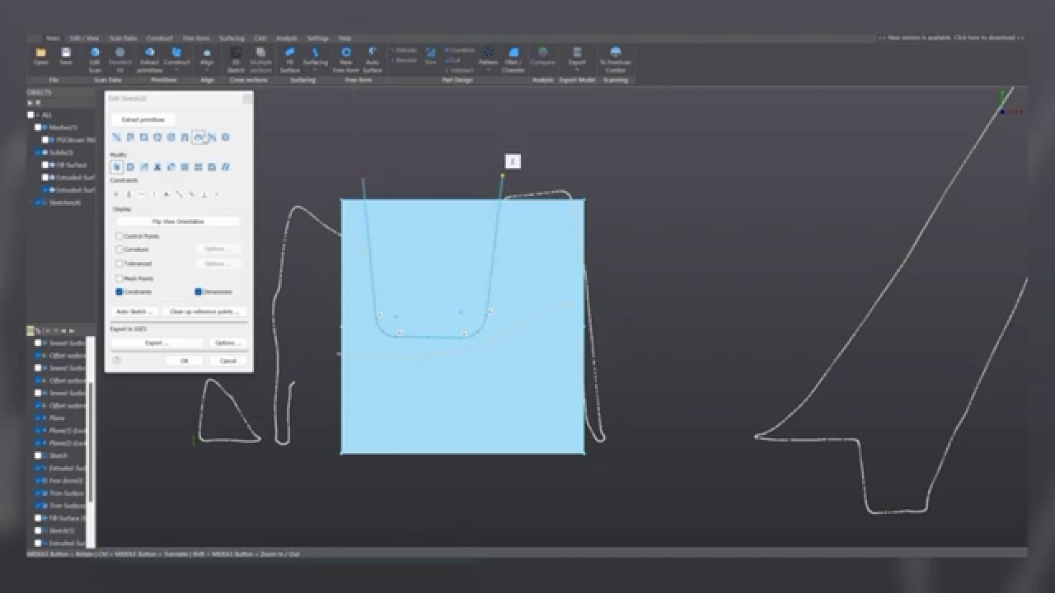
{"action": "left_click", "coordinate": [366, 175]}
{"action": "left_click", "coordinate": [506, 171]}
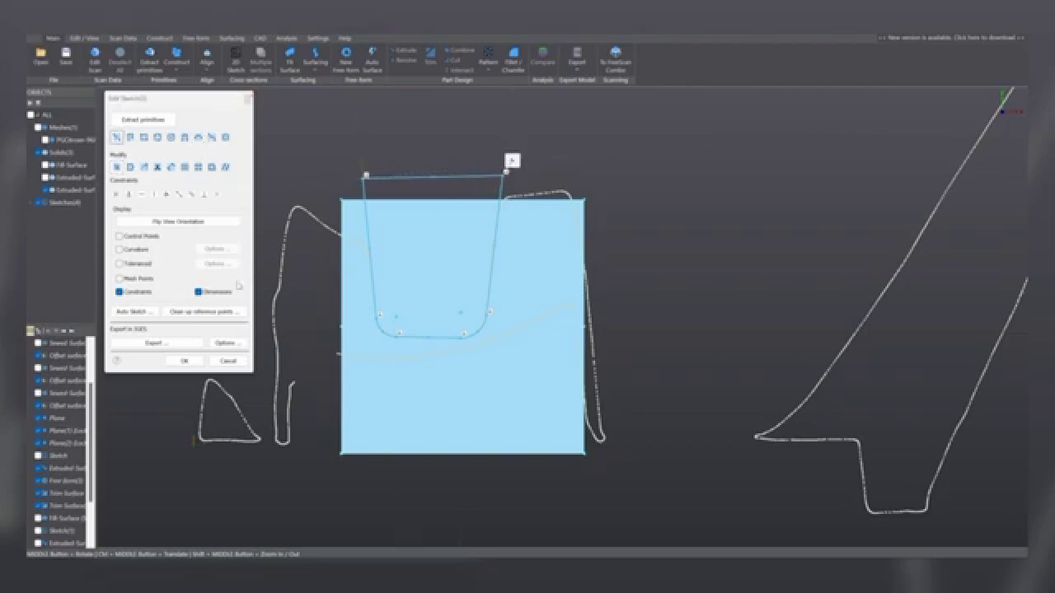
{"action": "left_click", "coordinate": [185, 362]}
- Extrude the rounded notch profile two-sided as a new solid, protruding from the wedge block's sloped face and reaching about 2.4 mm the other way
{"action": "middle_click_drag", "start_coordinate": [487, 365], "coordinate": [373, 342]}
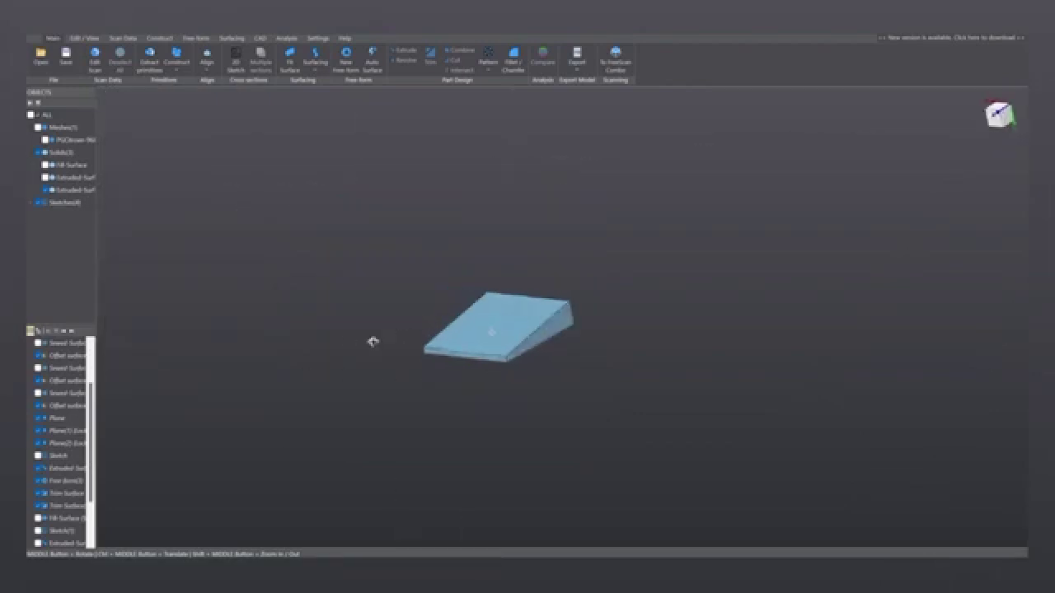
{"action": "scroll", "coordinate": [488, 346], "scroll_direction": "up", "scroll_amount": 4}
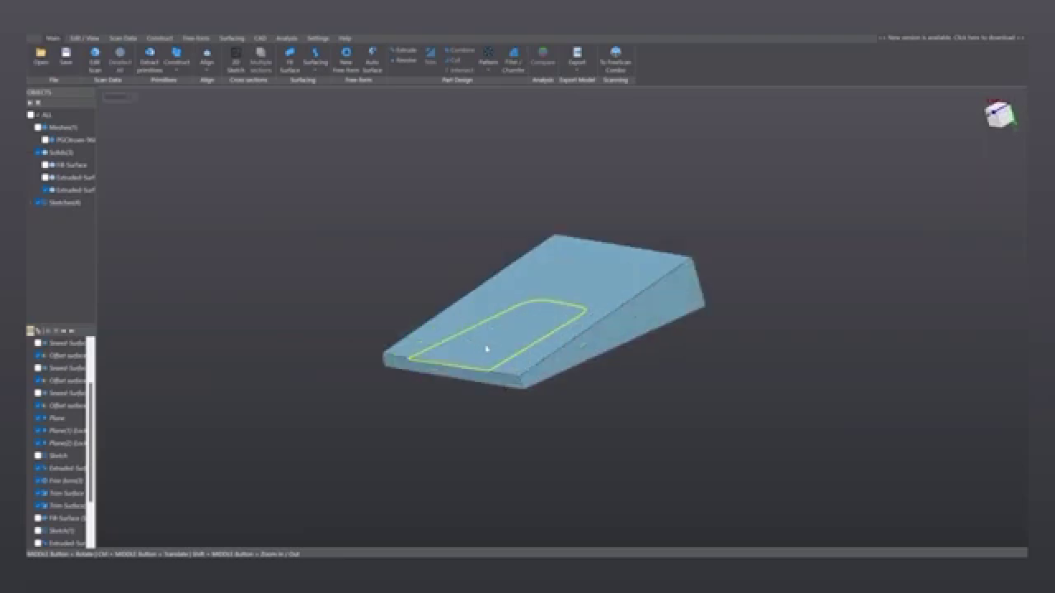
{"action": "scroll", "coordinate": [475, 366], "scroll_direction": "down", "scroll_amount": 4}
{"action": "left_click", "coordinate": [493, 365]}
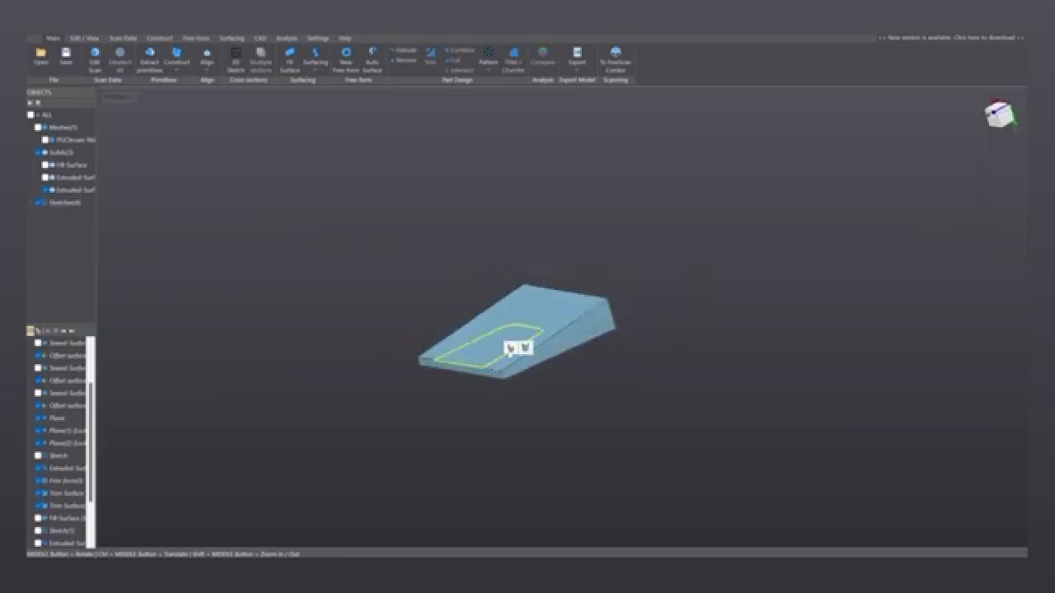
{"action": "left_click", "coordinate": [510, 348]}
{"action": "left_click_drag", "start_coordinate": [497, 318], "coordinate": [478, 255]}
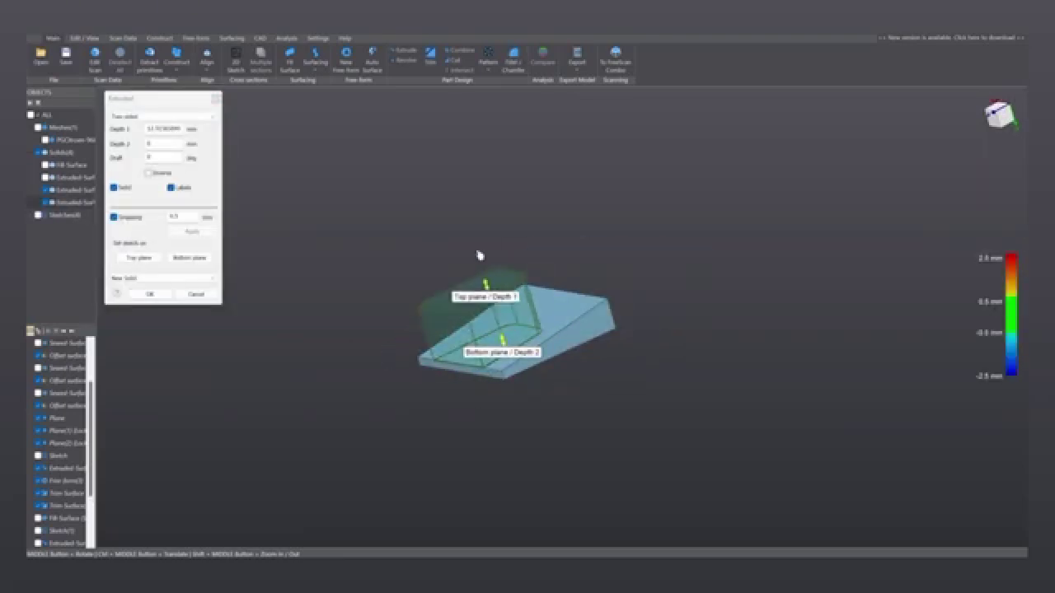
{"action": "middle_click_drag", "start_coordinate": [510, 361], "coordinate": [419, 304]}
{"action": "scroll", "coordinate": [482, 349], "scroll_direction": "up", "scroll_amount": 4}
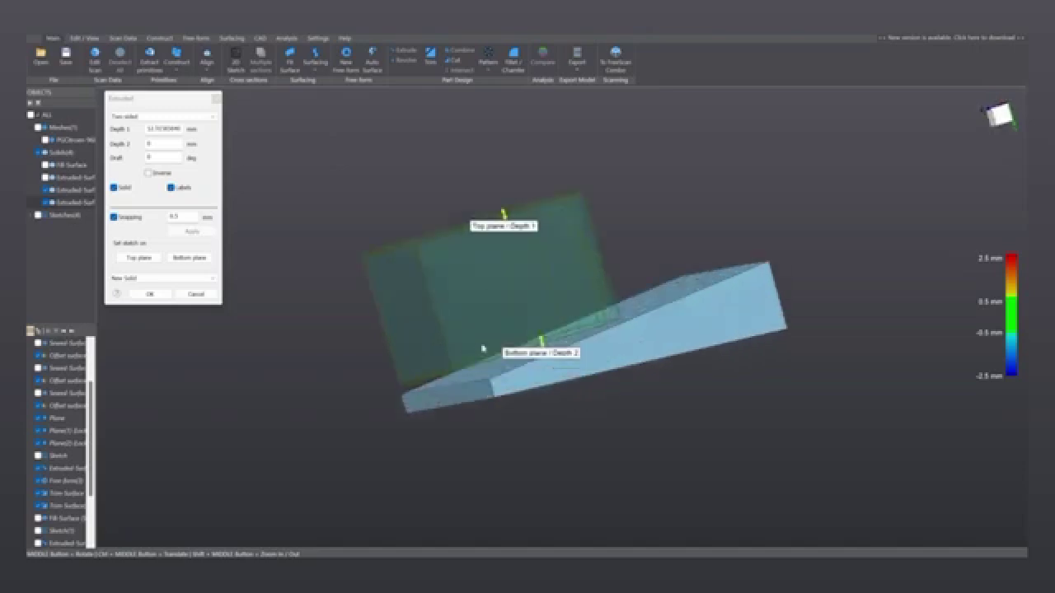
{"action": "left_click_drag", "start_coordinate": [543, 345], "coordinate": [550, 369]}
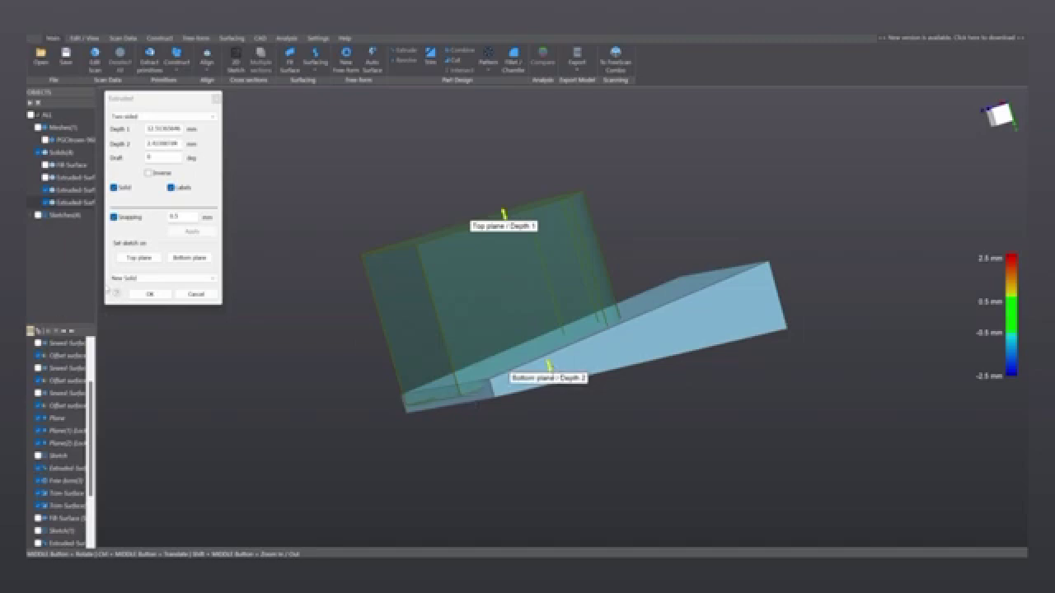
{"action": "left_click", "coordinate": [146, 294]}
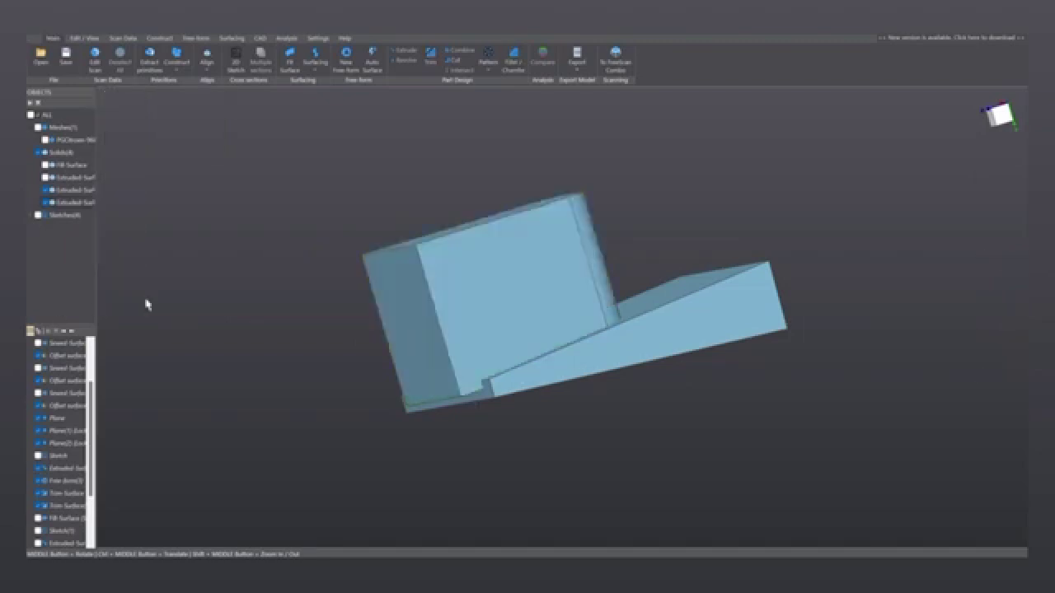
- Create a sketch on a scan mesh section parallel to OXZ, offset so the section cuts through the square opening
{"action": "scroll", "coordinate": [482, 358], "scroll_direction": "down", "scroll_amount": 3}
{"action": "middle_click_drag", "start_coordinate": [481, 358], "coordinate": [472, 312]}
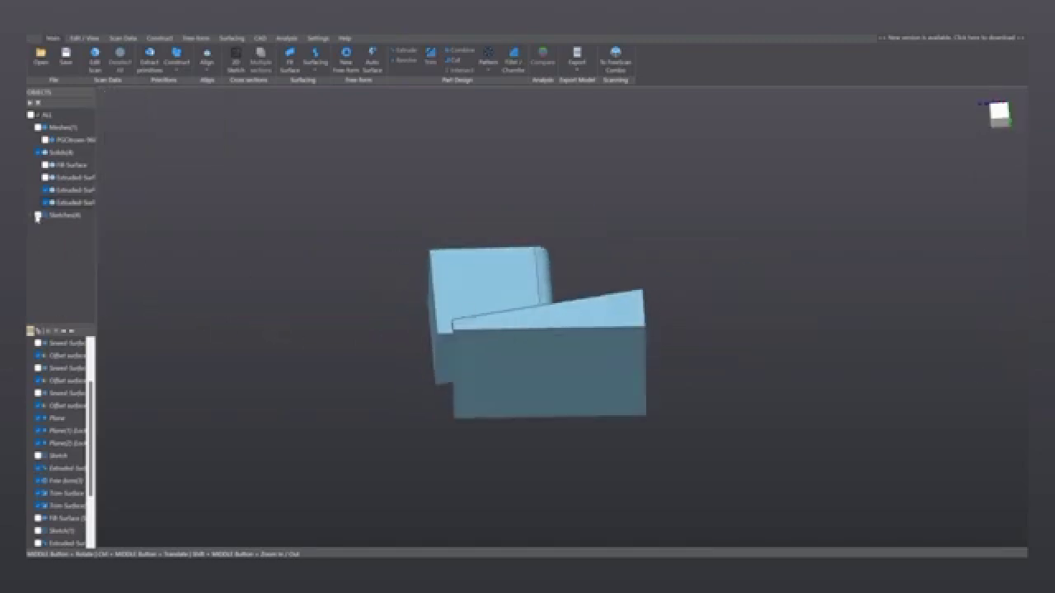
{"action": "left_click", "coordinate": [44, 141]}
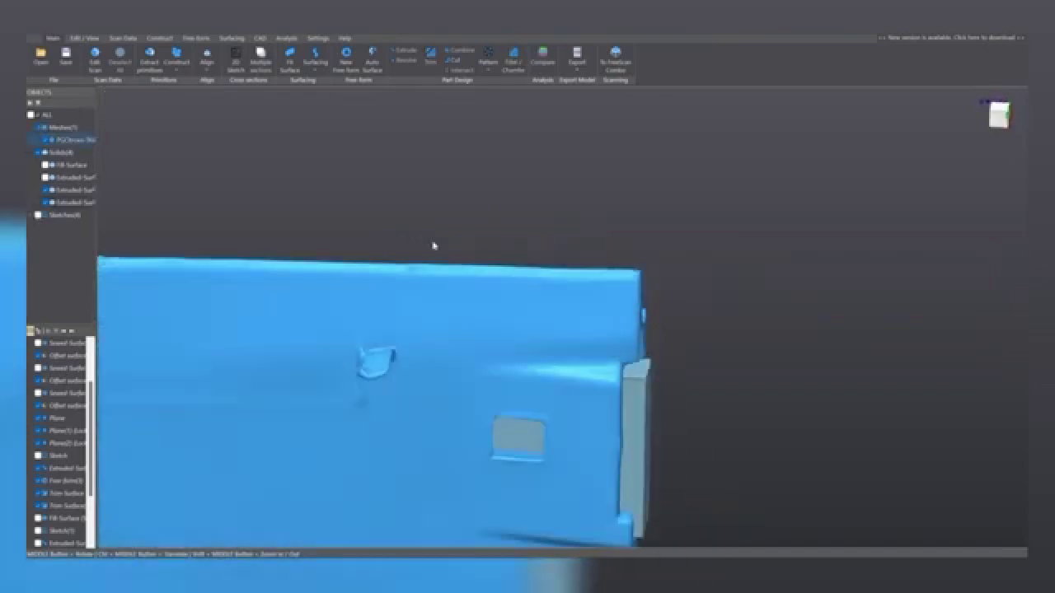
{"action": "middle_click_drag", "start_coordinate": [495, 377], "coordinate": [499, 345]}
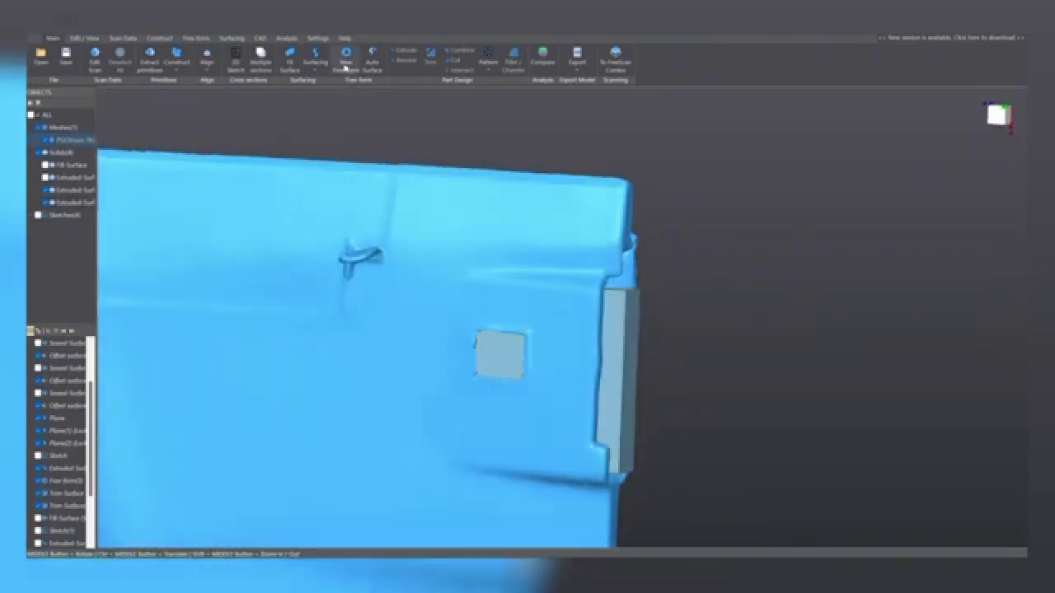
{"action": "left_click", "coordinate": [236, 59]}
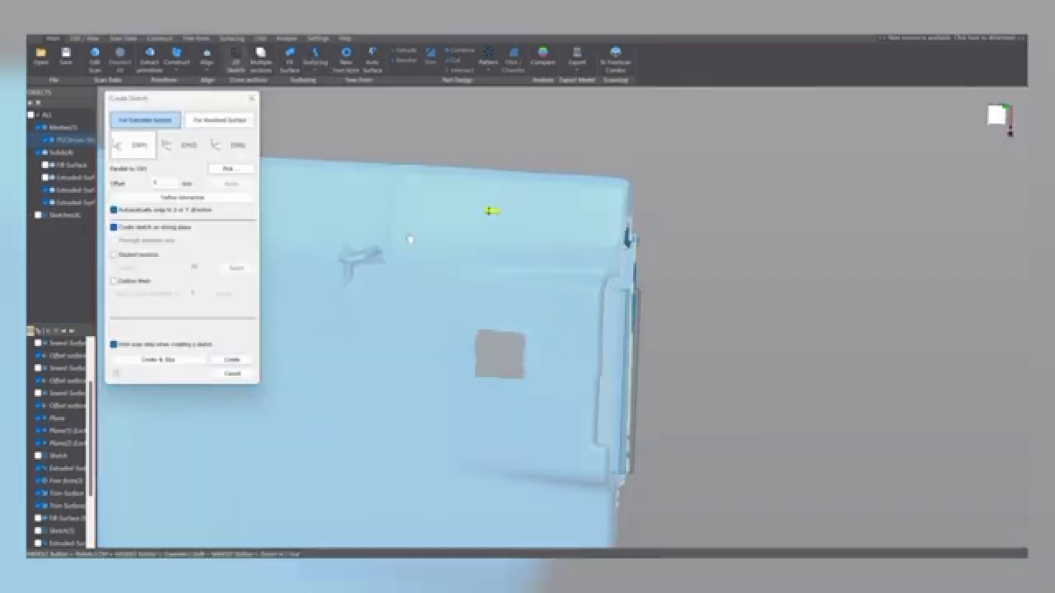
{"action": "left_click", "coordinate": [223, 143]}
{"action": "middle_click_drag", "start_coordinate": [473, 296], "coordinate": [437, 284]}
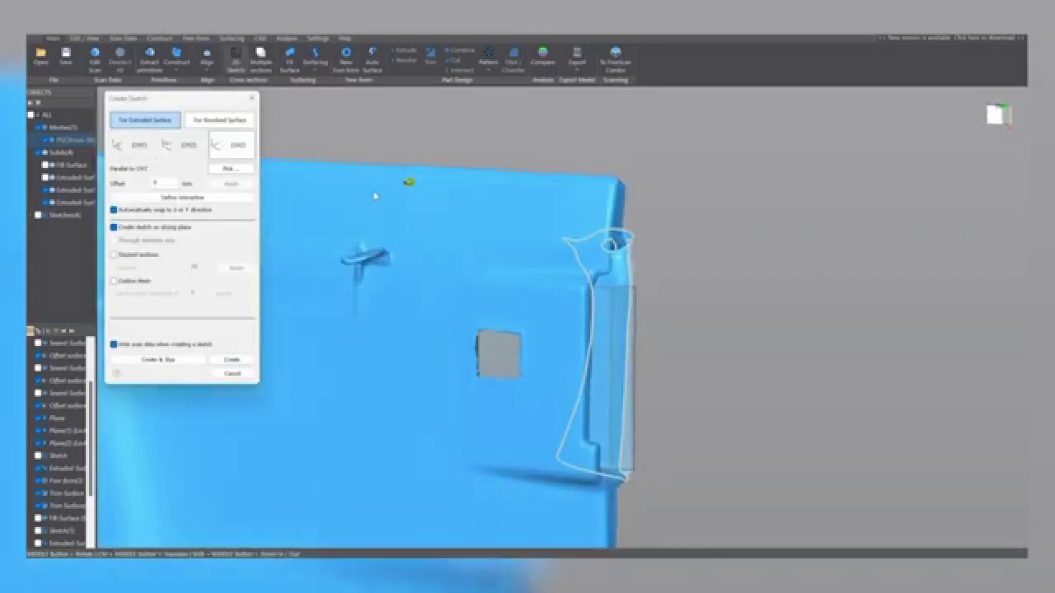
{"action": "left_click_drag", "start_coordinate": [408, 188], "coordinate": [380, 239]}
{"action": "middle_click_drag", "start_coordinate": [379, 239], "coordinate": [523, 278]}
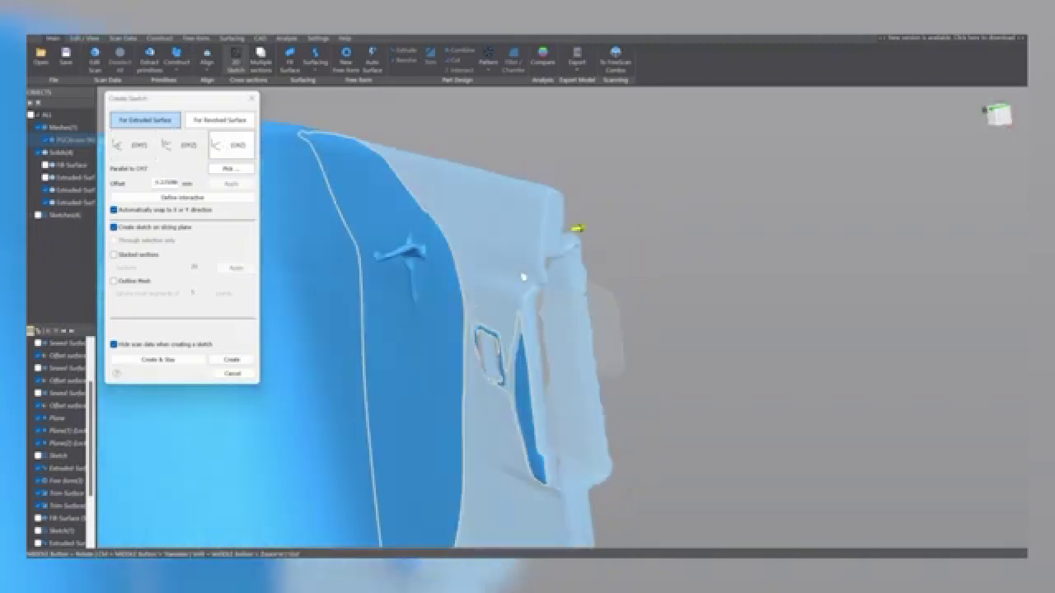
{"action": "mouse_move", "coordinate": [580, 233]}
{"action": "left_mouse_down"}
{"action": "mouse_move", "coordinate": [576, 247]}
{"action": "mouse_move", "coordinate": [590, 233]}
{"action": "left_mouse_up"}
{"action": "left_click", "coordinate": [238, 360]}
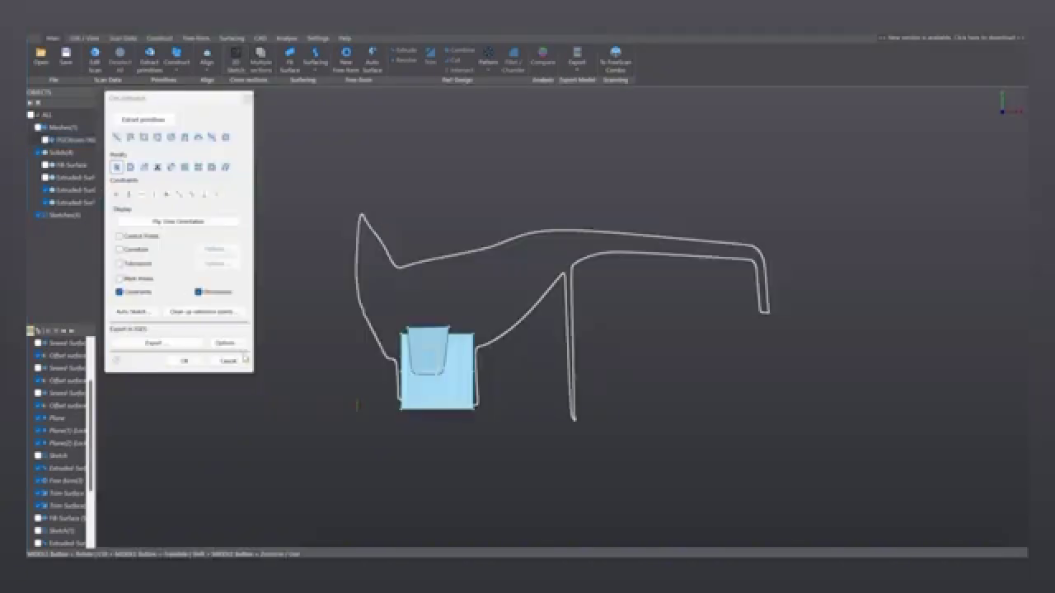
- Sketch a rectangle about 8 mm wide and 9.5 mm high over the square opening's section outline
{"action": "scroll", "coordinate": [411, 371], "scroll_direction": "up", "scroll_amount": 5}
{"action": "left_click", "coordinate": [144, 137]}
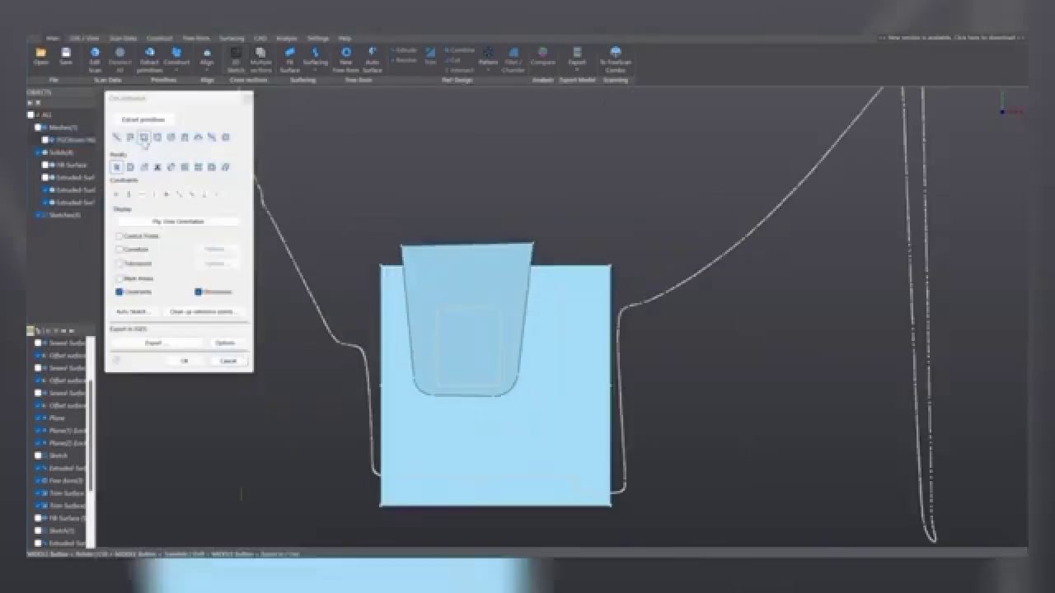
{"action": "scroll", "coordinate": [446, 351], "scroll_direction": "up", "scroll_amount": 4}
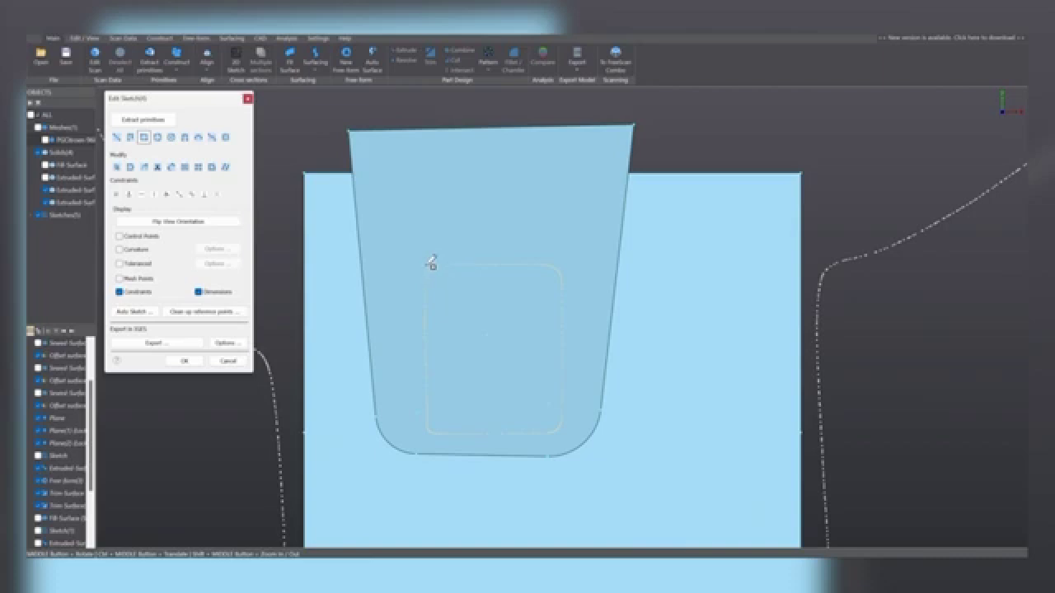
{"action": "left_click_drag", "start_coordinate": [428, 267], "coordinate": [568, 432]}
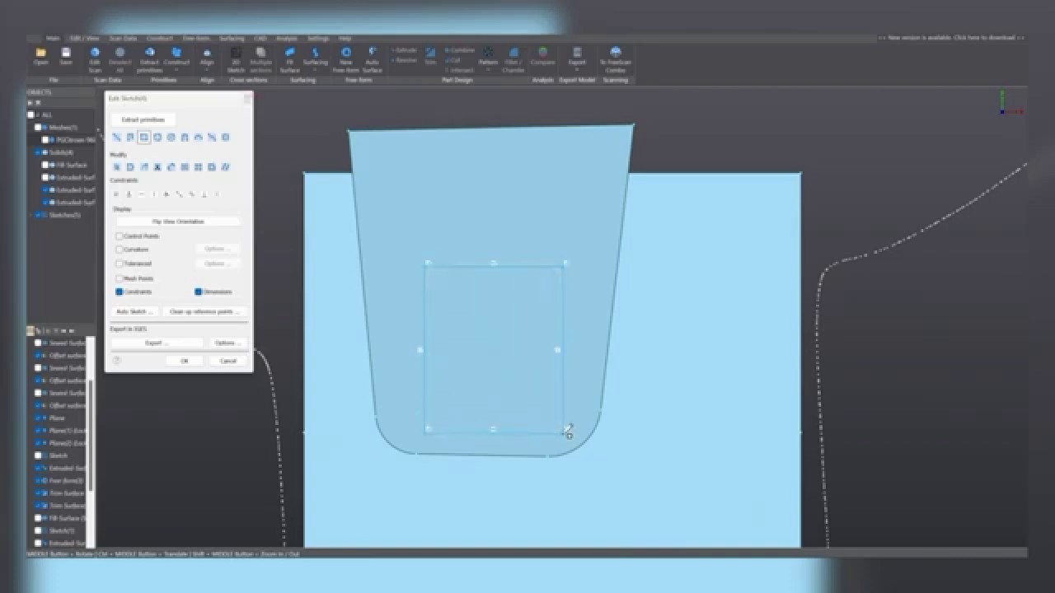
{"action": "key", "text": "Escape"}
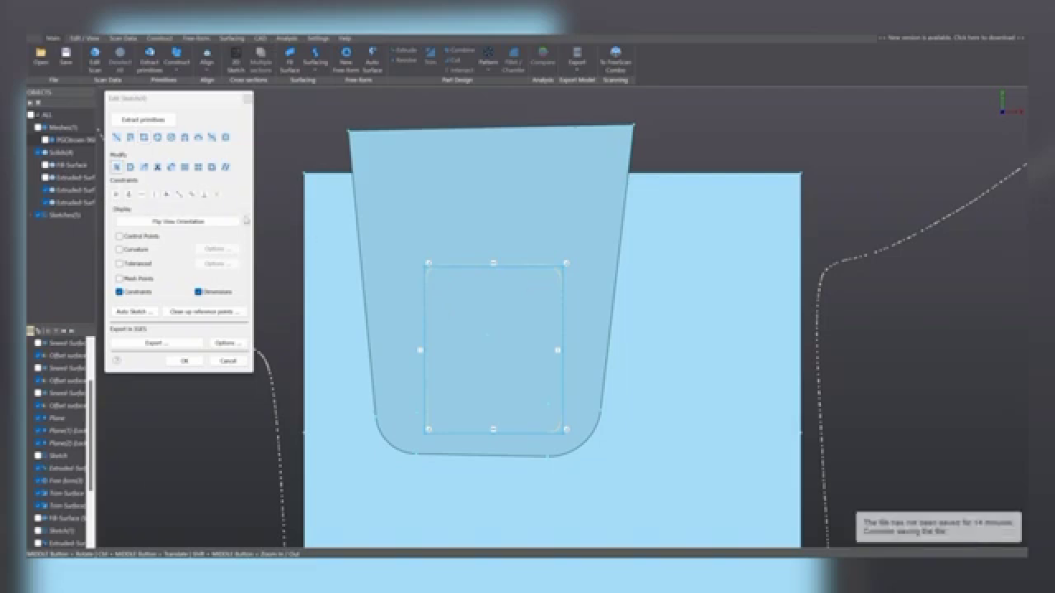
- Dimension the opening rectangle with a height of 9.5 mm and a width of 8 mm
{"action": "left_click", "coordinate": [171, 167]}
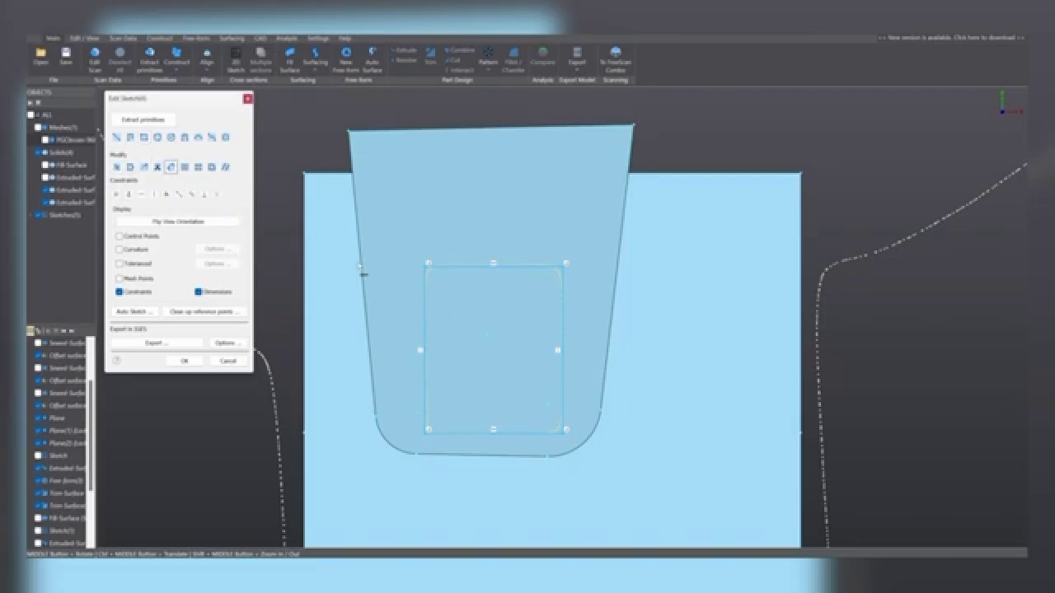
{"action": "left_click_drag", "start_coordinate": [425, 302], "coordinate": [401, 302]}
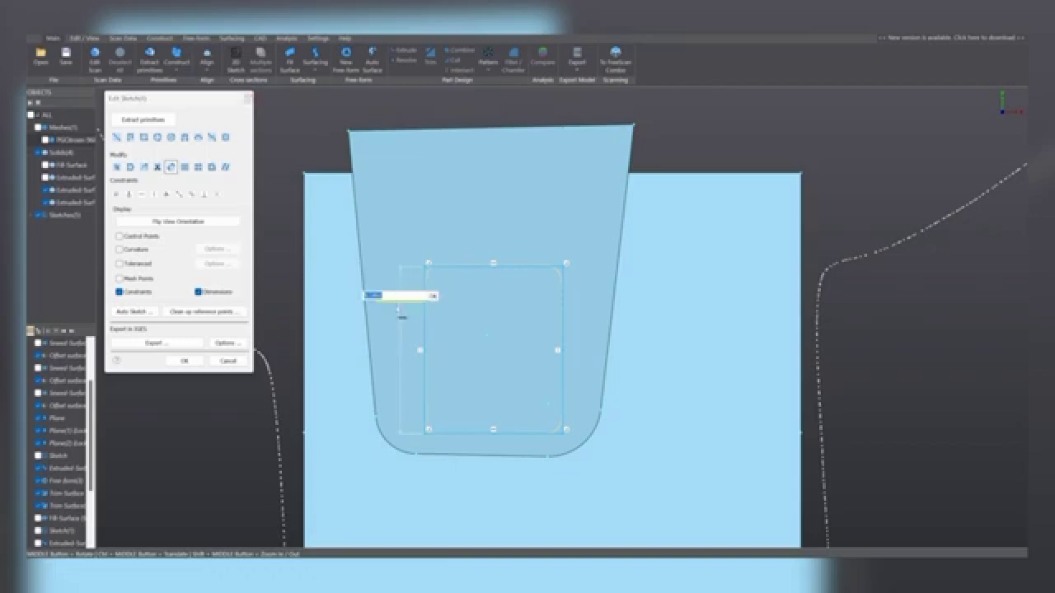
{"action": "type", "text": "8"}
{"action": "key", "text": "Return"}
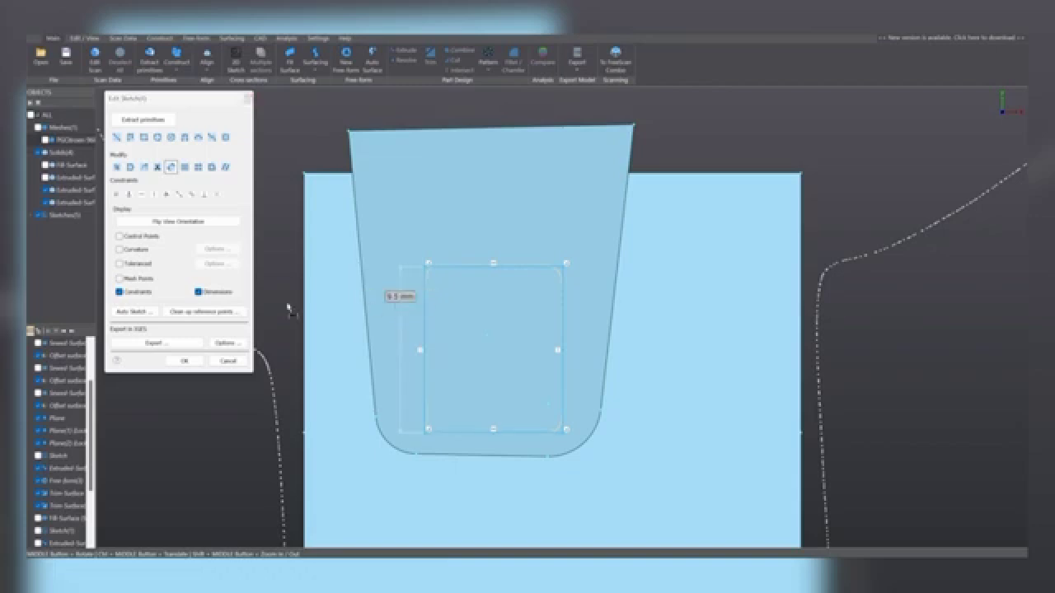
{"action": "left_click_drag", "start_coordinate": [471, 275], "coordinate": [467, 248]}
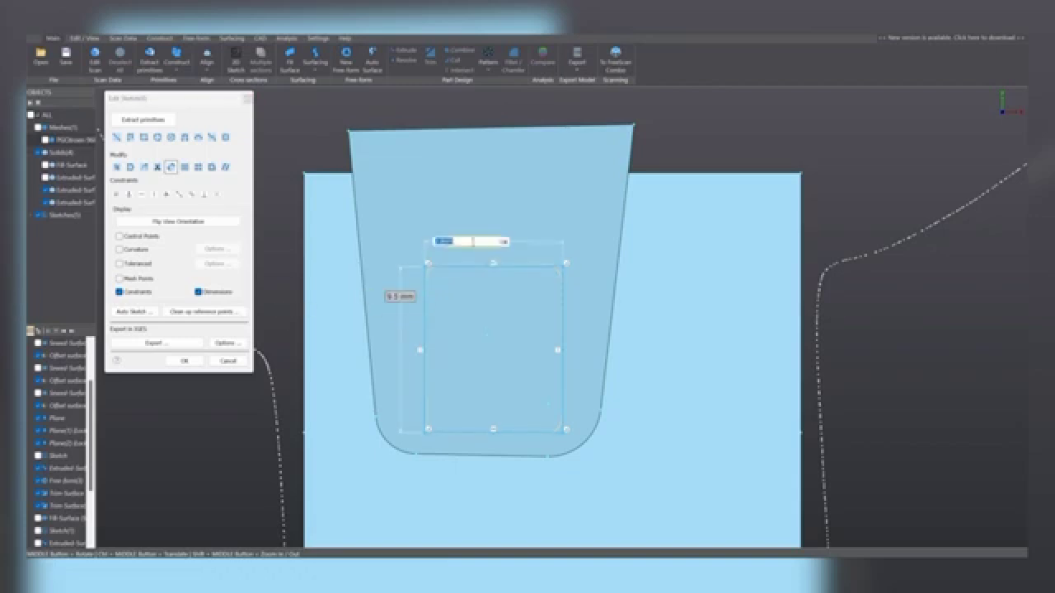
{"action": "type", "text": "8"}
{"action": "key", "text": "Return"}
{"action": "key", "text": "Escape"}
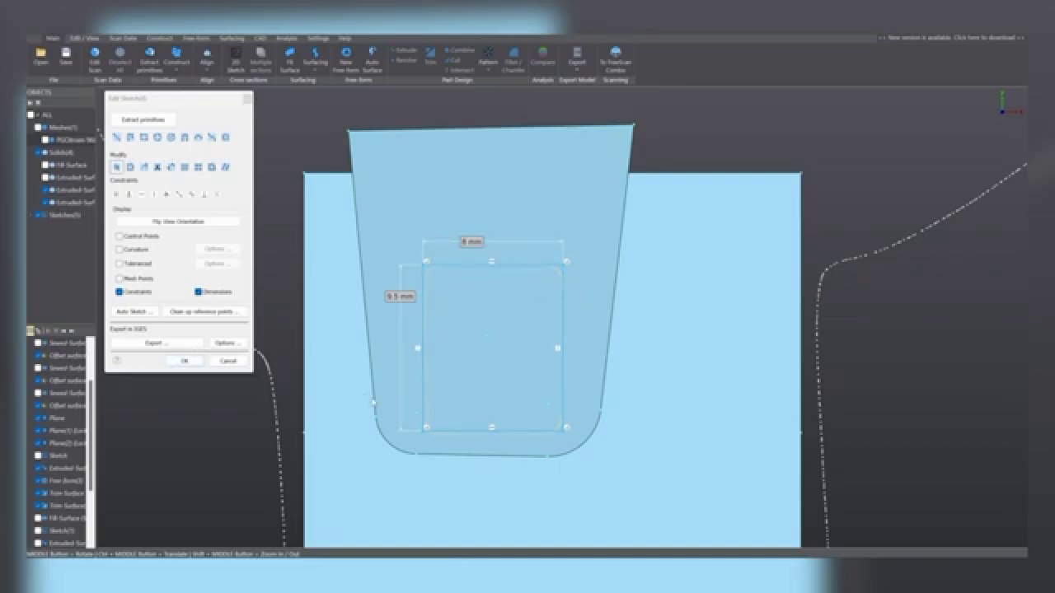
- Set the opening rectangle's height to 10 mm and finish the sketch
{"action": "double_click", "coordinate": [394, 299]}
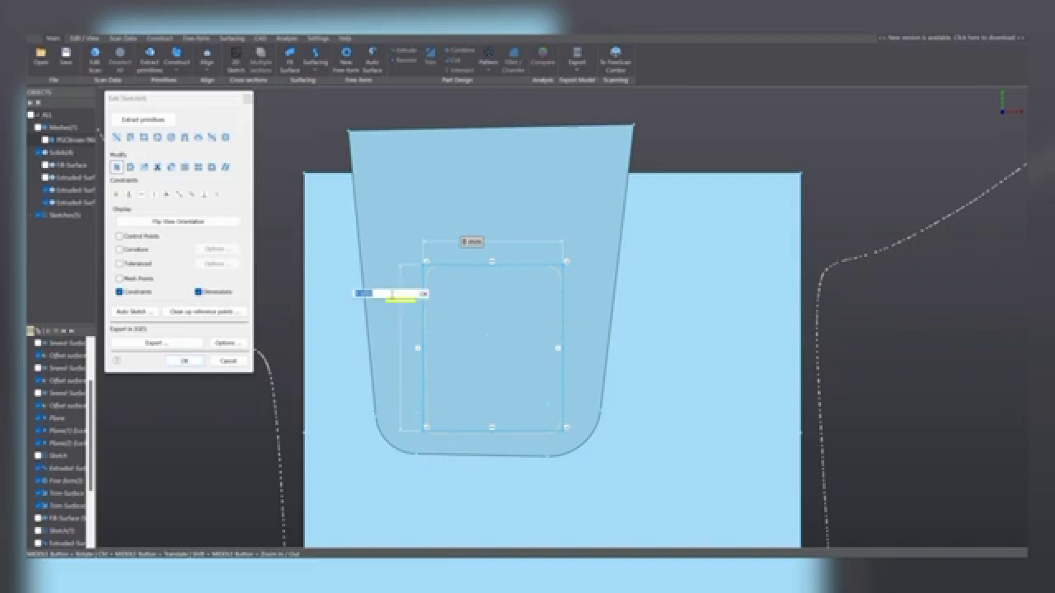
{"action": "type", "text": "10"}
{"action": "key", "text": "Return"}
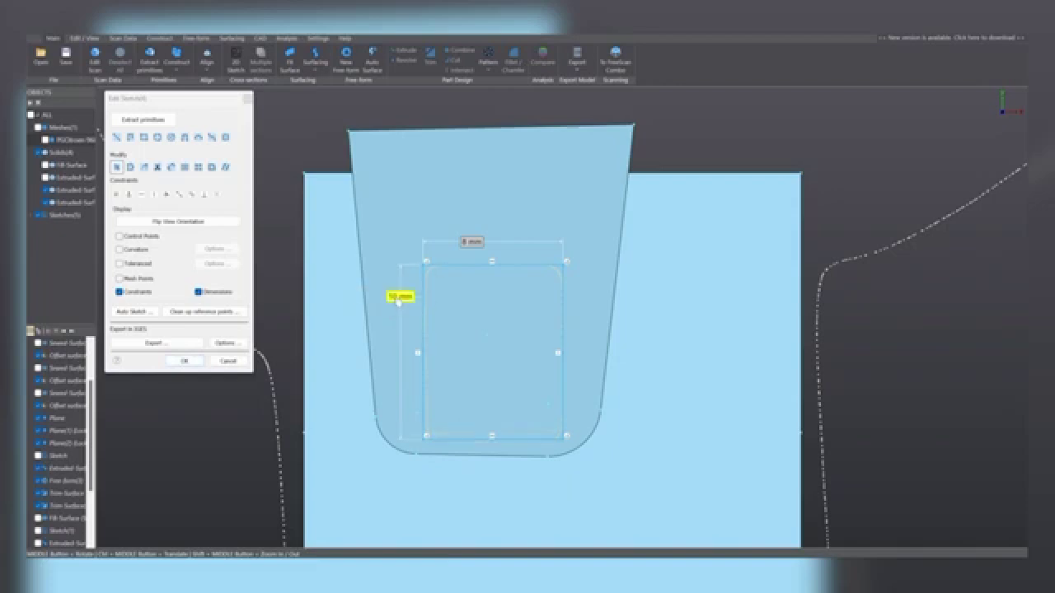
{"action": "double_click", "coordinate": [396, 296]}
{"action": "type", "text": "10"}
{"action": "key", "text": "Return"}
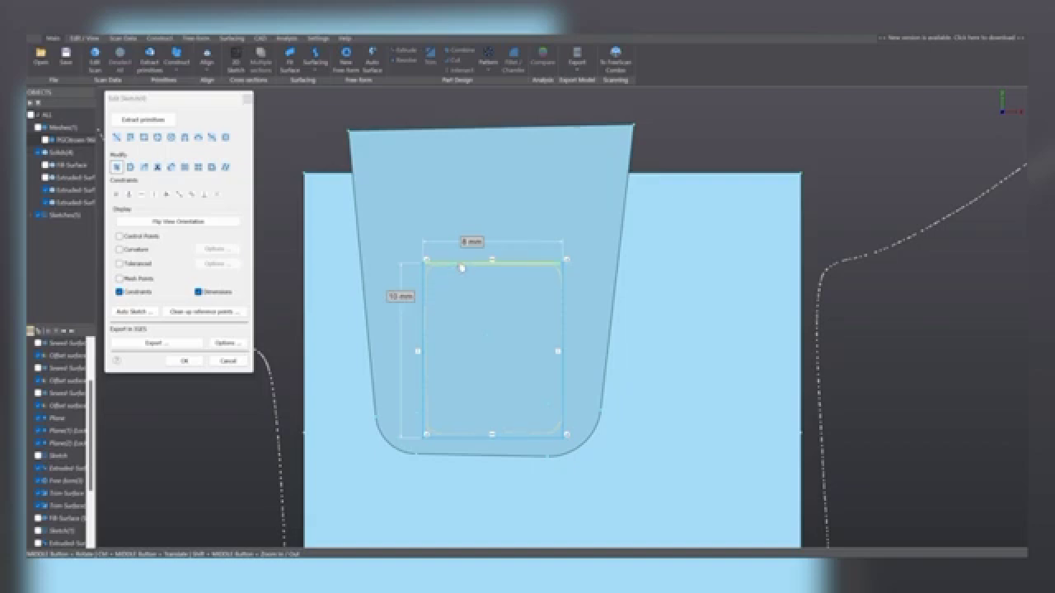
{"action": "double_click", "coordinate": [472, 242]}
{"action": "left_click", "coordinate": [186, 361]}
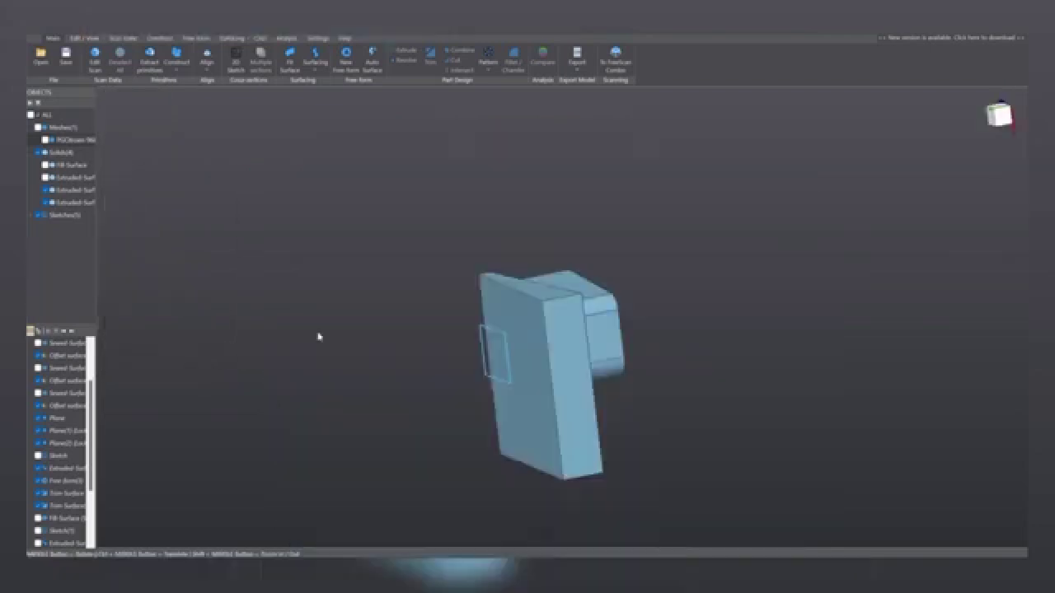
- Start a two-sided solid extrusion of the opening rectangle, with depth 1 reaching about 4.7 mm into the wedge block
{"action": "middle_click_drag", "start_coordinate": [601, 255], "coordinate": [529, 275]}
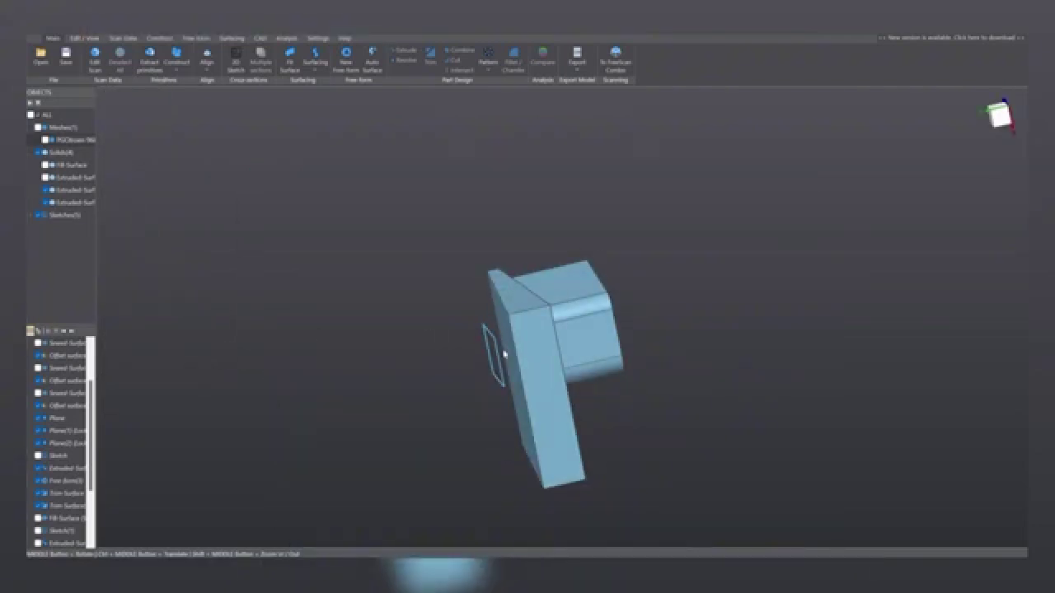
{"action": "left_click", "coordinate": [500, 360]}
{"action": "left_click", "coordinate": [516, 342]}
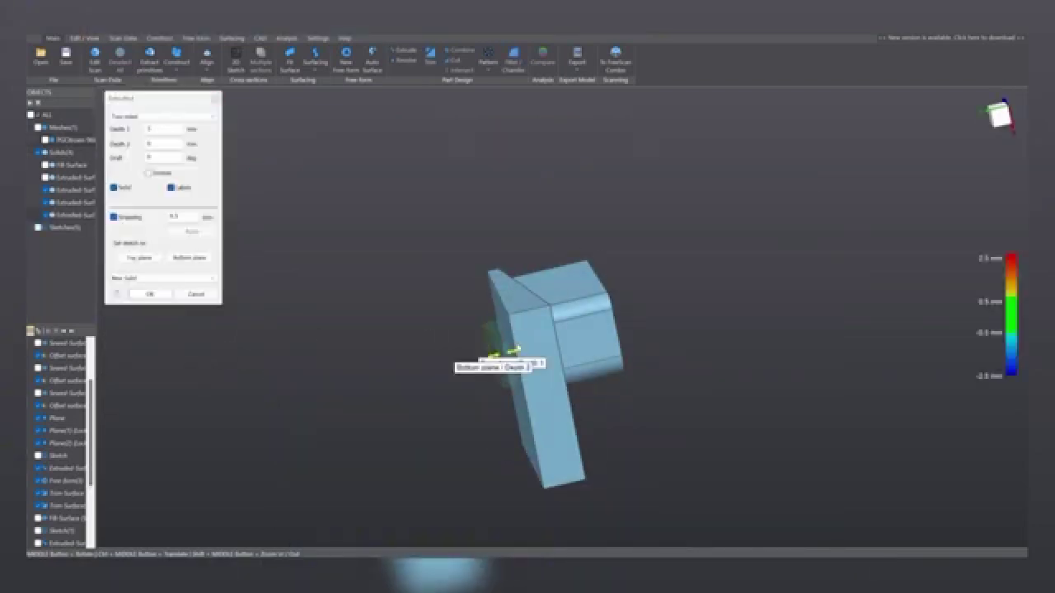
{"action": "left_click_drag", "start_coordinate": [514, 355], "coordinate": [533, 346]}
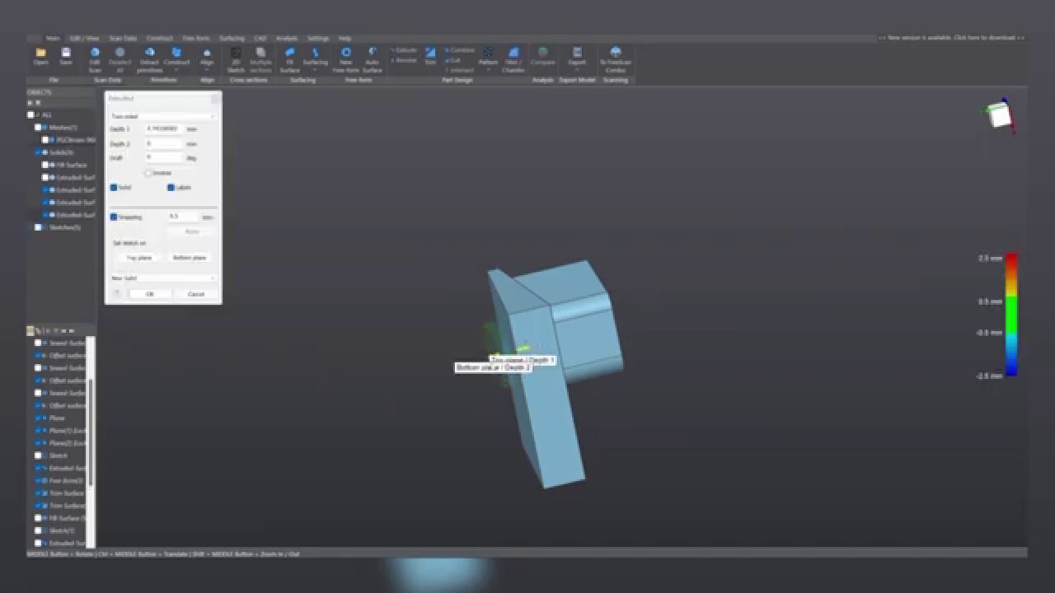
- Extend depth 2 of the rectangle's extrusion about 17.4 mm away from the wedge block and create it as a new solid
{"action": "middle_click_drag", "start_coordinate": [532, 346], "coordinate": [584, 399]}
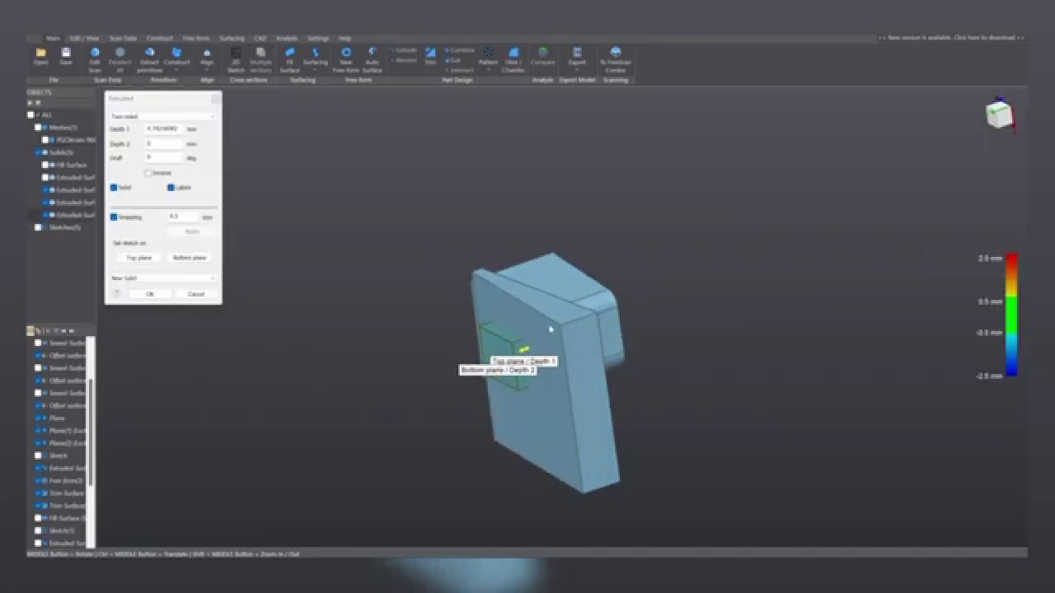
{"action": "middle_click_drag", "start_coordinate": [550, 329], "coordinate": [537, 402]}
{"action": "middle_click_drag", "start_coordinate": [530, 338], "coordinate": [513, 324]}
{"action": "middle_click_drag", "start_coordinate": [525, 376], "coordinate": [594, 275], "text": "ctrl"}
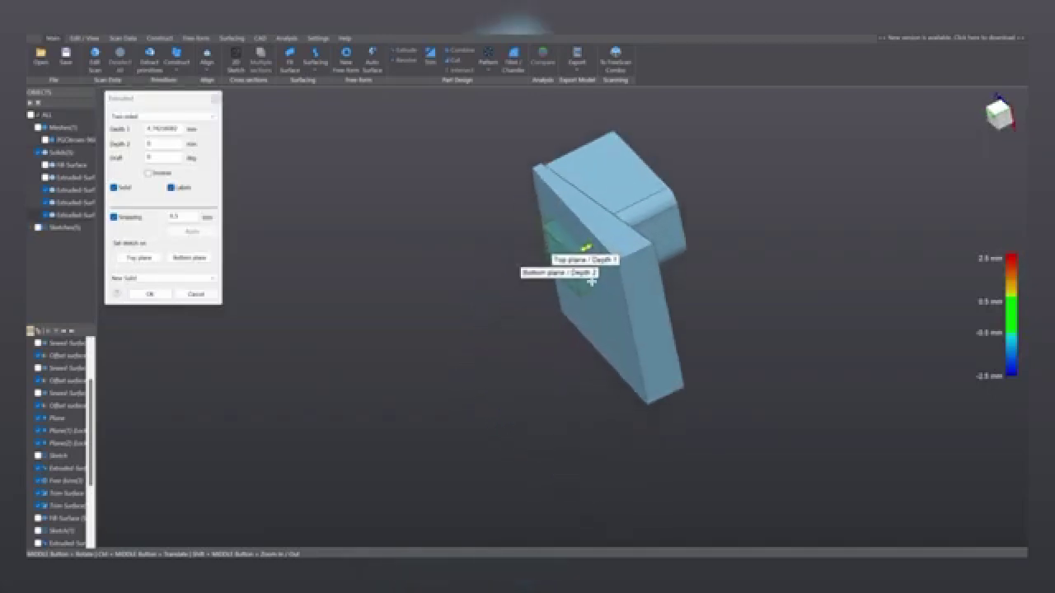
{"action": "scroll", "coordinate": [554, 269], "scroll_direction": "up", "scroll_amount": 3}
{"action": "left_click_drag", "start_coordinate": [568, 259], "coordinate": [350, 363]}
{"action": "scroll", "coordinate": [648, 264], "scroll_direction": "down", "scroll_amount": 4}
{"action": "middle_click_drag", "start_coordinate": [582, 294], "coordinate": [568, 324]}
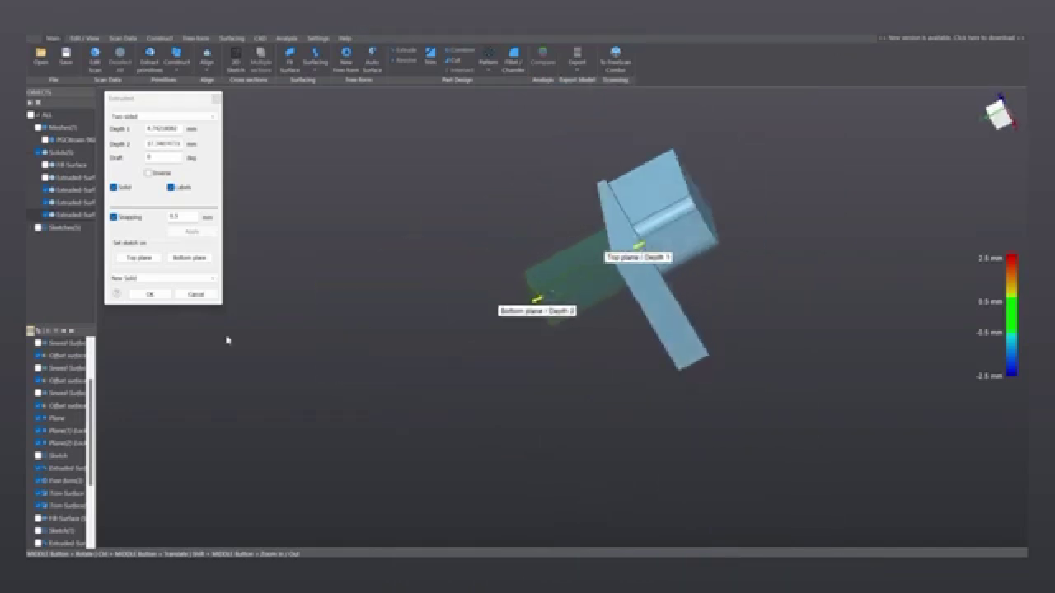
{"action": "left_click", "coordinate": [149, 295]}
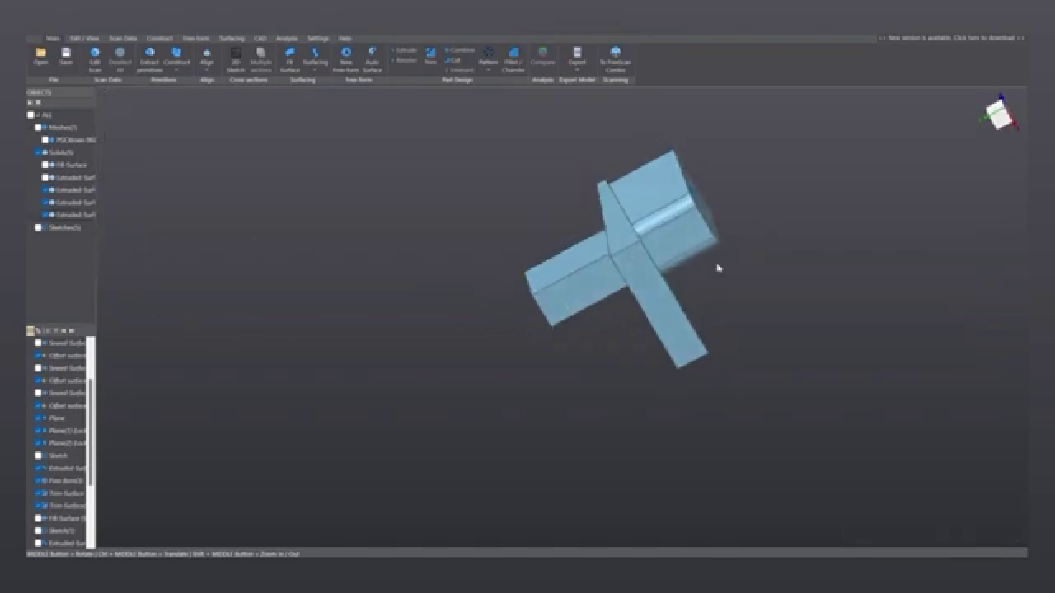
- Combine the rounded notch block, the wedge block and the rectangular opening block into one solid
{"action": "middle_click_drag", "start_coordinate": [718, 266], "coordinate": [499, 169]}
{"action": "middle_click_drag", "start_coordinate": [702, 352], "coordinate": [643, 346]}
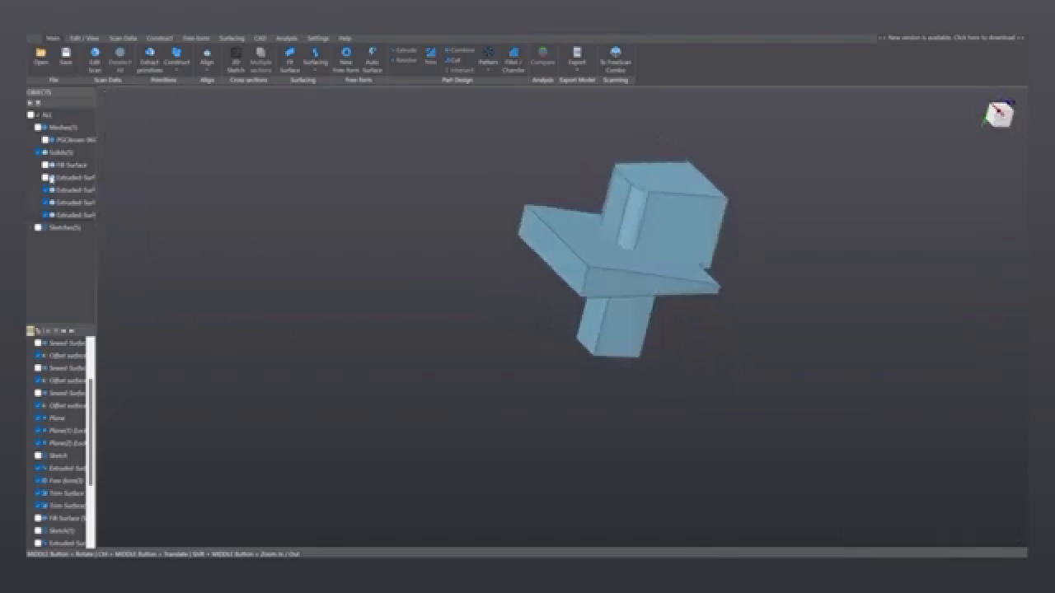
{"action": "left_click", "coordinate": [49, 178]}
{"action": "middle_click_drag", "start_coordinate": [722, 312], "coordinate": [631, 278]}
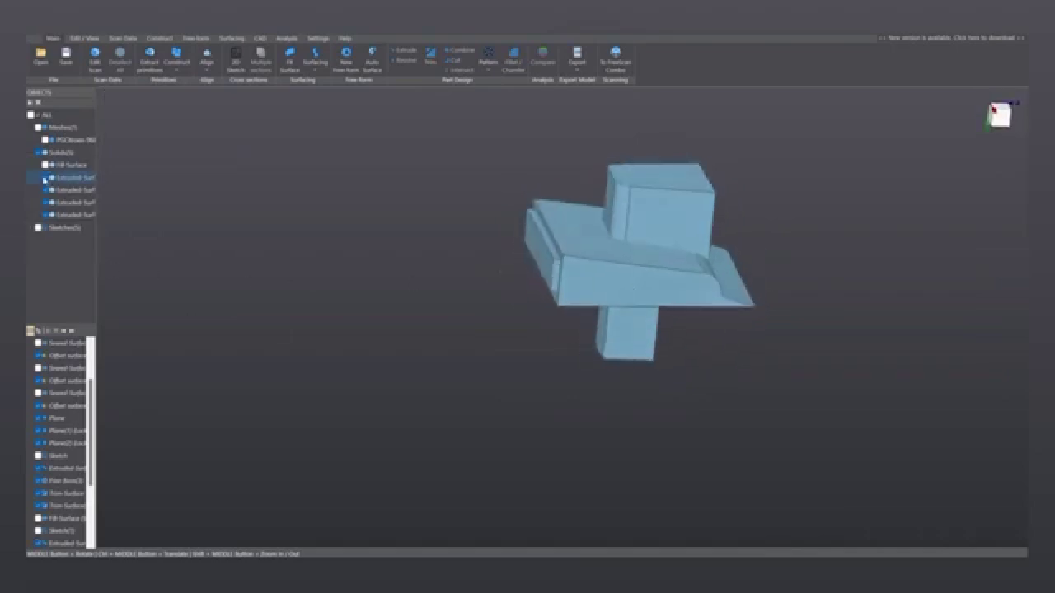
{"action": "left_click", "coordinate": [44, 178]}
{"action": "left_click", "coordinate": [661, 218]}
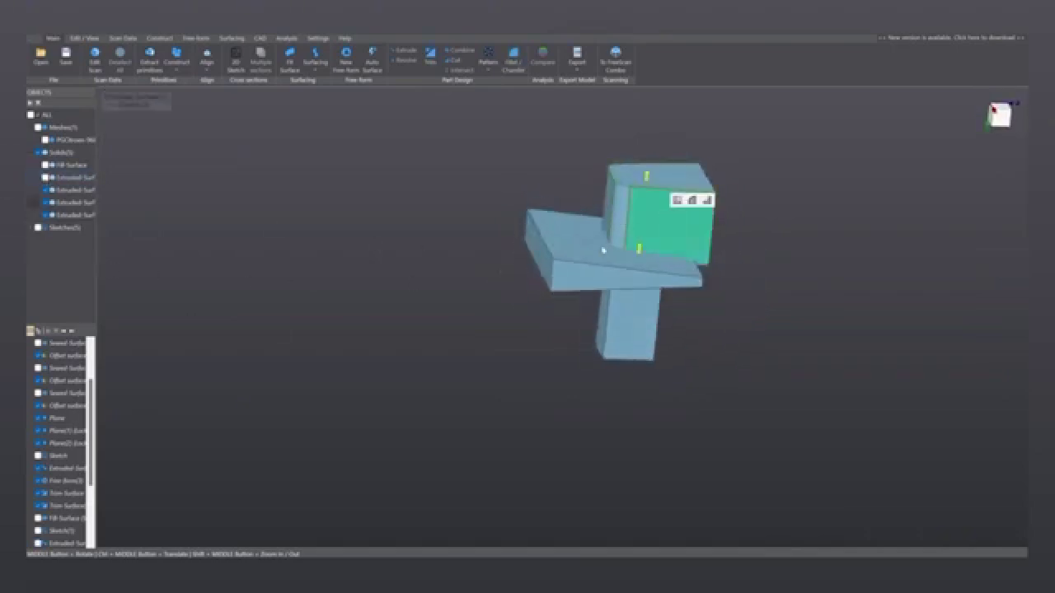
{"action": "left_click", "coordinate": [606, 264]}
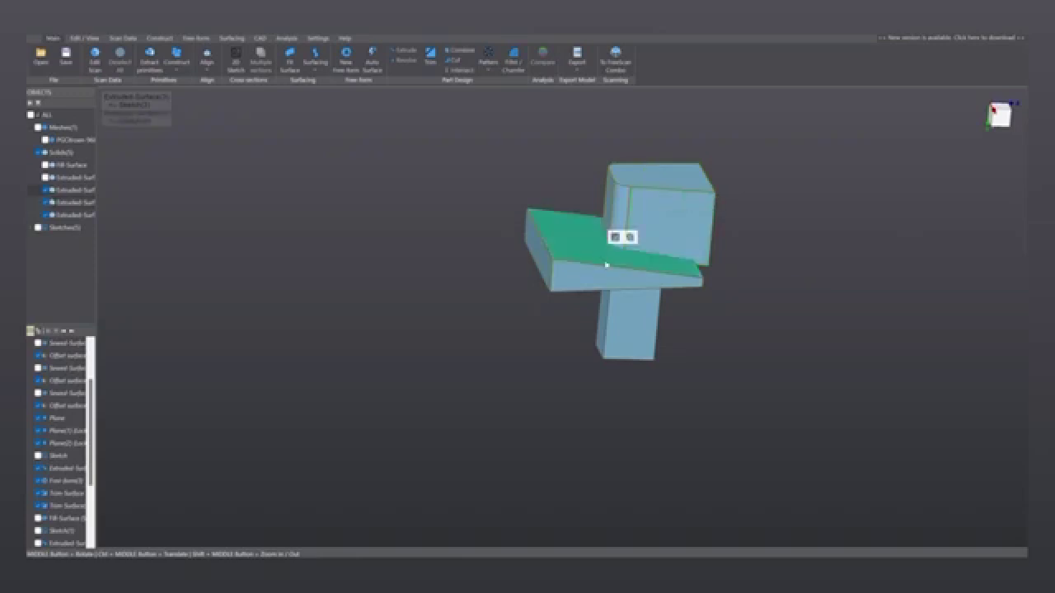
{"action": "left_click", "coordinate": [626, 324]}
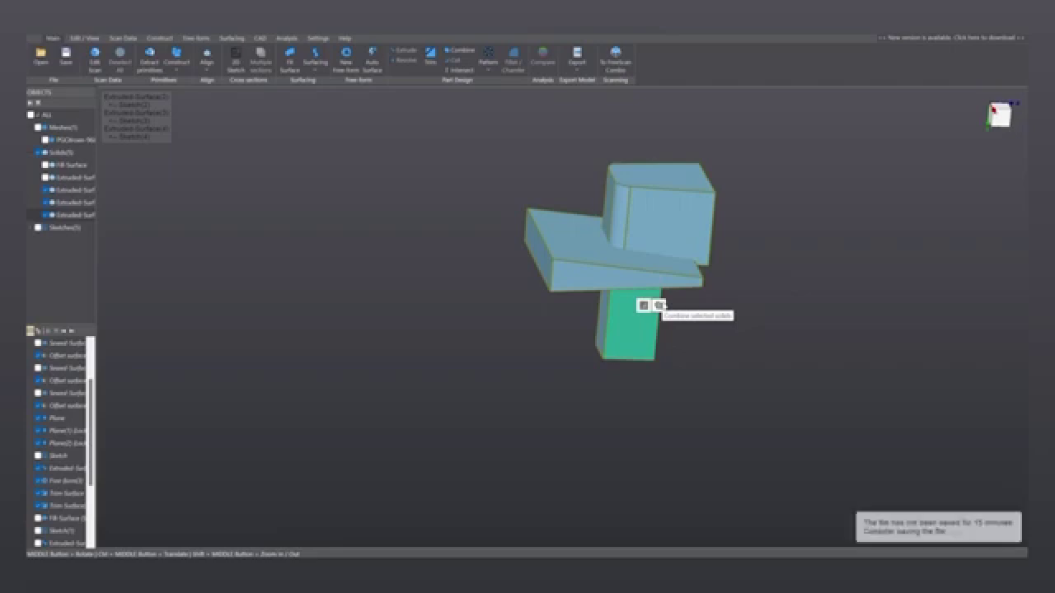
{"action": "left_click", "coordinate": [660, 306]}
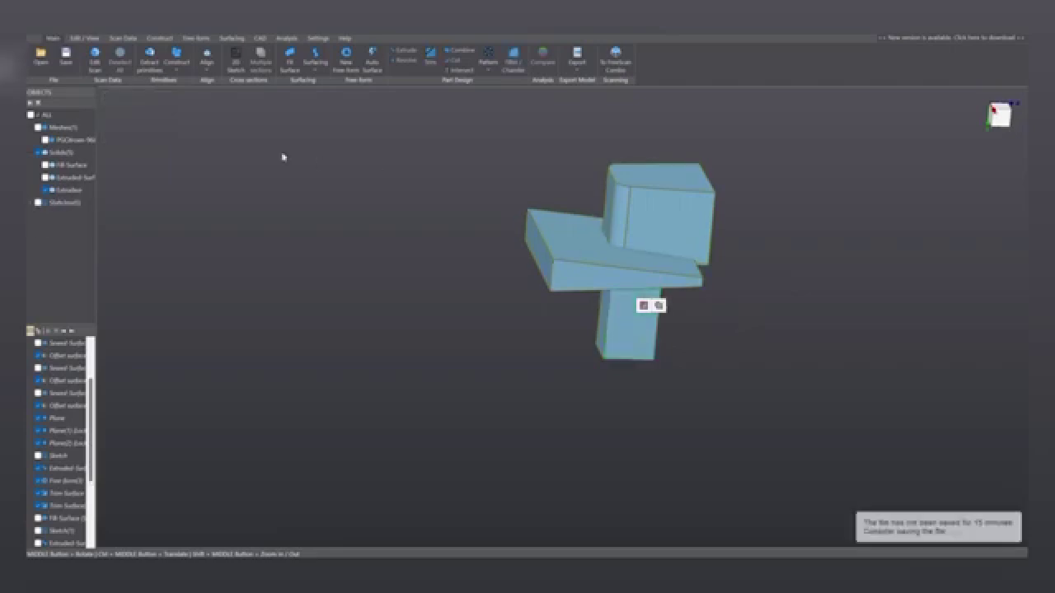
{"action": "left_click", "coordinate": [628, 224]}
{"action": "left_click", "coordinate": [370, 167]}
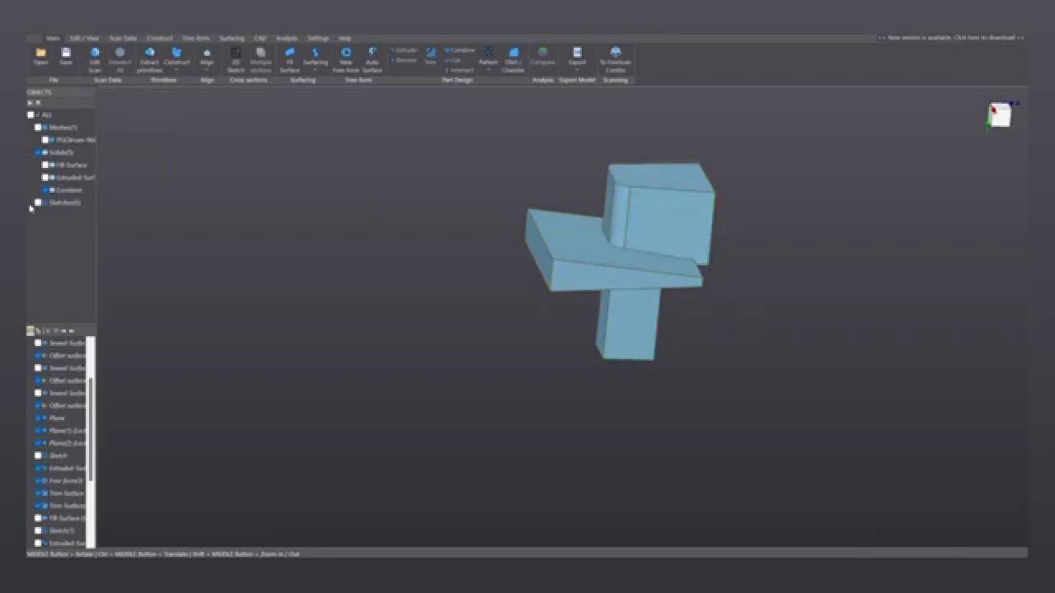
- Show the hidden extruded surface solid together with the combined solid
{"action": "left_click", "coordinate": [46, 192]}
{"action": "left_click", "coordinate": [46, 191]}
{"action": "left_click", "coordinate": [45, 178]}
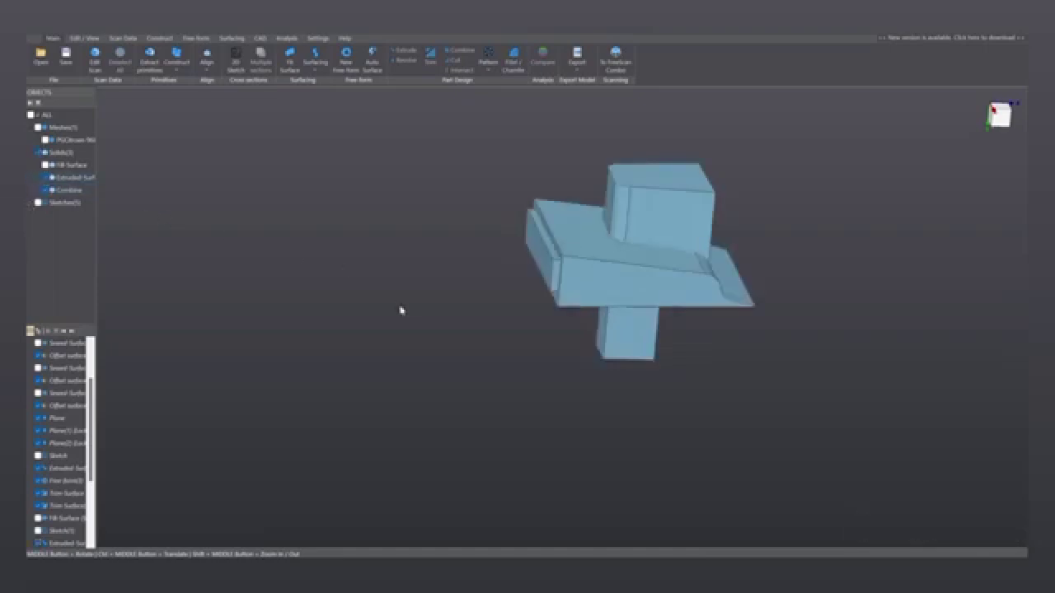
- Cut the combined tool body out of the extruded clip solid to hollow its recess, notch and square opening
{"action": "left_click", "coordinate": [591, 295]}
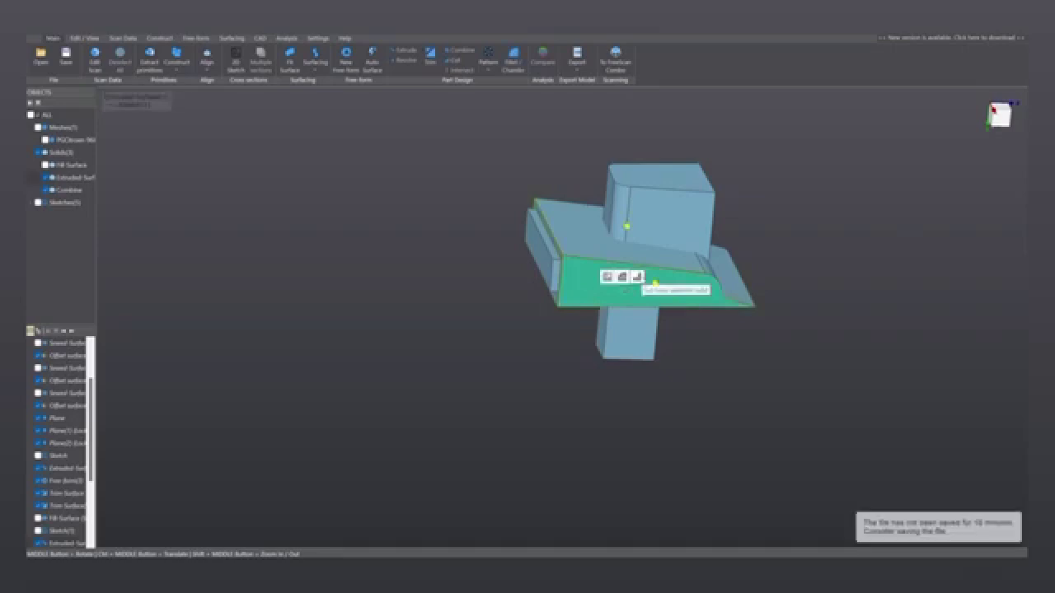
{"action": "left_click", "coordinate": [638, 277]}
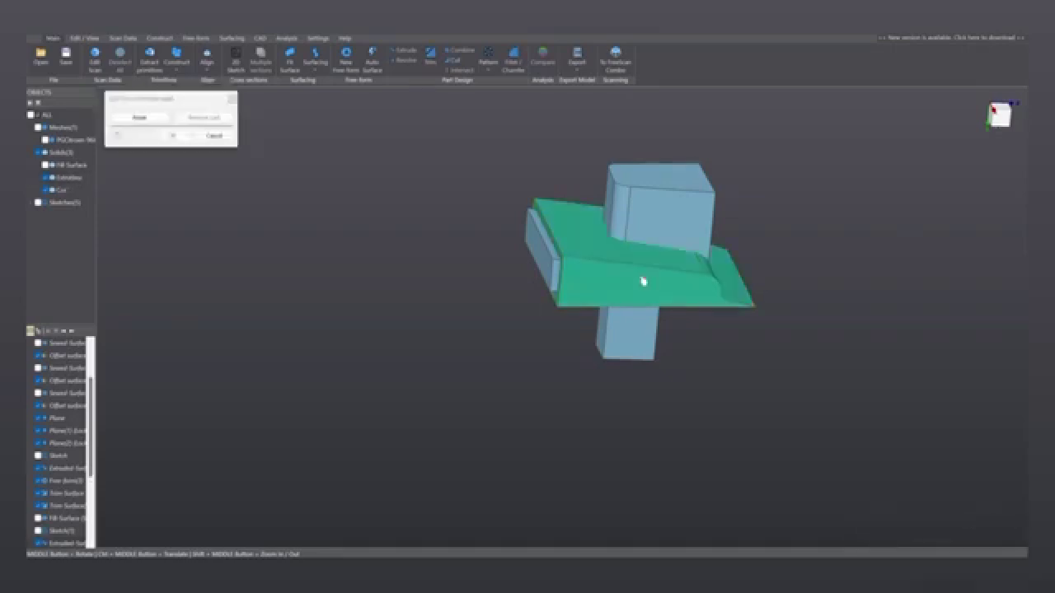
{"action": "left_click", "coordinate": [676, 227]}
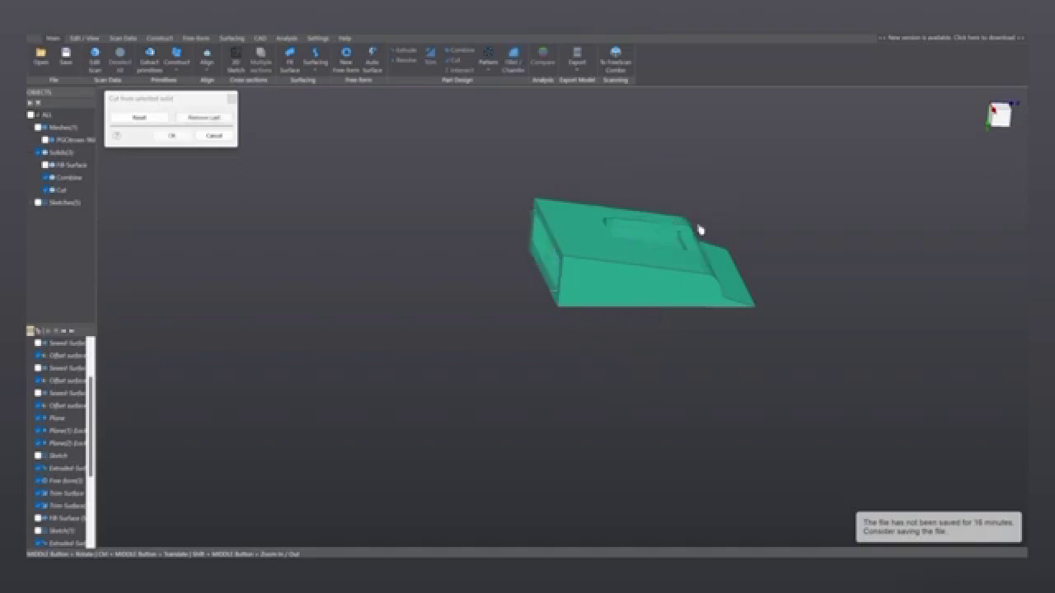
{"action": "middle_click_drag", "start_coordinate": [506, 256], "coordinate": [285, 245]}
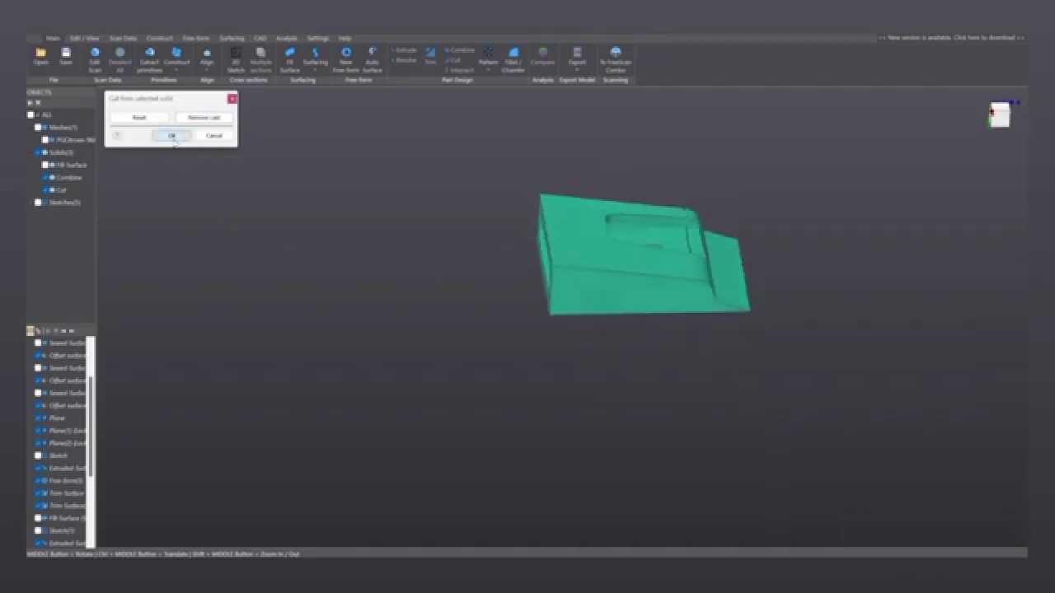
{"action": "left_click", "coordinate": [171, 136]}
- Show the Fill-Surface panel solid together with the hollowed clip housing and inspect where they overlap
{"action": "left_click", "coordinate": [44, 167]}
{"action": "middle_click_drag", "start_coordinate": [336, 286], "coordinate": [565, 225]}
{"action": "scroll", "coordinate": [564, 226], "scroll_direction": "up", "scroll_amount": 3}
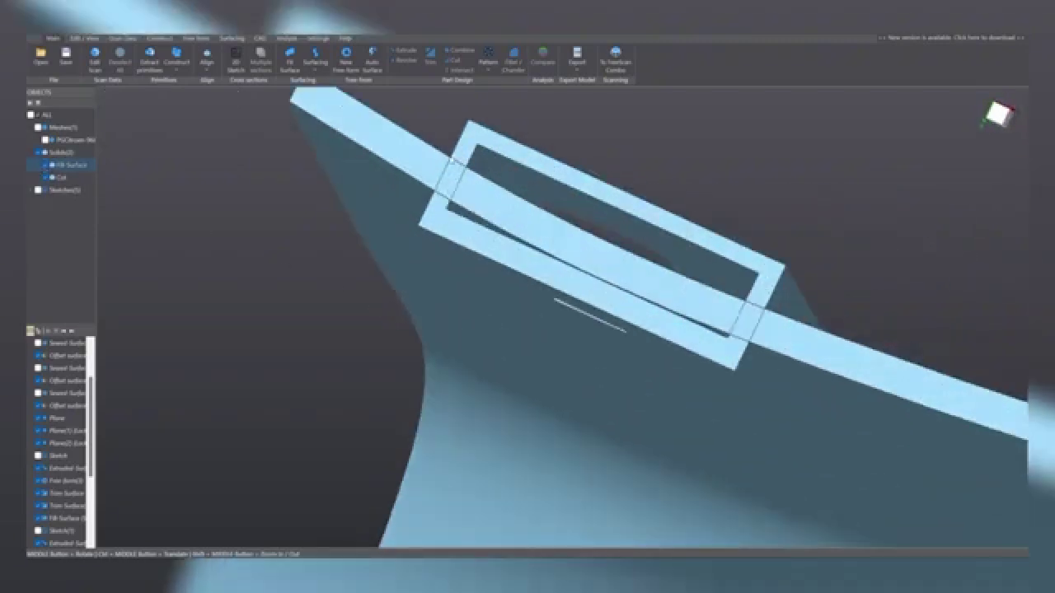
{"action": "scroll", "coordinate": [636, 300], "scroll_direction": "down", "scroll_amount": 2}
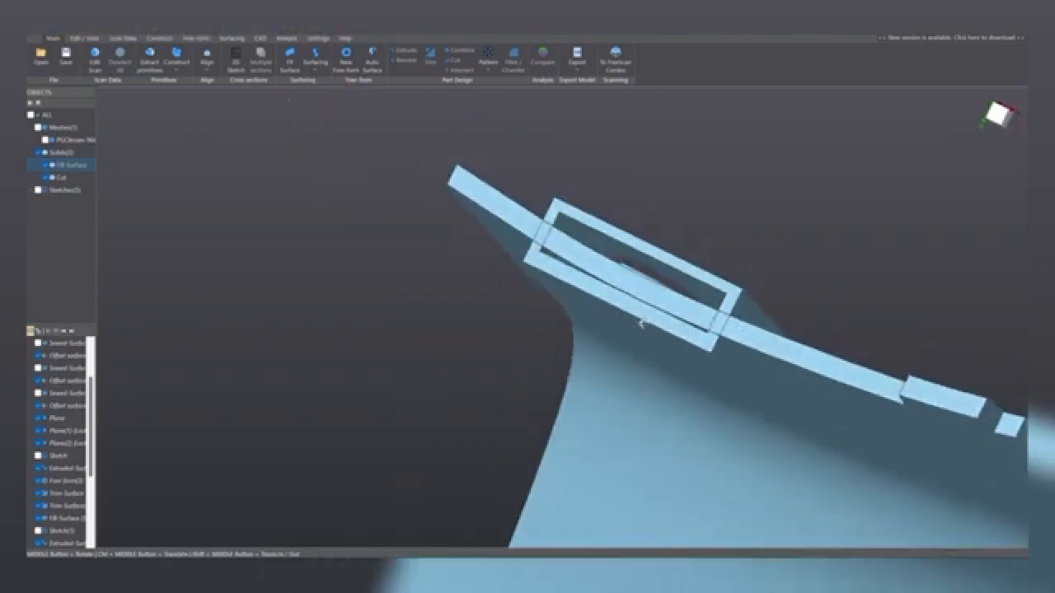
{"action": "middle_click_drag", "start_coordinate": [640, 322], "coordinate": [582, 311]}
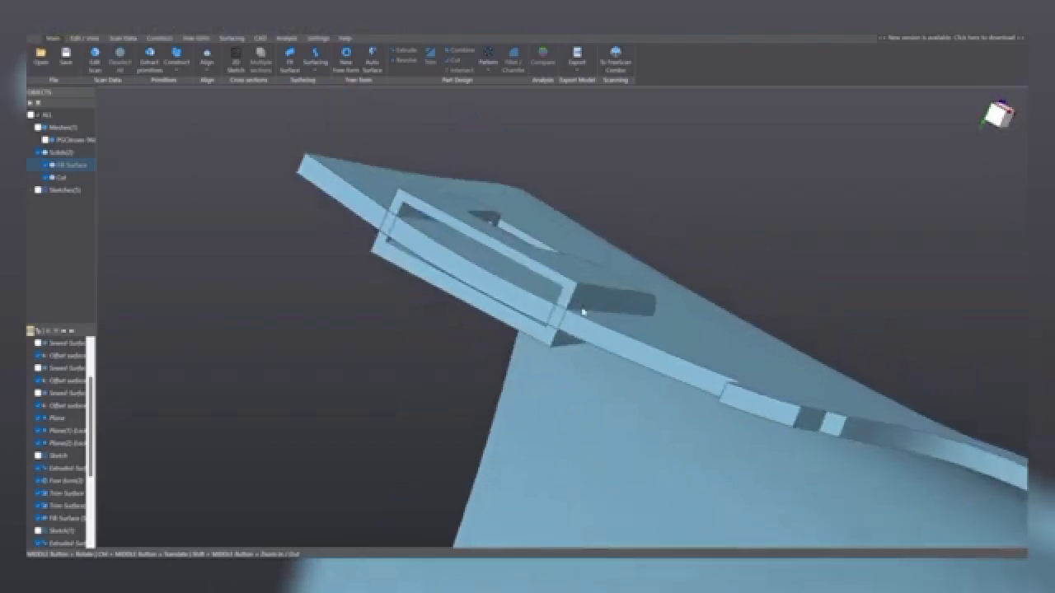
{"action": "middle_click_drag", "start_coordinate": [752, 360], "coordinate": [681, 334]}
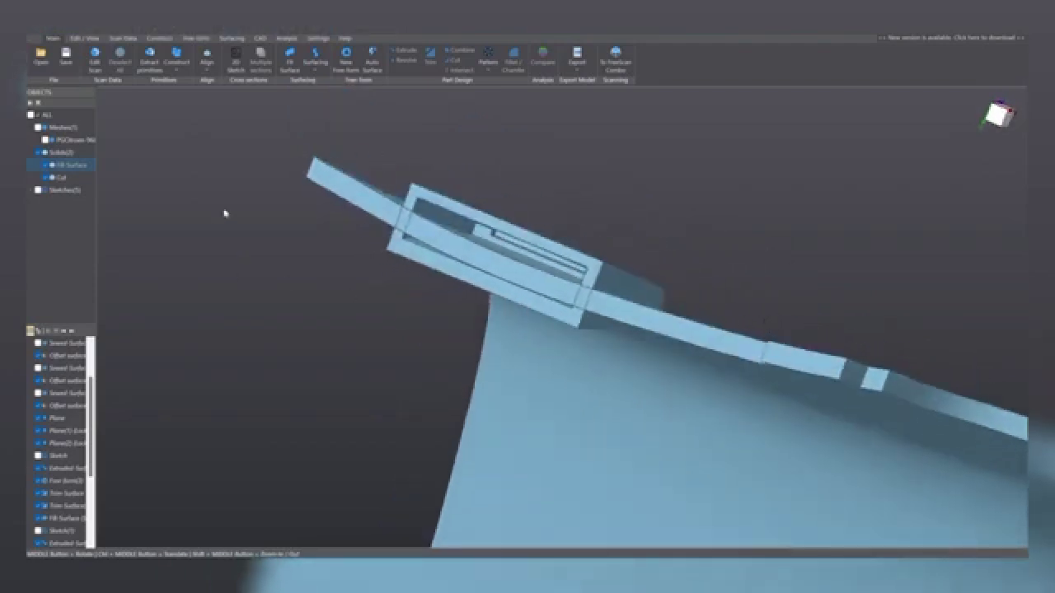
- Create a 2D sketch on a section plane crossing the clip housing, offset from the origin to partway along its width
{"action": "left_click", "coordinate": [236, 62]}
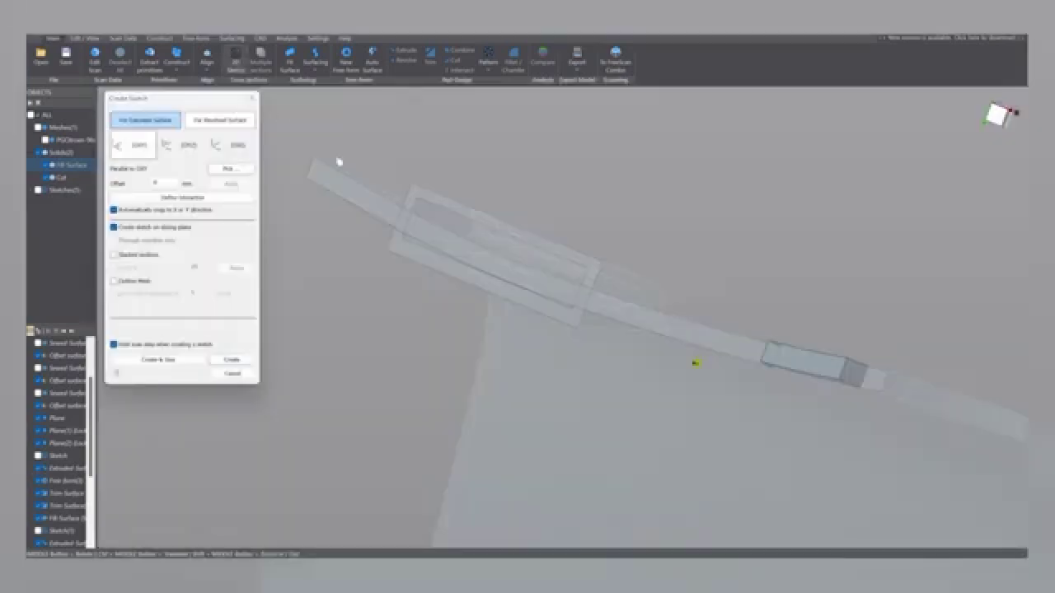
{"action": "scroll", "coordinate": [720, 360], "scroll_direction": "down", "scroll_amount": 4}
{"action": "left_click", "coordinate": [186, 146]}
{"action": "scroll", "coordinate": [545, 336], "scroll_direction": "up", "scroll_amount": 2}
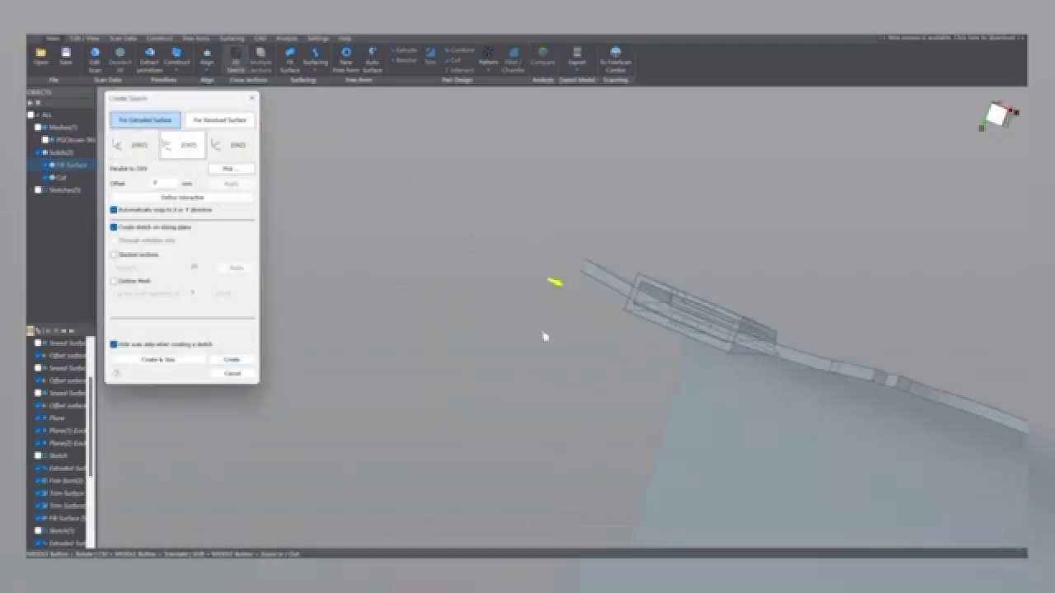
{"action": "left_click_drag", "start_coordinate": [558, 287], "coordinate": [666, 335]}
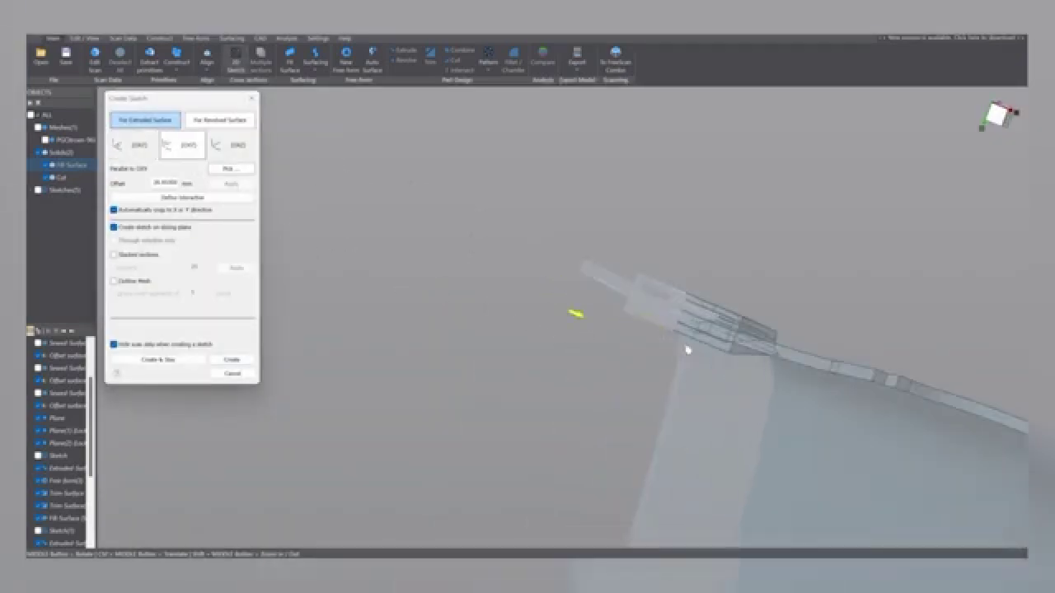
{"action": "middle_click_drag", "start_coordinate": [687, 350], "coordinate": [824, 292]}
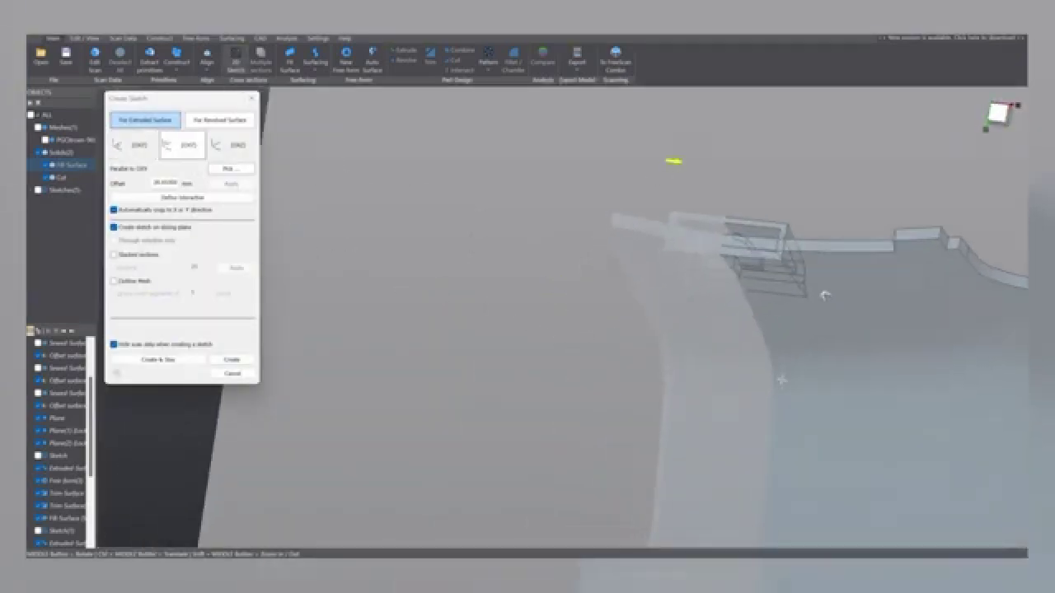
{"action": "left_click", "coordinate": [230, 359]}
{"action": "scroll", "coordinate": [379, 381], "scroll_direction": "up", "scroll_amount": 5}
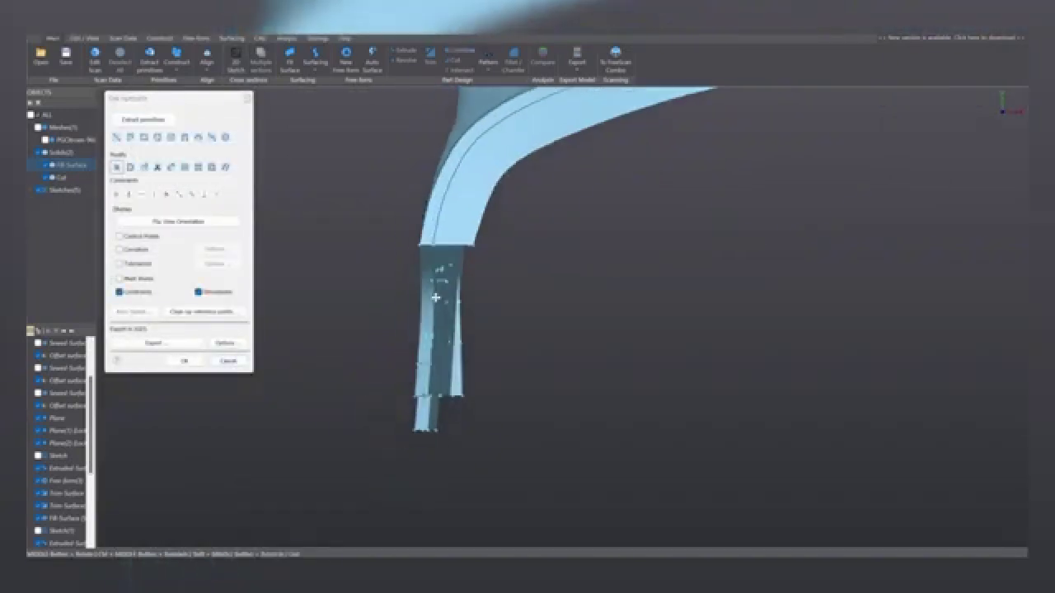
{"action": "scroll", "coordinate": [388, 297], "scroll_direction": "up", "scroll_amount": 2}
{"action": "middle_click_drag", "start_coordinate": [431, 291], "coordinate": [451, 239], "text": "ctrl"}
{"action": "scroll", "coordinate": [444, 259], "scroll_direction": "down", "scroll_amount": 3}
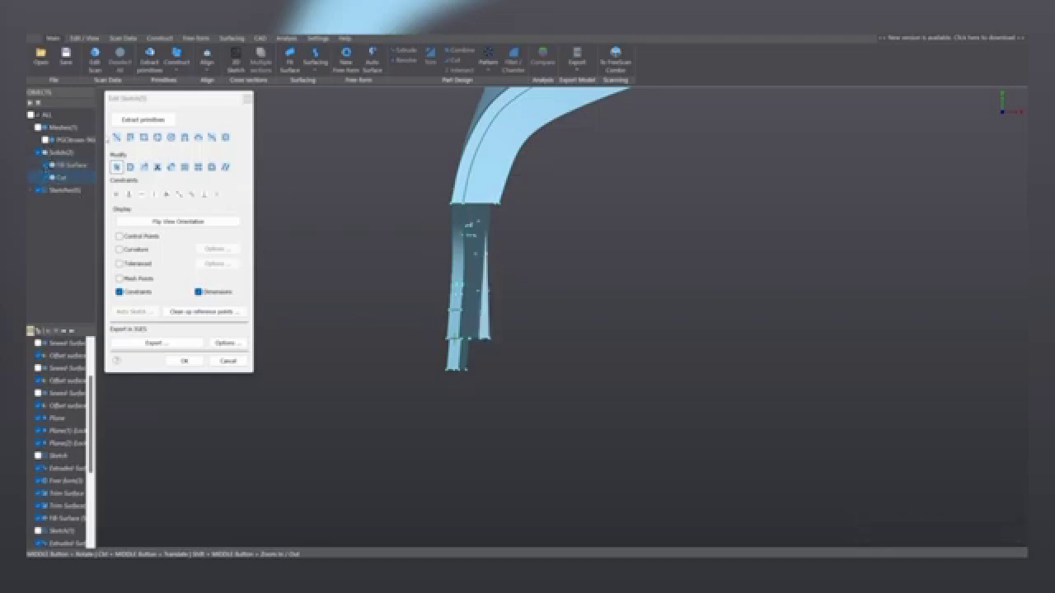
{"action": "mouse_move", "coordinate": [448, 248]}
{"action": "middle_mouse_down", "text": "ctrl"}
{"action": "mouse_move", "coordinate": [470, 172]}
{"action": "mouse_move", "coordinate": [462, 250]}
{"action": "middle_mouse_up", "text": "ctrl"}
{"action": "scroll", "coordinate": [421, 286], "scroll_direction": "up", "scroll_amount": 4}
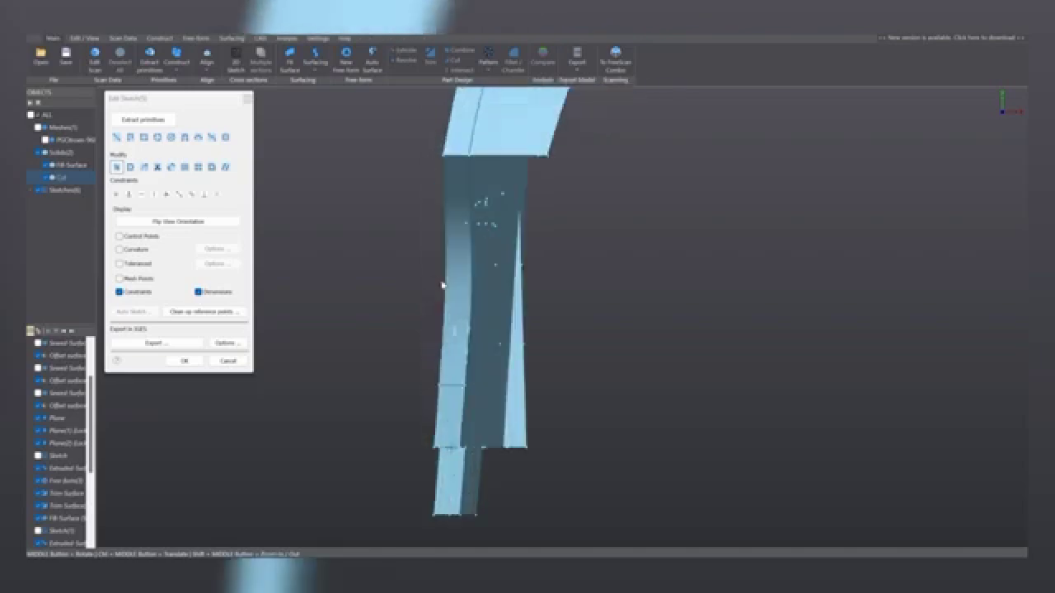
- Show only Sketch(1) and Sketch(2) as references and sketch a rectangle enclosing the clip housing's inner profile
{"action": "left_click", "coordinate": [144, 138]}
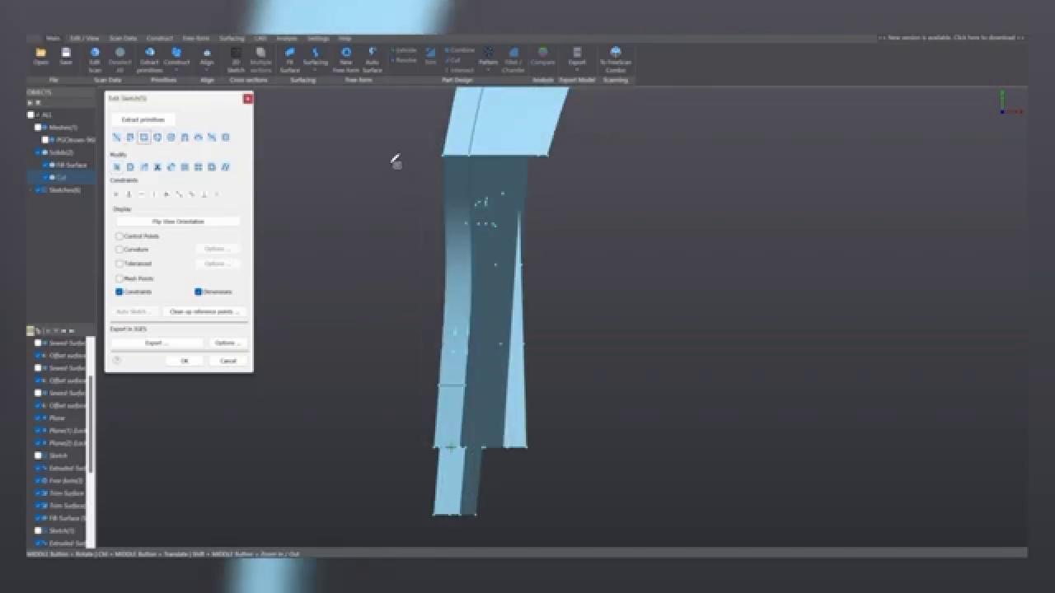
{"action": "mouse_move", "coordinate": [383, 162]}
{"action": "left_mouse_down"}
{"action": "mouse_move", "coordinate": [502, 275]}
{"action": "mouse_move", "coordinate": [624, 483]}
{"action": "mouse_move", "coordinate": [583, 475]}
{"action": "left_mouse_up"}
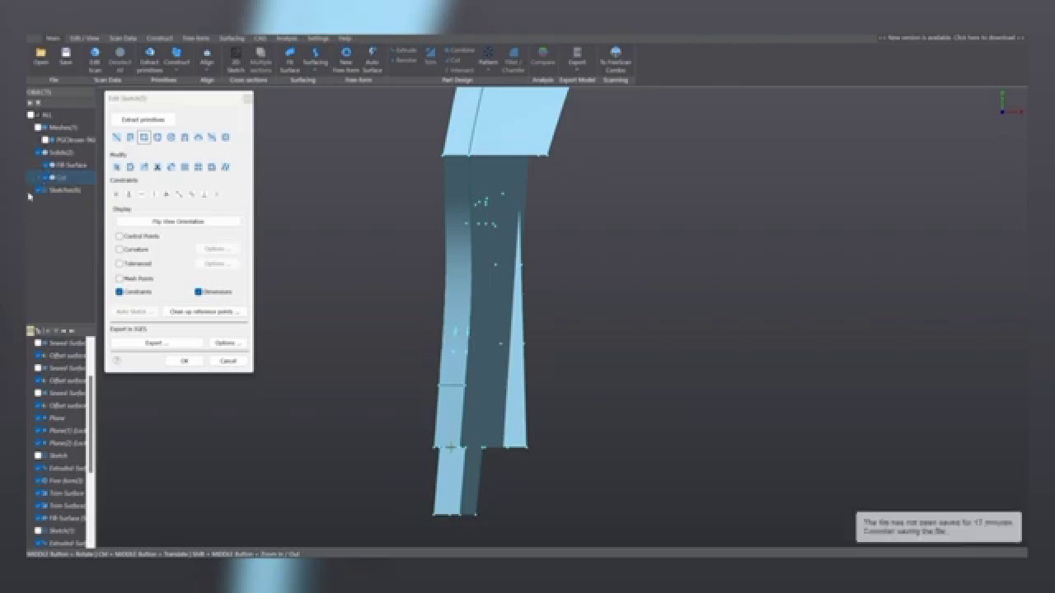
{"action": "left_click", "coordinate": [32, 191]}
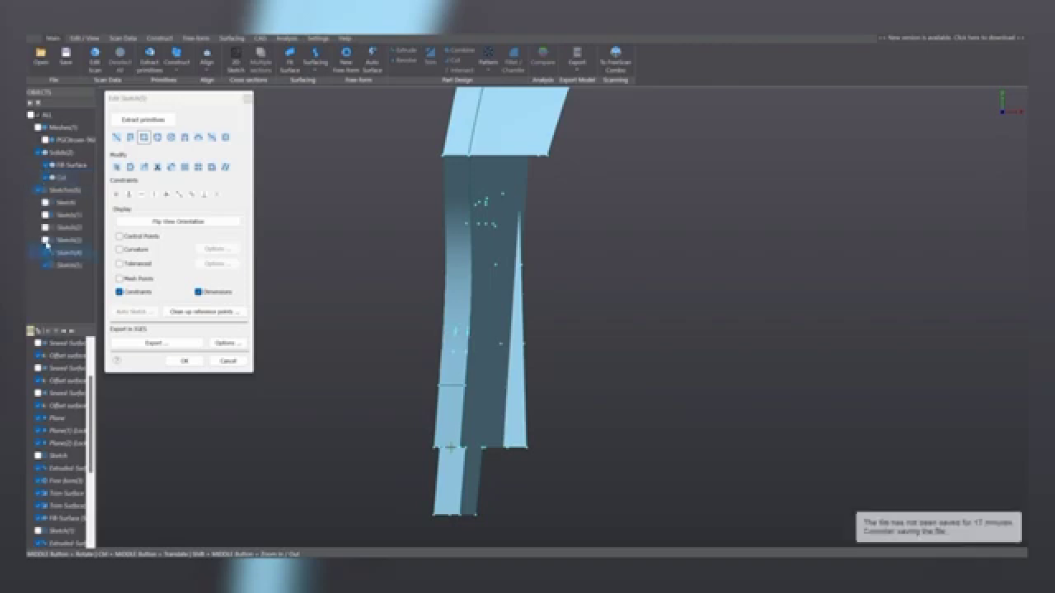
{"action": "left_click", "coordinate": [45, 240]}
{"action": "left_click", "coordinate": [45, 229]}
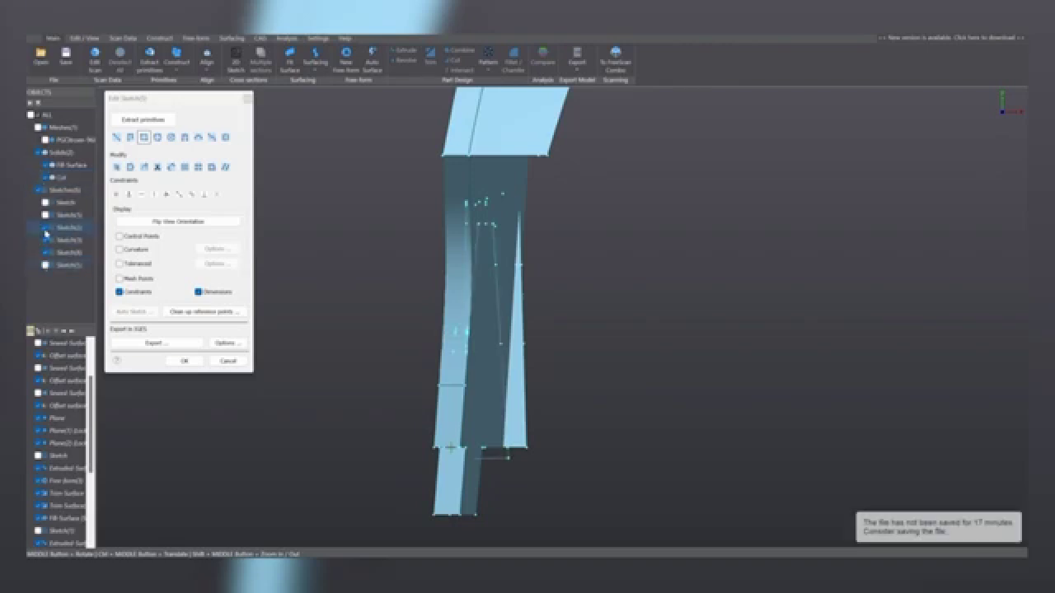
{"action": "left_click", "coordinate": [45, 240]}
{"action": "left_click", "coordinate": [45, 252]}
{"action": "left_click", "coordinate": [45, 215]}
{"action": "left_click", "coordinate": [45, 228]}
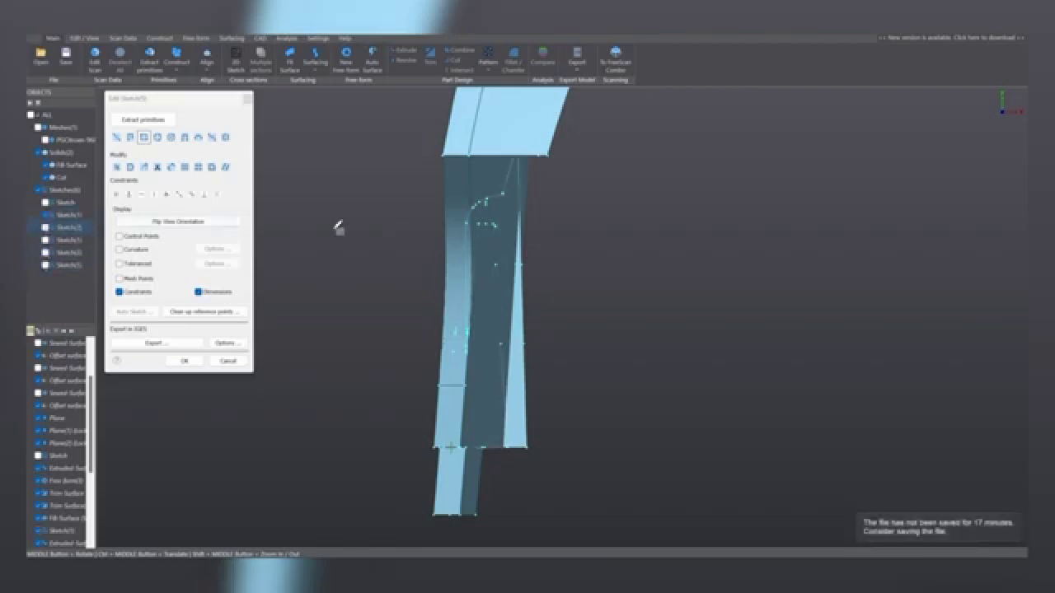
{"action": "left_click", "coordinate": [45, 229]}
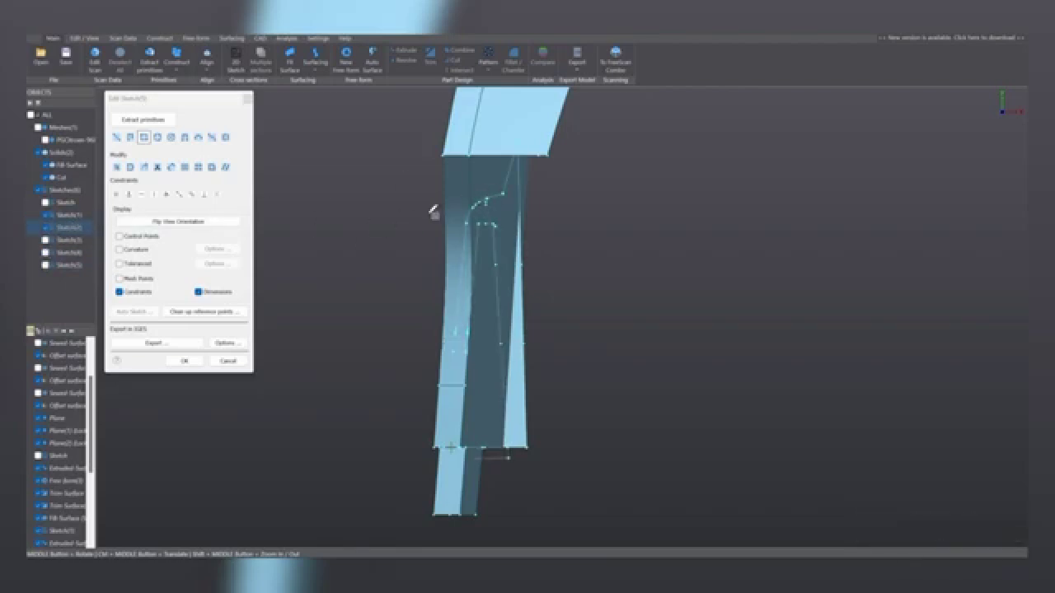
{"action": "mouse_move", "coordinate": [413, 218]}
{"action": "left_mouse_down"}
{"action": "mouse_move", "coordinate": [525, 245]}
{"action": "mouse_move", "coordinate": [539, 271]}
{"action": "mouse_move", "coordinate": [551, 476]}
{"action": "left_mouse_up"}
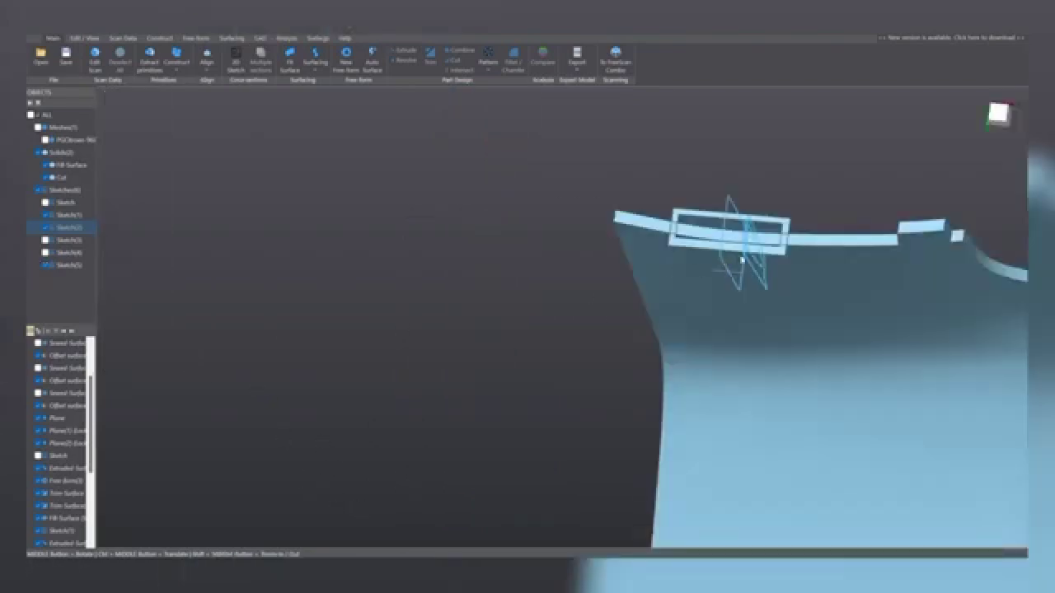
- Extrude the rectangle two-sided as a new solid spanning the housing's interior, about 15.7 mm for depth 1 and 14.5 mm for depth 2
{"action": "mouse_move", "coordinate": [743, 260]}
{"action": "middle_mouse_down"}
{"action": "mouse_move", "coordinate": [676, 301]}
{"action": "mouse_move", "coordinate": [714, 235]}
{"action": "middle_mouse_up"}
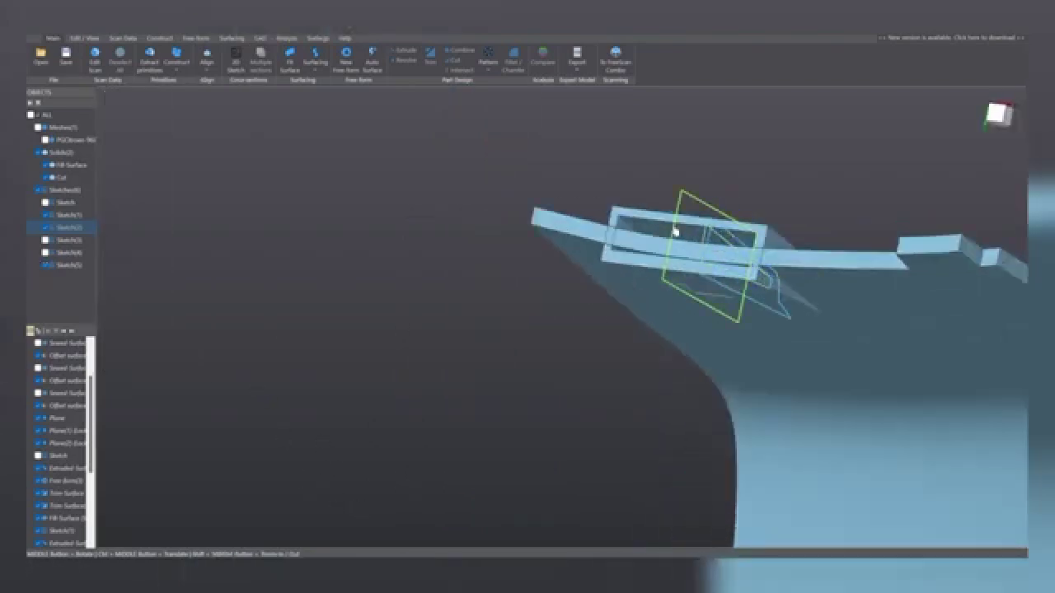
{"action": "left_click", "coordinate": [676, 231]}
{"action": "scroll", "coordinate": [740, 263], "scroll_direction": "up", "scroll_amount": 3}
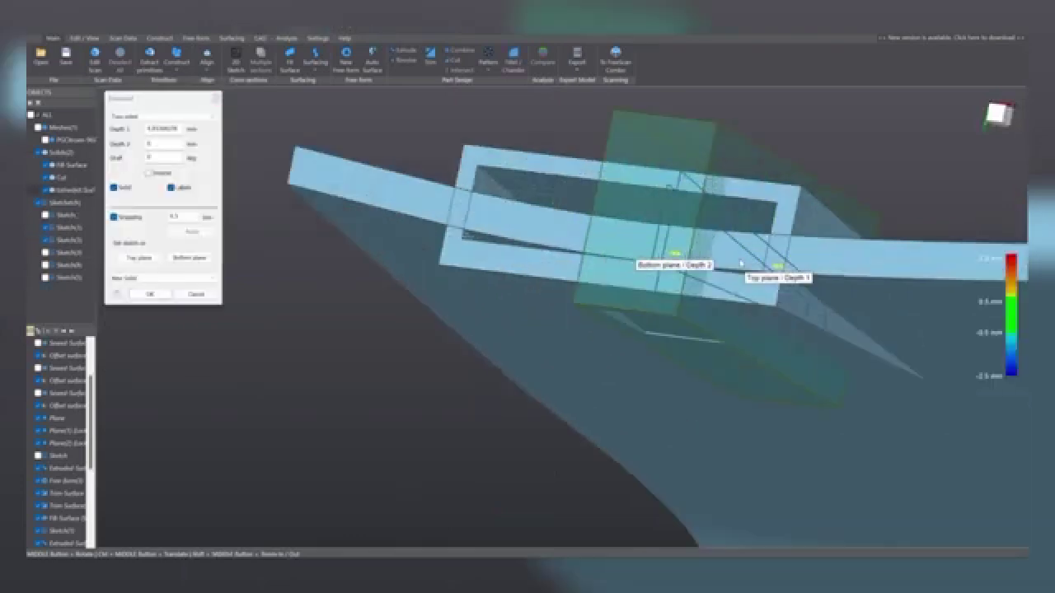
{"action": "left_click_drag", "start_coordinate": [783, 268], "coordinate": [775, 269]}
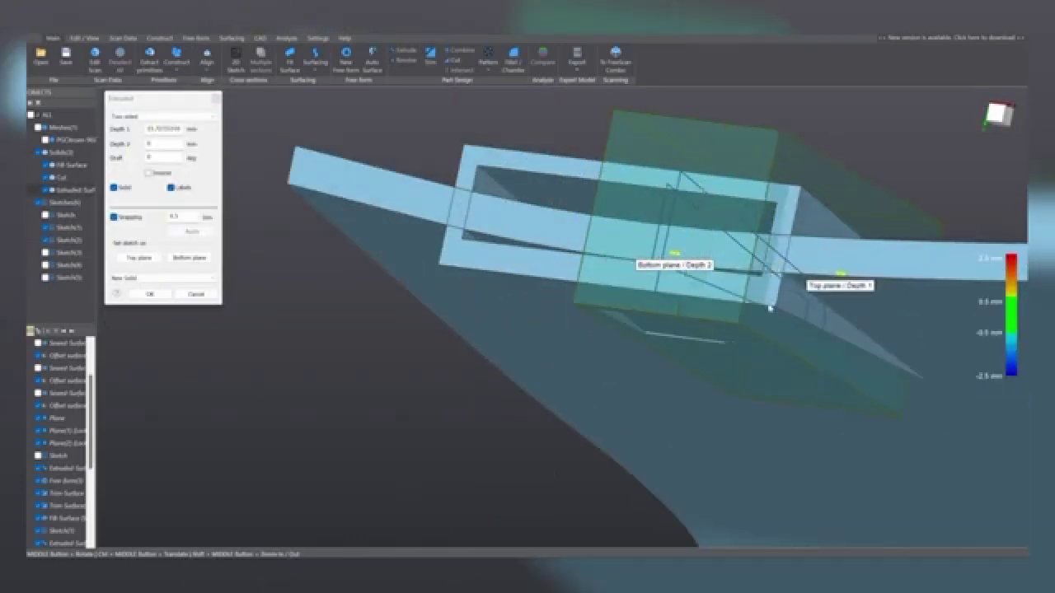
{"action": "scroll", "coordinate": [719, 356], "scroll_direction": "up", "scroll_amount": 2}
{"action": "middle_click_drag", "start_coordinate": [720, 356], "coordinate": [813, 354]}
{"action": "left_click_drag", "start_coordinate": [610, 212], "coordinate": [363, 190]}
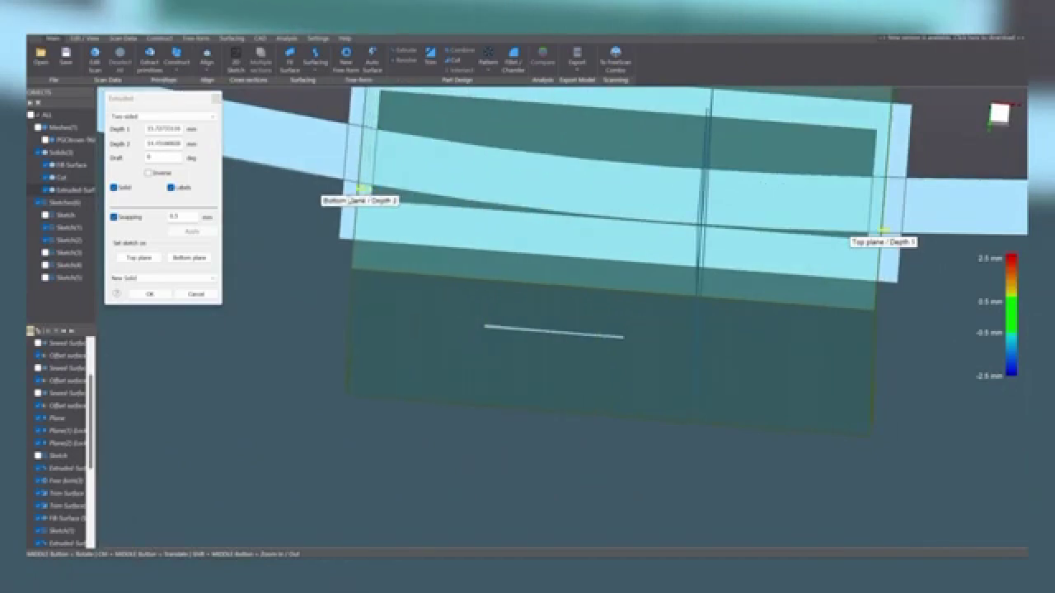
{"action": "scroll", "coordinate": [409, 203], "scroll_direction": "down", "scroll_amount": 5}
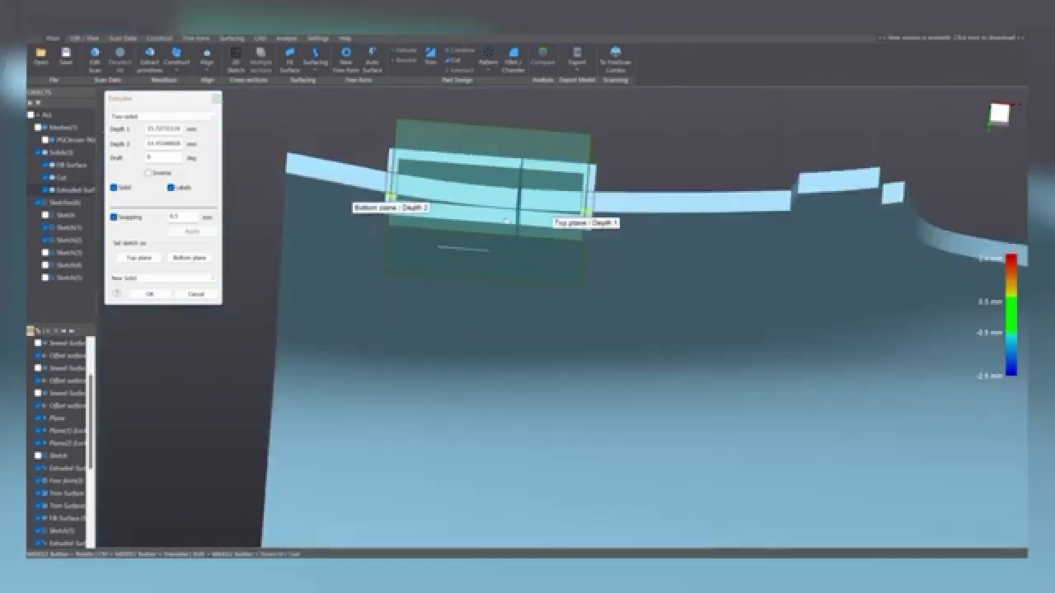
{"action": "left_click", "coordinate": [149, 294]}
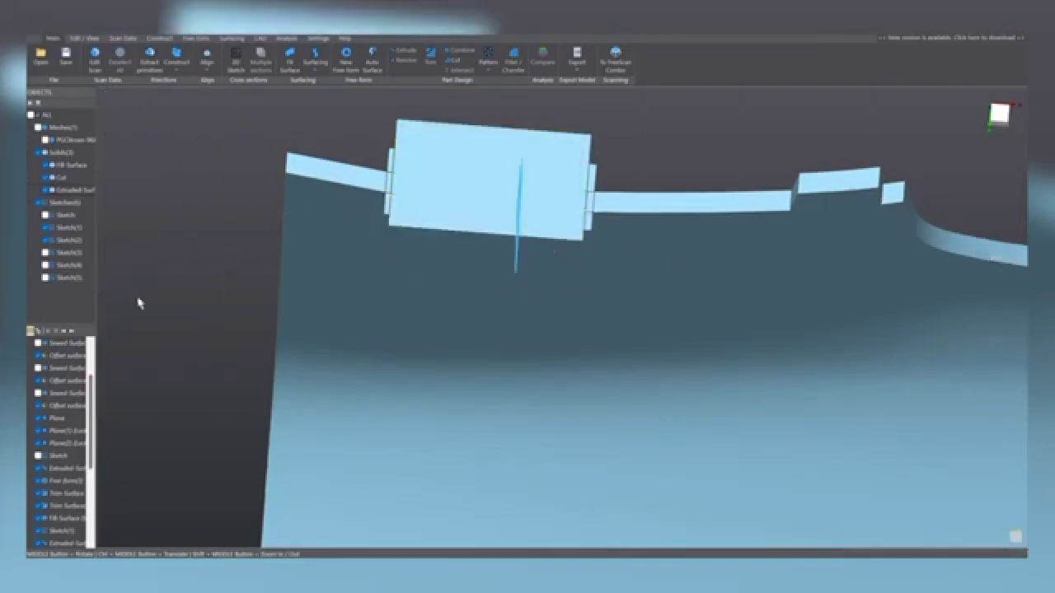
- Cut the new rectangular block out of the main panel solid to clear the panel material inside the clip housing
{"action": "middle_click_drag", "start_coordinate": [613, 286], "coordinate": [666, 195]}
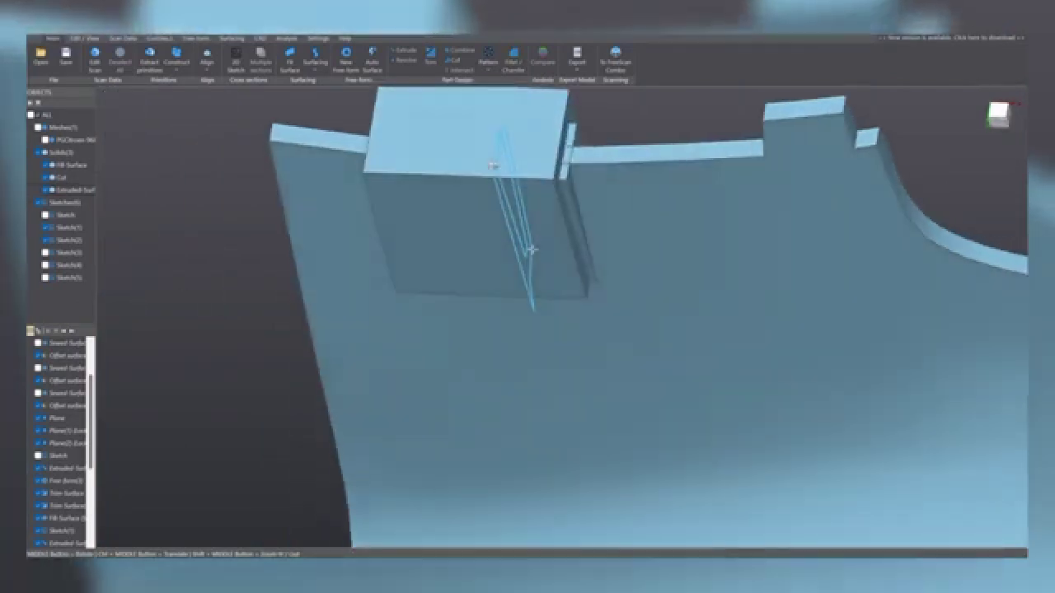
{"action": "left_click", "coordinate": [664, 197]}
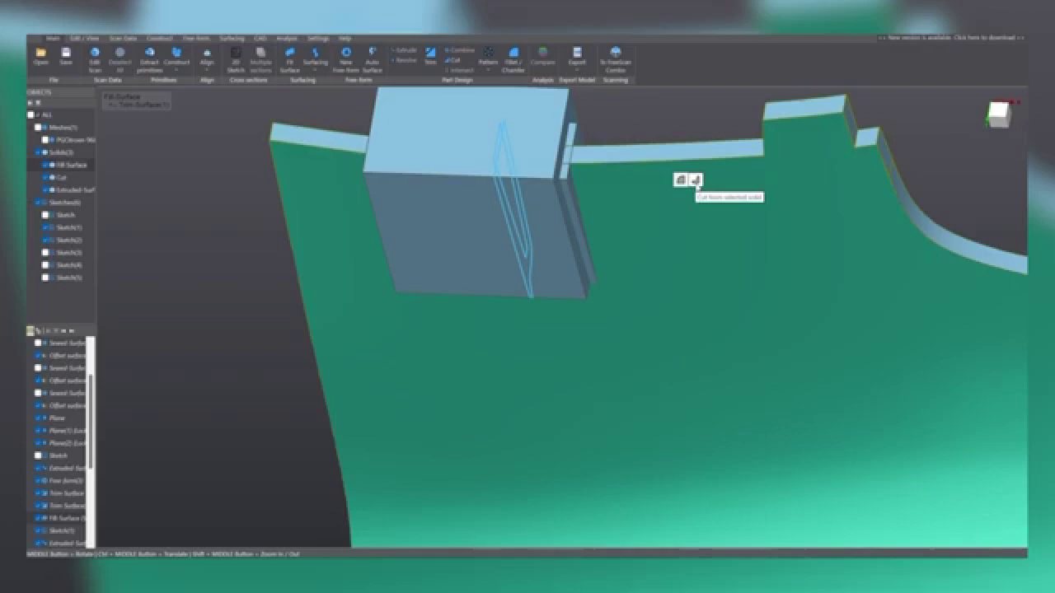
{"action": "left_click", "coordinate": [696, 180]}
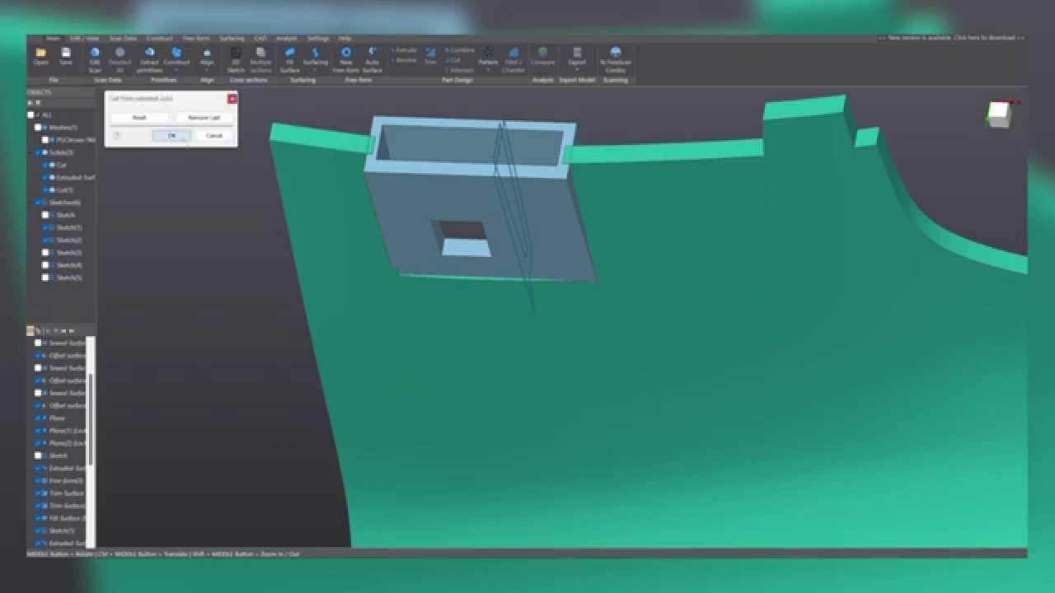
- Combine the hollowed clip housing with the cut panel into one solid
{"action": "scroll", "coordinate": [193, 152], "scroll_direction": "up", "scroll_amount": 2}
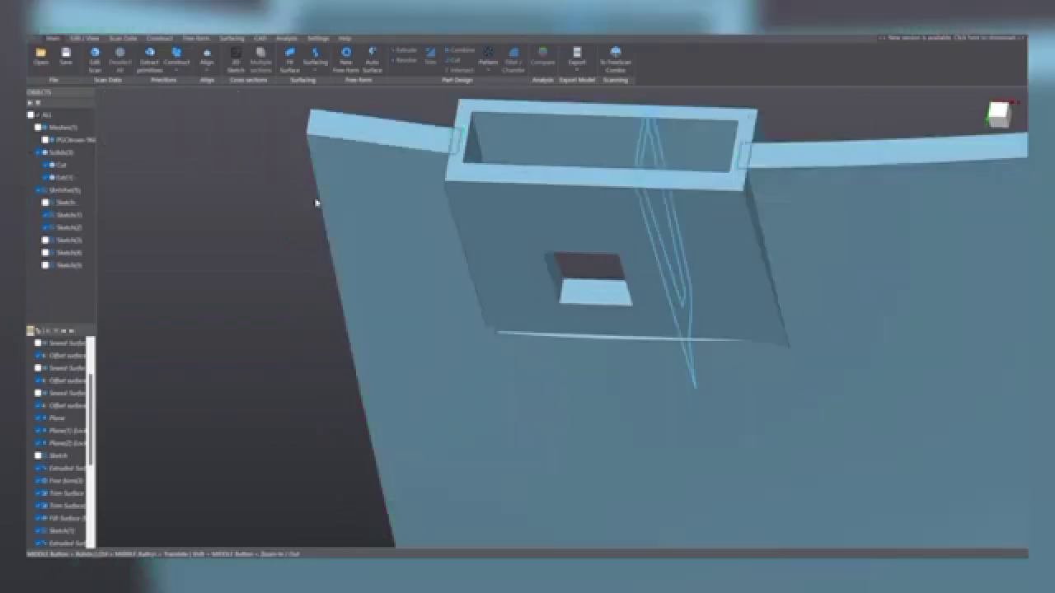
{"action": "left_click", "coordinate": [501, 216]}
{"action": "left_click", "coordinate": [414, 232]}
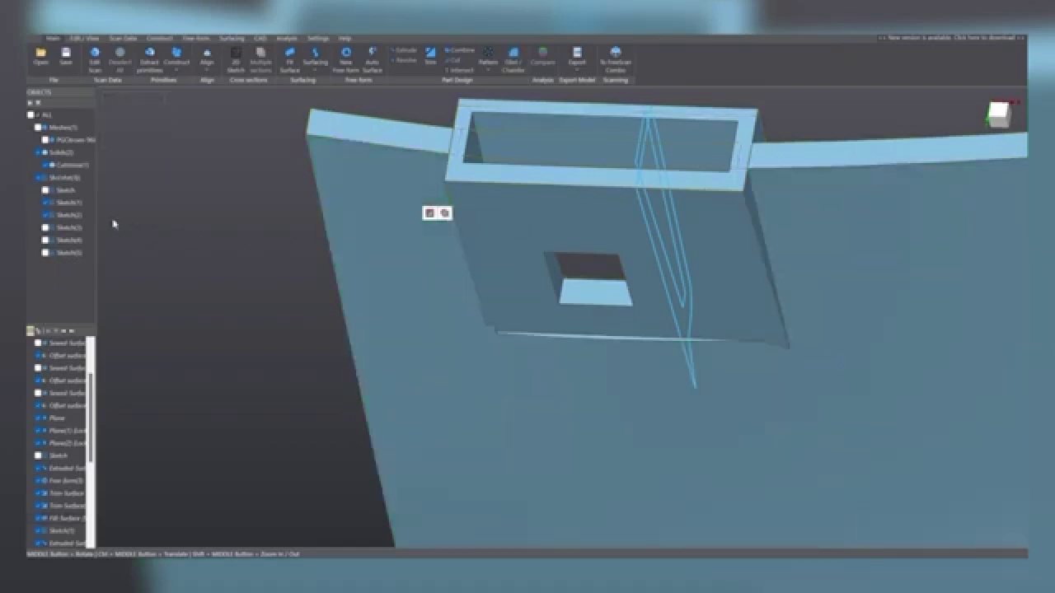
- Hide Sketch(1) and Sketch(2) and inspect the combined panel with its clip housing
{"action": "left_click", "coordinate": [43, 202]}
{"action": "left_click", "coordinate": [45, 214]}
{"action": "scroll", "coordinate": [495, 229], "scroll_direction": "down", "scroll_amount": 5}
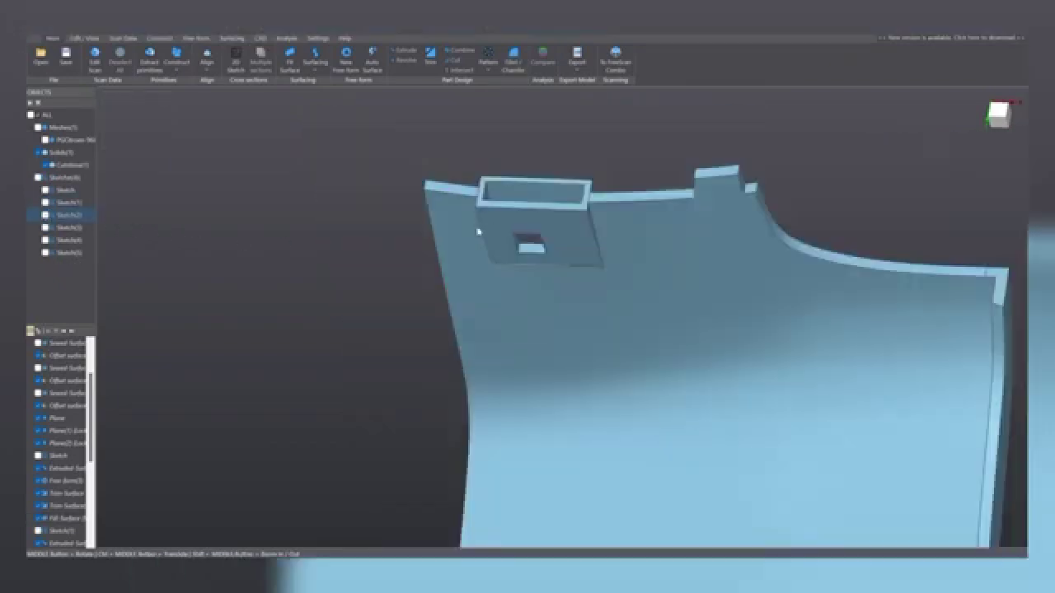
{"action": "mouse_move", "coordinate": [480, 230]}
{"action": "middle_mouse_down"}
{"action": "mouse_move", "coordinate": [557, 409]}
{"action": "mouse_move", "coordinate": [536, 405]}
{"action": "mouse_move", "coordinate": [690, 157]}
{"action": "mouse_move", "coordinate": [506, 111]}
{"action": "mouse_move", "coordinate": [577, 275]}
{"action": "mouse_move", "coordinate": [560, 328]}
{"action": "mouse_move", "coordinate": [508, 181]}
{"action": "middle_mouse_up"}
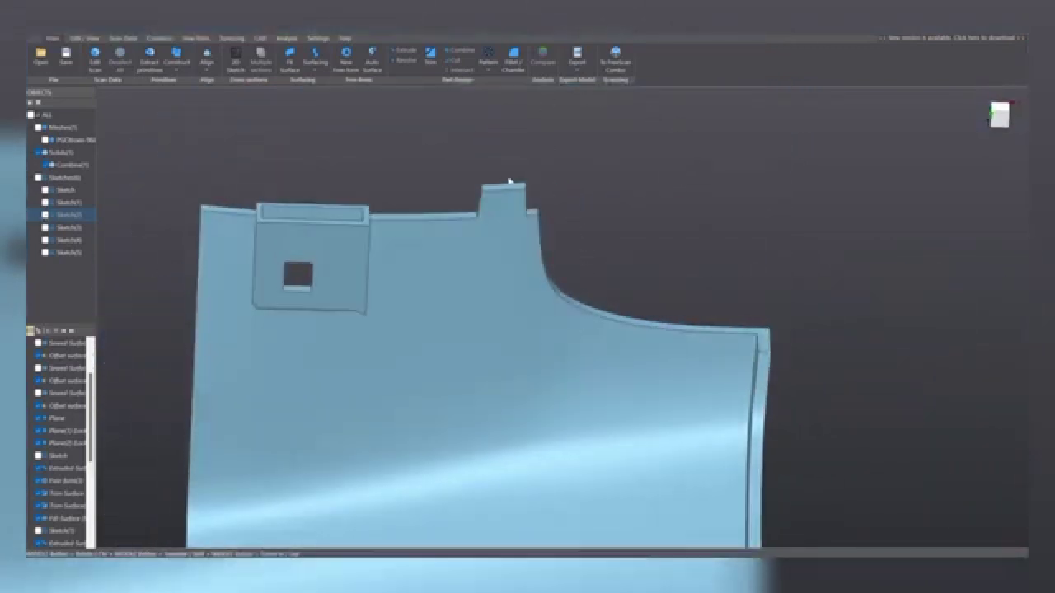
- Show the scan mesh and create a section sketch parallel to the OYZ plane, offset about 84 mm, through the scanned rib at the tab
{"action": "left_click", "coordinate": [45, 140]}
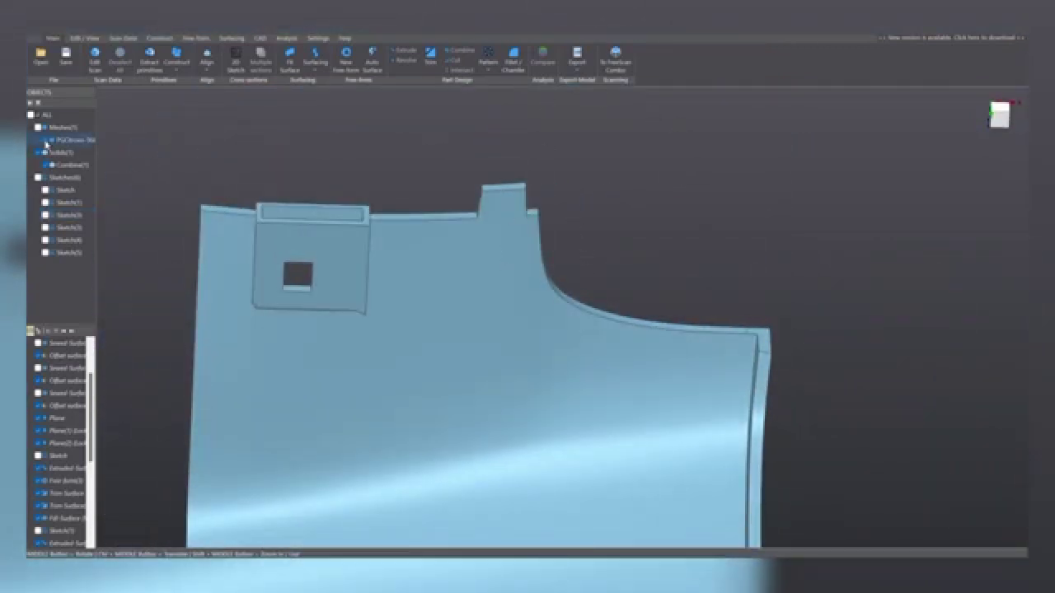
{"action": "mouse_move", "coordinate": [499, 245]}
{"action": "middle_mouse_down"}
{"action": "mouse_move", "coordinate": [606, 262]}
{"action": "mouse_move", "coordinate": [517, 268]}
{"action": "middle_mouse_up"}
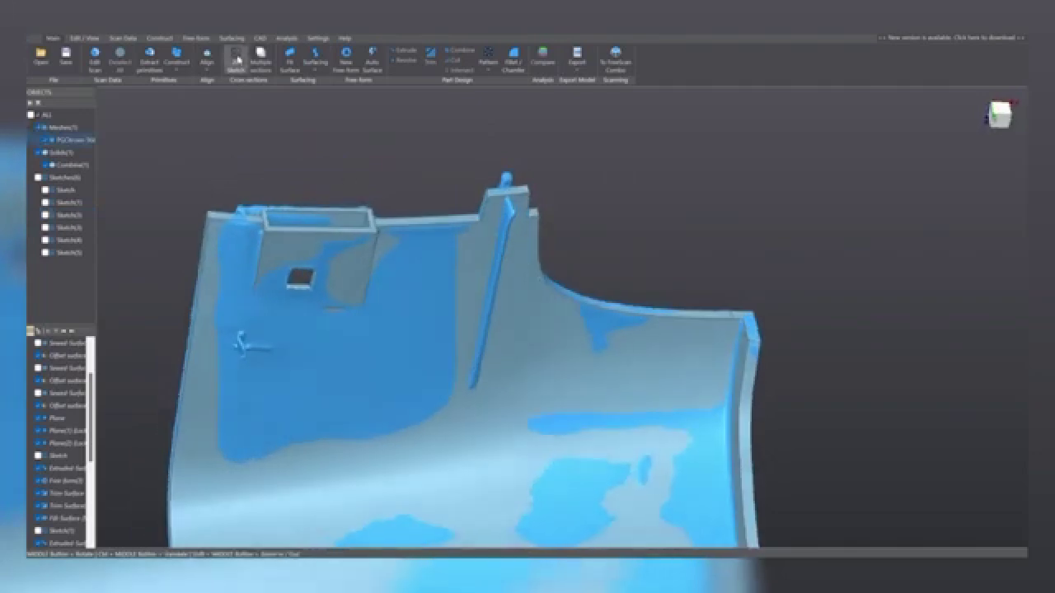
{"action": "left_click", "coordinate": [236, 62]}
{"action": "left_click", "coordinate": [216, 149]}
{"action": "left_click", "coordinate": [175, 147]}
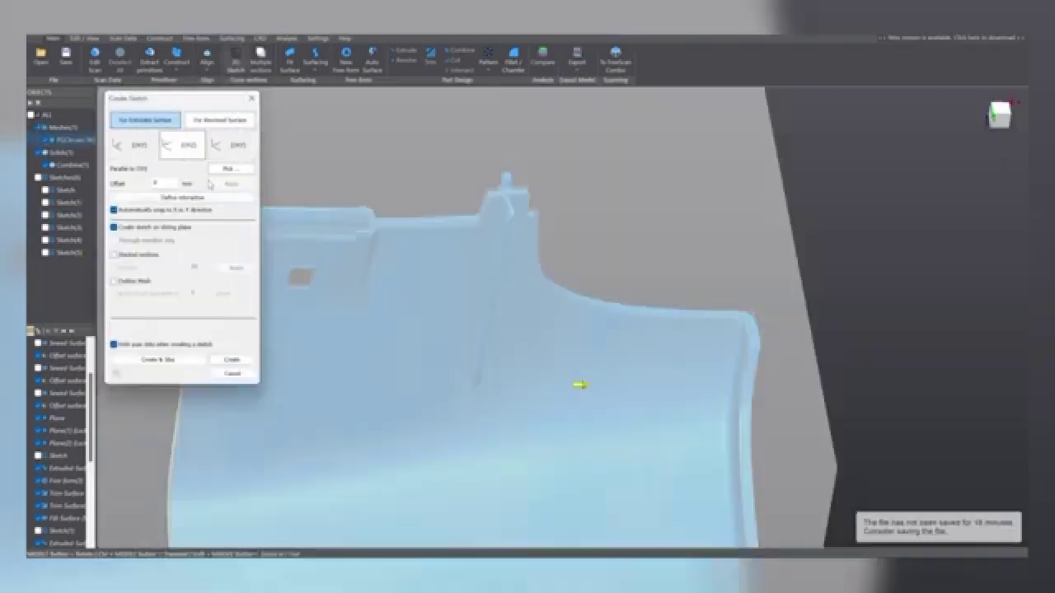
{"action": "left_click_drag", "start_coordinate": [582, 386], "coordinate": [872, 310]}
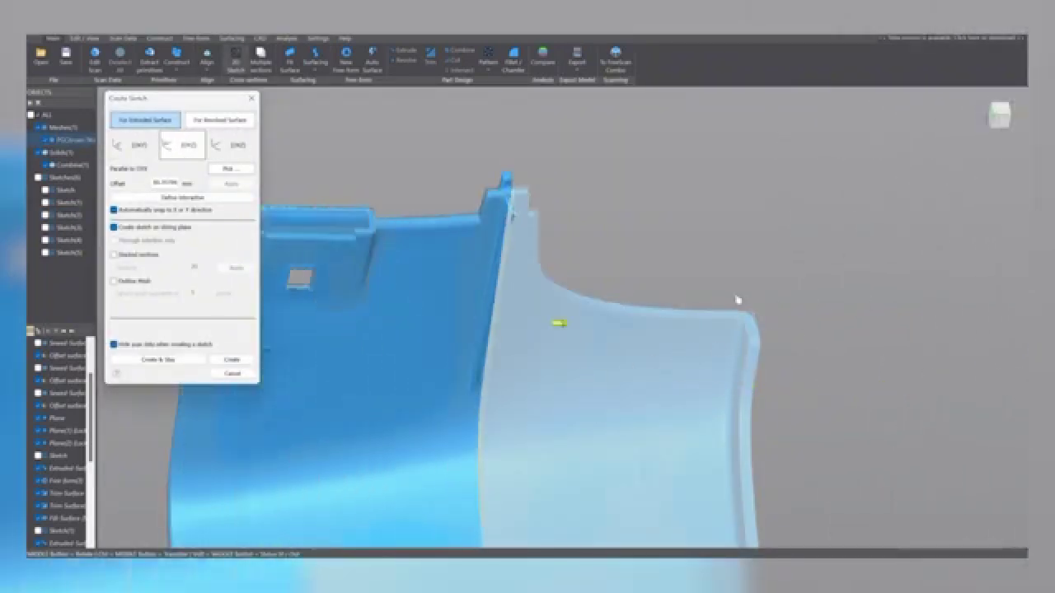
{"action": "middle_click_drag", "start_coordinate": [552, 248], "coordinate": [471, 308]}
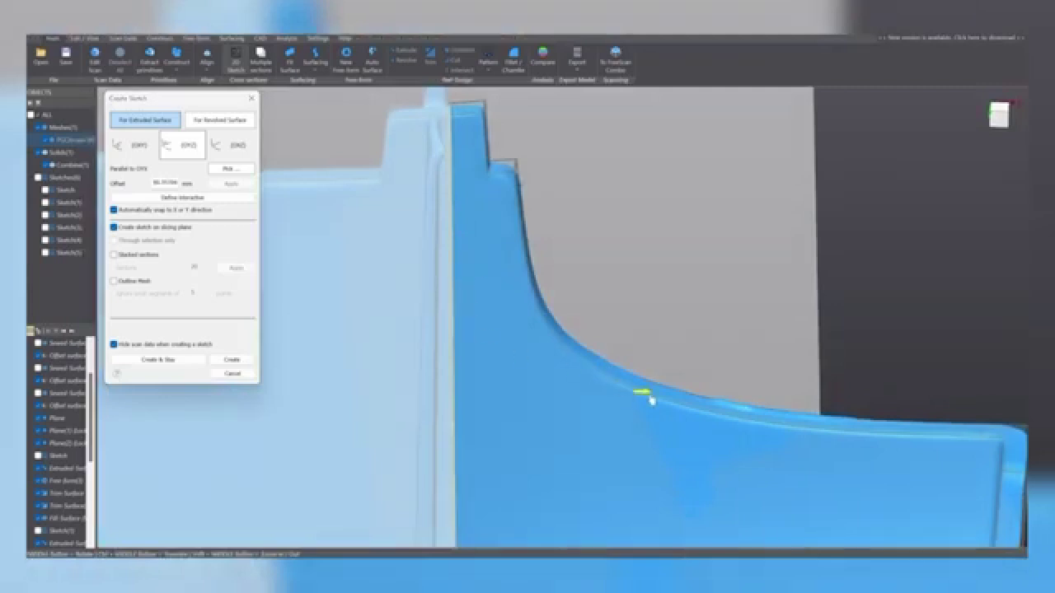
{"action": "left_click_drag", "start_coordinate": [650, 400], "coordinate": [628, 395]}
{"action": "middle_click_drag", "start_coordinate": [617, 381], "coordinate": [422, 324]}
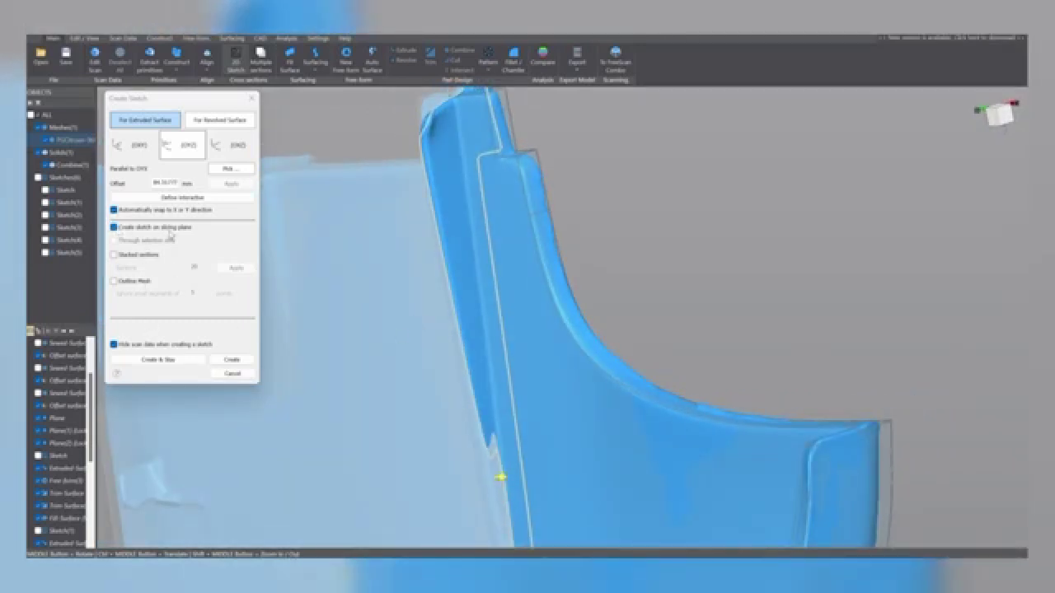
{"action": "left_click", "coordinate": [231, 359]}
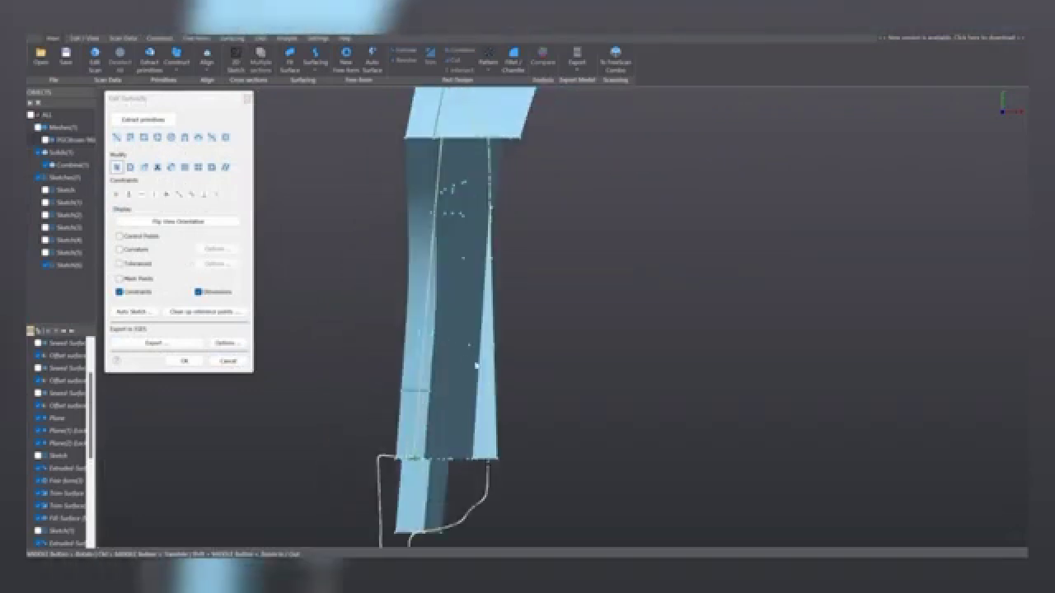
- Draw a line about 4.3 mm long from the panel's end edge to the rib section's outer corner and make it horizontal
{"action": "left_click", "coordinate": [117, 138]}
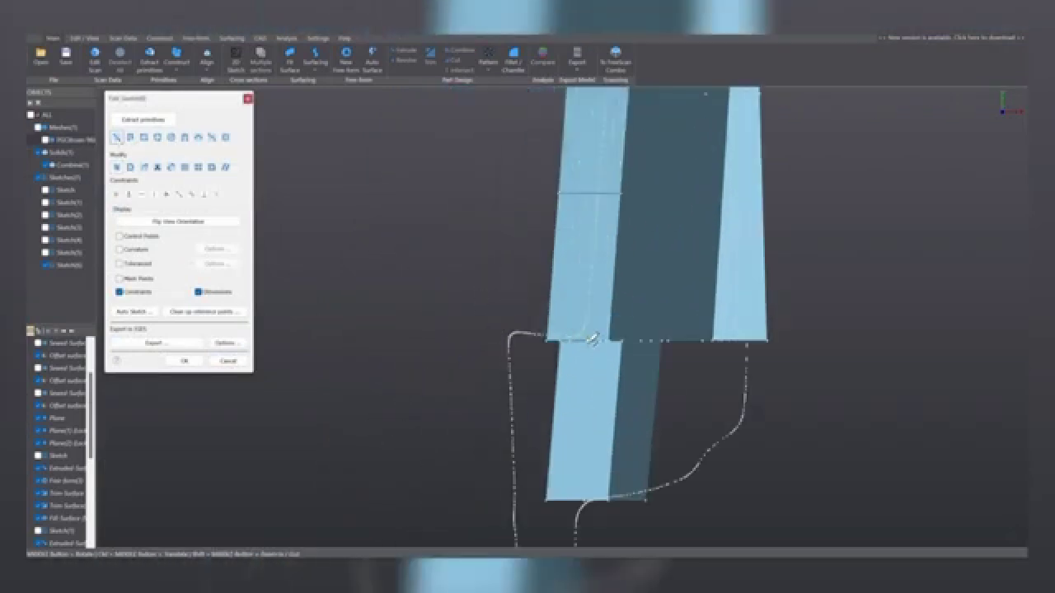
{"action": "left_click", "coordinate": [592, 340]}
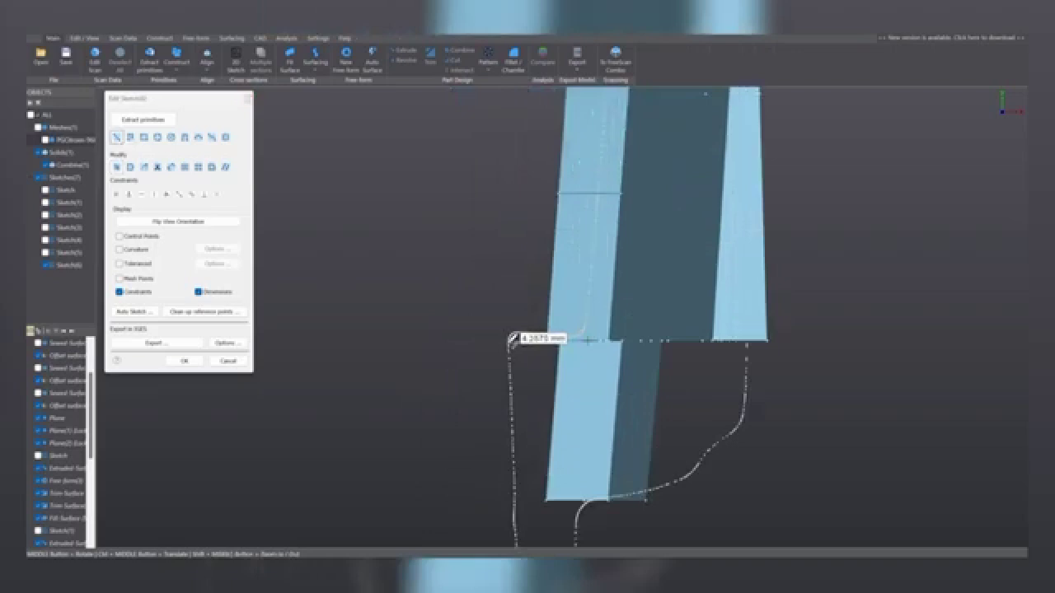
{"action": "left_click", "coordinate": [510, 338]}
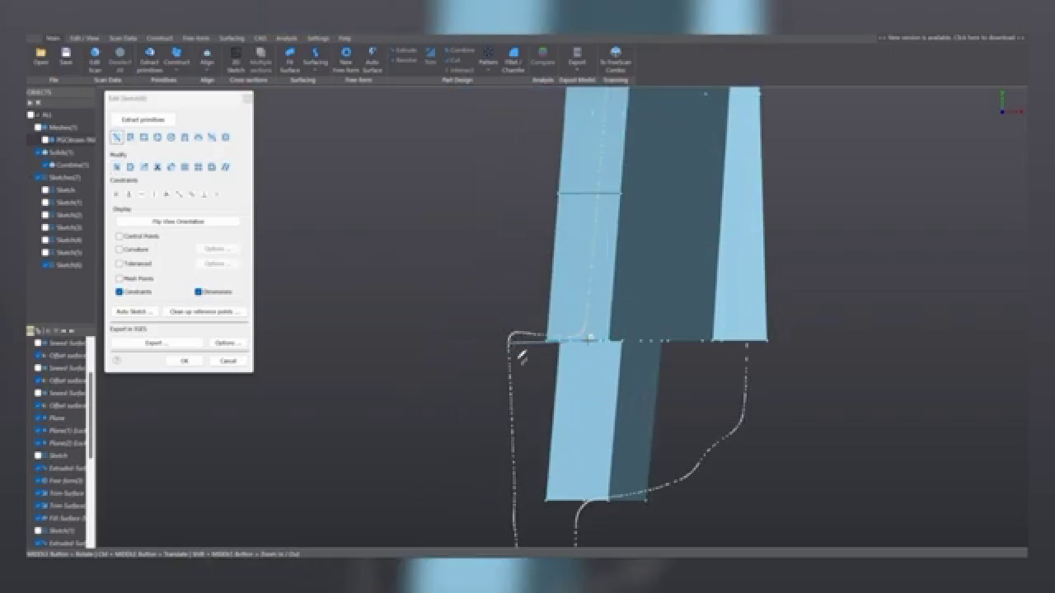
{"action": "middle_click_drag", "start_coordinate": [521, 354], "coordinate": [574, 266], "text": "ctrl"}
{"action": "key", "text": "Escape"}
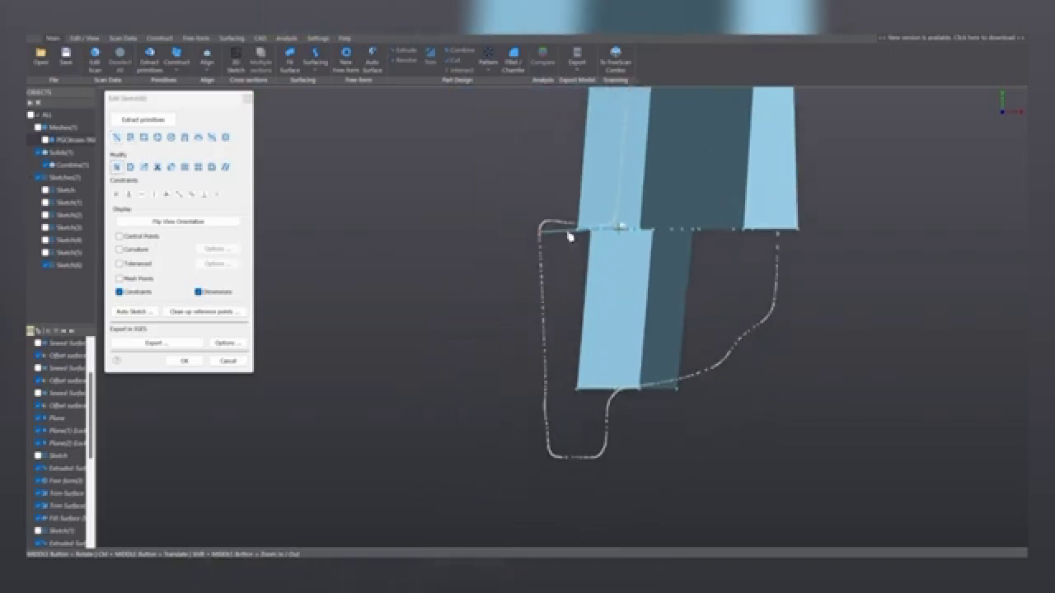
{"action": "left_click", "coordinate": [585, 233]}
{"action": "key", "text": "Delete"}
- Fit straight lines to the rib section's long side, flat end, short return side and sloping edge
{"action": "mouse_move", "coordinate": [553, 258]}
{"action": "left_mouse_down"}
{"action": "mouse_move", "coordinate": [519, 288]}
{"action": "mouse_move", "coordinate": [537, 435]}
{"action": "mouse_move", "coordinate": [566, 468]}
{"action": "left_mouse_up"}
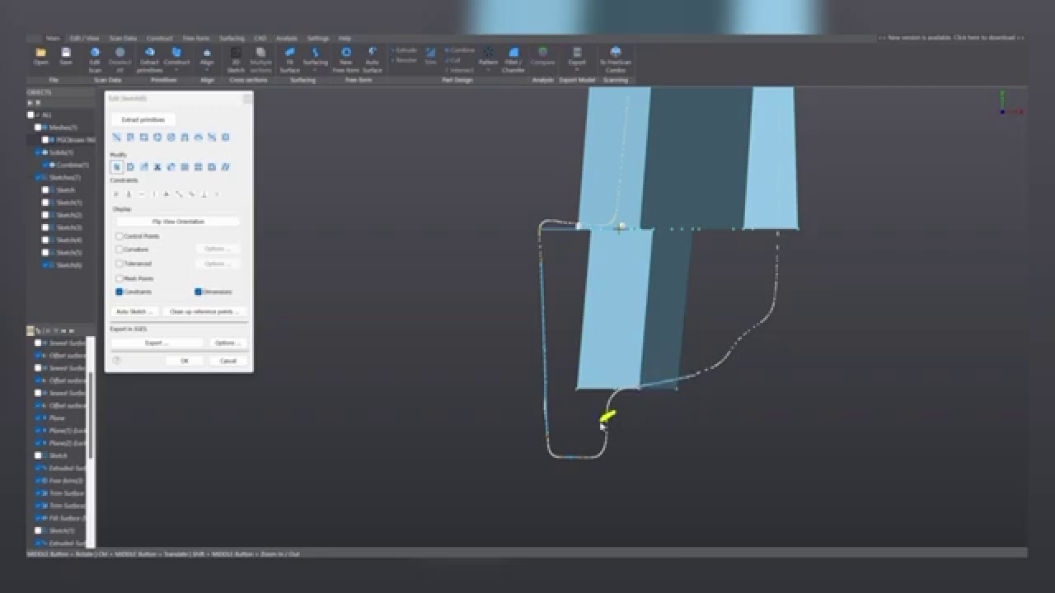
{"action": "scroll", "coordinate": [640, 426], "scroll_direction": "up", "scroll_amount": 3}
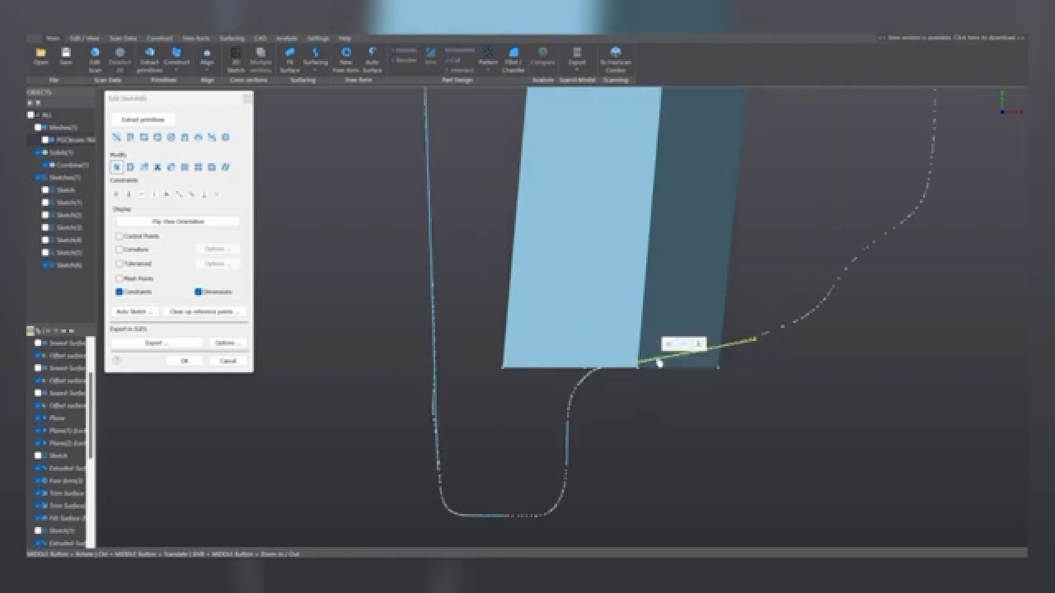
{"action": "scroll", "coordinate": [723, 381], "scroll_direction": "down", "scroll_amount": 3}
{"action": "scroll", "coordinate": [725, 381], "scroll_direction": "up", "scroll_amount": 5}
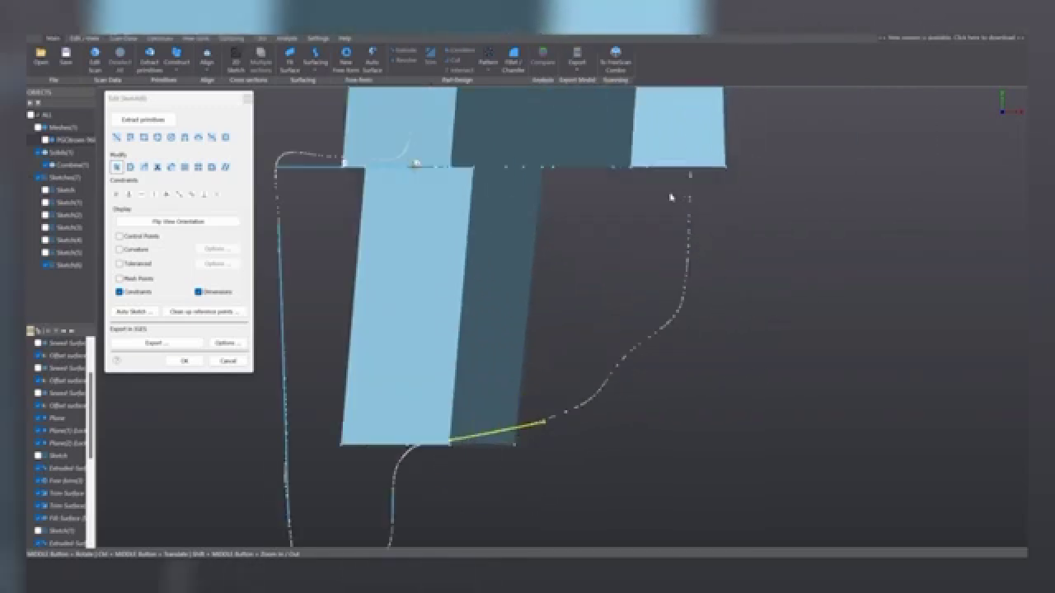
- Fit a vertical line to the long straight edge of the rib section on the side opposite the hook
{"action": "scroll", "coordinate": [683, 238], "scroll_direction": "down", "scroll_amount": 6}
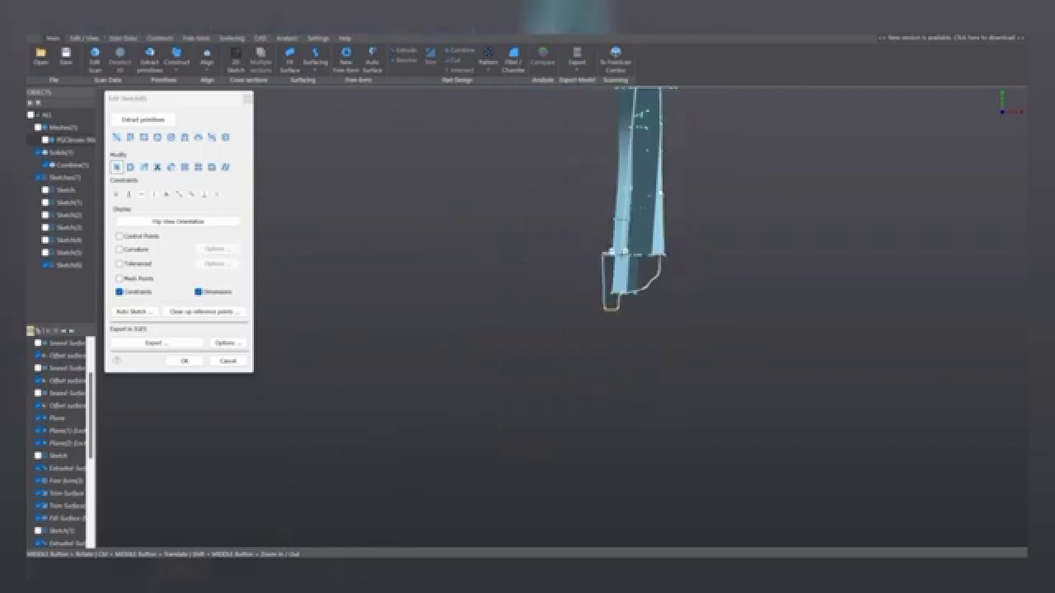
{"action": "middle_click_drag", "start_coordinate": [660, 193], "coordinate": [663, 171]}
{"action": "mouse_move", "coordinate": [657, 121]}
{"action": "left_mouse_down"}
{"action": "mouse_move", "coordinate": [685, 146]}
{"action": "mouse_move", "coordinate": [667, 263]}
{"action": "mouse_move", "coordinate": [653, 264]}
{"action": "left_mouse_up"}
{"action": "middle_click_drag", "start_coordinate": [680, 151], "coordinate": [698, 186], "text": "ctrl"}
{"action": "scroll", "coordinate": [652, 292], "scroll_direction": "up", "scroll_amount": 4}
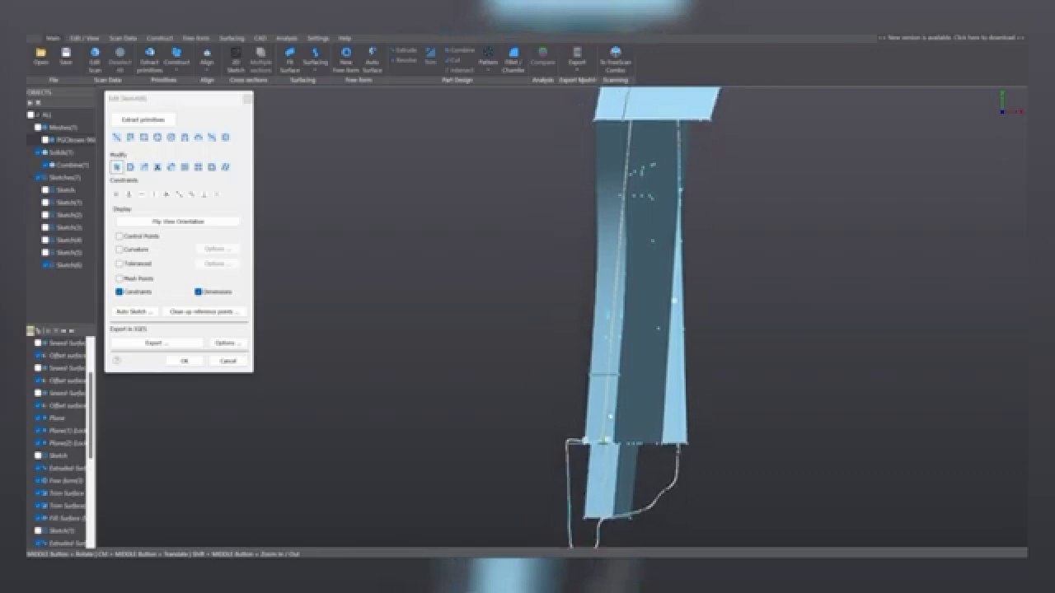
- Fit a line to the other long section edge, the one running up through the panel's thickness
{"action": "mouse_move", "coordinate": [609, 416]}
{"action": "left_mouse_down"}
{"action": "mouse_move", "coordinate": [620, 307]}
{"action": "mouse_move", "coordinate": [616, 324]}
{"action": "left_mouse_up"}
{"action": "mouse_move", "coordinate": [630, 149]}
{"action": "left_mouse_down"}
{"action": "mouse_move", "coordinate": [563, 341]}
{"action": "mouse_move", "coordinate": [611, 424]}
{"action": "left_mouse_up"}
{"action": "scroll", "coordinate": [615, 426], "scroll_direction": "down", "scroll_amount": 4}
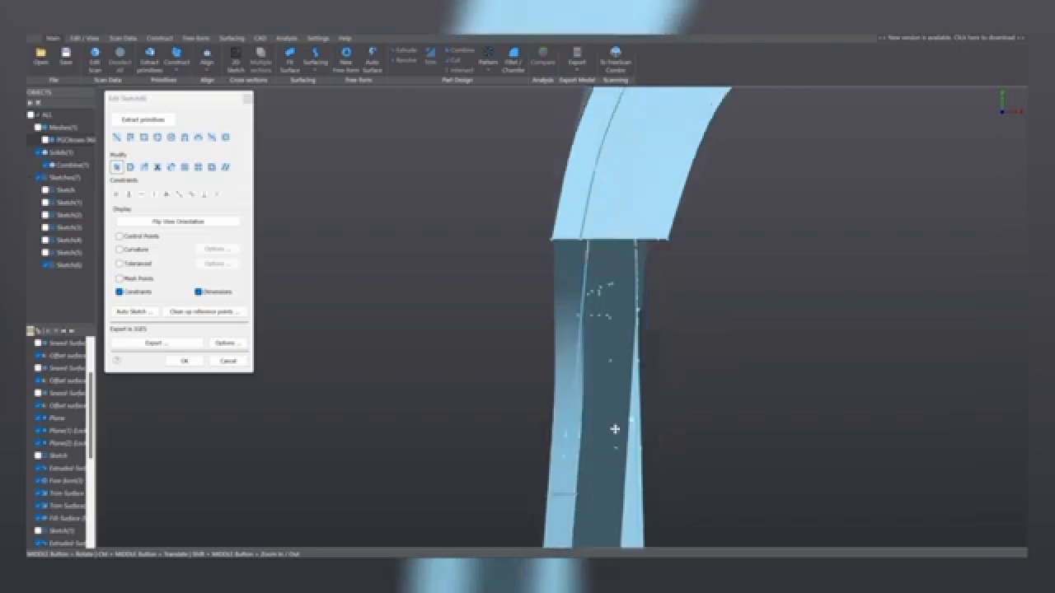
{"action": "scroll", "coordinate": [617, 399], "scroll_direction": "down", "scroll_amount": 3}
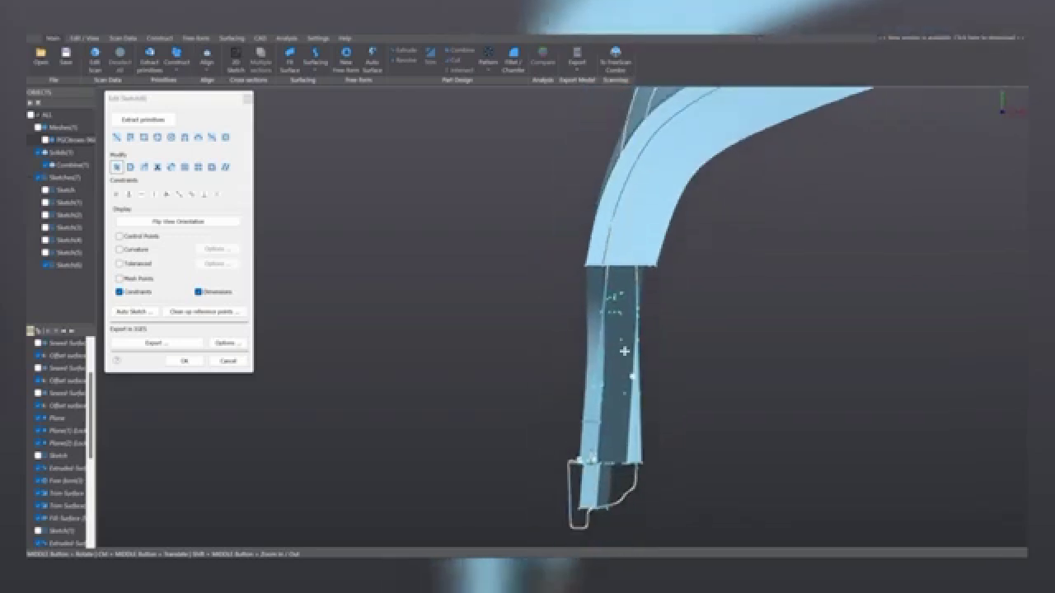
{"action": "scroll", "coordinate": [624, 357], "scroll_direction": "up", "scroll_amount": 5}
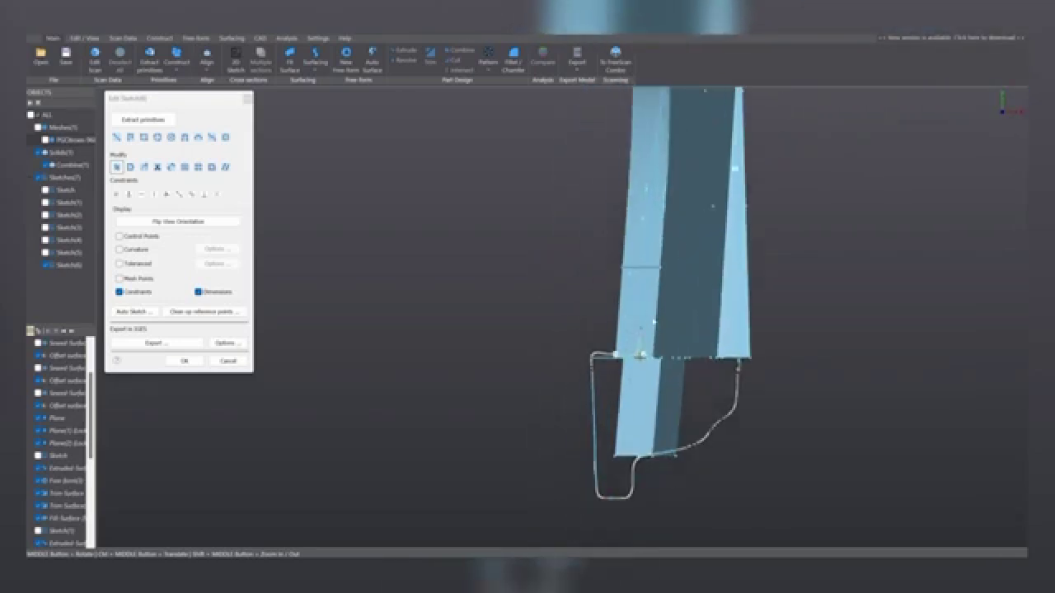
{"action": "scroll", "coordinate": [647, 325], "scroll_direction": "up", "scroll_amount": 4}
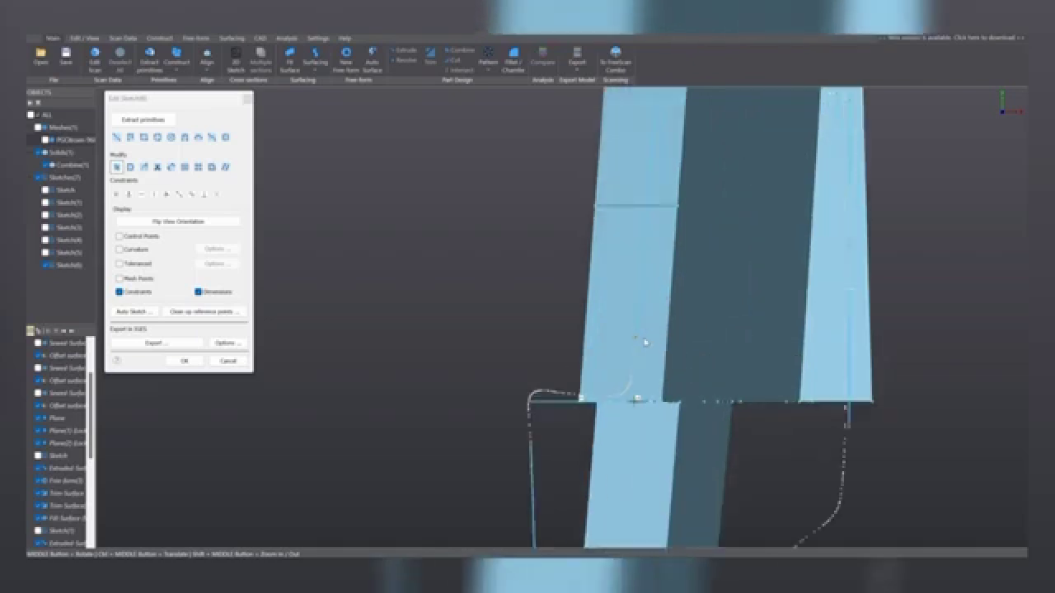
{"action": "mouse_move", "coordinate": [646, 322]}
{"action": "left_mouse_down"}
{"action": "mouse_move", "coordinate": [600, 422]}
{"action": "mouse_move", "coordinate": [652, 430]}
{"action": "left_mouse_up"}
- Join the fitted lines into sharp corners around the hook end and between the sloping line and the long vertical line
{"action": "middle_click_drag", "start_coordinate": [602, 421], "coordinate": [697, 311], "text": "ctrl"}
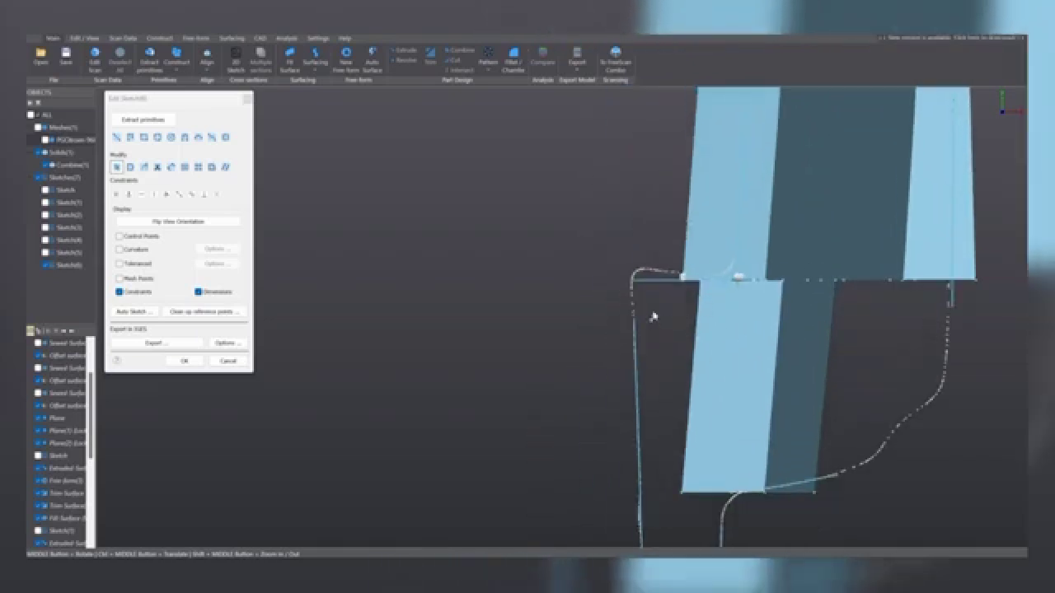
{"action": "middle_click_drag", "start_coordinate": [675, 387], "coordinate": [662, 277], "text": "ctrl"}
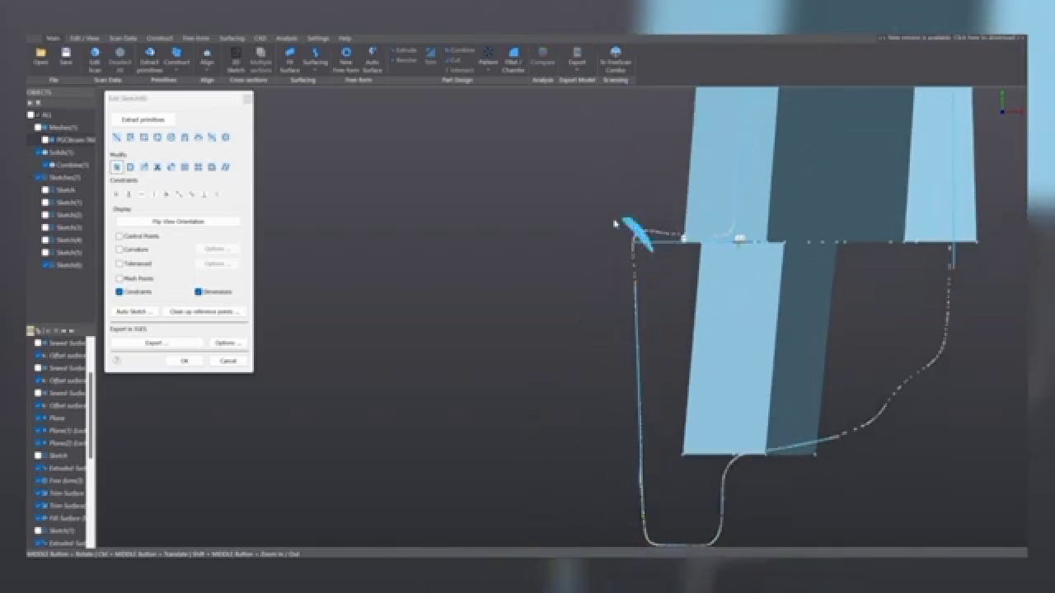
{"action": "middle_click_drag", "start_coordinate": [674, 313], "coordinate": [664, 211], "text": "ctrl"}
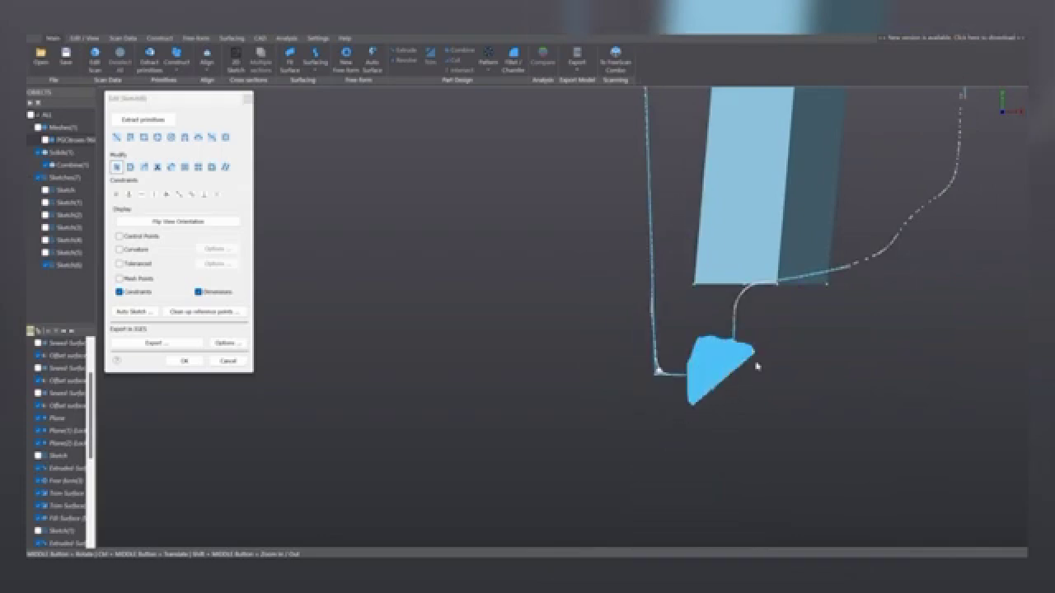
{"action": "middle_click_drag", "start_coordinate": [753, 393], "coordinate": [683, 411], "text": "ctrl"}
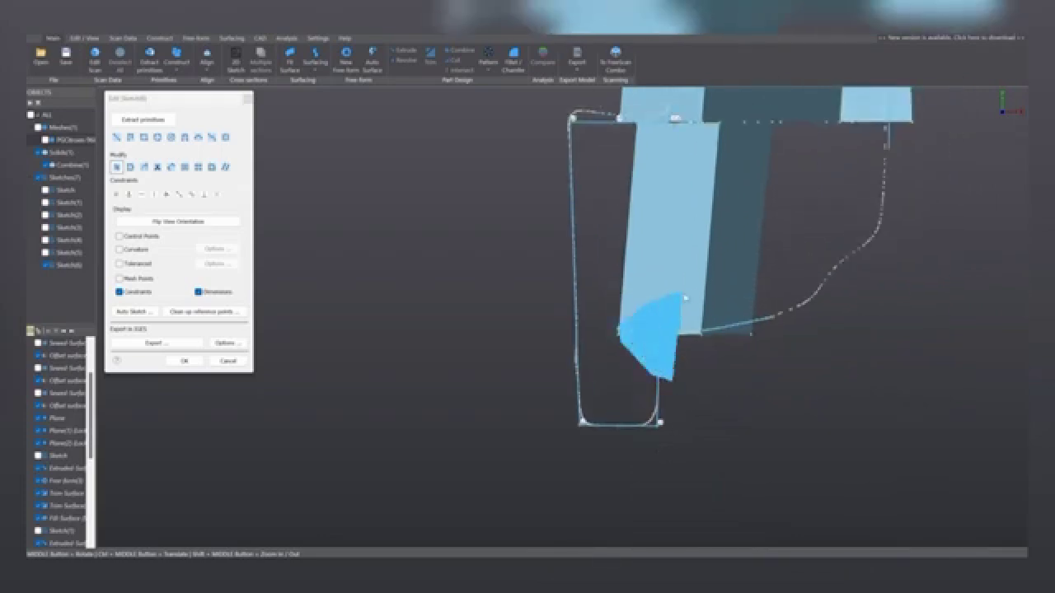
{"action": "middle_click_drag", "start_coordinate": [762, 361], "coordinate": [594, 424], "text": "ctrl"}
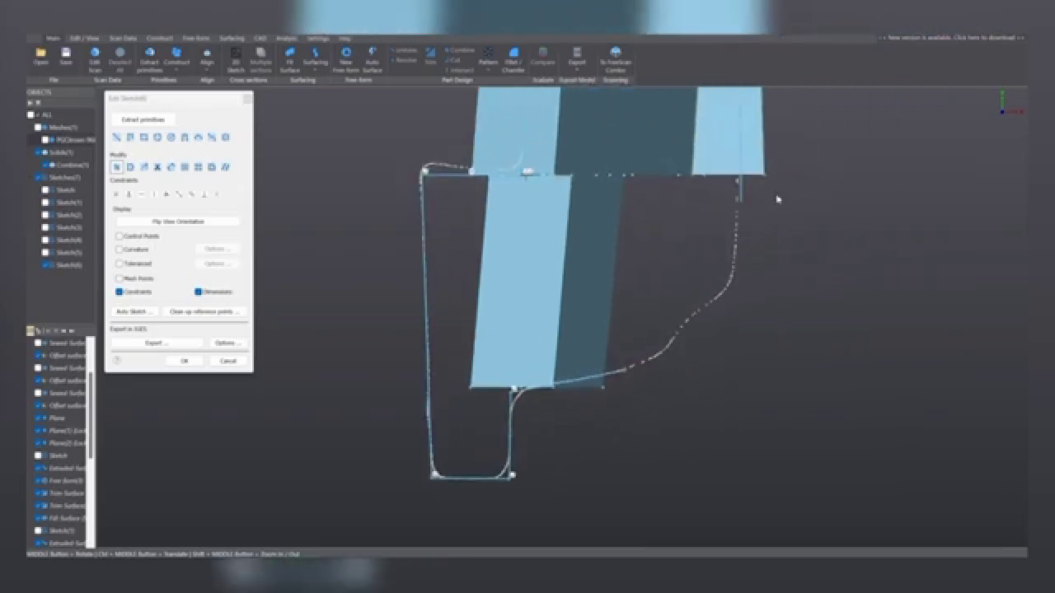
{"action": "mouse_move", "coordinate": [777, 199]}
{"action": "left_mouse_down"}
{"action": "mouse_move", "coordinate": [655, 220]}
{"action": "mouse_move", "coordinate": [670, 422]}
{"action": "mouse_move", "coordinate": [709, 440]}
{"action": "left_mouse_up"}
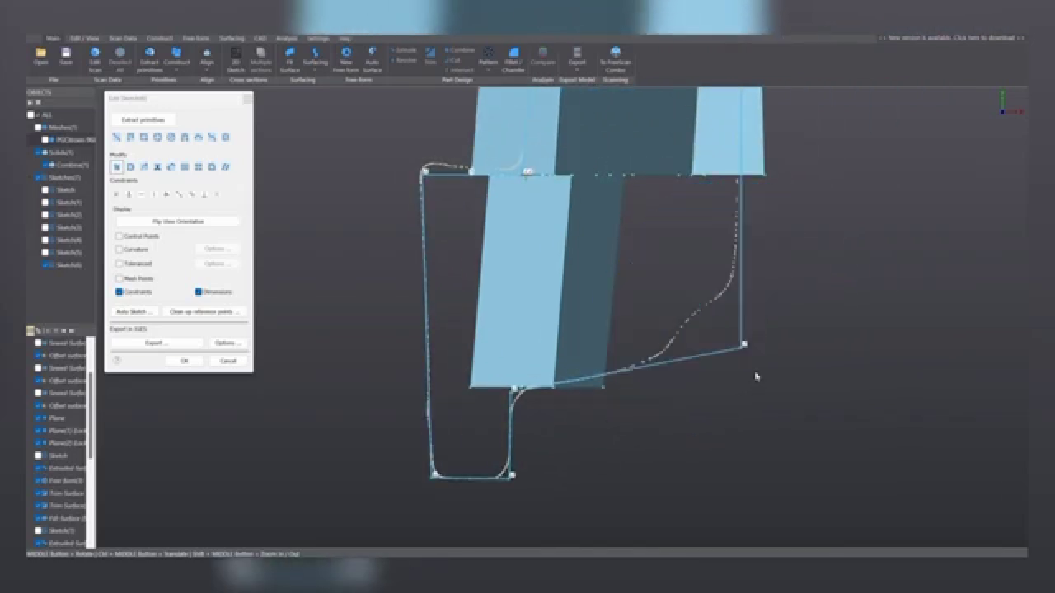
- Extend the long vertical line upward through the curved panel until it reaches the panel's far edge
{"action": "scroll", "coordinate": [744, 338], "scroll_direction": "down", "scroll_amount": 3}
{"action": "middle_click_drag", "start_coordinate": [743, 338], "coordinate": [696, 381], "text": "ctrl"}
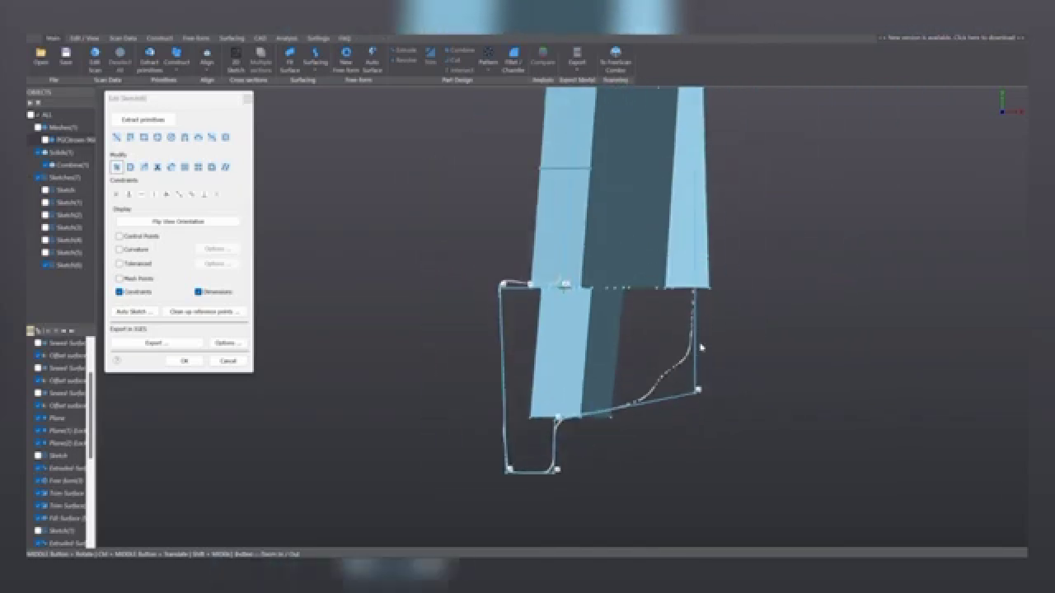
{"action": "middle_click_drag", "start_coordinate": [716, 369], "coordinate": [676, 430], "text": "ctrl"}
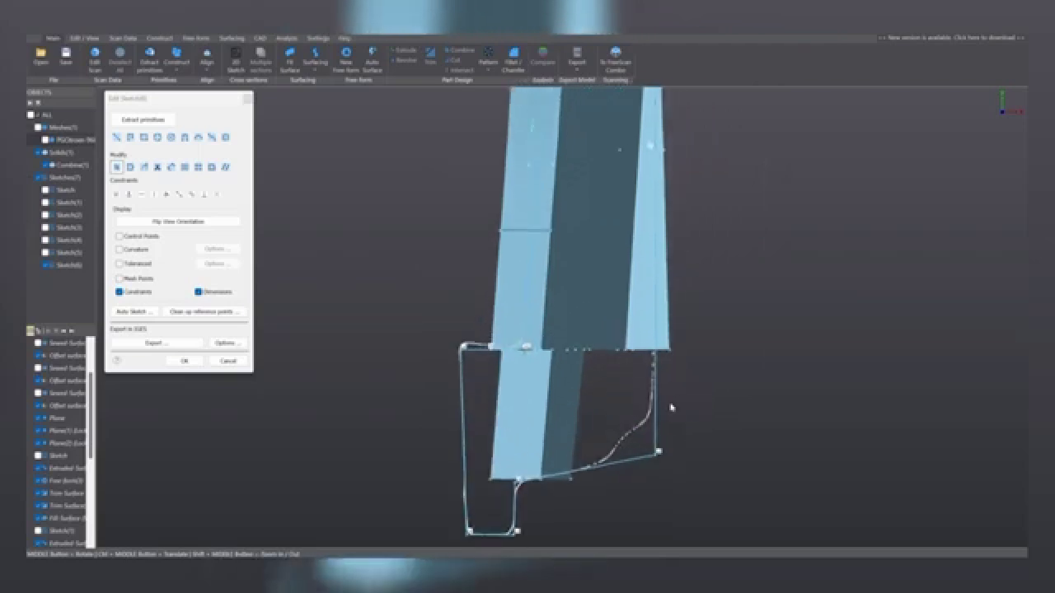
{"action": "middle_click_drag", "start_coordinate": [593, 458], "coordinate": [617, 406]}
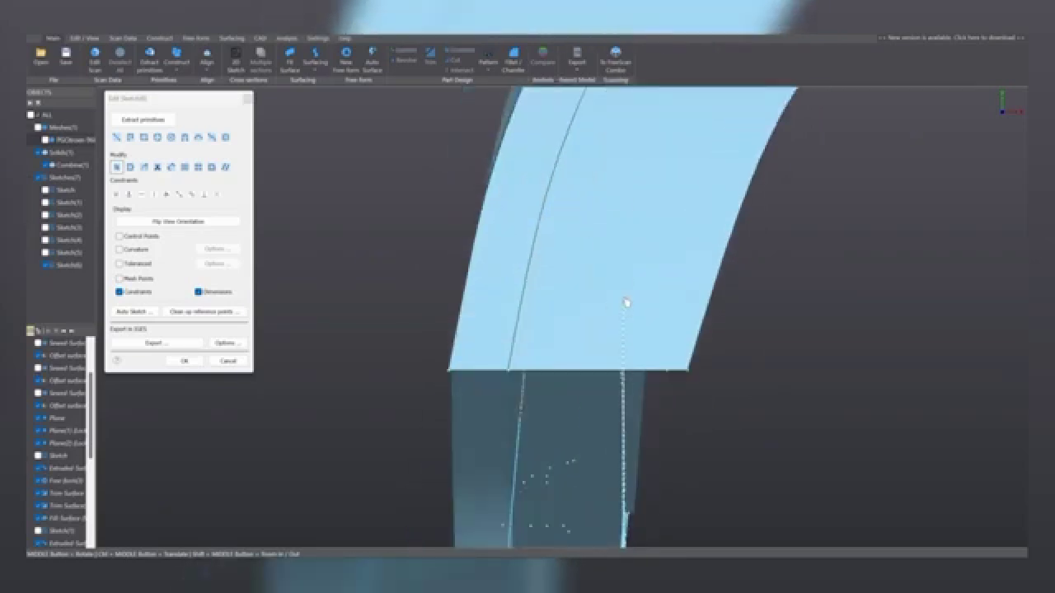
{"action": "left_click_drag", "start_coordinate": [623, 220], "coordinate": [624, 217]}
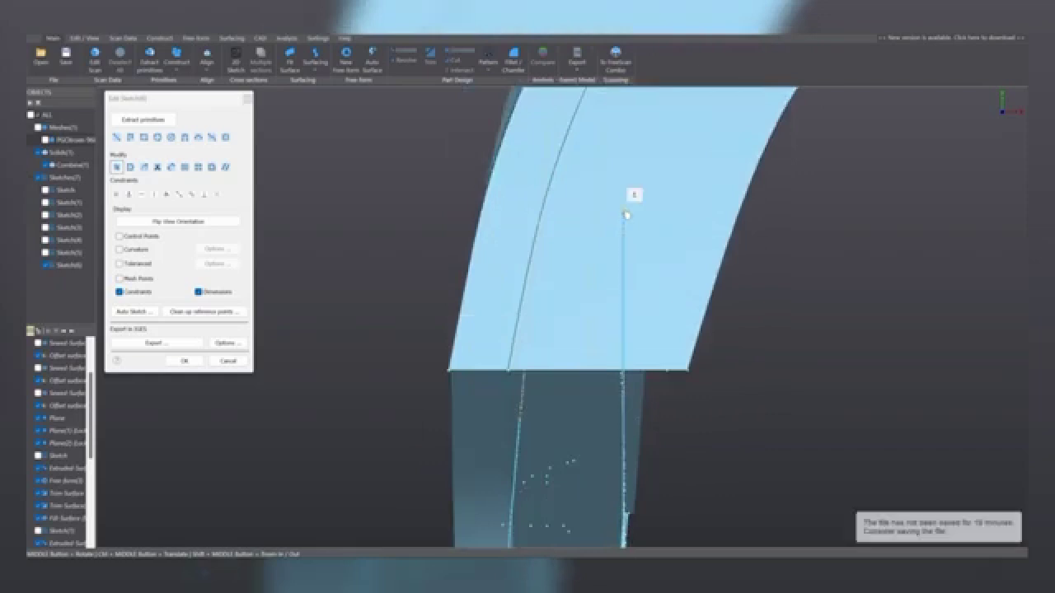
{"action": "middle_click_drag", "start_coordinate": [635, 241], "coordinate": [646, 405], "text": "ctrl"}
{"action": "scroll", "coordinate": [644, 403], "scroll_direction": "down", "scroll_amount": 5}
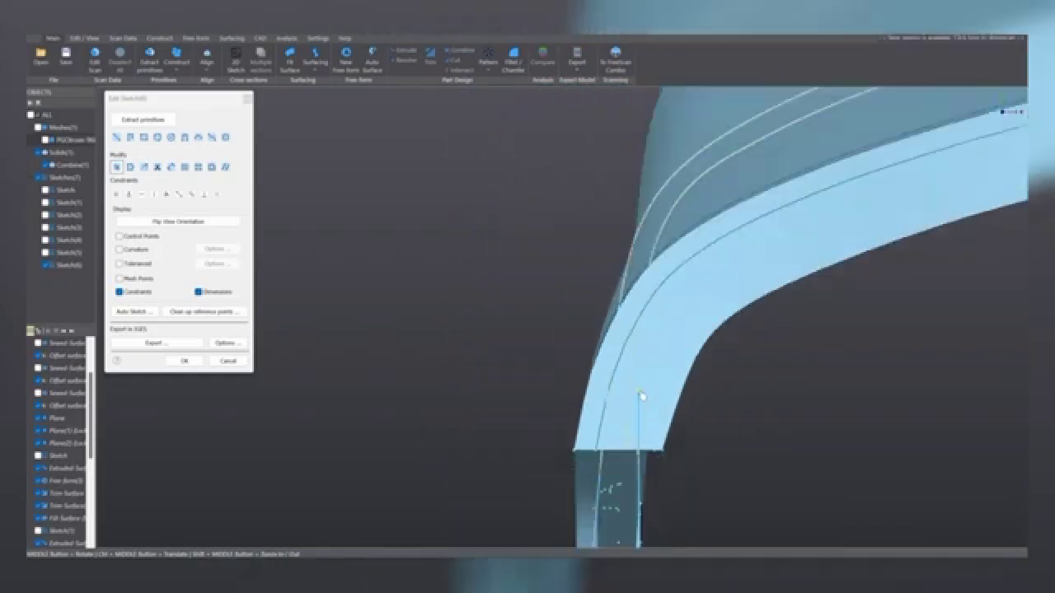
{"action": "left_click_drag", "start_coordinate": [640, 394], "coordinate": [640, 301]}
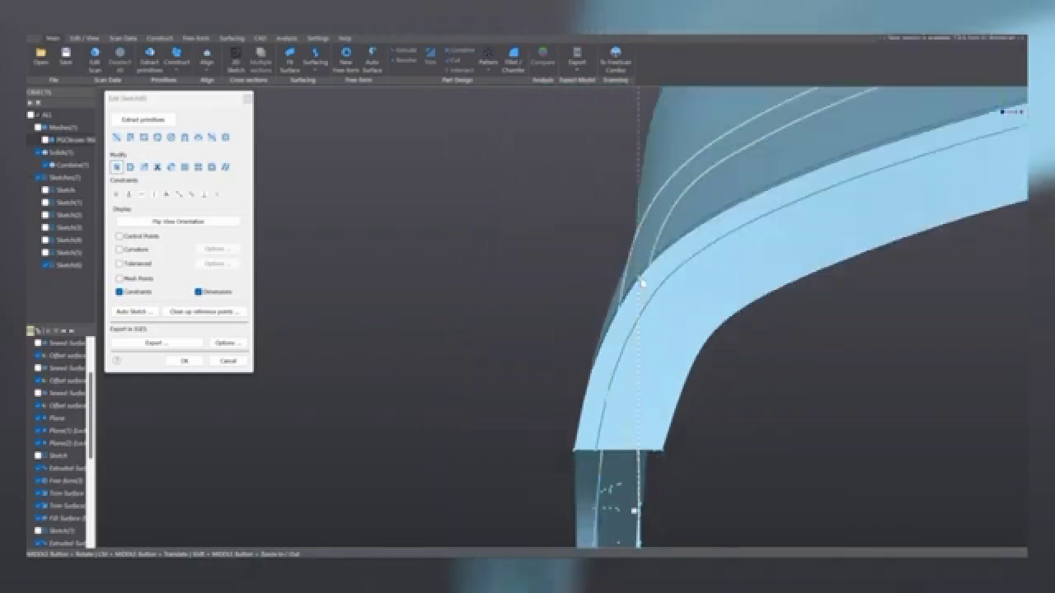
{"action": "left_click", "coordinate": [642, 283]}
- Draw a line from the open upper end of the shorter section edge to the long vertical line's endpoint at the panel's far edge
{"action": "scroll", "coordinate": [592, 458], "scroll_direction": "up", "scroll_amount": 3}
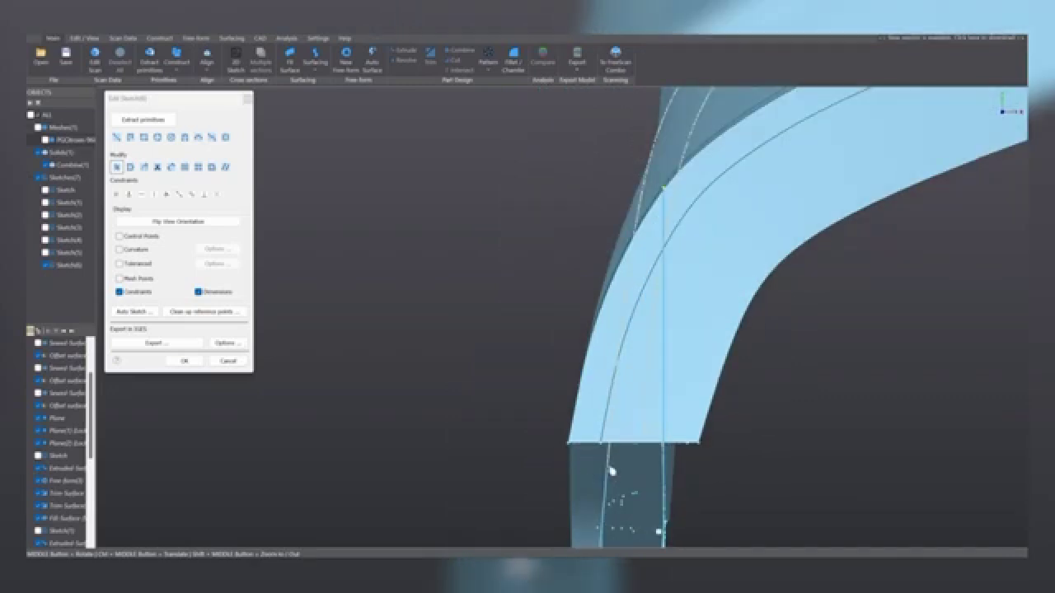
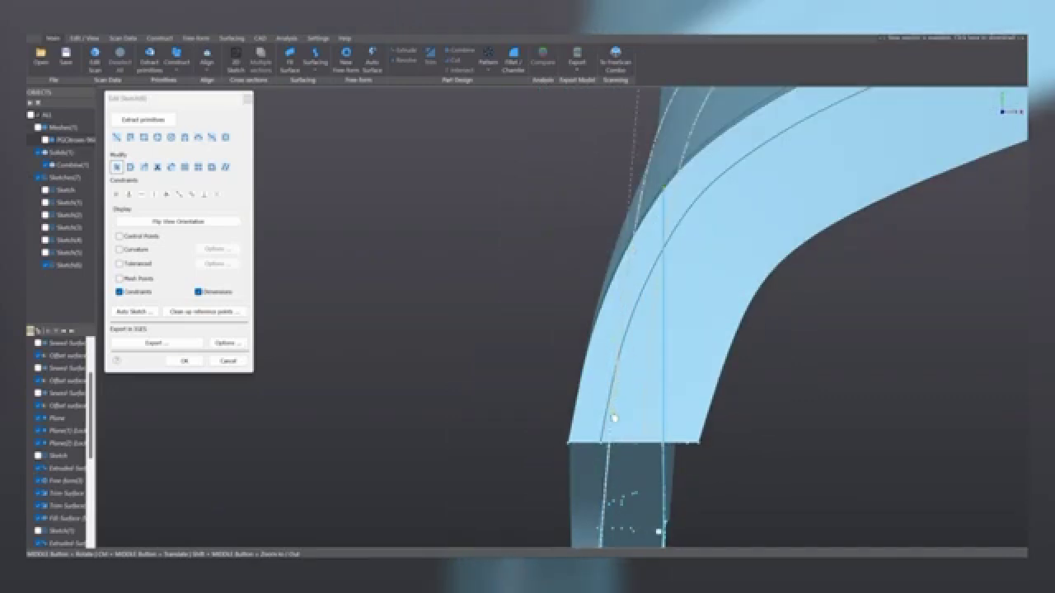
{"action": "middle_click_drag", "start_coordinate": [615, 426], "coordinate": [616, 398]}
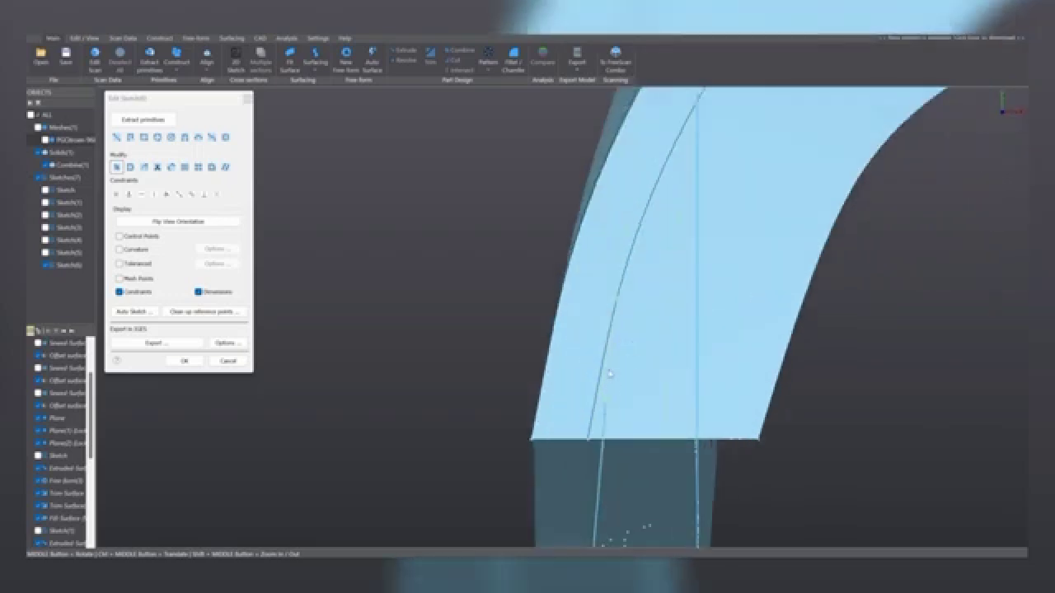
{"action": "mouse_move", "coordinate": [627, 319]}
{"action": "middle_mouse_down", "text": "ctrl"}
{"action": "mouse_move", "coordinate": [615, 385]}
{"action": "mouse_move", "coordinate": [614, 292]}
{"action": "middle_mouse_up", "text": "ctrl"}
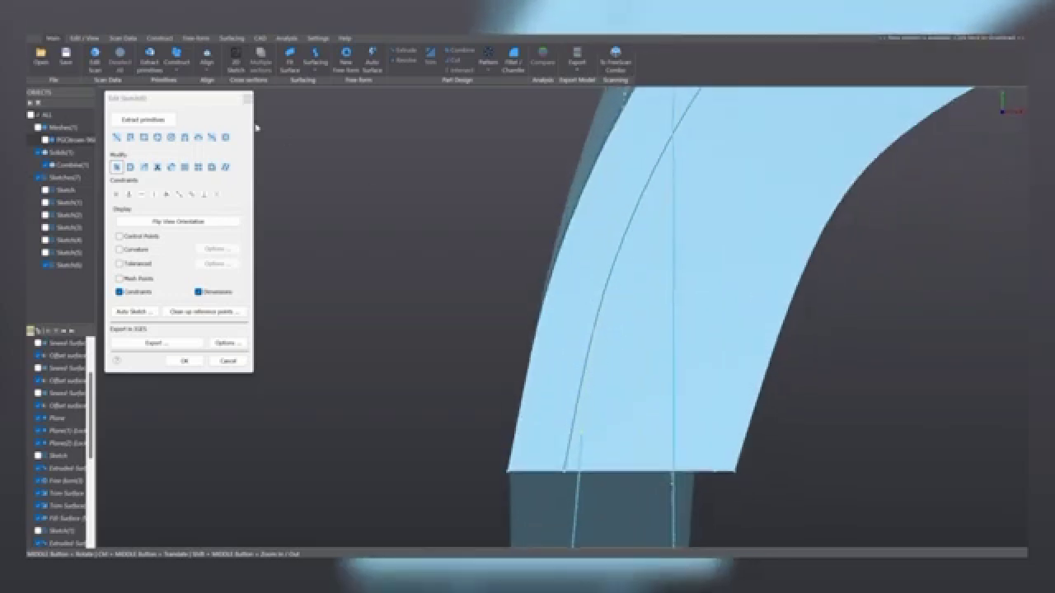
{"action": "left_click", "coordinate": [116, 137]}
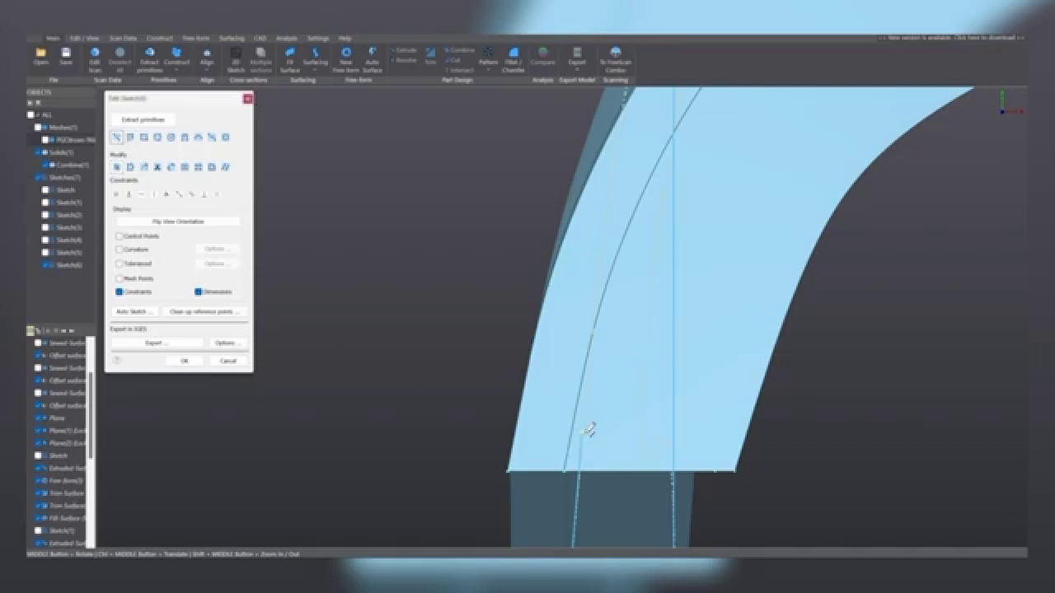
{"action": "left_click_drag", "start_coordinate": [582, 432], "coordinate": [615, 431]}
{"action": "scroll", "coordinate": [640, 232], "scroll_direction": "up", "scroll_amount": 3}
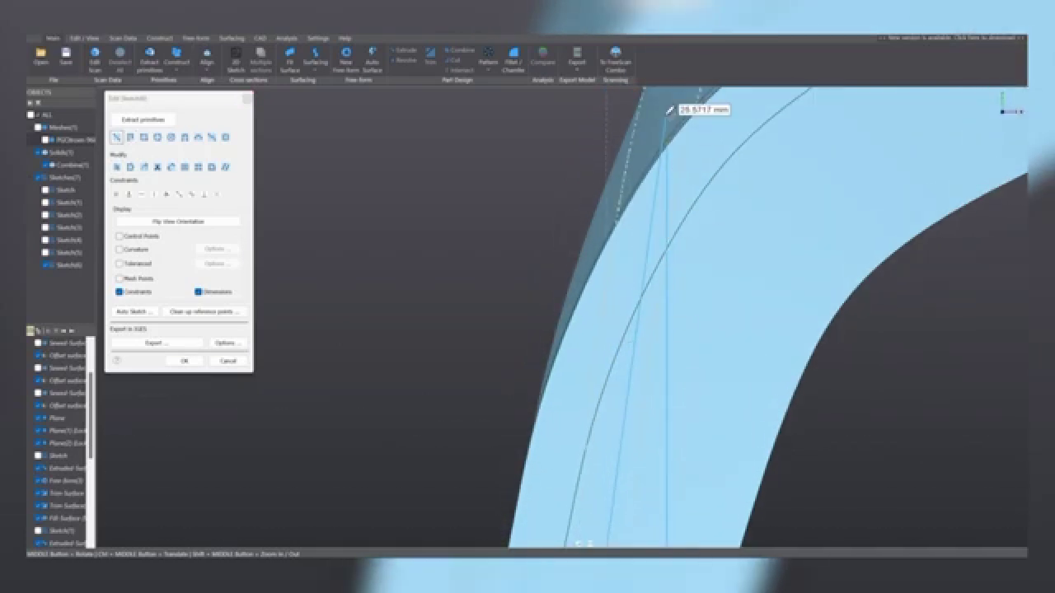
{"action": "left_click", "coordinate": [667, 147]}
{"action": "scroll", "coordinate": [630, 296], "scroll_direction": "down", "scroll_amount": 3}
{"action": "middle_click_drag", "start_coordinate": [596, 369], "coordinate": [586, 342], "text": "ctrl"}
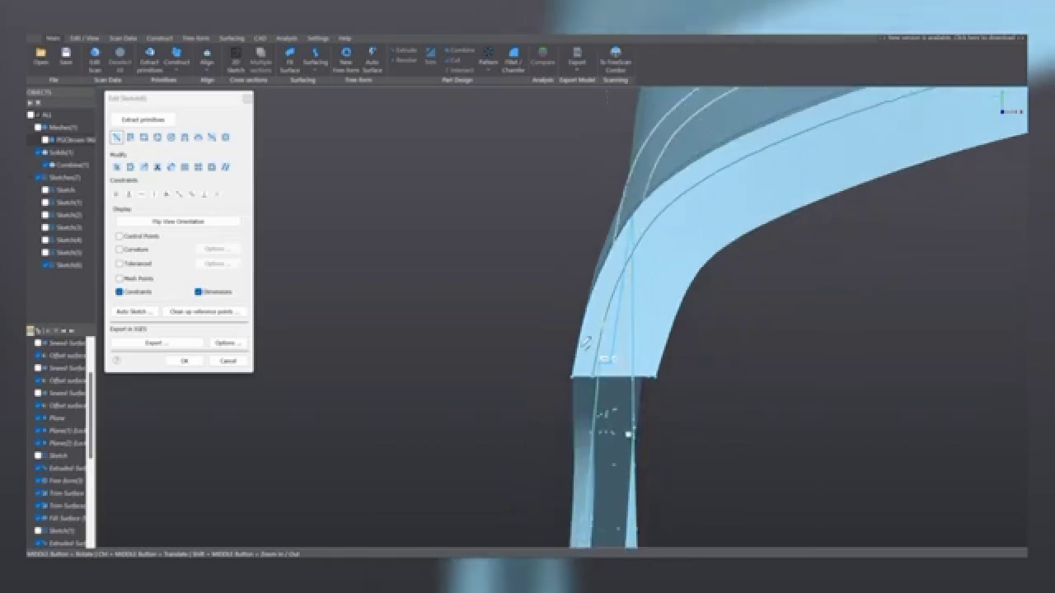
{"action": "key", "text": "Escape"}
- Check the rib profile's upper corner and hook end for closure and finish the sketch
{"action": "scroll", "coordinate": [641, 226], "scroll_direction": "up", "scroll_amount": 4}
{"action": "scroll", "coordinate": [636, 203], "scroll_direction": "up", "scroll_amount": 2}
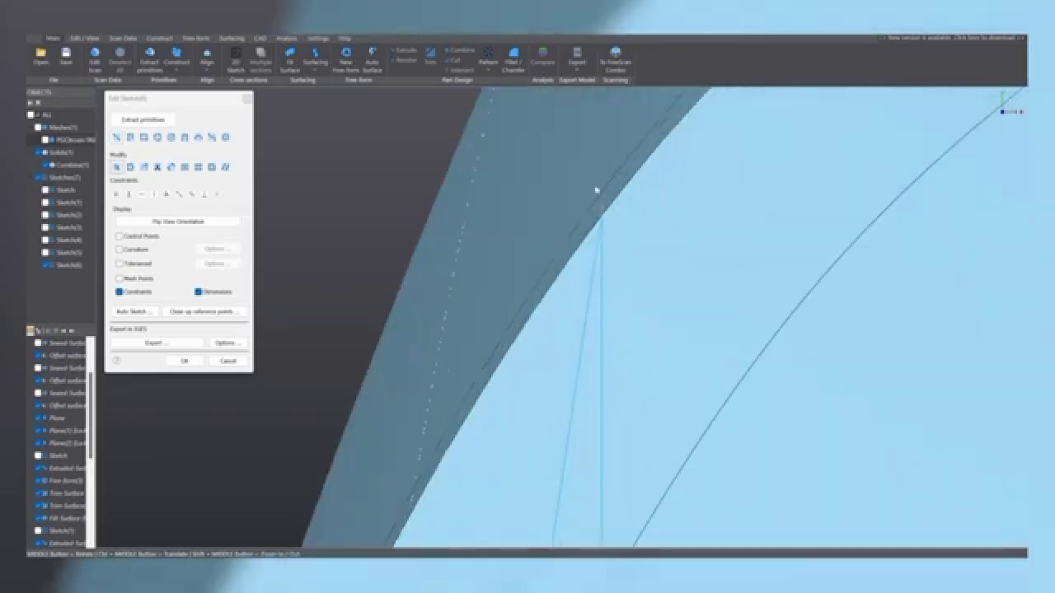
{"action": "scroll", "coordinate": [694, 224], "scroll_direction": "down", "scroll_amount": 4}
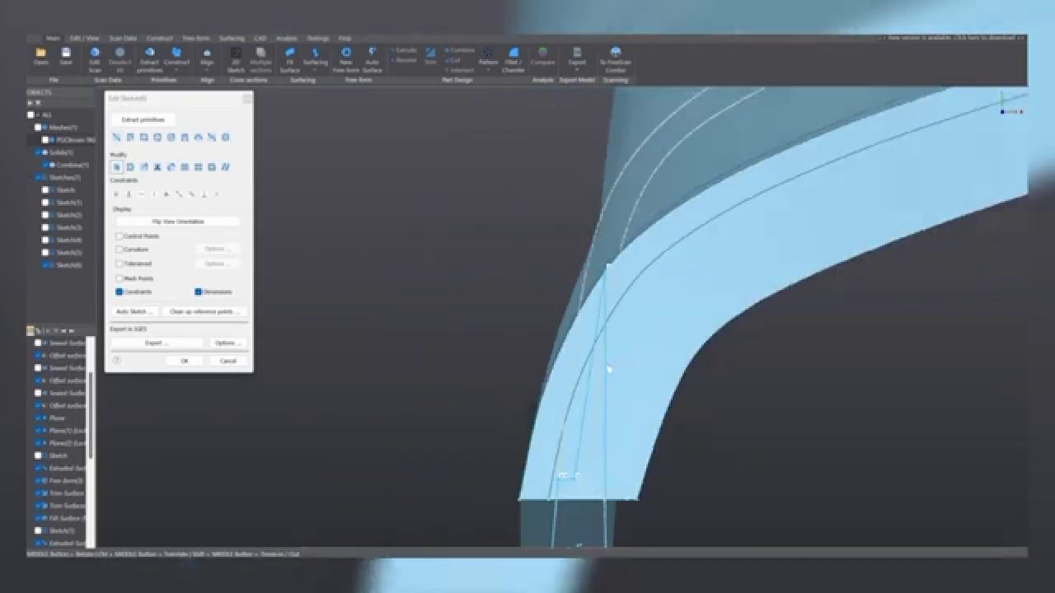
{"action": "scroll", "coordinate": [582, 399], "scroll_direction": "up", "scroll_amount": 3}
{"action": "middle_click_drag", "start_coordinate": [581, 425], "coordinate": [662, 186], "text": "ctrl"}
{"action": "scroll", "coordinate": [665, 235], "scroll_direction": "down", "scroll_amount": 4}
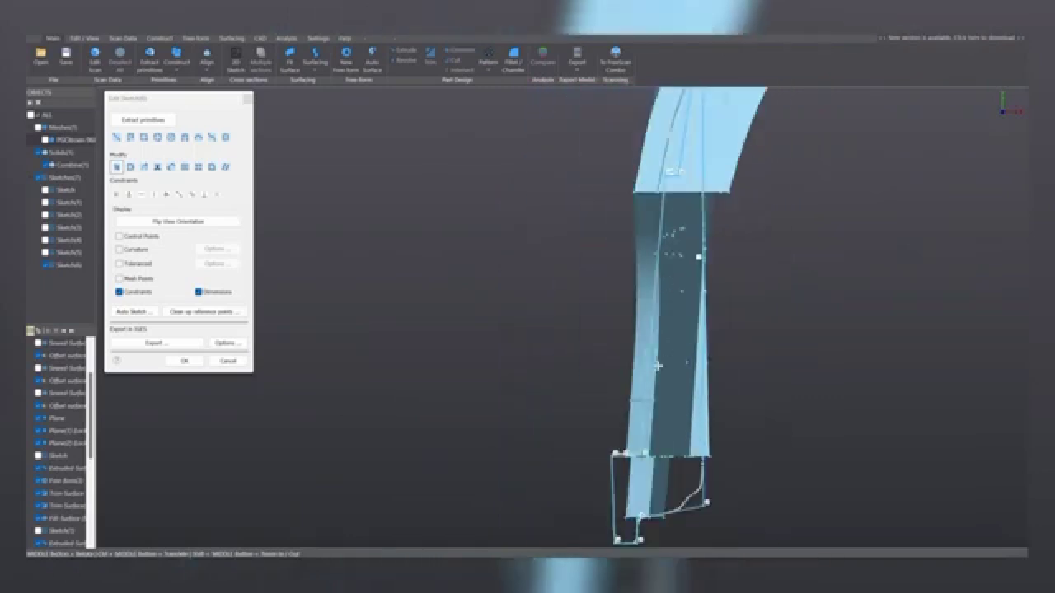
{"action": "middle_click_drag", "start_coordinate": [663, 385], "coordinate": [676, 232], "text": "ctrl"}
{"action": "left_click", "coordinate": [192, 362]}
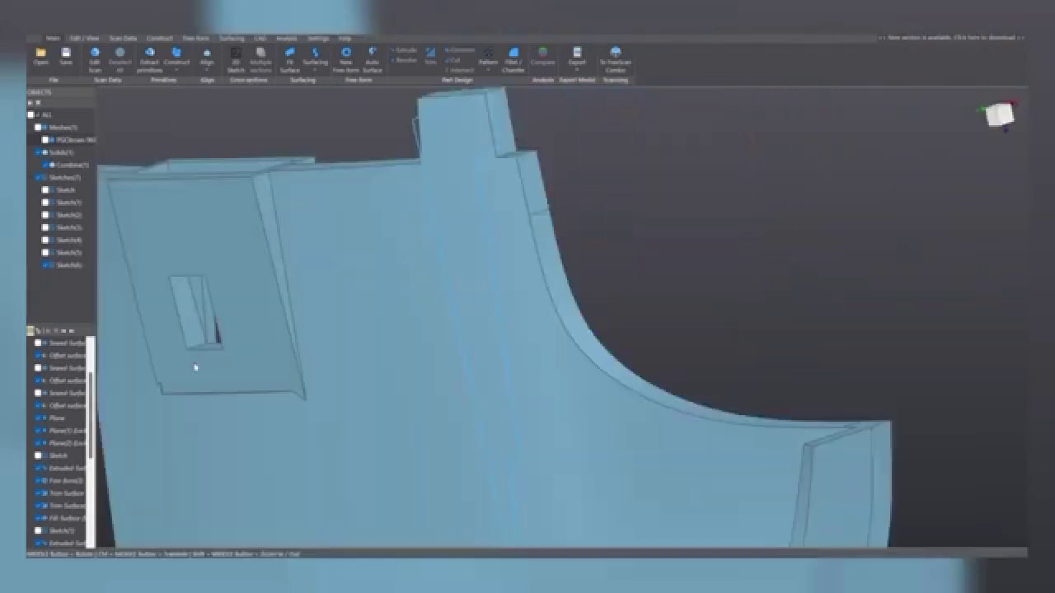
- Start a two-sided solid extrusion of the rib section sketch and show the scan mesh for comparison
{"action": "scroll", "coordinate": [513, 312], "scroll_direction": "down", "scroll_amount": 3}
{"action": "left_click", "coordinate": [475, 299]}
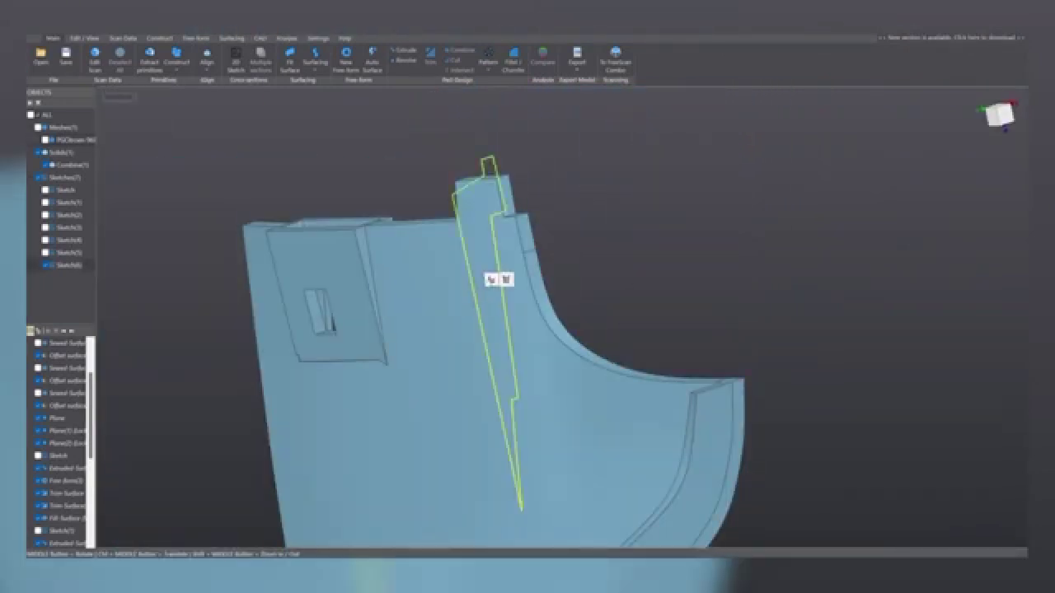
{"action": "left_click", "coordinate": [489, 282]}
{"action": "left_click", "coordinate": [46, 140]}
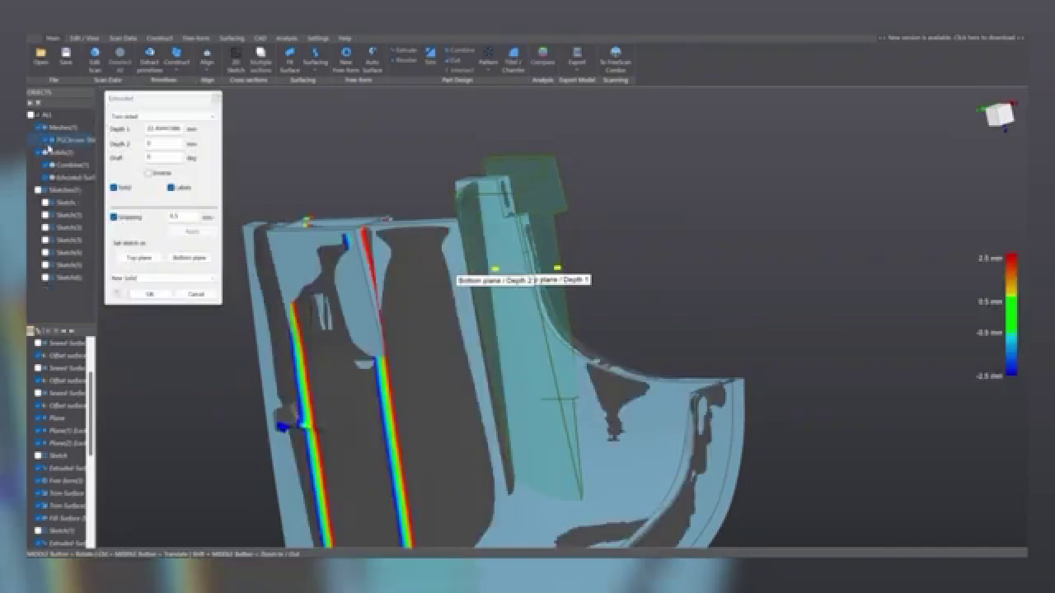
- Reduce Depth 1 and adjust Depth 2 to match the scanned rib's thickness, and create the extrusion as a new solid
{"action": "scroll", "coordinate": [509, 279], "scroll_direction": "up", "scroll_amount": 3}
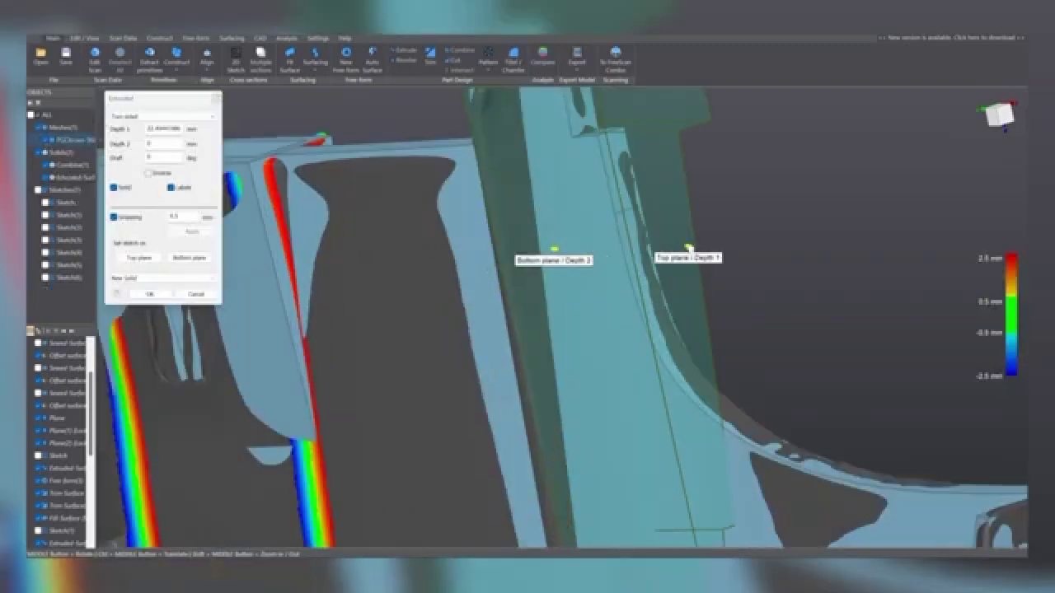
{"action": "left_click_drag", "start_coordinate": [688, 247], "coordinate": [527, 249]}
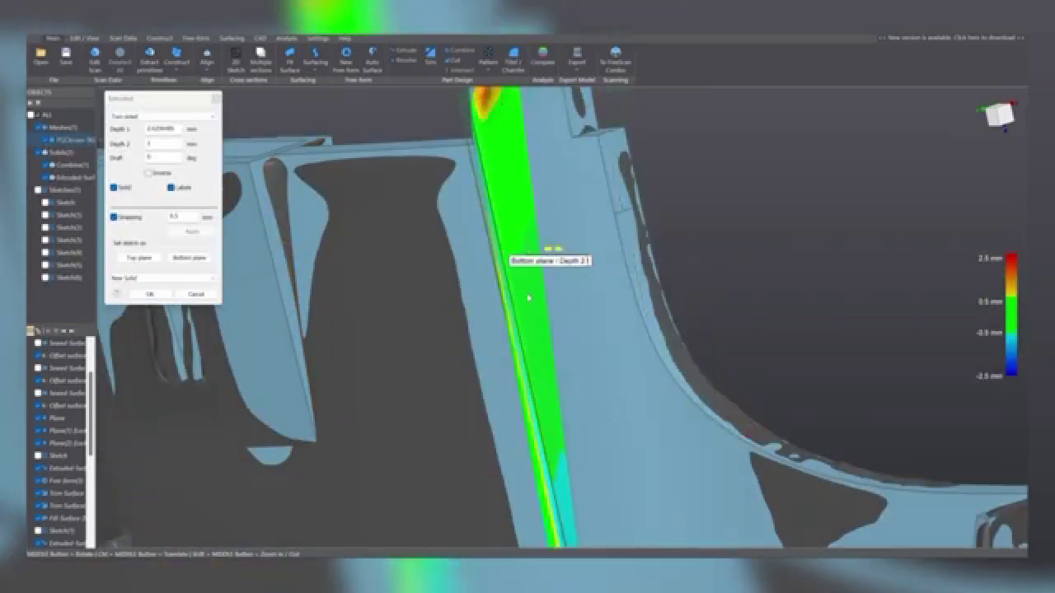
{"action": "middle_click_drag", "start_coordinate": [527, 297], "coordinate": [513, 247]}
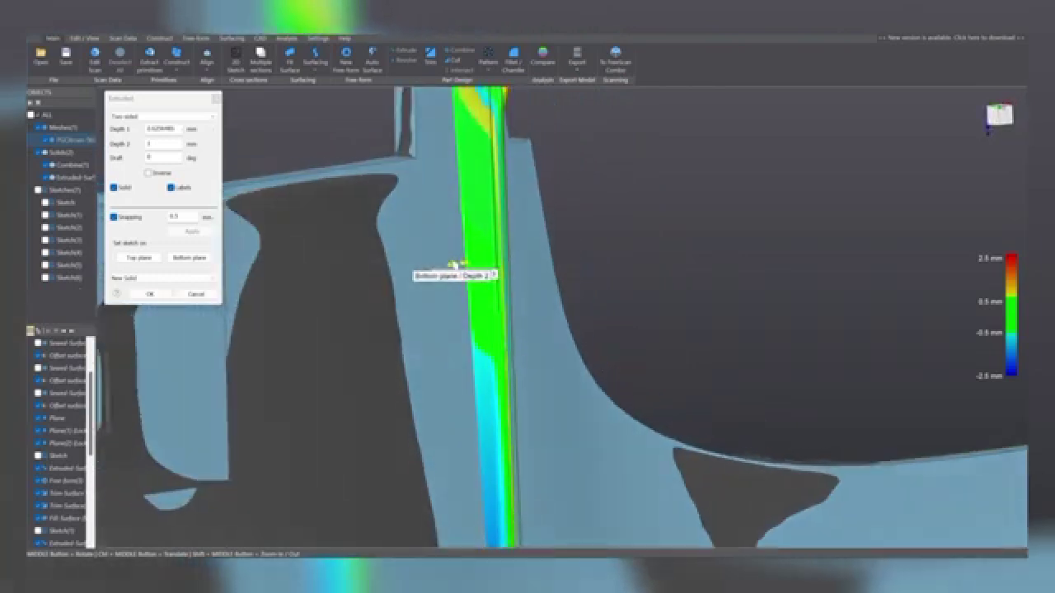
{"action": "mouse_move", "coordinate": [455, 266]}
{"action": "left_mouse_down"}
{"action": "mouse_move", "coordinate": [433, 266]}
{"action": "mouse_move", "coordinate": [454, 266]}
{"action": "left_mouse_up"}
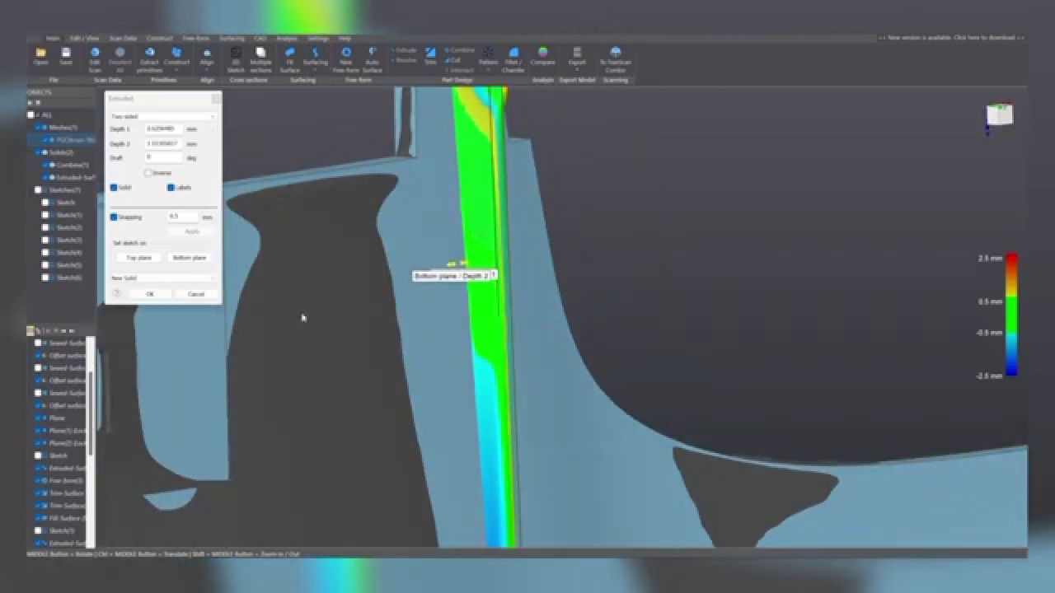
{"action": "left_click", "coordinate": [149, 295]}
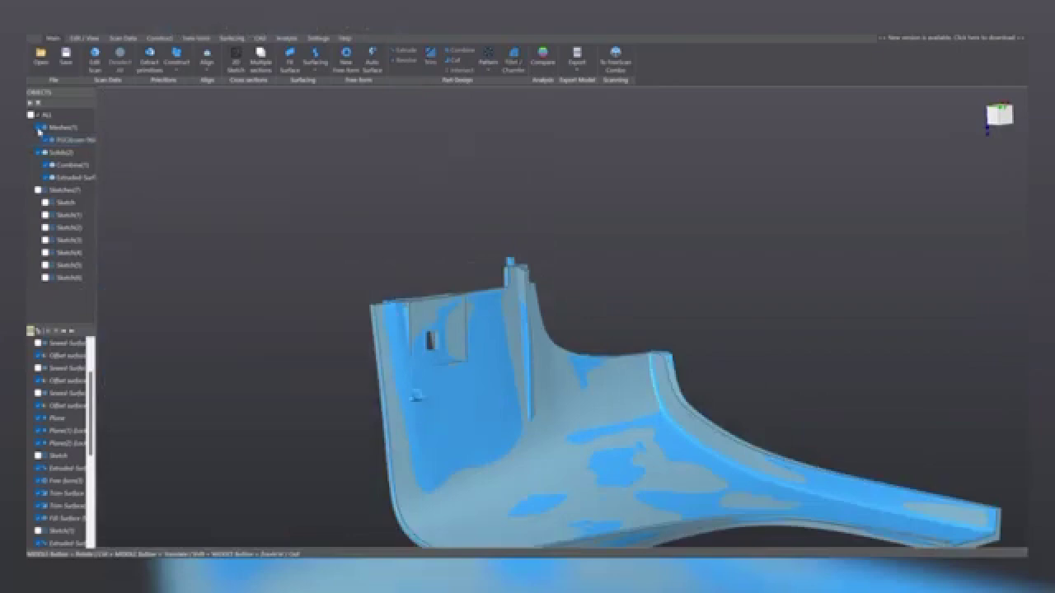
- Hide the scan mesh and examine whether the new rib pokes through the panel's outer face
{"action": "left_click", "coordinate": [39, 129]}
{"action": "middle_click_drag", "start_coordinate": [641, 250], "coordinate": [441, 392]}
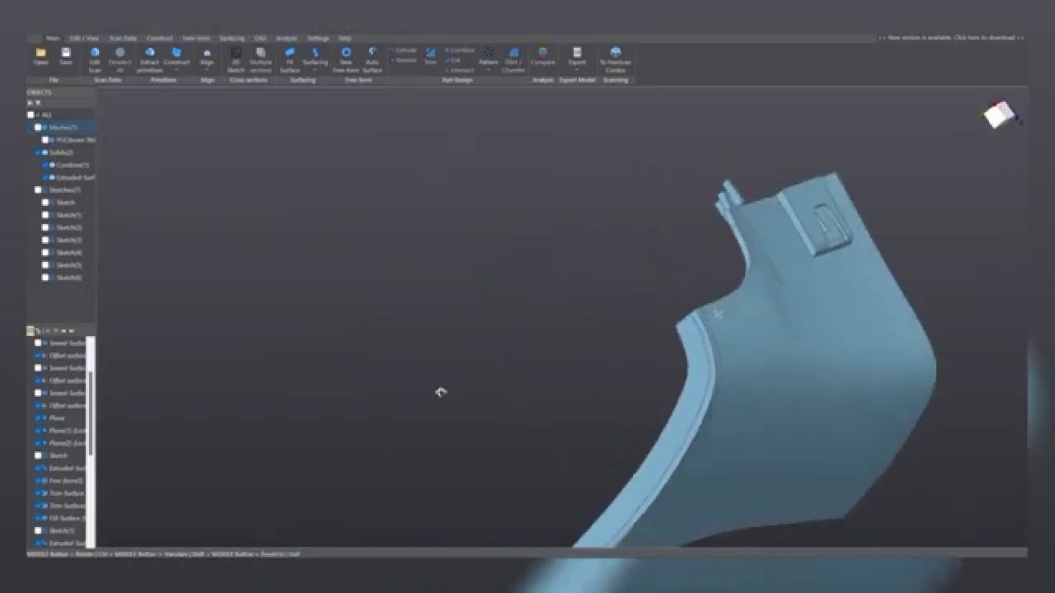
{"action": "scroll", "coordinate": [827, 273], "scroll_direction": "up", "scroll_amount": 3}
{"action": "middle_click_drag", "start_coordinate": [696, 309], "coordinate": [602, 299], "text": "ctrl"}
{"action": "scroll", "coordinate": [624, 331], "scroll_direction": "up", "scroll_amount": 2}
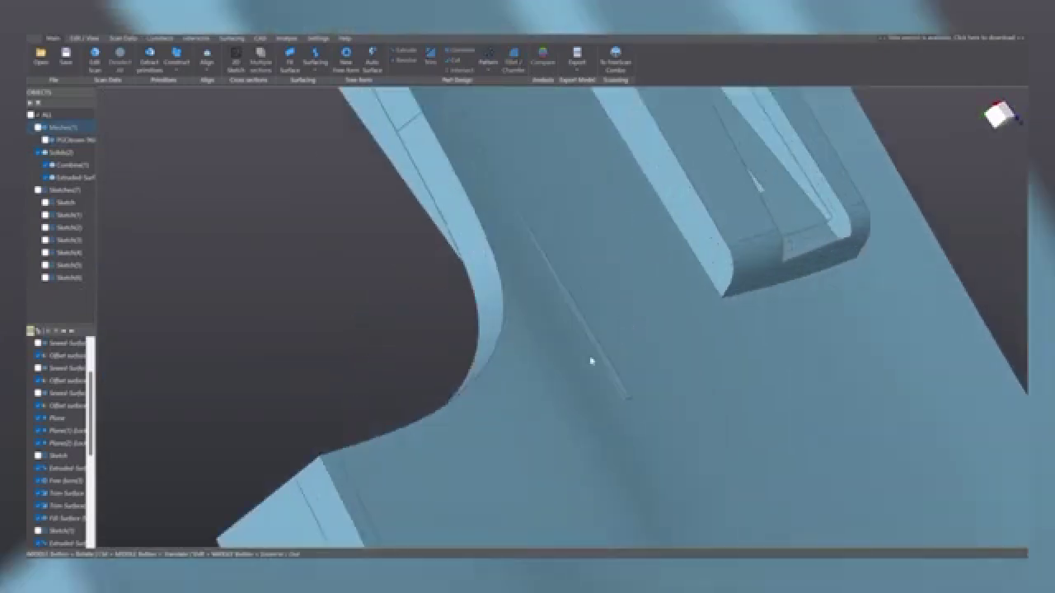
{"action": "scroll", "coordinate": [590, 361], "scroll_direction": "up", "scroll_amount": 3}
{"action": "middle_click_drag", "start_coordinate": [631, 390], "coordinate": [577, 306]}
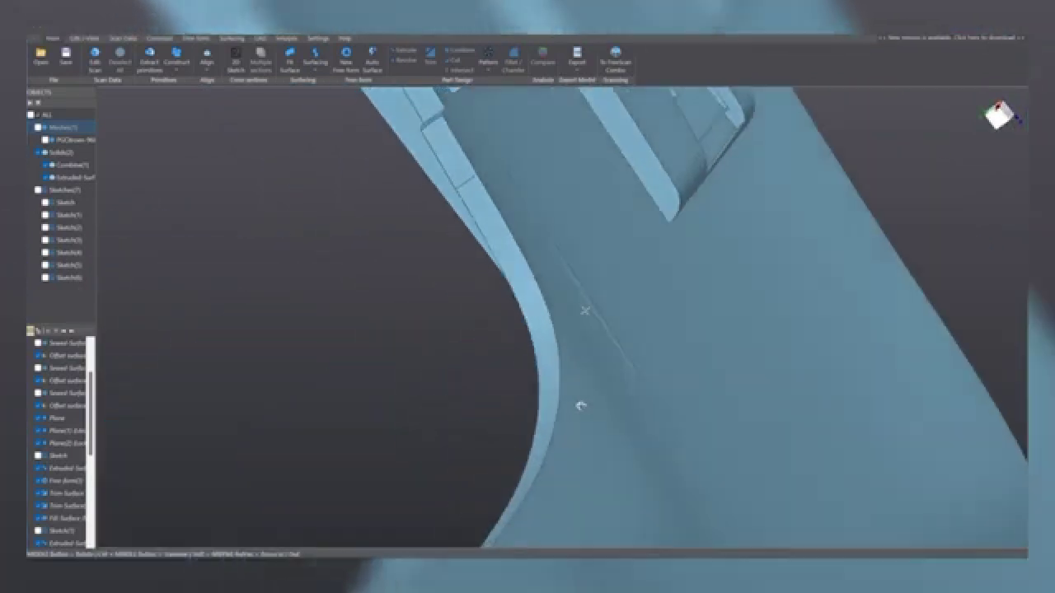
{"action": "middle_click_drag", "start_coordinate": [516, 214], "coordinate": [503, 158]}
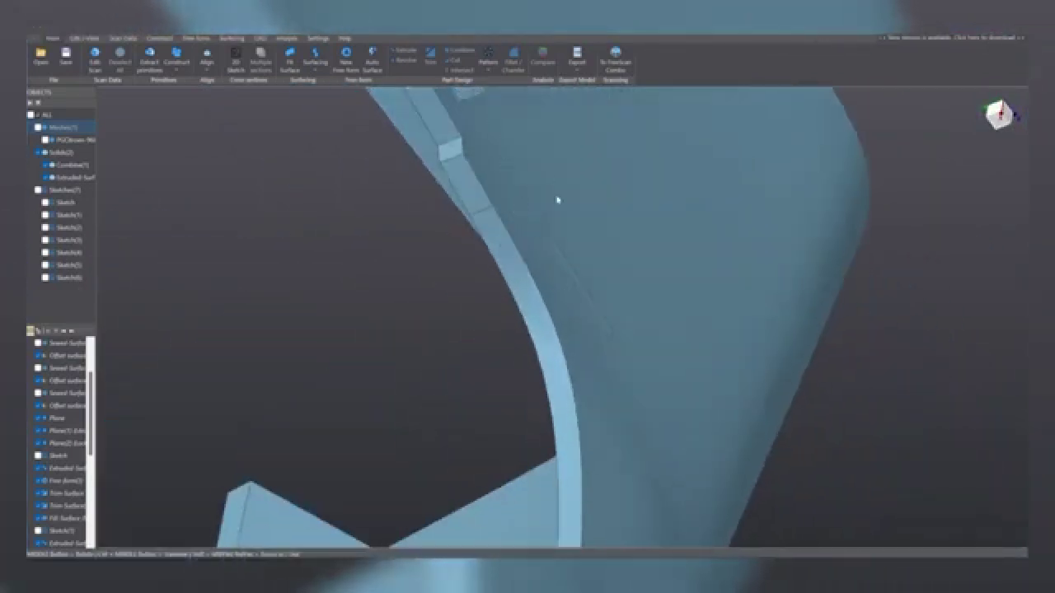
{"action": "middle_click_drag", "start_coordinate": [581, 303], "coordinate": [555, 358]}
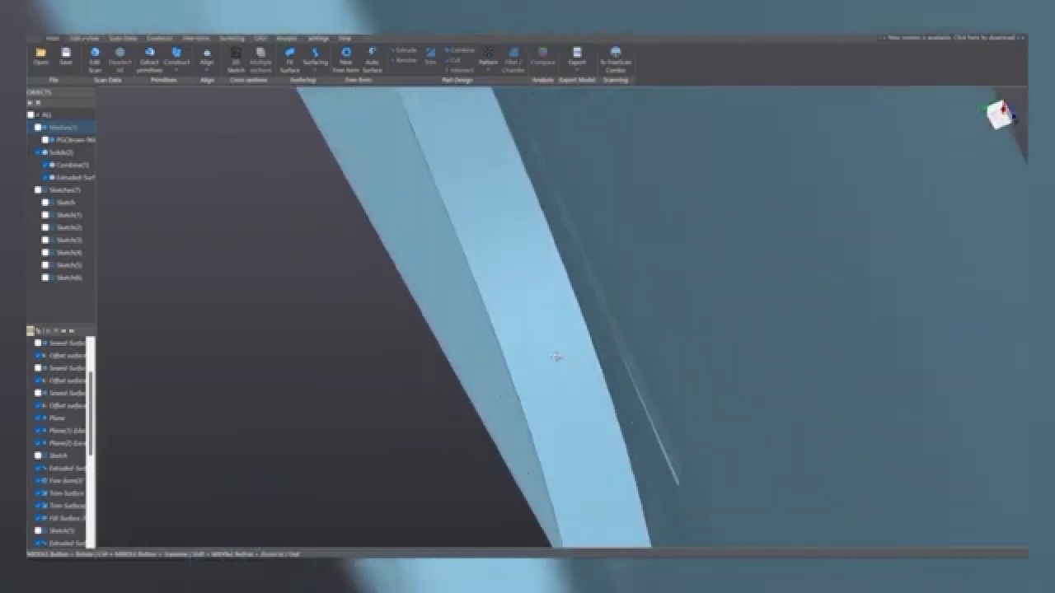
{"action": "middle_click_drag", "start_coordinate": [671, 460], "coordinate": [604, 343]}
{"action": "scroll", "coordinate": [584, 260], "scroll_direction": "down", "scroll_amount": 5}
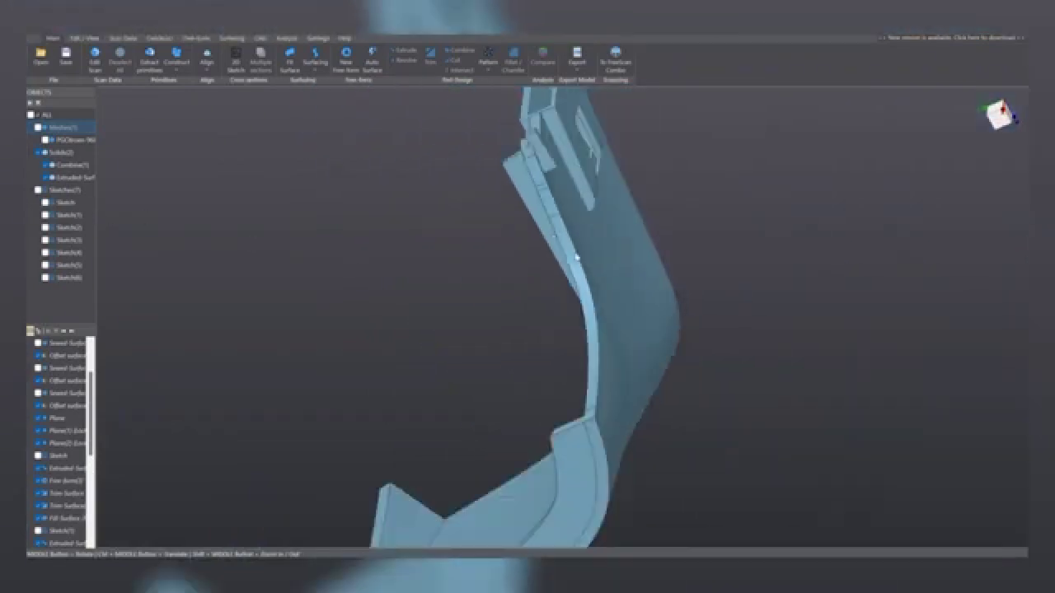
{"action": "middle_click_drag", "start_coordinate": [554, 280], "coordinate": [536, 283]}
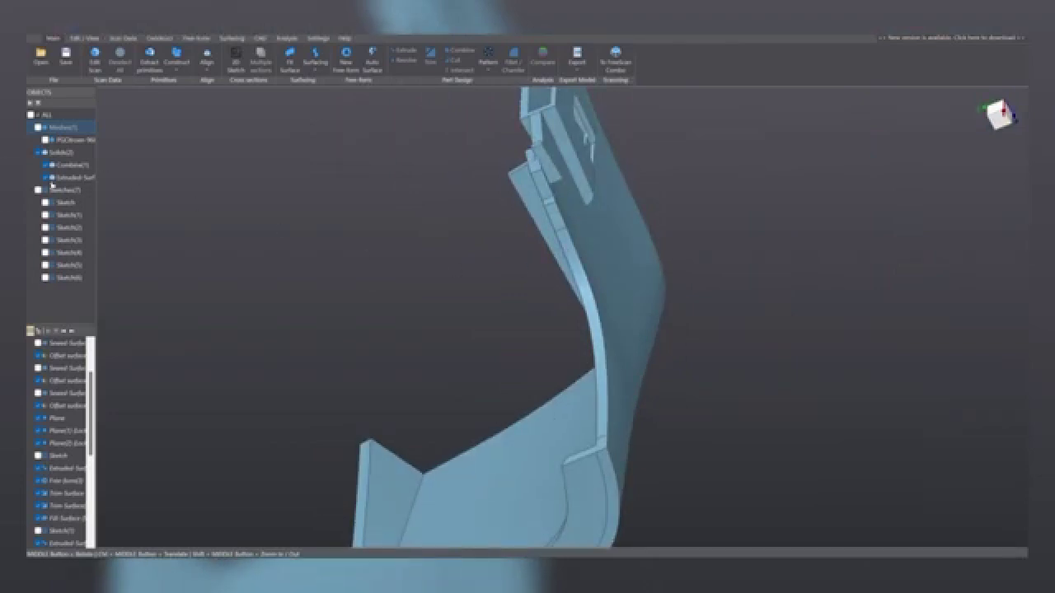
- Reopen the rib sketch and move the corner between its two inner lines slightly toward the long vertical line
{"action": "double_click", "coordinate": [59, 282]}
{"action": "scroll", "coordinate": [509, 297], "scroll_direction": "up", "scroll_amount": 3}
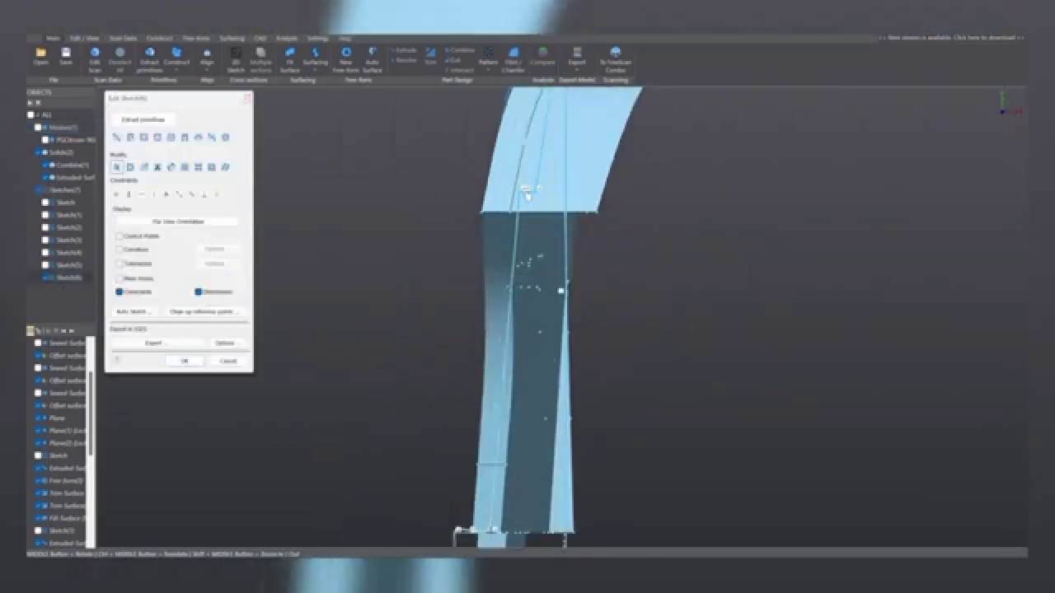
{"action": "left_click_drag", "start_coordinate": [523, 194], "coordinate": [530, 194]}
{"action": "left_click", "coordinate": [185, 363]}
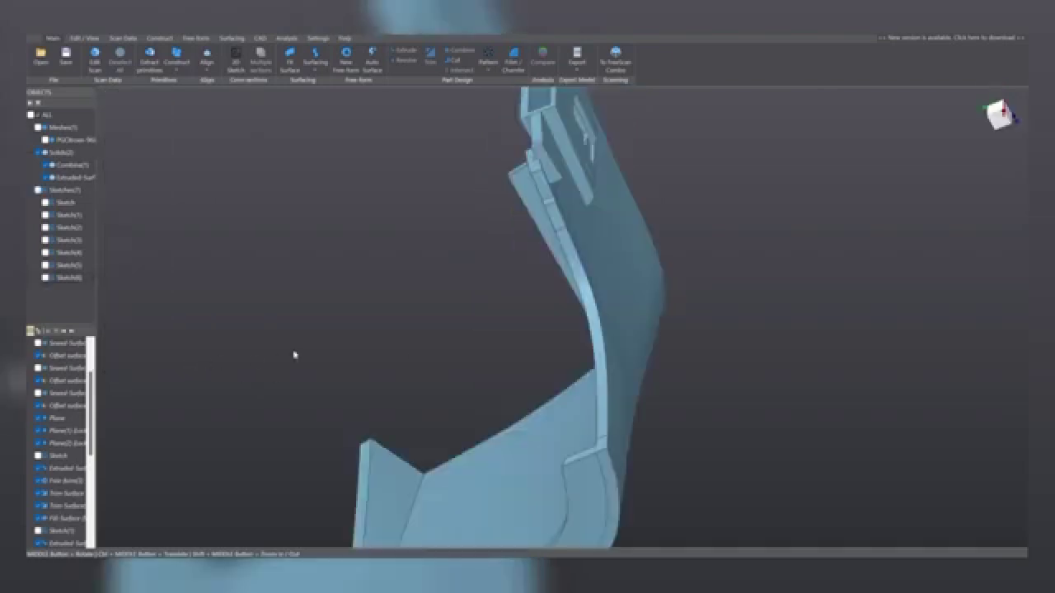
- Combine the extruded rib with the panel body into one solid
{"action": "mouse_move", "coordinate": [295, 354]}
{"action": "middle_mouse_down"}
{"action": "mouse_move", "coordinate": [547, 285]}
{"action": "mouse_move", "coordinate": [464, 242]}
{"action": "mouse_move", "coordinate": [622, 193]}
{"action": "mouse_move", "coordinate": [502, 261]}
{"action": "mouse_move", "coordinate": [626, 261]}
{"action": "mouse_move", "coordinate": [529, 235]}
{"action": "middle_mouse_up"}
{"action": "left_click", "coordinate": [534, 228]}
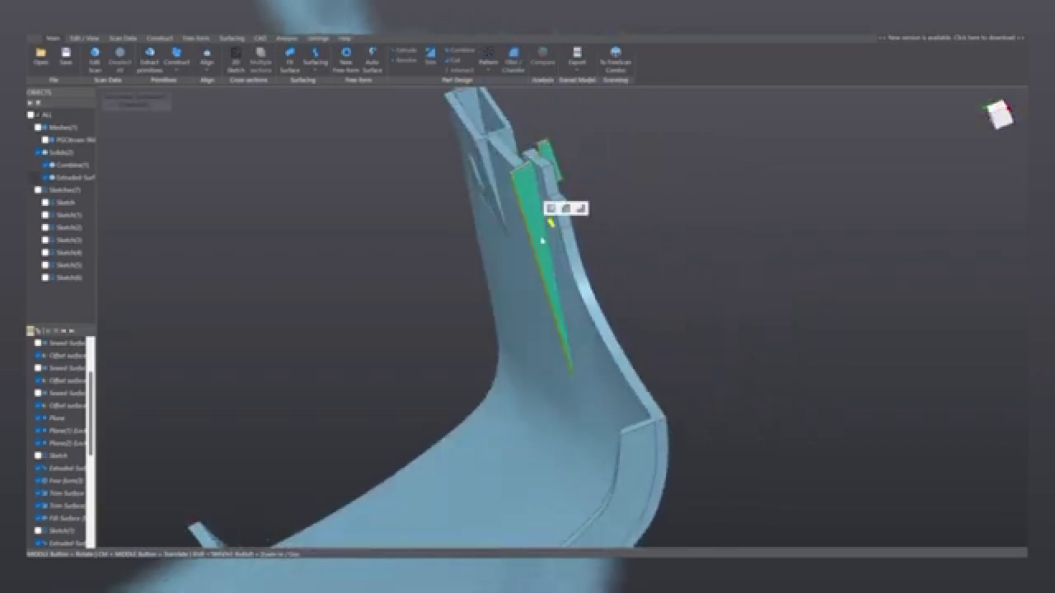
{"action": "left_click", "coordinate": [567, 299]}
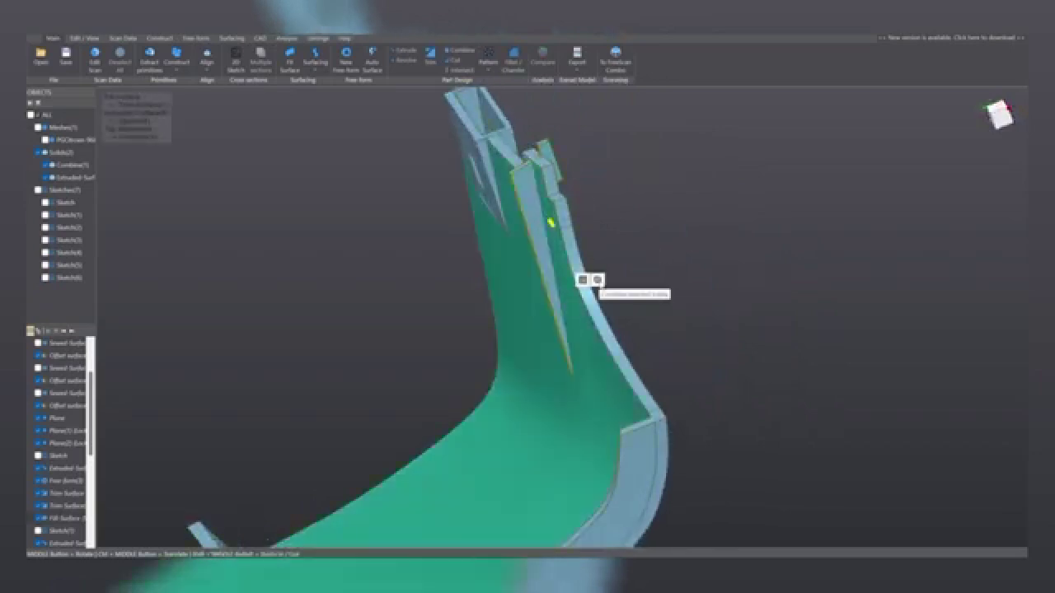
{"action": "left_click", "coordinate": [599, 283]}
{"action": "scroll", "coordinate": [525, 266], "scroll_direction": "down", "scroll_amount": 5}
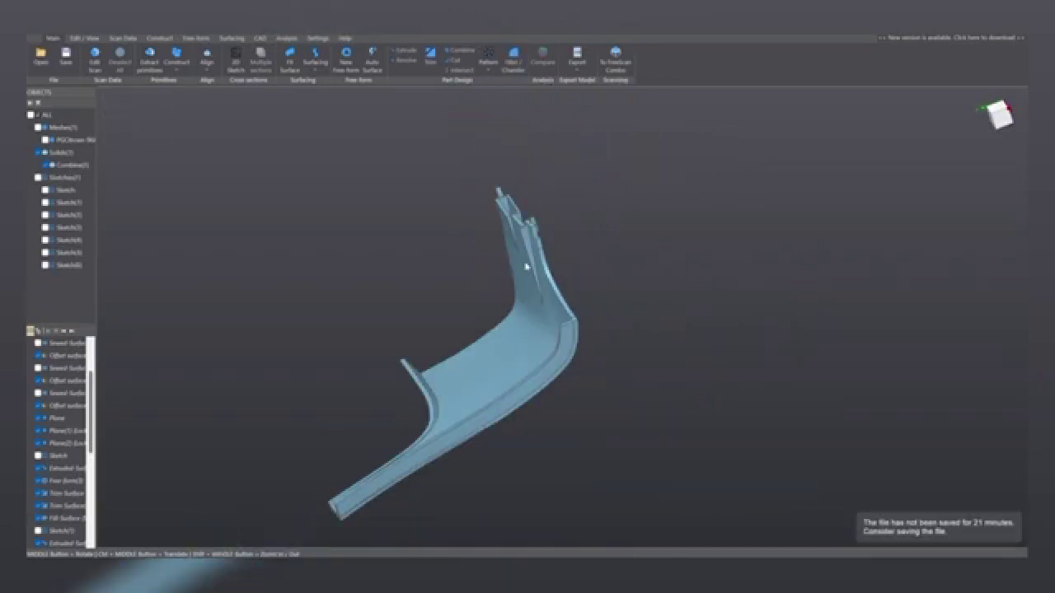
- Show the scan mesh, compare it with the combined solid, and examine the deviations around the clip slot and rib
{"action": "middle_click_drag", "start_coordinate": [525, 267], "coordinate": [725, 267]}
{"action": "middle_click_drag", "start_coordinate": [595, 315], "coordinate": [429, 350]}
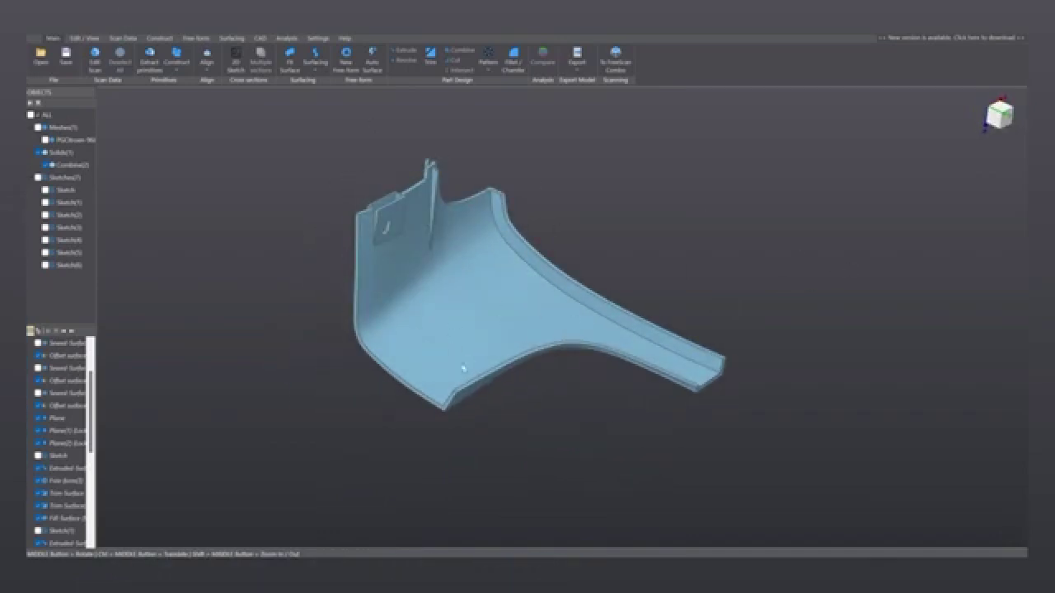
{"action": "middle_click_drag", "start_coordinate": [463, 369], "coordinate": [535, 264]}
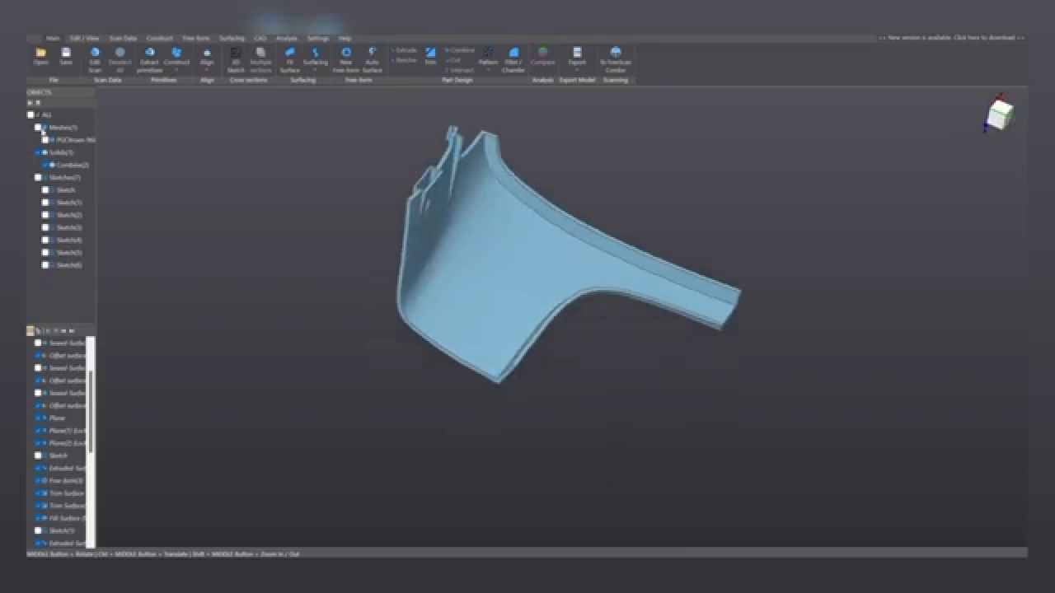
{"action": "left_click", "coordinate": [39, 127]}
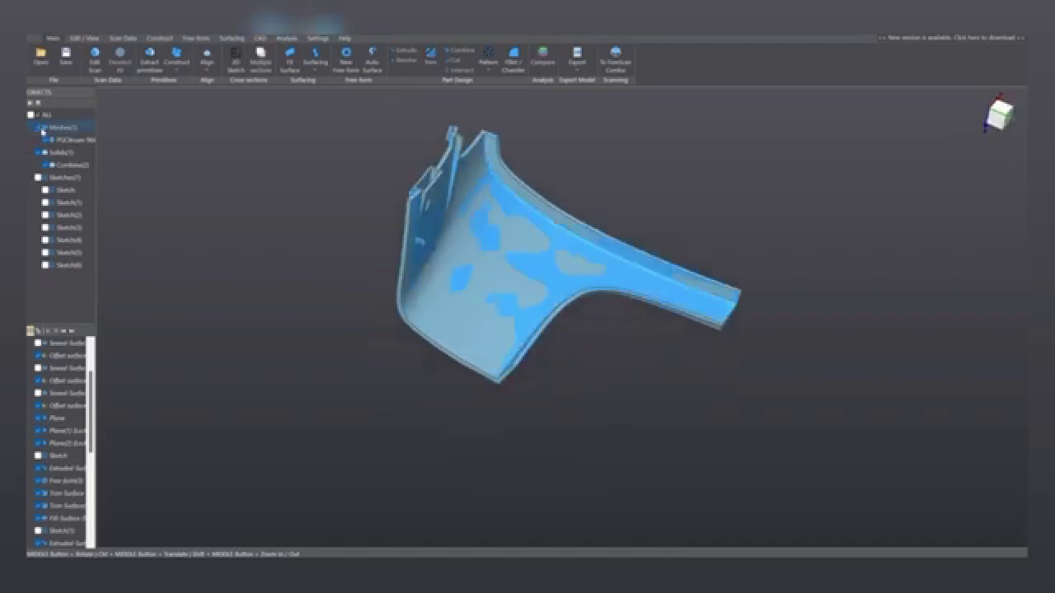
{"action": "left_click", "coordinate": [543, 56]}
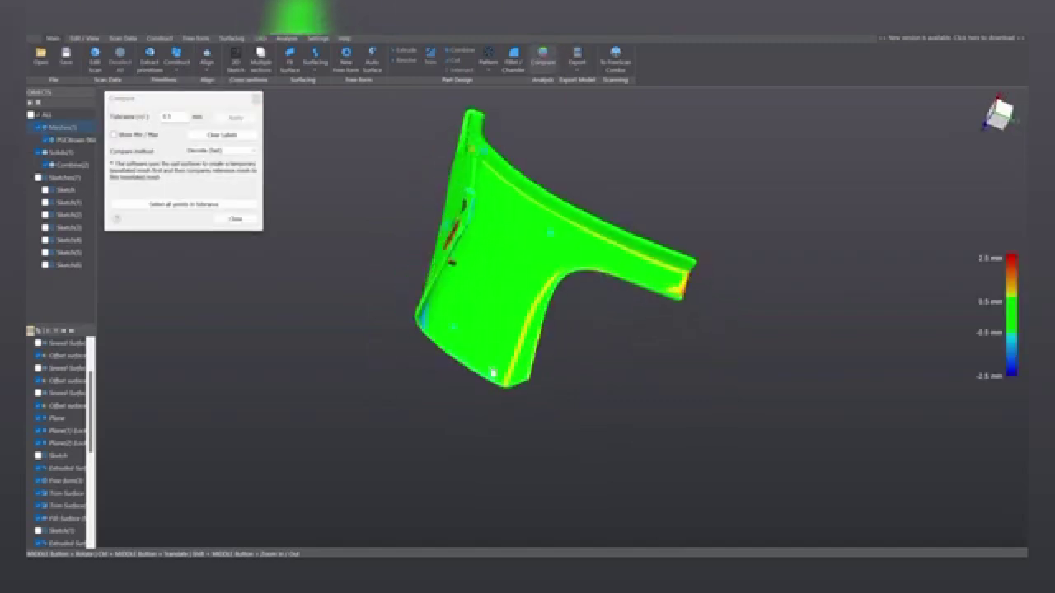
{"action": "scroll", "coordinate": [511, 360], "scroll_direction": "up", "scroll_amount": 5}
{"action": "middle_click_drag", "start_coordinate": [643, 297], "coordinate": [618, 350]}
{"action": "scroll", "coordinate": [618, 350], "scroll_direction": "up", "scroll_amount": 3}
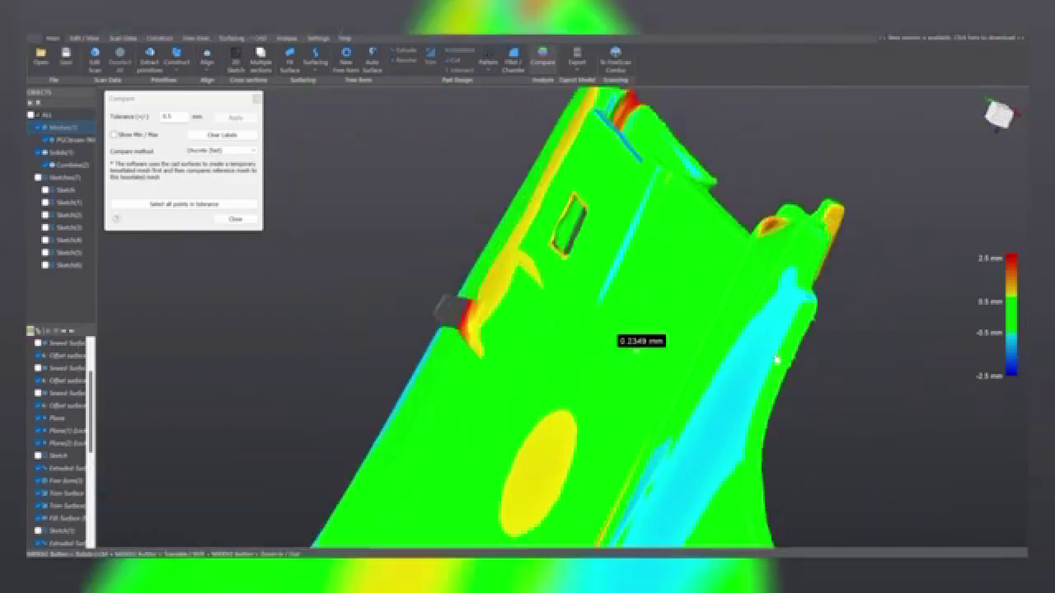
- Close the comparison and set up a toleranced fillet on the long curved edge between the panel's inner face and side wall
{"action": "left_click", "coordinate": [241, 219]}
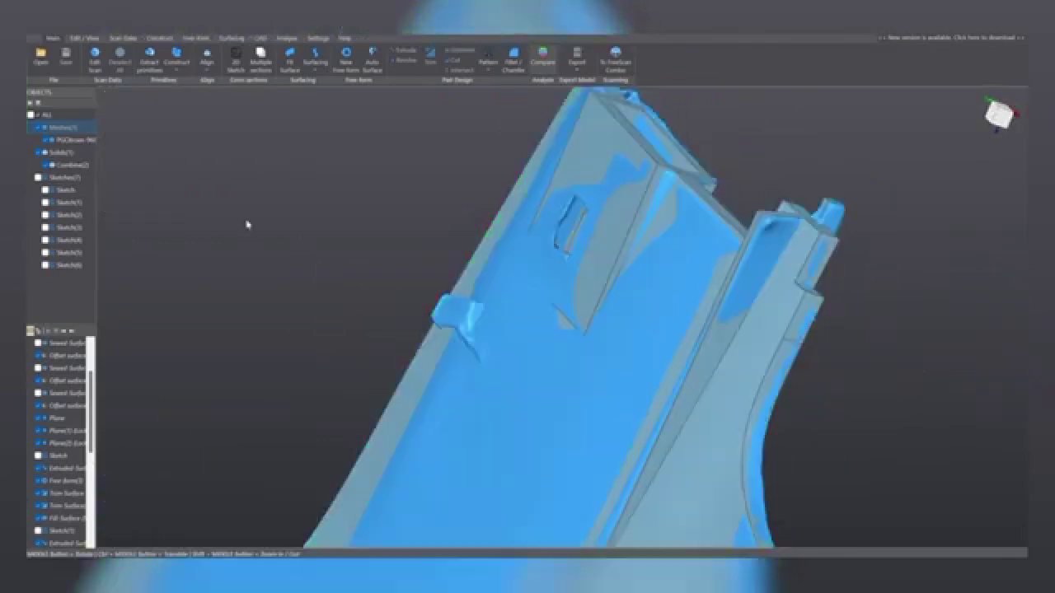
{"action": "scroll", "coordinate": [371, 325], "scroll_direction": "down", "scroll_amount": 4}
{"action": "middle_click_drag", "start_coordinate": [372, 325], "coordinate": [506, 254], "text": "ctrl"}
{"action": "middle_click_drag", "start_coordinate": [256, 357], "coordinate": [793, 433]}
{"action": "middle_click_drag", "start_coordinate": [511, 437], "coordinate": [473, 322]}
{"action": "scroll", "coordinate": [476, 350], "scroll_direction": "up", "scroll_amount": 5}
{"action": "middle_click_drag", "start_coordinate": [524, 493], "coordinate": [542, 298], "text": "ctrl"}
{"action": "scroll", "coordinate": [542, 299], "scroll_direction": "down", "scroll_amount": 2}
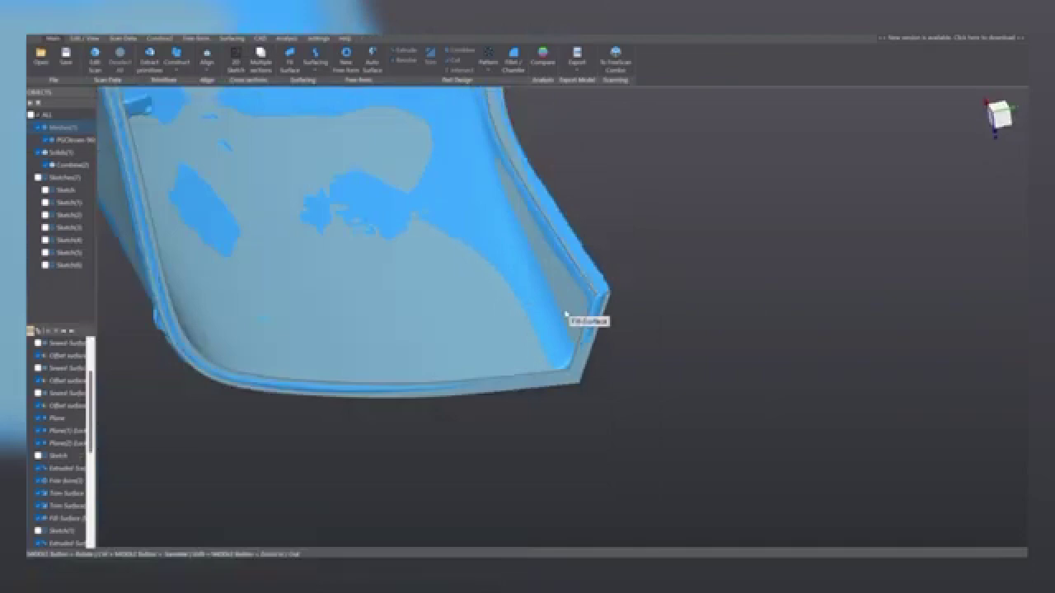
{"action": "left_click", "coordinate": [566, 313]}
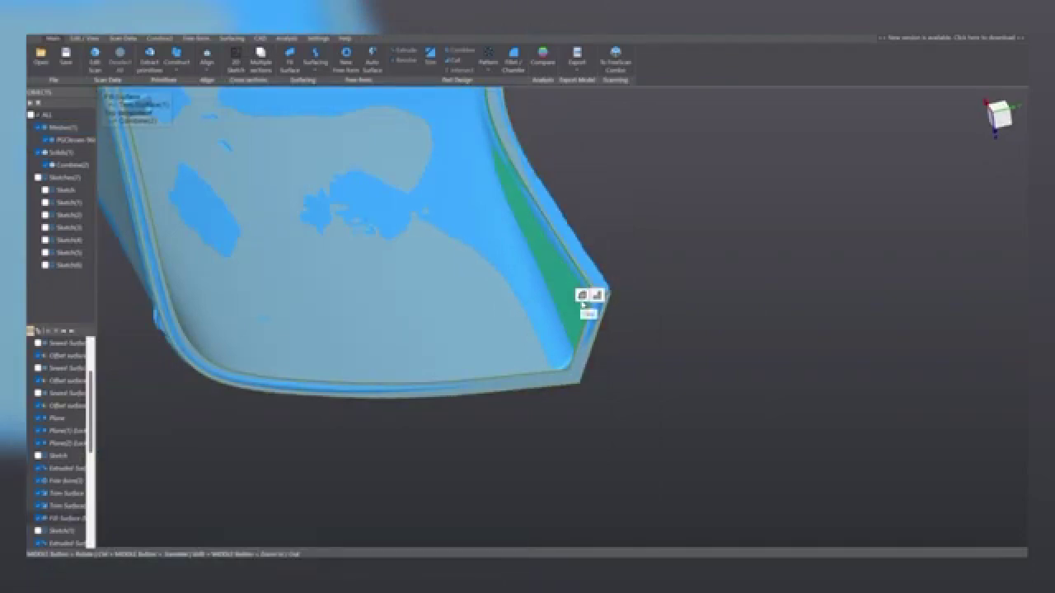
{"action": "left_click", "coordinate": [582, 299]}
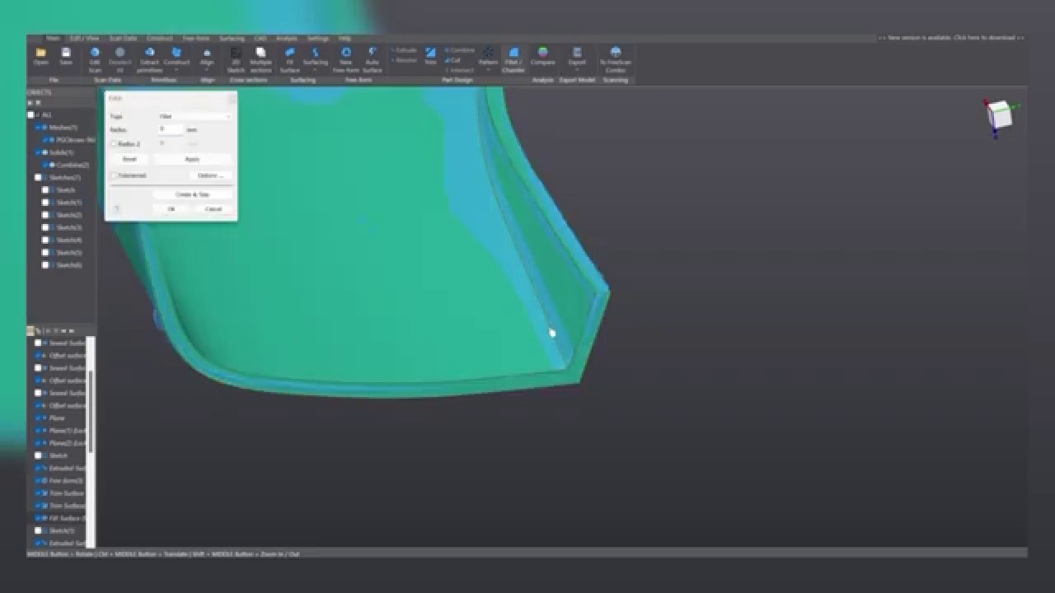
{"action": "left_click", "coordinate": [558, 337]}
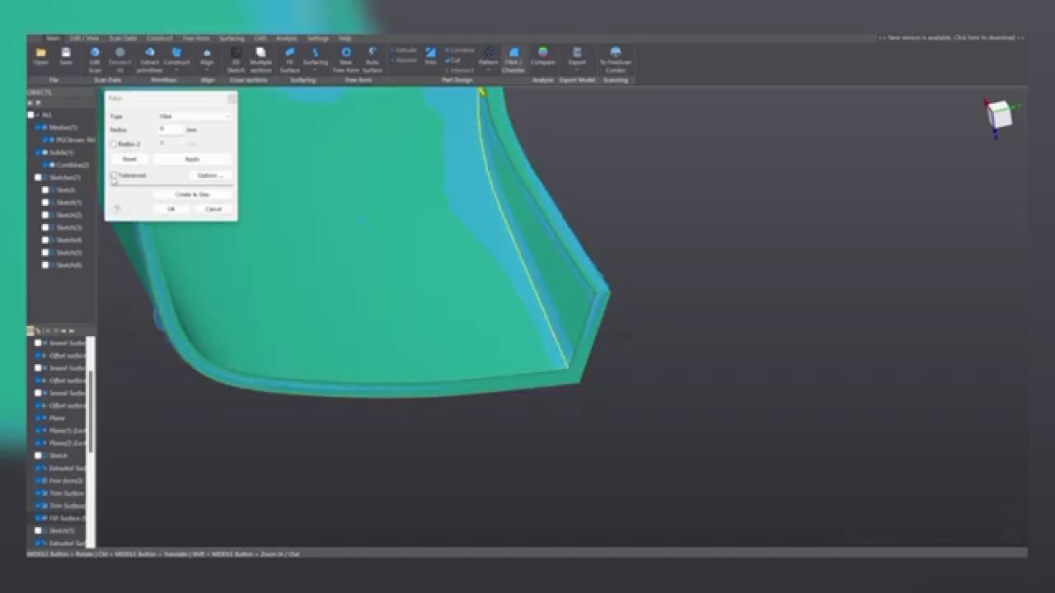
{"action": "left_click", "coordinate": [113, 176]}
{"action": "middle_click_drag", "start_coordinate": [358, 195], "coordinate": [466, 252]}
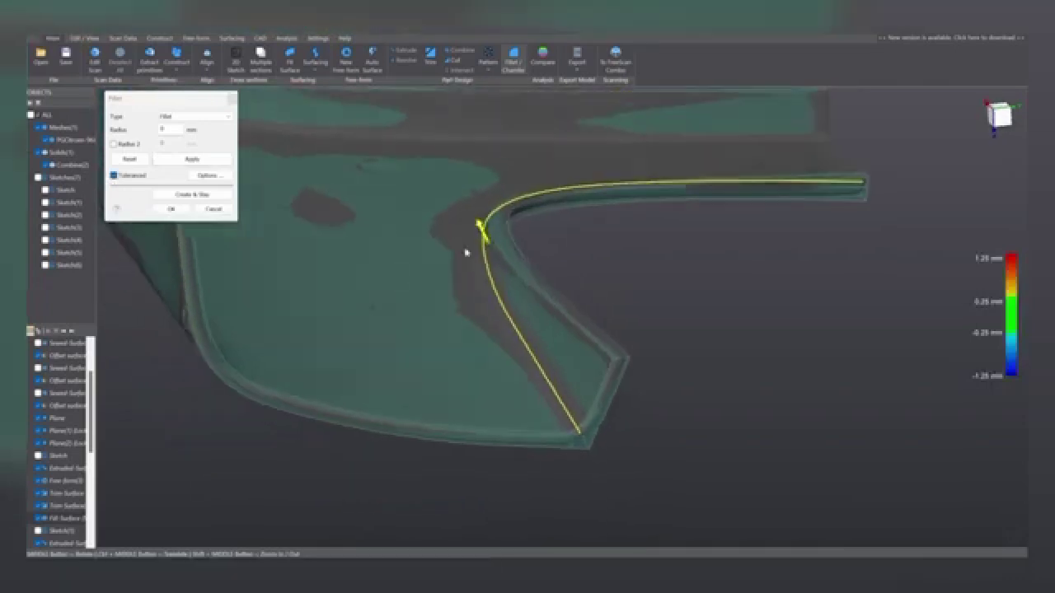
- Fit the inner edge fillet against the scan deviations, set its radius to 6 mm, and create it
{"action": "scroll", "coordinate": [483, 220], "scroll_direction": "up", "scroll_amount": 2}
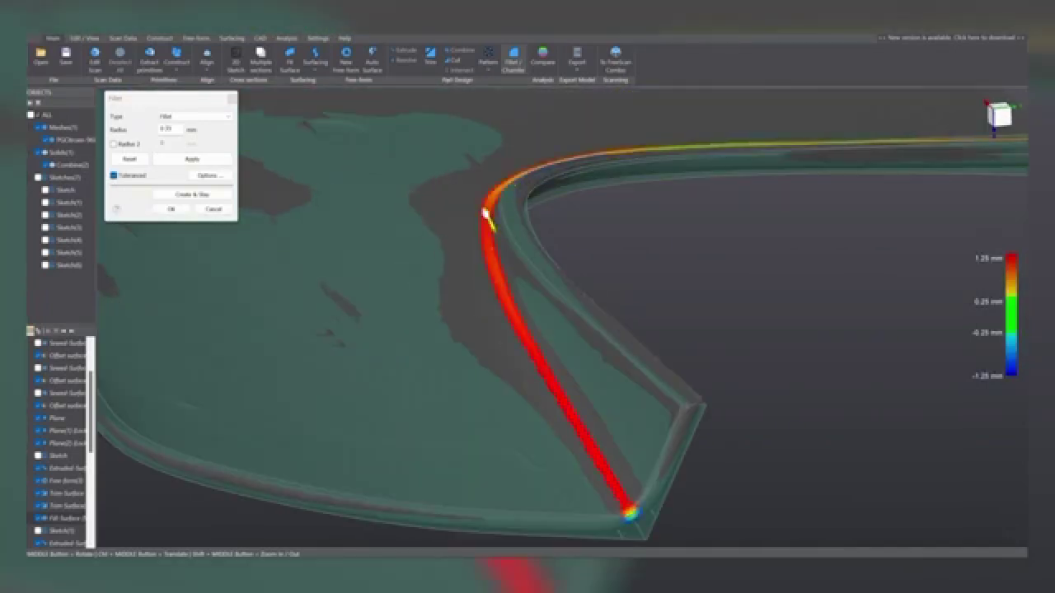
{"action": "left_click_drag", "start_coordinate": [481, 207], "coordinate": [479, 200]}
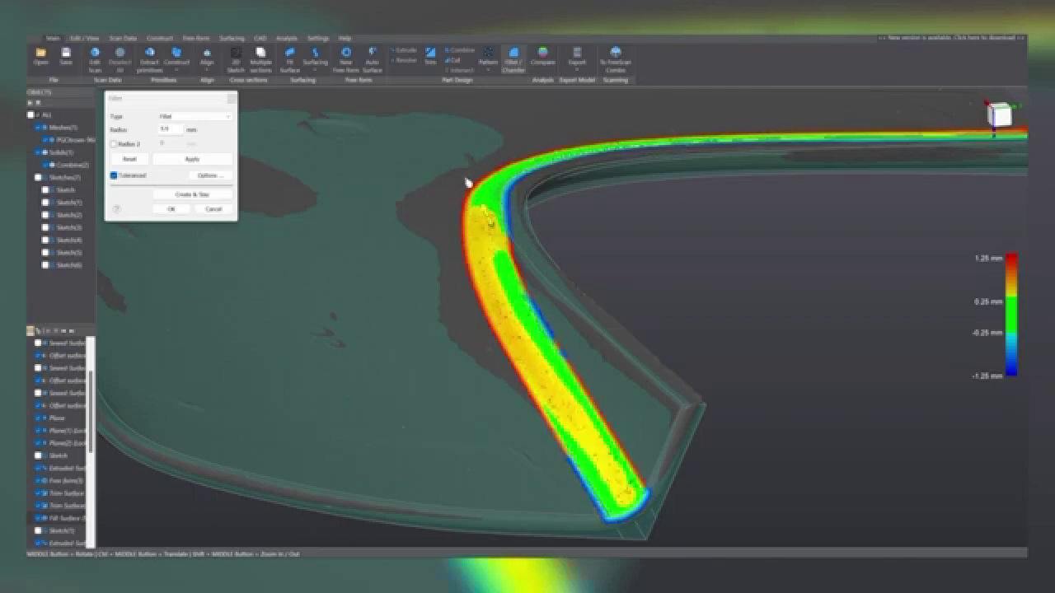
{"action": "left_click", "coordinate": [466, 181]}
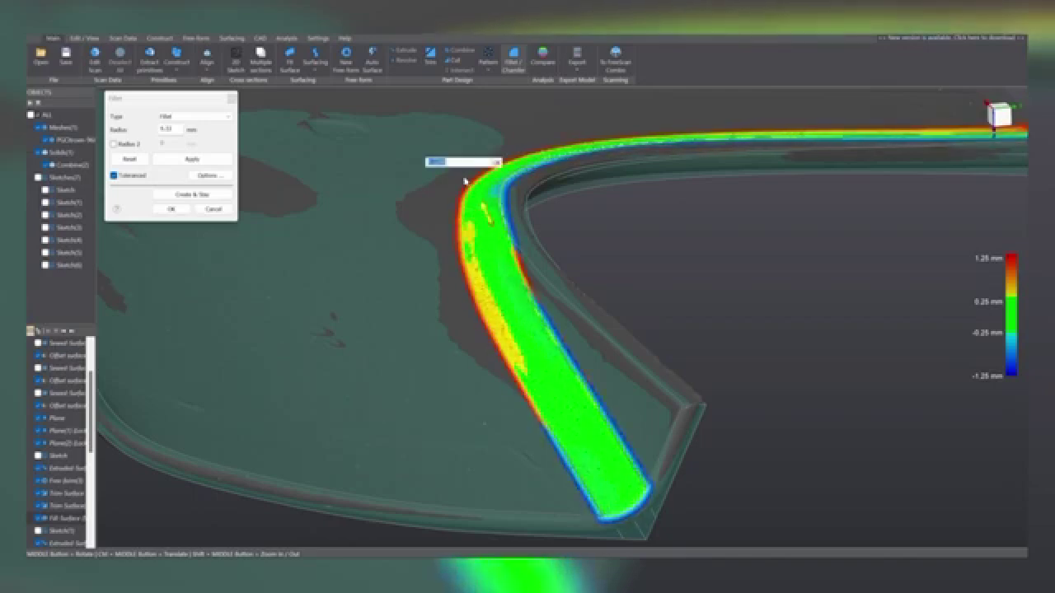
{"action": "type", "text": "6"}
{"action": "key", "text": "Return"}
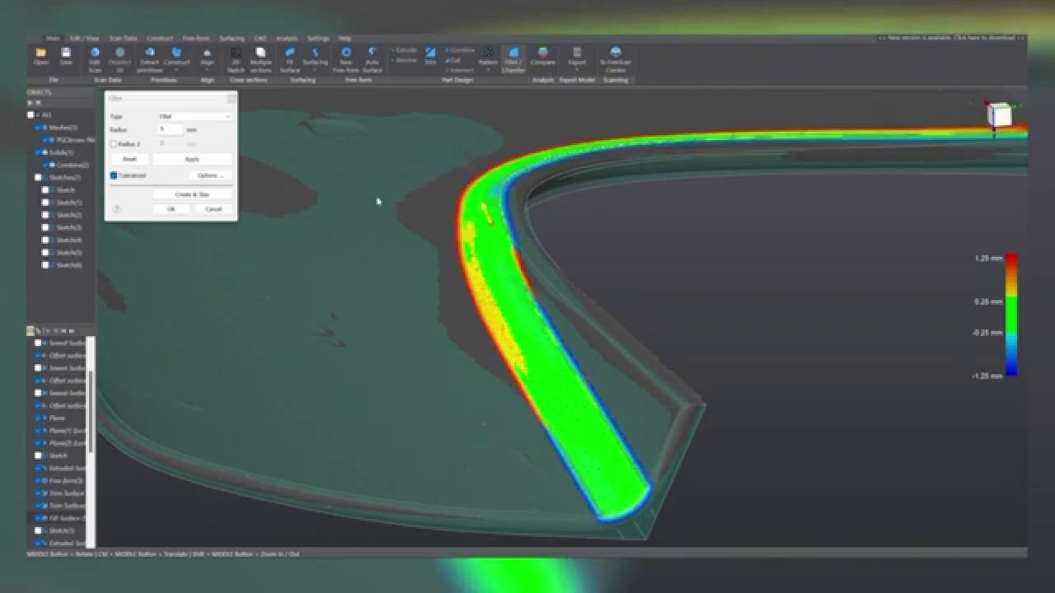
{"action": "left_click", "coordinate": [171, 209]}
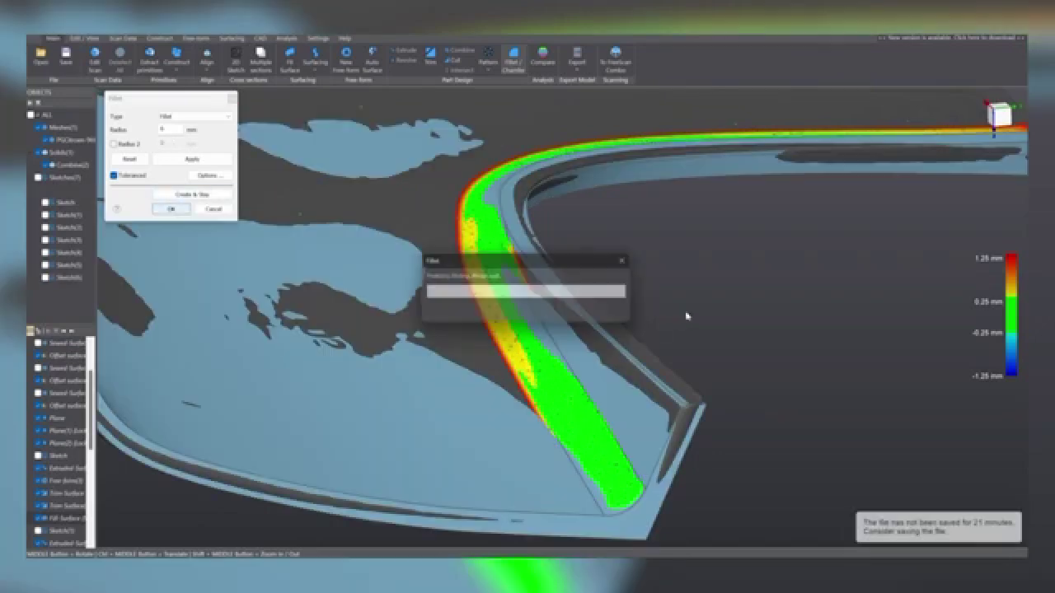
- Start a toleranced fillet on the matching outer edge, on the opposite side of the wall from the new inner fillet
{"action": "middle_click_drag", "start_coordinate": [726, 347], "coordinate": [522, 314]}
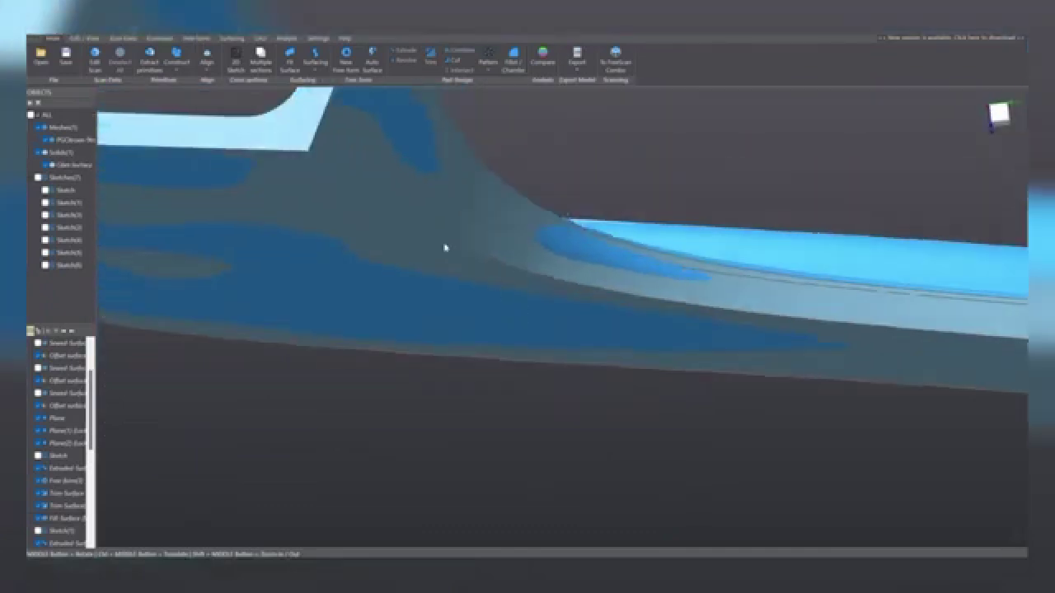
{"action": "middle_click_drag", "start_coordinate": [385, 177], "coordinate": [443, 271], "text": "ctrl"}
{"action": "left_click", "coordinate": [419, 282]}
{"action": "left_click", "coordinate": [434, 261]}
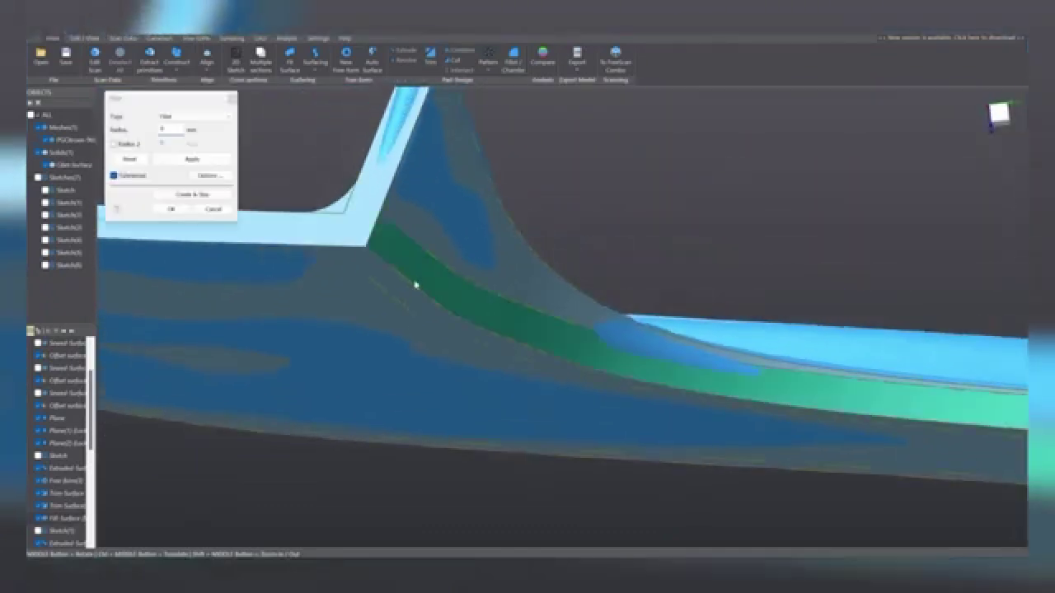
{"action": "left_click", "coordinate": [418, 291]}
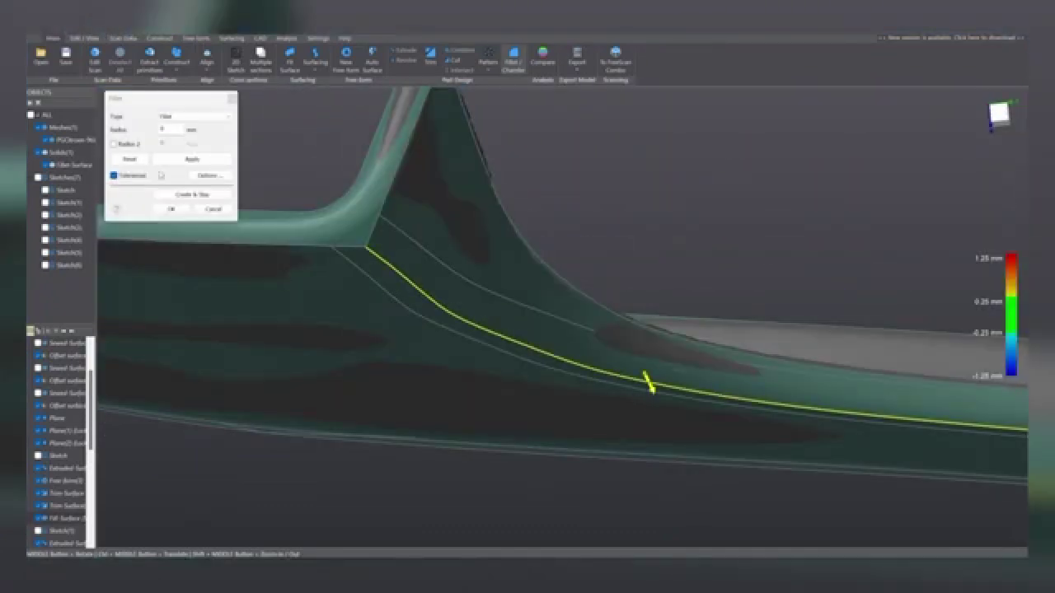
- Try applying a radius to the outer edge fillet, both as a typed value and by adjusting its handle
{"action": "left_click_drag", "start_coordinate": [169, 128], "coordinate": [153, 132]}
{"action": "left_click", "coordinate": [188, 156]}
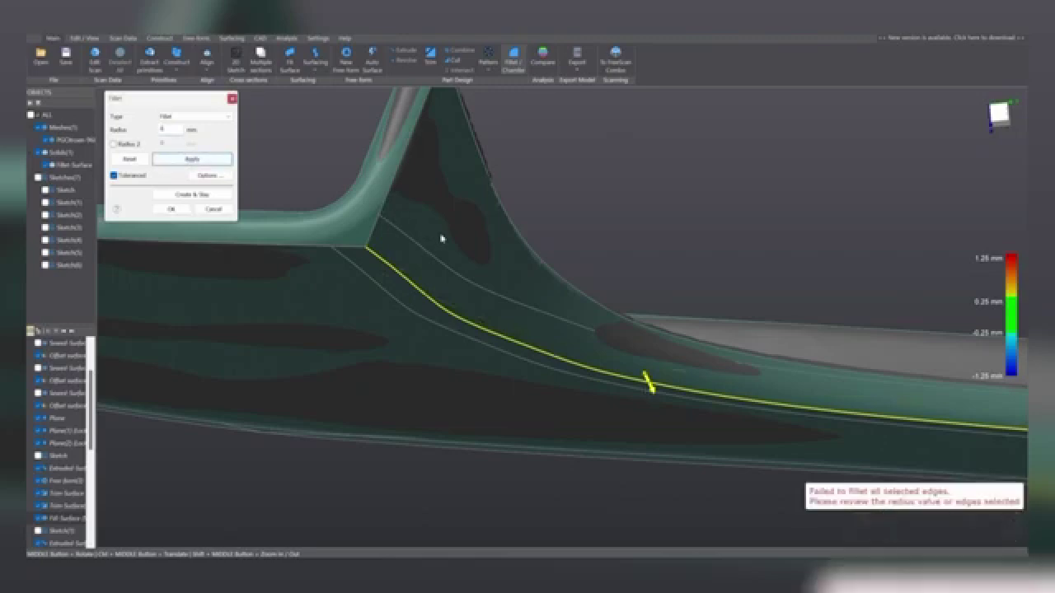
{"action": "middle_click_drag", "start_coordinate": [441, 238], "coordinate": [346, 224]}
{"action": "scroll", "coordinate": [487, 255], "scroll_direction": "up", "scroll_amount": 2}
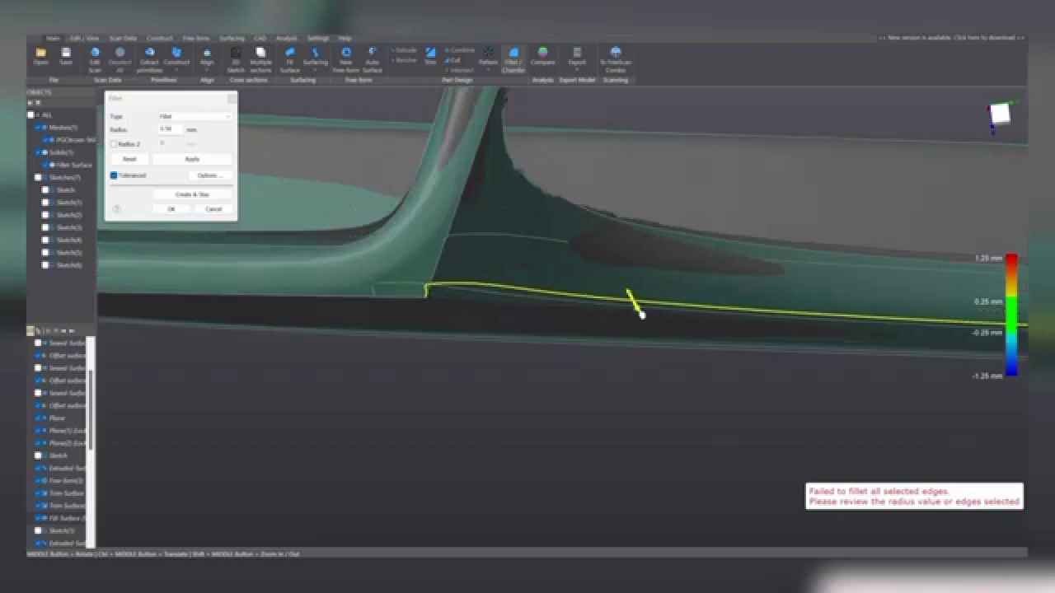
{"action": "left_click", "coordinate": [622, 290]}
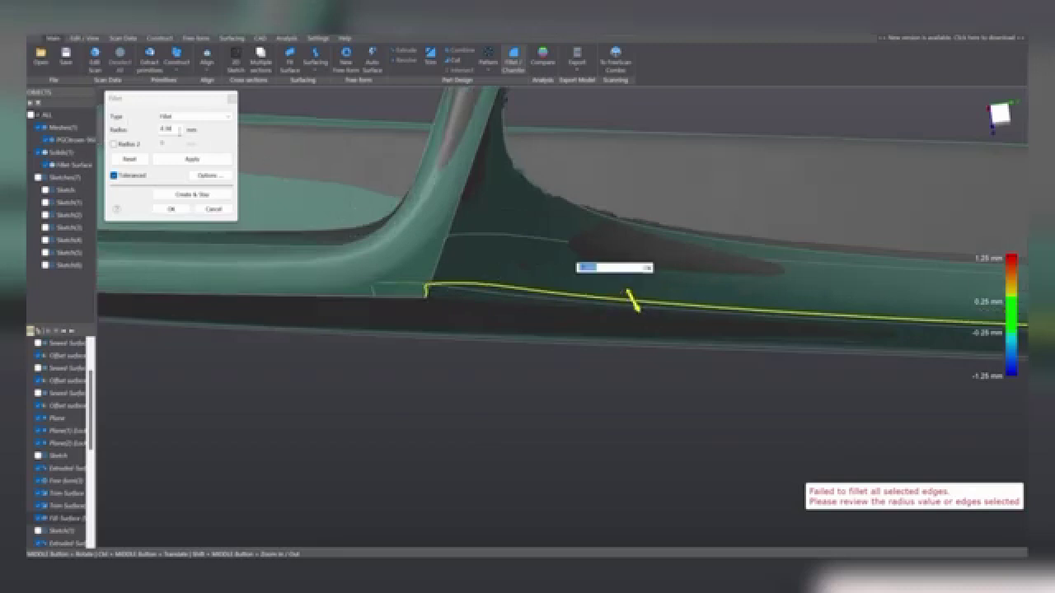
- Preview the outer edge fillet at 1 mm, adjust it against the scan, and create it with a 4 mm radius
{"action": "left_click_drag", "start_coordinate": [179, 130], "coordinate": [139, 129]}
{"action": "type", "text": "1"}
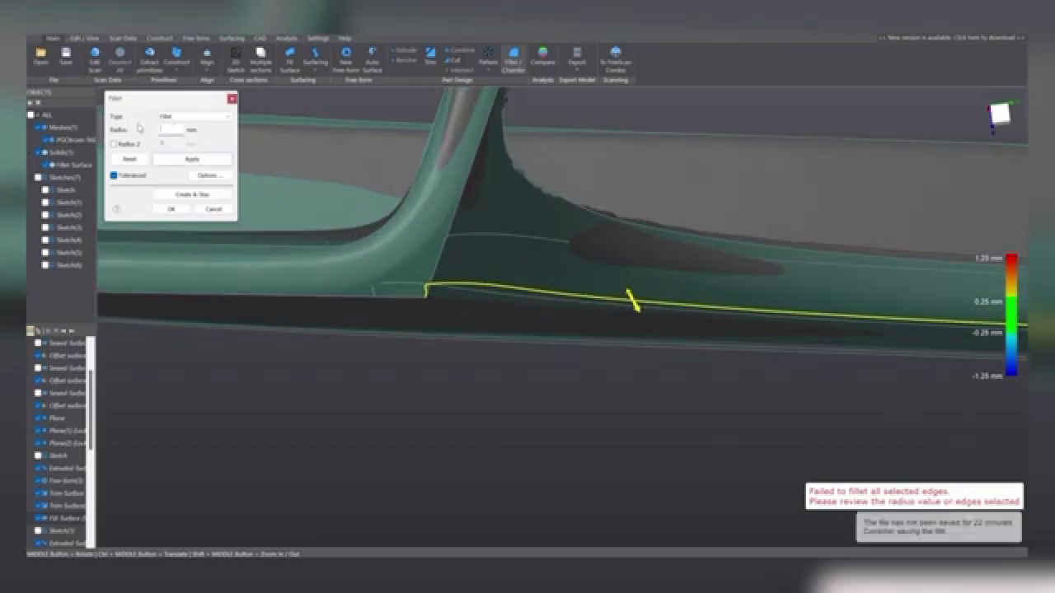
{"action": "left_click", "coordinate": [165, 161]}
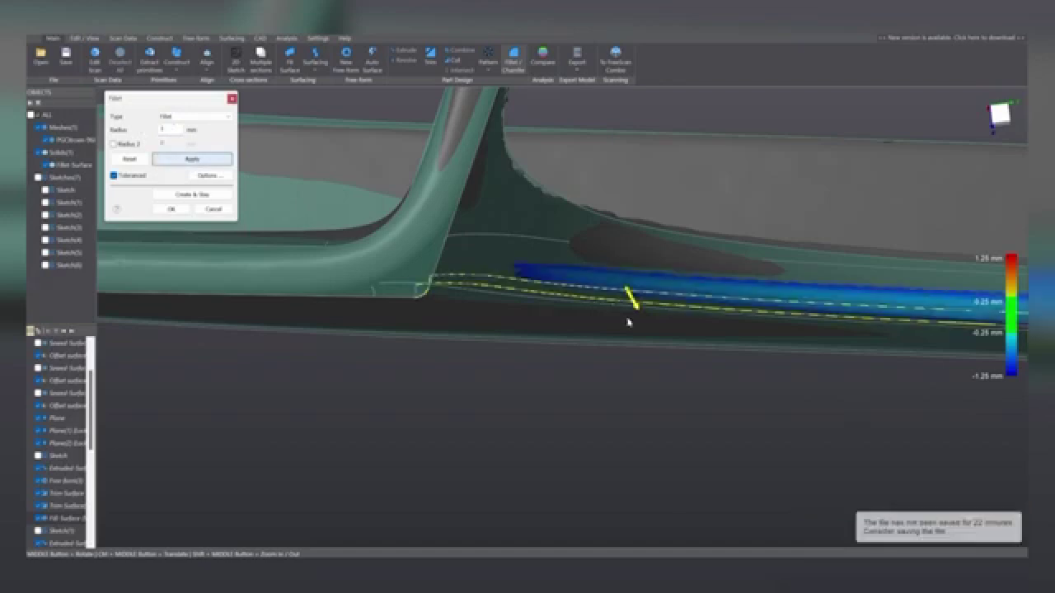
{"action": "scroll", "coordinate": [628, 305], "scroll_direction": "up", "scroll_amount": 3}
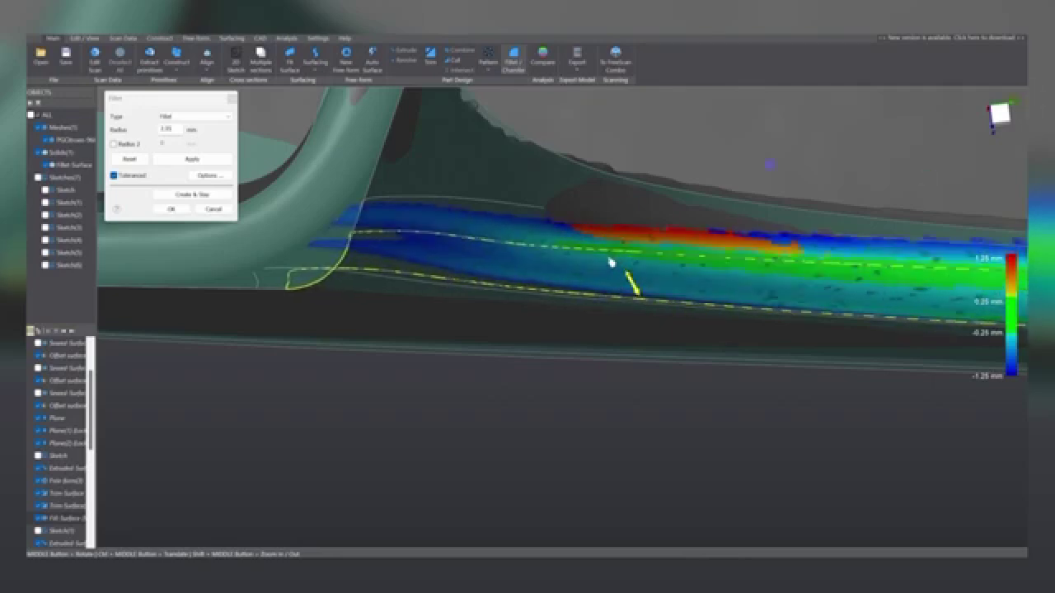
{"action": "left_click_drag", "start_coordinate": [611, 262], "coordinate": [600, 243]}
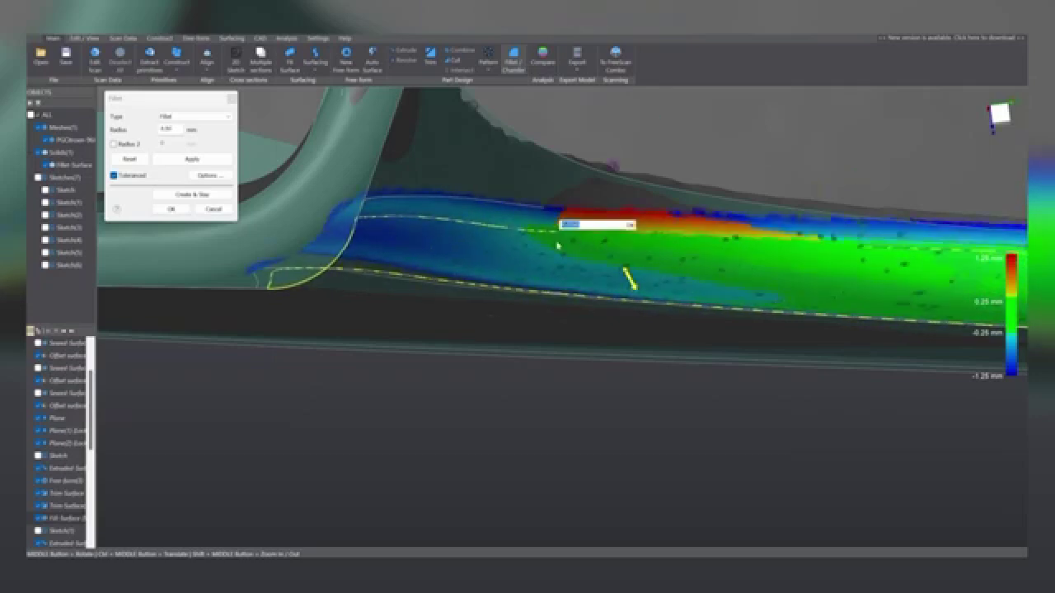
{"action": "type", "text": "4"}
{"action": "key", "text": "Return"}
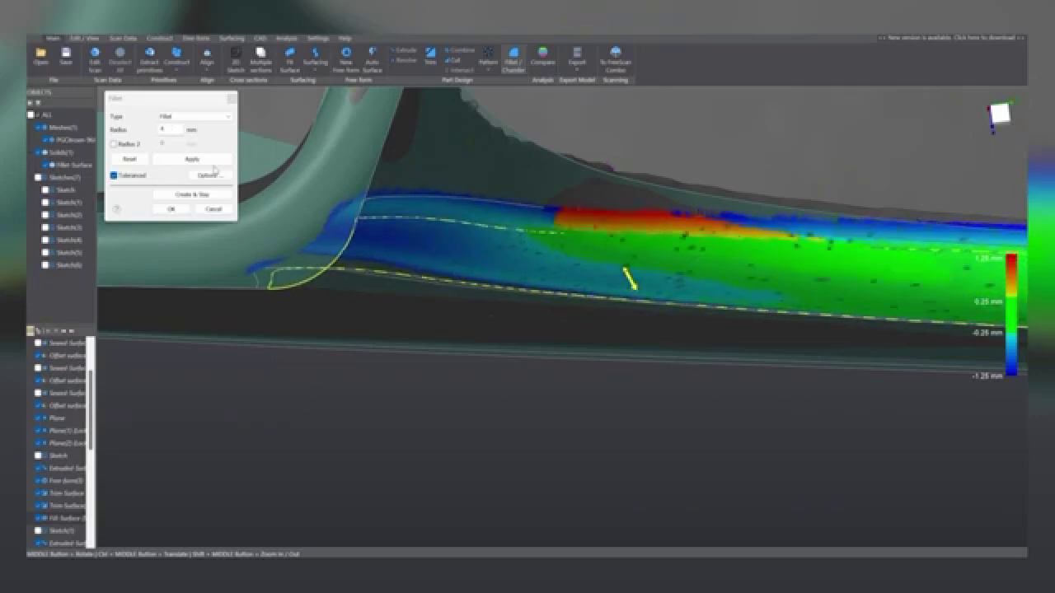
{"action": "left_click", "coordinate": [169, 210]}
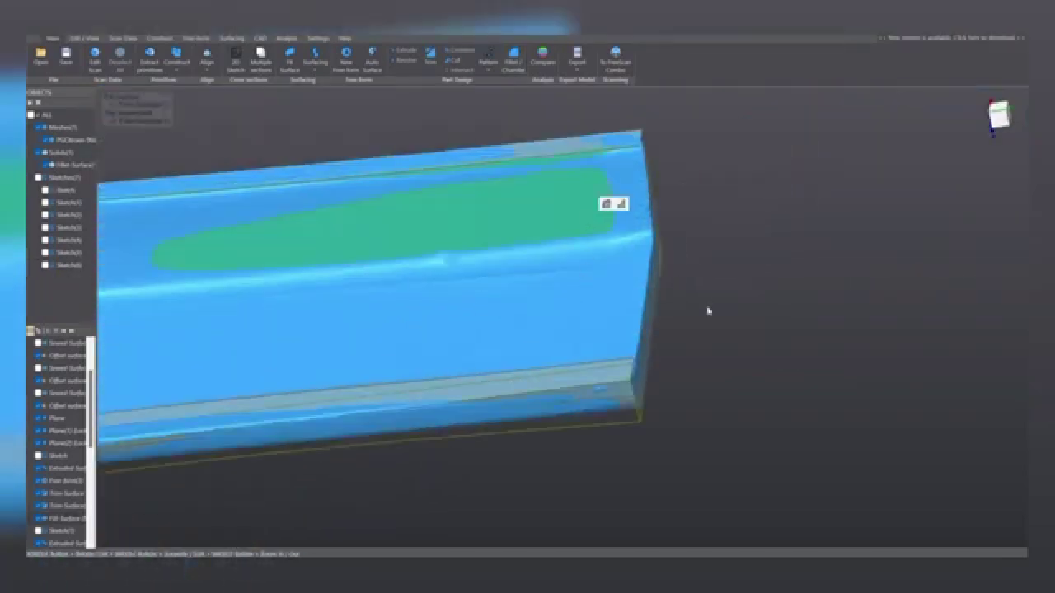
{"action": "middle_click_drag", "start_coordinate": [708, 311], "coordinate": [615, 226]}
{"action": "left_click", "coordinate": [625, 217]}
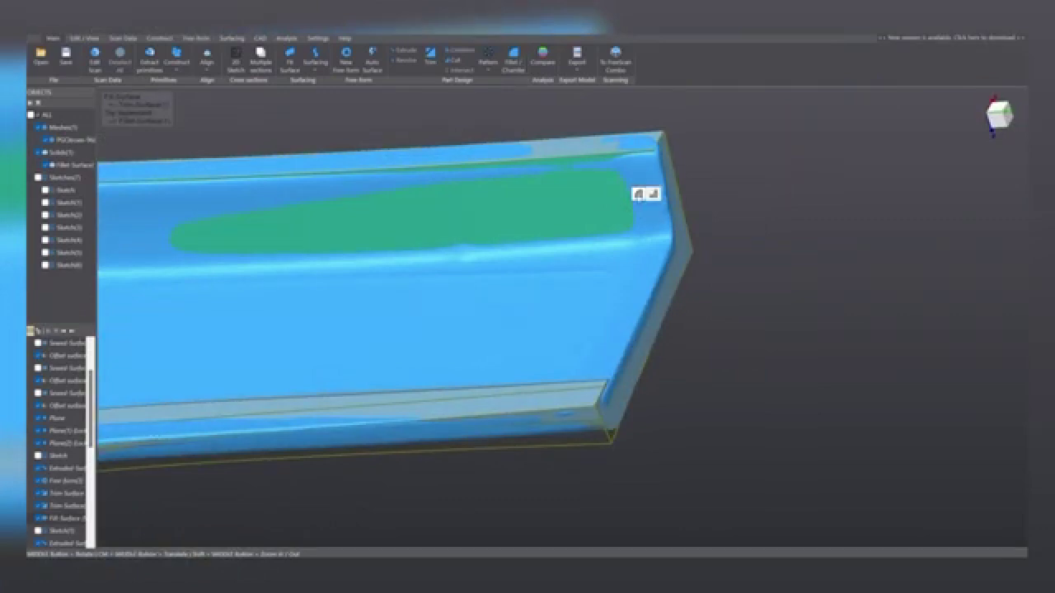
{"action": "left_click", "coordinate": [639, 194]}
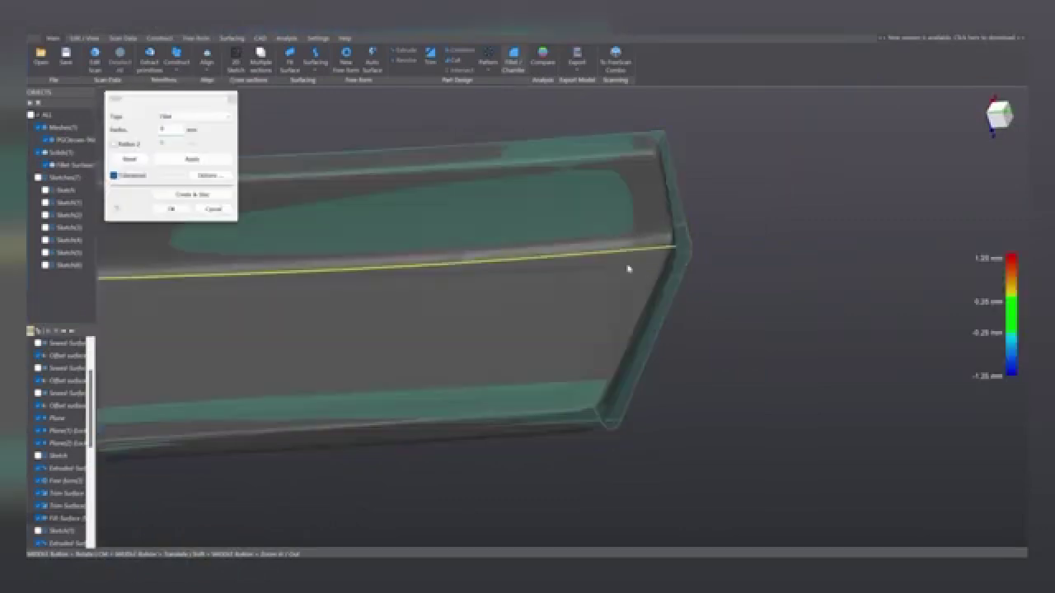
{"action": "middle_click_drag", "start_coordinate": [504, 264], "coordinate": [474, 267]}
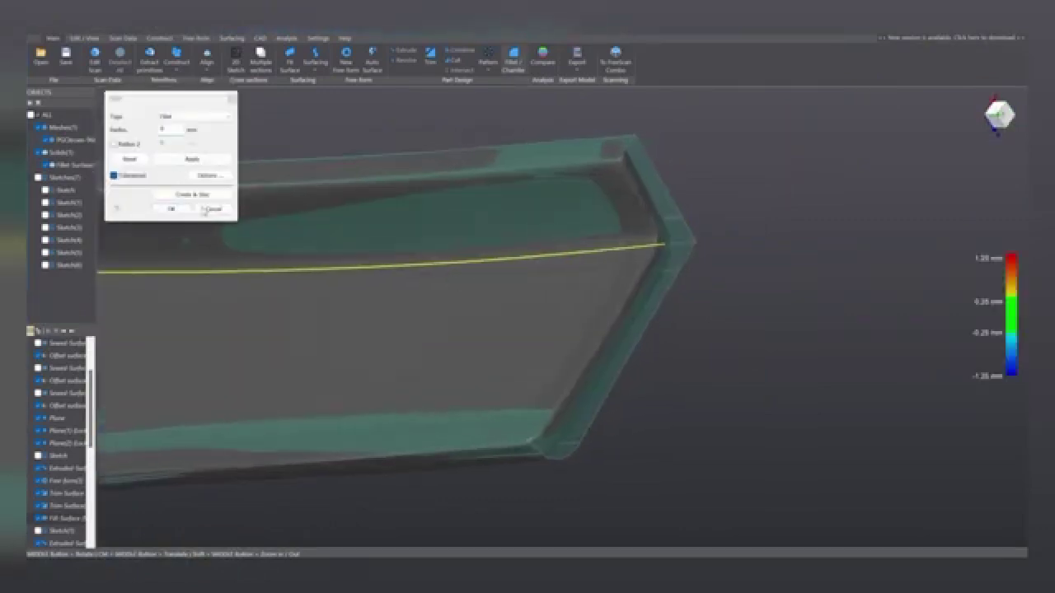
{"action": "middle_click_drag", "start_coordinate": [592, 238], "coordinate": [775, 381]}
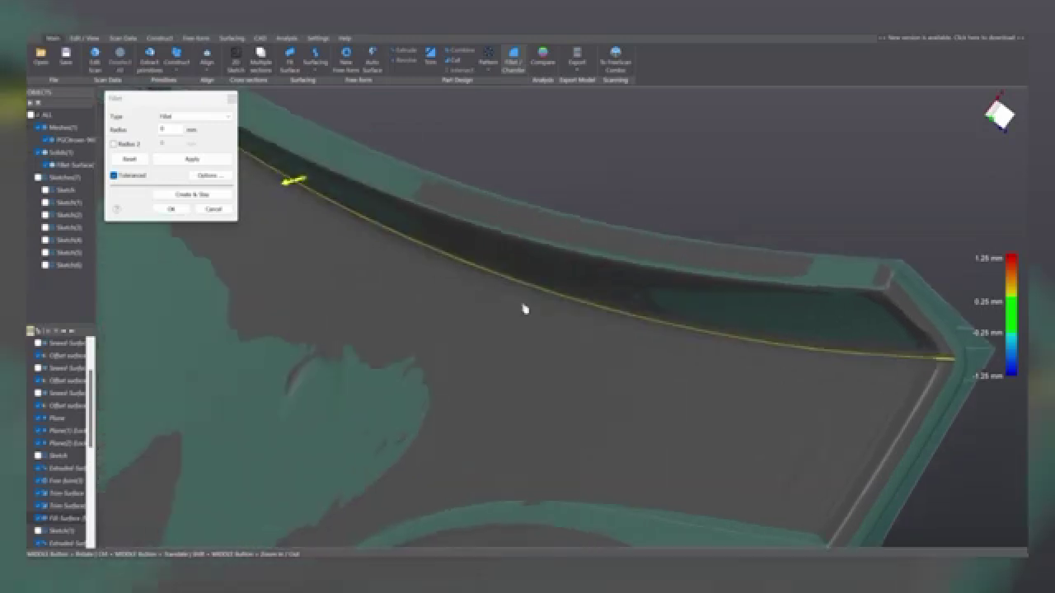
{"action": "left_click", "coordinate": [293, 182]}
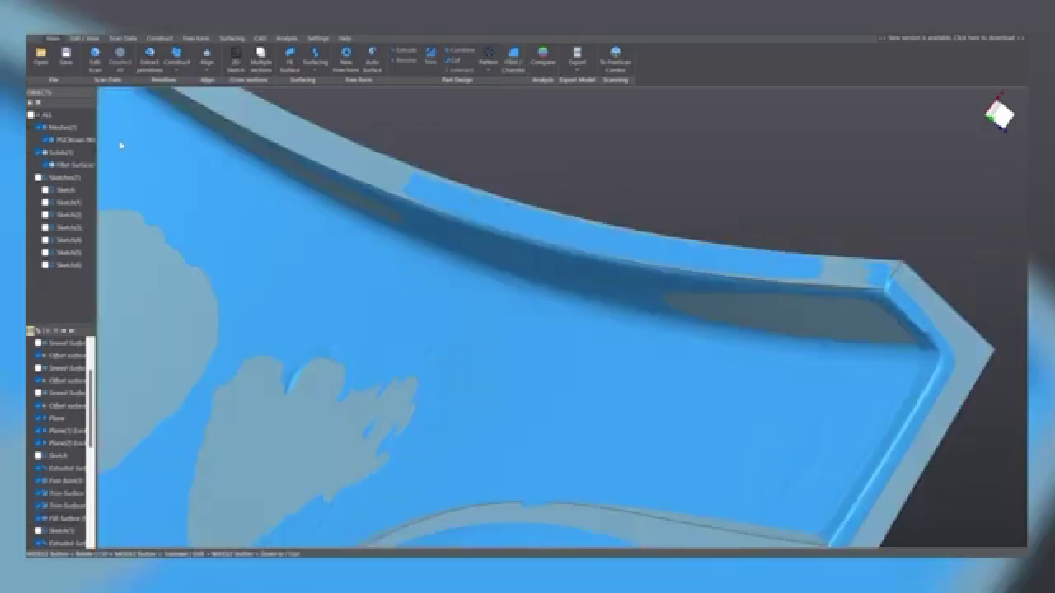
- With the scan mesh temporarily hidden, select the opposite long inner edge of the panel for a toleranced fillet
{"action": "left_click", "coordinate": [45, 141]}
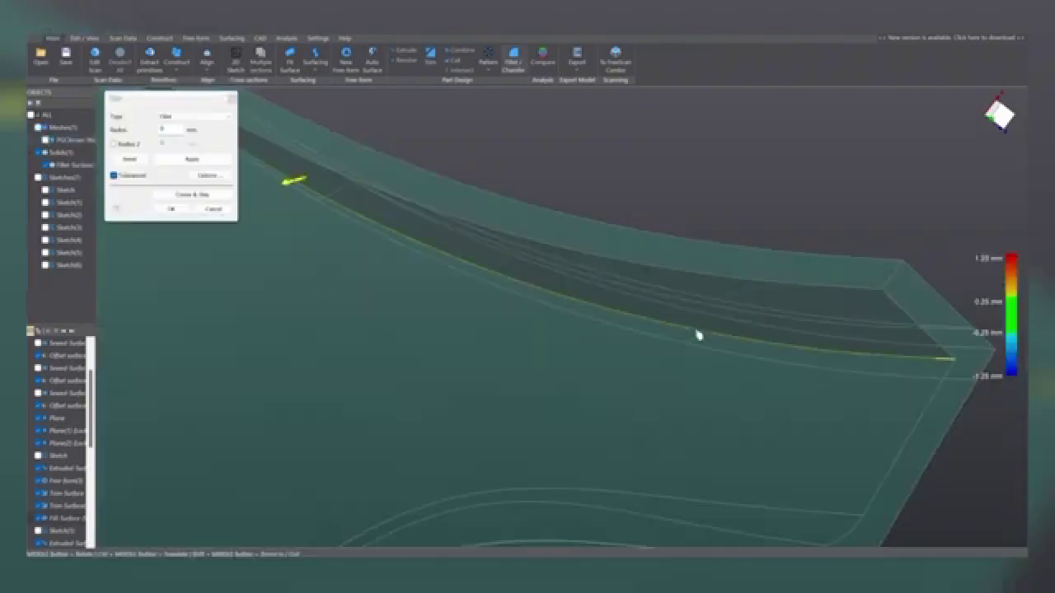
{"action": "left_click", "coordinate": [635, 338]}
{"action": "scroll", "coordinate": [543, 350], "scroll_direction": "up", "scroll_amount": 2}
{"action": "middle_click_drag", "start_coordinate": [543, 350], "coordinate": [584, 359], "text": "ctrl"}
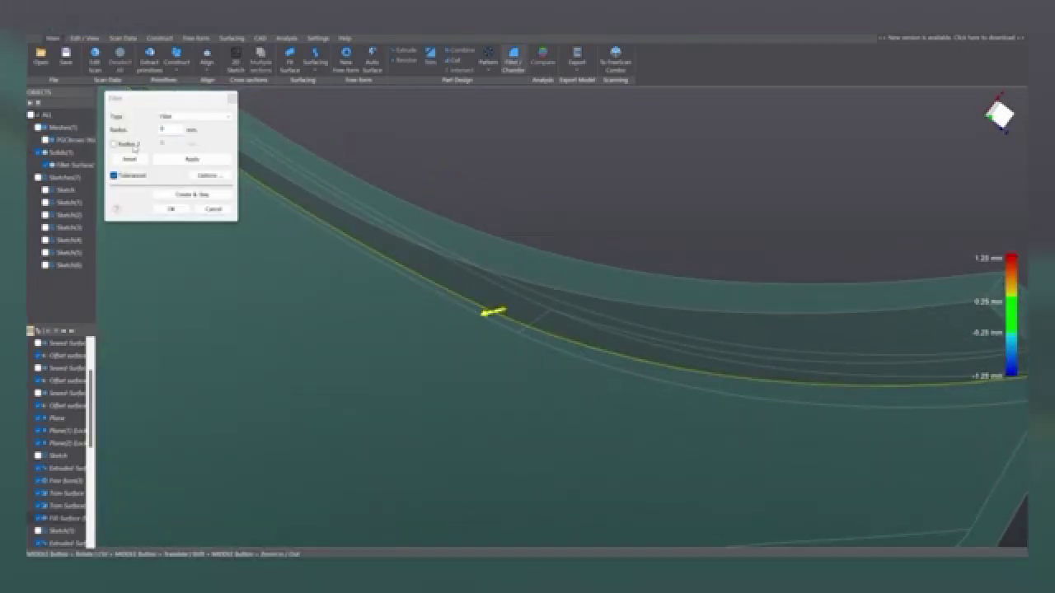
{"action": "left_click", "coordinate": [46, 139]}
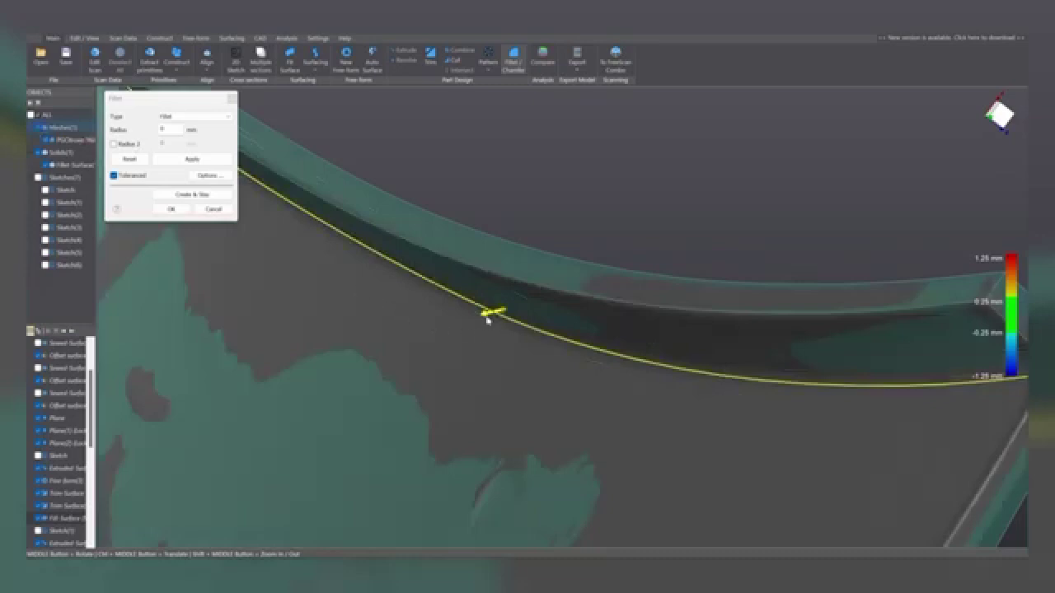
- Adjust the opposite inner edge fillet against the scan deviations, set its radius to 4 mm, and create it
{"action": "left_click_drag", "start_coordinate": [475, 318], "coordinate": [442, 323]}
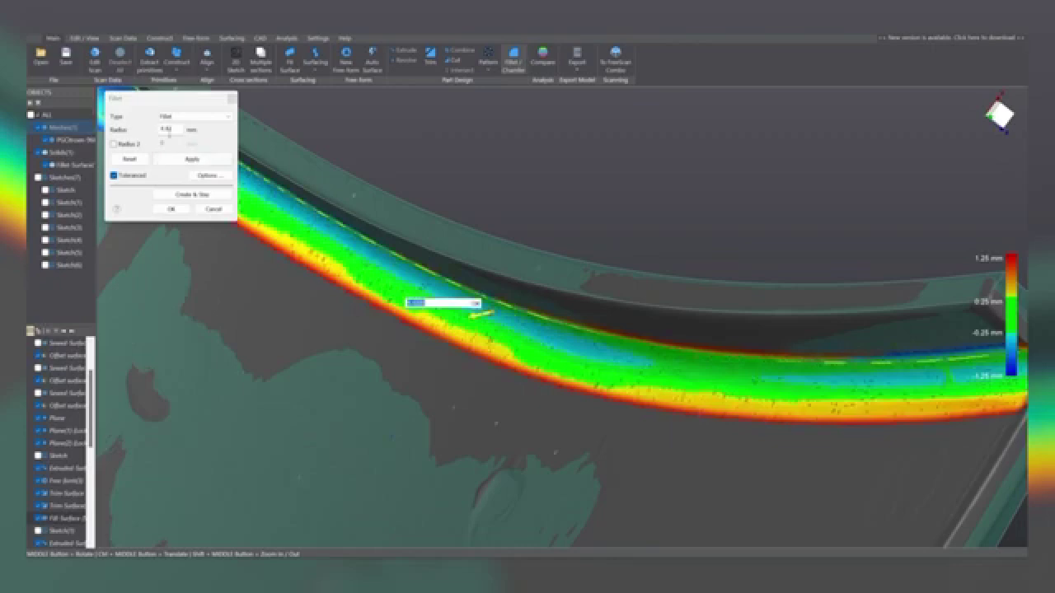
{"action": "left_click_drag", "start_coordinate": [171, 131], "coordinate": [131, 131]}
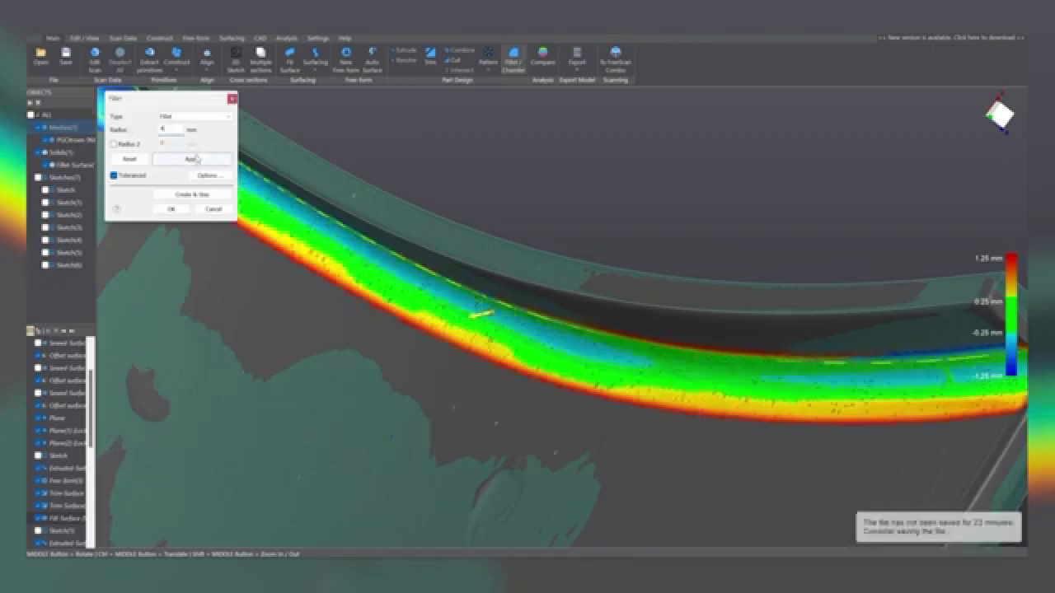
{"action": "left_click", "coordinate": [172, 210]}
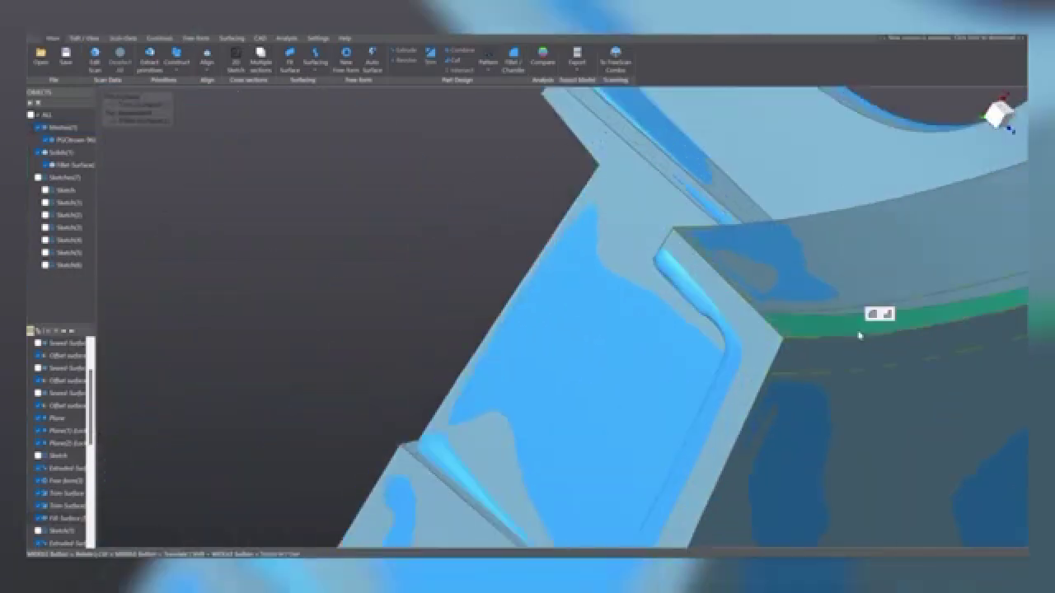
- Create a toleranced fillet on the long curved outer edge of the panel, refining its radius against the scan deviations
{"action": "left_click", "coordinate": [872, 314]}
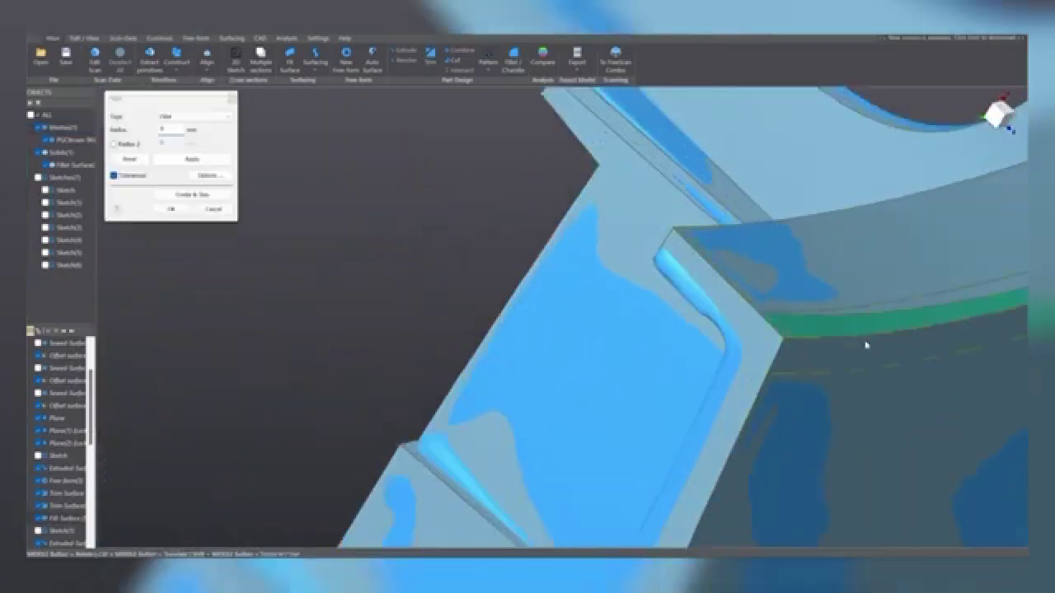
{"action": "left_click_drag", "start_coordinate": [171, 131], "coordinate": [148, 134]}
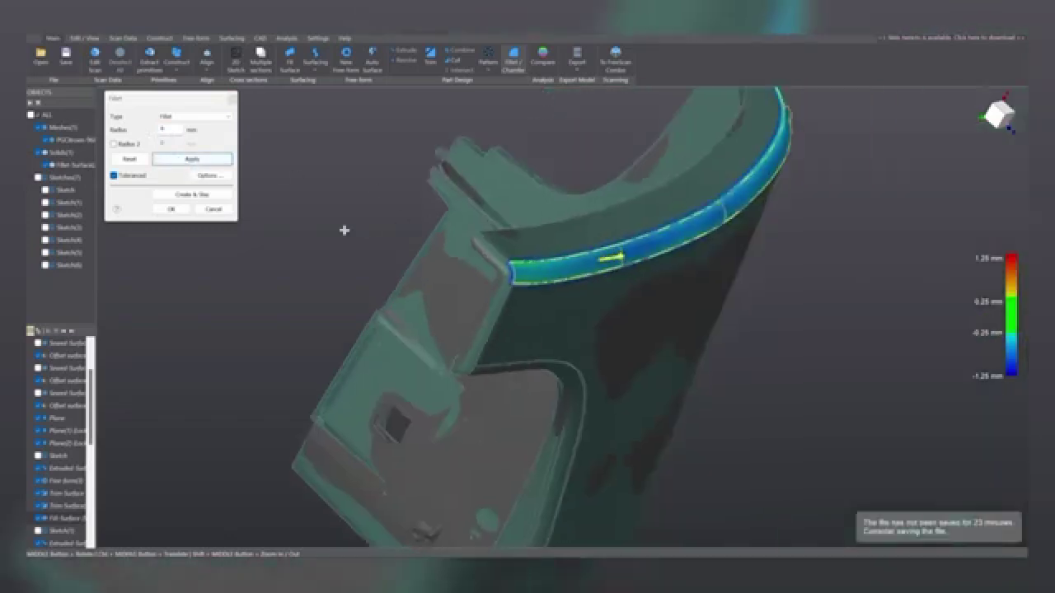
{"action": "middle_click_drag", "start_coordinate": [344, 231], "coordinate": [309, 213]}
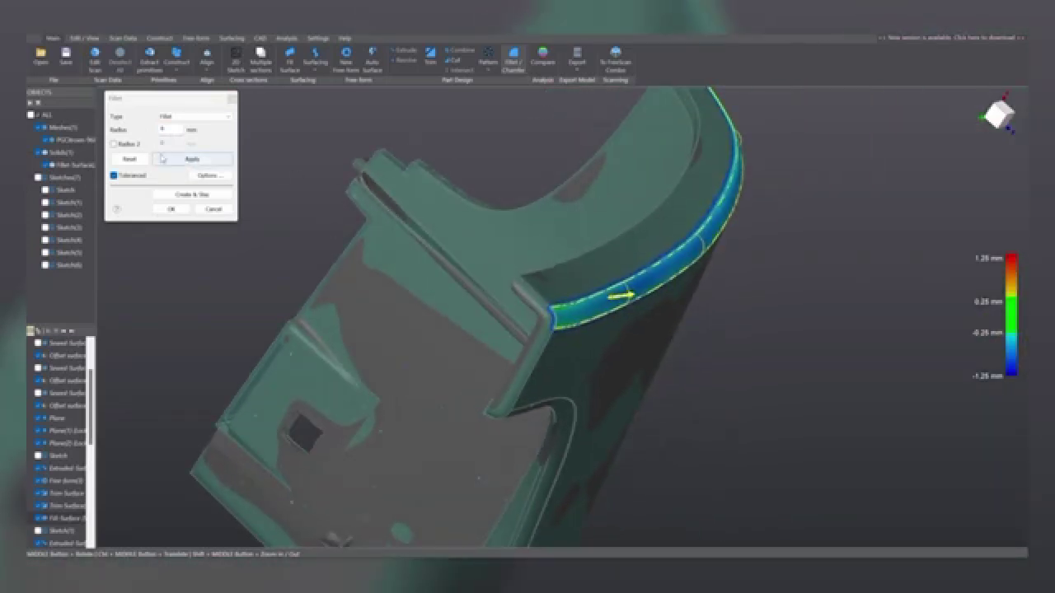
{"action": "left_click", "coordinate": [165, 130]}
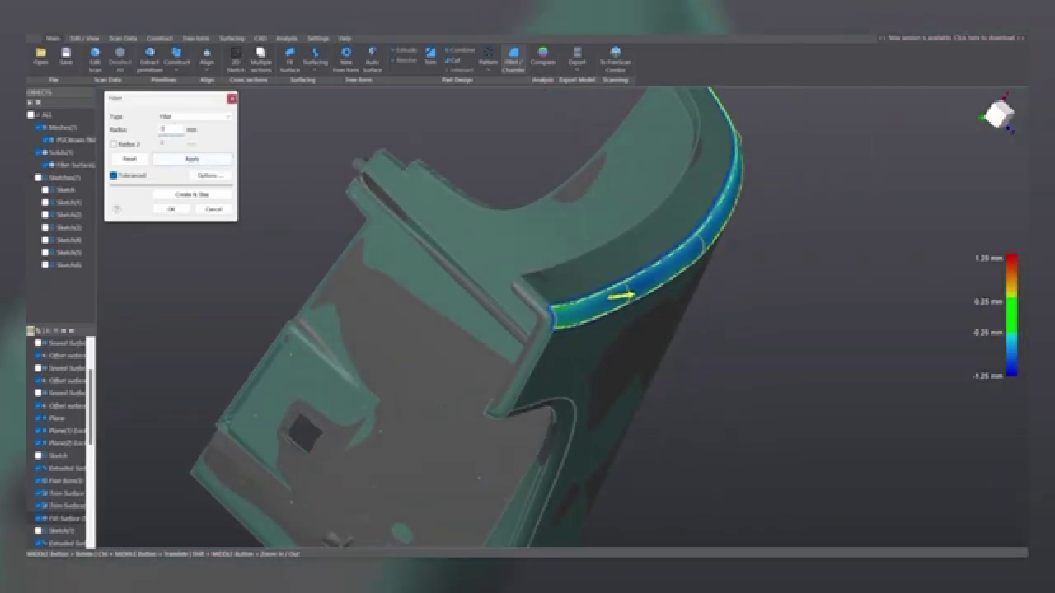
{"action": "left_click", "coordinate": [198, 158]}
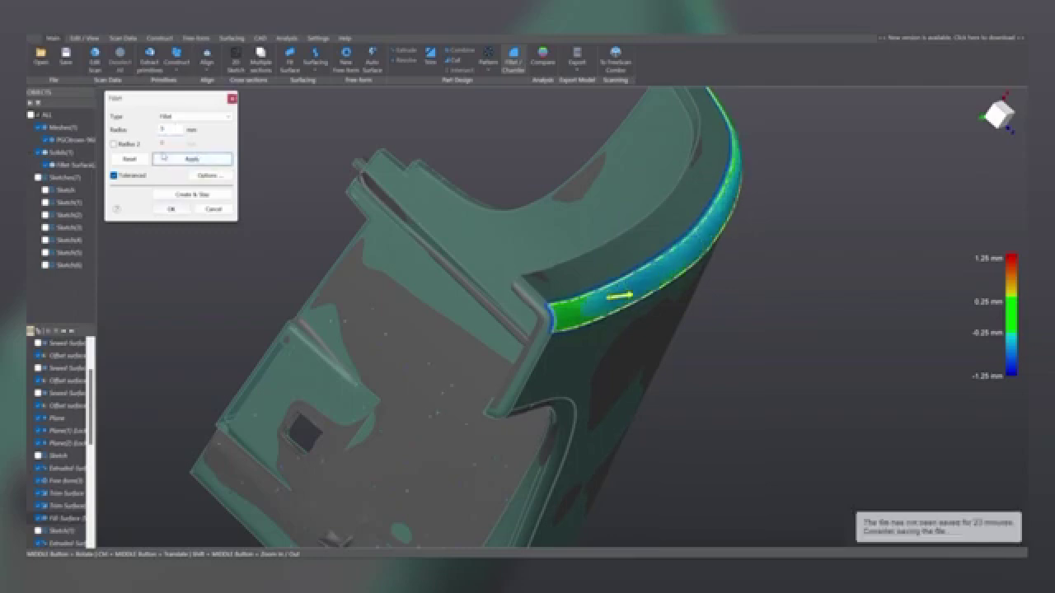
{"action": "left_click_drag", "start_coordinate": [169, 130], "coordinate": [148, 130]}
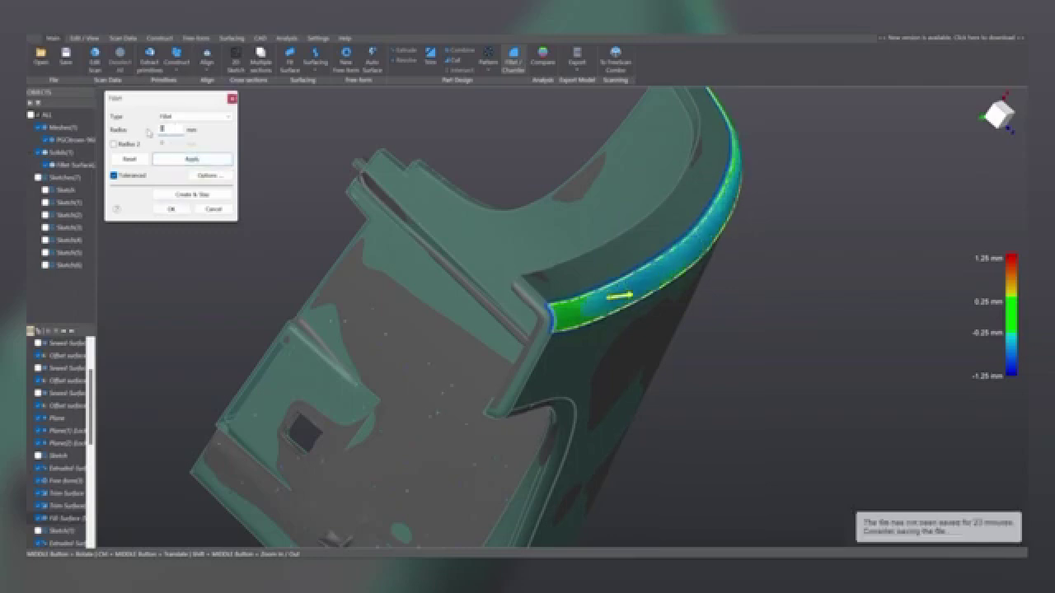
{"action": "left_click", "coordinate": [183, 160]}
{"action": "left_click", "coordinate": [171, 209]}
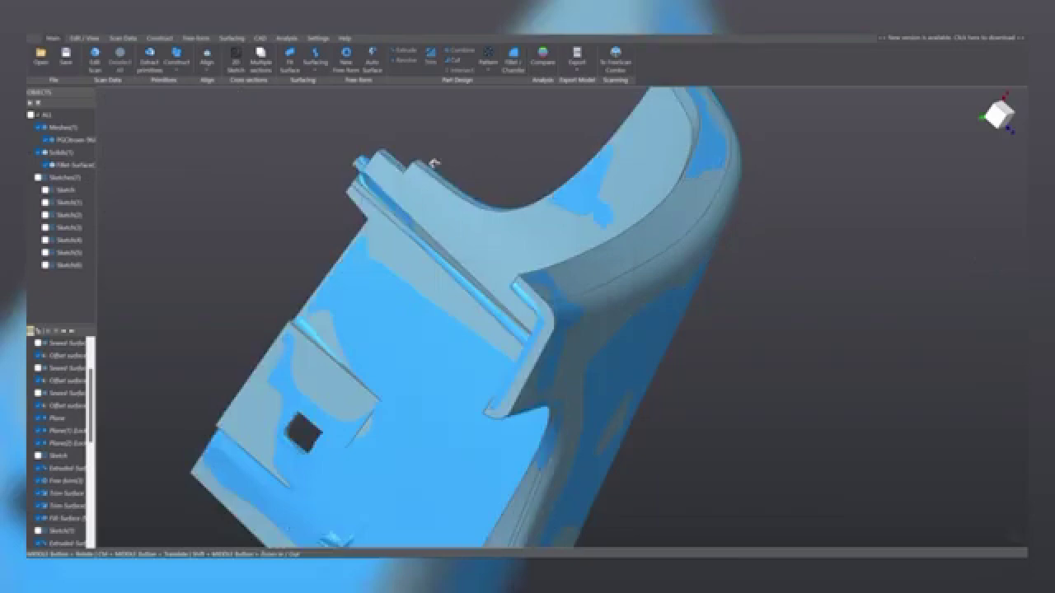
- Start a toleranced fillet on the outer corner beside the notch at the panel's end and adjust its radius against the scan
{"action": "middle_click_drag", "start_coordinate": [434, 165], "coordinate": [449, 254]}
{"action": "scroll", "coordinate": [449, 253], "scroll_direction": "up", "scroll_amount": 5}
{"action": "left_click", "coordinate": [428, 230]}
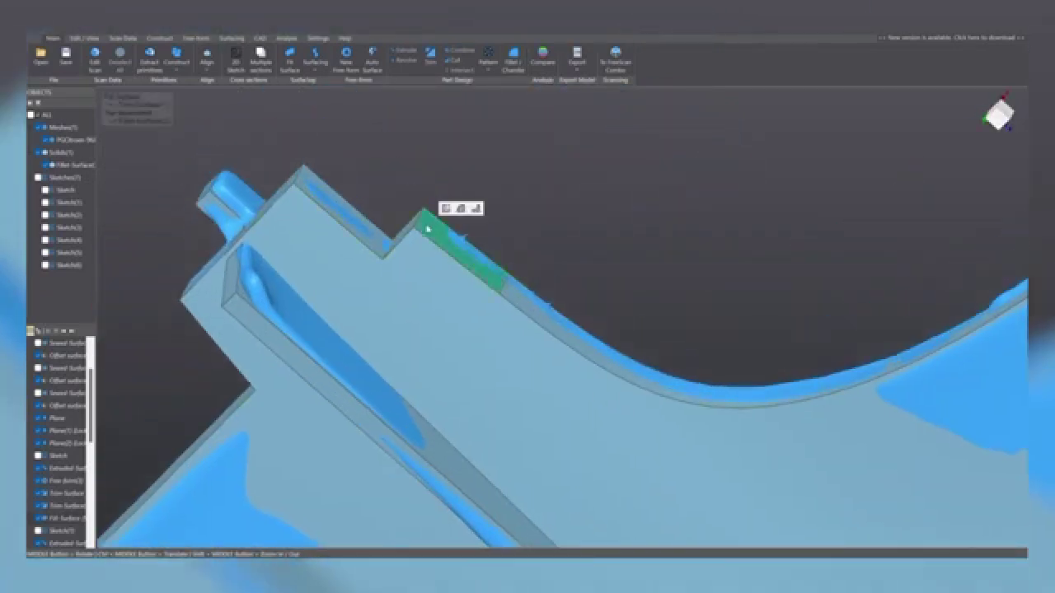
{"action": "left_click", "coordinate": [464, 209]}
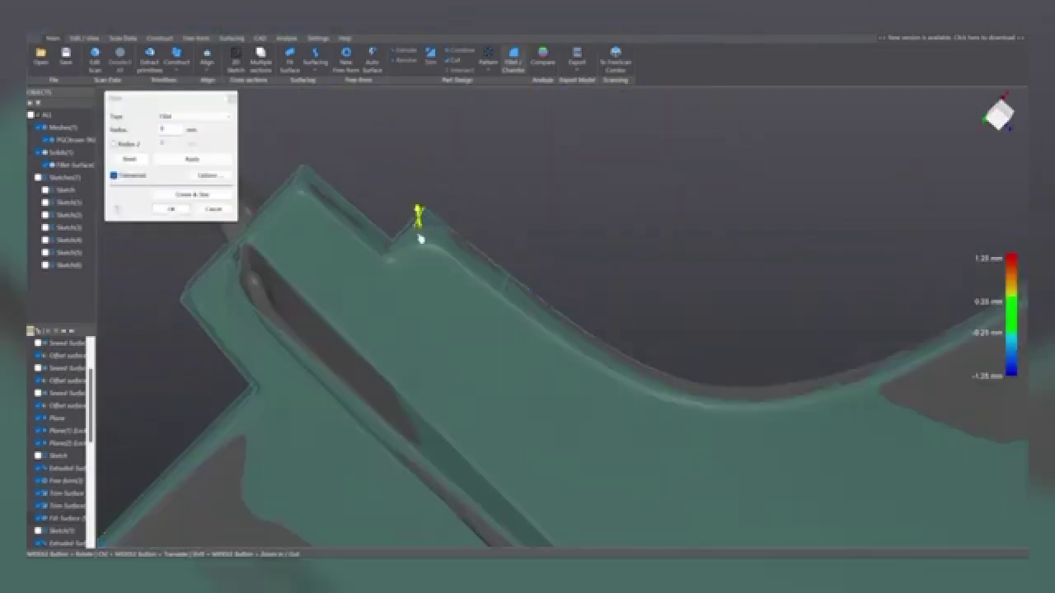
{"action": "scroll", "coordinate": [419, 238], "scroll_direction": "up", "scroll_amount": 3}
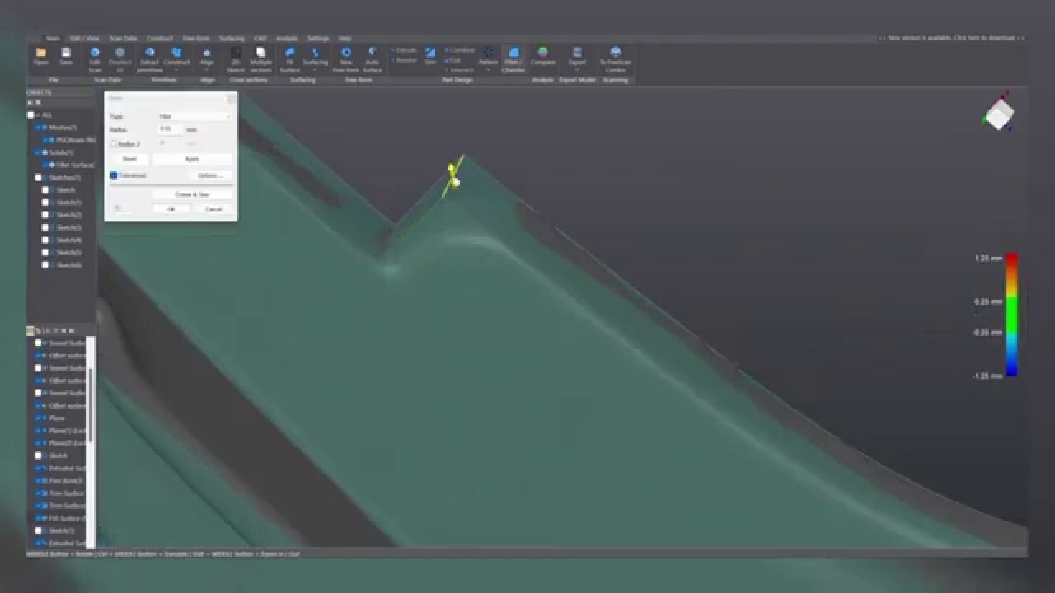
{"action": "left_click_drag", "start_coordinate": [455, 181], "coordinate": [469, 271]}
- Set the notch corner fillet's radius to 7.5 mm and create it
{"action": "left_click_drag", "start_coordinate": [174, 130], "coordinate": [138, 132]}
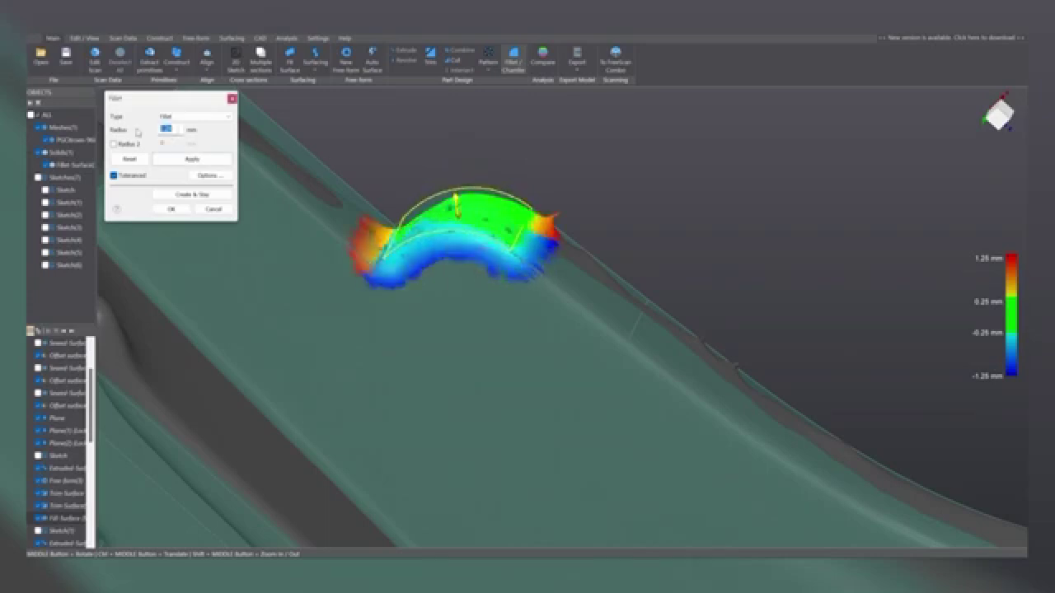
{"action": "type", "text": "7.5"}
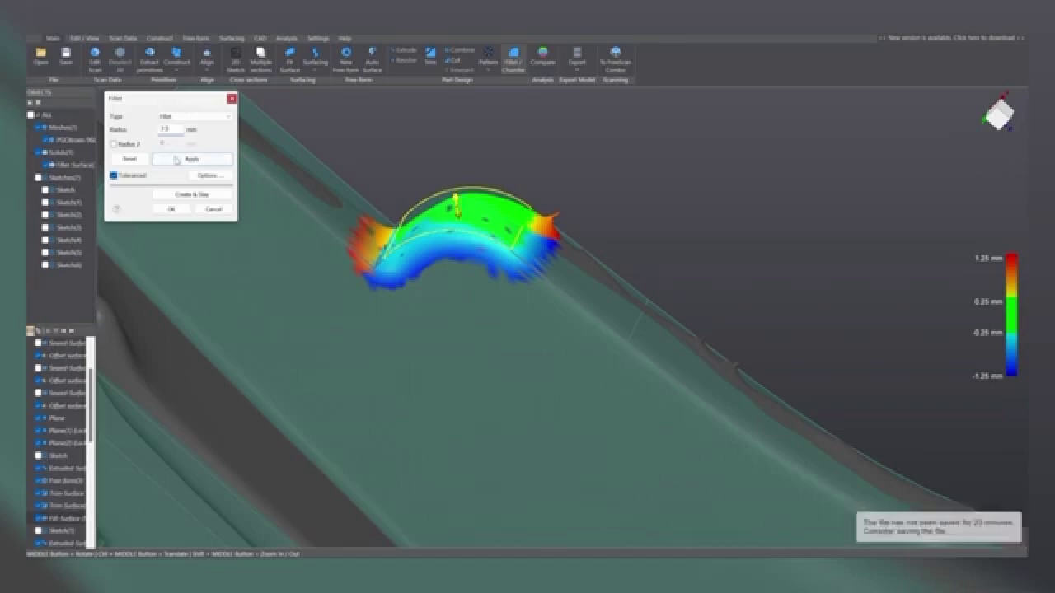
{"action": "left_click", "coordinate": [176, 159]}
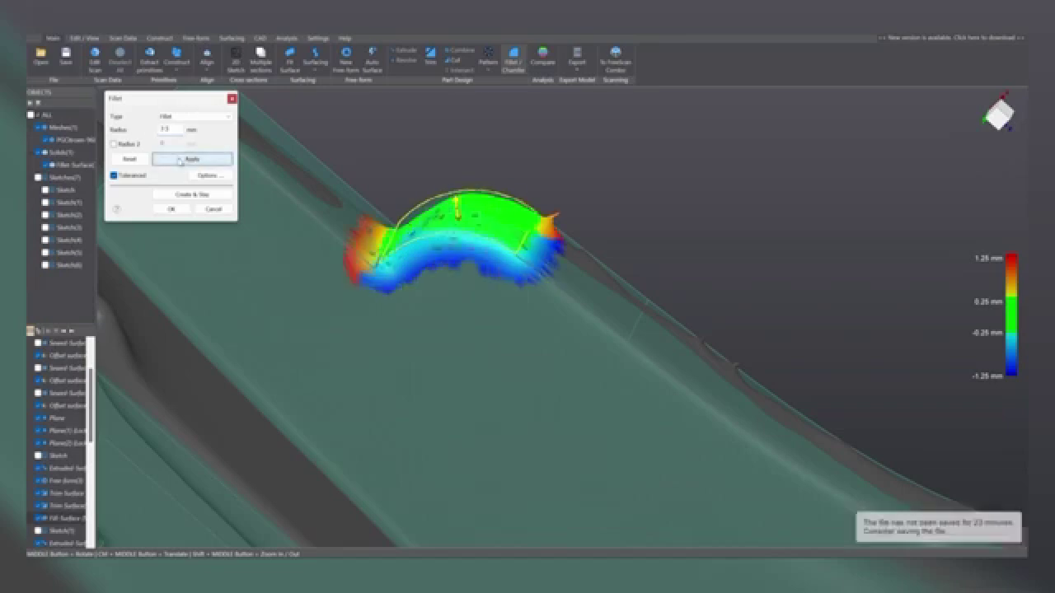
{"action": "left_click", "coordinate": [180, 212]}
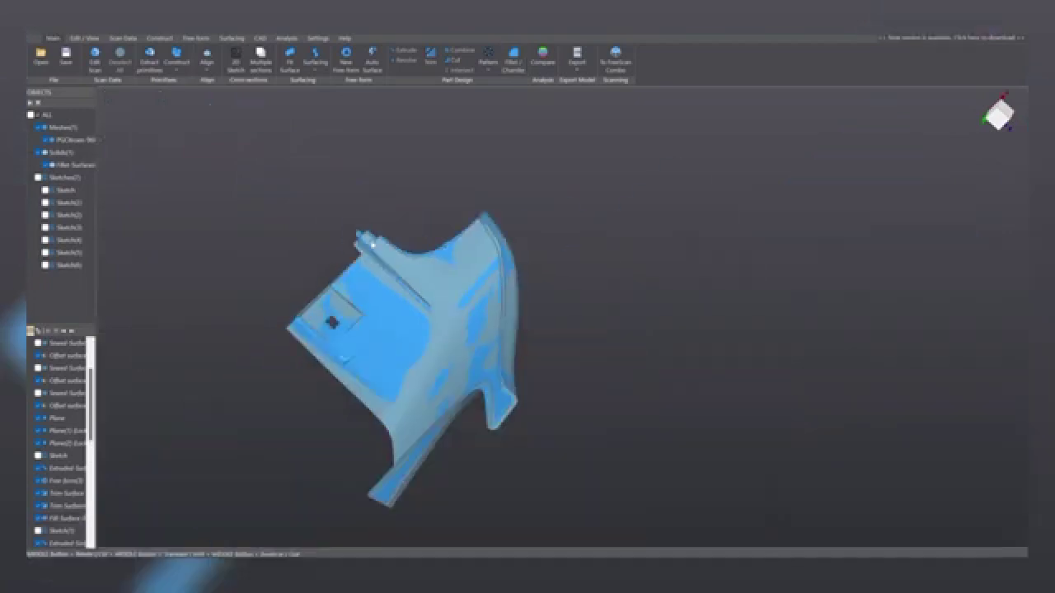
- Compare the filleted solid with the scan mesh, examine the result from another side, and close the comparison
{"action": "middle_click_drag", "start_coordinate": [354, 247], "coordinate": [393, 238]}
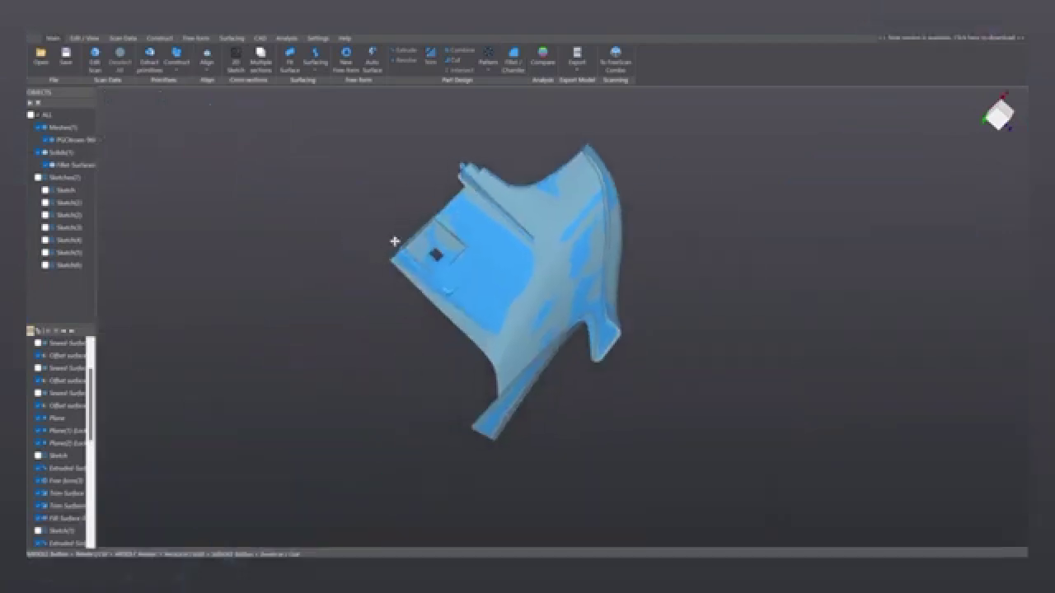
{"action": "middle_click_drag", "start_coordinate": [289, 270], "coordinate": [520, 97]}
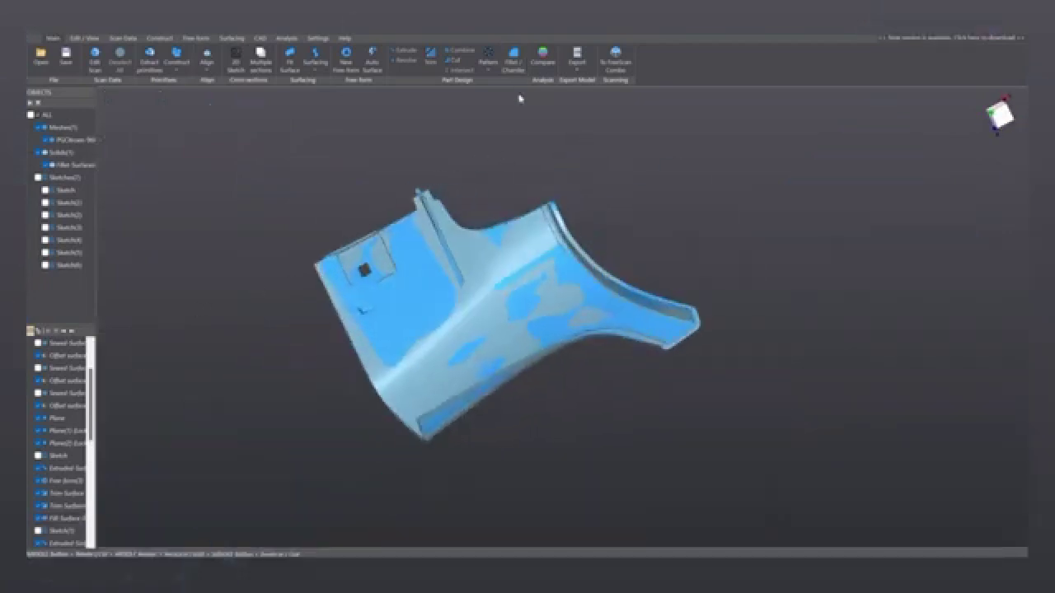
{"action": "left_click", "coordinate": [543, 58]}
{"action": "middle_click_drag", "start_coordinate": [324, 349], "coordinate": [199, 223]}
{"action": "left_click", "coordinate": [236, 218]}
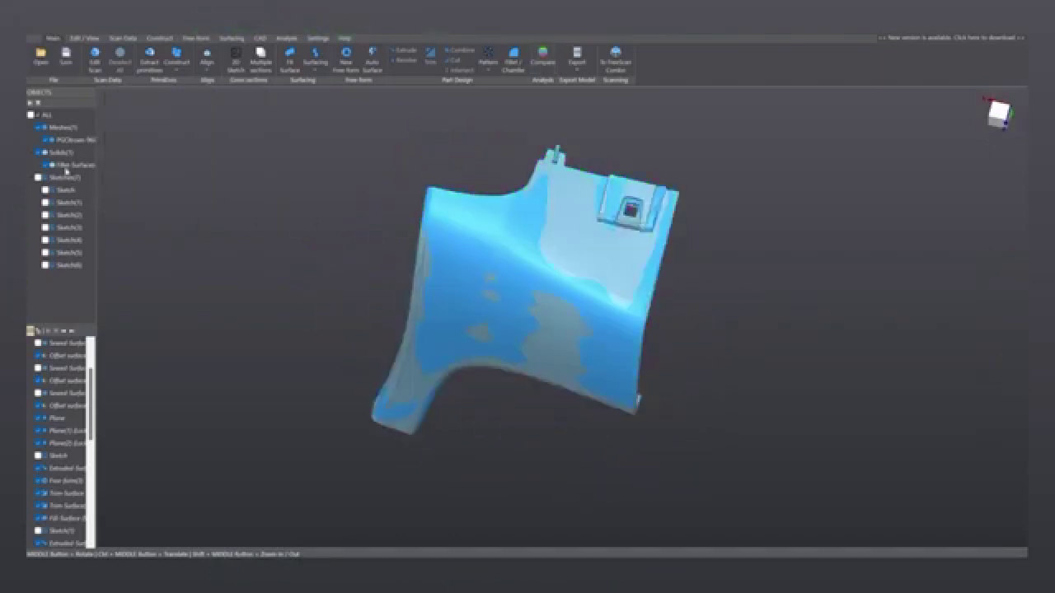
- Hide the scan mesh and inspect the filleted solid on its own from several sides
{"action": "left_click", "coordinate": [44, 142]}
{"action": "middle_click_drag", "start_coordinate": [212, 238], "coordinate": [525, 292]}
{"action": "middle_click_drag", "start_coordinate": [354, 257], "coordinate": [561, 273]}
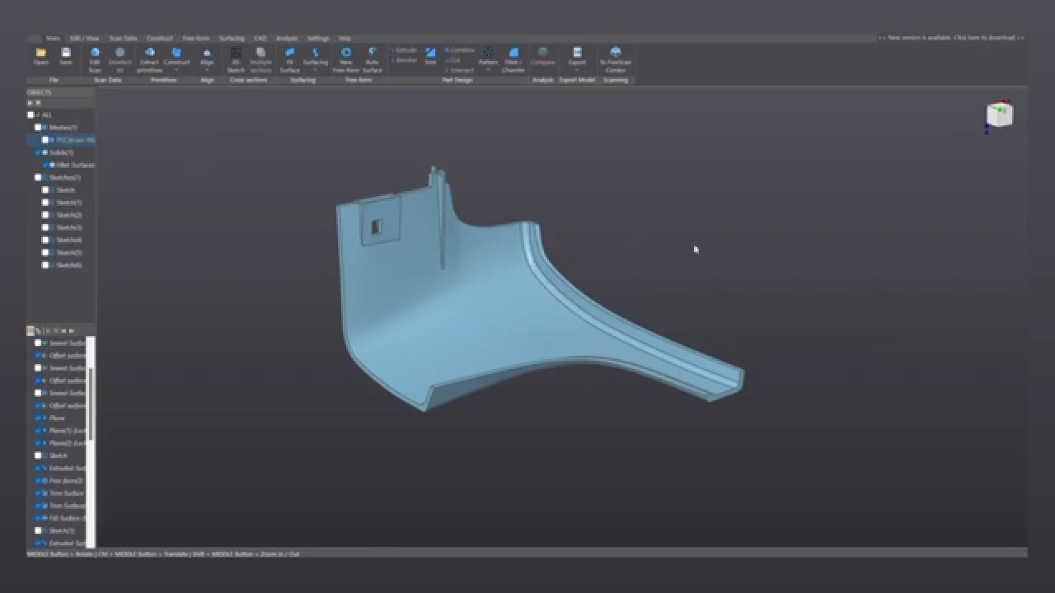
{"action": "middle_click_drag", "start_coordinate": [695, 249], "coordinate": [445, 309]}
{"action": "middle_click_drag", "start_coordinate": [528, 282], "coordinate": [571, 267]}
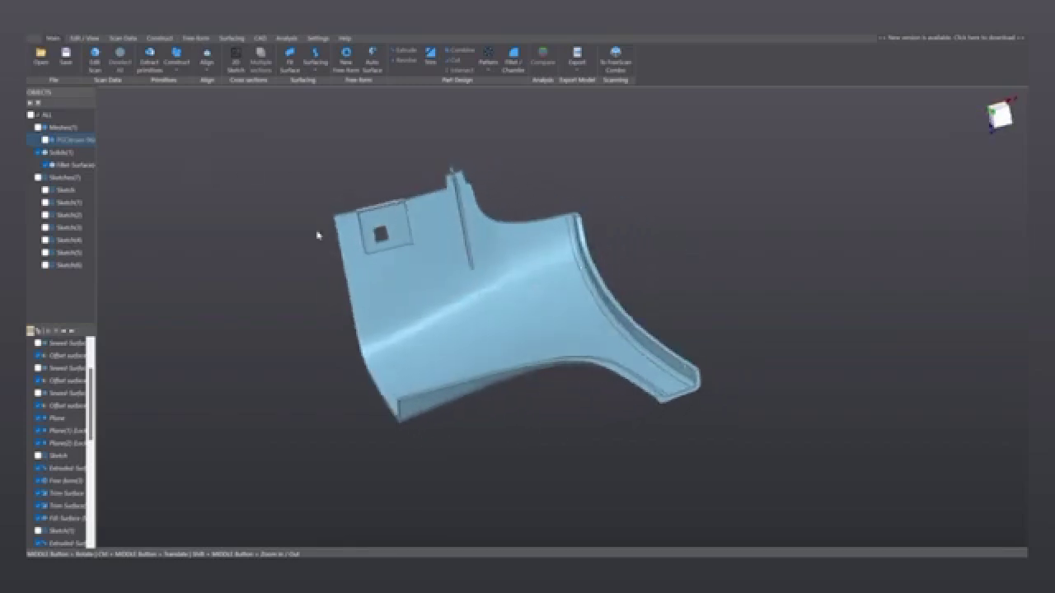